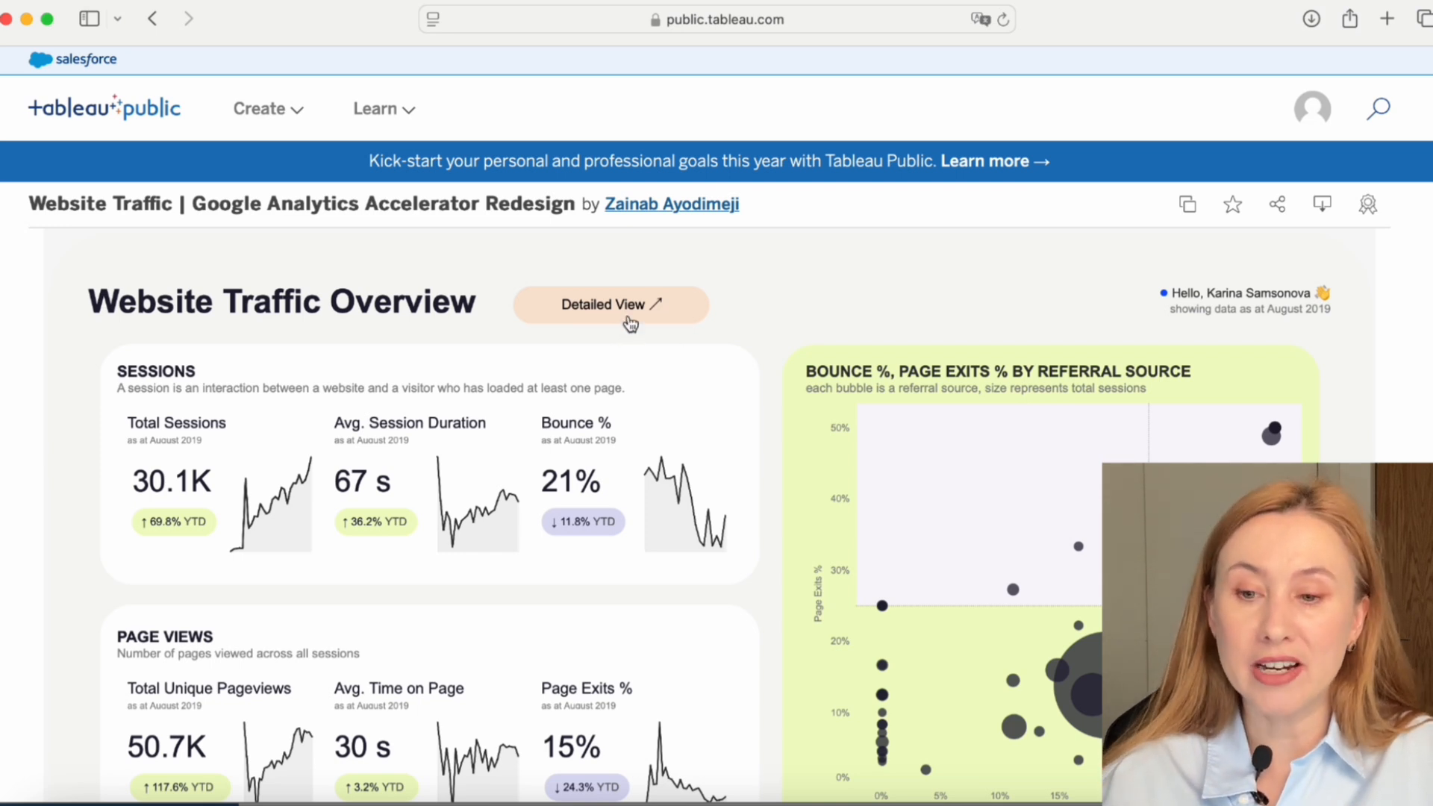
{"action": "mouse_move", "coordinate": [310, 104]}
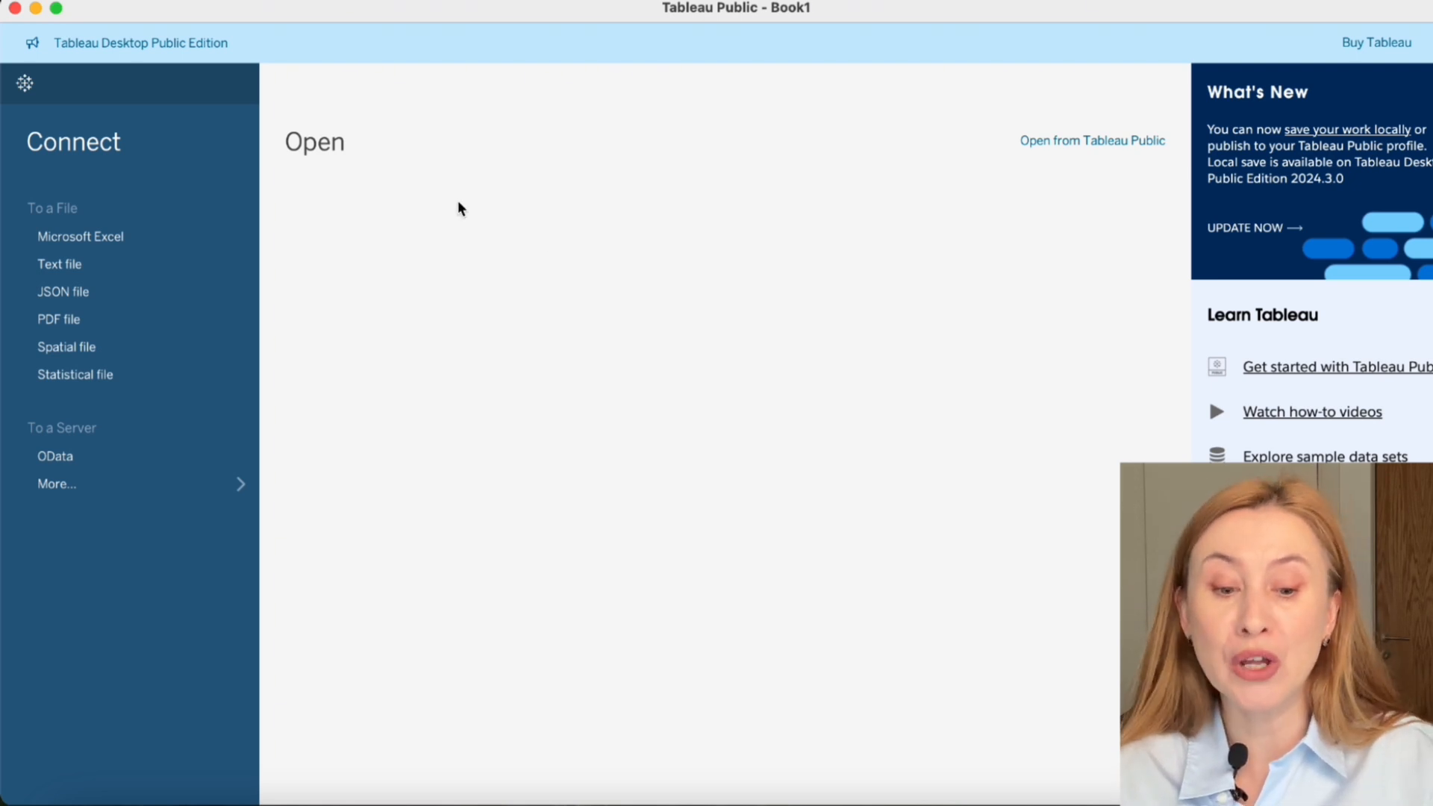
{"action": "left_click", "coordinate": [1063, 800]}
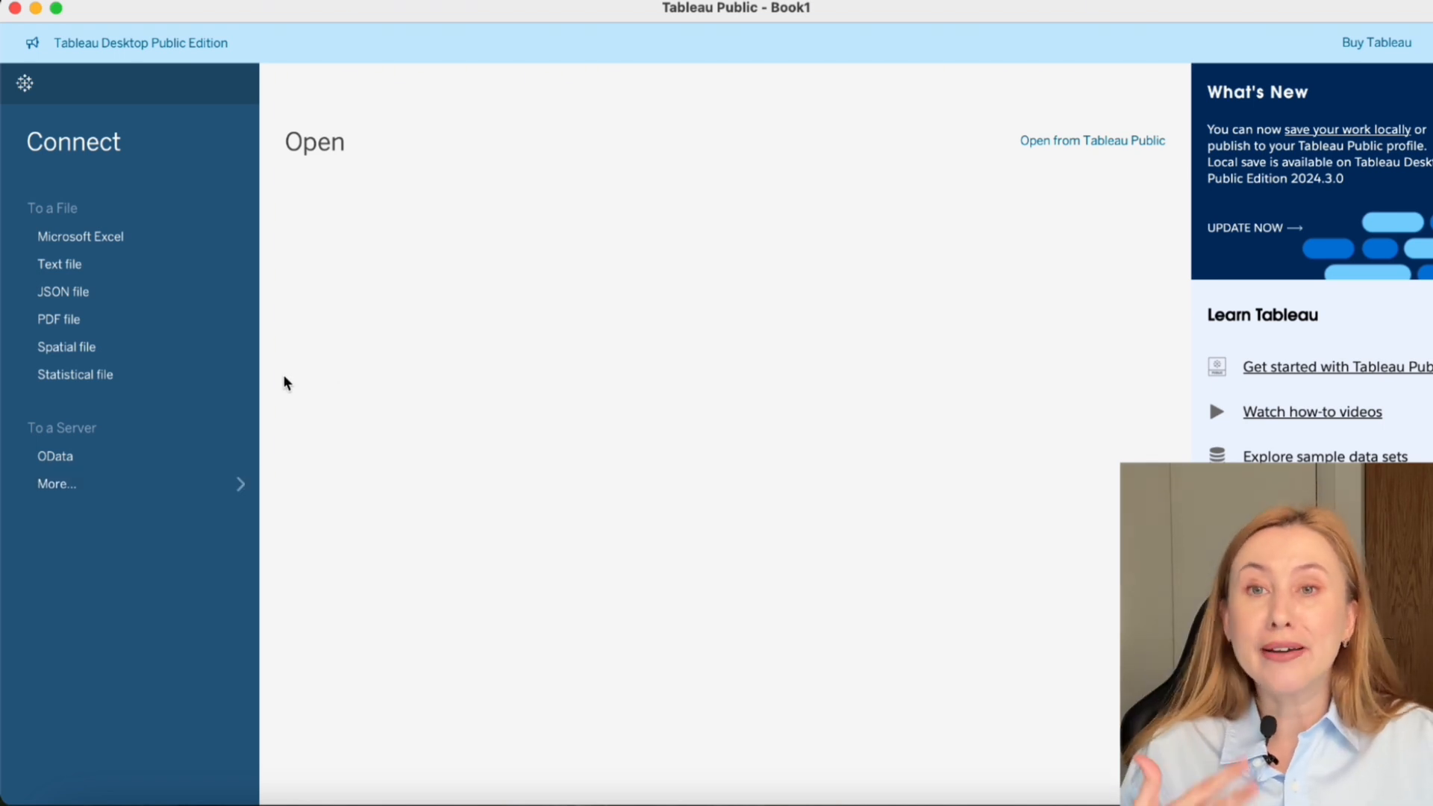
- Search the computer for "train" and connect to the text file train 5.csv
{"action": "left_click", "coordinate": [109, 280]}
{"action": "left_click", "coordinate": [1044, 115]}
{"action": "type", "text": "tra"}
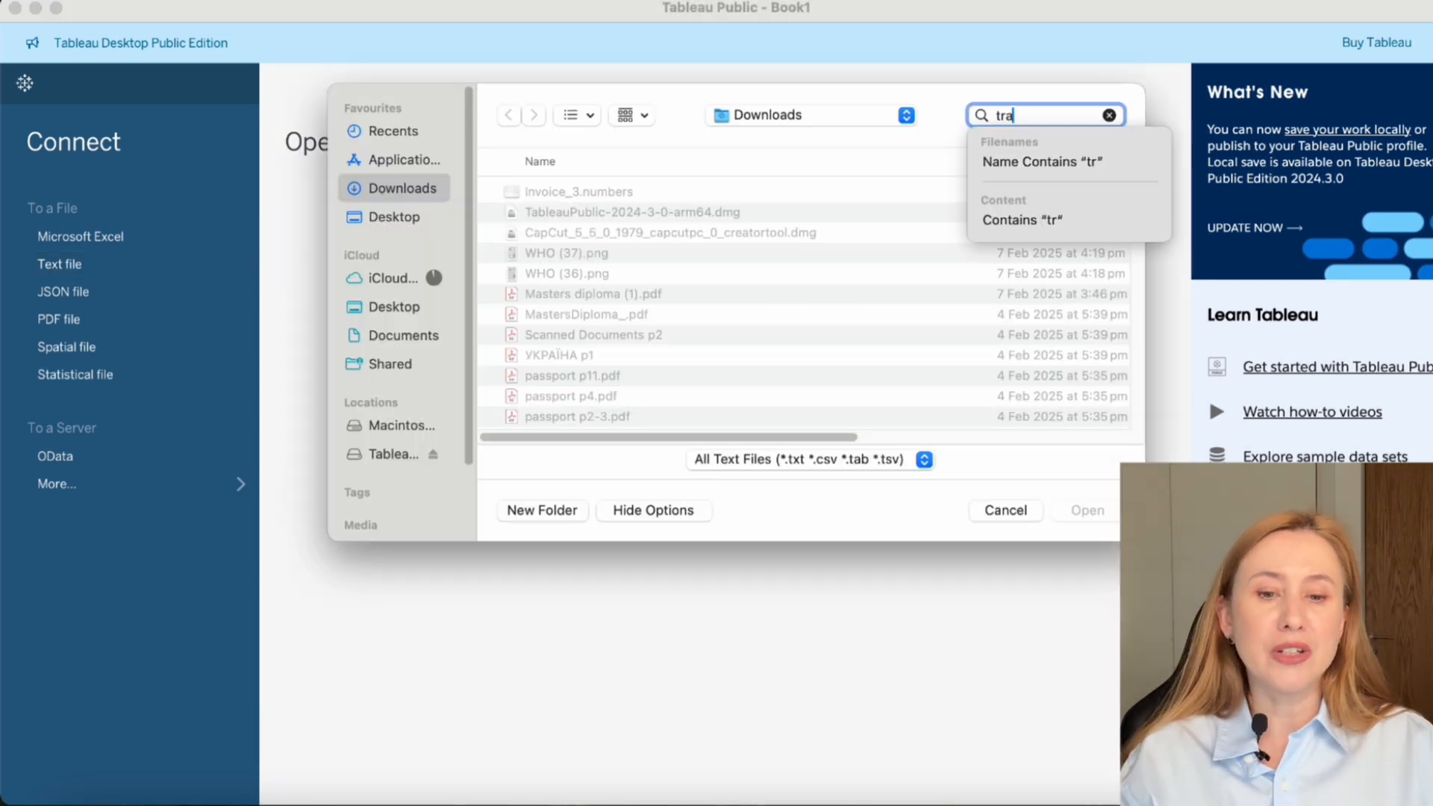
{"action": "type", "text": "in"}
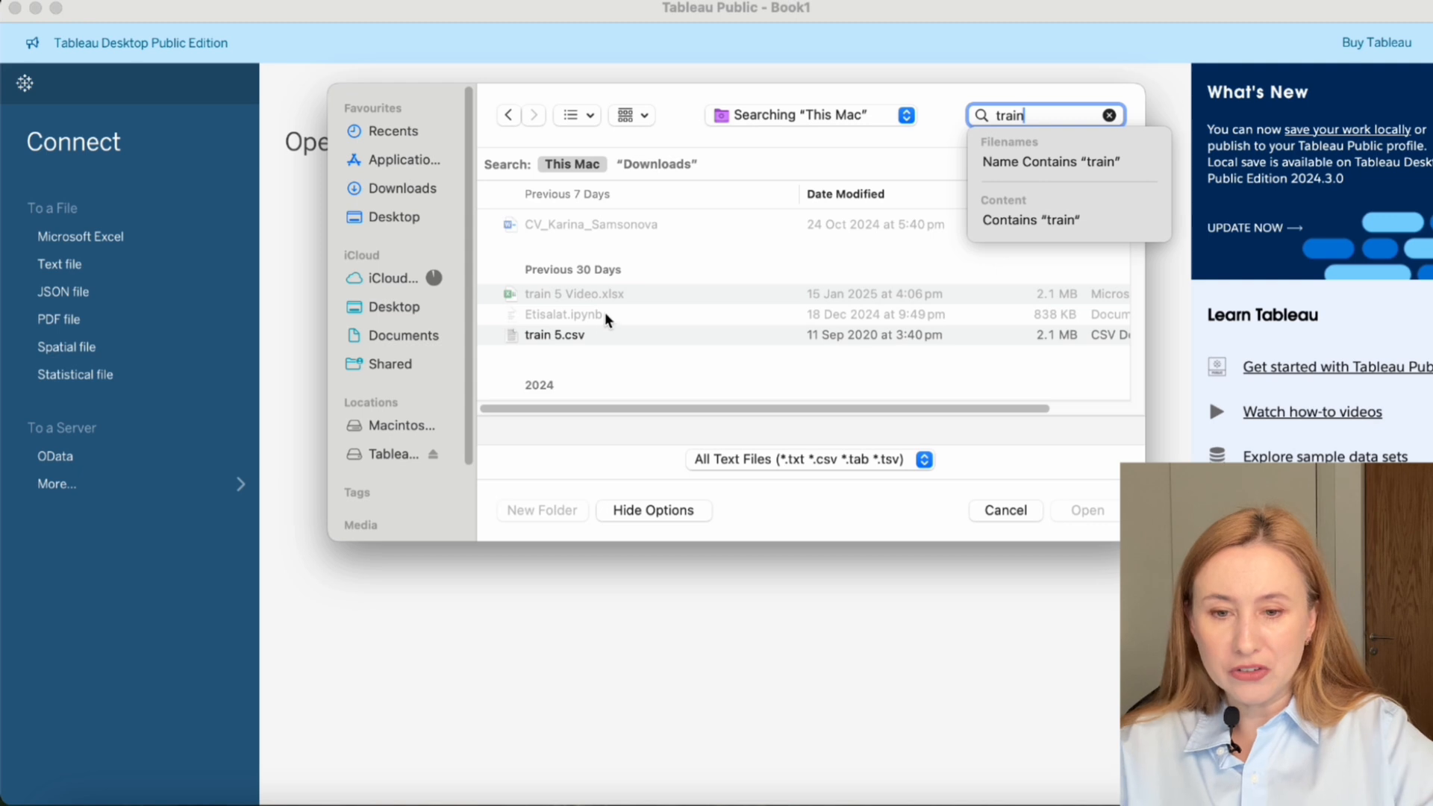
{"action": "left_click", "coordinate": [589, 335]}
{"action": "left_click", "coordinate": [1086, 510]}
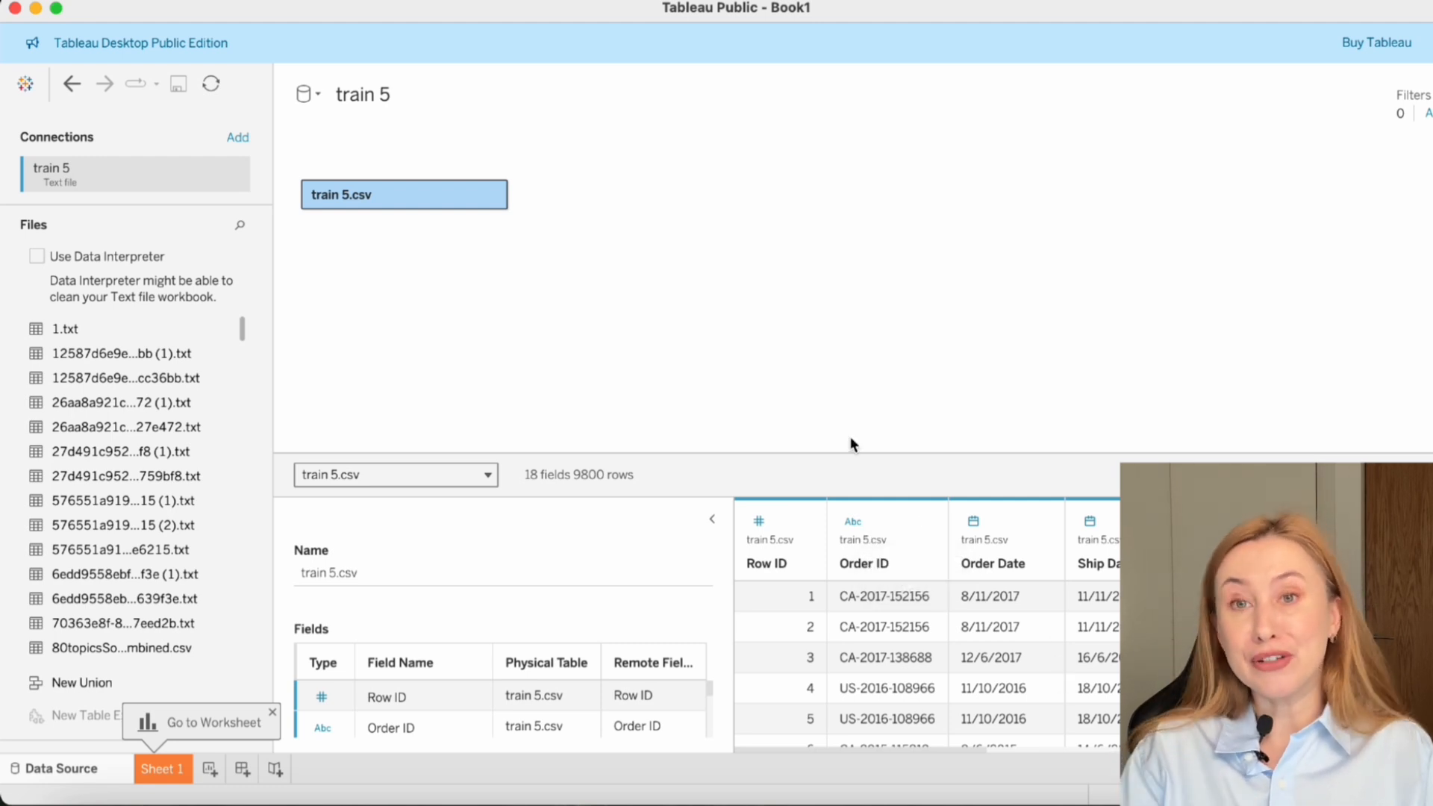
- Check the data type options of the Order Date column and dismiss the worksheet hint
{"action": "left_click", "coordinate": [1006, 545]}
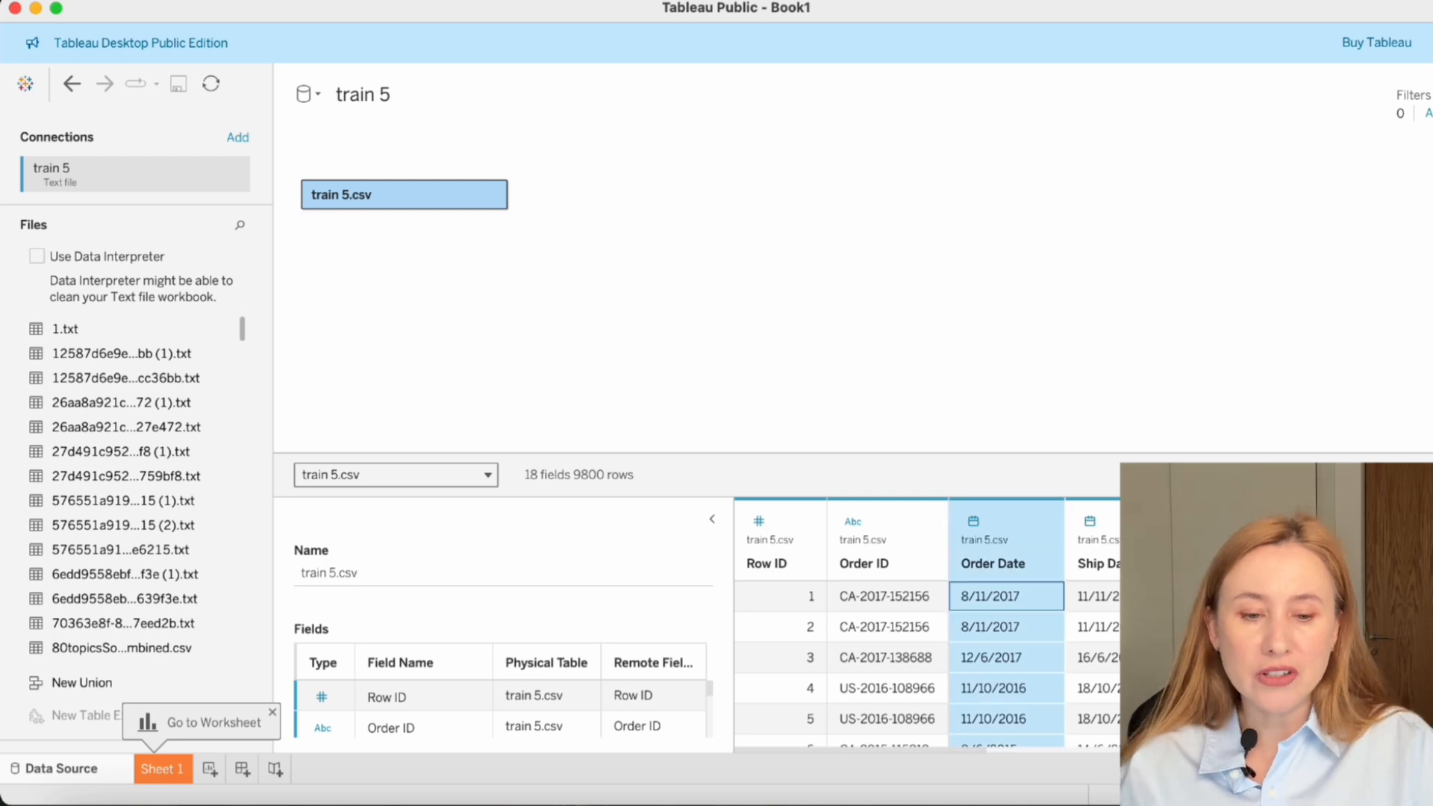
{"action": "left_click", "coordinate": [981, 520]}
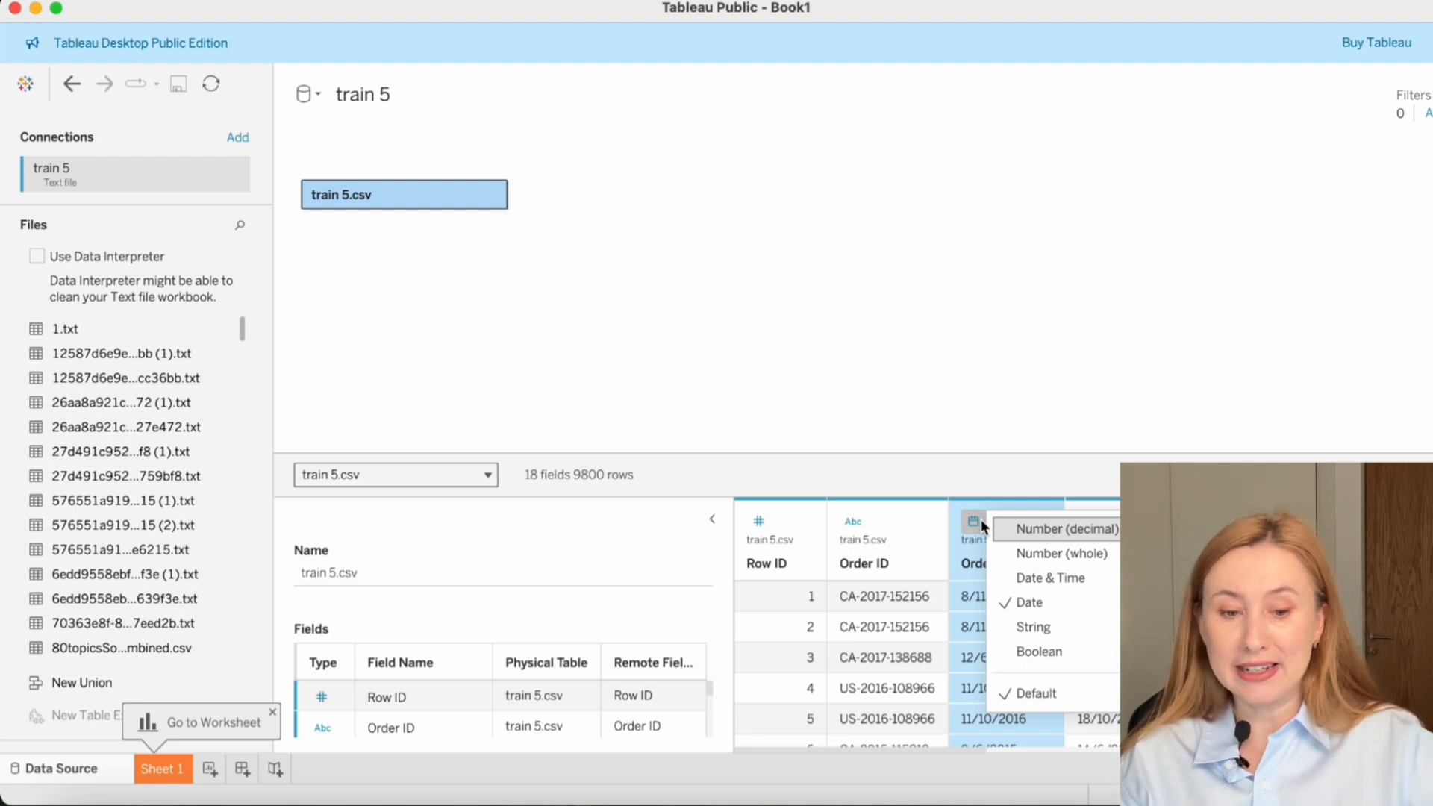
{"action": "left_click", "coordinate": [1102, 354]}
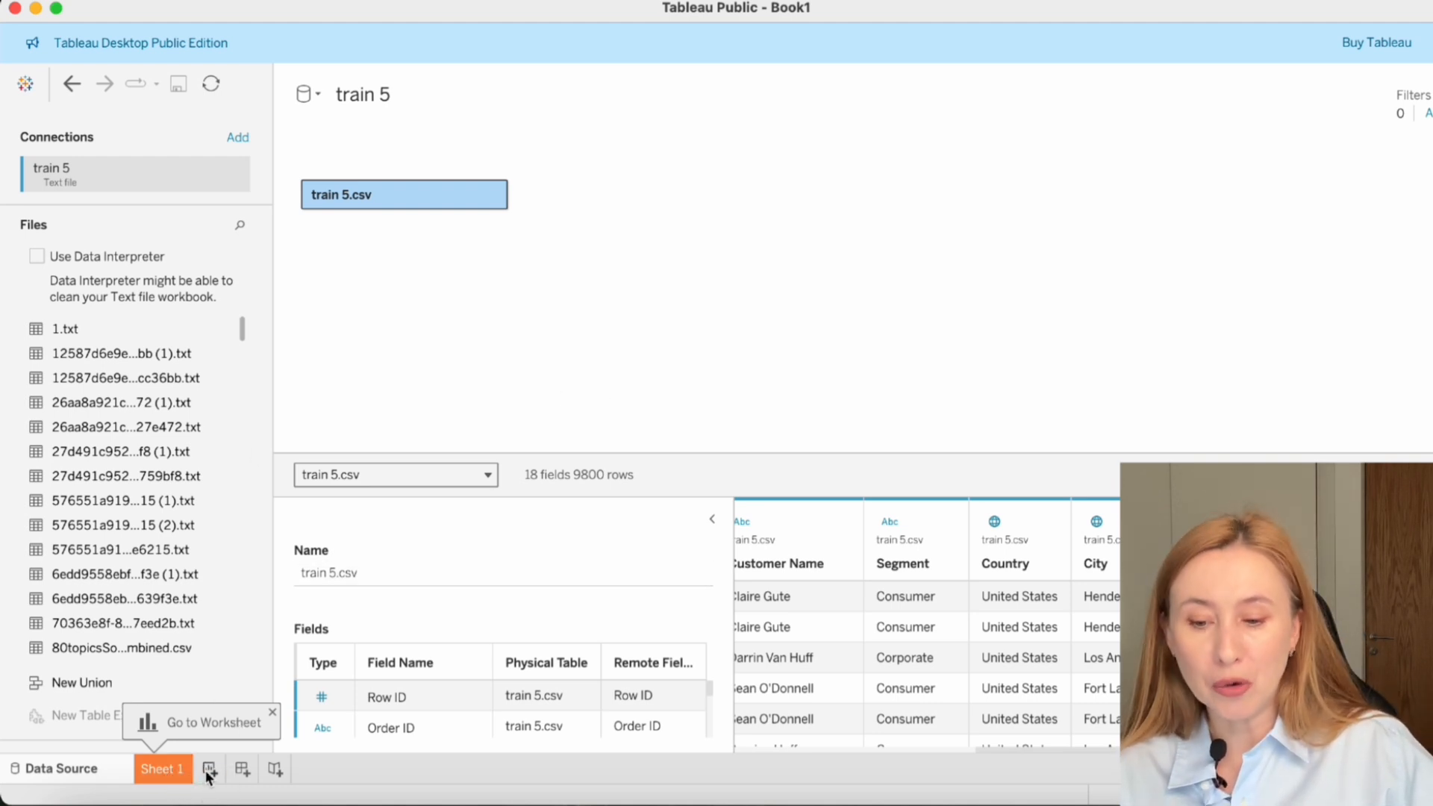
{"action": "left_click", "coordinate": [272, 713]}
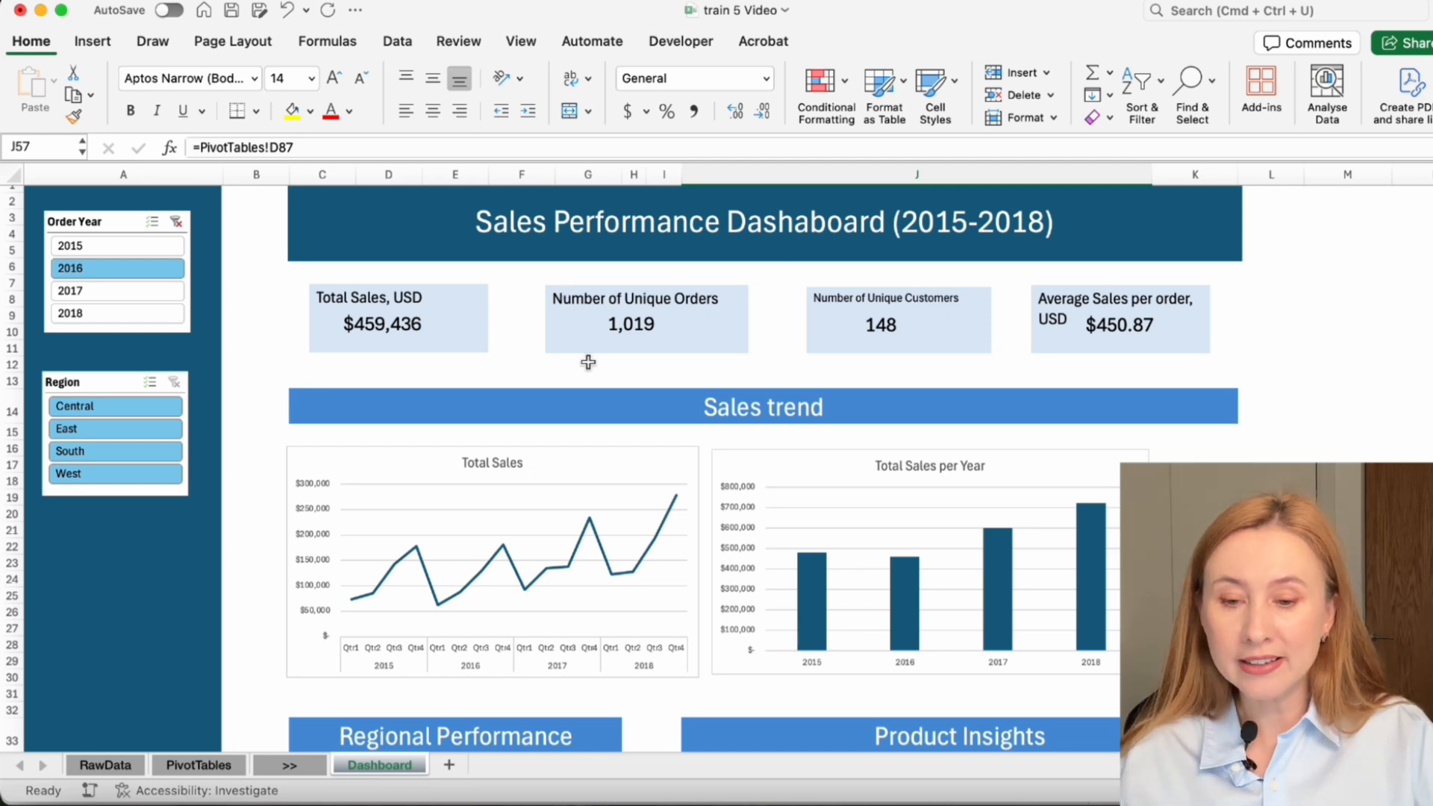
- Review the sales dashboard in the Excel workbook train 5 Video, from the key figures through the sales trend to the customer insights
{"action": "scroll", "coordinate": [829, 568], "scroll_direction": "down", "scroll_amount": 1}
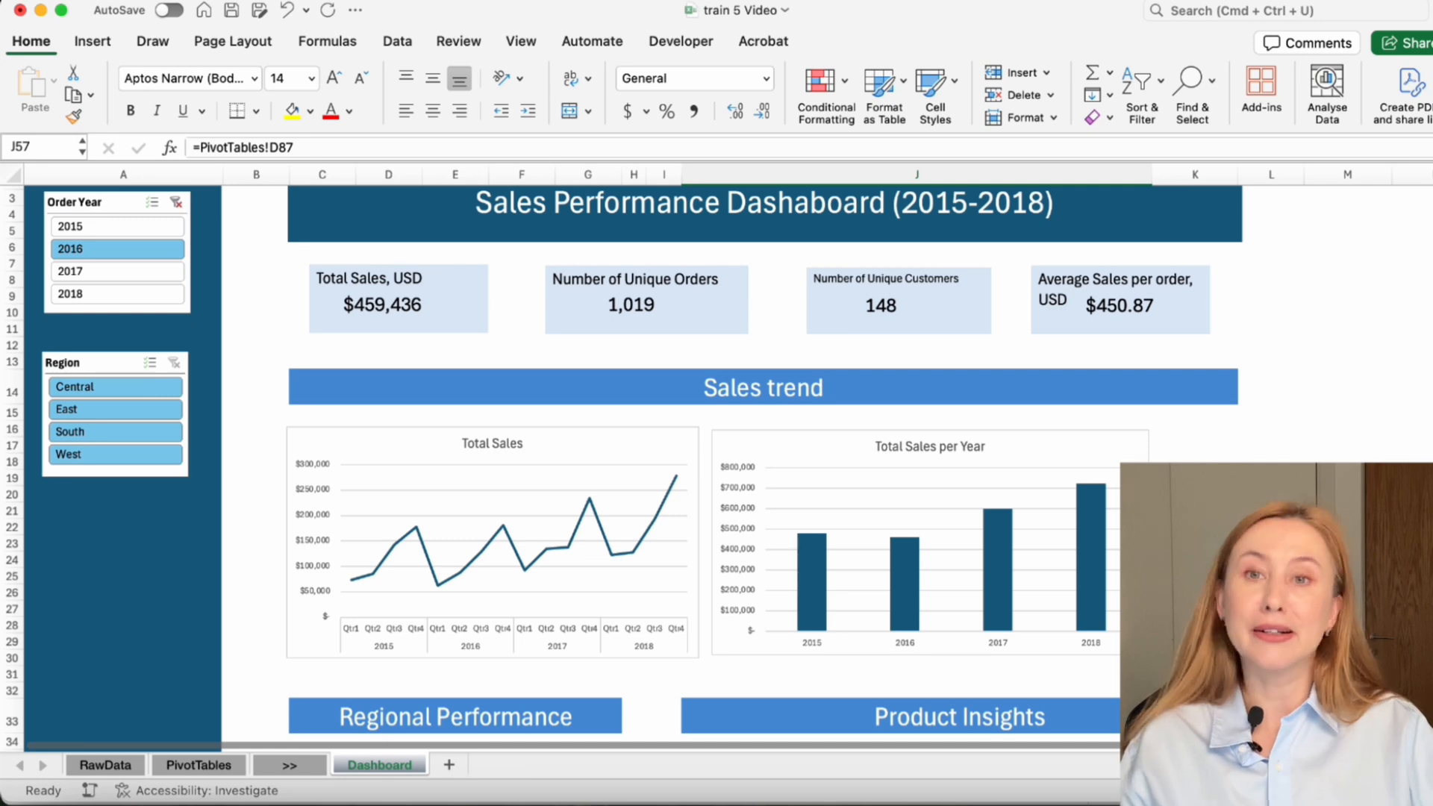
{"action": "scroll", "coordinate": [383, 597], "scroll_direction": "down", "scroll_amount": 10}
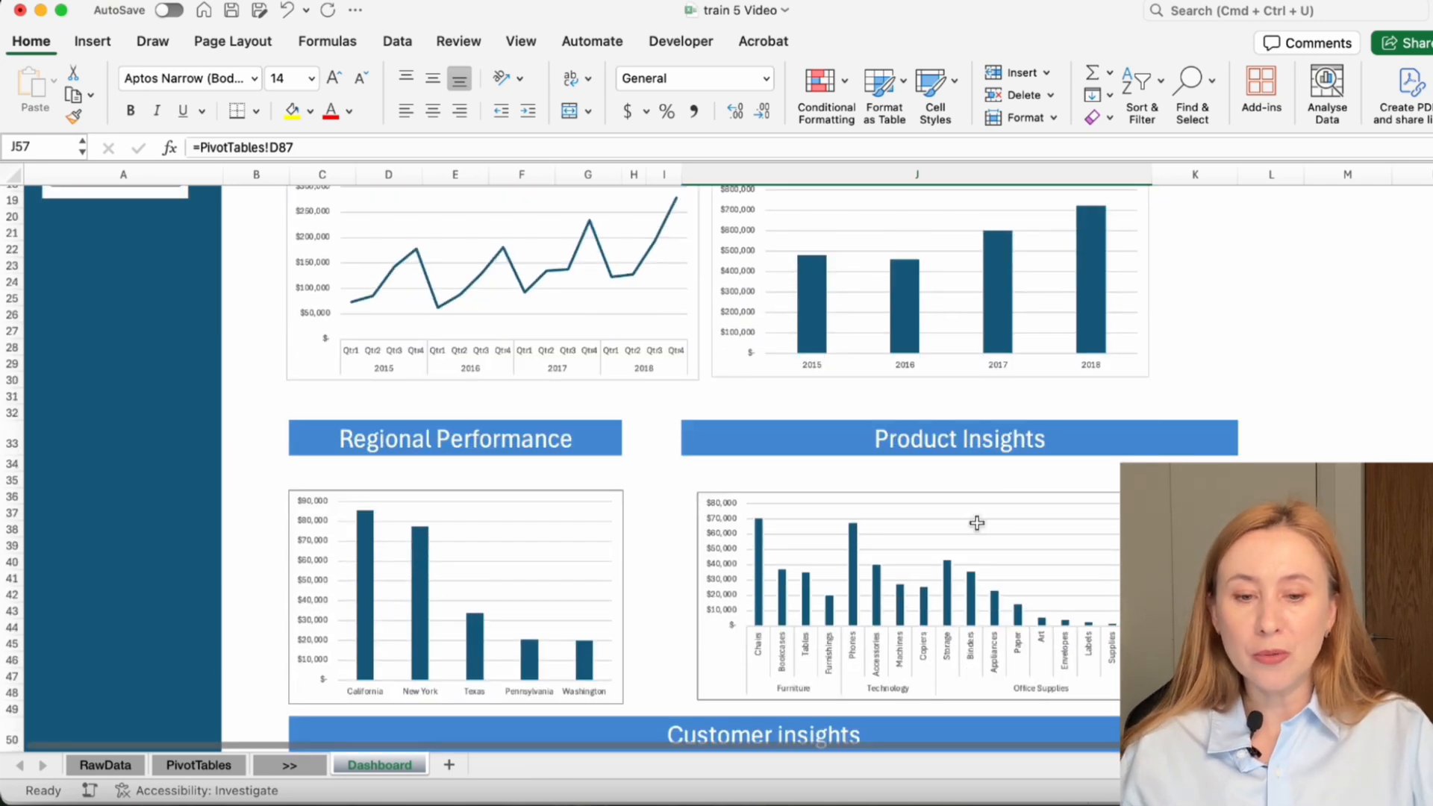
{"action": "scroll", "coordinate": [977, 523], "scroll_direction": "down", "scroll_amount": 12}
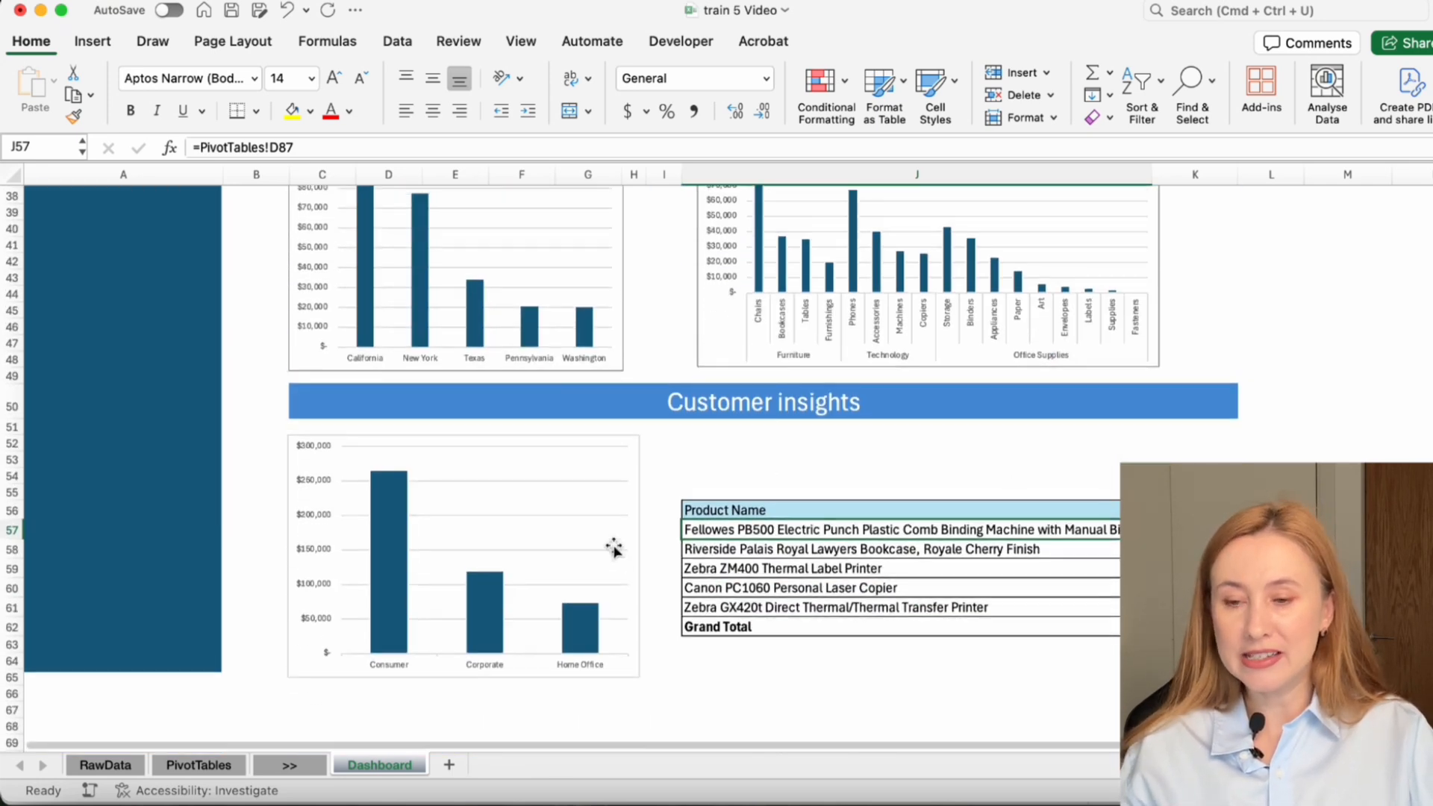
{"action": "scroll", "coordinate": [613, 548], "scroll_direction": "up", "scroll_amount": 20}
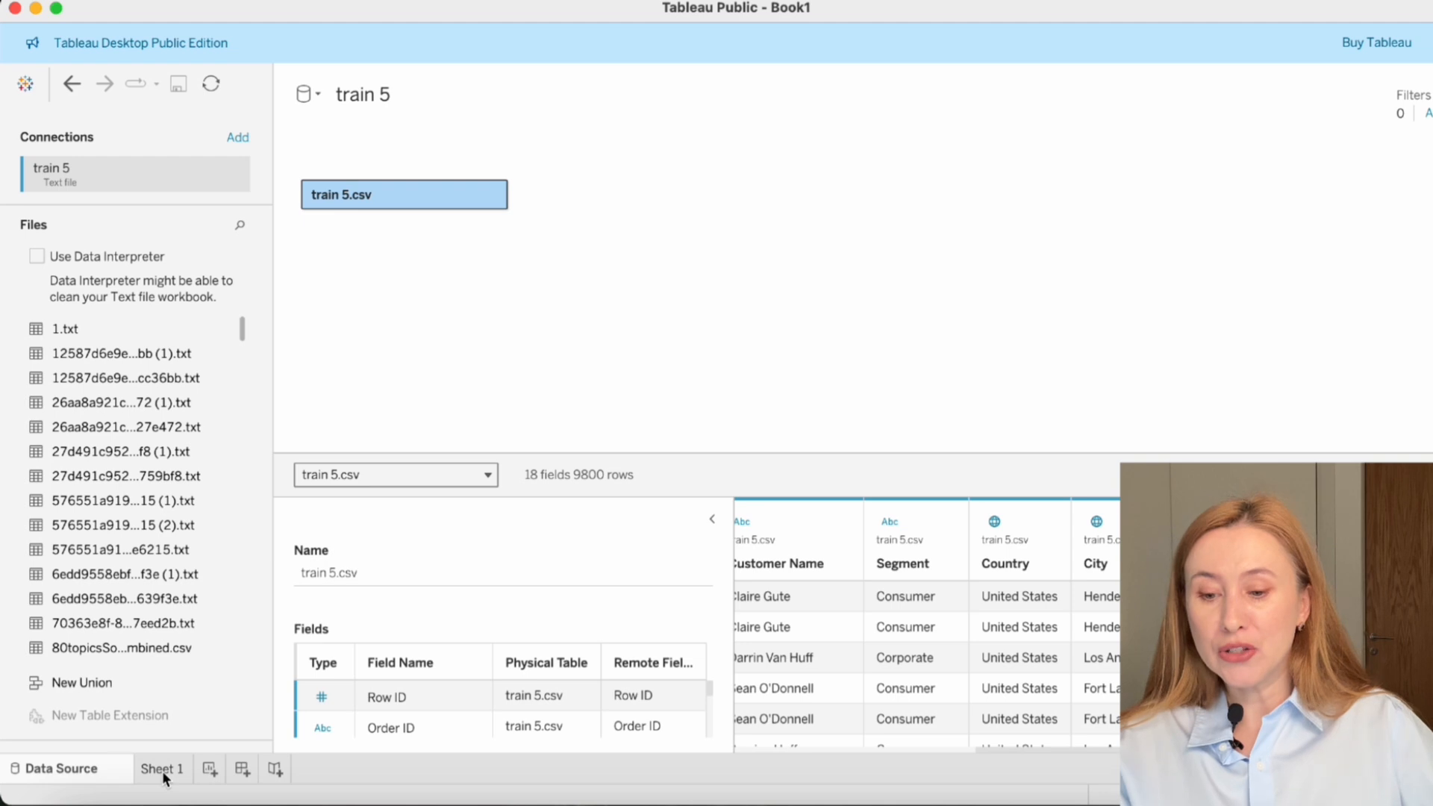
- Open the empty worksheet Sheet 1 and rename it Total Sales
{"action": "left_click", "coordinate": [163, 772]}
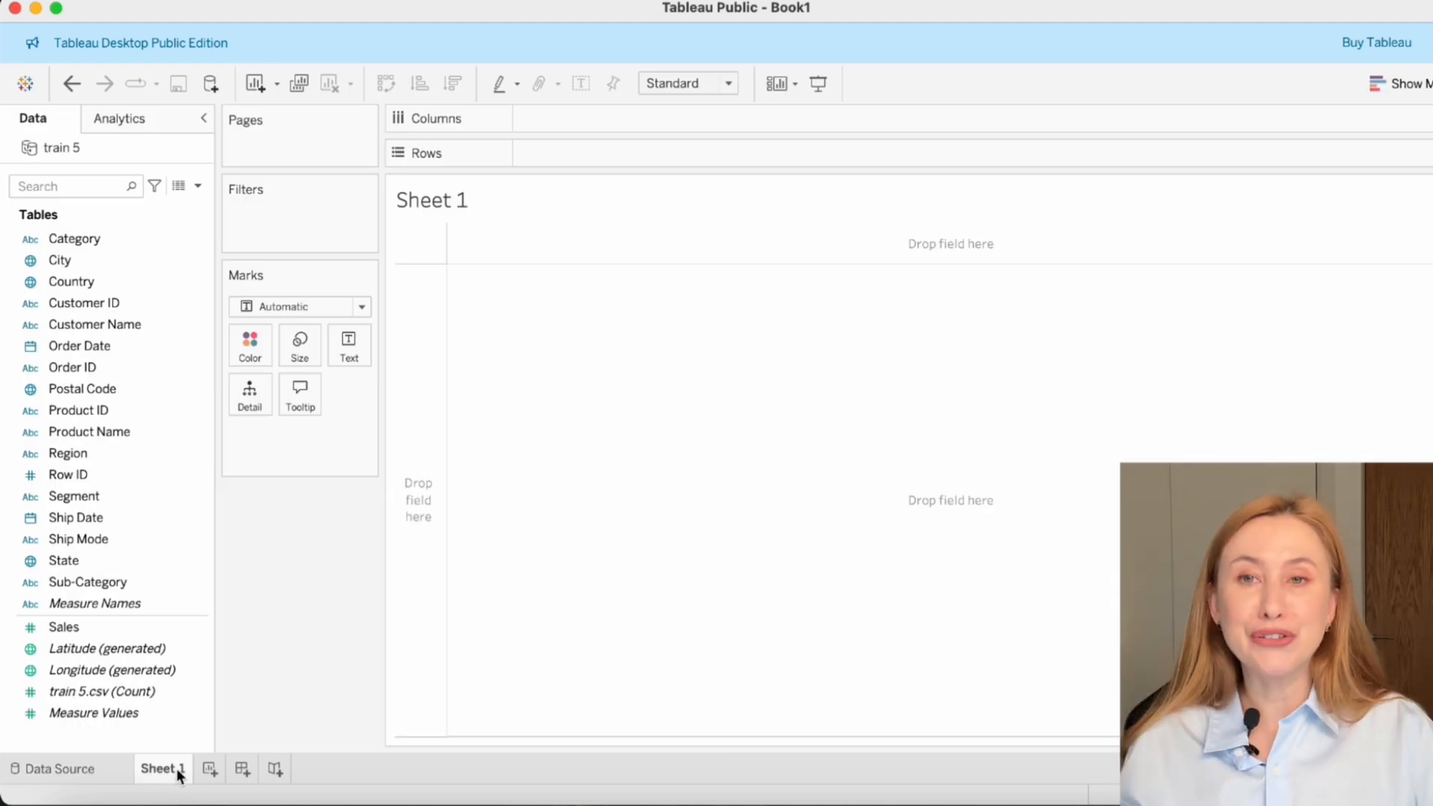
{"action": "right_click", "coordinate": [165, 772]}
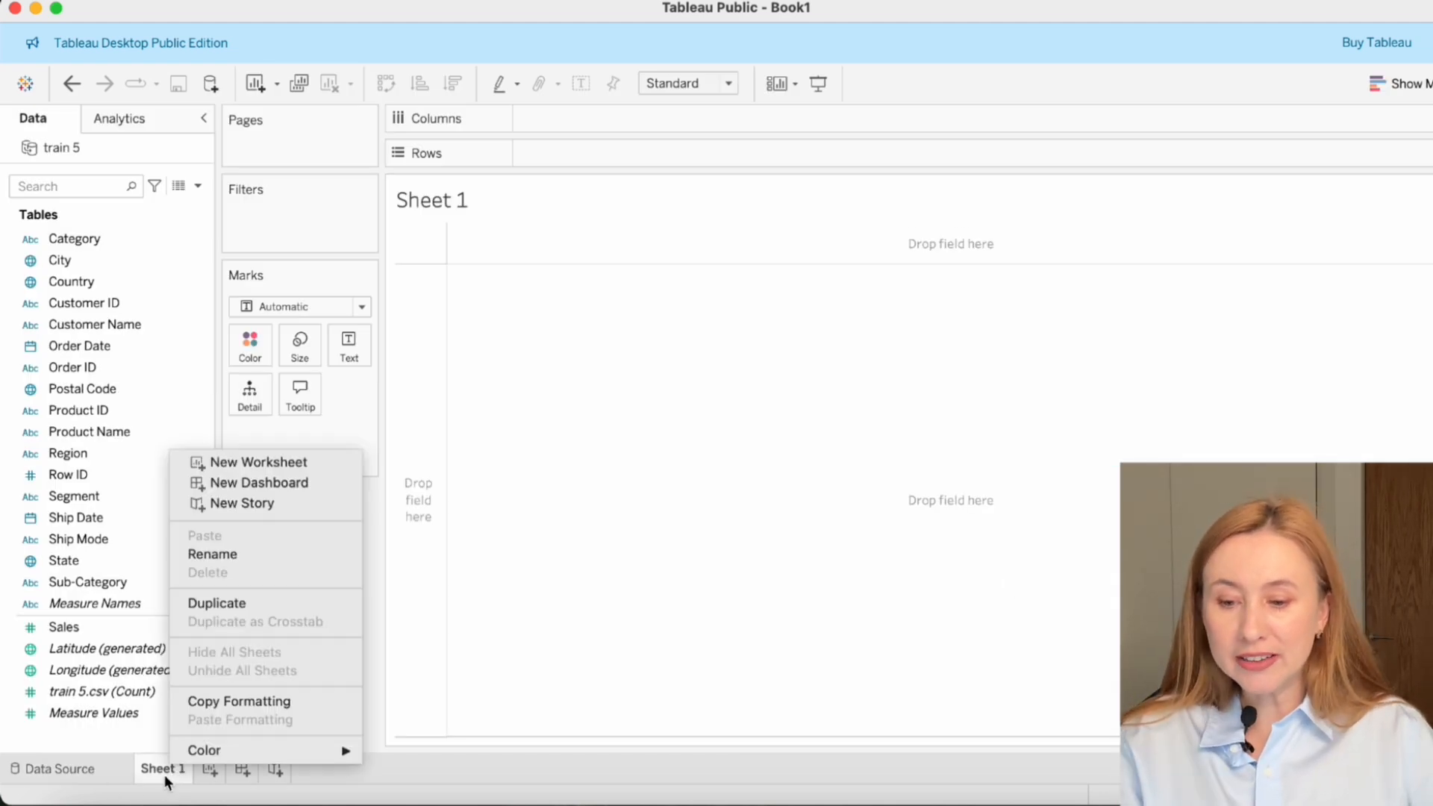
{"action": "left_click", "coordinate": [248, 554]}
{"action": "type", "text": "Tota"}
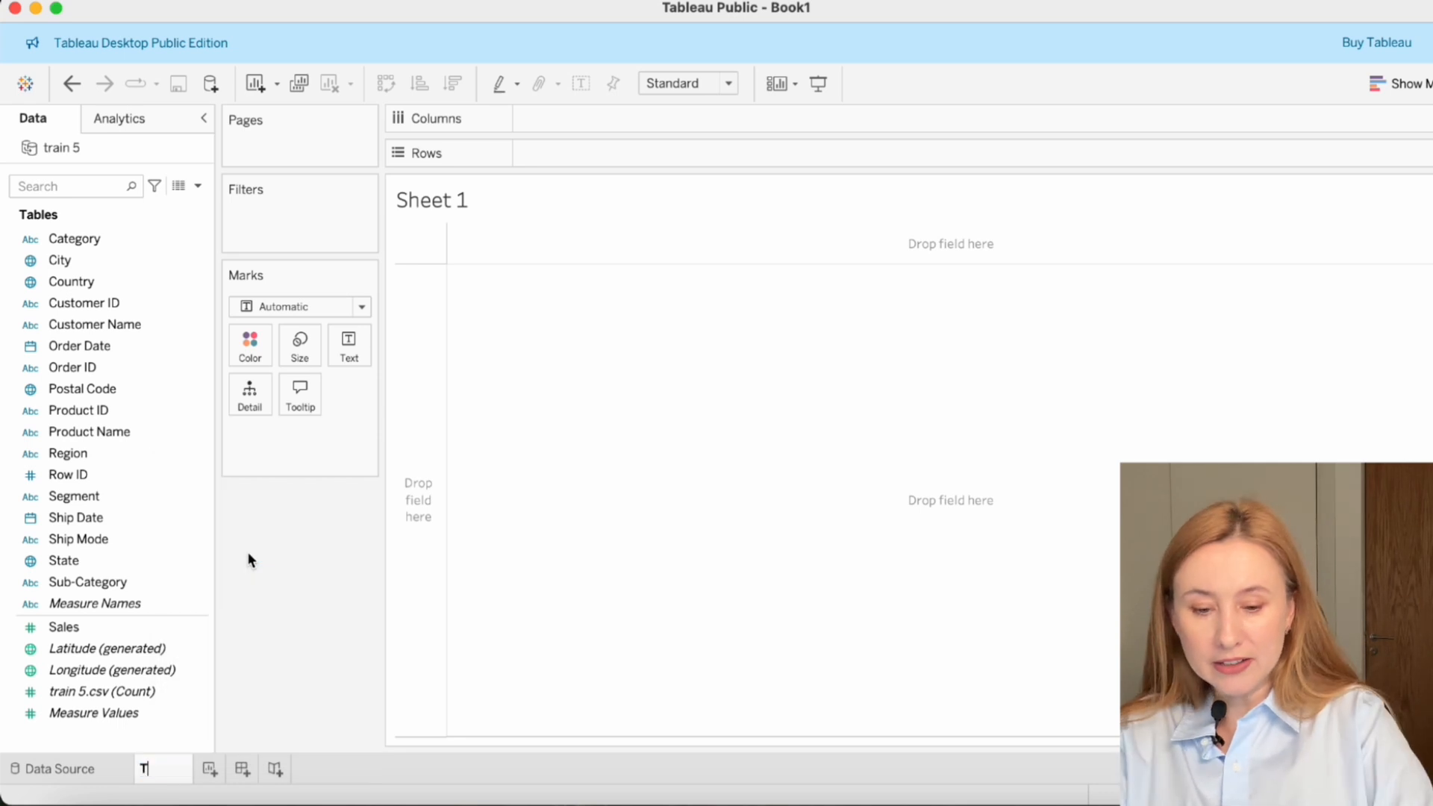
{"action": "type", "text": "l Sale"}
{"action": "type", "text": "s"}
{"action": "key", "text": "Return"}
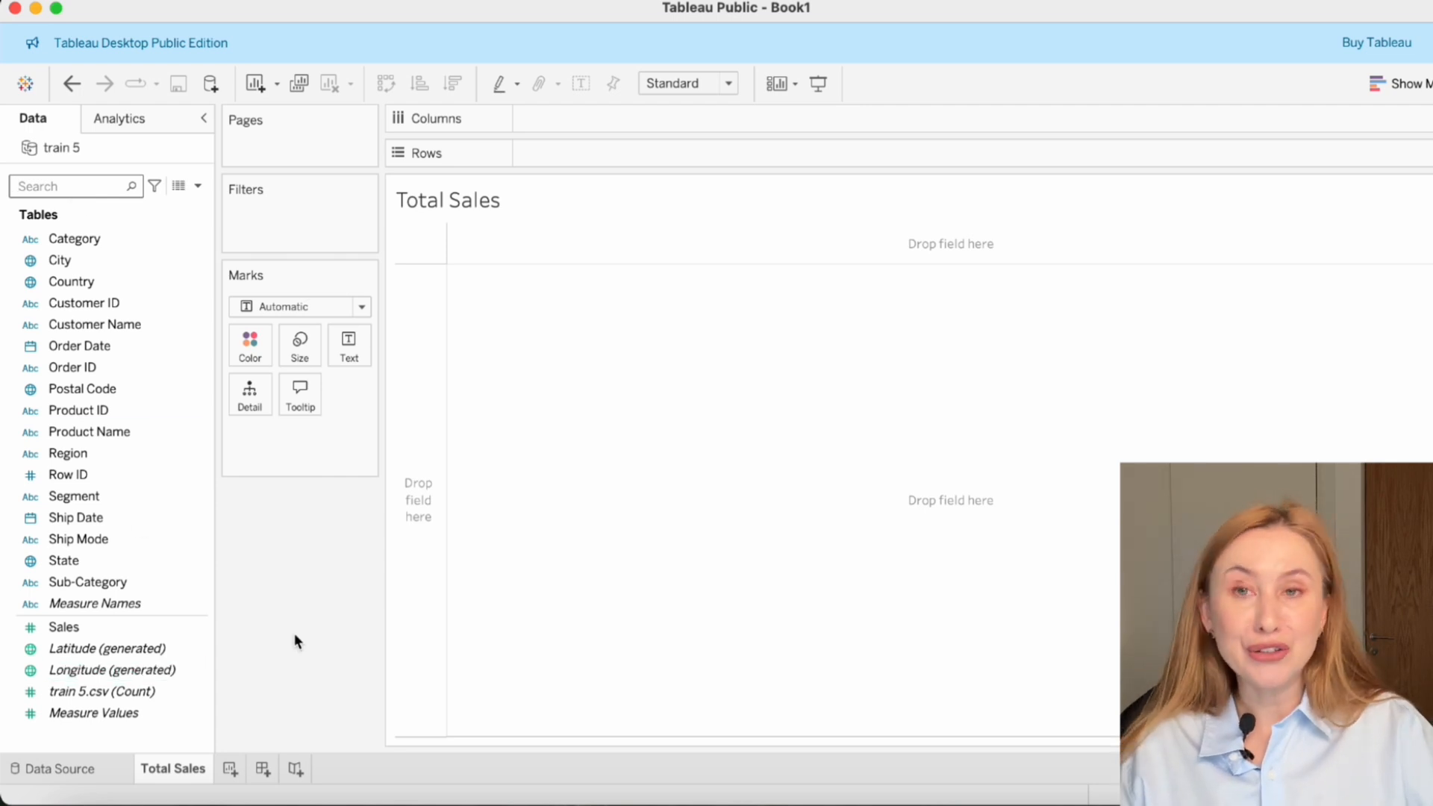
- Plot the sum of Sales on the rows against the year of Order Date on the columns
{"action": "double_click", "coordinate": [100, 628]}
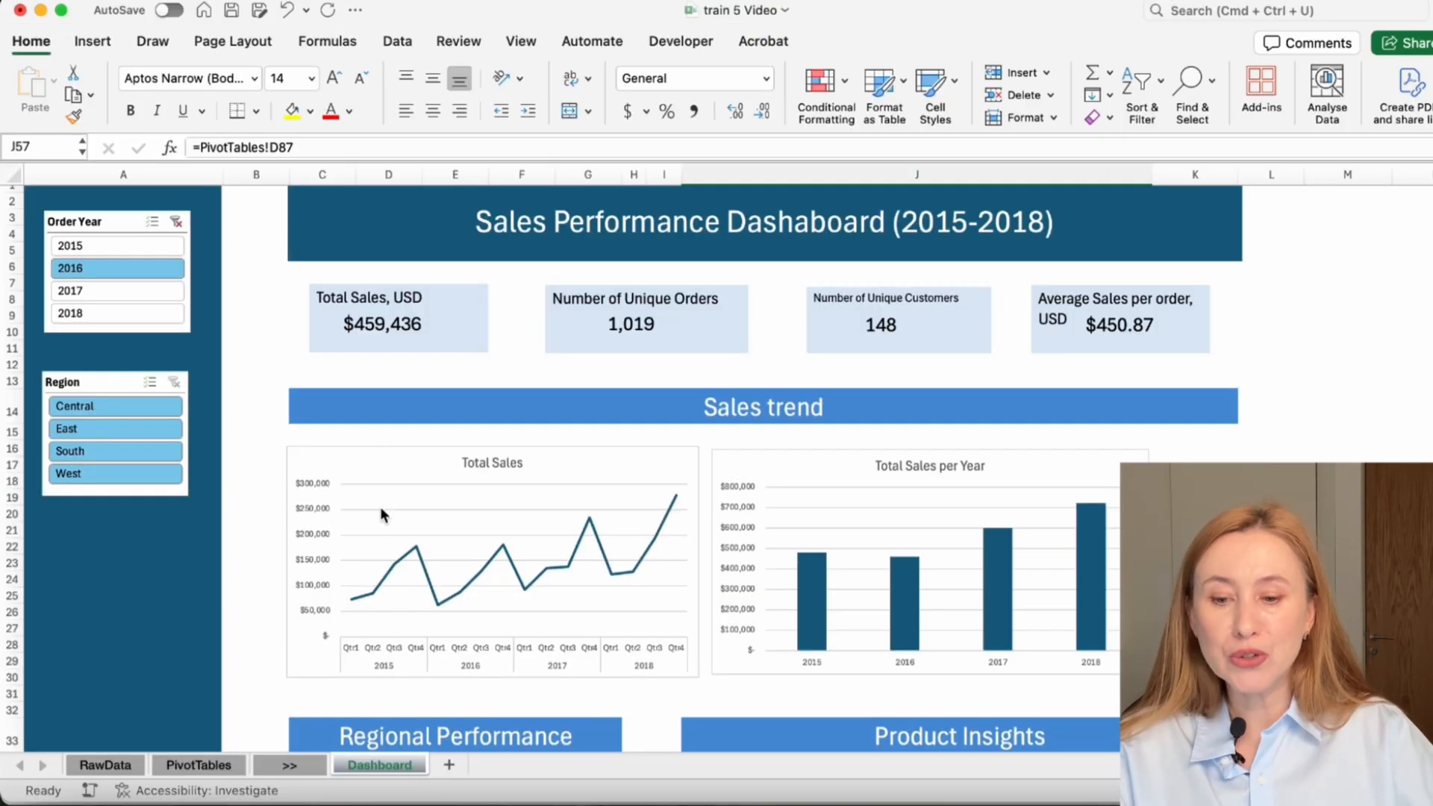
{"action": "mouse_move", "coordinate": [628, 573]}
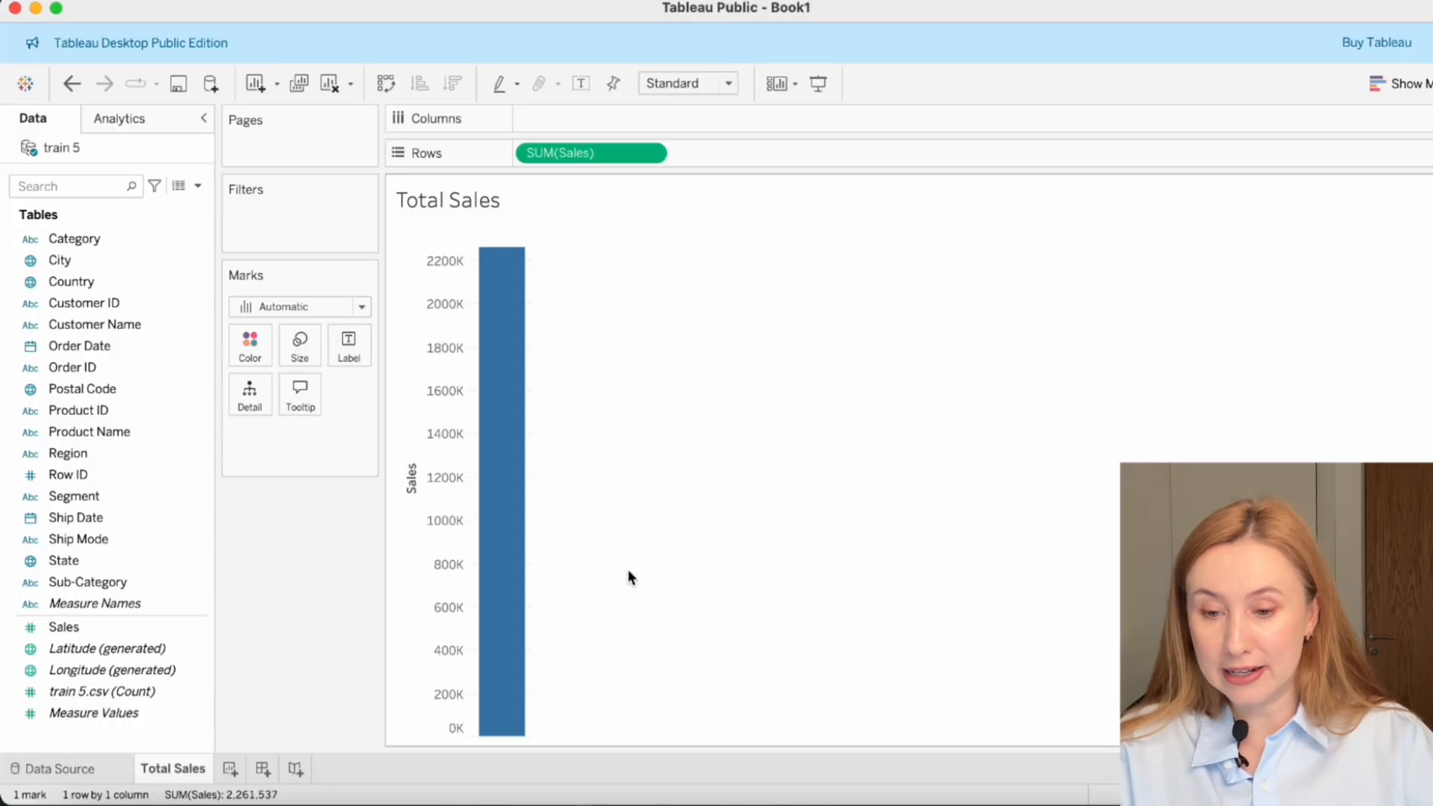
{"action": "left_click", "coordinate": [106, 348]}
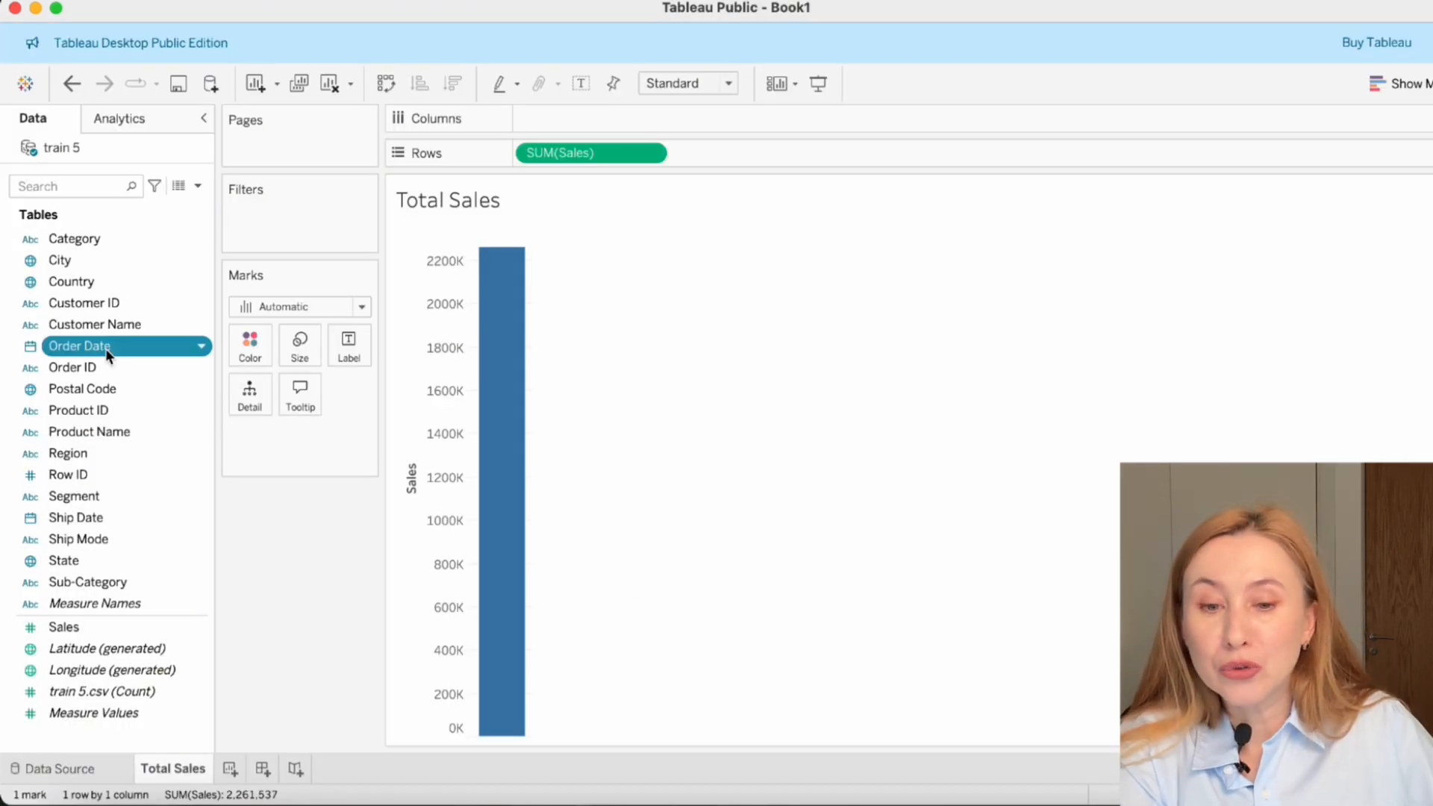
{"action": "double_click", "coordinate": [105, 347]}
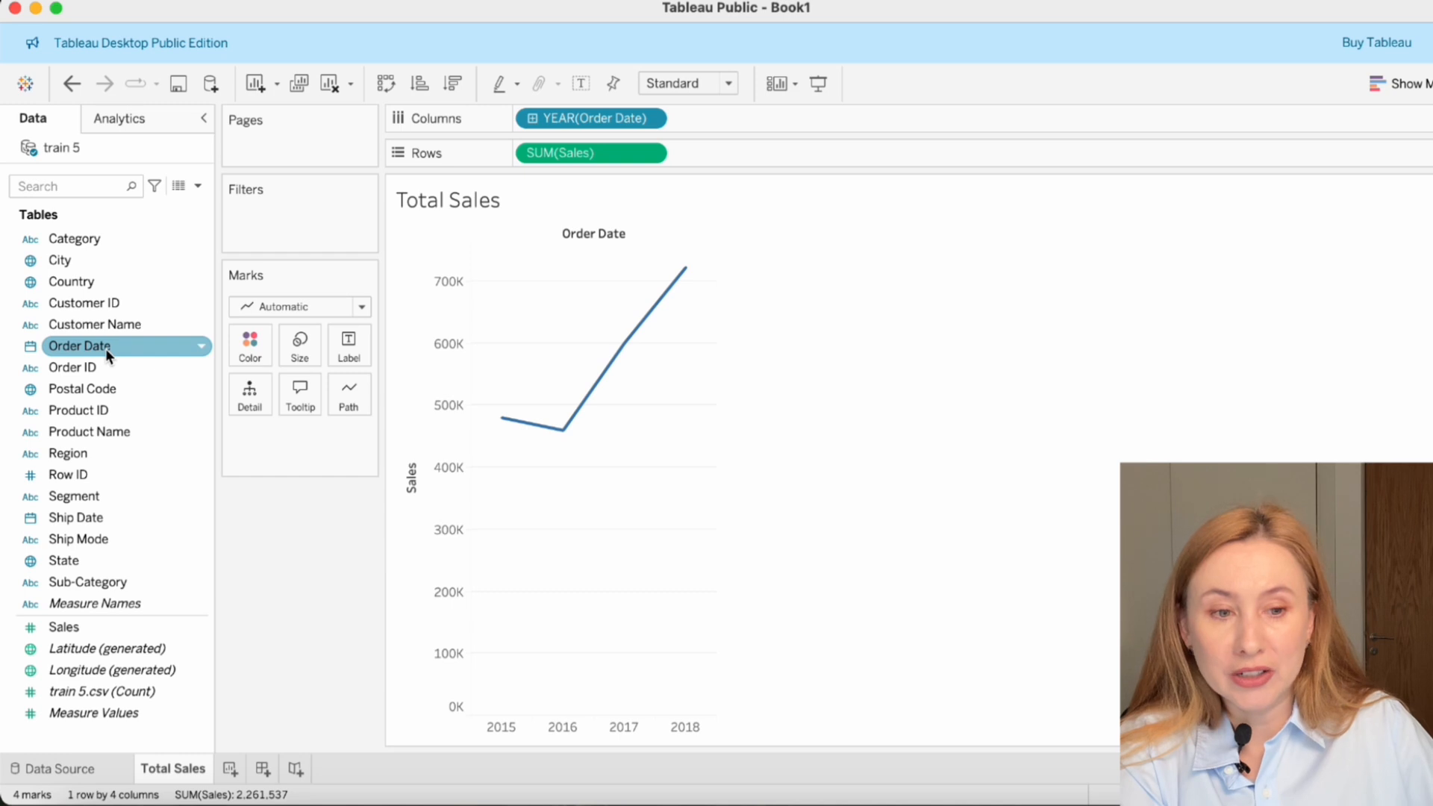
- Change the Order Date grouping on the columns to the continuous quarter-and-year level
{"action": "left_click", "coordinate": [1425, 85]}
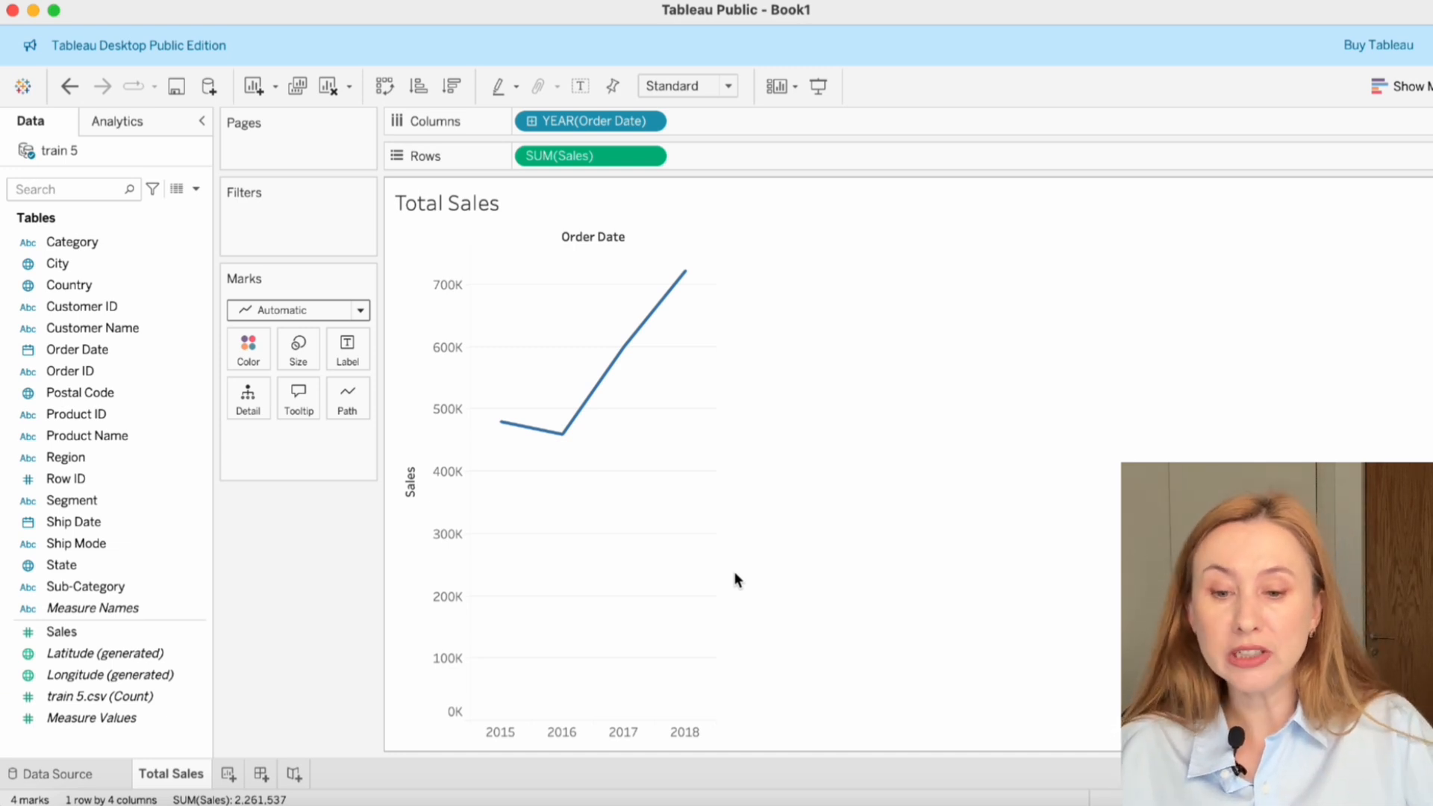
{"action": "left_click", "coordinate": [651, 122]}
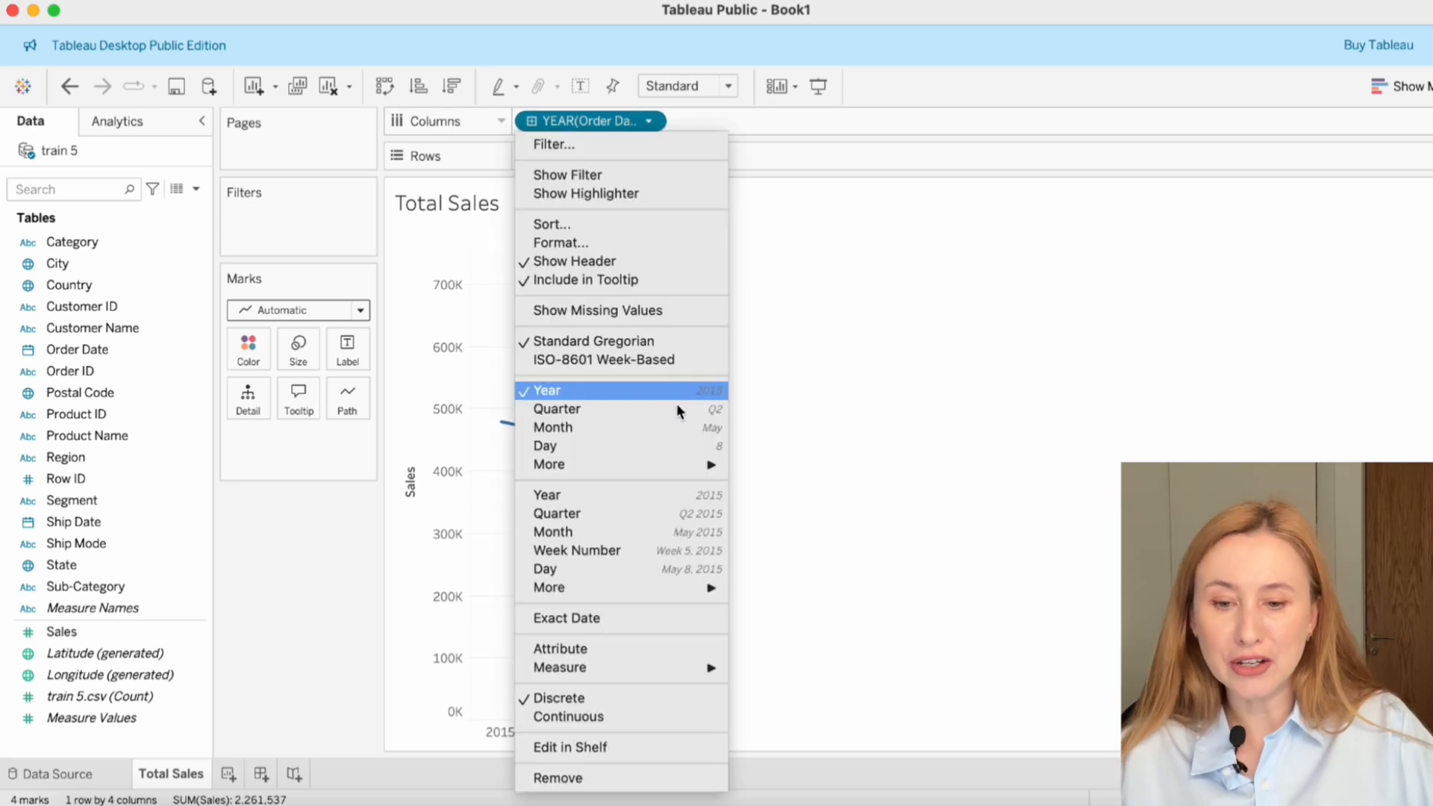
{"action": "left_click", "coordinate": [675, 515]}
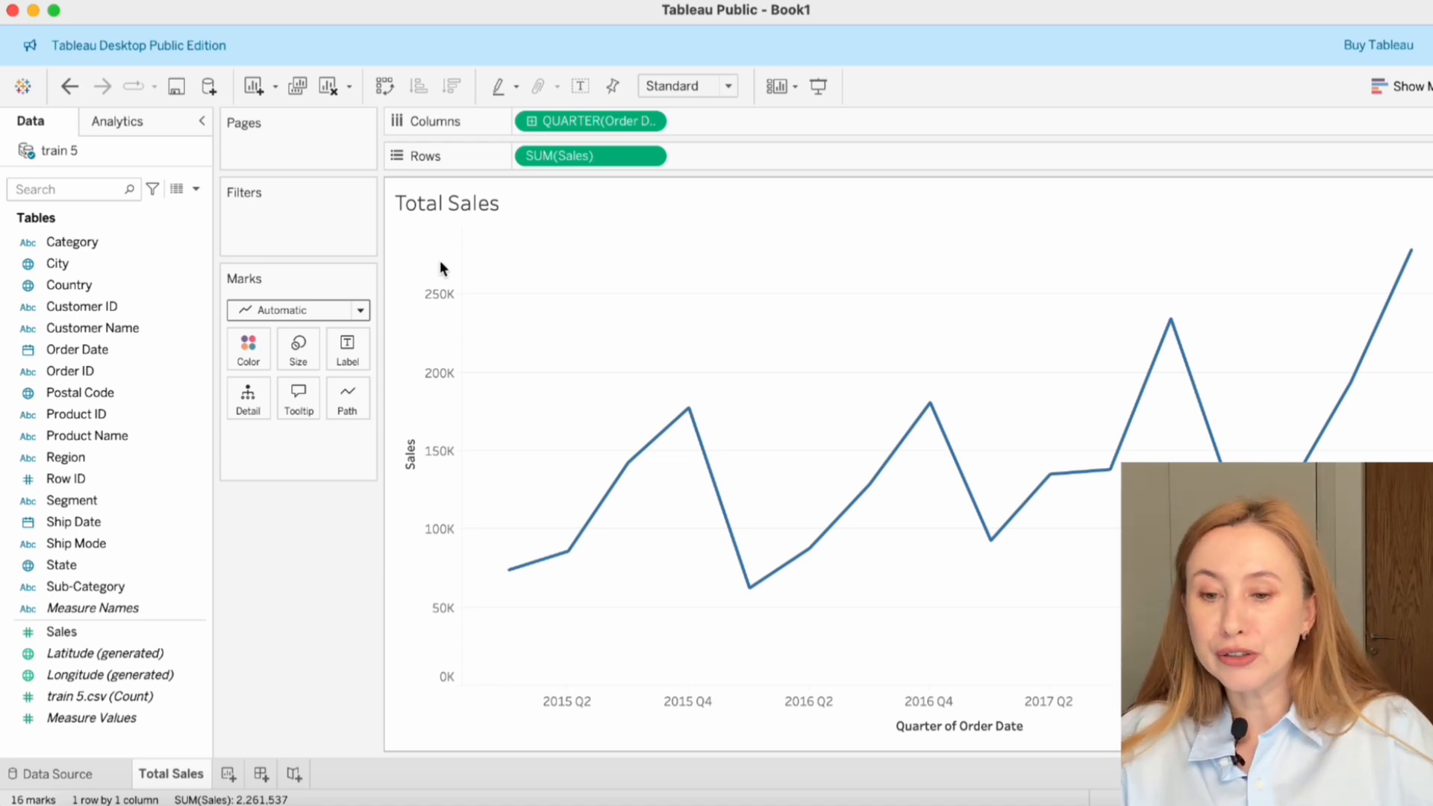
- Try the Bar and Area mark types on the quarterly sales chart
{"action": "left_click", "coordinate": [359, 310]}
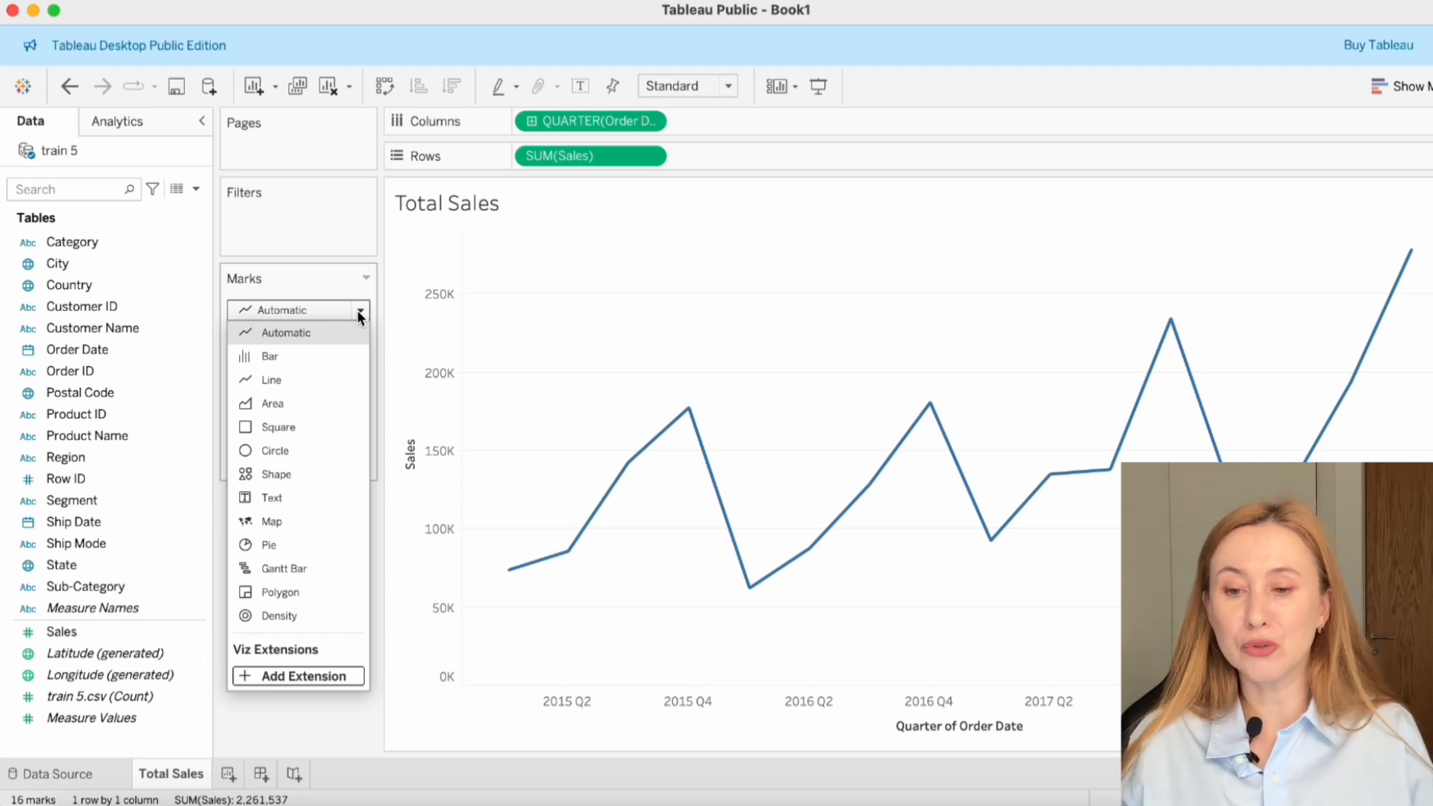
{"action": "left_click", "coordinate": [322, 356]}
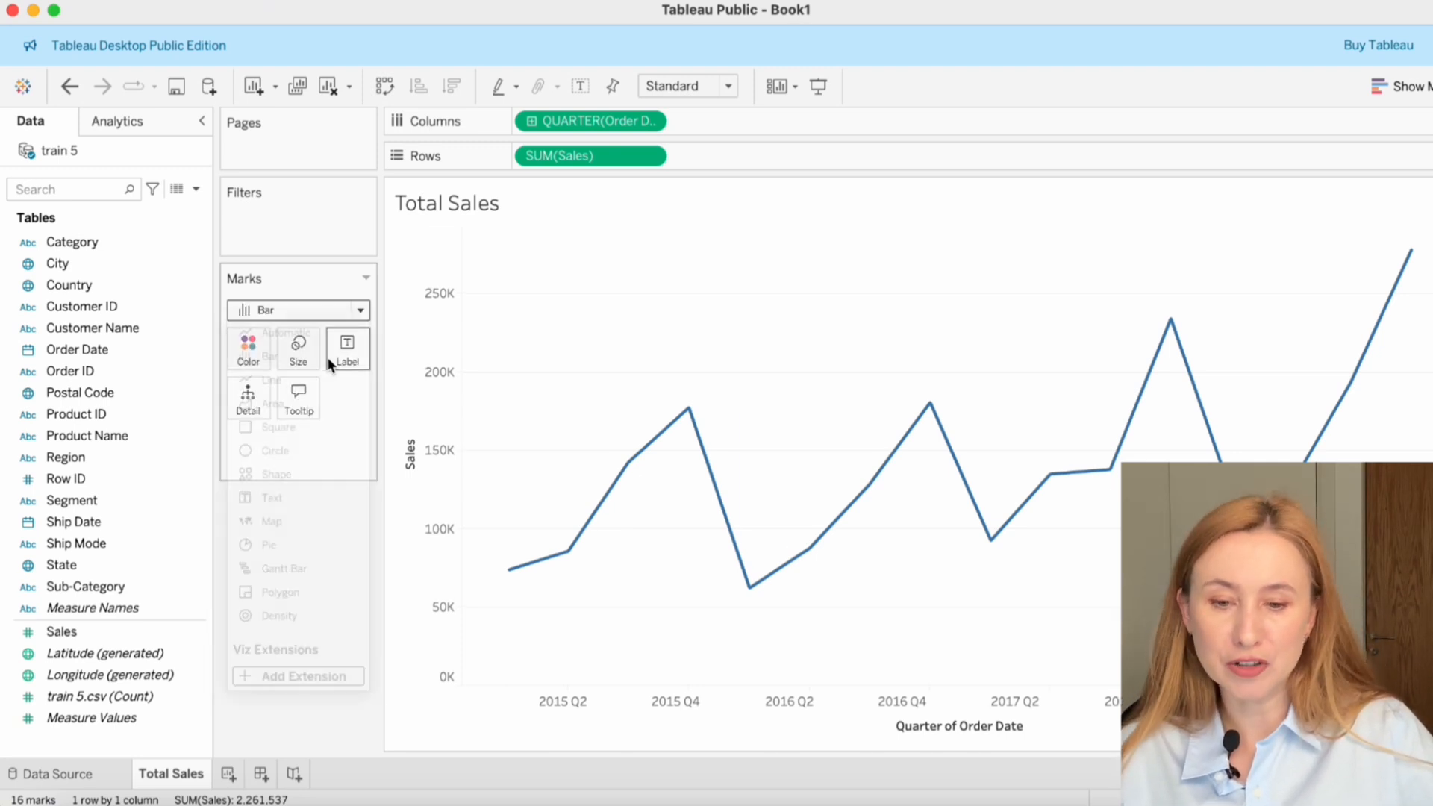
{"action": "left_click", "coordinate": [359, 312]}
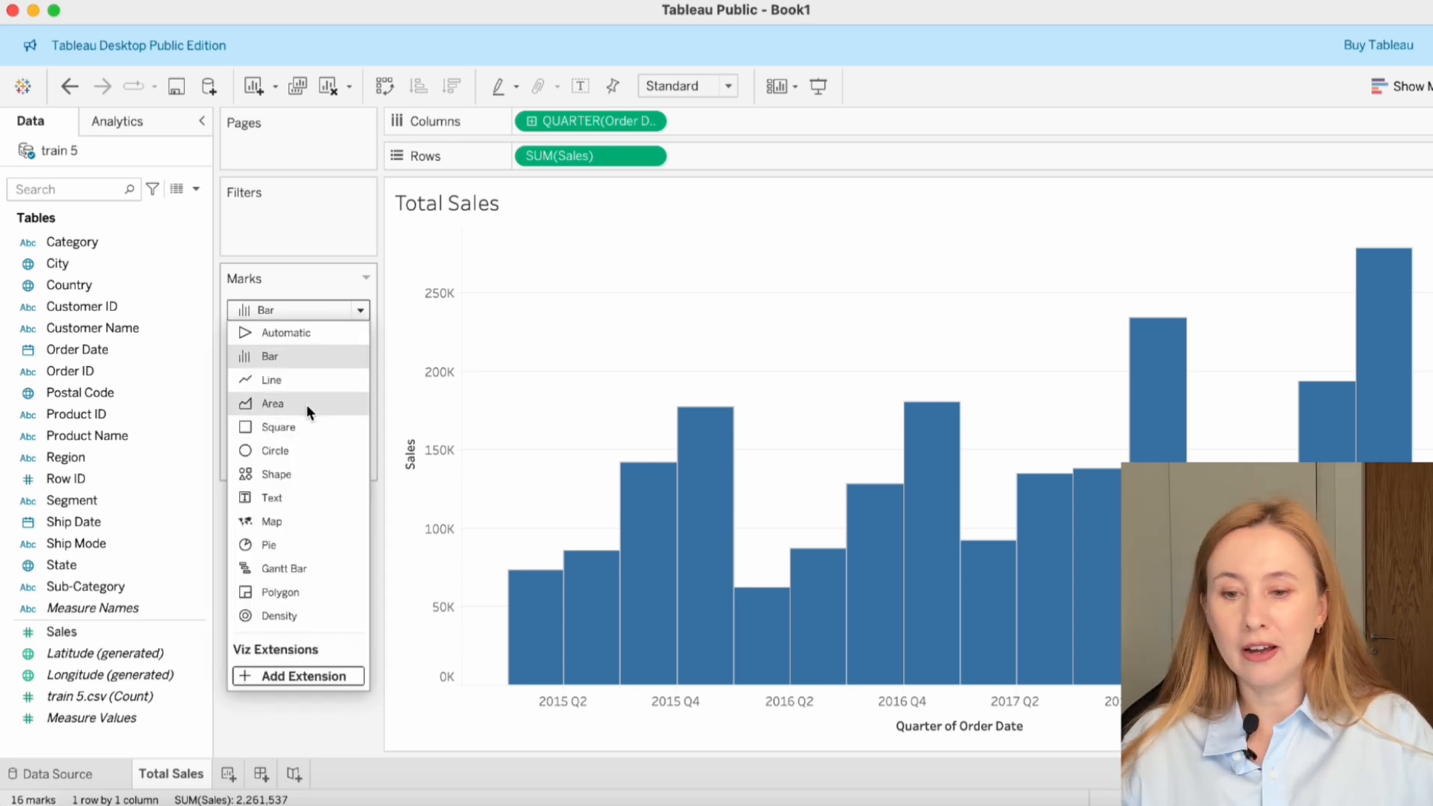
{"action": "left_click", "coordinate": [306, 404]}
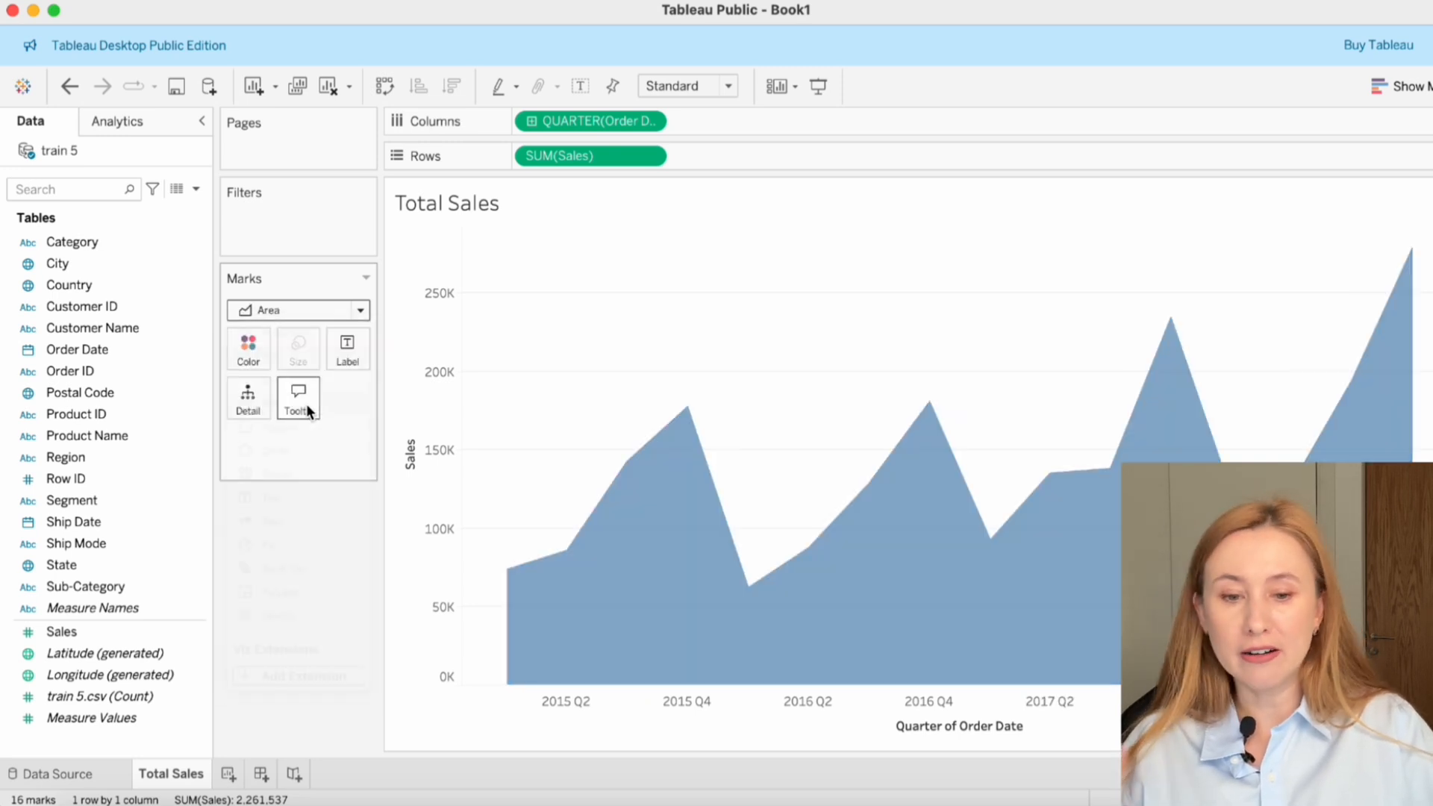
- Set the mark type of the quarterly sales chart to Line
{"action": "left_click", "coordinate": [361, 315]}
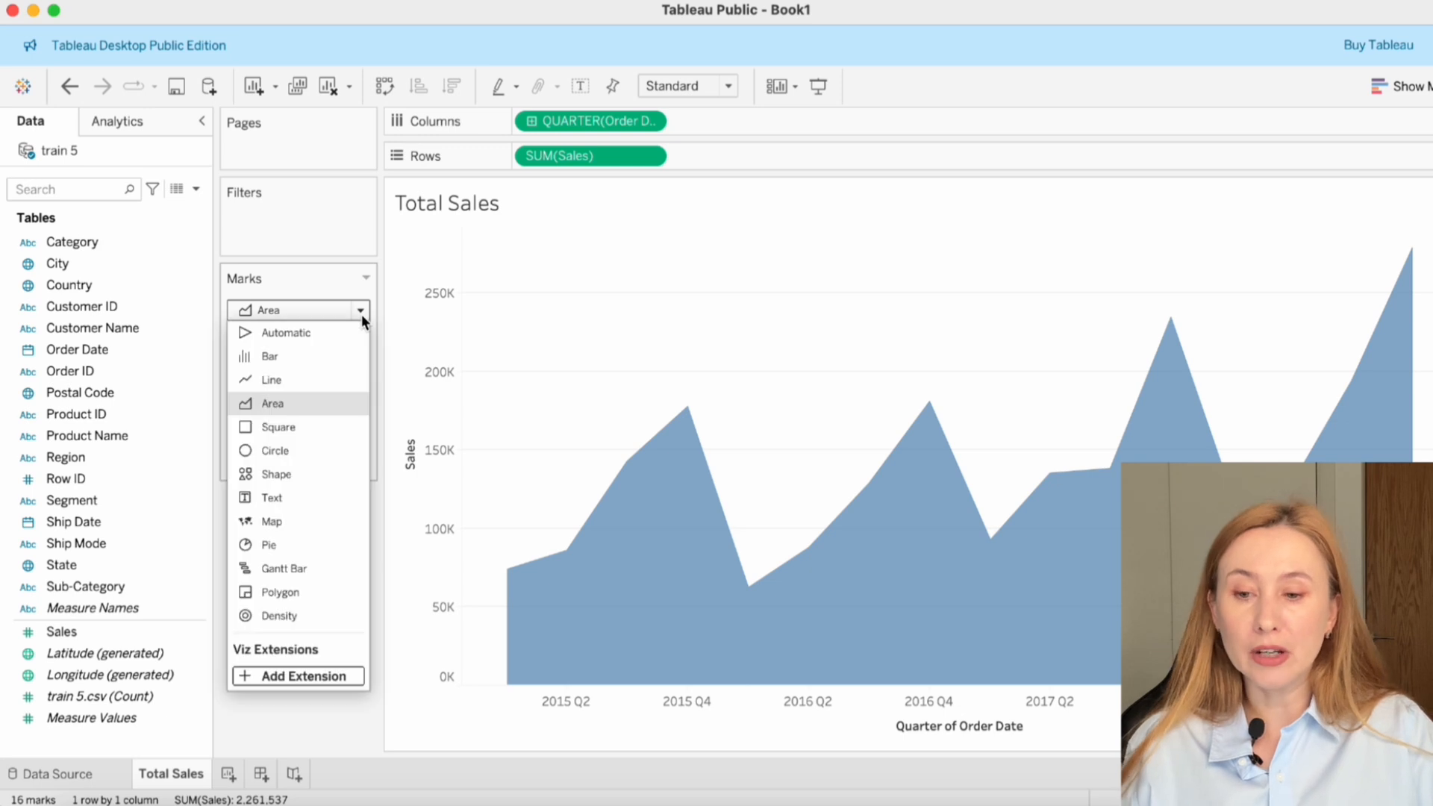
{"action": "left_click", "coordinate": [323, 376]}
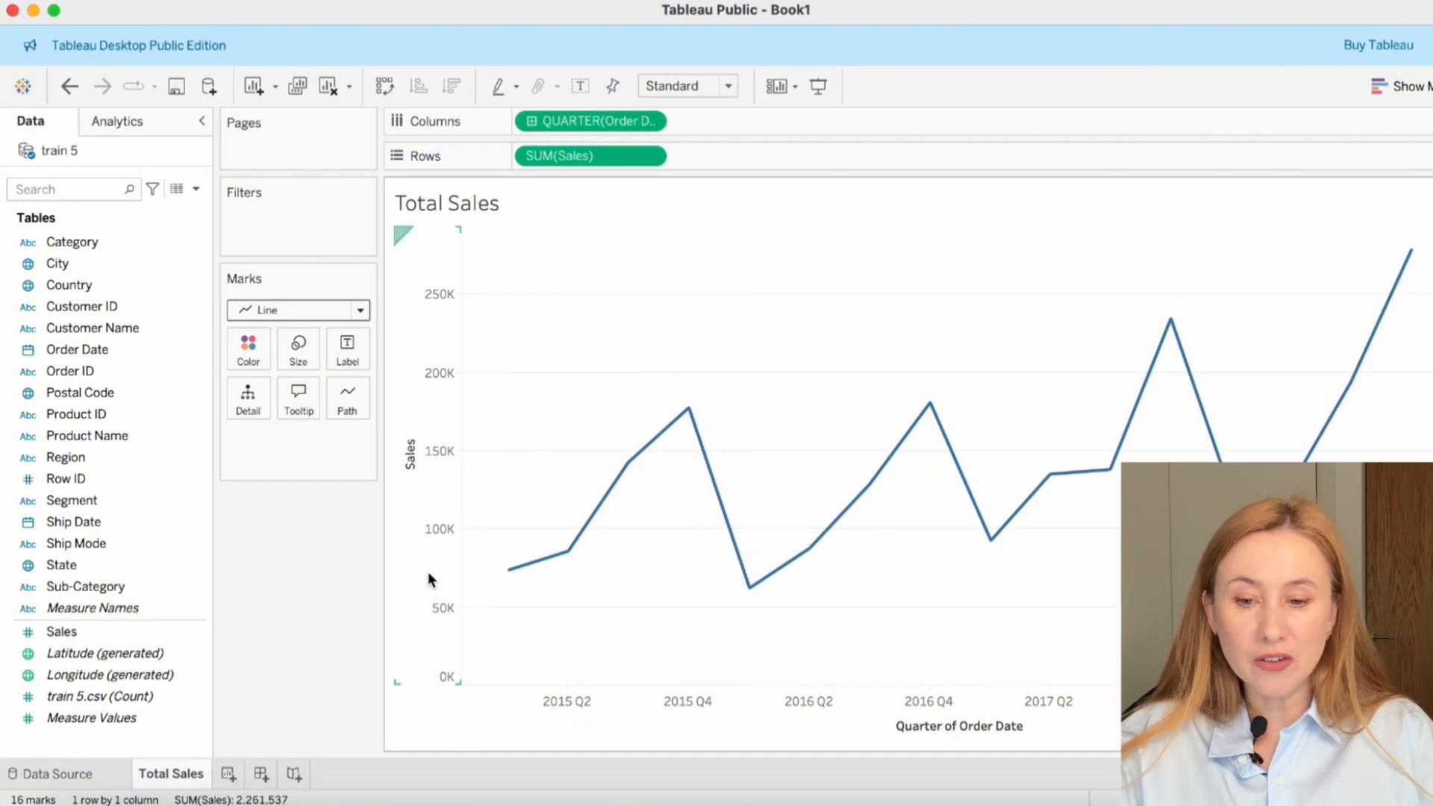
- Shorten the title of the chart's horizontal date axis to "Order Date"
{"action": "left_click", "coordinate": [1001, 727]}
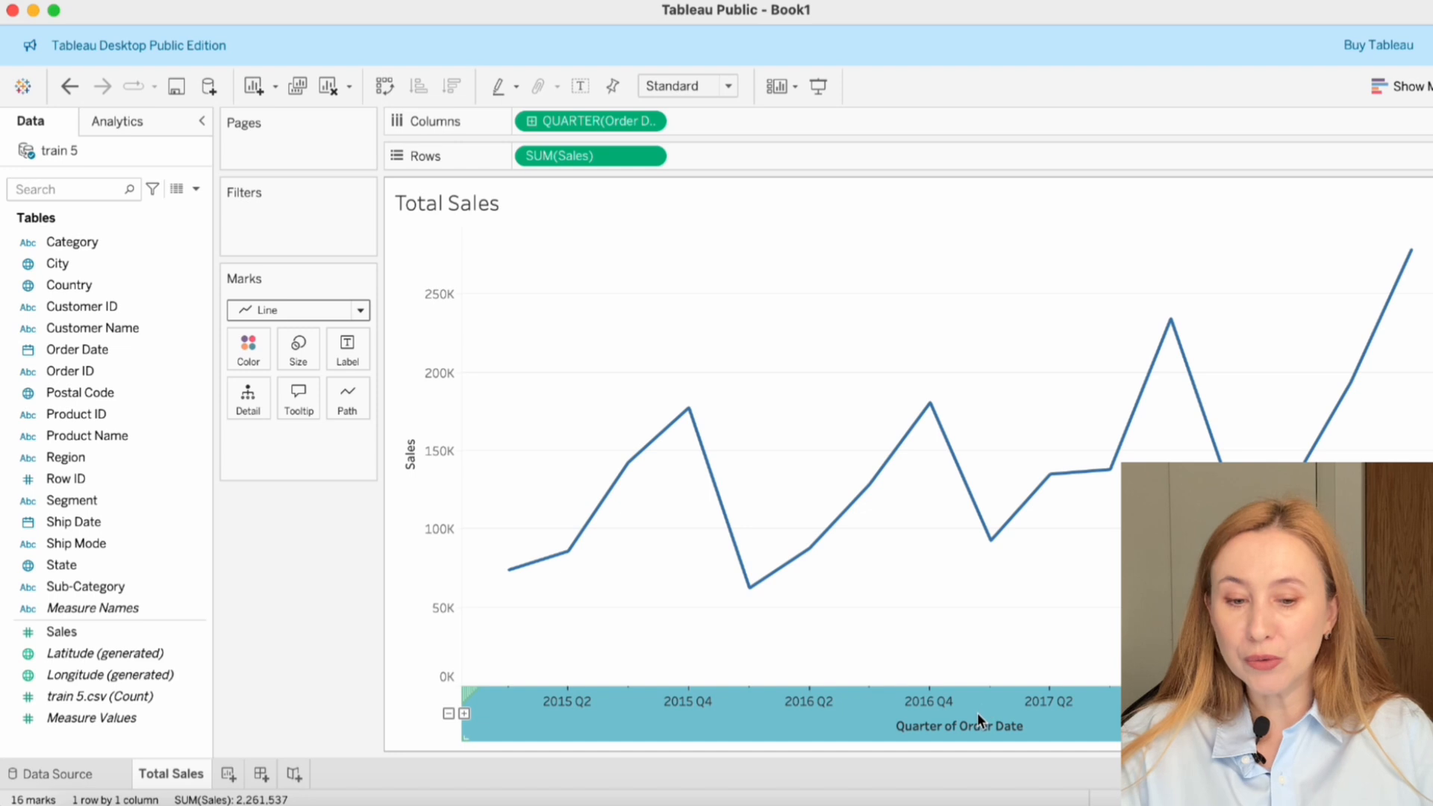
{"action": "right_click", "coordinate": [970, 723]}
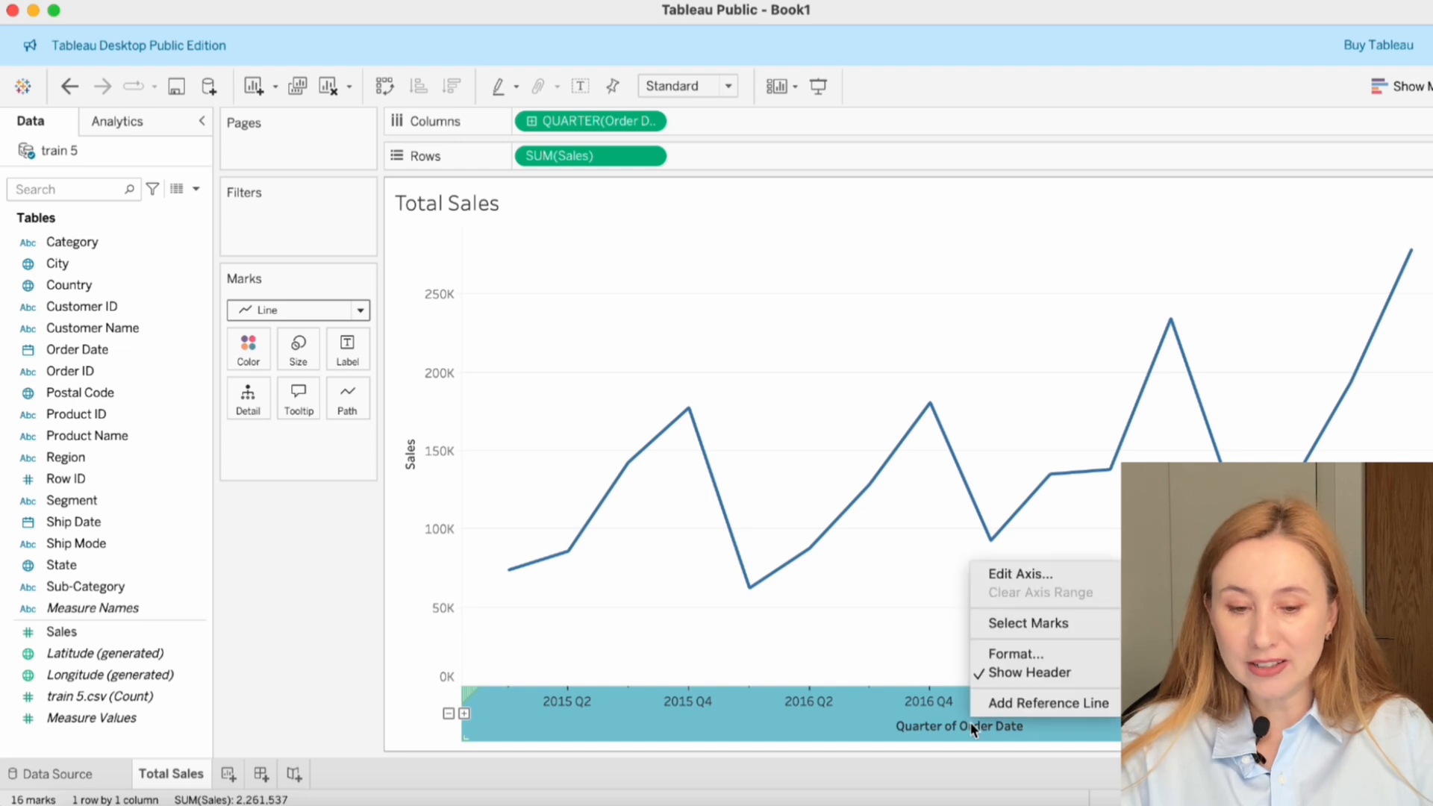
{"action": "left_click", "coordinate": [1019, 573]}
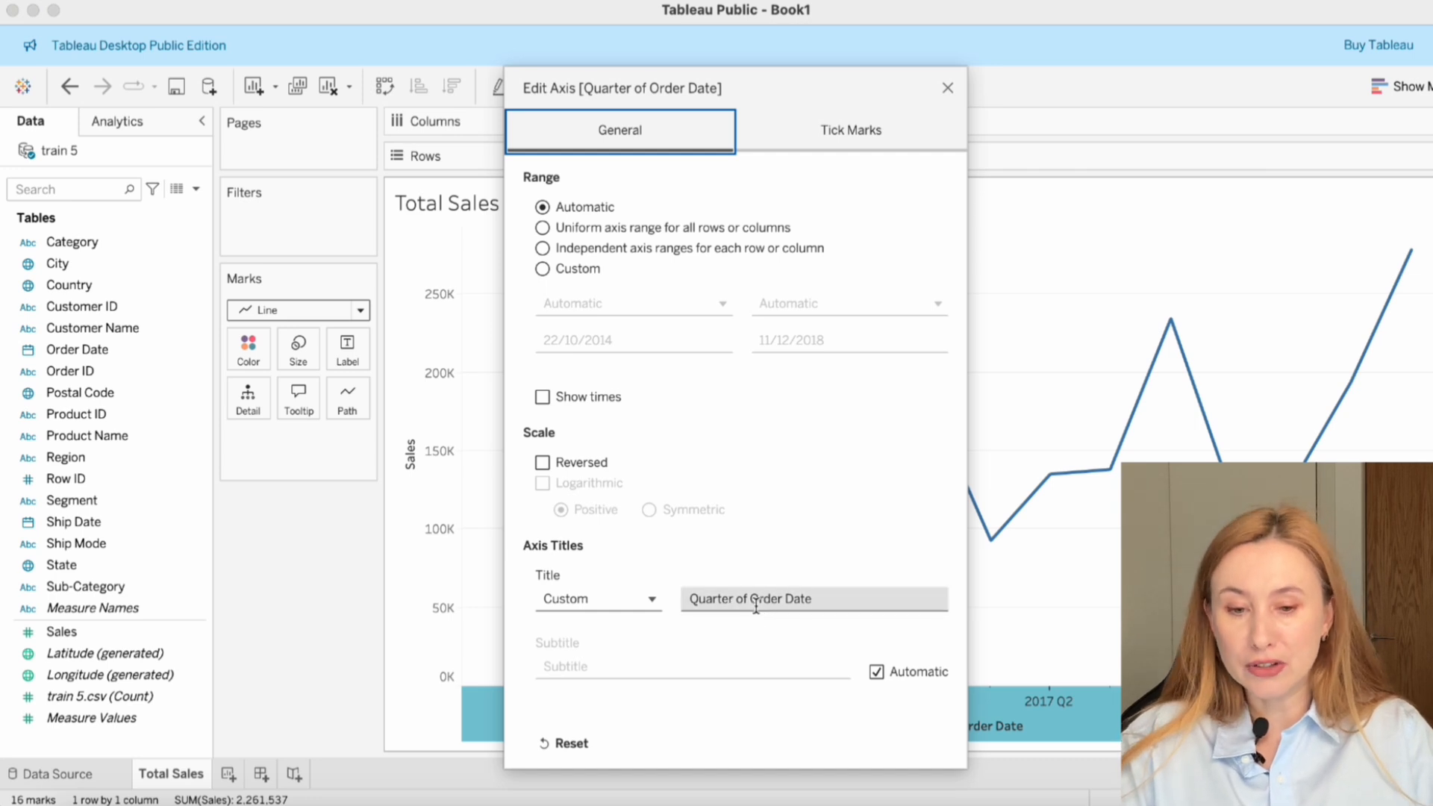
{"action": "left_click_drag", "start_coordinate": [750, 599], "coordinate": [602, 593]}
{"action": "key", "text": "BackSpace"}
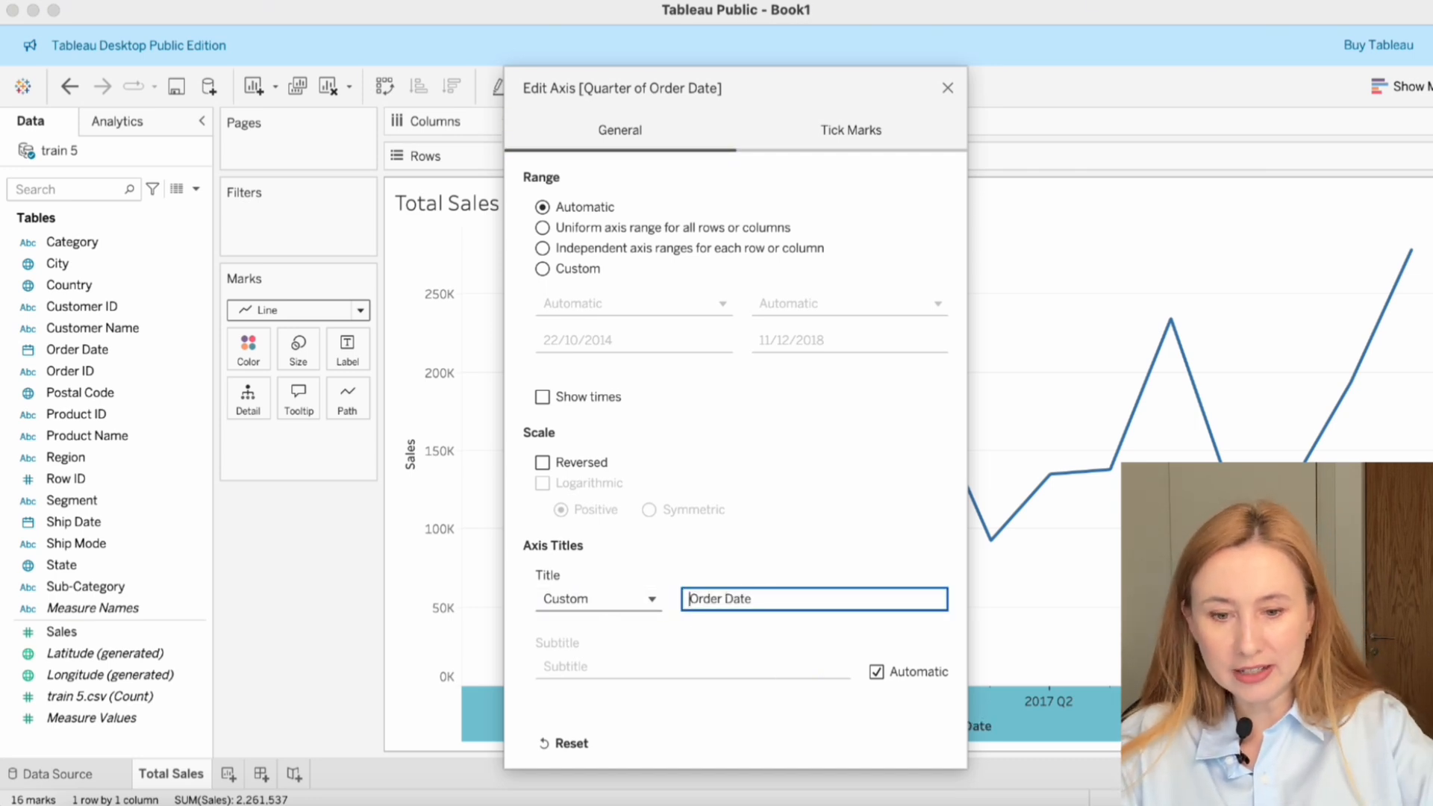
{"action": "left_click", "coordinate": [951, 92]}
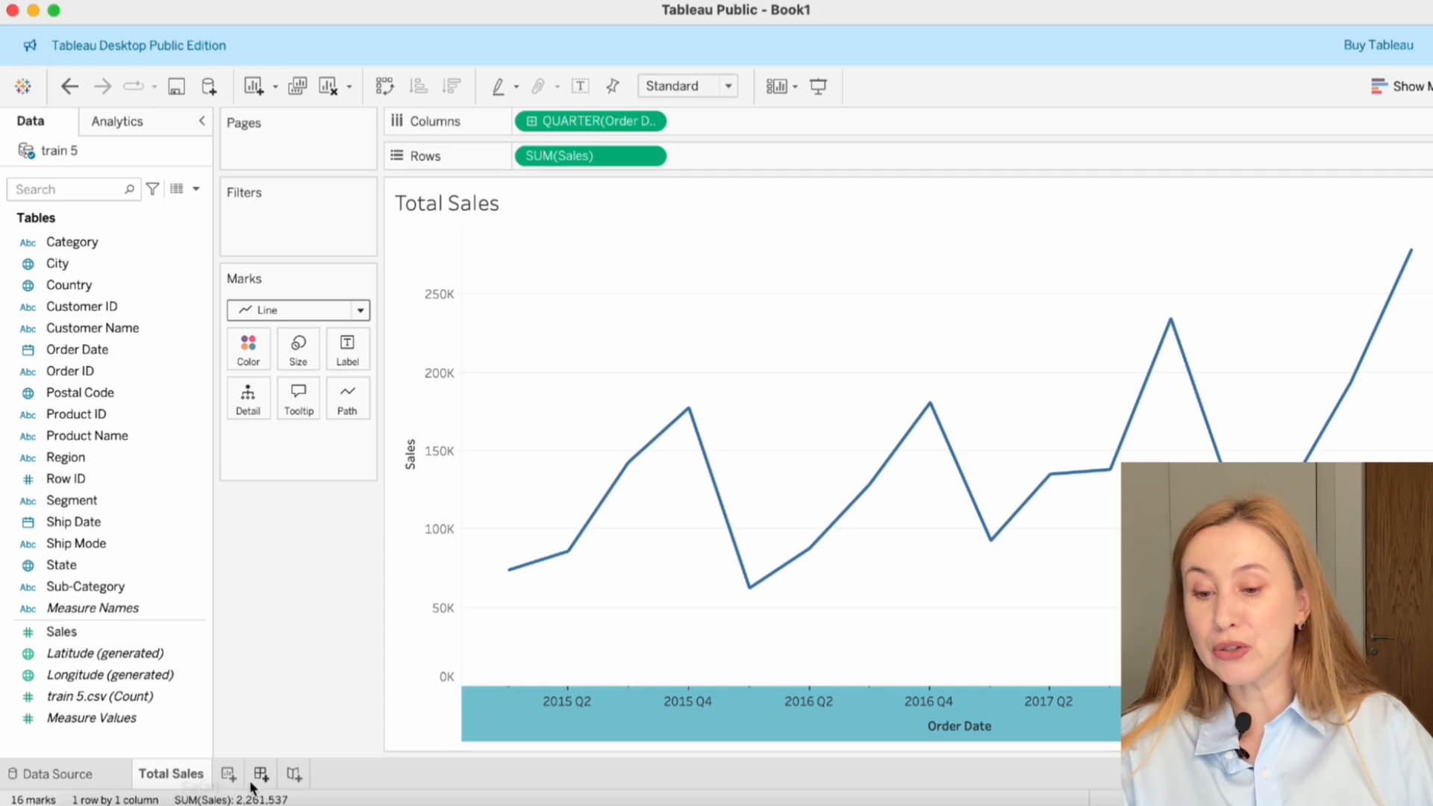
- Add a new worksheet and name it "Total Sales per Year"
{"action": "left_click", "coordinate": [229, 775]}
{"action": "right_click", "coordinate": [236, 779]}
{"action": "left_click", "coordinate": [339, 554]}
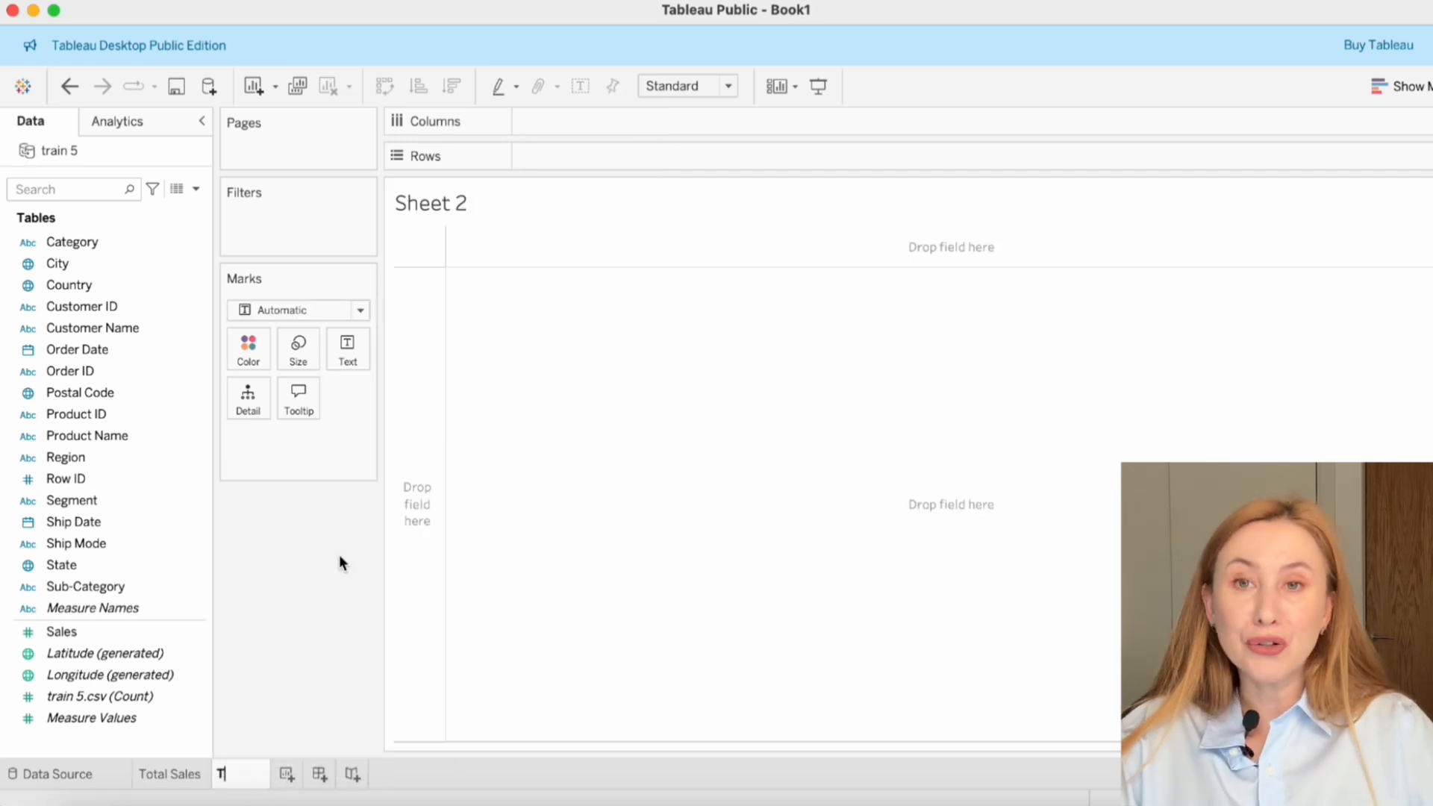
{"action": "type", "text": "Total Sales per Year"}
{"action": "key", "text": "Return"}
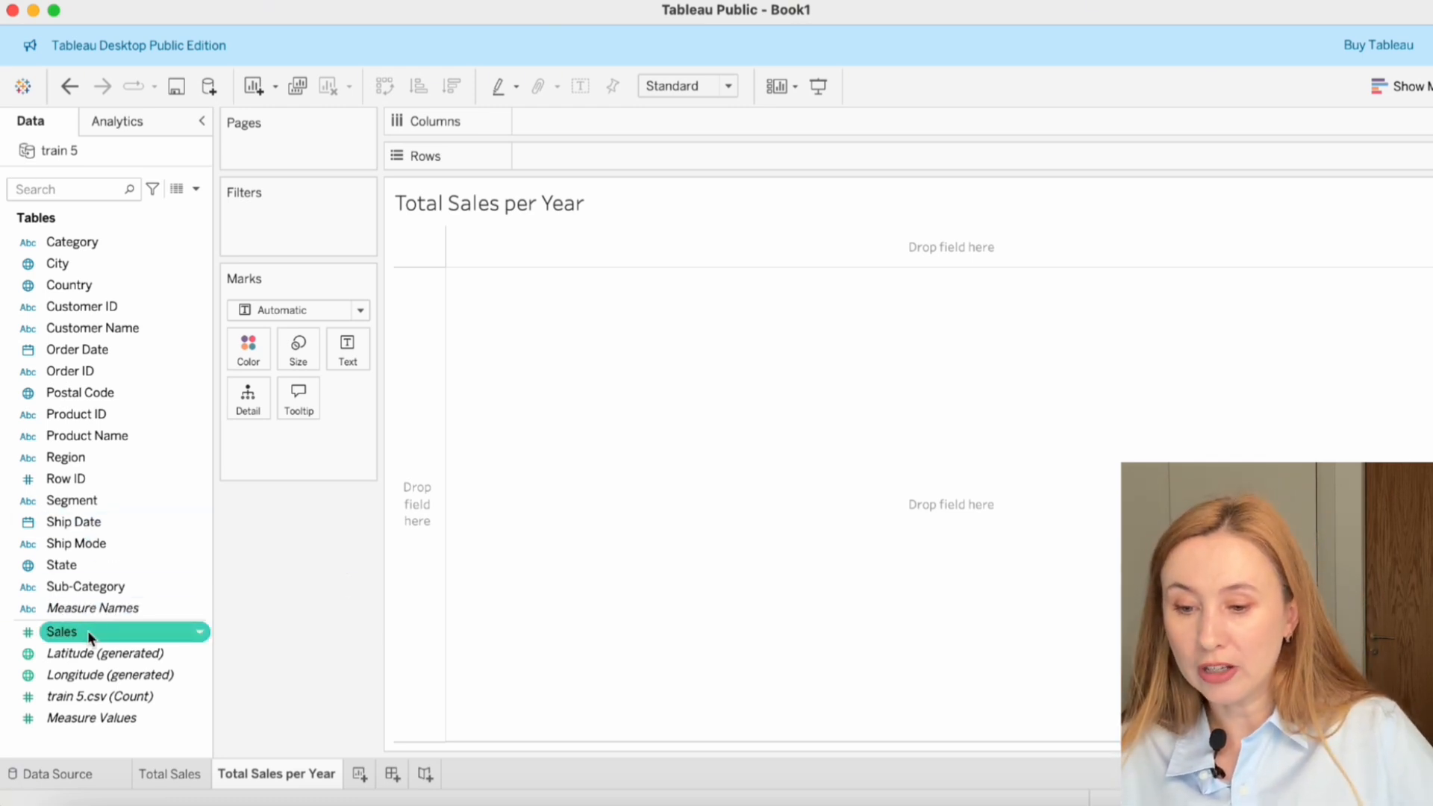
- Chart the sum of Sales by year of Order Date as bars, with Sales on rows and Order Date on columns
{"action": "left_click_drag", "start_coordinate": [87, 631], "coordinate": [597, 161]}
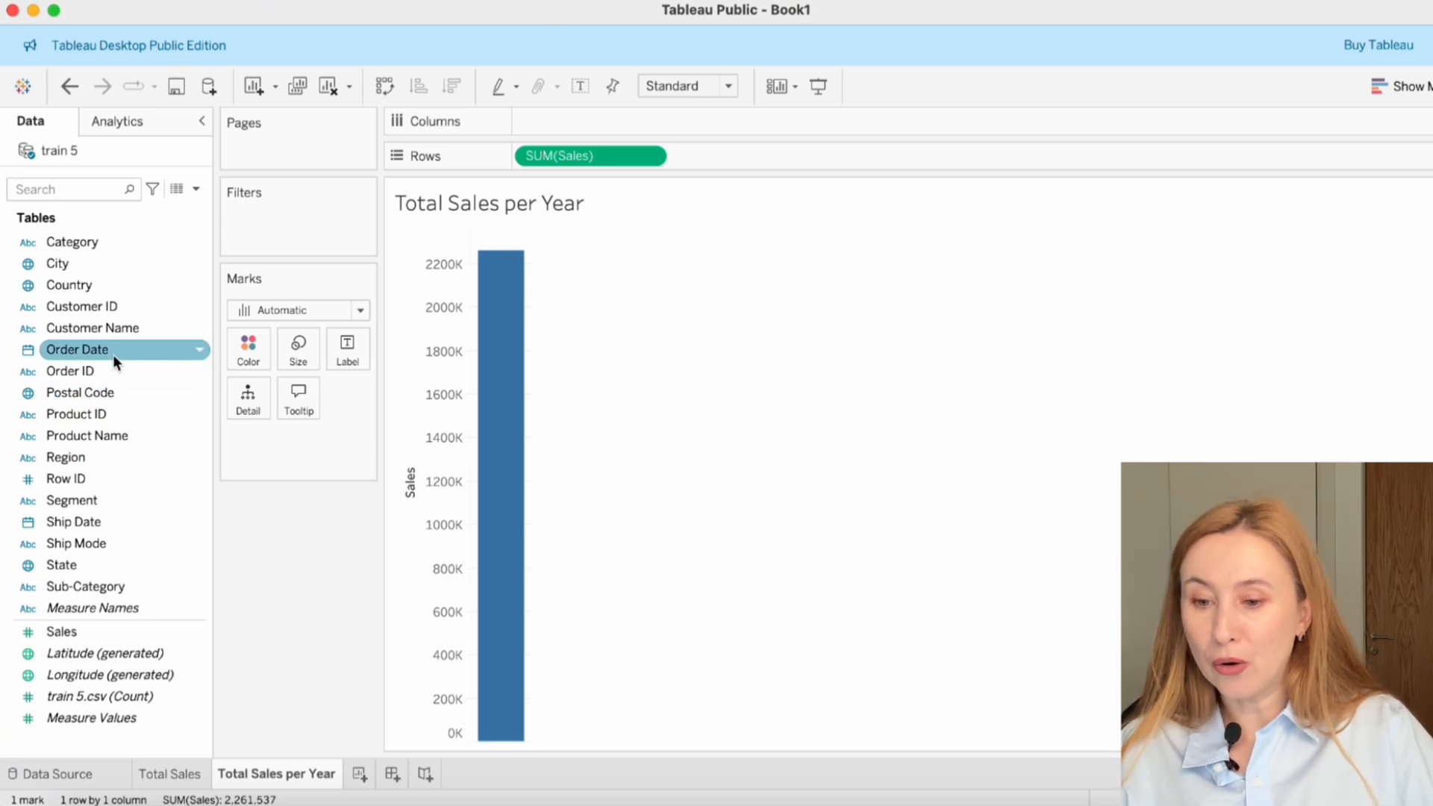
{"action": "left_click_drag", "start_coordinate": [113, 356], "coordinate": [633, 131]}
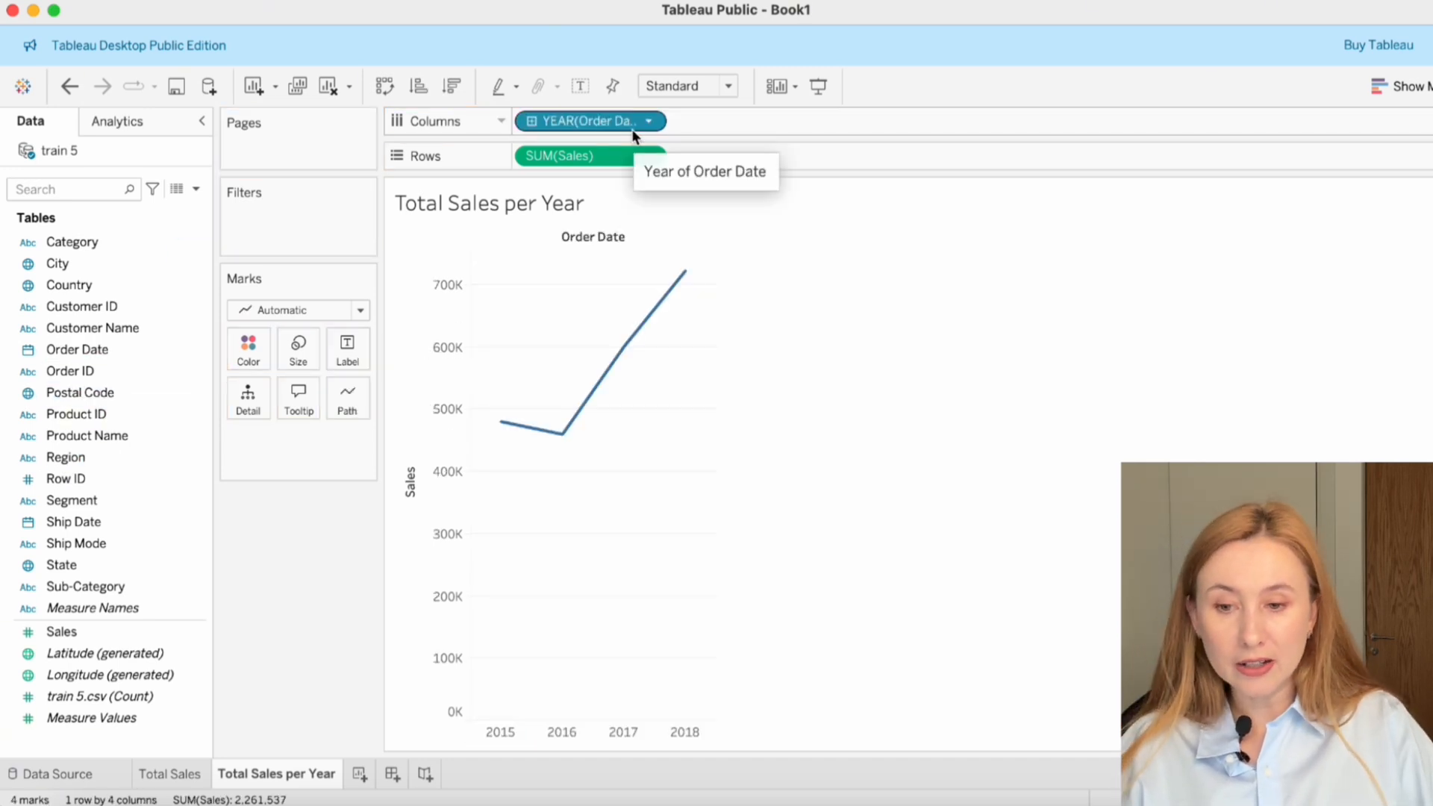
{"action": "left_click", "coordinate": [360, 310]}
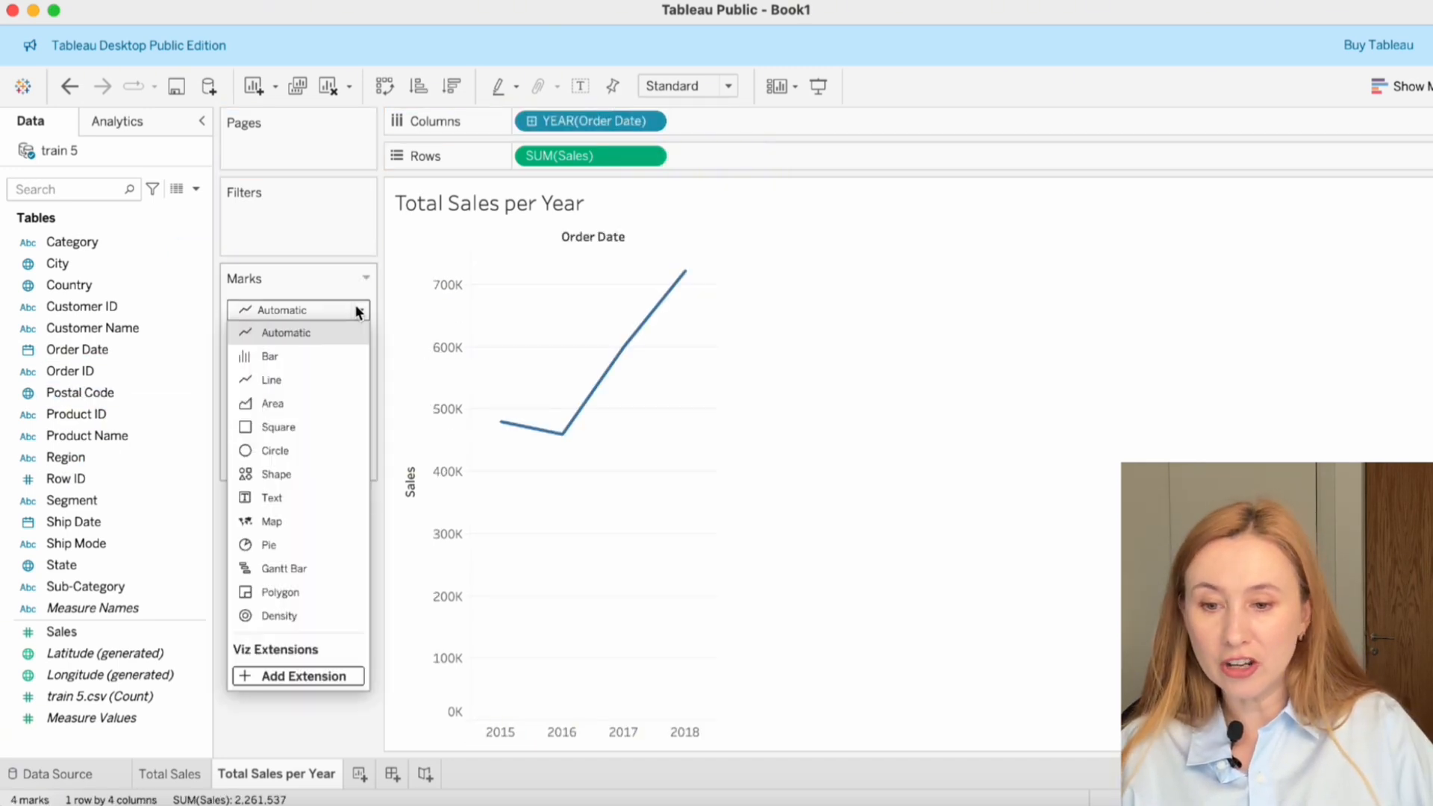
{"action": "left_click", "coordinate": [302, 364]}
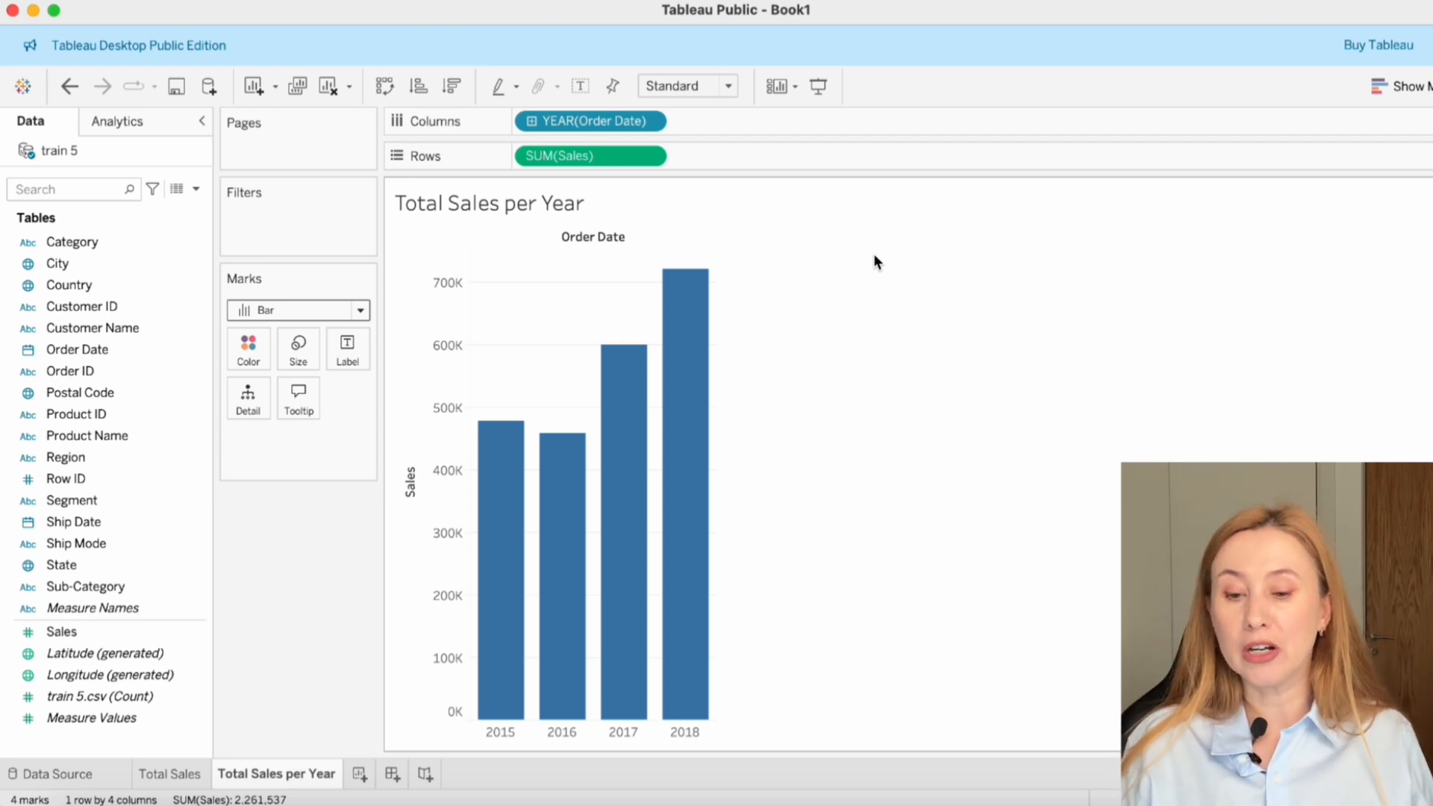
- Try the Fit Width, Fit Height and Entire View sizing on the yearly sales chart and return it to Standard
{"action": "left_click", "coordinate": [730, 86]}
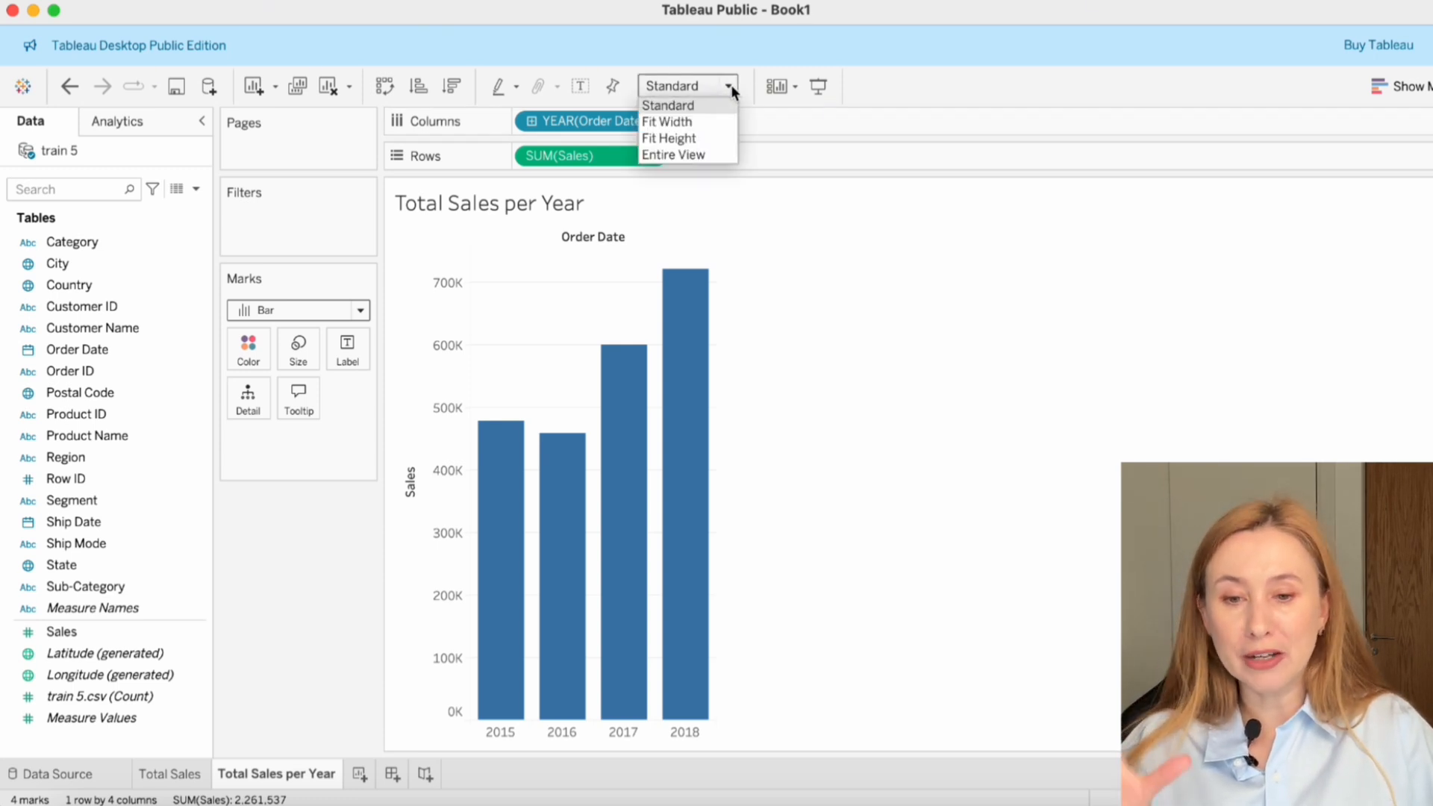
{"action": "left_click", "coordinate": [668, 122]}
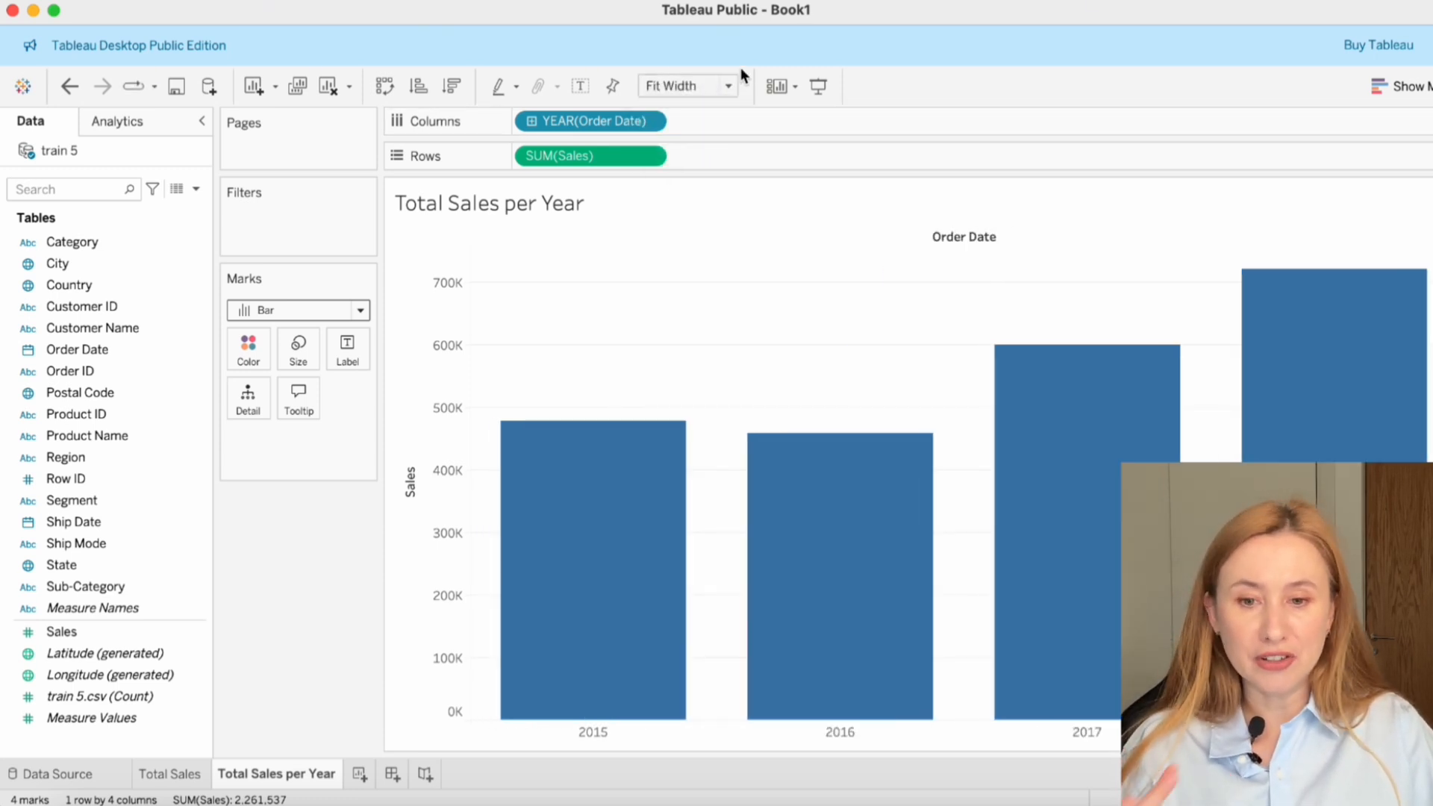
{"action": "left_click", "coordinate": [729, 86]}
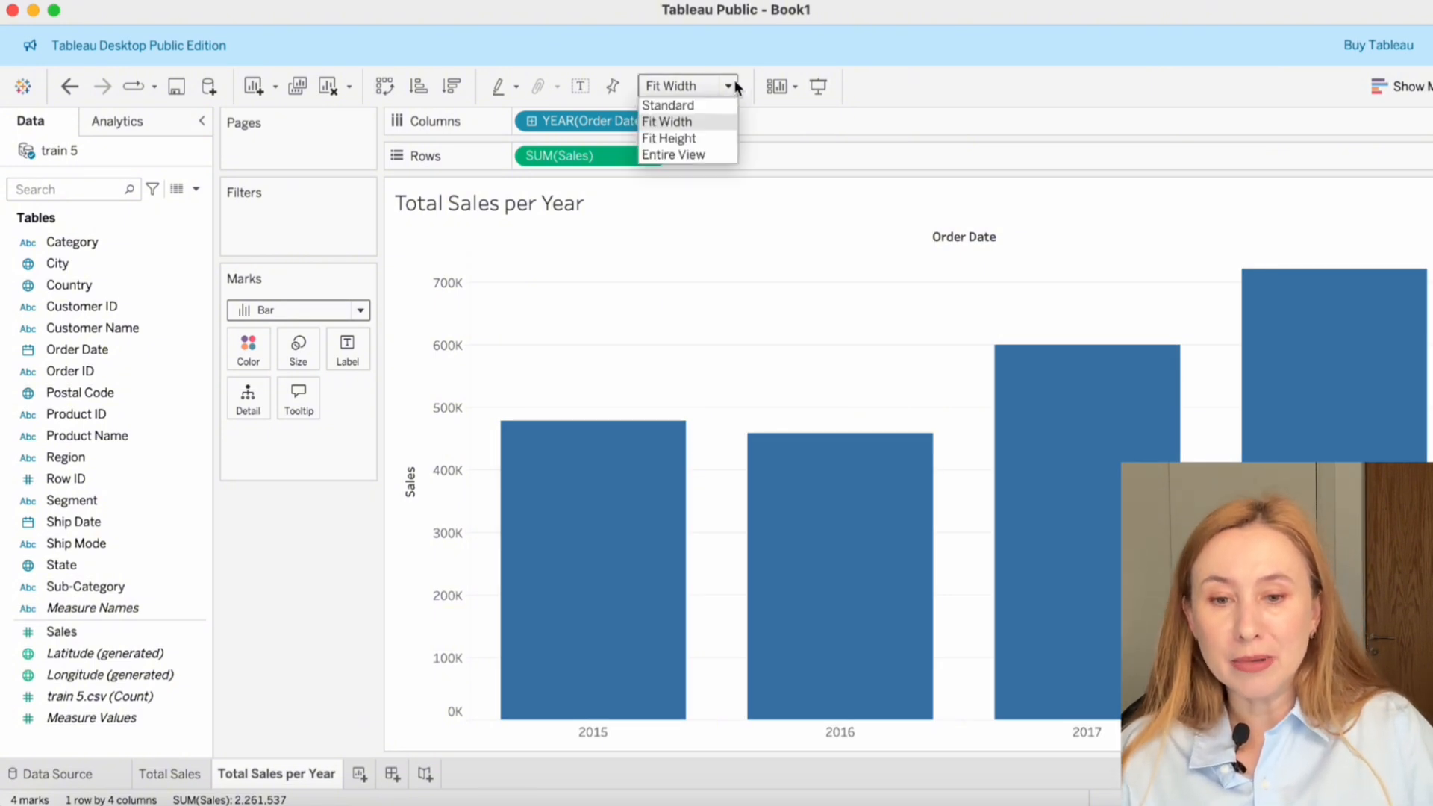
{"action": "left_click", "coordinate": [711, 135]}
{"action": "left_click", "coordinate": [719, 83]}
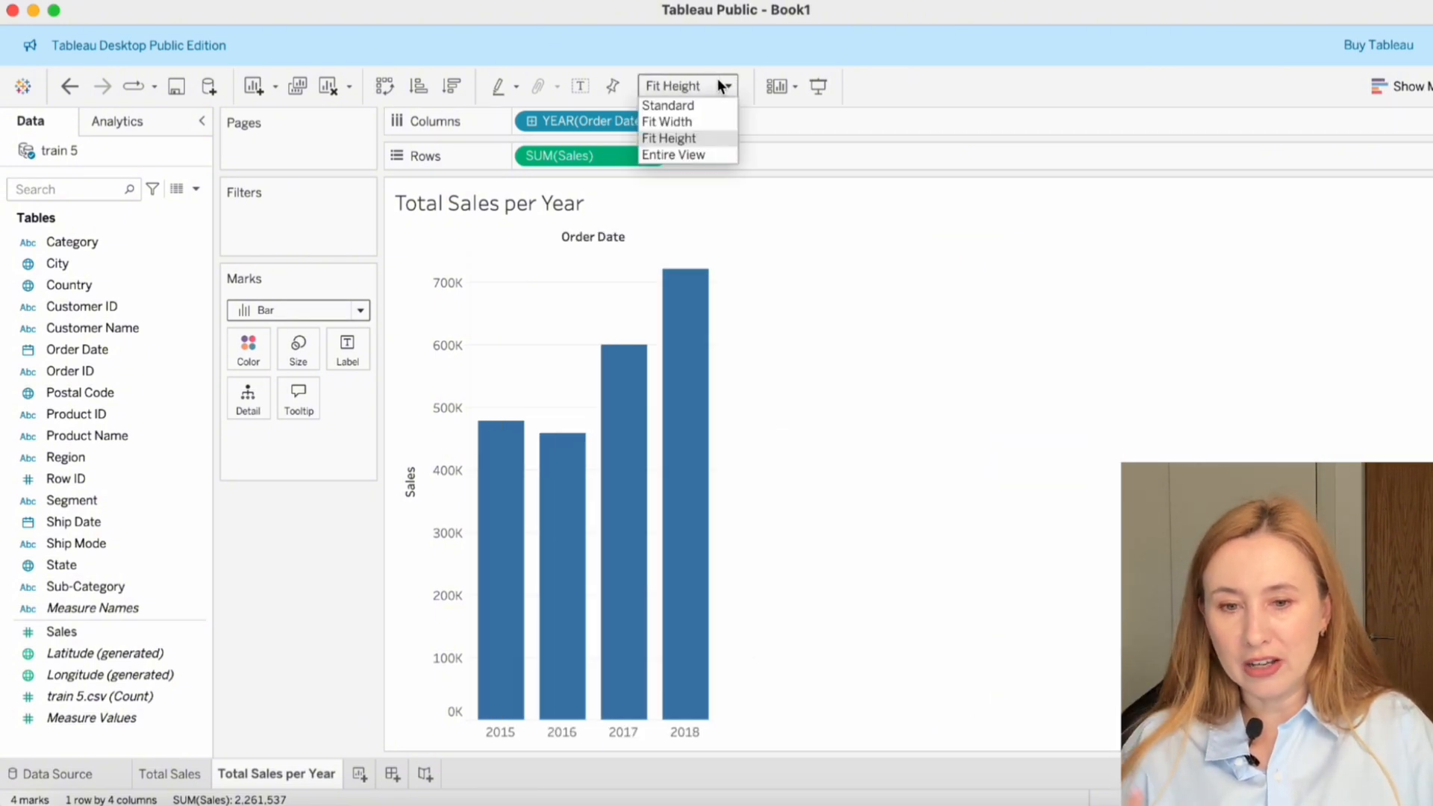
{"action": "left_click", "coordinate": [715, 153]}
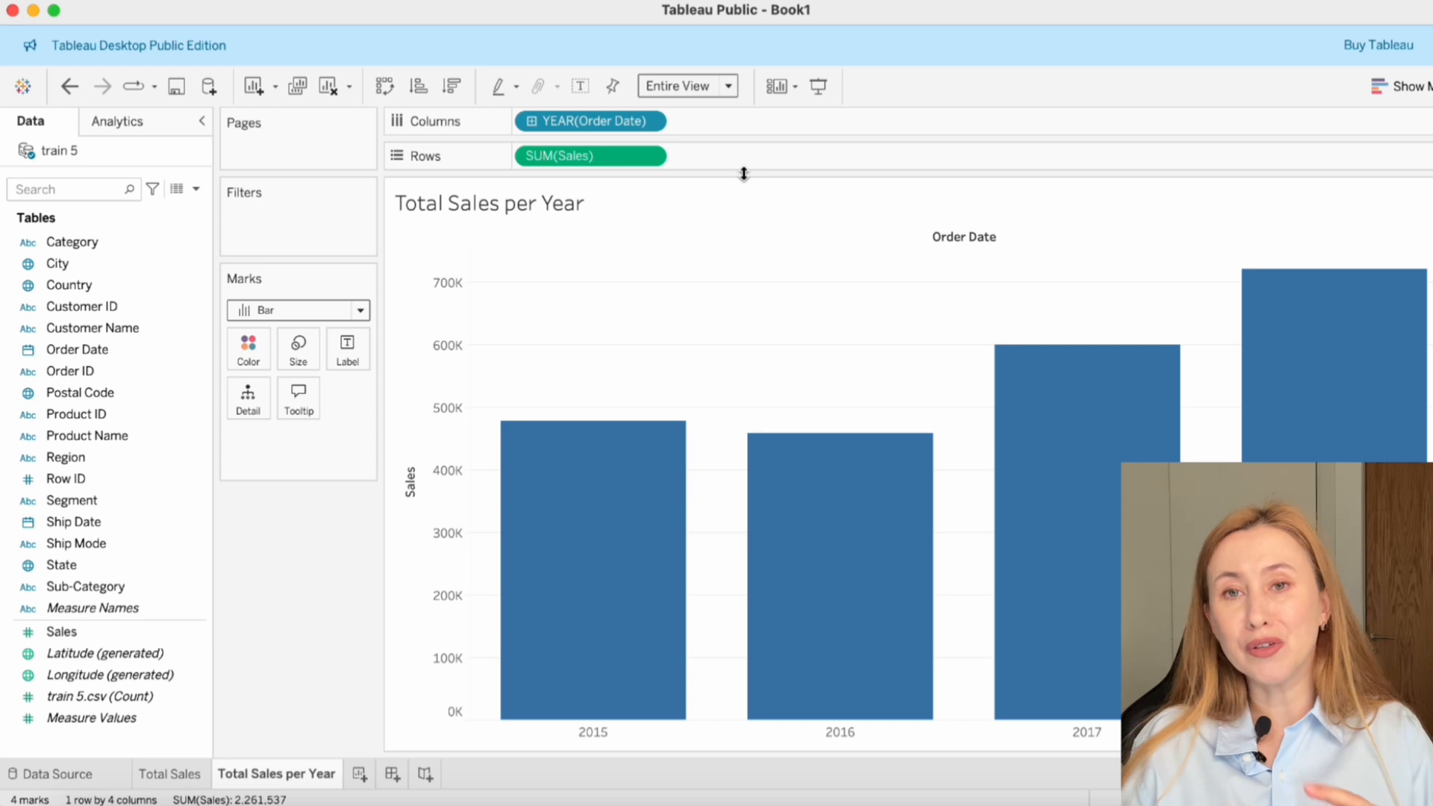
{"action": "left_click", "coordinate": [730, 88]}
{"action": "left_click", "coordinate": [712, 105]}
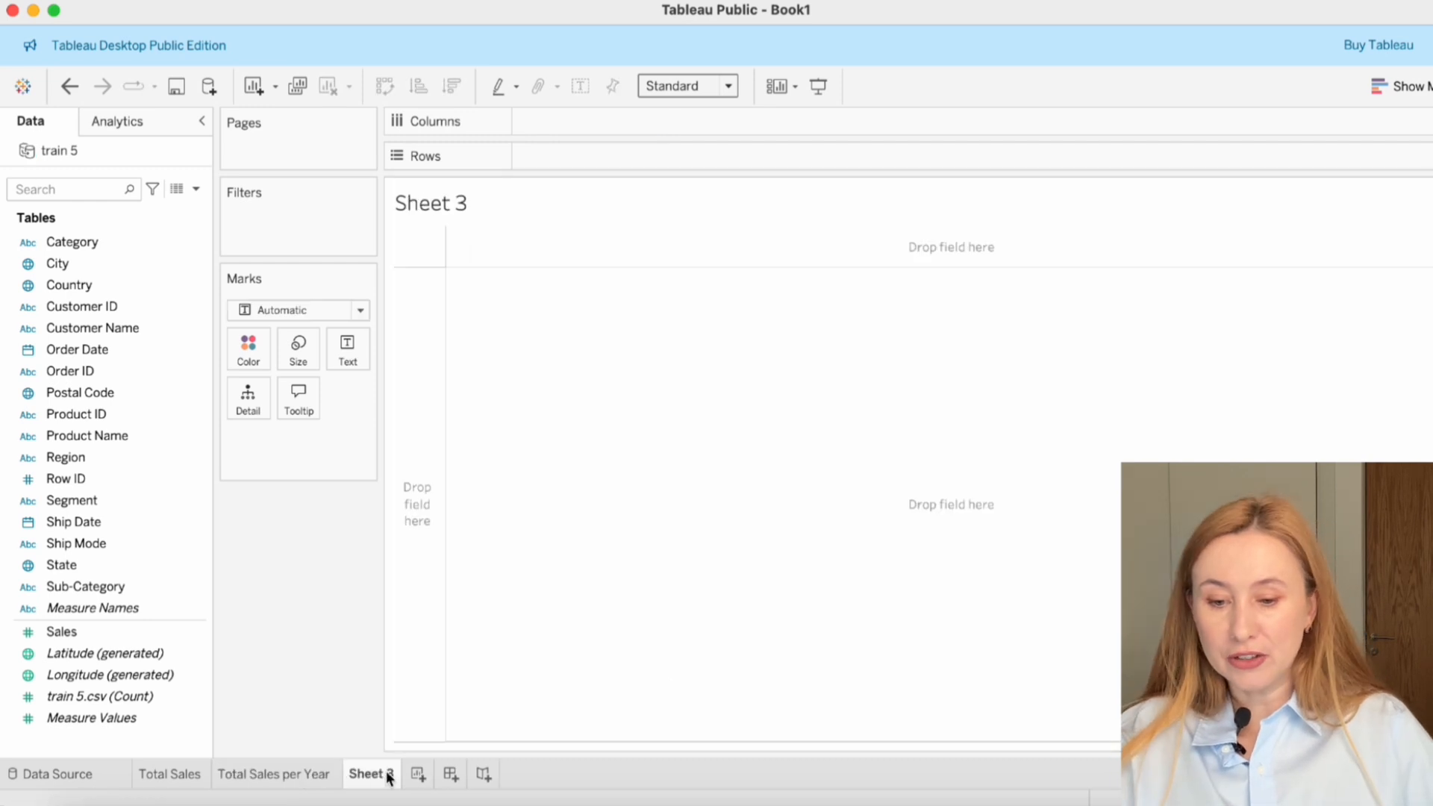
- Rename the empty Sheet 3 worksheet as "KPI"
{"action": "right_click", "coordinate": [372, 775]}
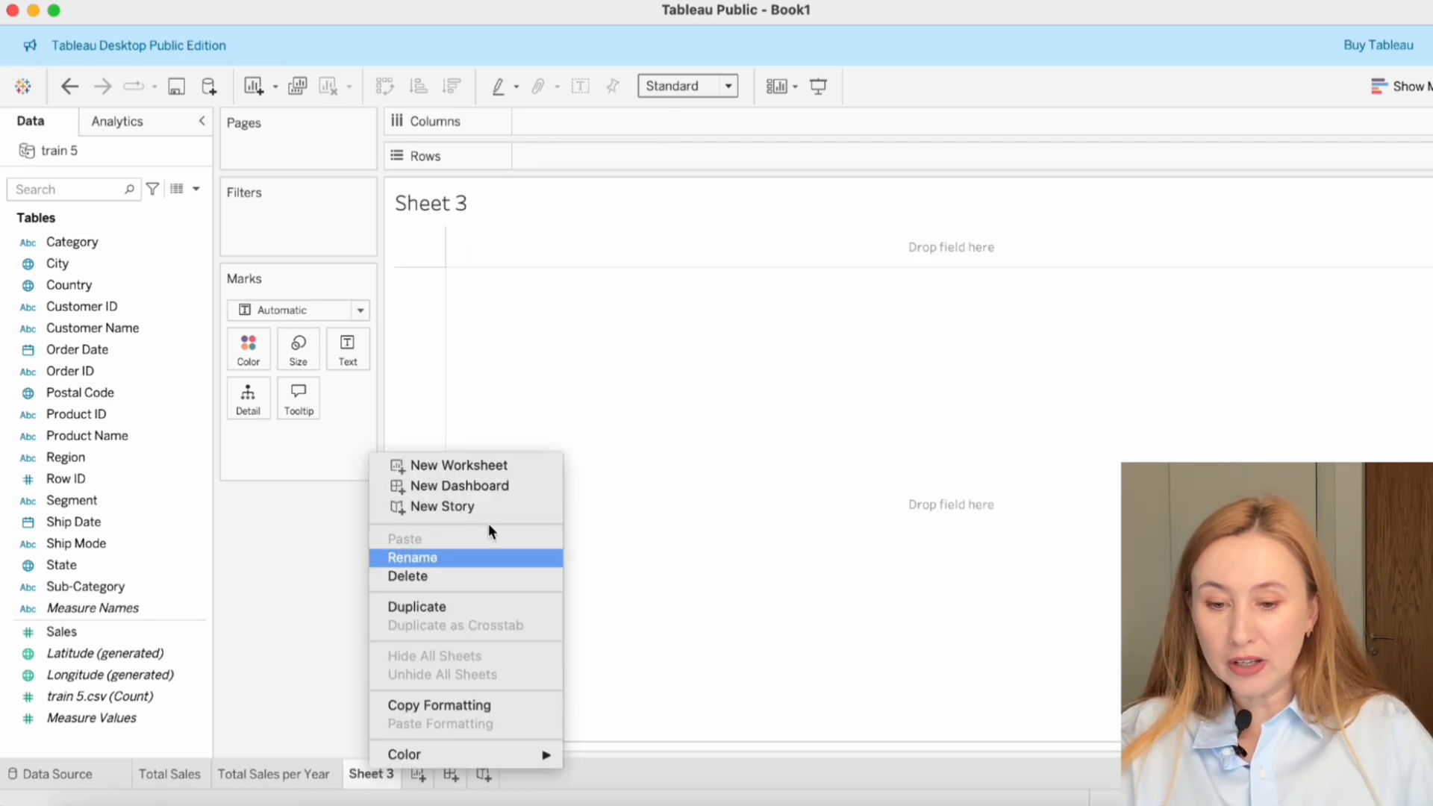
{"action": "left_click", "coordinate": [467, 560]}
{"action": "type", "text": "KPI"}
{"action": "key", "text": "Return"}
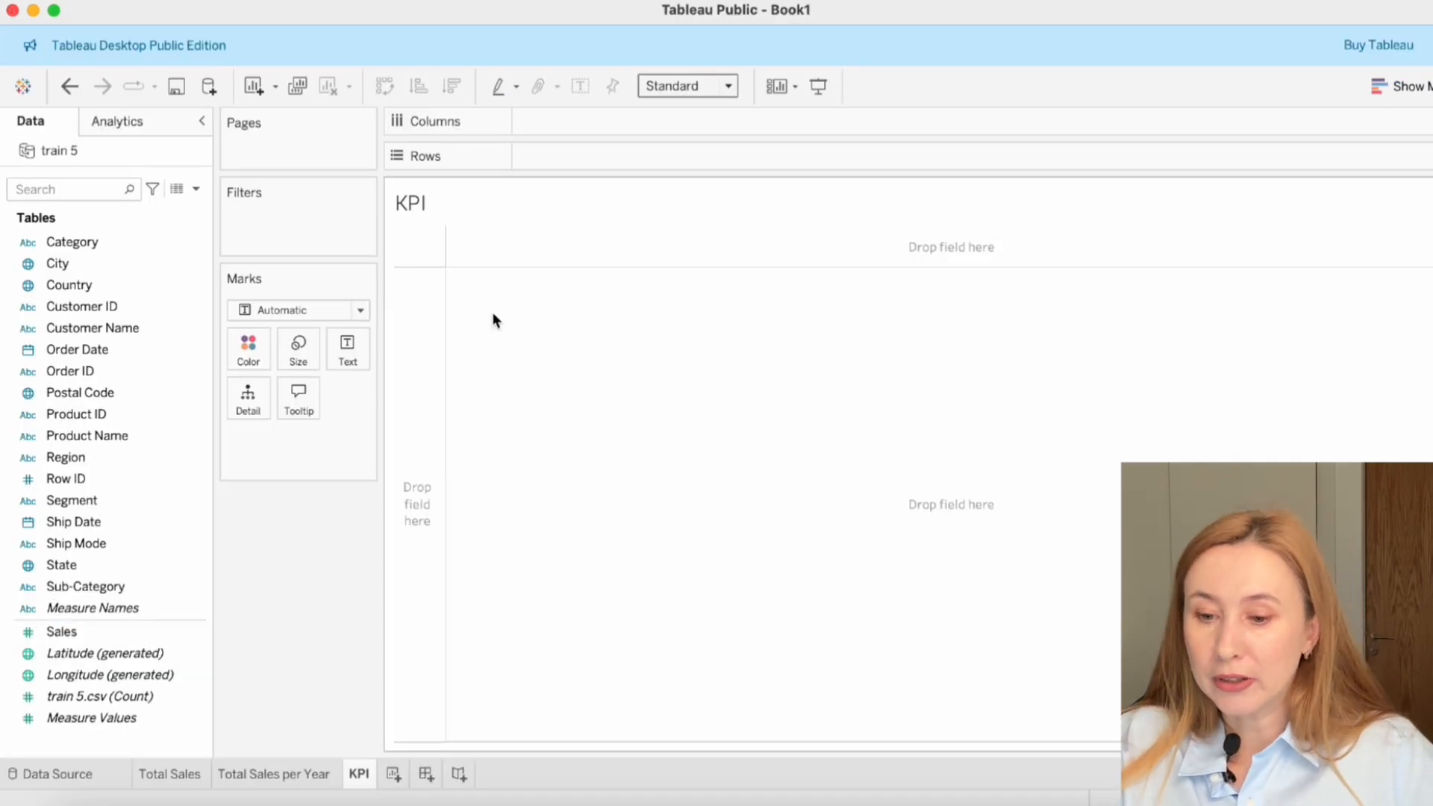
- Show the total of Sales as a text mark on the KPI sheet
{"action": "left_click", "coordinate": [138, 632]}
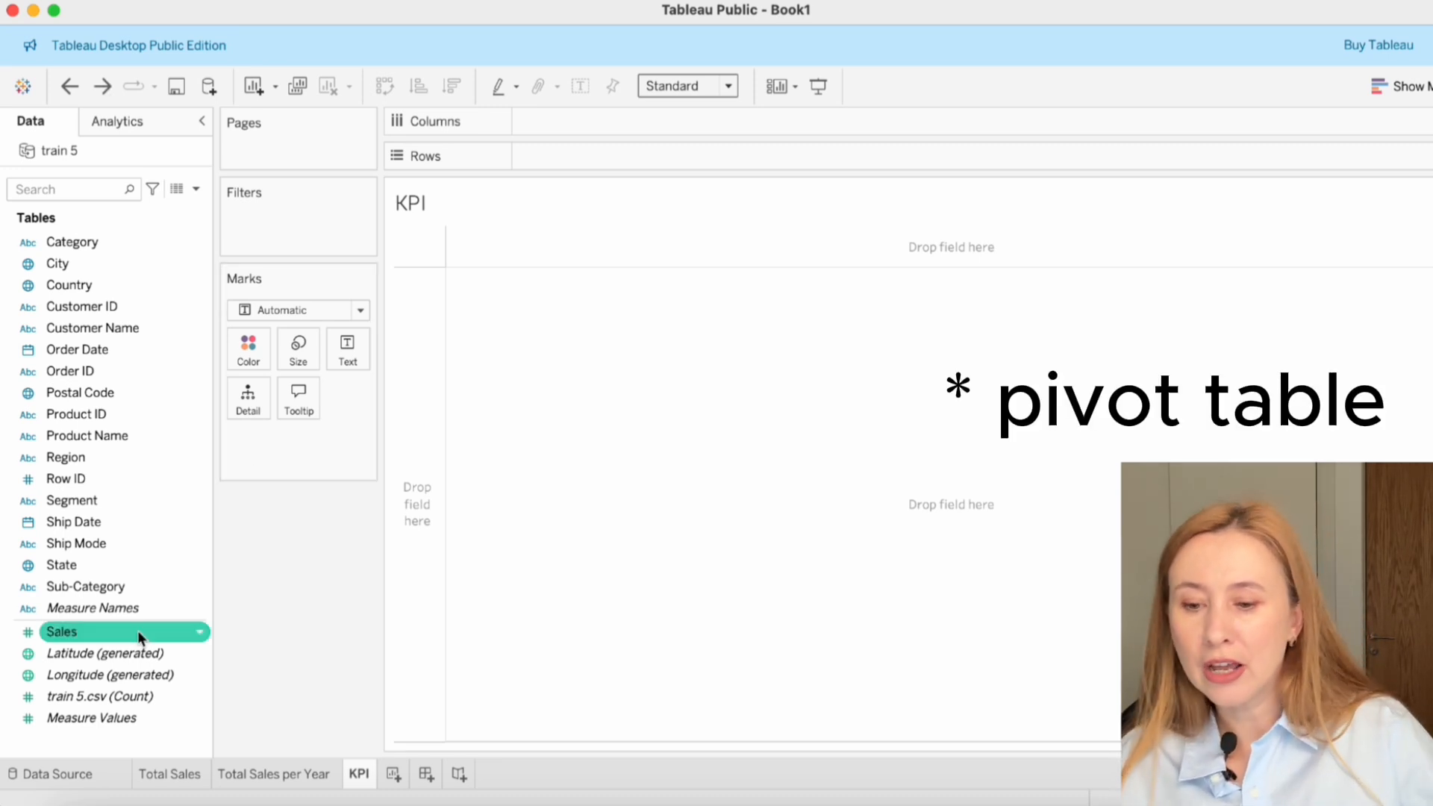
{"action": "left_click_drag", "start_coordinate": [106, 635], "coordinate": [349, 355]}
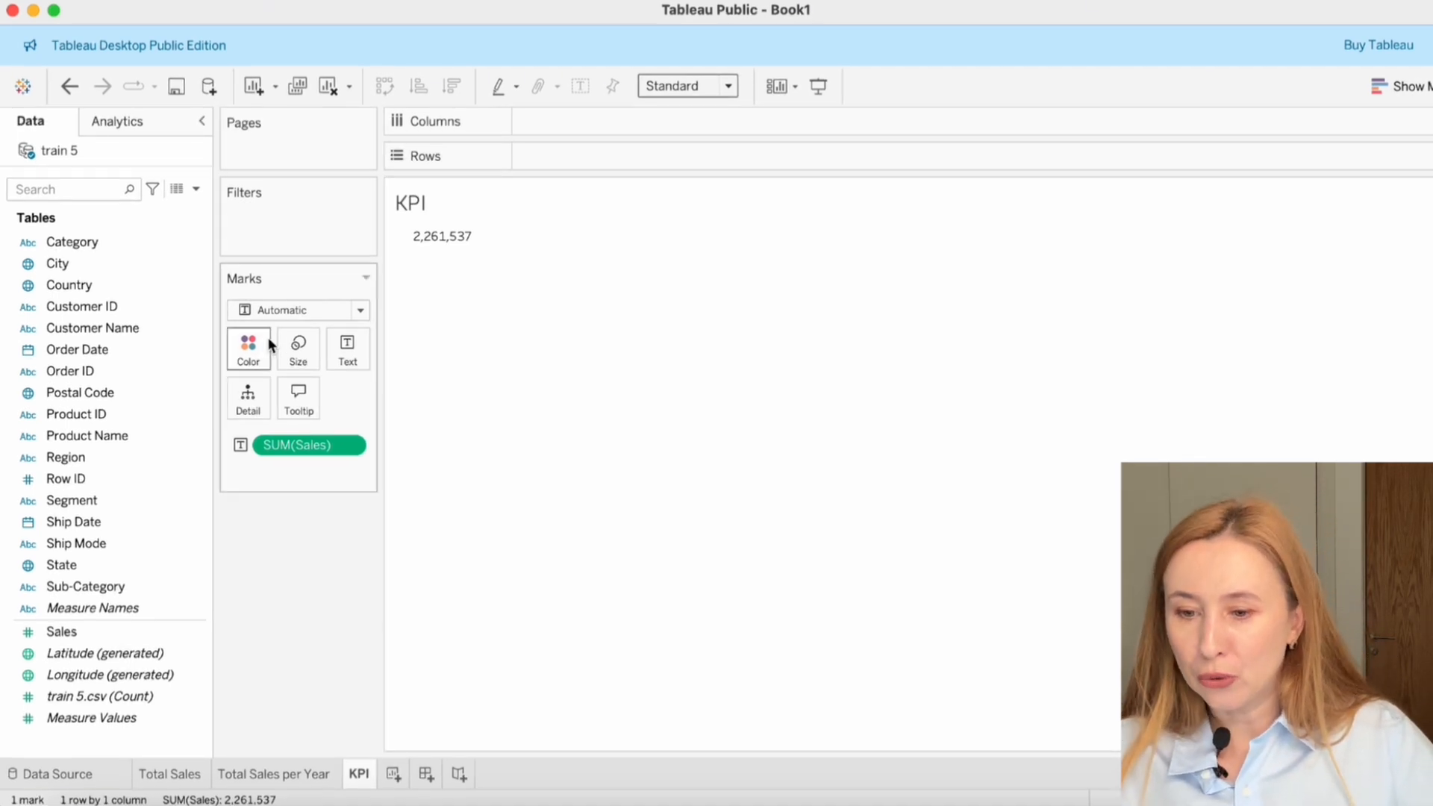
{"action": "left_click", "coordinate": [106, 348]}
{"action": "left_click", "coordinate": [102, 372]}
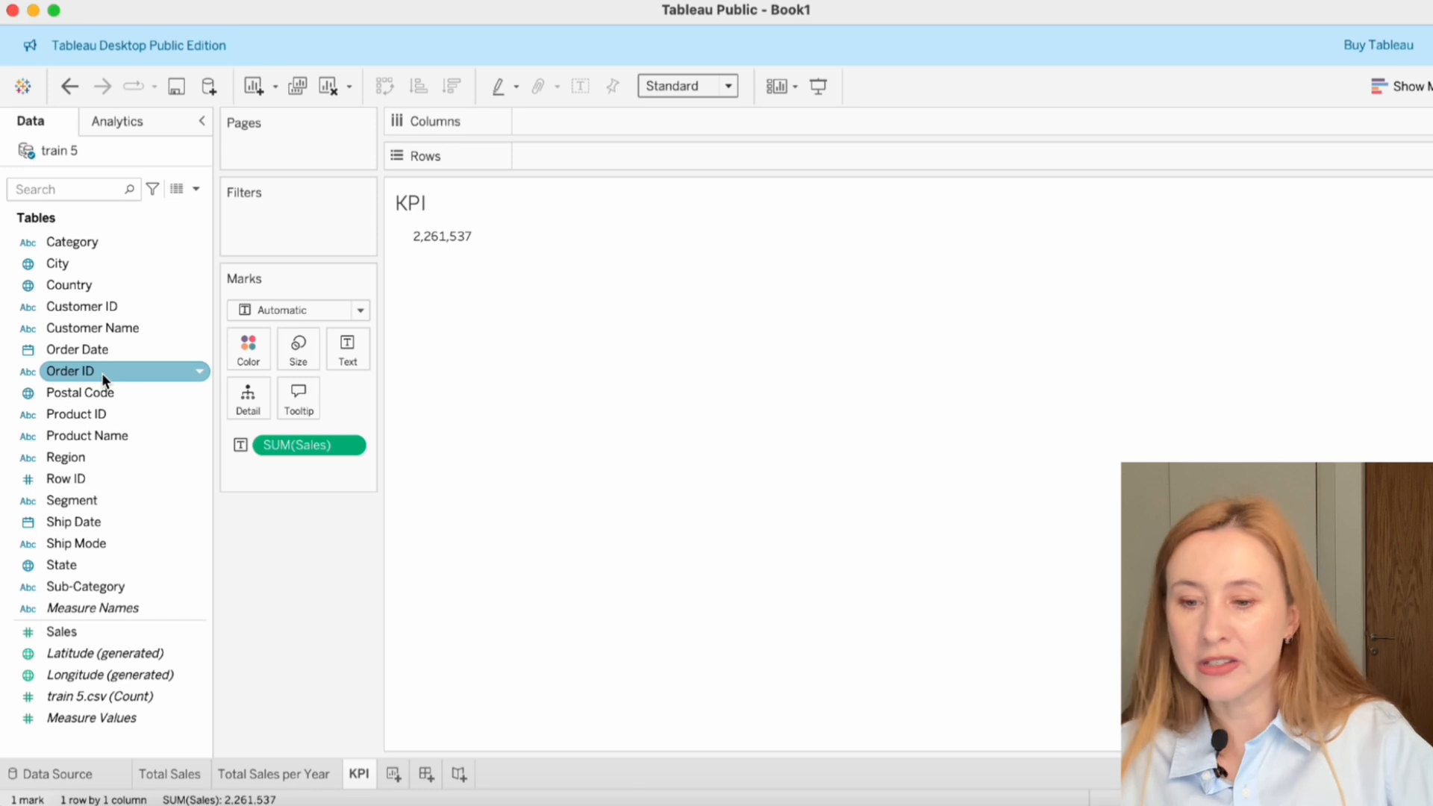
- Start a calculated field from Sales, name it "Number of Unique Orders" and clear its prefilled formula
{"action": "left_click", "coordinate": [61, 631]}
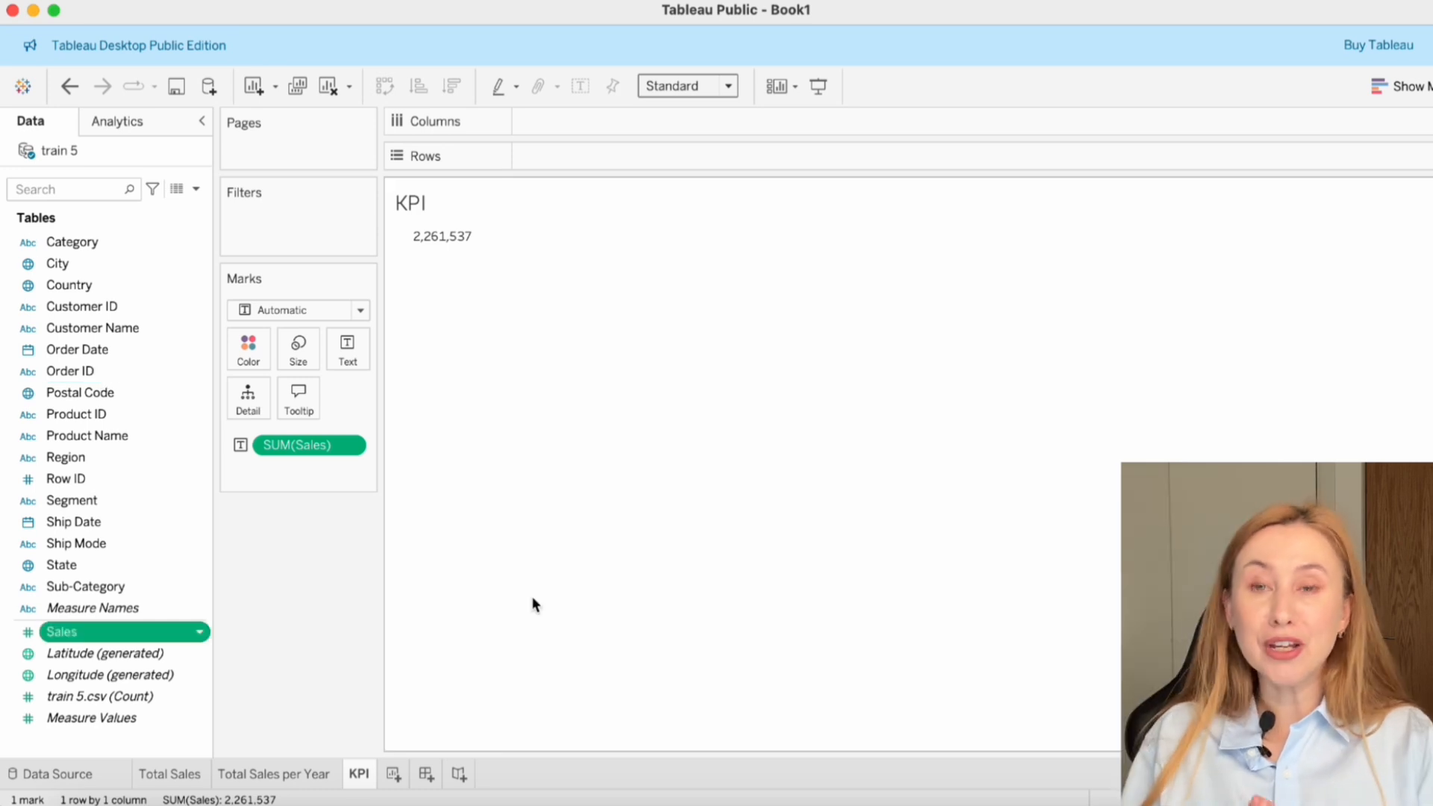
{"action": "right_click", "coordinate": [145, 635]}
{"action": "mouse_move", "coordinate": [243, 399]}
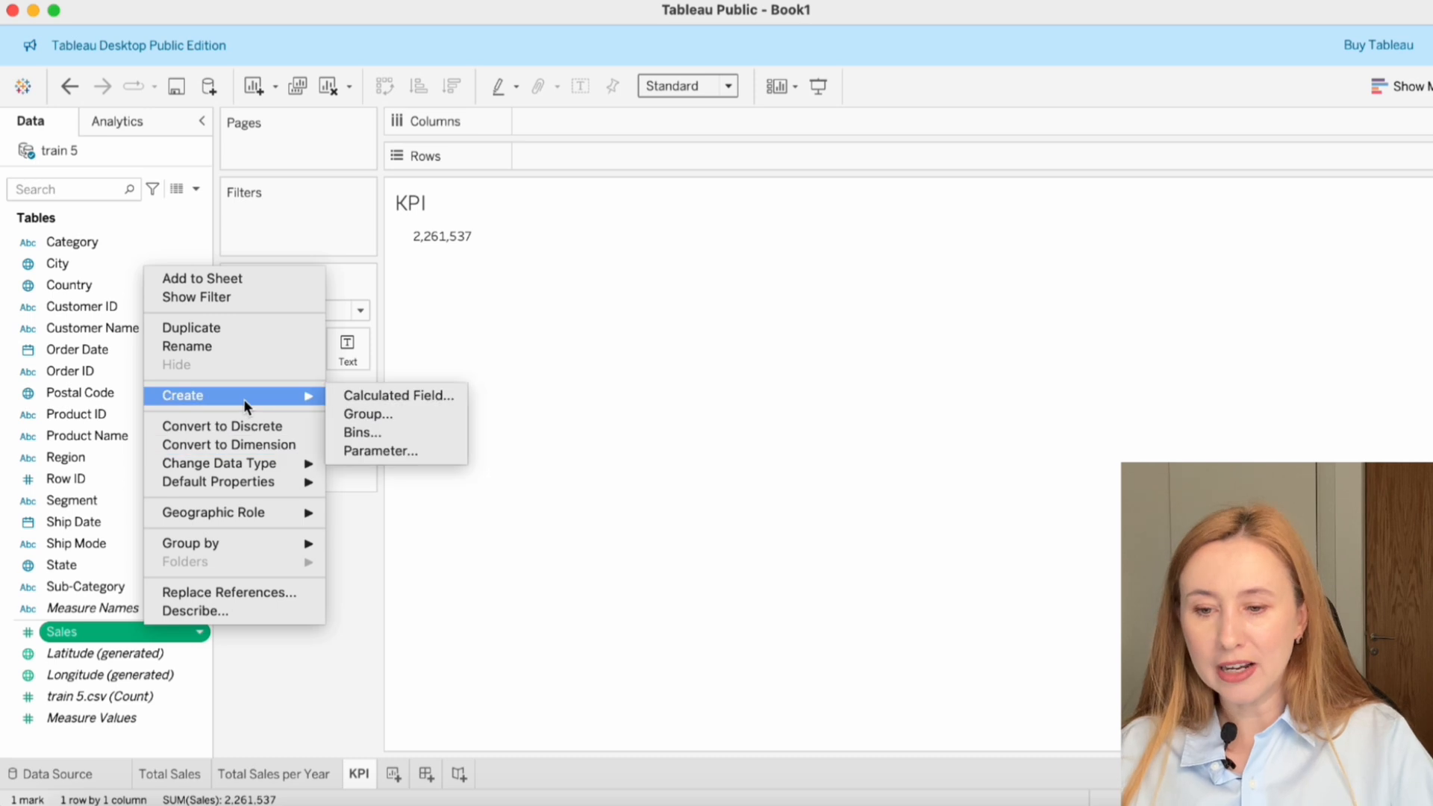
{"action": "left_click", "coordinate": [338, 399]}
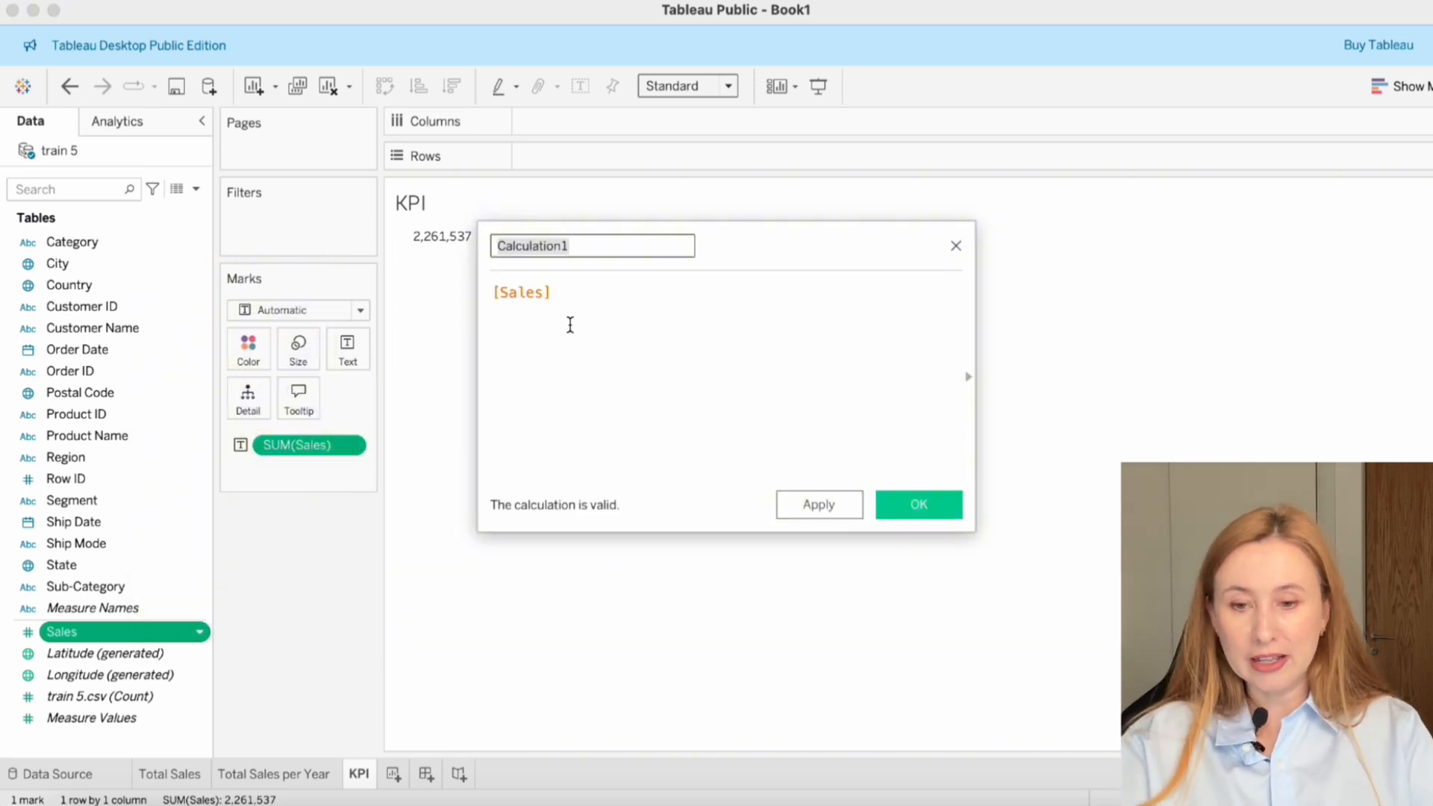
{"action": "type", "text": "Number of Uniqu"}
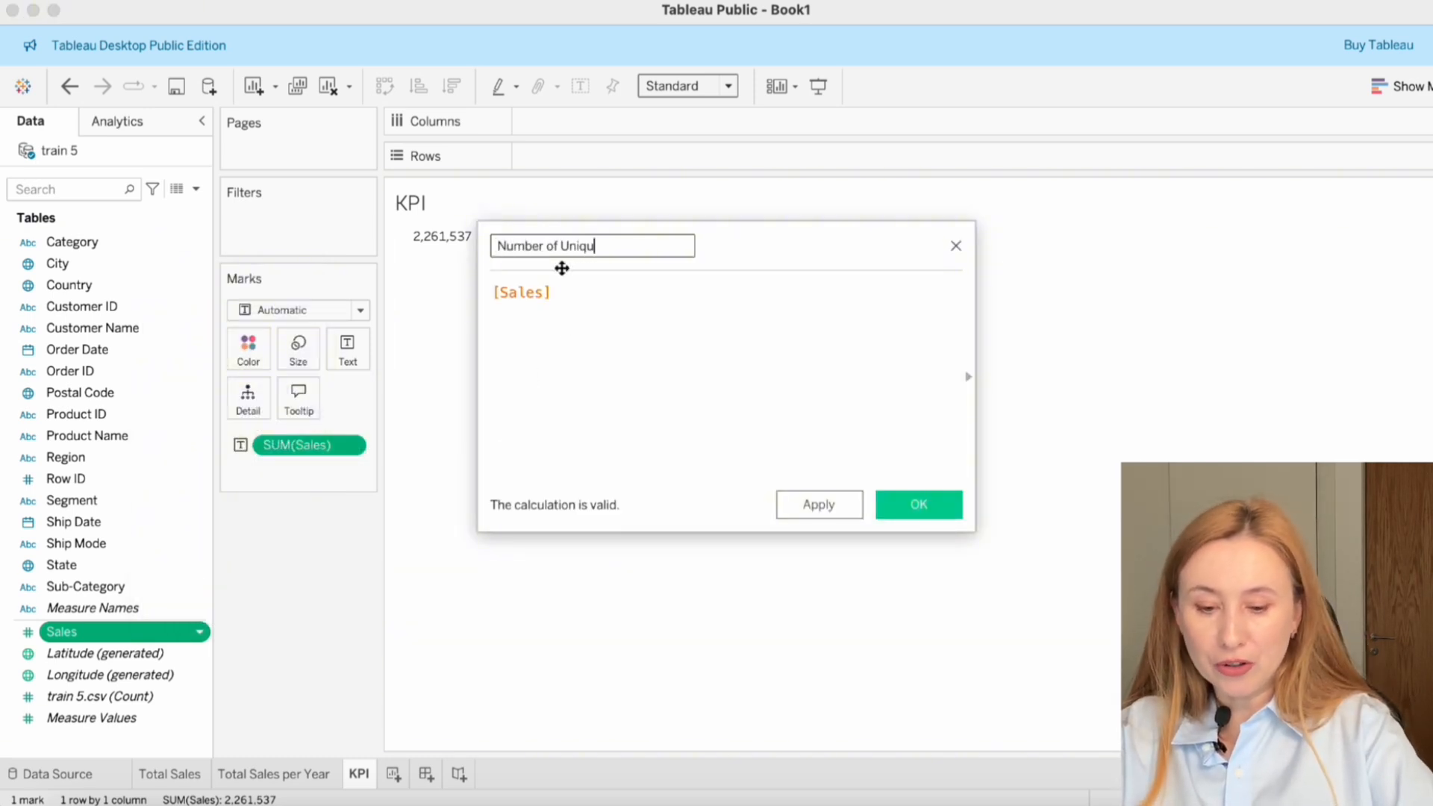
{"action": "type", "text": "e Orders"}
{"action": "key", "text": "Tab"}
{"action": "key", "text": "BackSpace"}
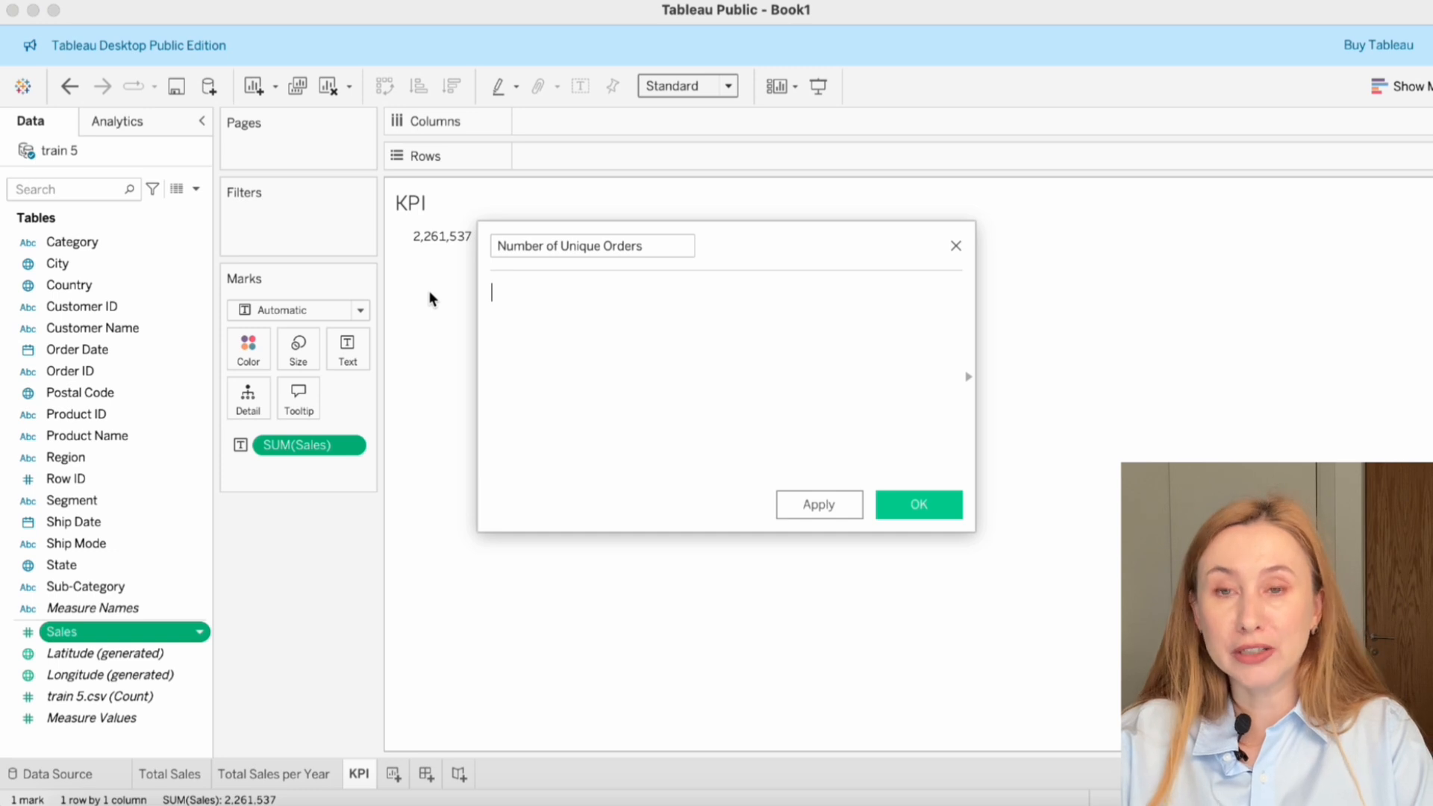
- Define the Number of Unique Orders calculation as COUNTD([Order ID]) and save the field
{"action": "type", "text": "countd"}
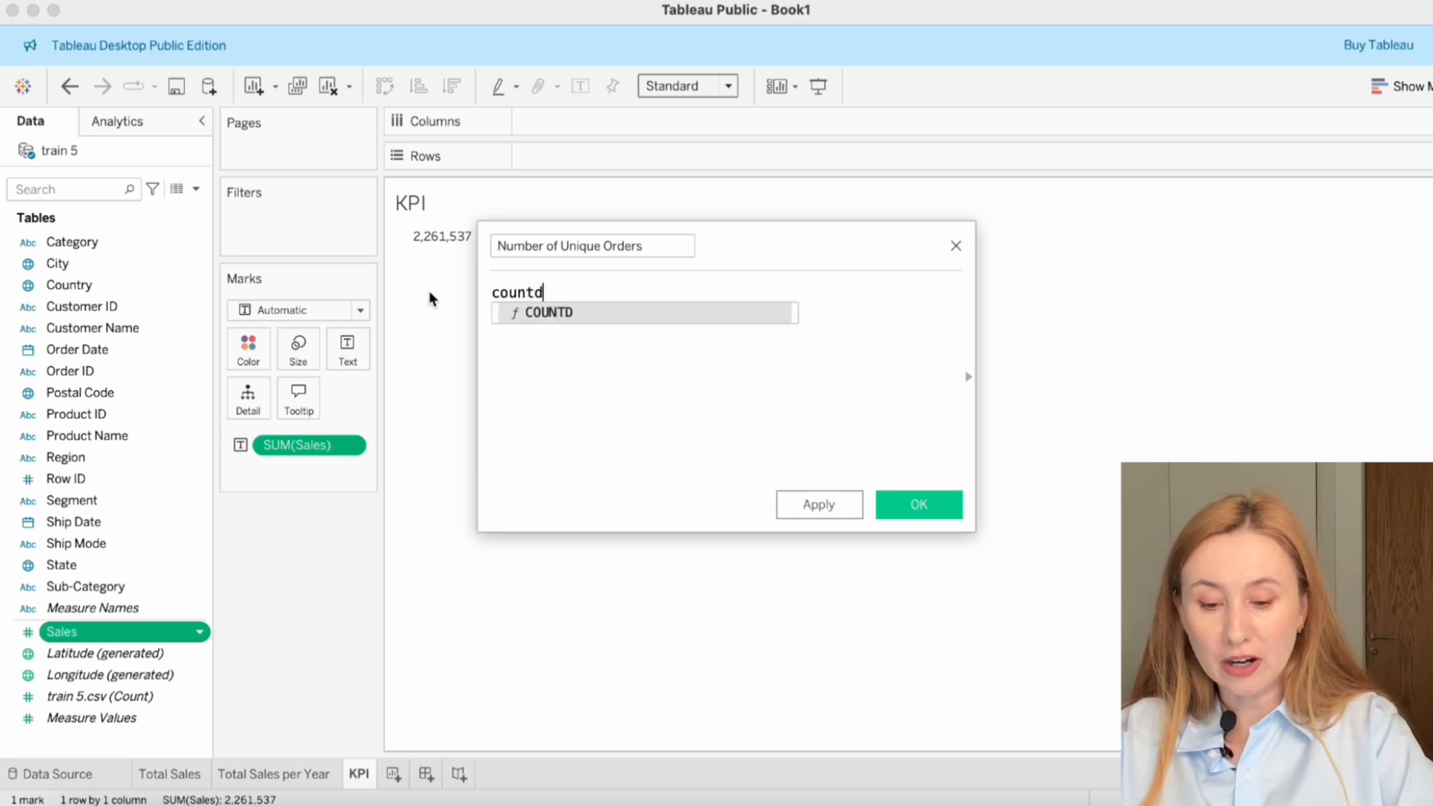
{"action": "type", "text": "("}
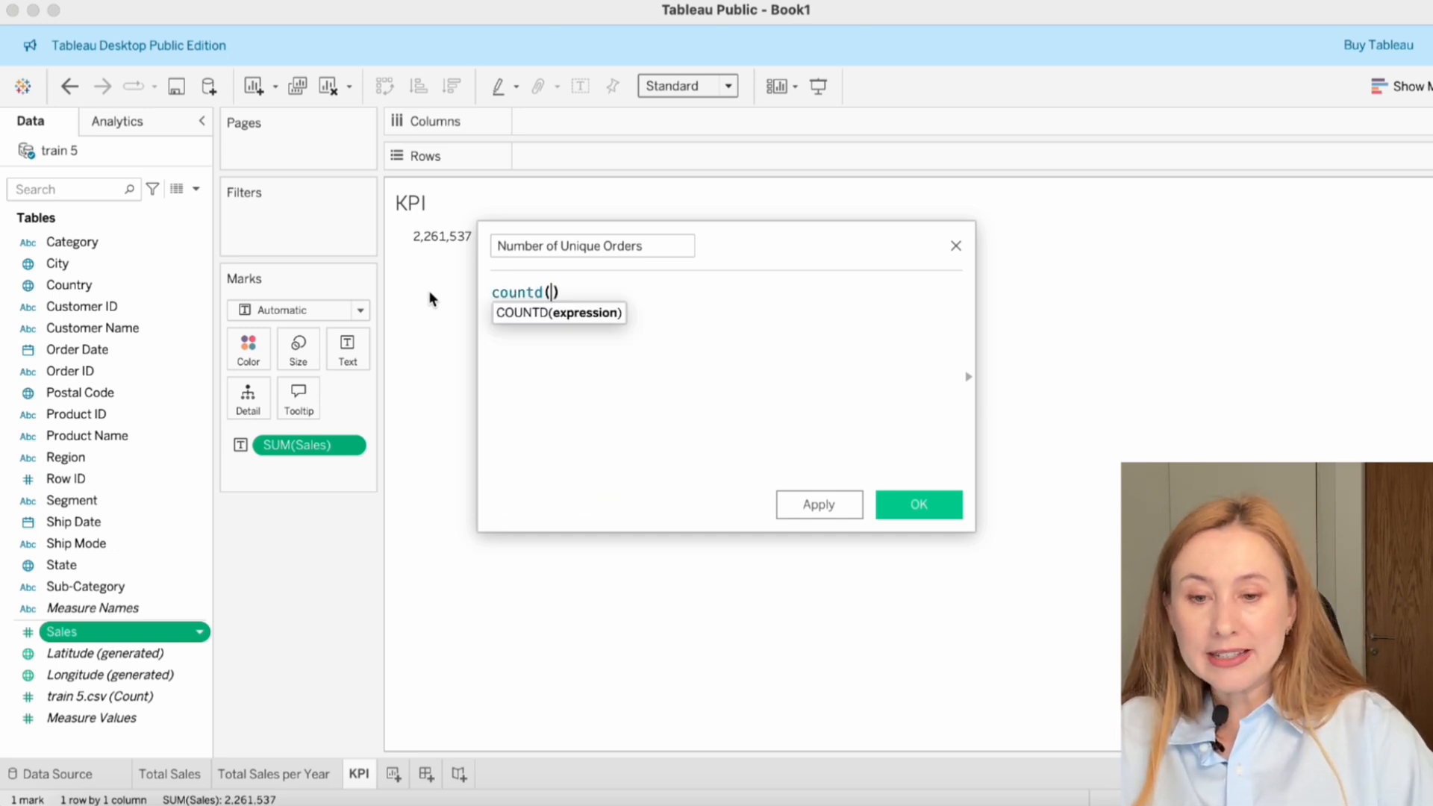
{"action": "type", "text": "ord"}
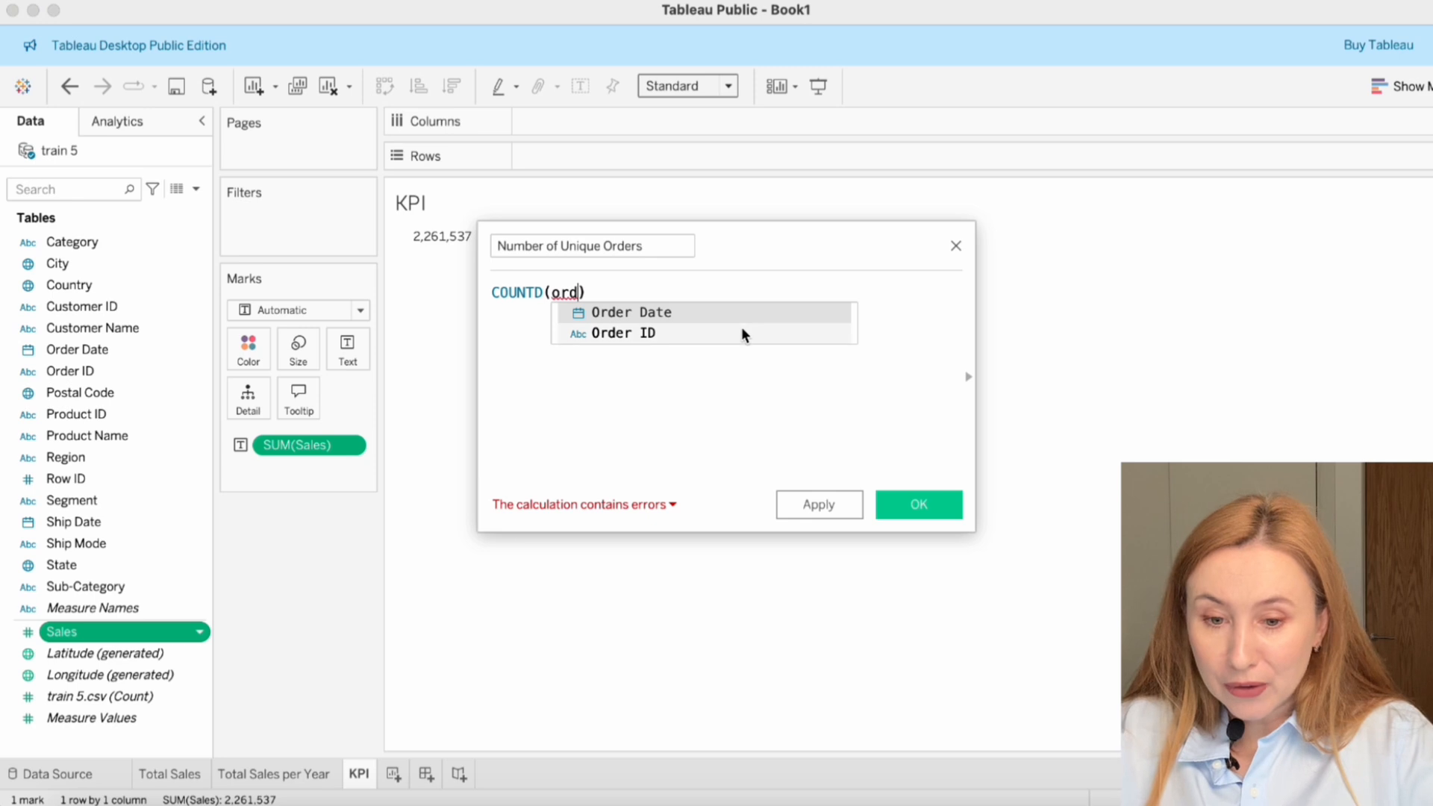
{"action": "left_click", "coordinate": [694, 332]}
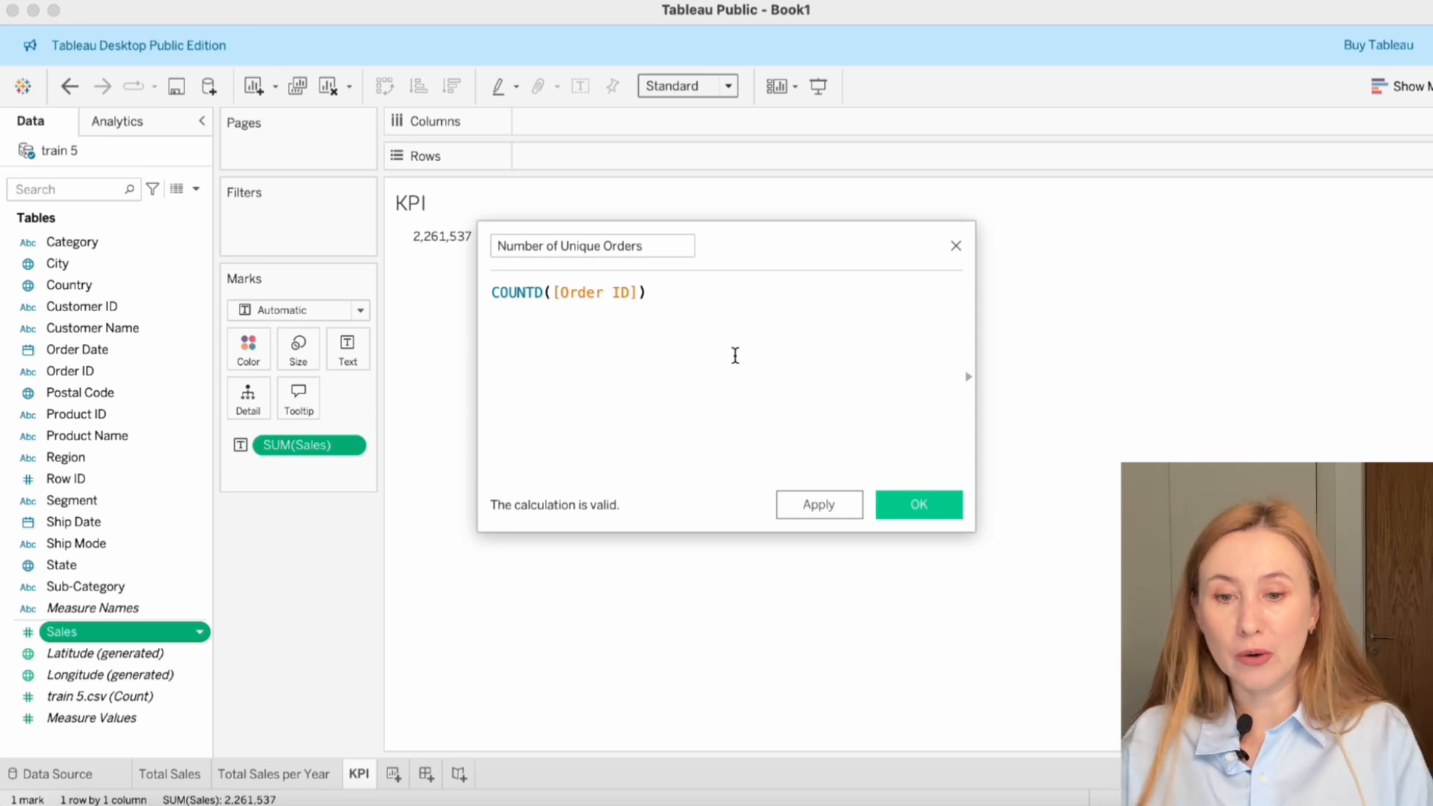
{"action": "left_click", "coordinate": [925, 512]}
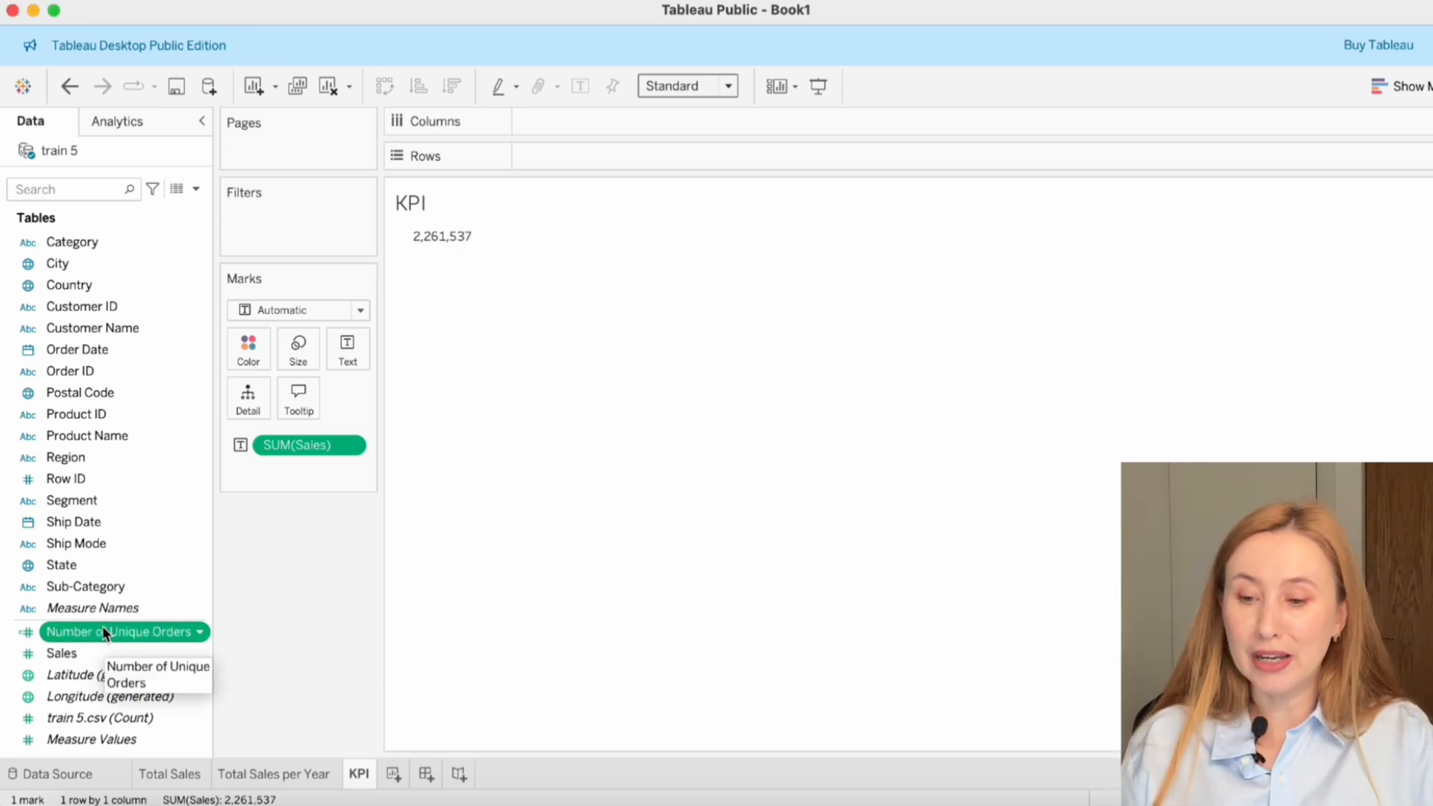
- Add Number of Unique Orders as text on the KPI sheet and compare it with the KPI cards in the Excel dashboard
{"action": "left_click_drag", "start_coordinate": [103, 631], "coordinate": [353, 360]}
{"action": "mouse_move", "coordinate": [455, 259]}
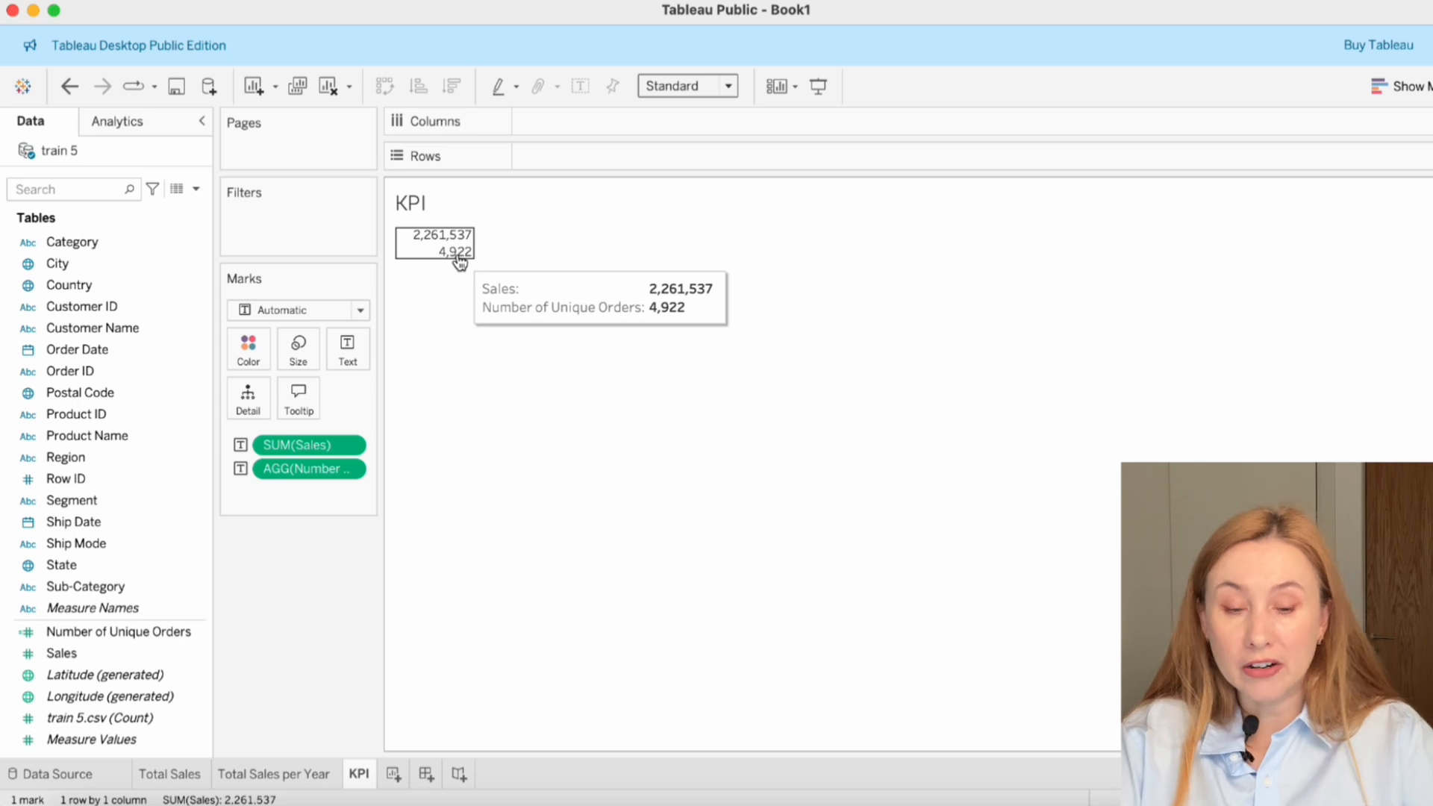
{"action": "key", "text": "super+Tab"}
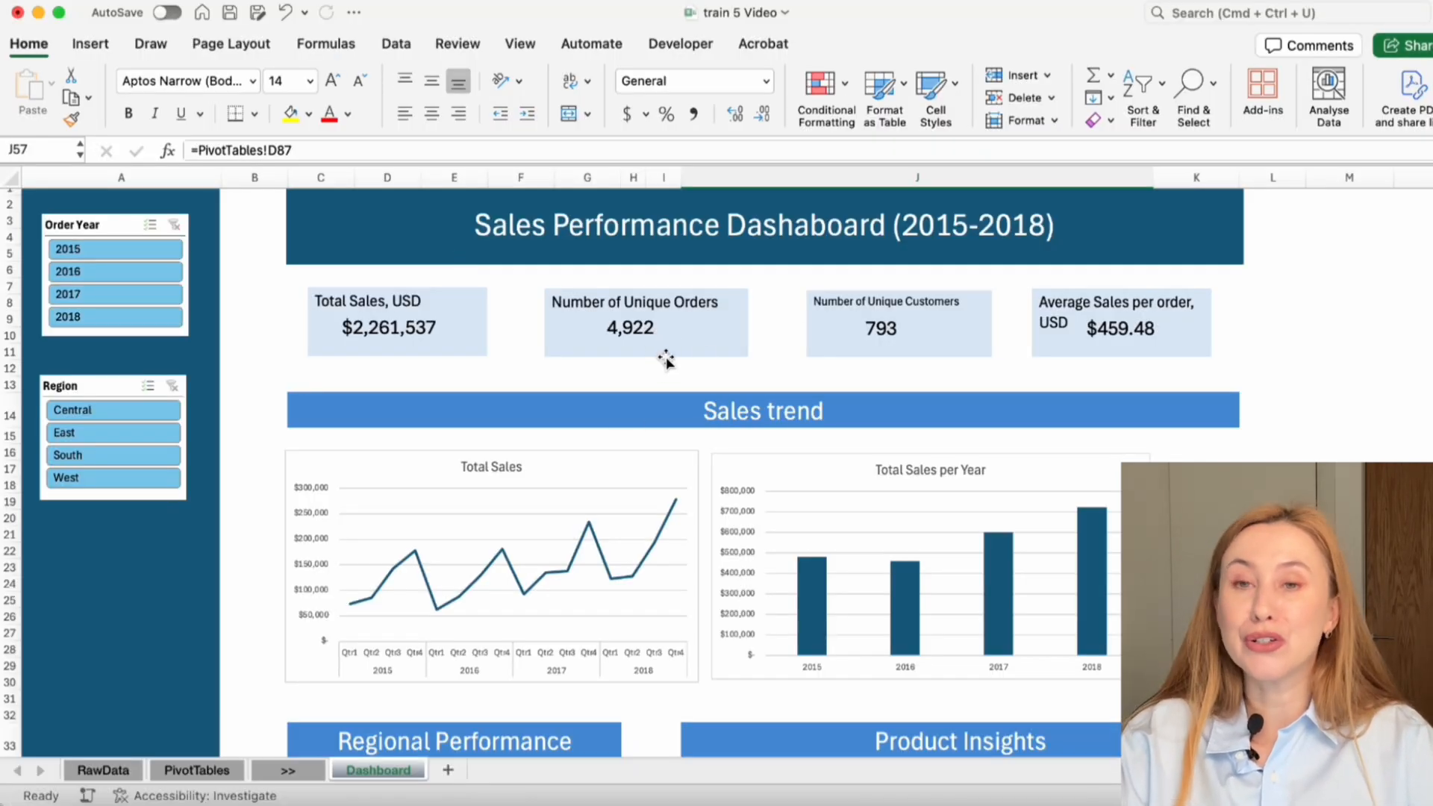
{"action": "key", "text": "super+Tab"}
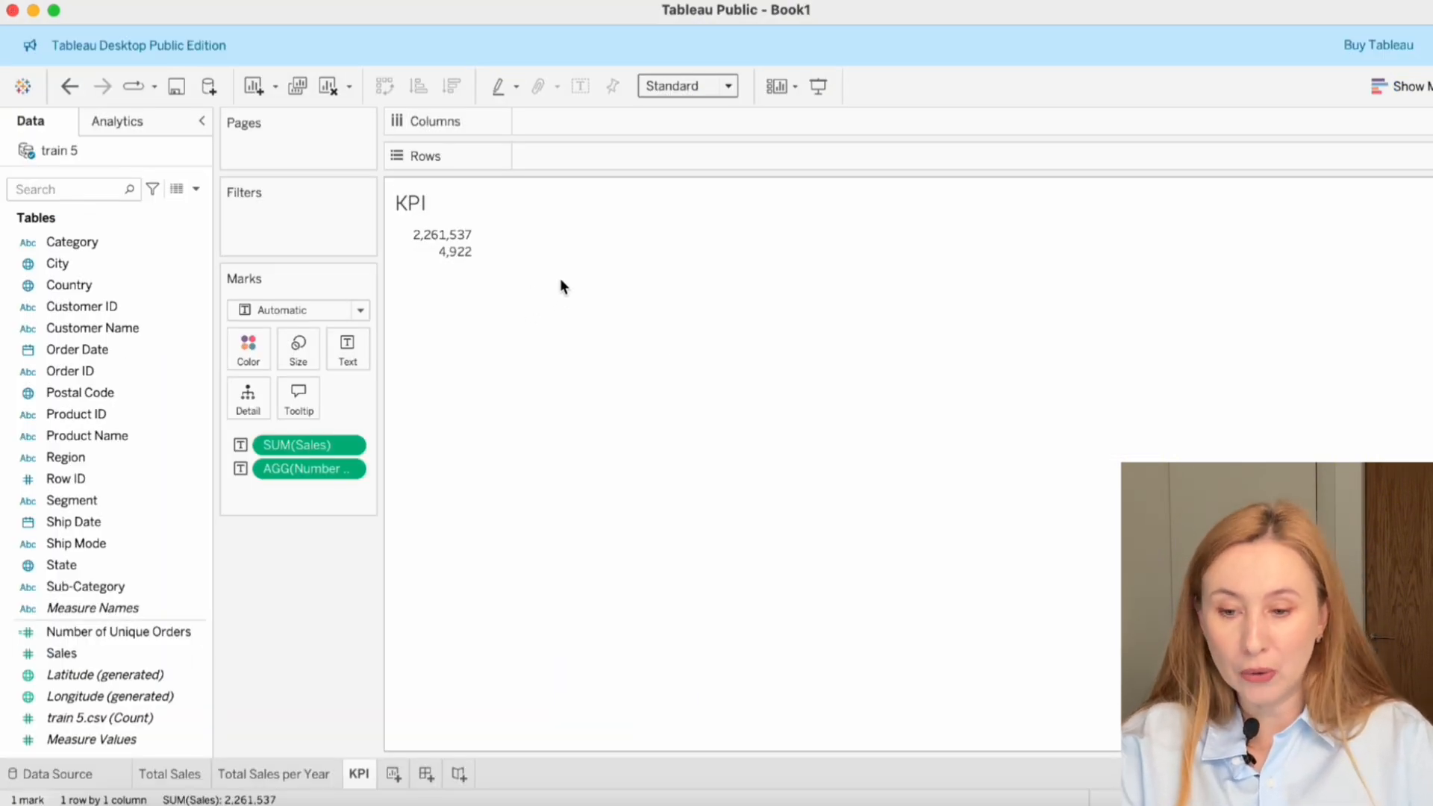
{"action": "key", "text": "super+Tab"}
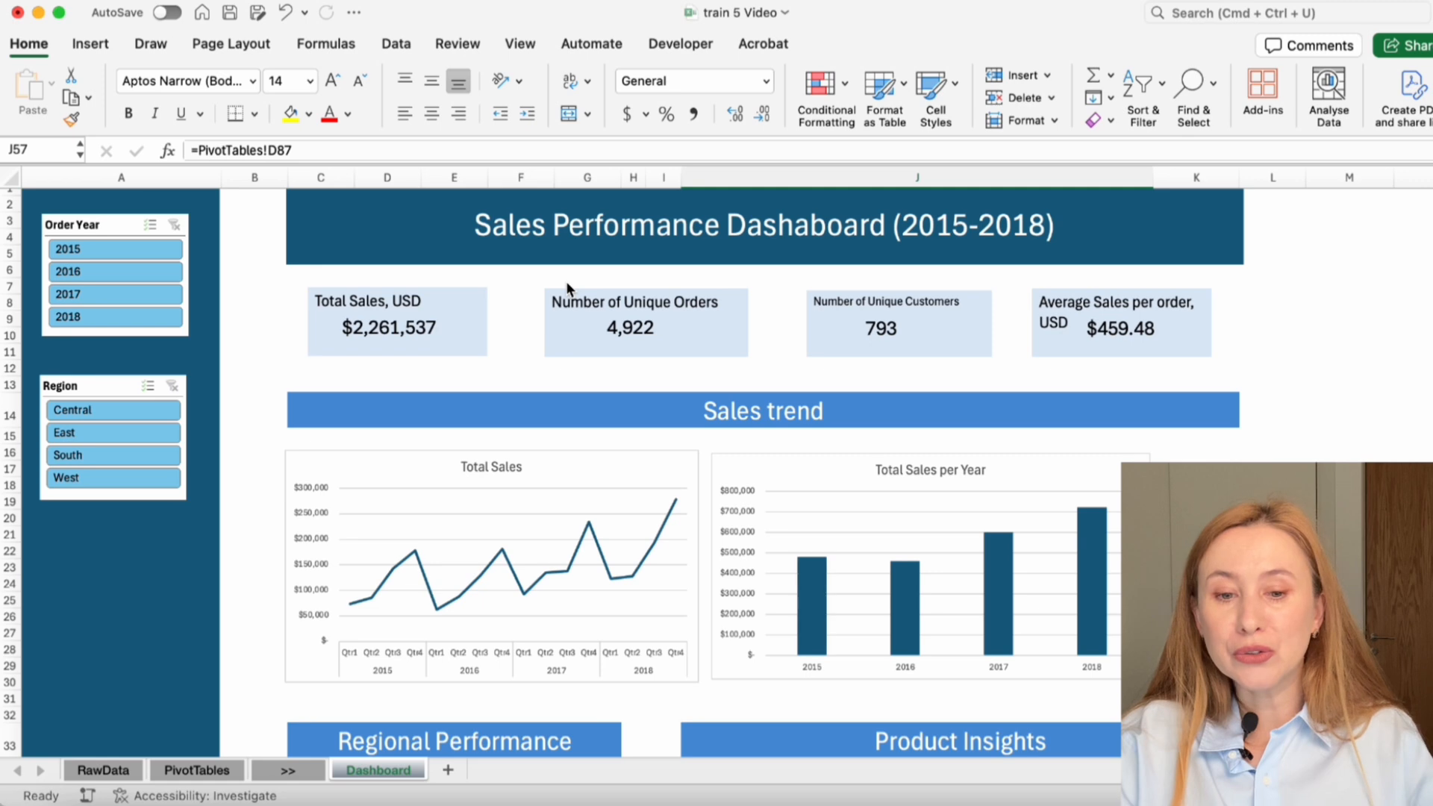
{"action": "key", "text": "super+Tab"}
- Back in Tableau Public, start a calculated field from Sales and name it "Number of Unique Customers"
{"action": "left_click", "coordinate": [114, 655]}
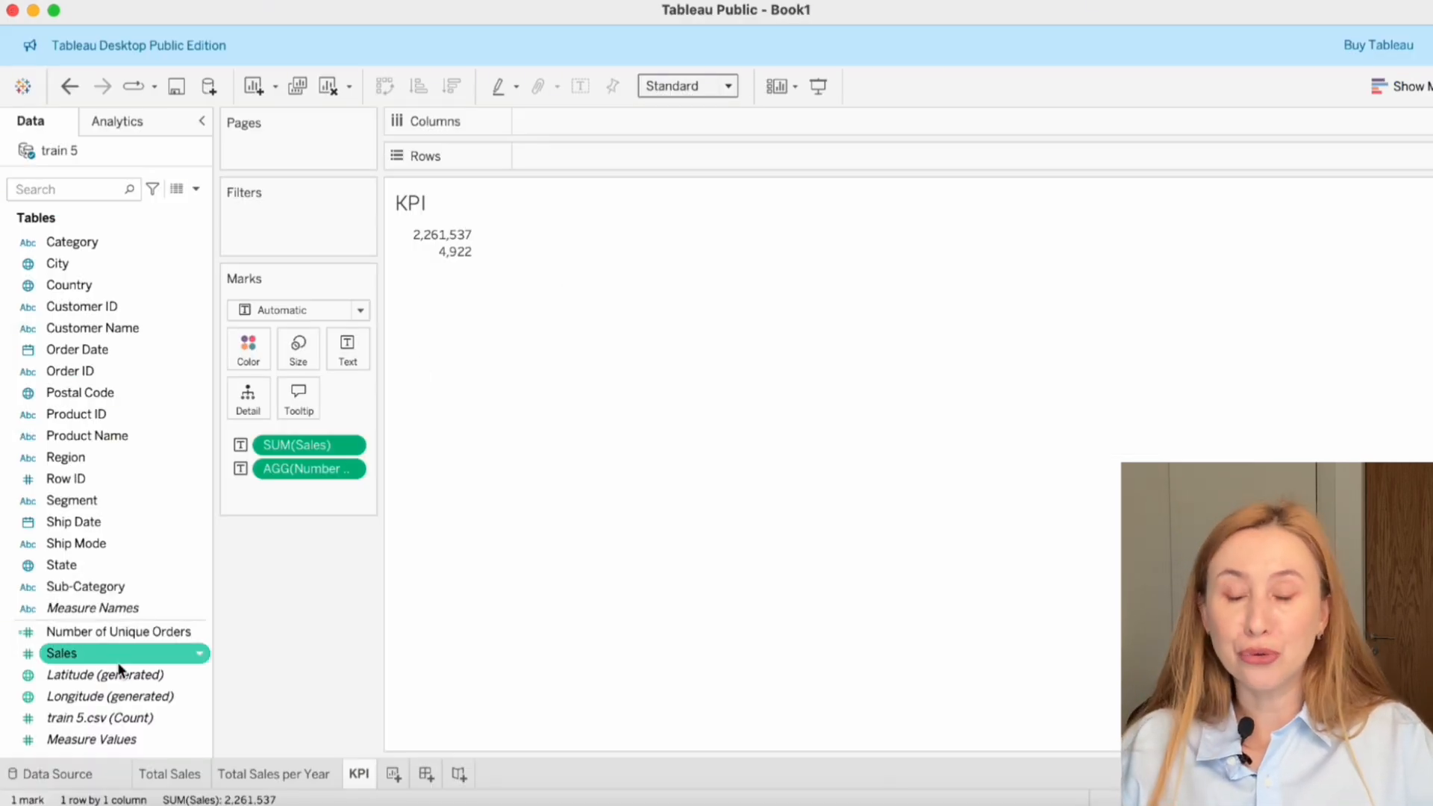
{"action": "right_click", "coordinate": [120, 666]}
{"action": "mouse_move", "coordinate": [197, 426]}
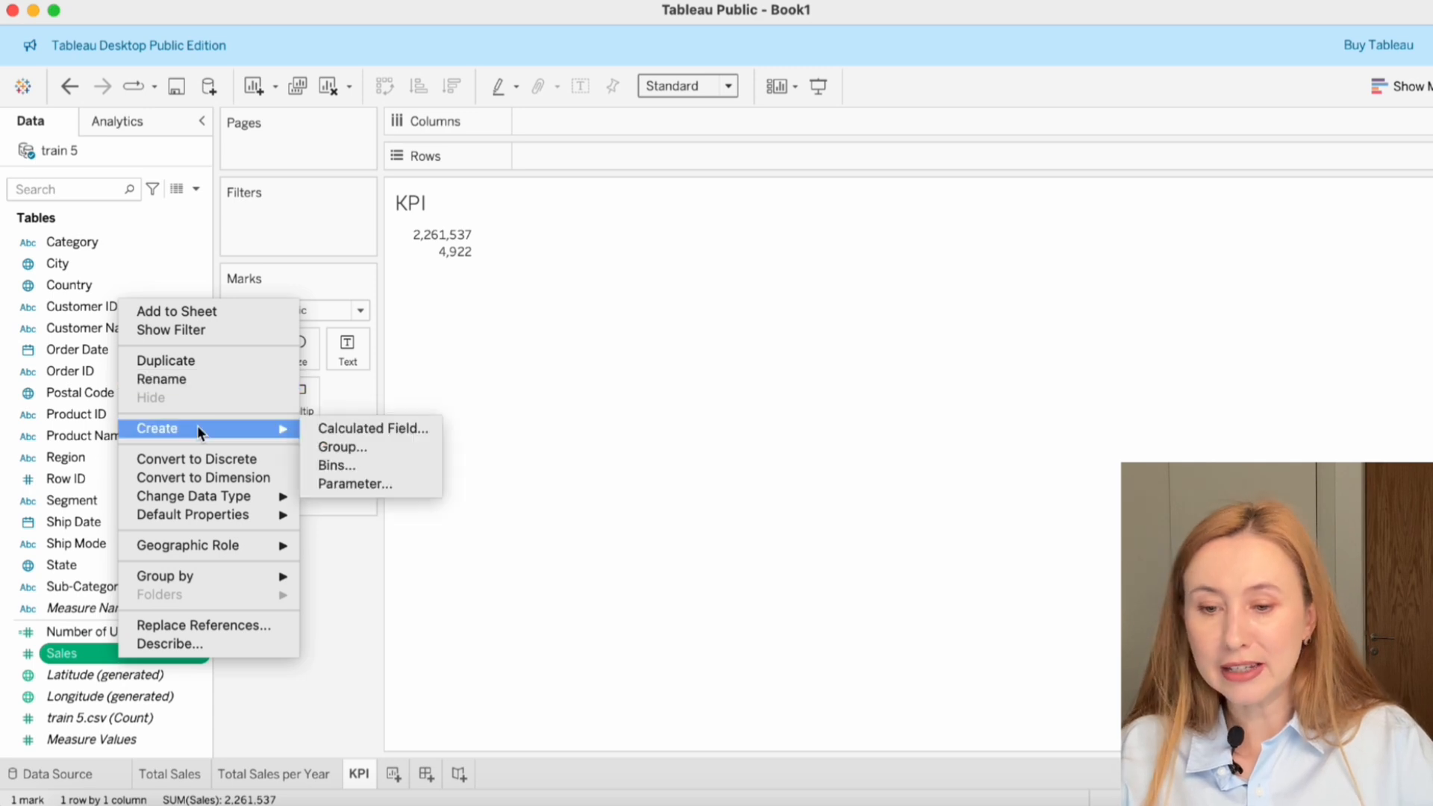
{"action": "left_click", "coordinate": [330, 428]}
{"action": "type", "text": "Num"}
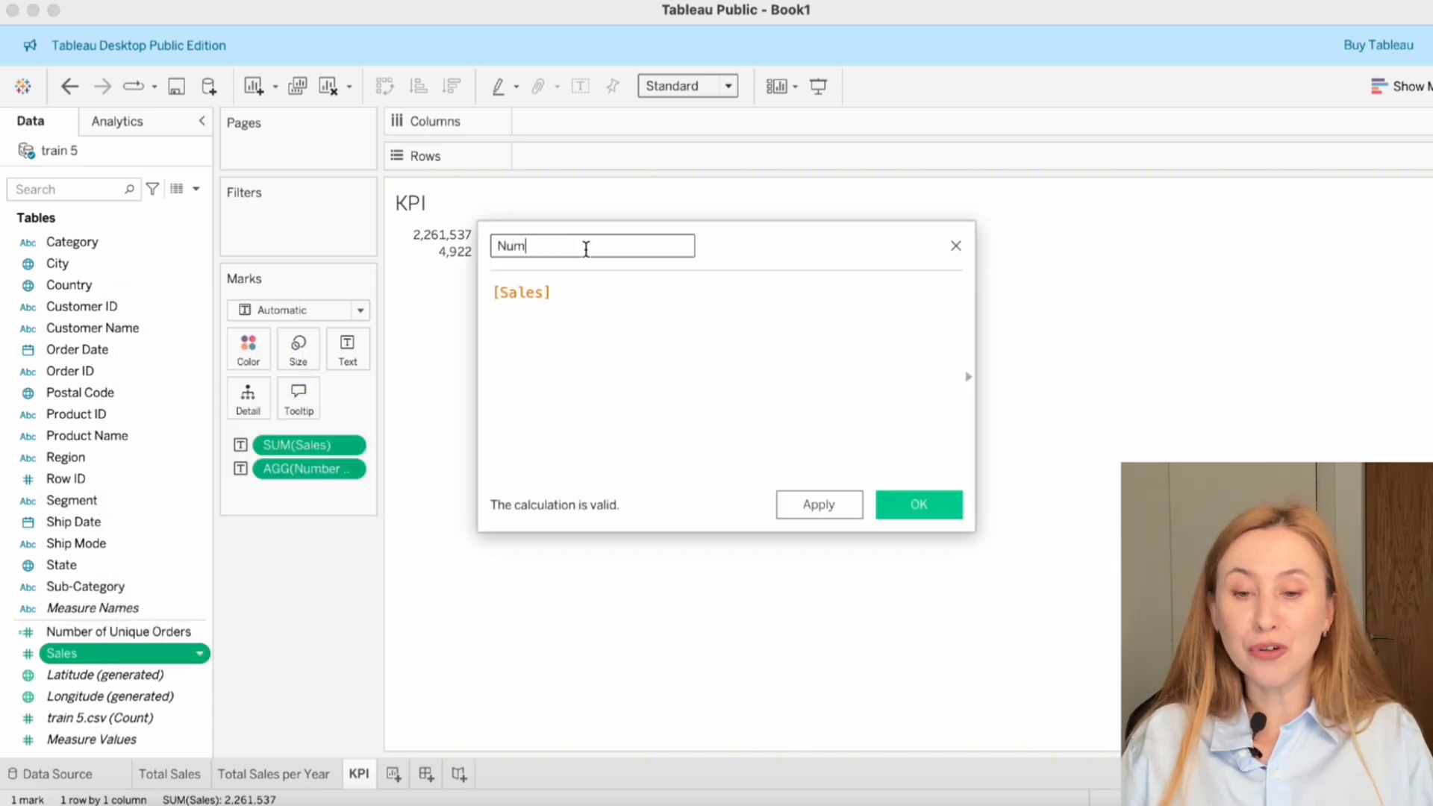
{"action": "type", "text": "ber of Unique Customers"}
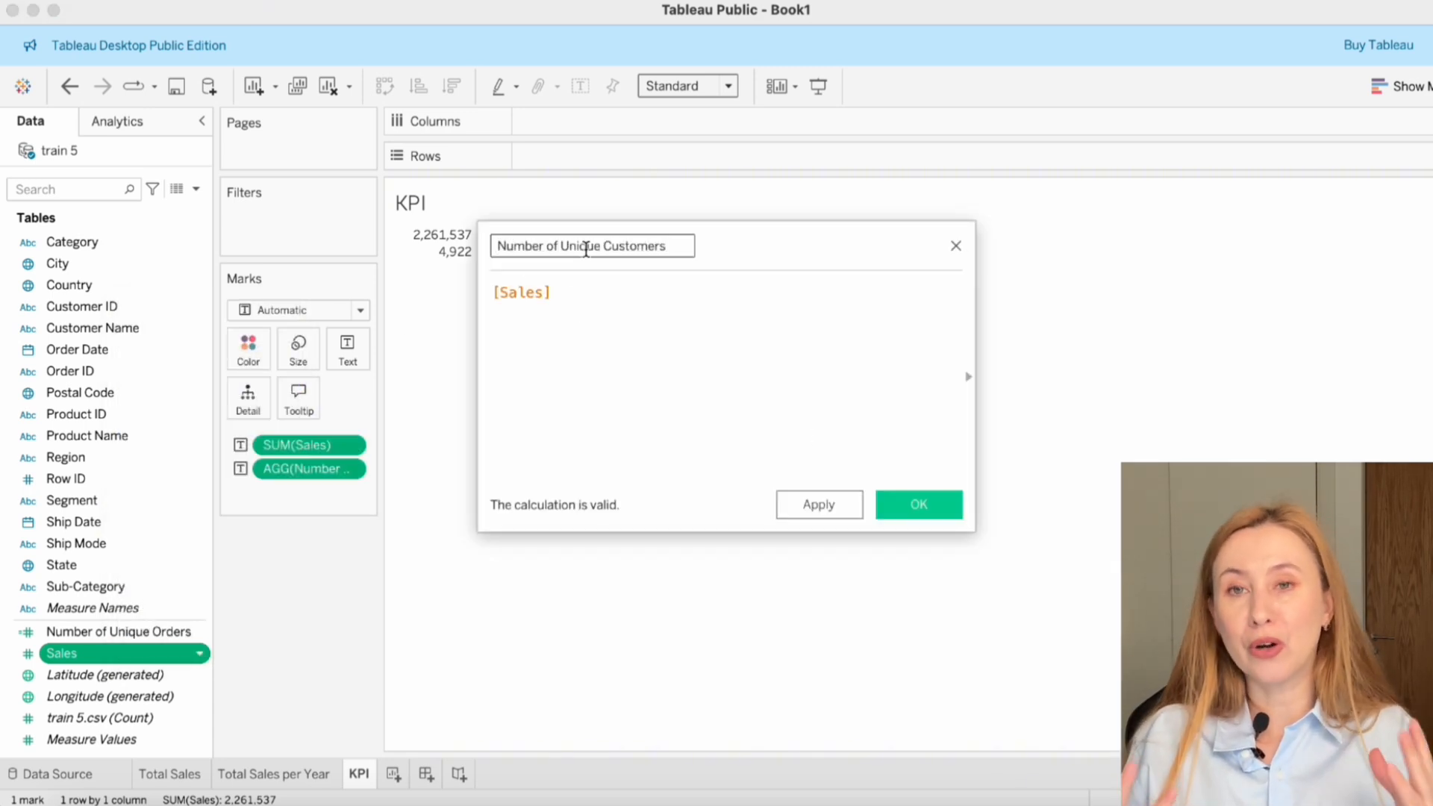
- Define Number of Unique Customers as COUNTD([Customer ID]), save the field and add it as text on the KPI sheet
{"action": "key", "text": "Tab"}
{"action": "type", "text": "countd(cus"}
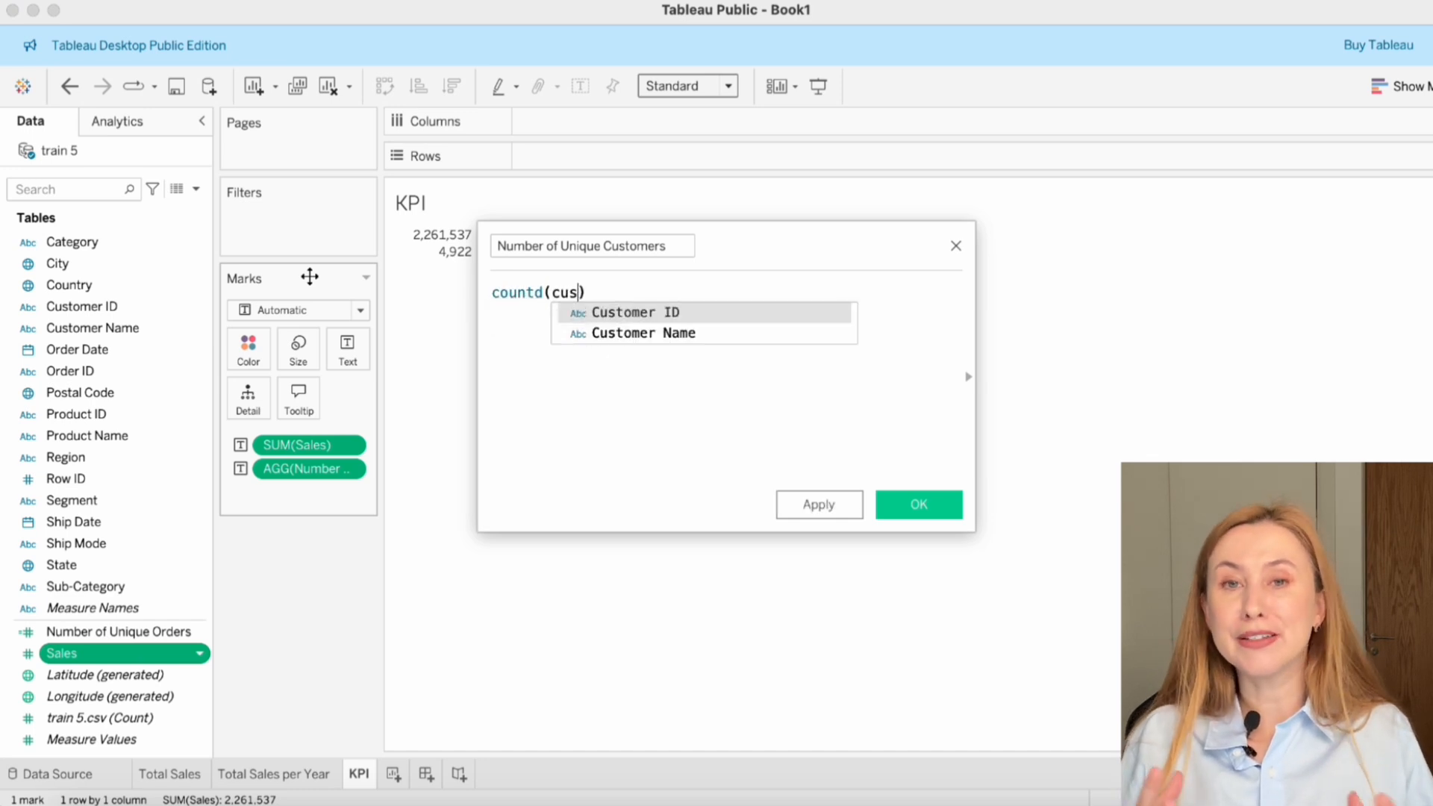
{"action": "key", "text": "Return"}
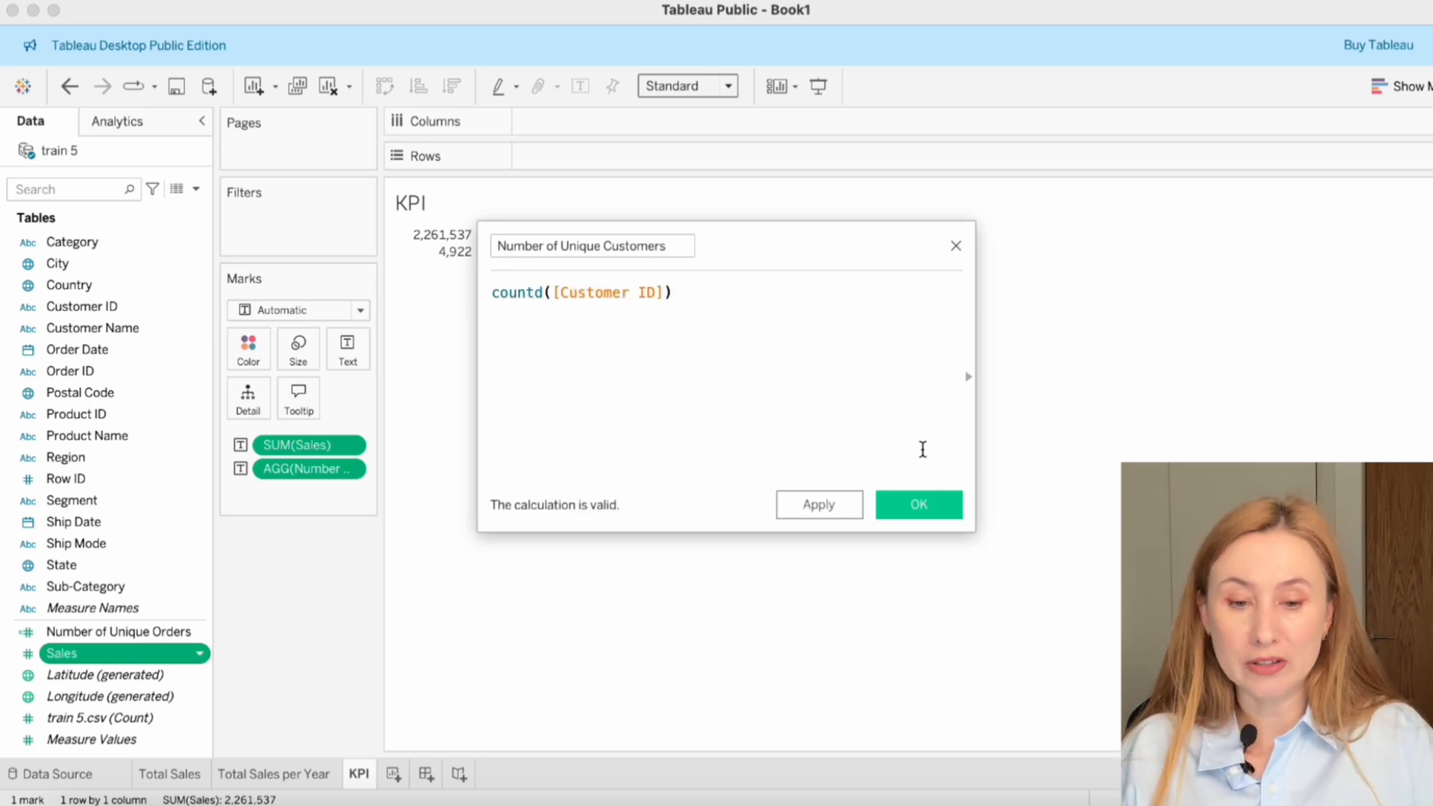
{"action": "left_click", "coordinate": [919, 505]}
{"action": "left_click_drag", "start_coordinate": [133, 634], "coordinate": [689, 382]}
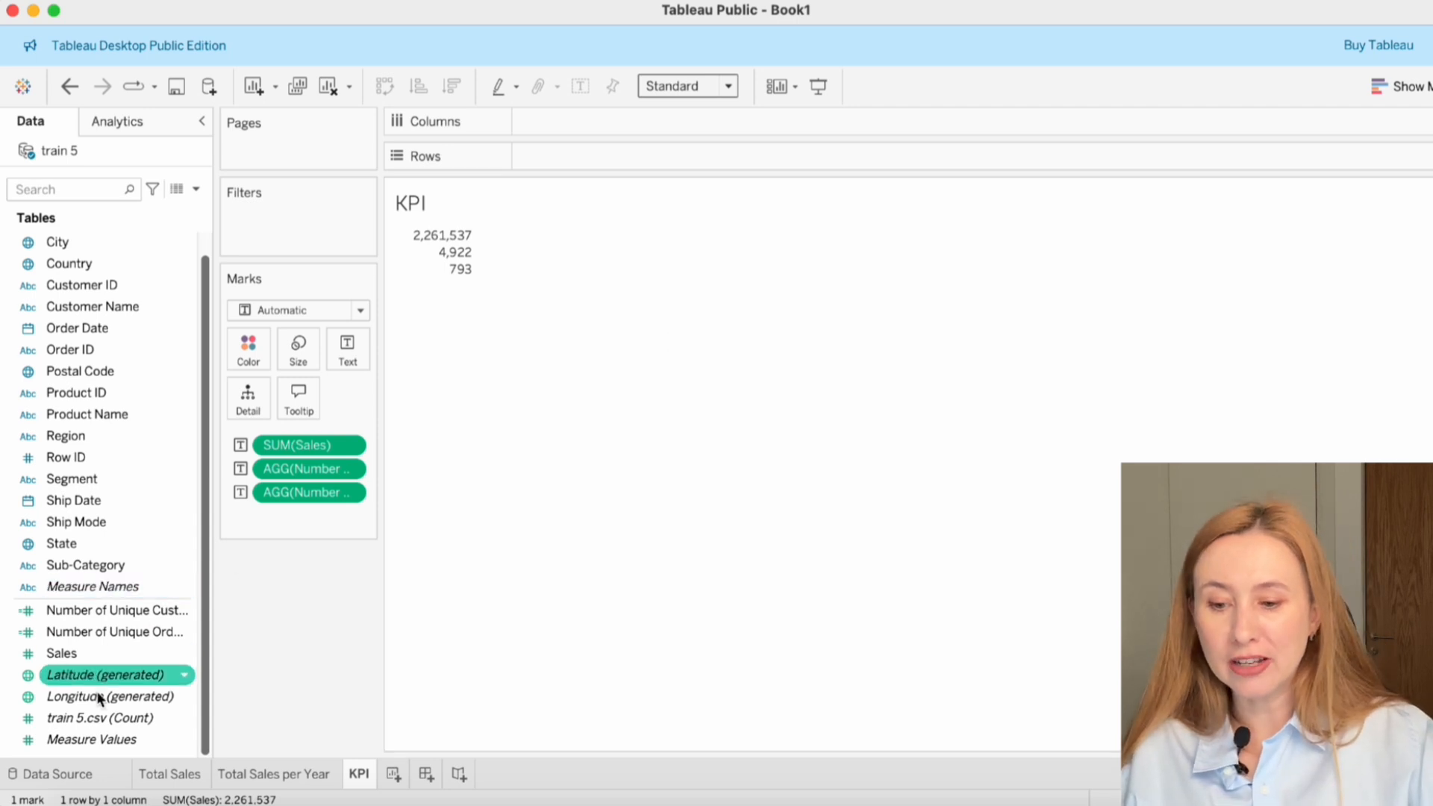
- Remove the Number of Unique Orders and Number of Unique Customers text marks from the KPI sheet, keeping only Sales
{"action": "mouse_move", "coordinate": [109, 736]}
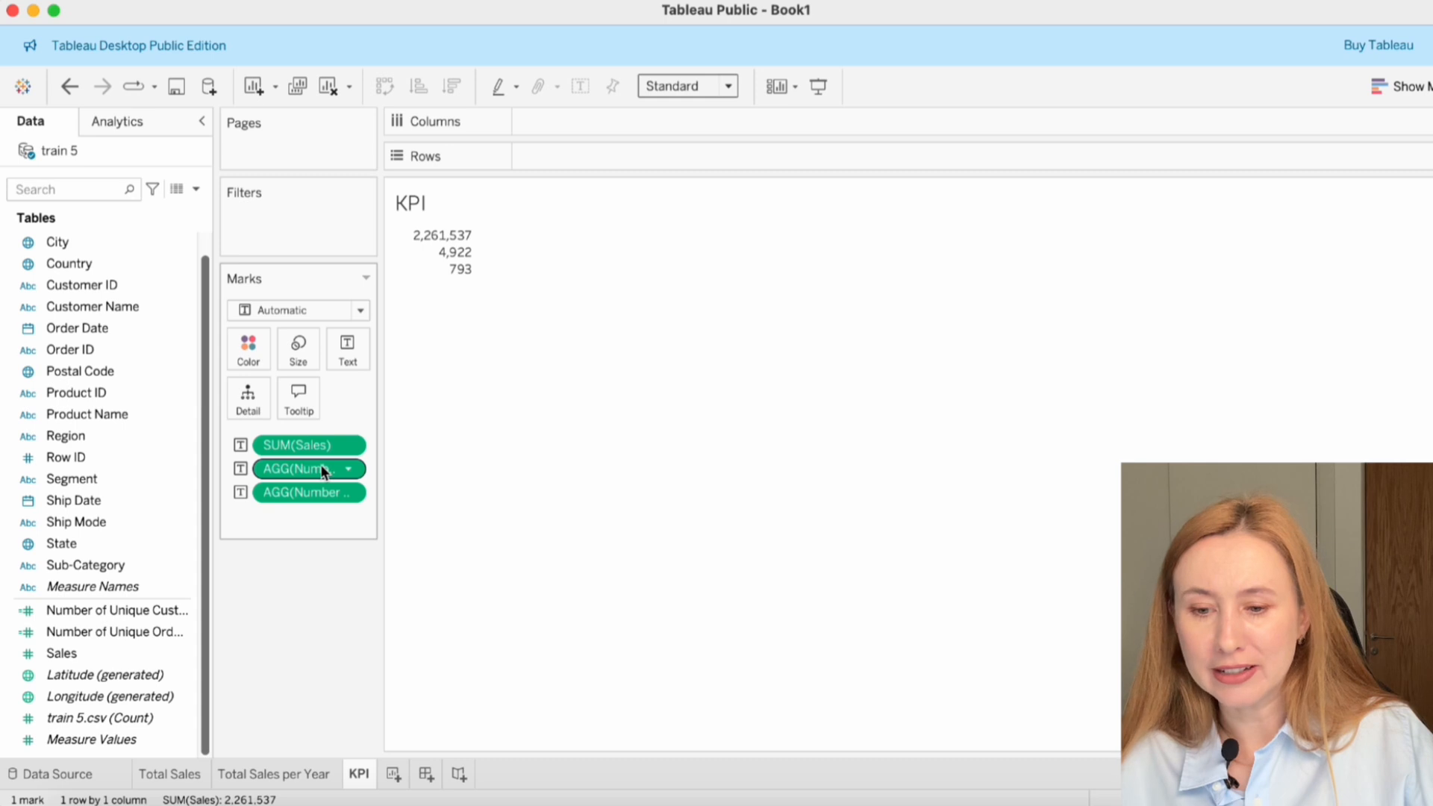
{"action": "left_click_drag", "start_coordinate": [320, 465], "coordinate": [100, 489]}
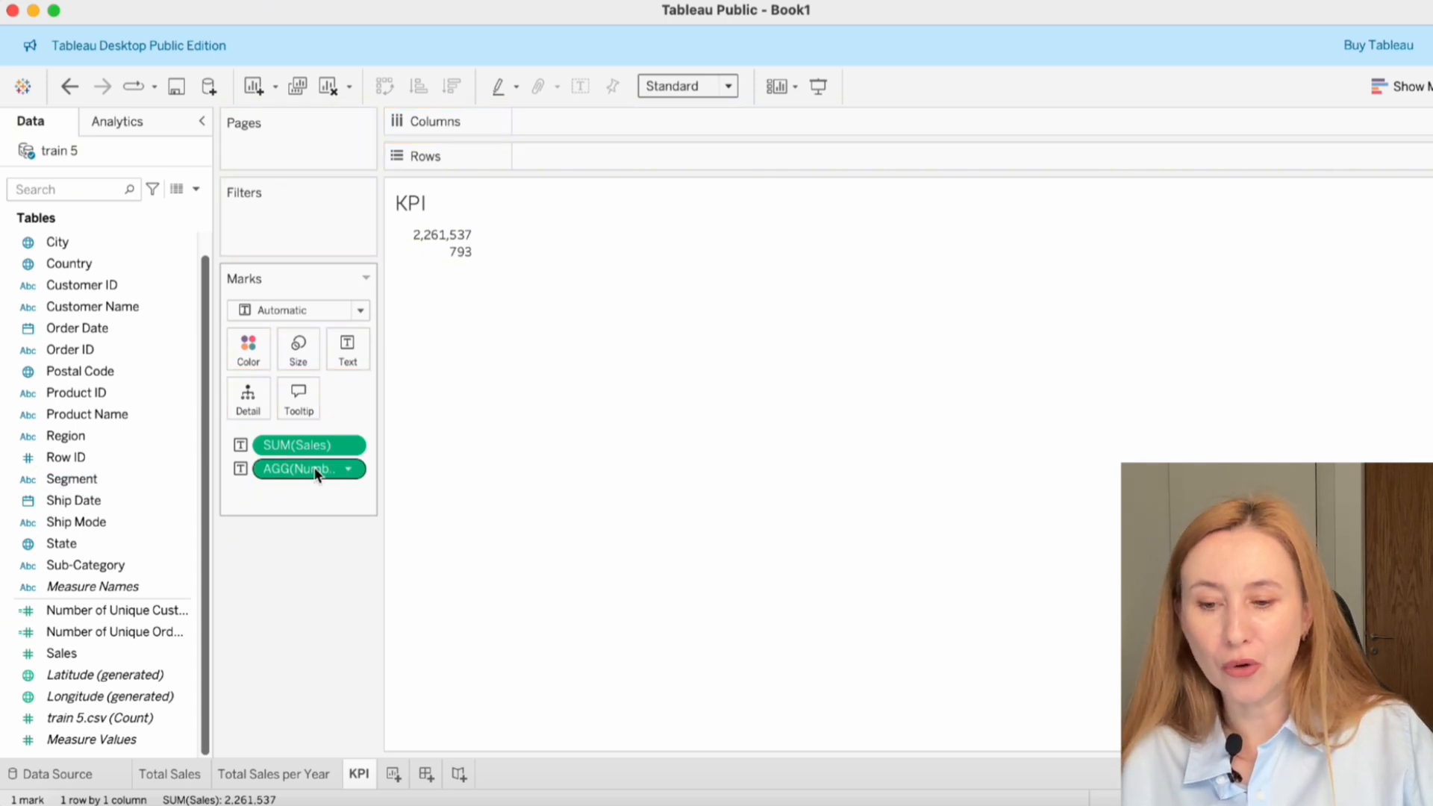
{"action": "left_click_drag", "start_coordinate": [317, 473], "coordinate": [121, 515]}
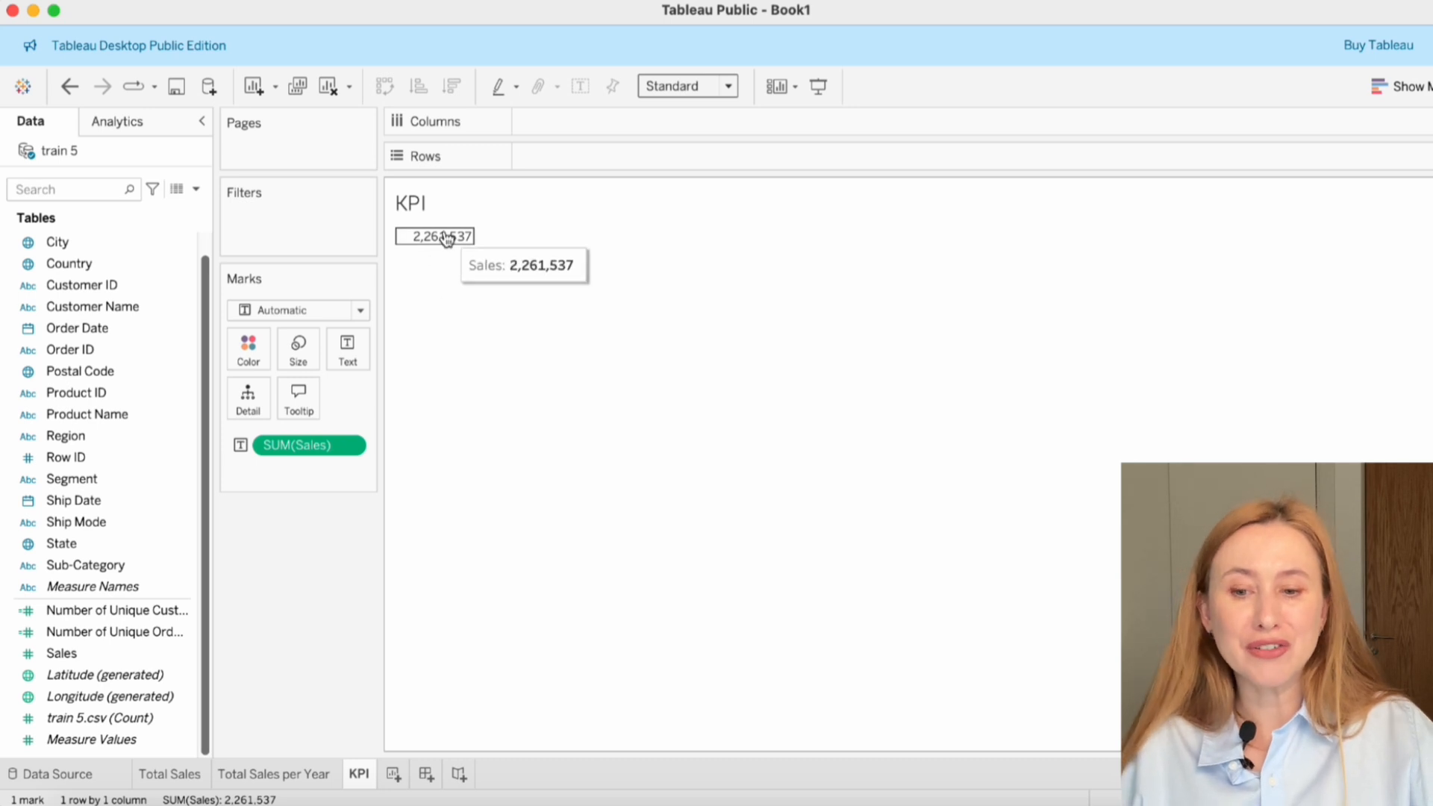
- Combine Number of Unique Customers with the Sales figure on the KPI sheet into a Measure Names and Measure Values table
{"action": "left_click", "coordinate": [84, 610]}
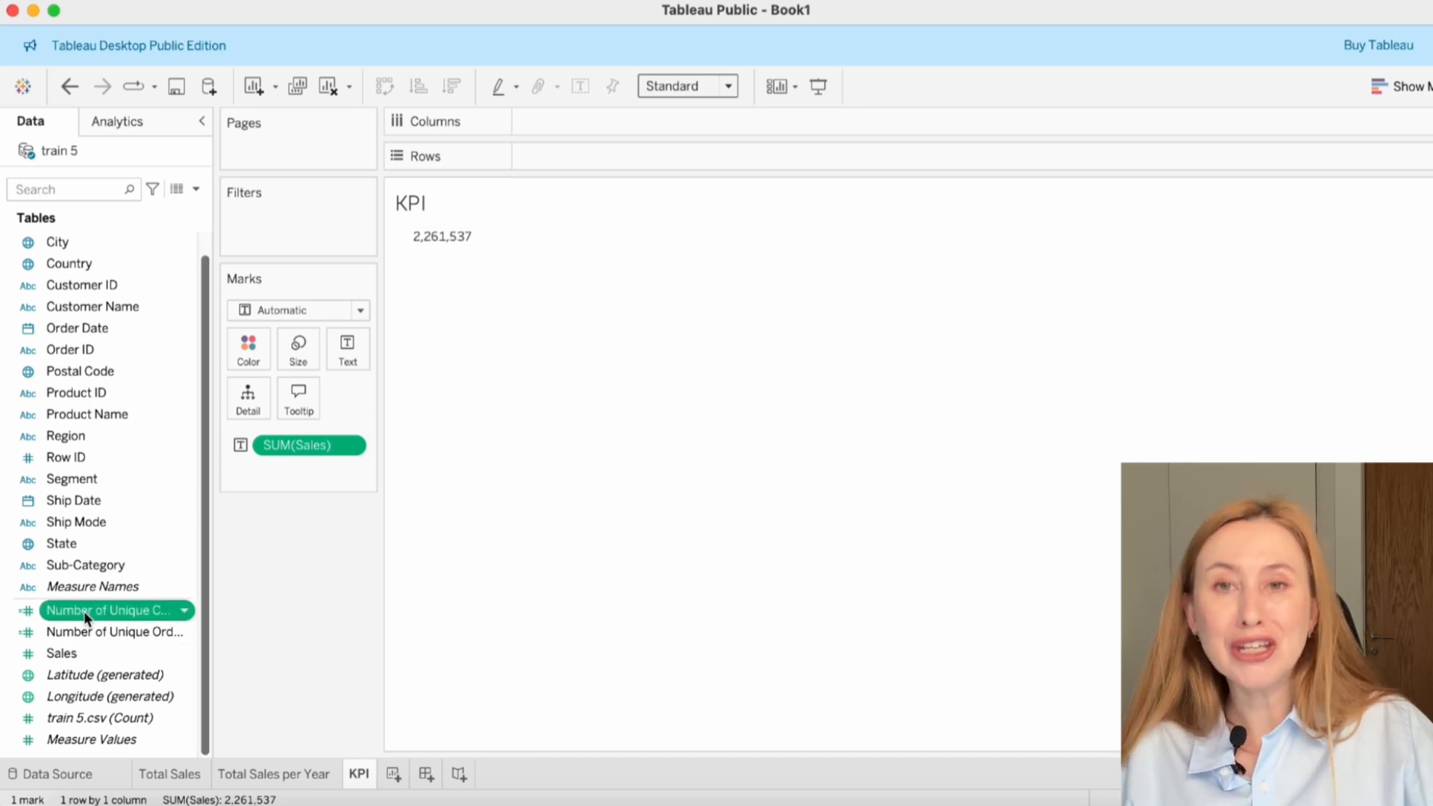
{"action": "left_click", "coordinate": [83, 610]}
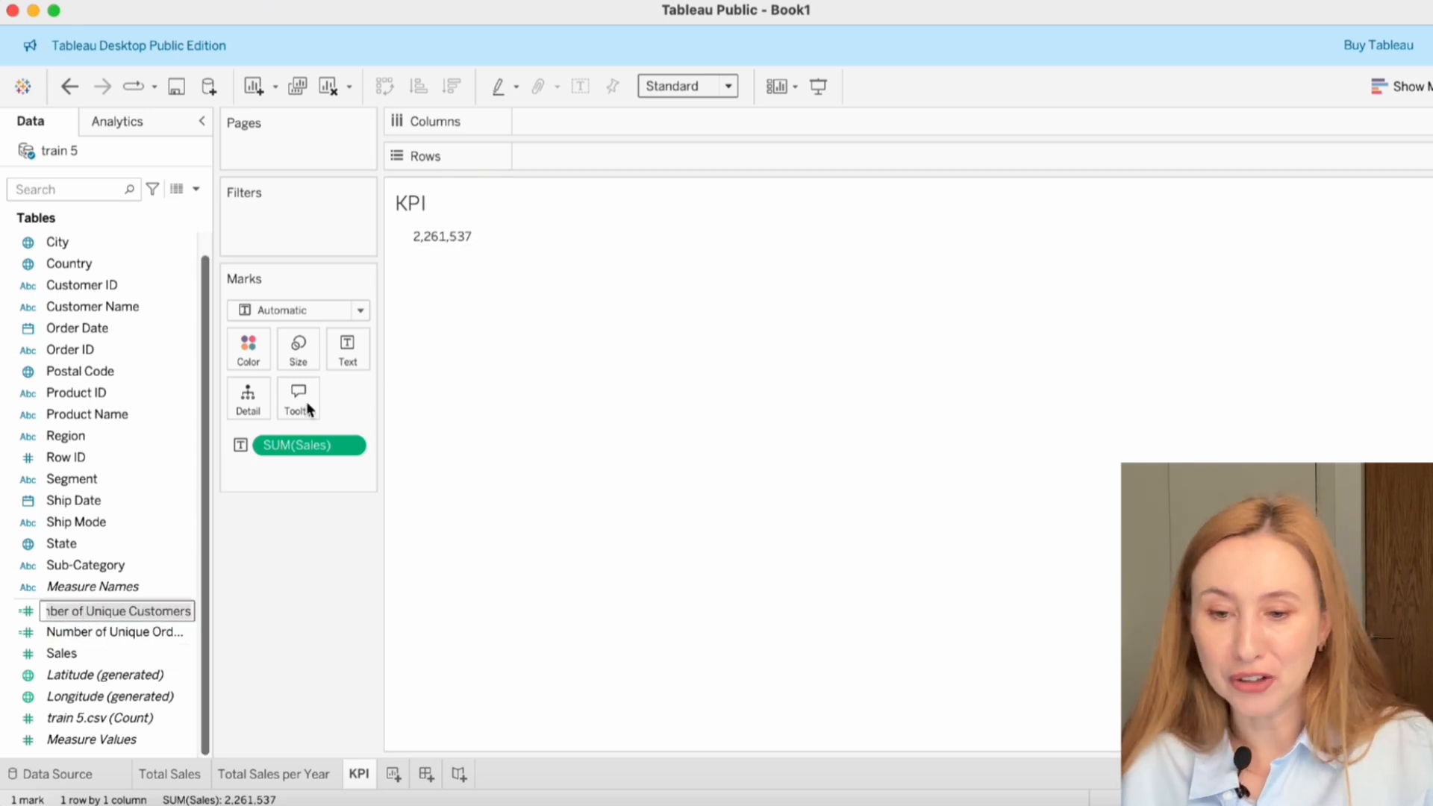
{"action": "left_click", "coordinate": [63, 611]}
{"action": "mouse_move", "coordinate": [64, 613]}
{"action": "left_mouse_down"}
{"action": "mouse_move", "coordinate": [224, 552]}
{"action": "mouse_move", "coordinate": [457, 269]}
{"action": "mouse_move", "coordinate": [437, 237]}
{"action": "left_mouse_up"}
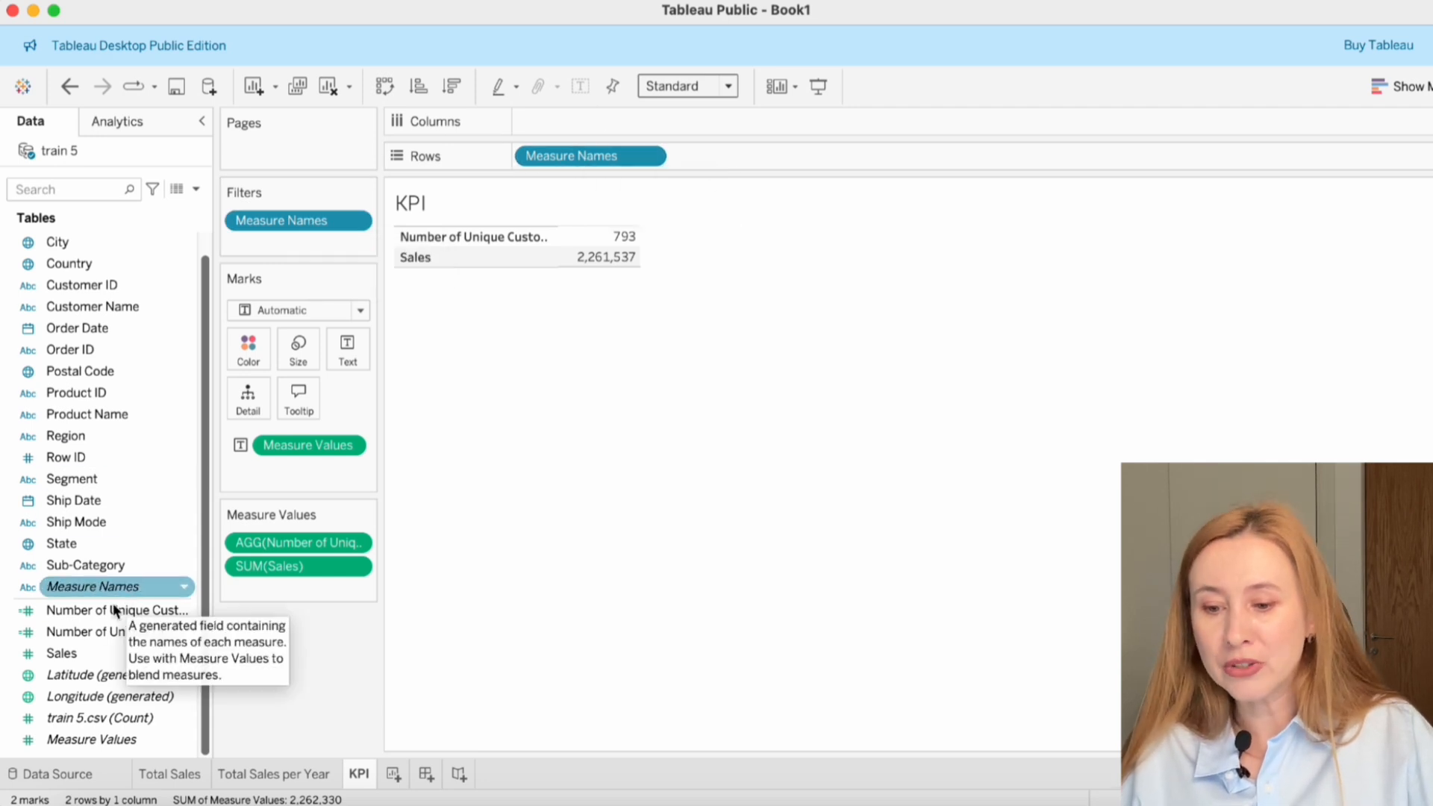
- Add Number of Unique Orders to the Measure Values of the KPI table, below Sales
{"action": "mouse_move", "coordinate": [109, 739]}
{"action": "left_mouse_down"}
{"action": "mouse_move", "coordinate": [283, 556]}
{"action": "mouse_move", "coordinate": [230, 721]}
{"action": "mouse_move", "coordinate": [106, 742]}
{"action": "left_mouse_up"}
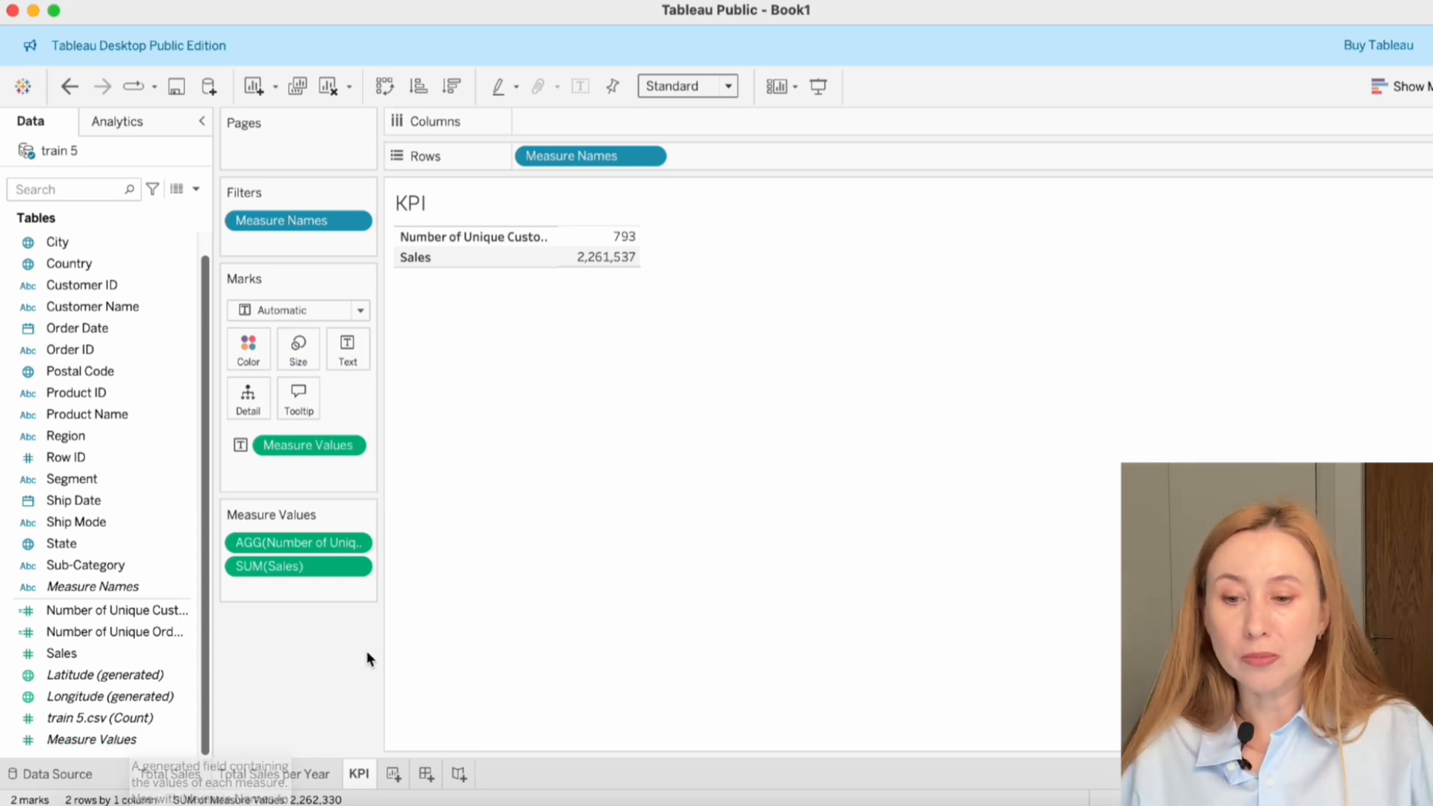
{"action": "left_click", "coordinate": [110, 611]}
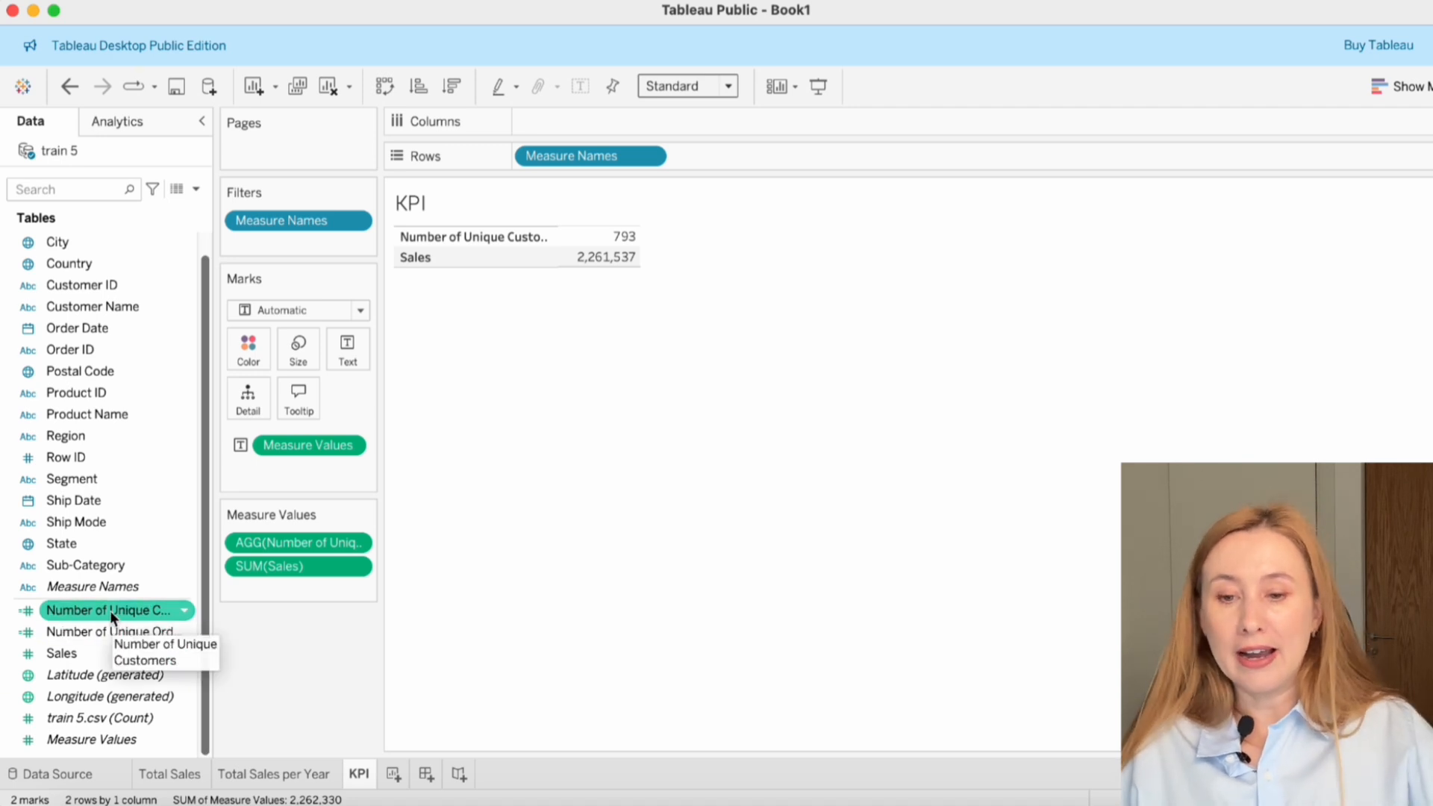
{"action": "left_click", "coordinate": [329, 616]}
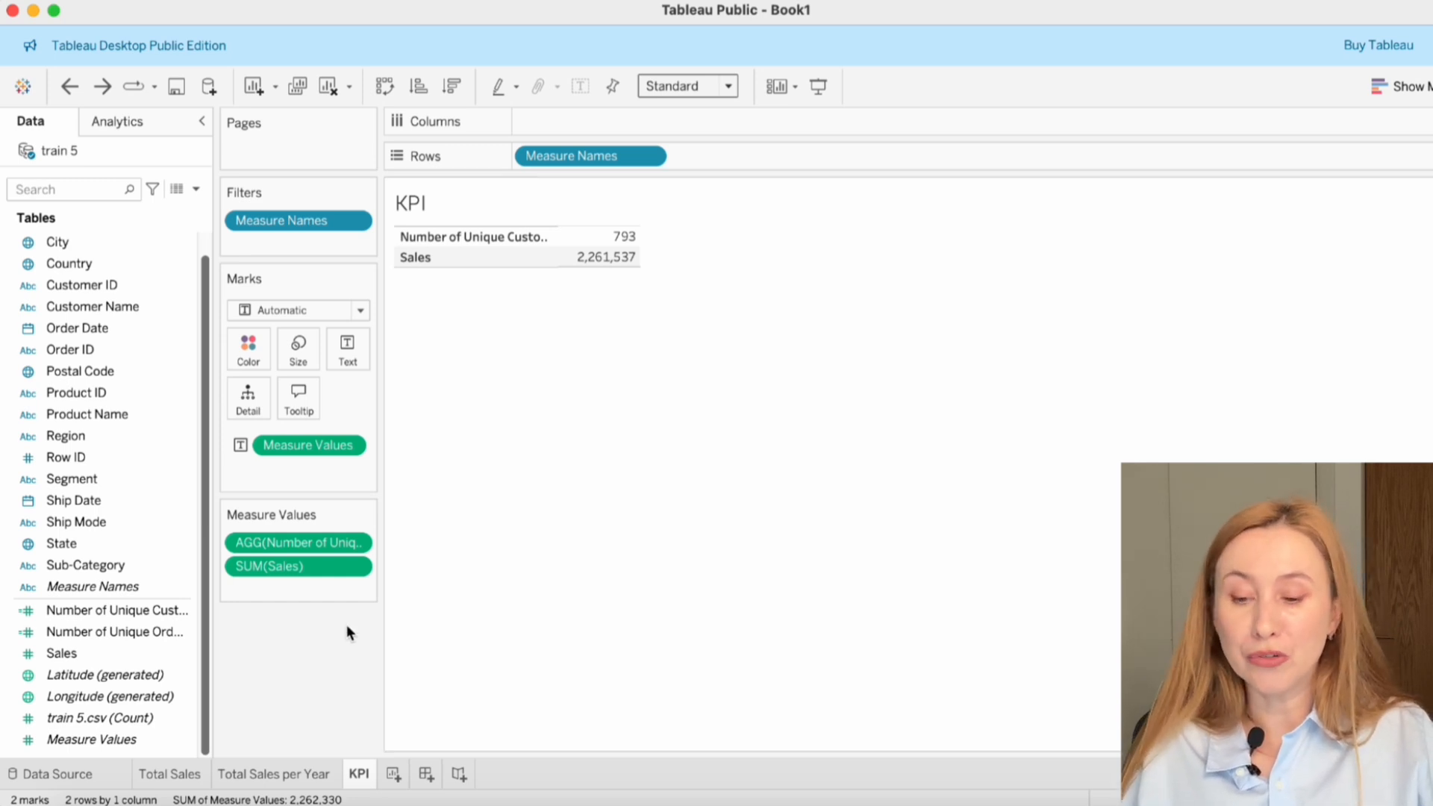
{"action": "left_click", "coordinate": [178, 634]}
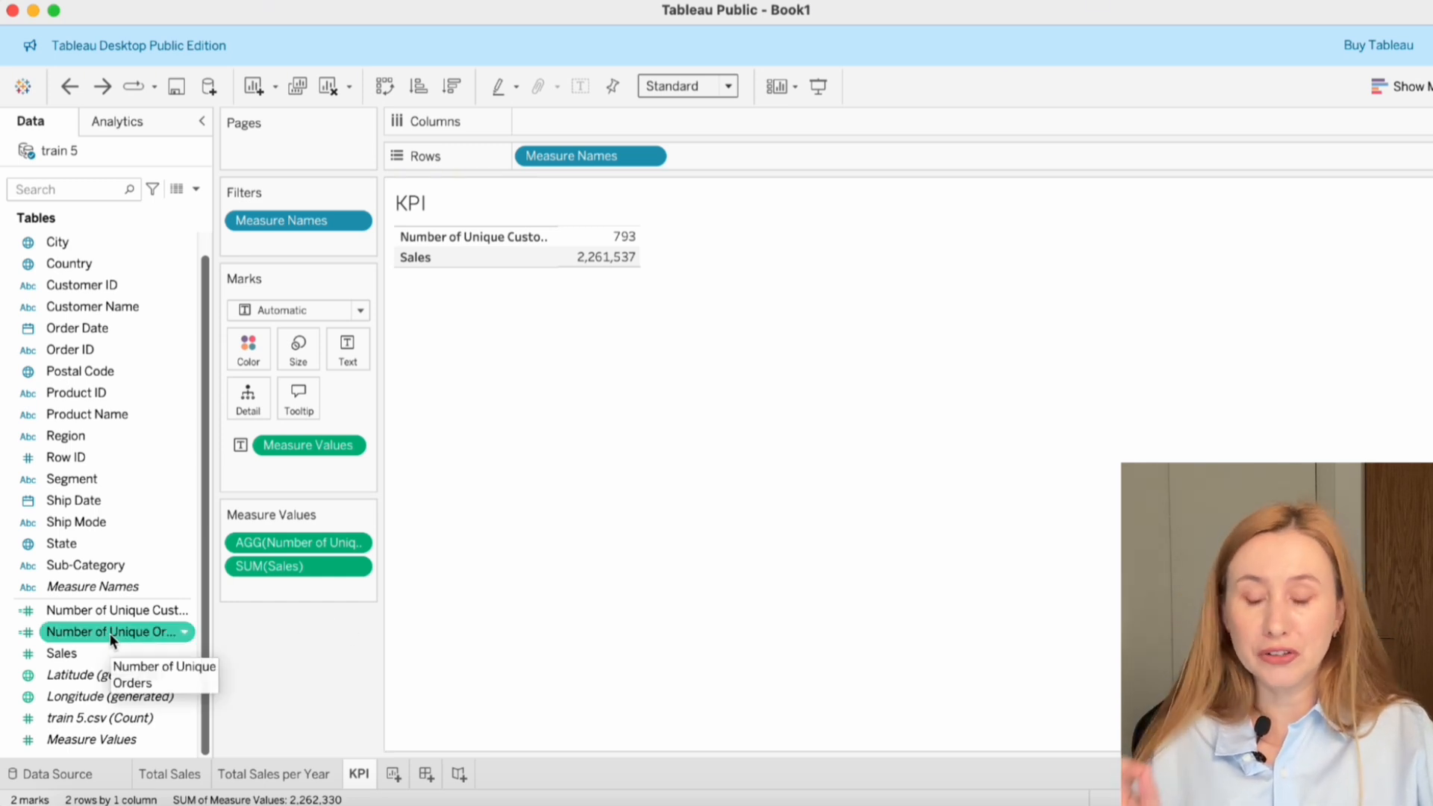
{"action": "left_click_drag", "start_coordinate": [109, 633], "coordinate": [301, 590]}
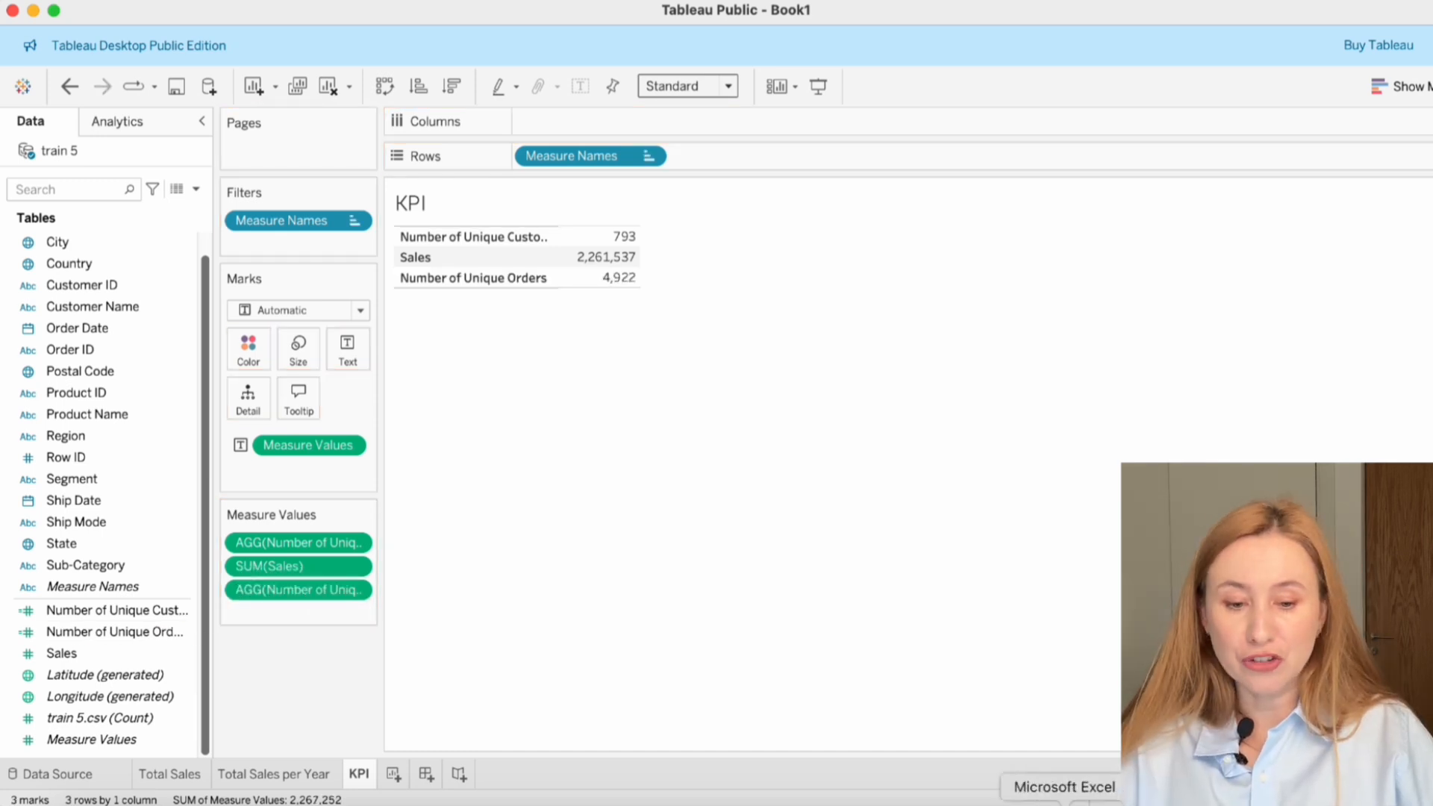
- Check the KPI card order in the Excel dashboard and reorder the Tableau measures to Sales, Number of Unique Orders, Number of Unique Customers
{"action": "left_click", "coordinate": [1064, 802]}
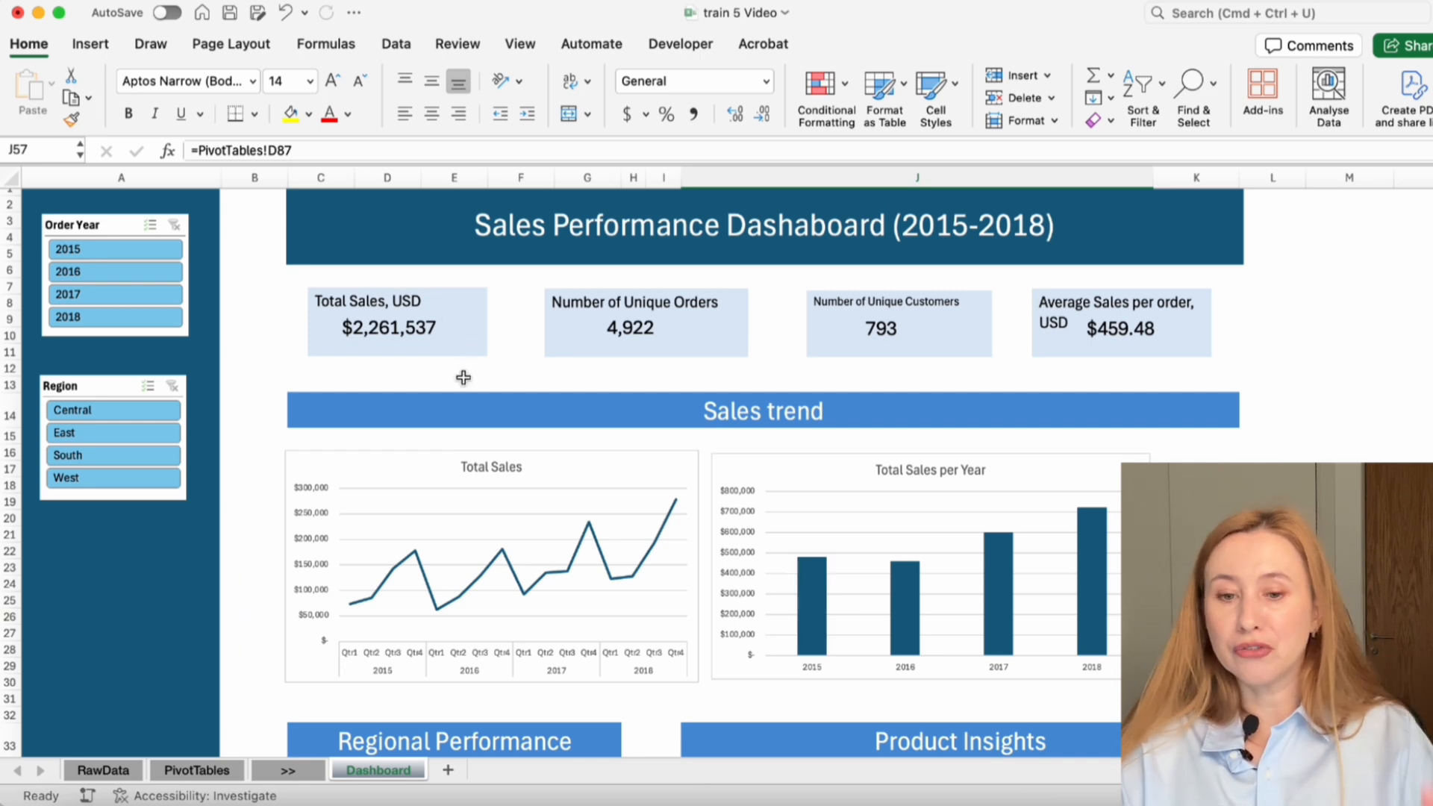
{"action": "key", "text": "super+Tab"}
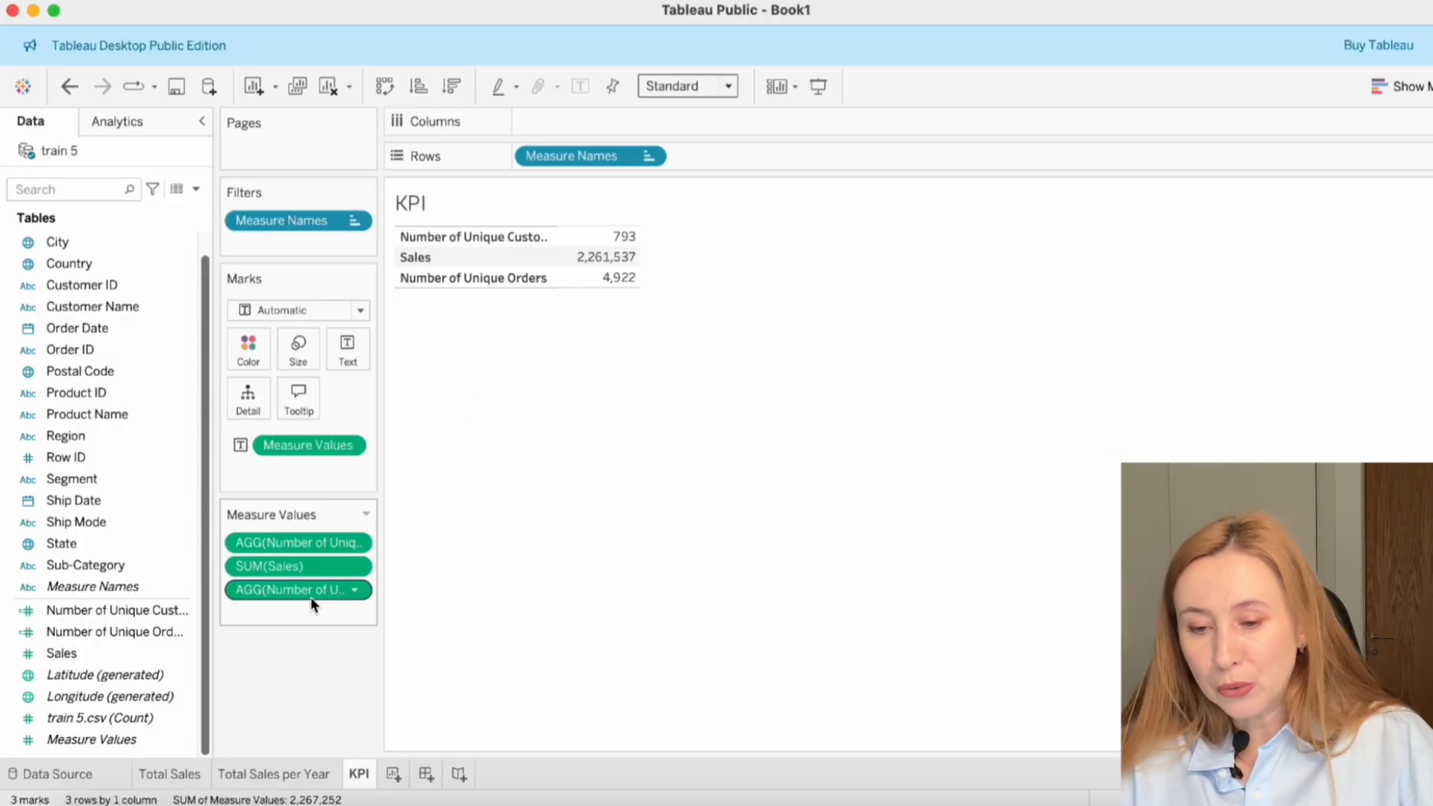
{"action": "left_click_drag", "start_coordinate": [271, 570], "coordinate": [270, 526]}
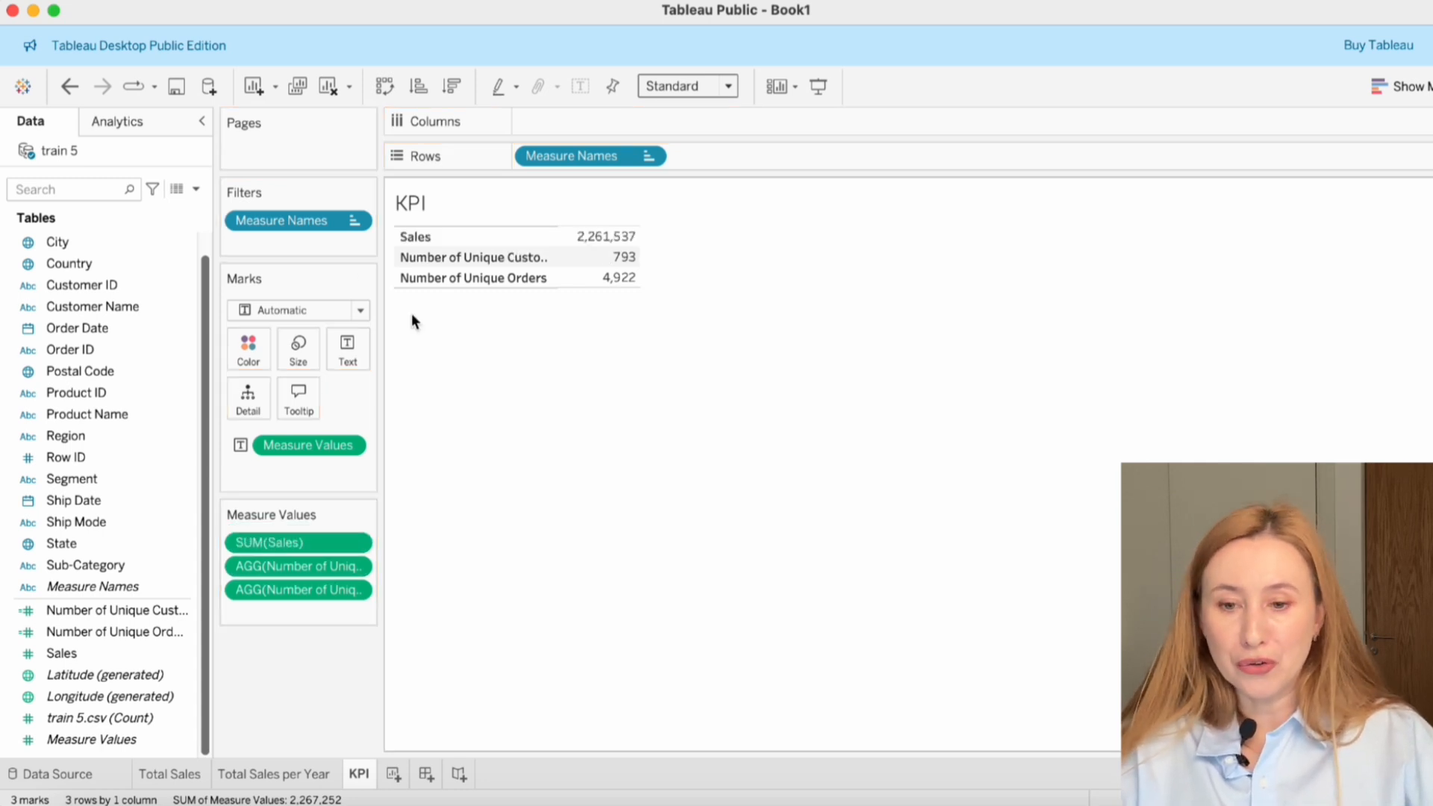
{"action": "left_click_drag", "start_coordinate": [299, 597], "coordinate": [301, 553]}
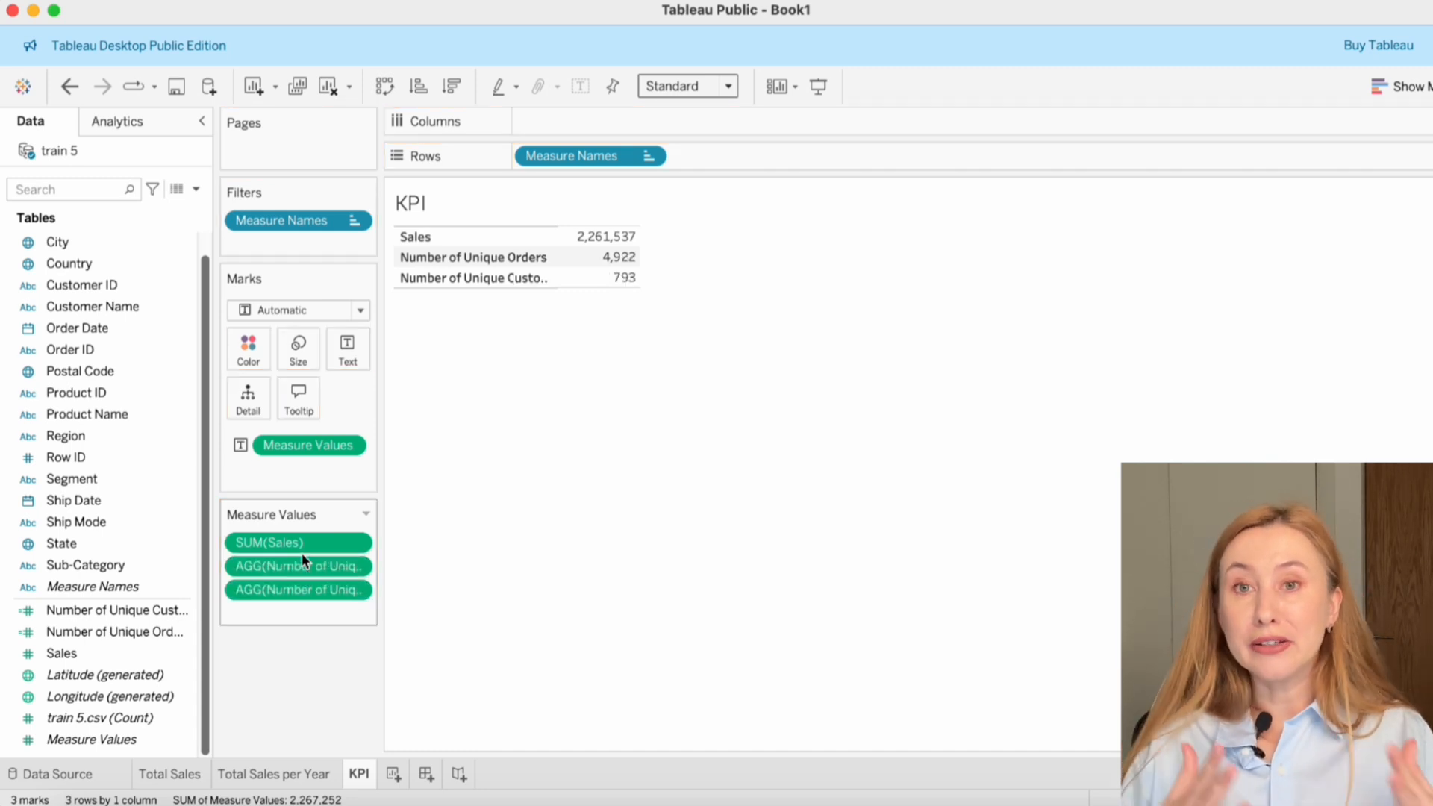
- Check the remaining KPI card in the Excel dashboard and start a Tableau calculated field from Number of Unique Orders named "Average Sales per Order"
{"action": "key", "text": "super+Tab"}
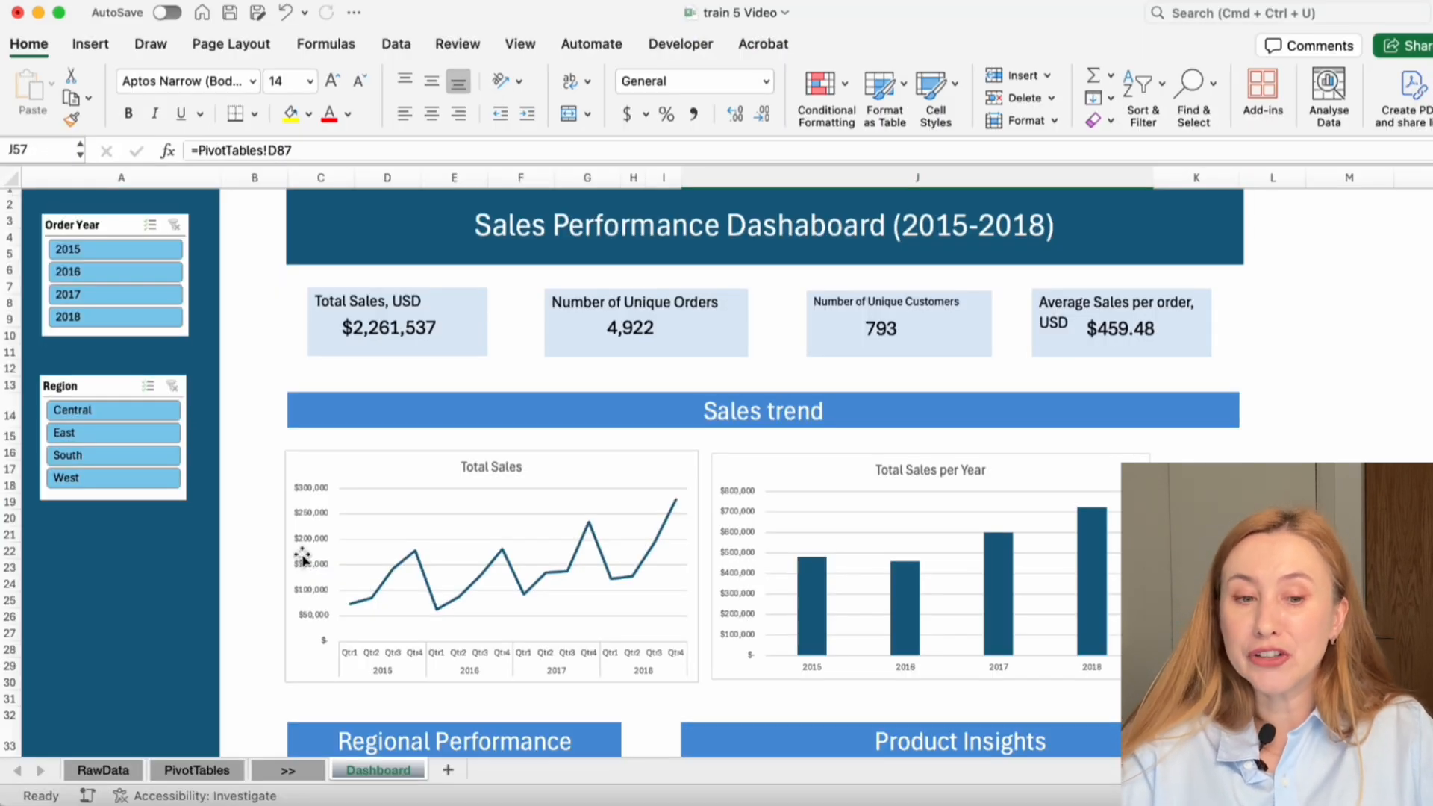
{"action": "key", "text": "super+Tab"}
{"action": "left_click", "coordinate": [157, 633]}
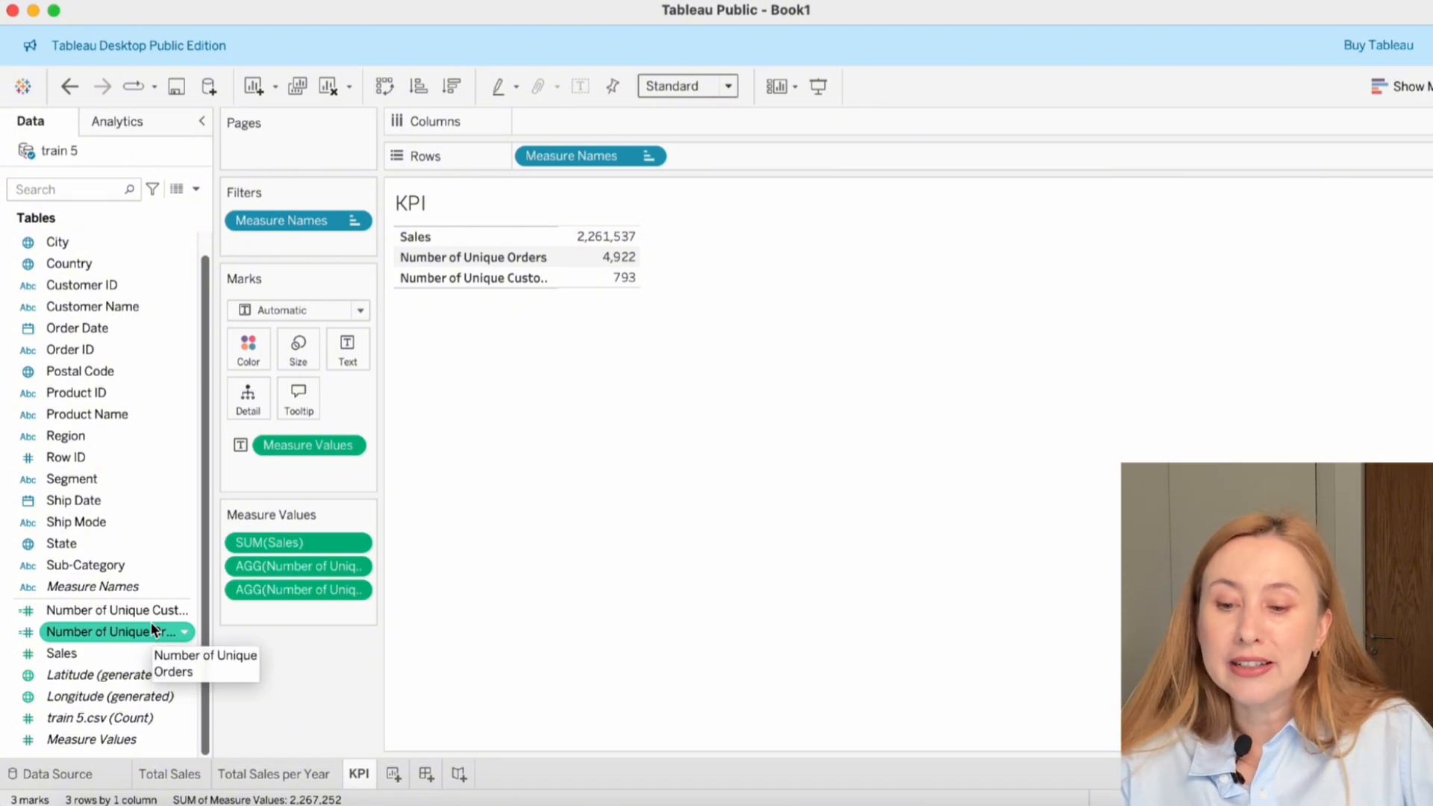
{"action": "right_click", "coordinate": [153, 631]}
{"action": "mouse_move", "coordinate": [265, 403]}
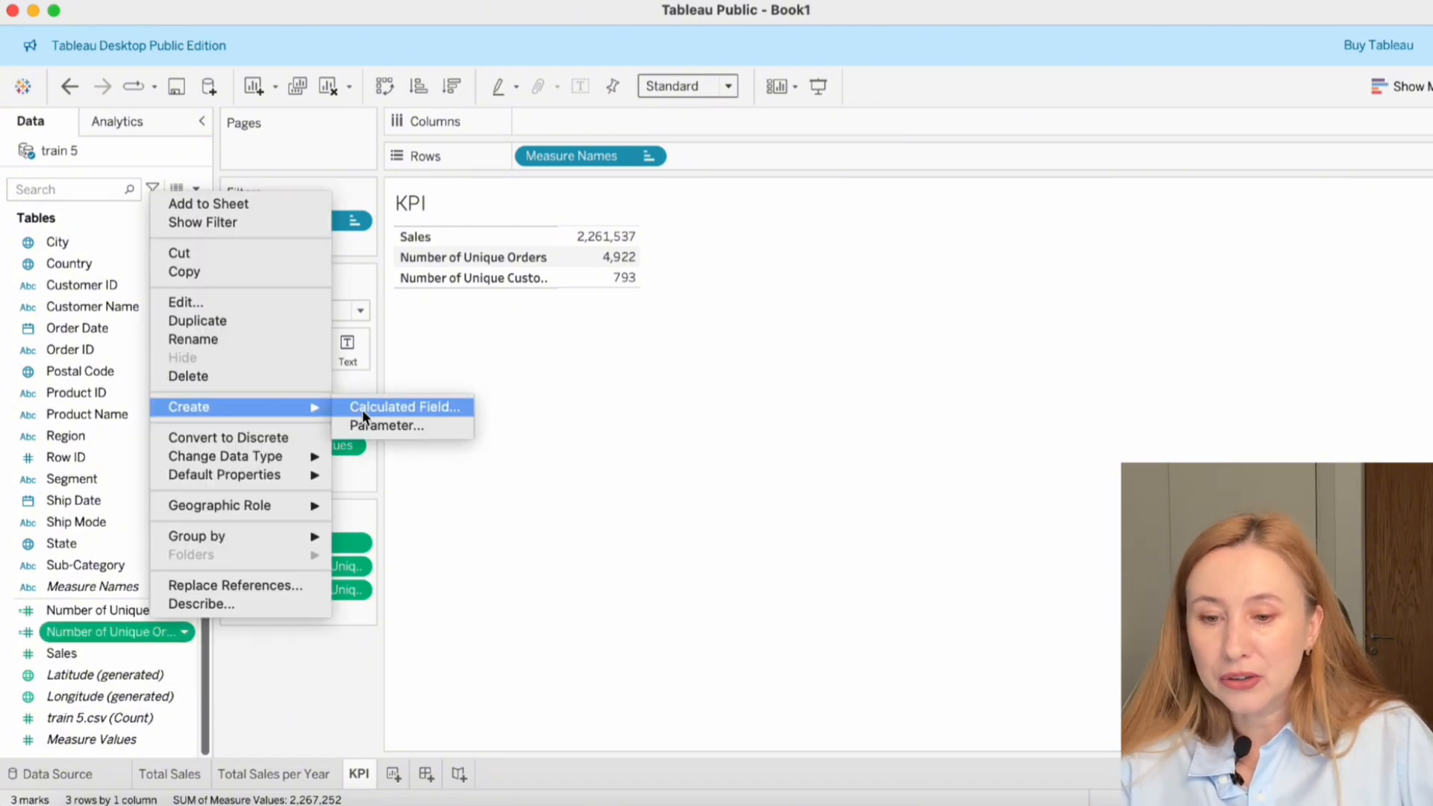
{"action": "left_click", "coordinate": [364, 413]}
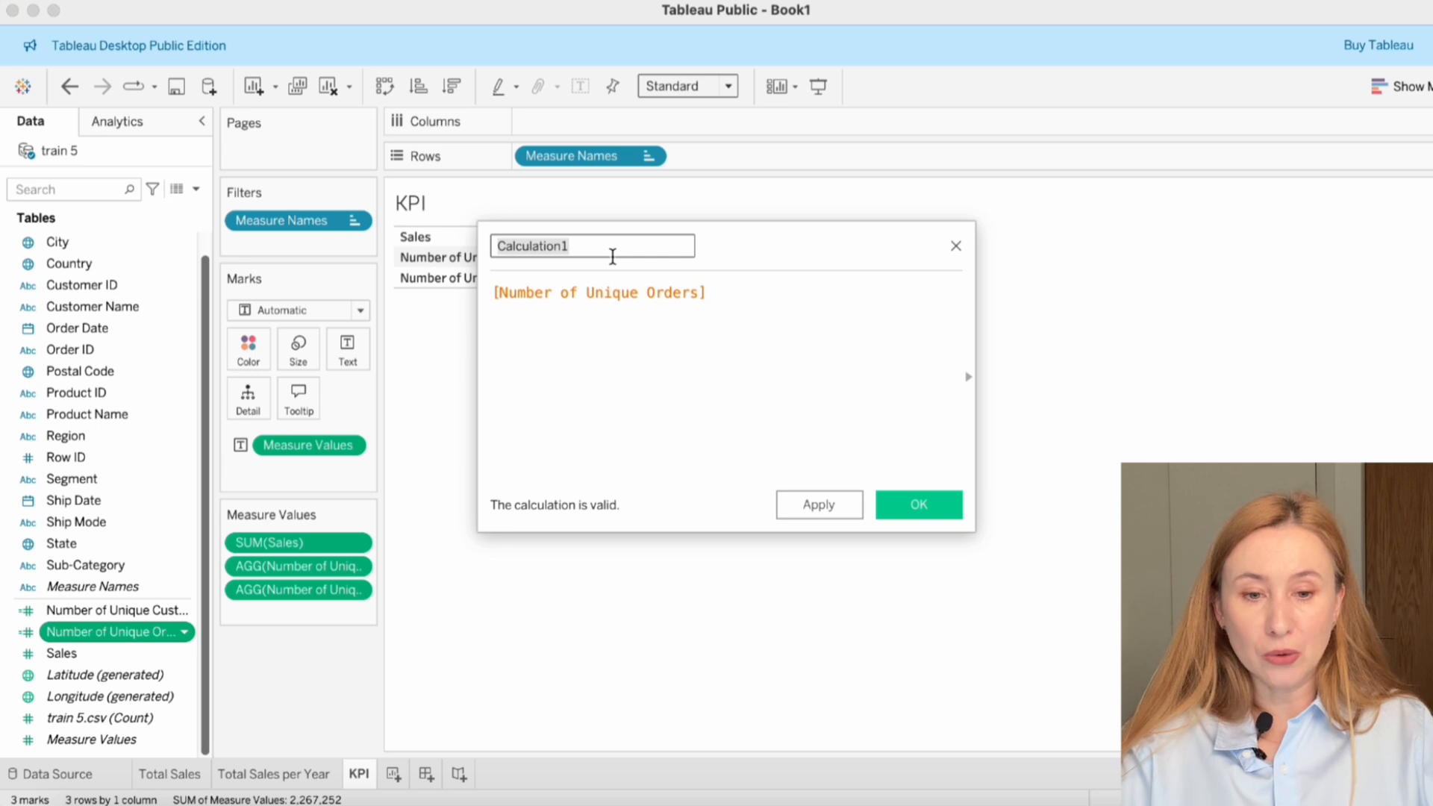
{"action": "type", "text": "Average Sales per Order"}
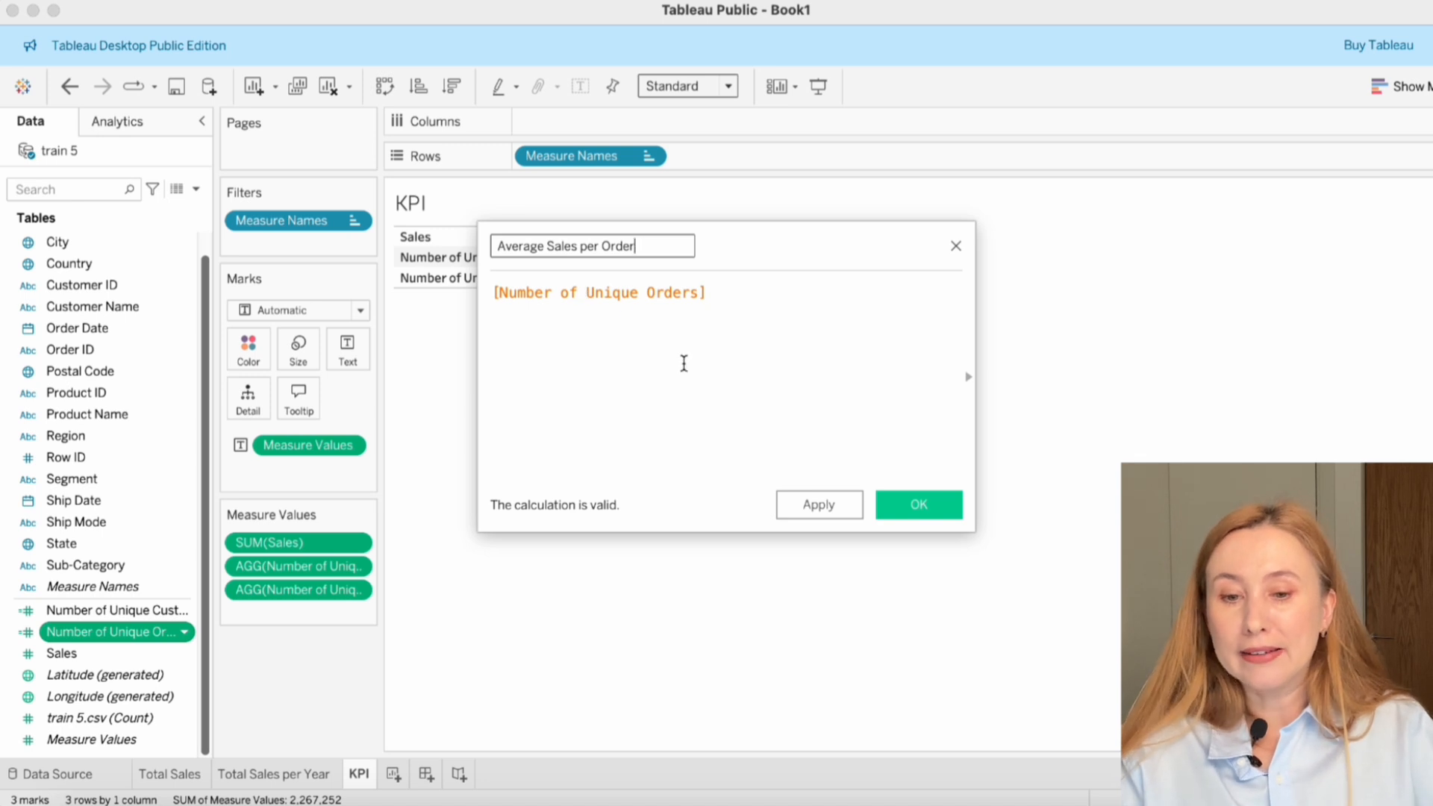
- Enter [Sales]/[Number of Unique Orders] as the Average Sales per Order formula and view the calculation's error details
{"action": "left_click", "coordinate": [498, 291]}
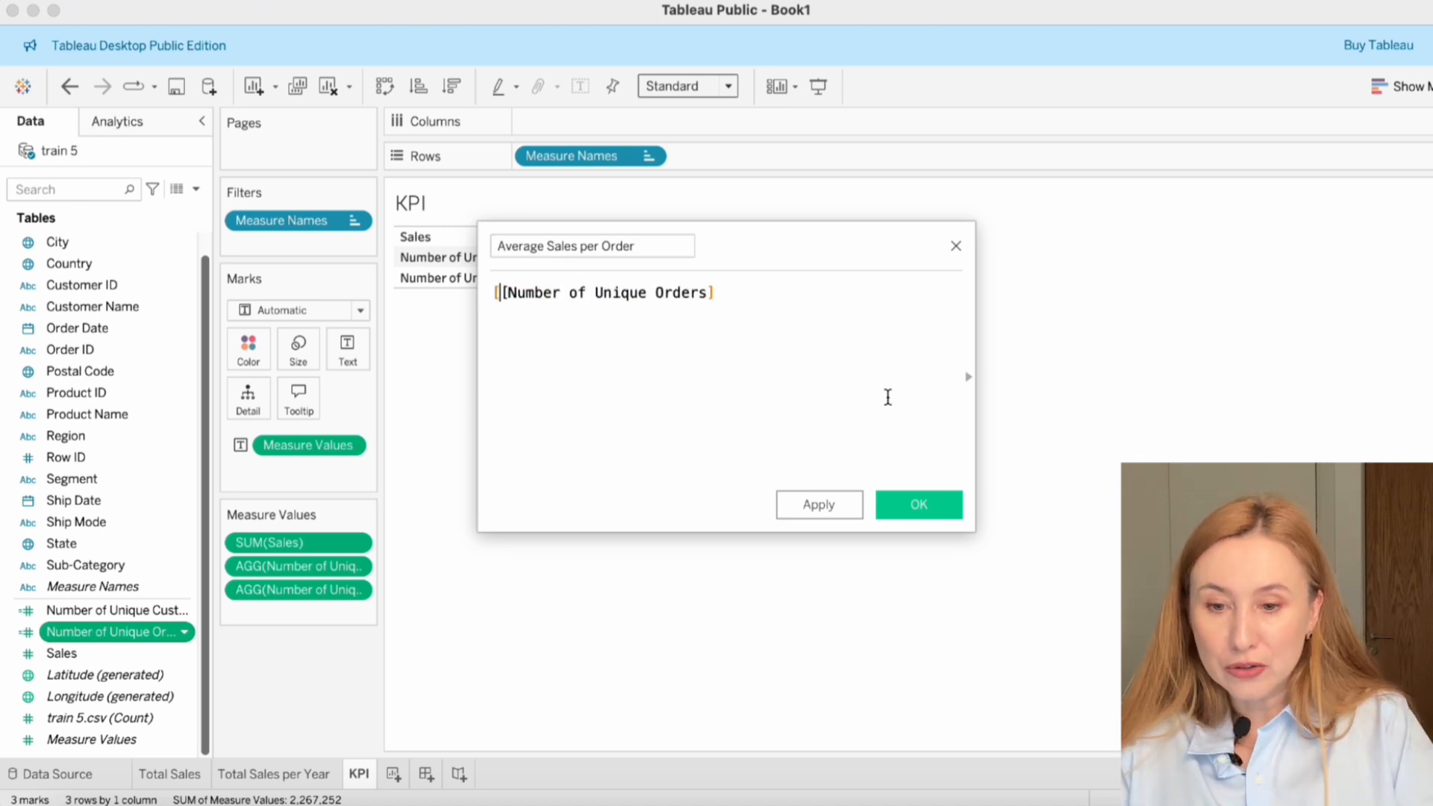
{"action": "type", "text": "[sales"}
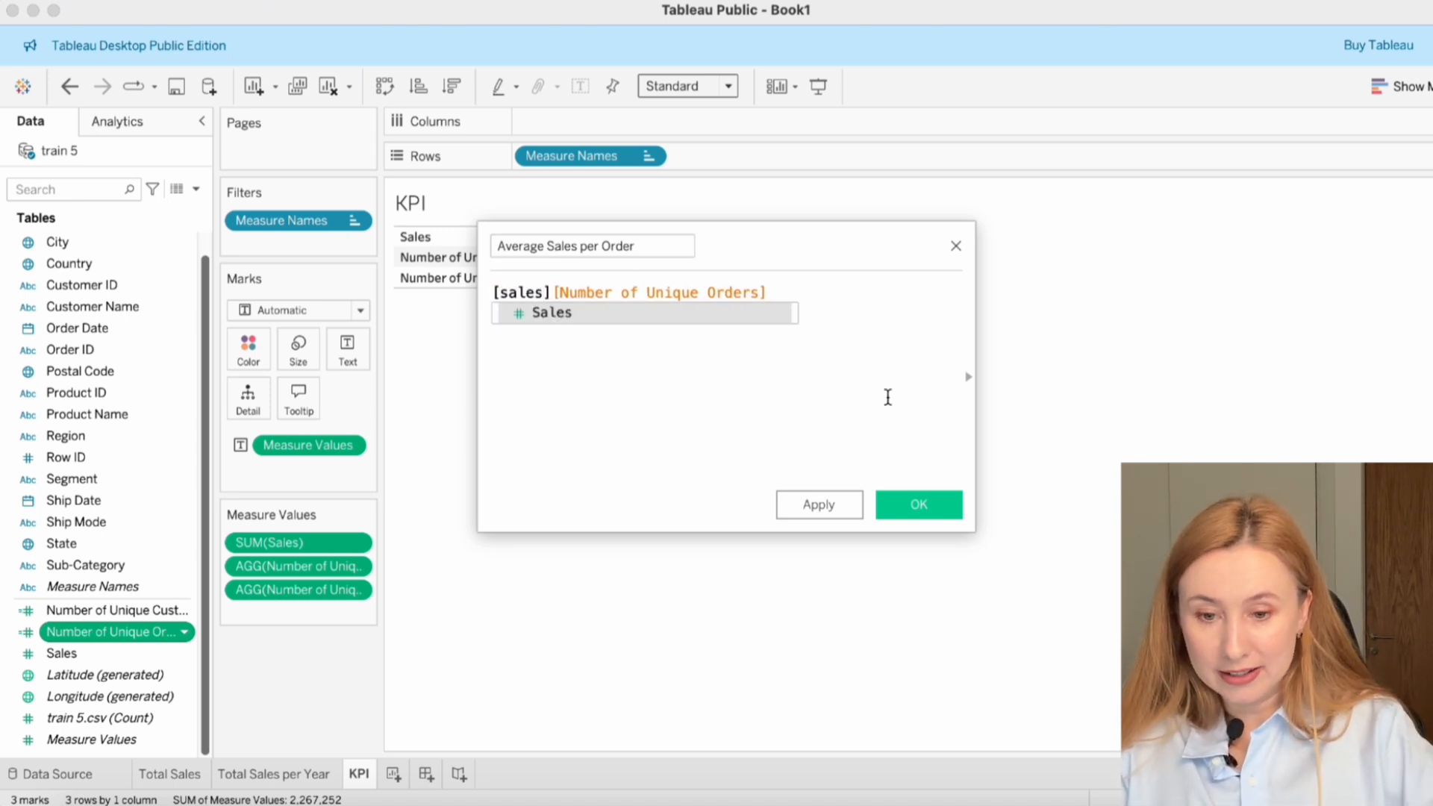
{"action": "double_click", "coordinate": [597, 313]}
{"action": "left_click", "coordinate": [556, 293]}
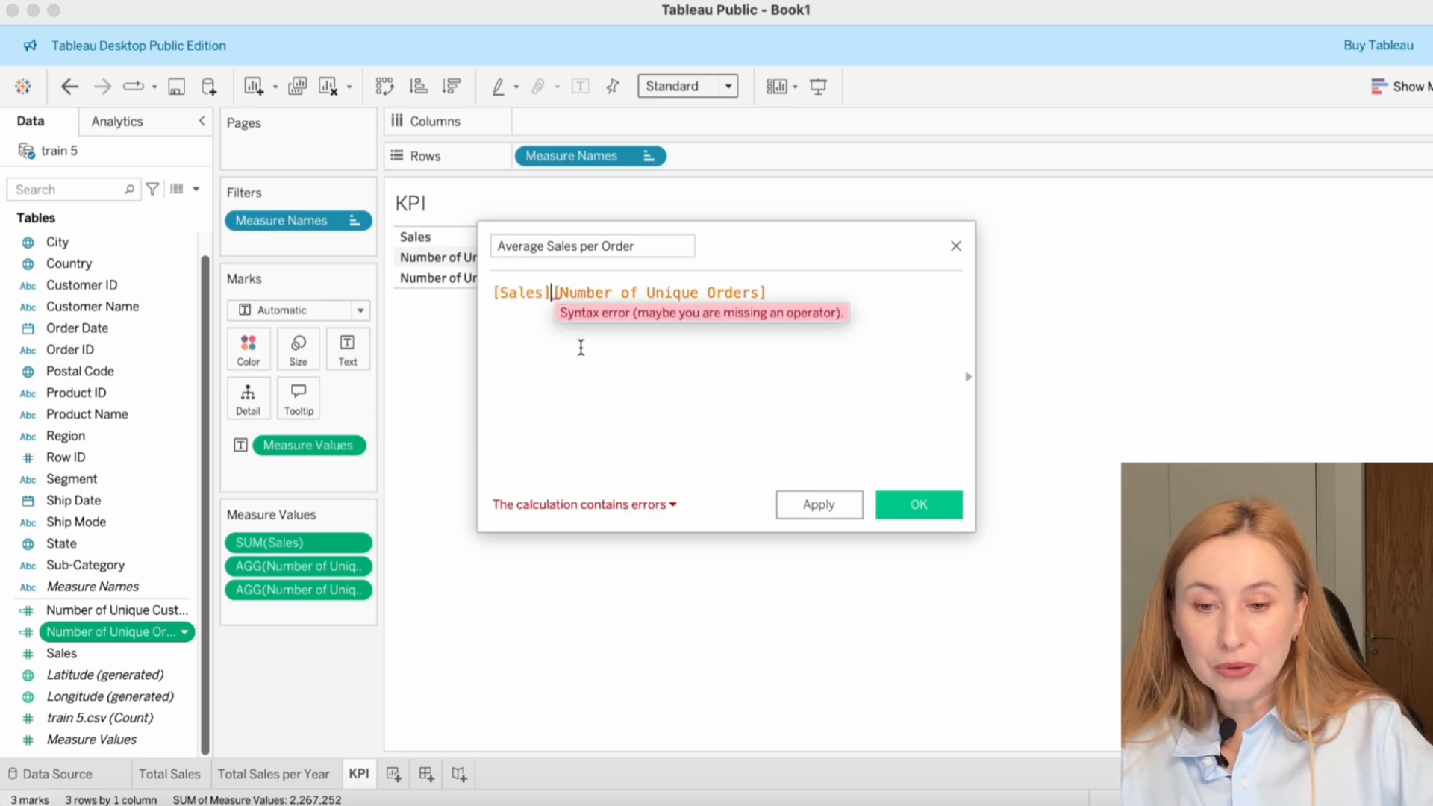
{"action": "type", "text": "/"}
{"action": "key", "text": "End"}
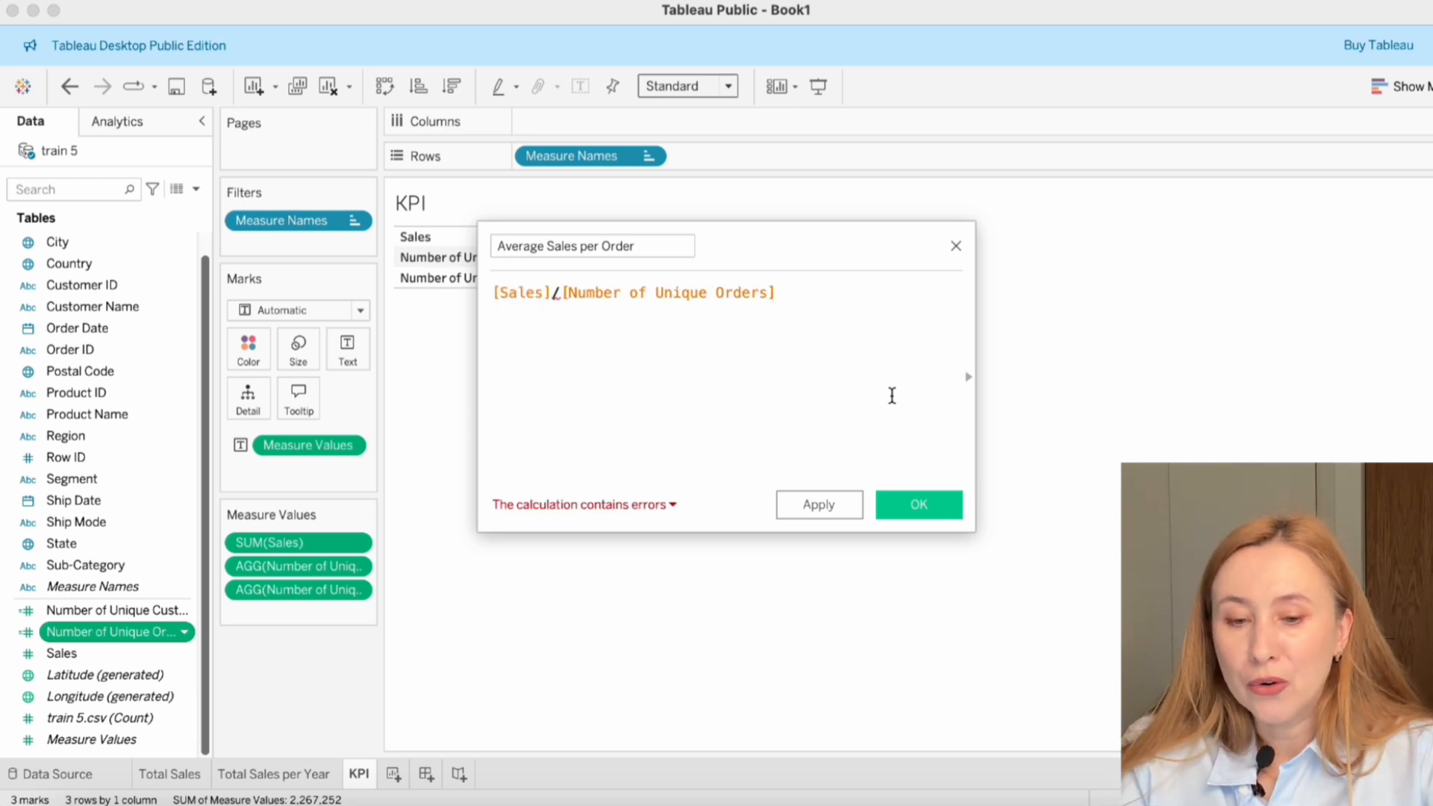
{"action": "left_click", "coordinate": [642, 506]}
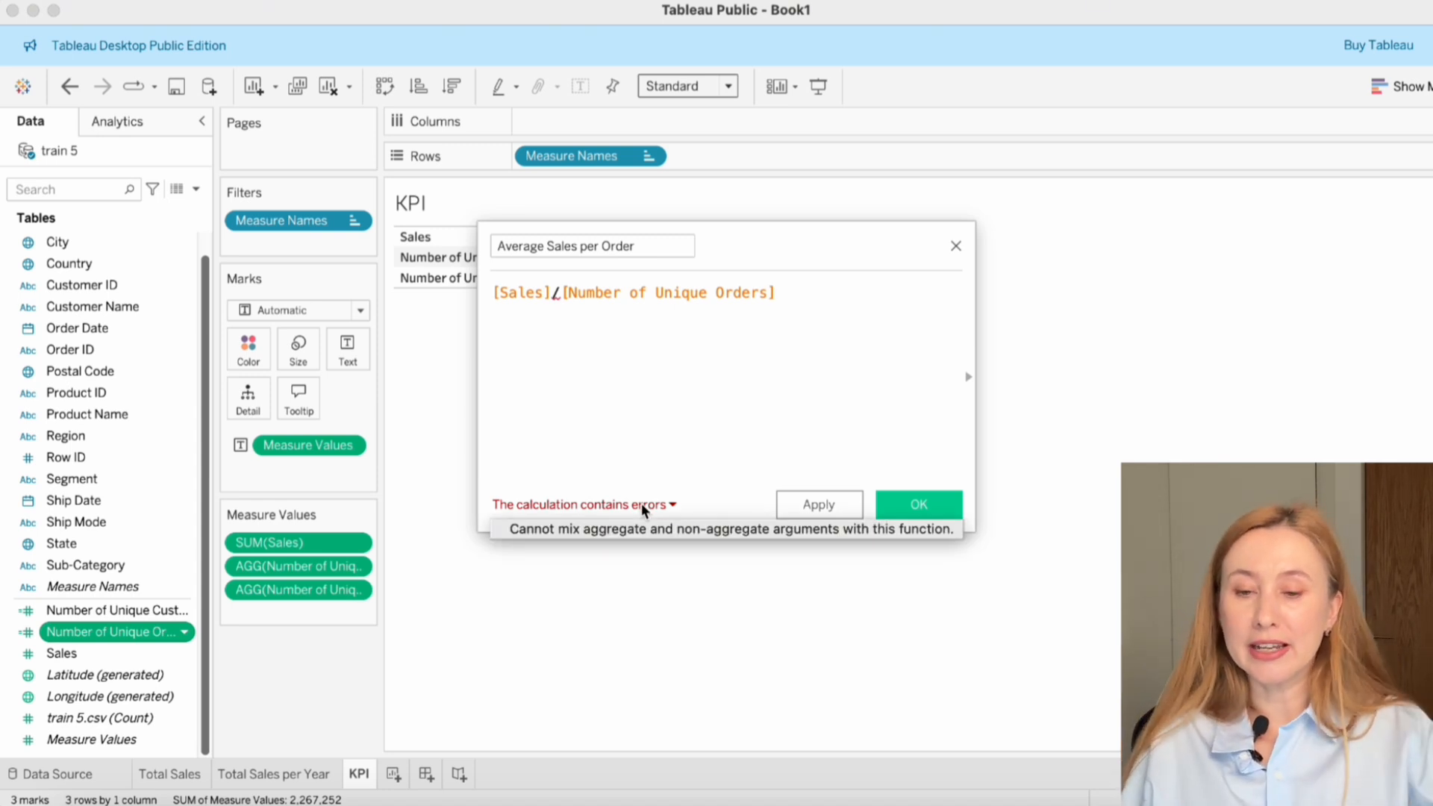
- Wrap Sales in SUM so the Average Sales per Order formula reads SUM([Sales])/[Number of Unique Orders]
{"action": "left_click", "coordinate": [602, 312]}
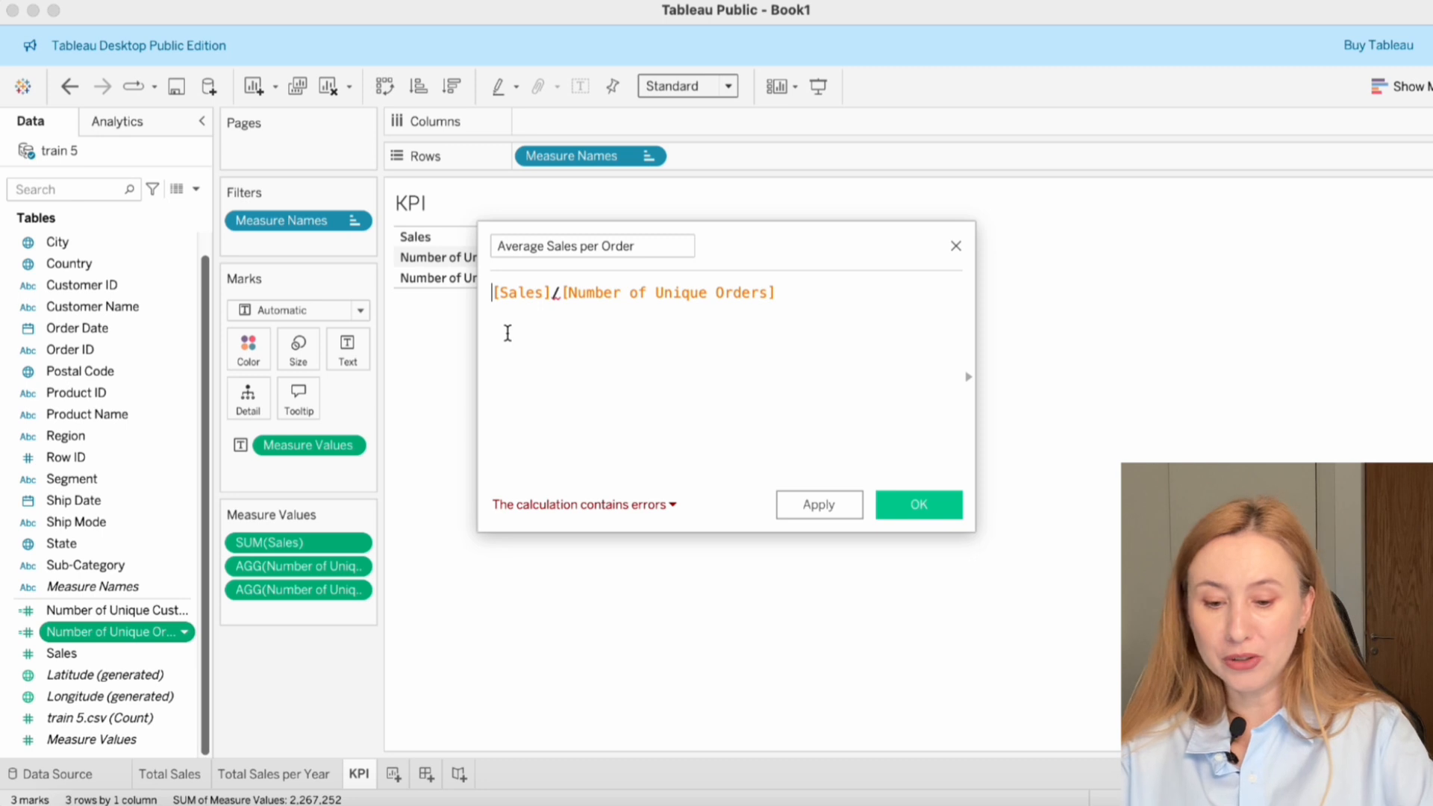
{"action": "type", "text": "sum("}
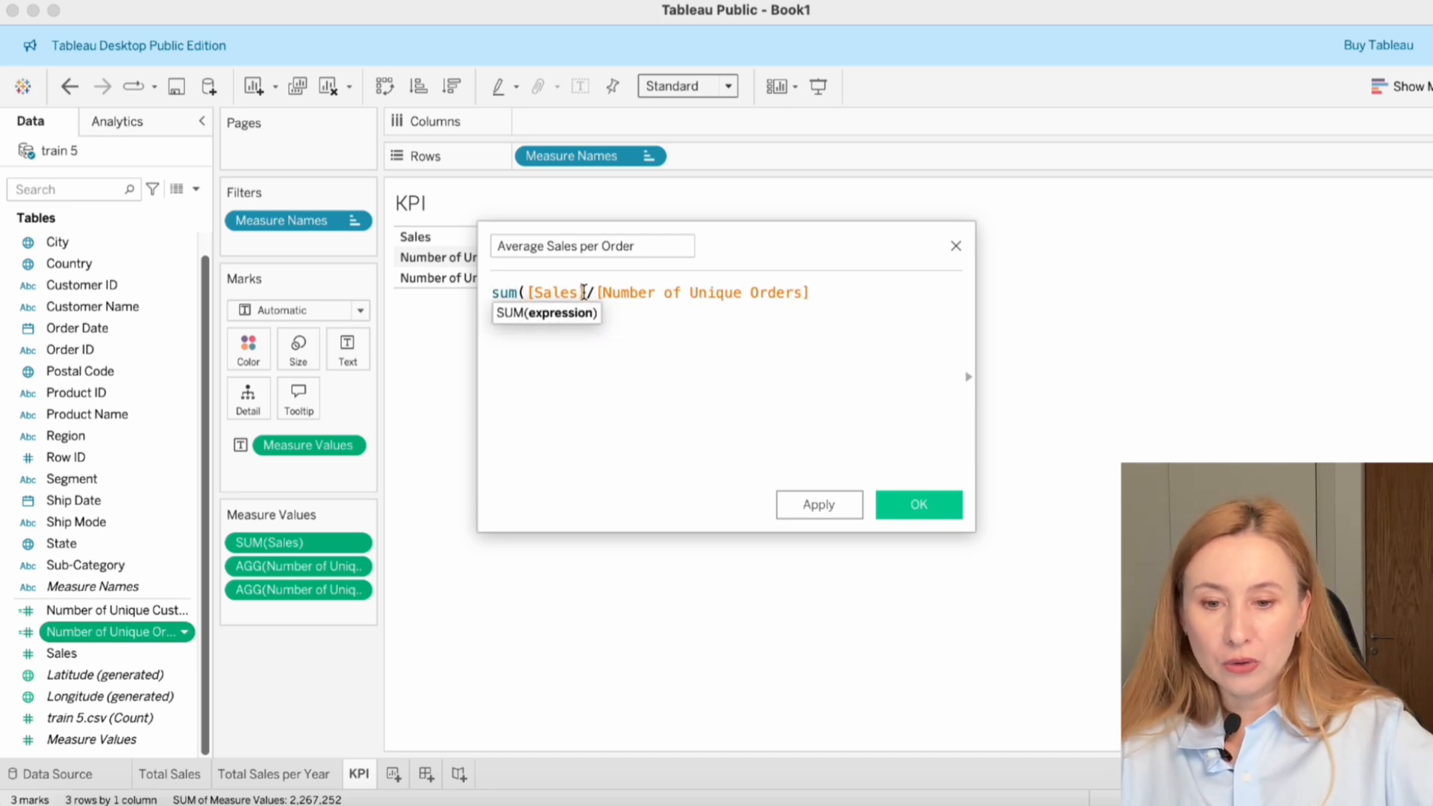
{"action": "left_click", "coordinate": [584, 292]}
{"action": "type", "text": ")"}
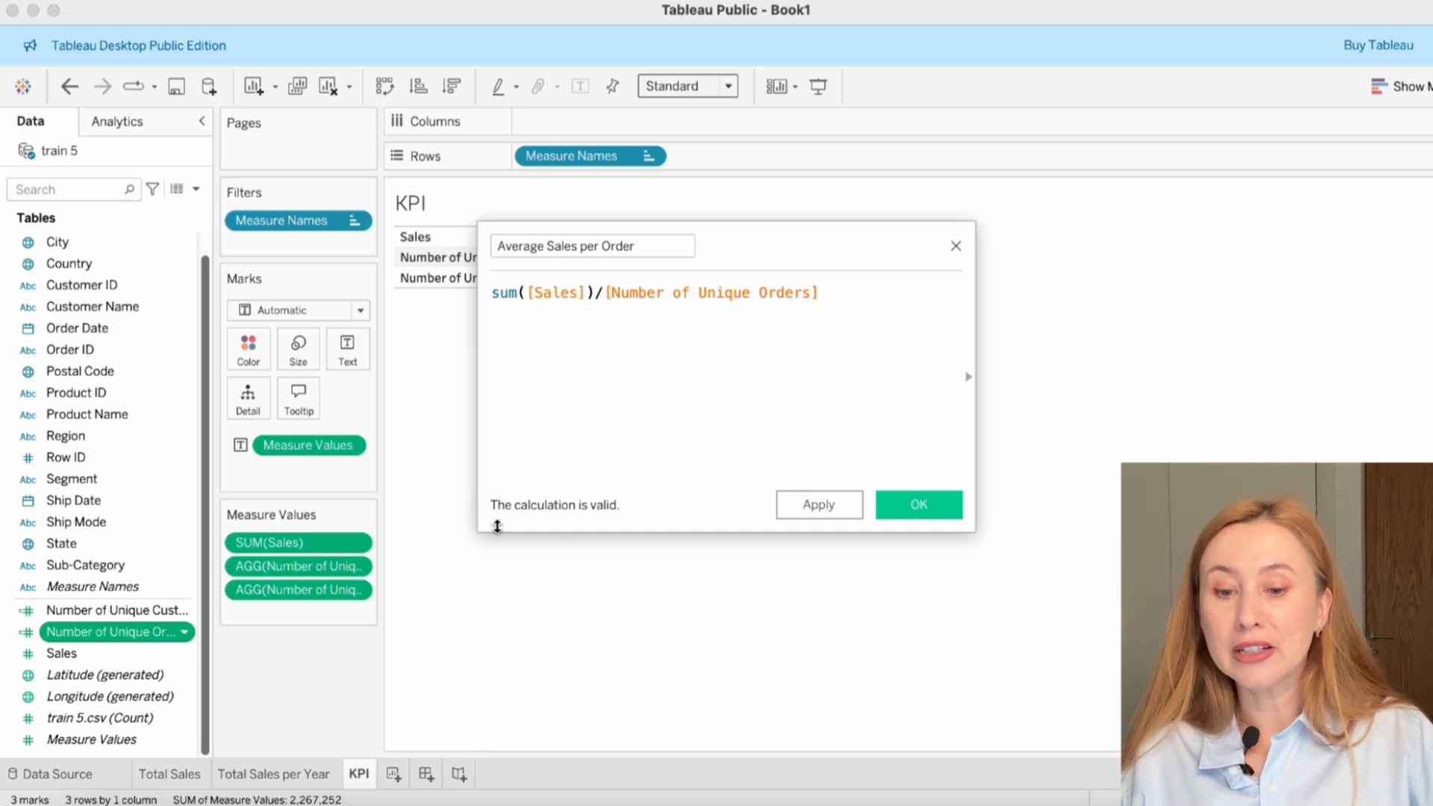
- Save the Average Sales per Order calculation and add it as the last of the KPI sheet's measure values
{"action": "left_click", "coordinate": [919, 501]}
{"action": "left_click_drag", "start_coordinate": [176, 611], "coordinate": [306, 607]}
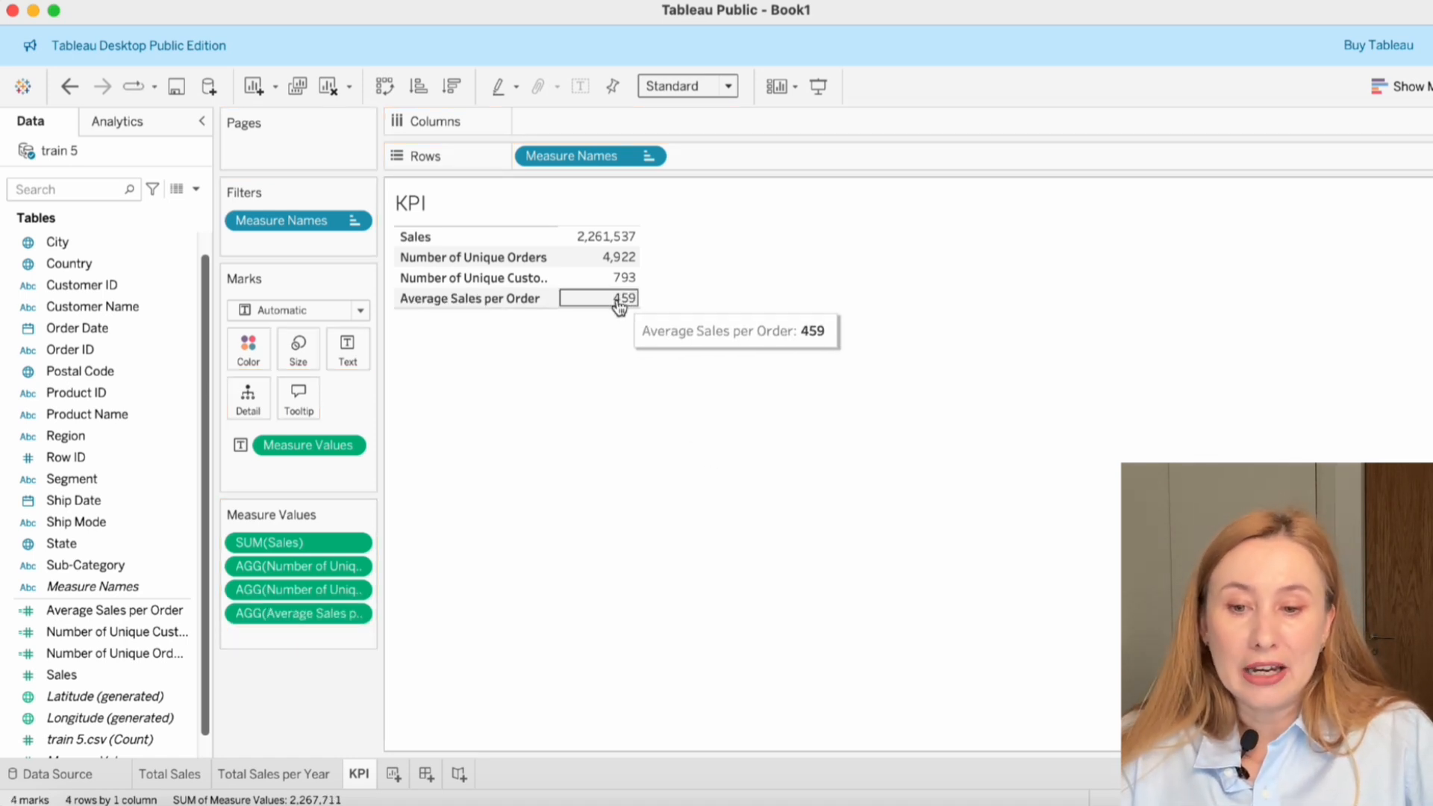
{"action": "mouse_move", "coordinate": [619, 304]}
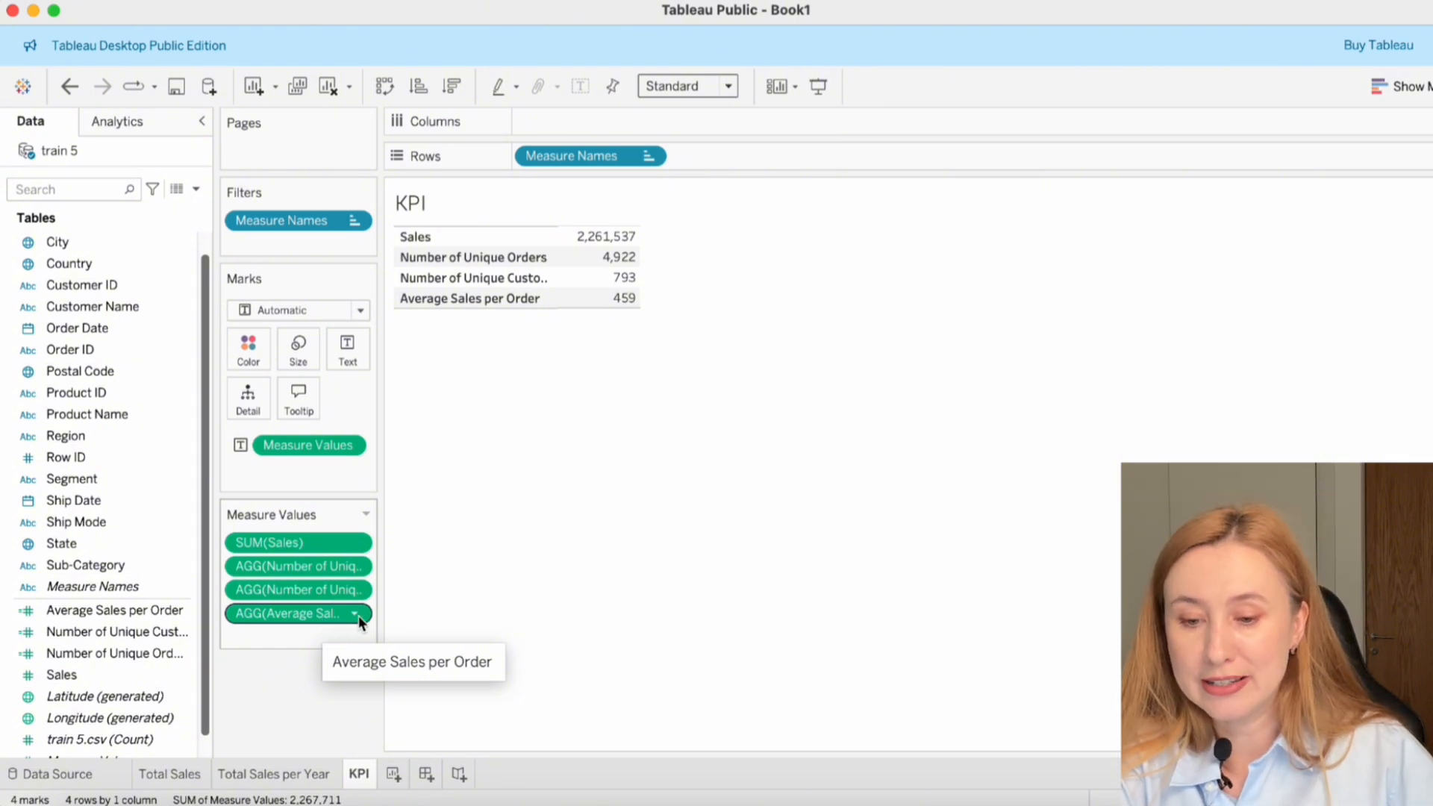
- Format the Average Sales per Order measure as Currency (Standard) with the English (Australia) locale
{"action": "left_click", "coordinate": [355, 614]}
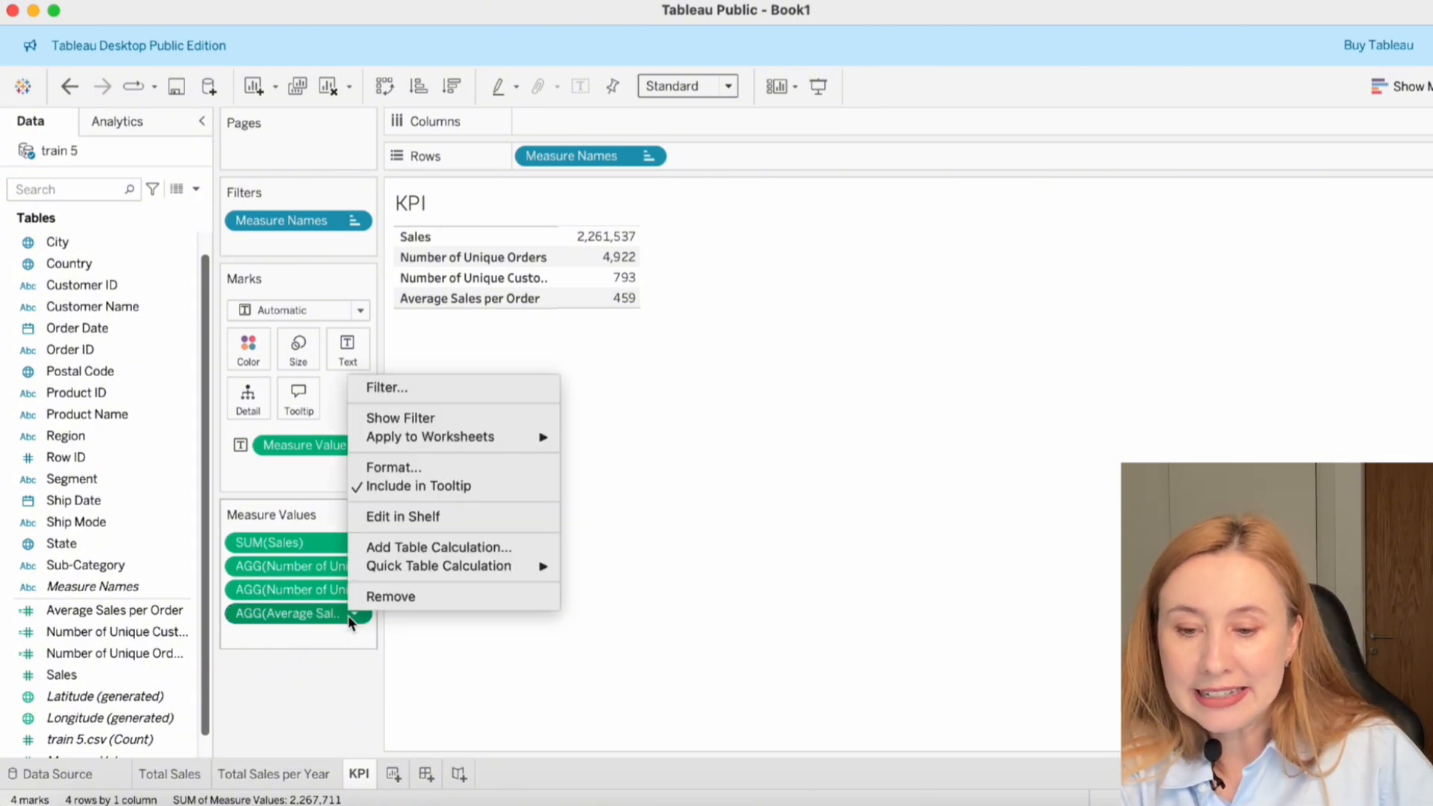
{"action": "left_click", "coordinate": [380, 468]}
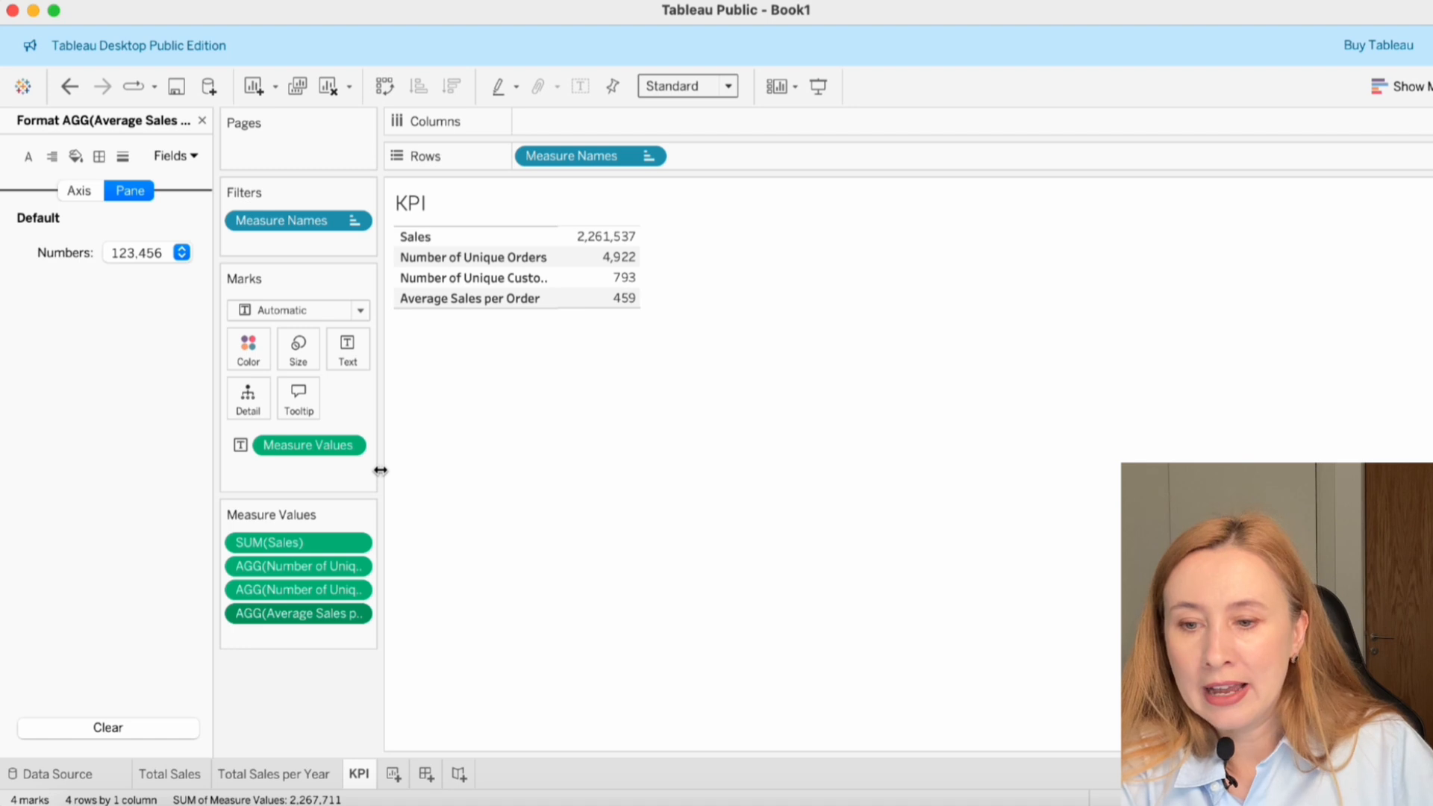
{"action": "left_click", "coordinate": [146, 255]}
{"action": "left_click", "coordinate": [176, 295]}
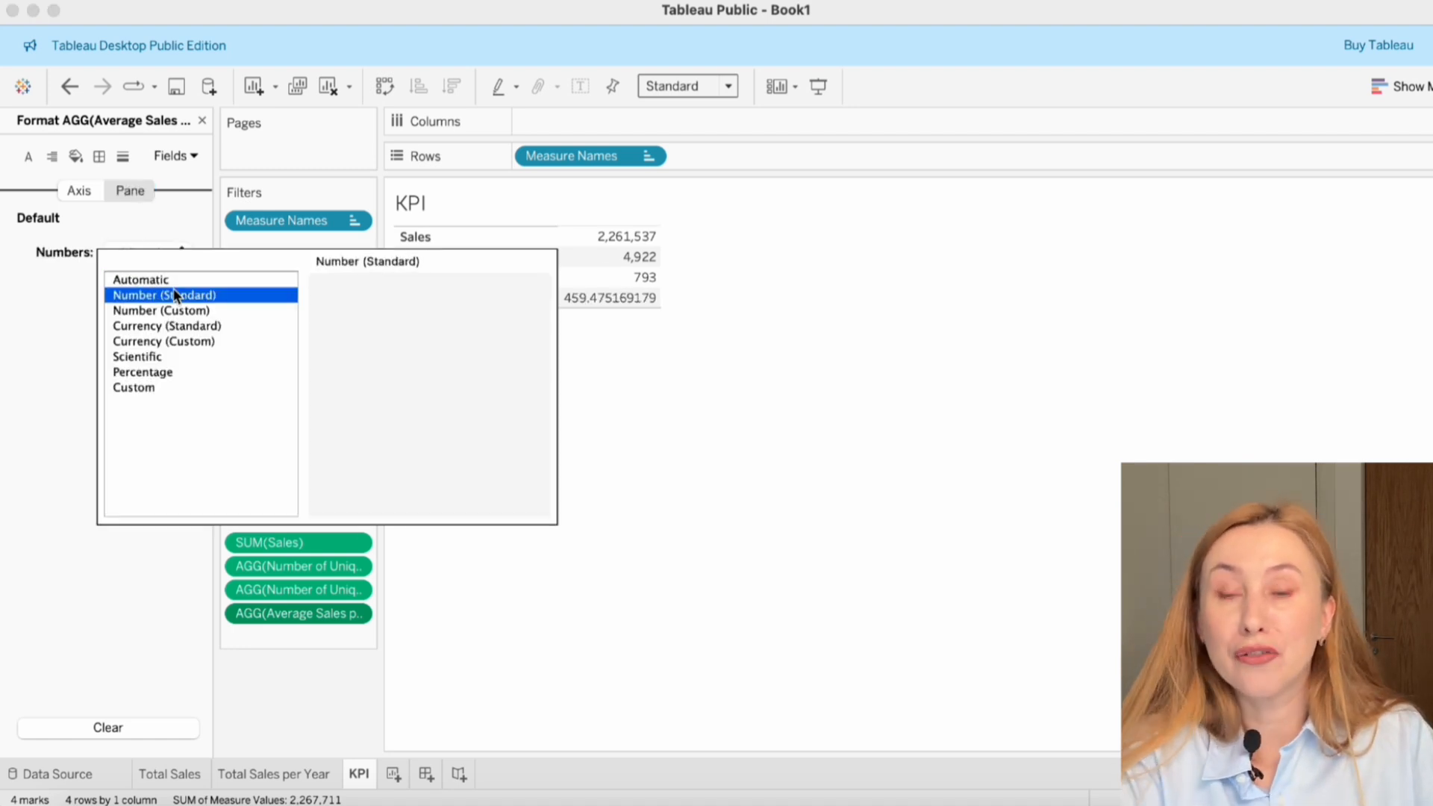
{"action": "left_click", "coordinate": [207, 310]}
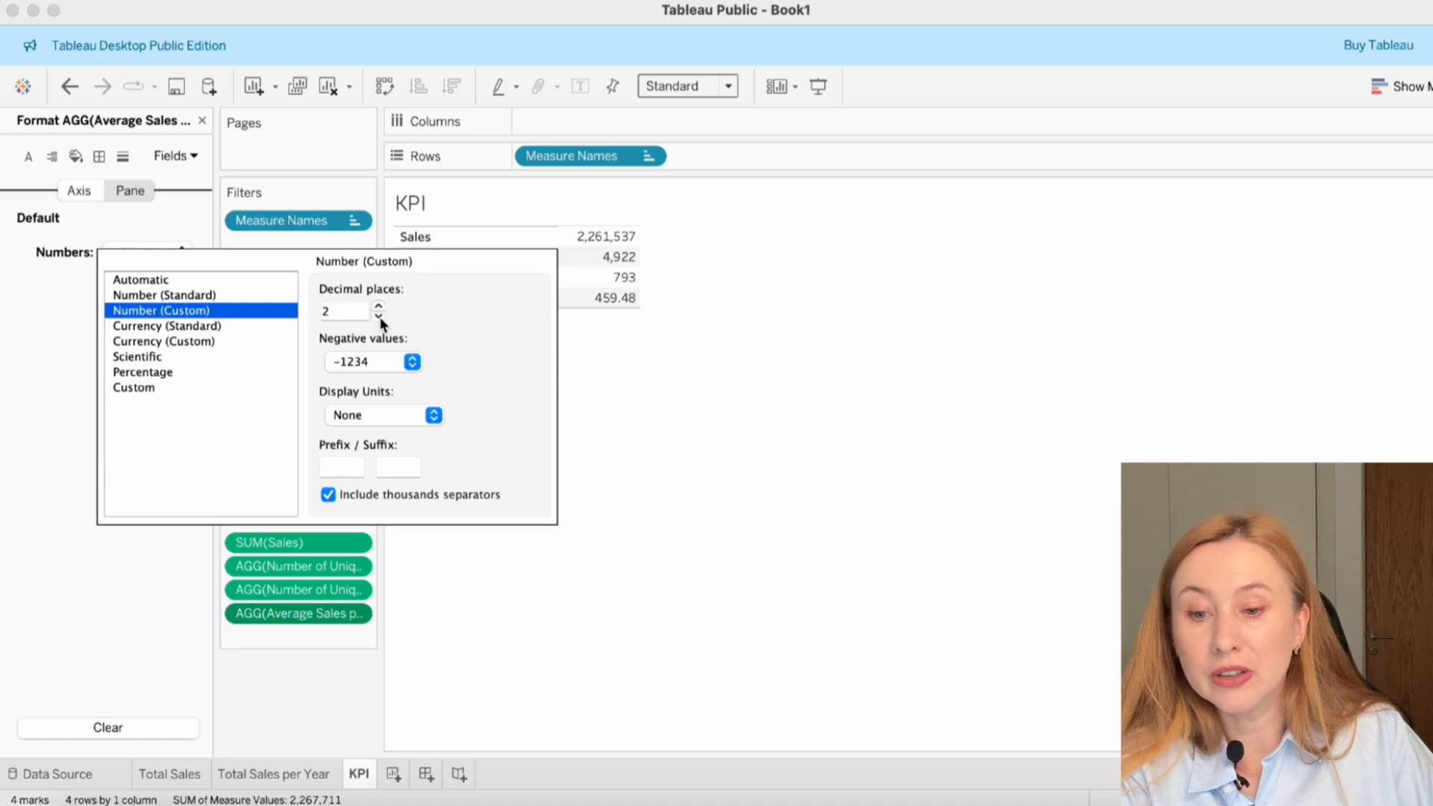
{"action": "left_click", "coordinate": [158, 328]}
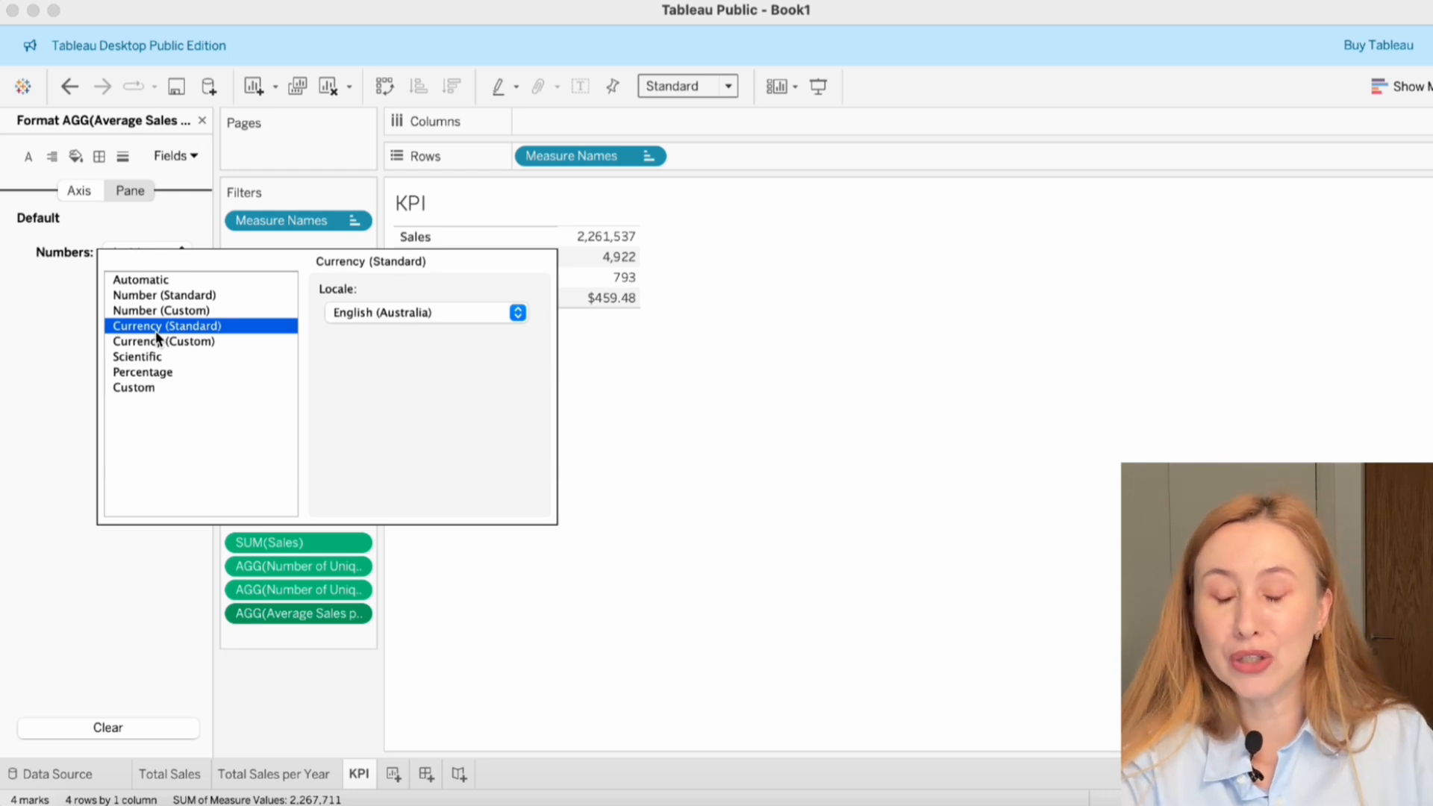
{"action": "left_click", "coordinate": [637, 400]}
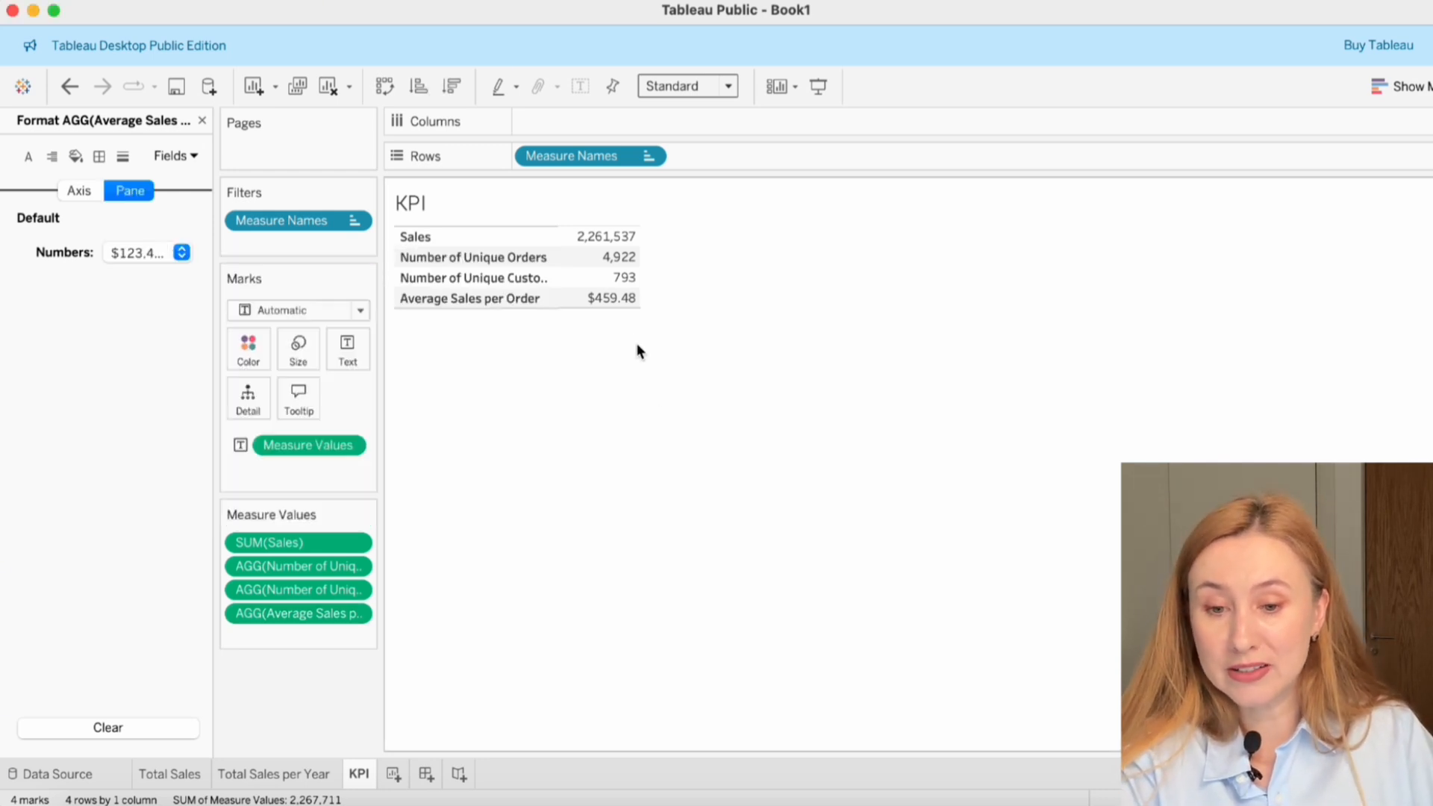
- Format the Sales measure on the KPI sheet as Currency (Standard)
{"action": "left_click", "coordinate": [357, 543]}
{"action": "left_click", "coordinate": [470, 343]}
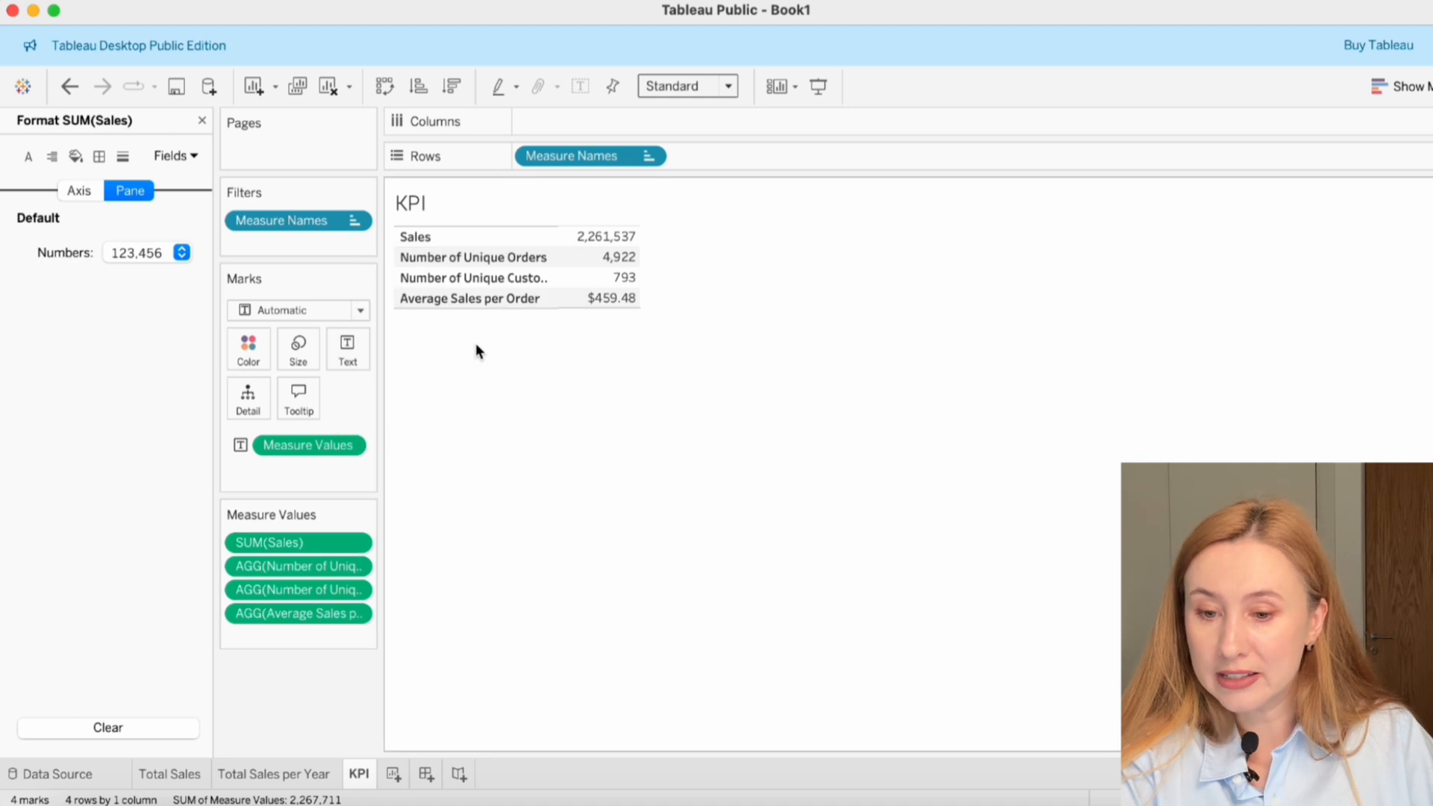
{"action": "left_click", "coordinate": [166, 255]}
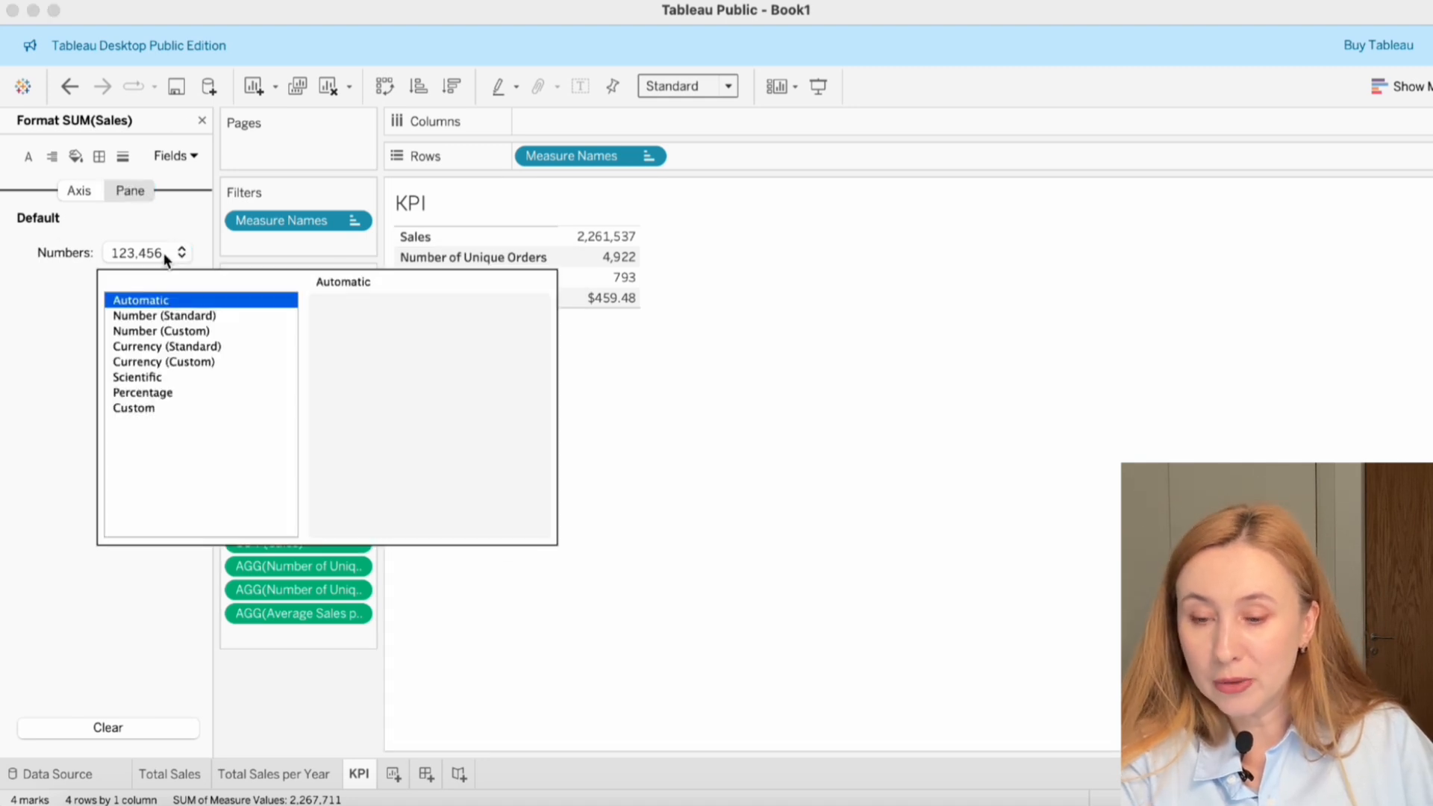
{"action": "left_click", "coordinate": [199, 346]}
{"action": "left_click", "coordinate": [775, 391]}
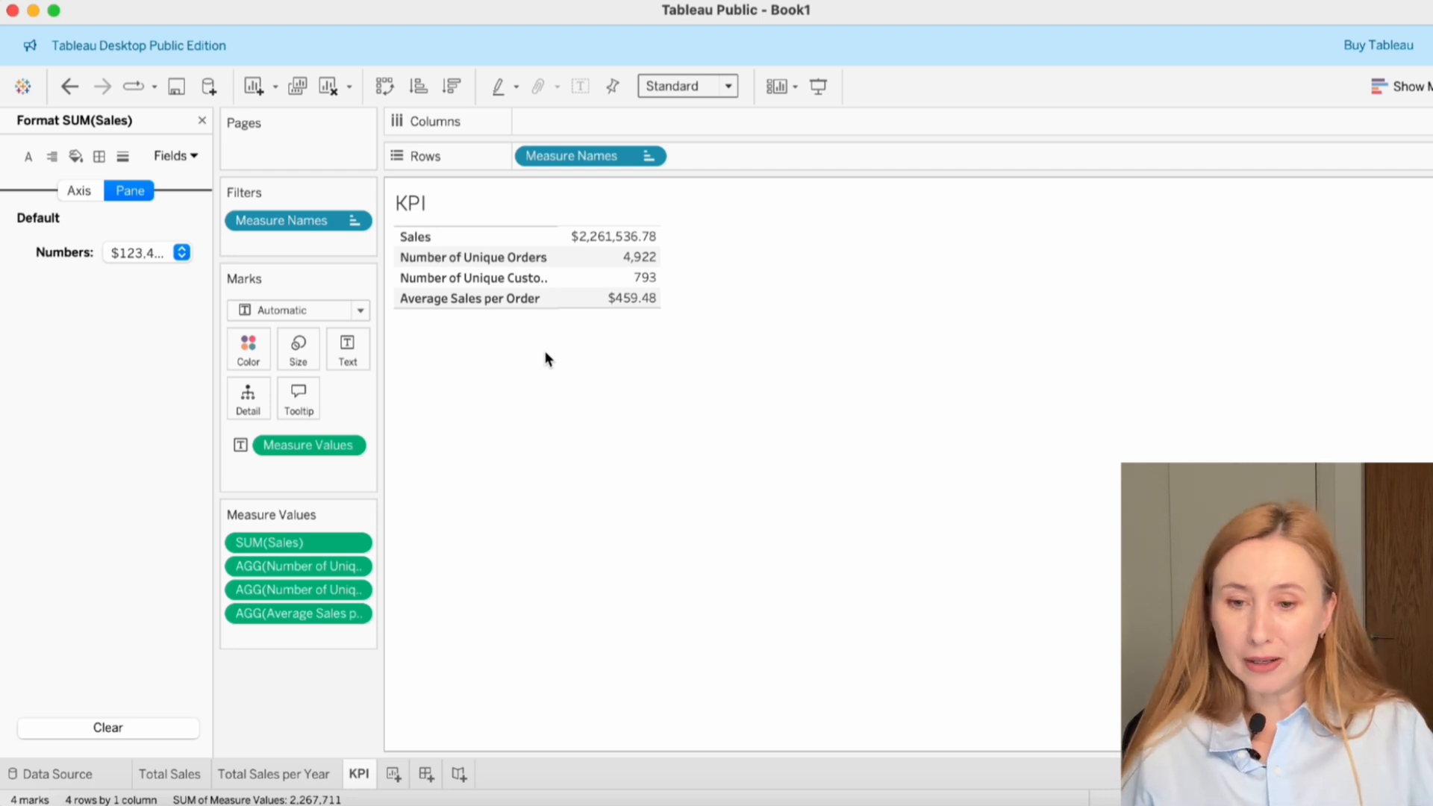
- Check the Excel KPI card layout, move Measure Names from Rows to Columns, and open the alias of the Number of Unique Orders header
{"action": "key", "text": "super+Tab"}
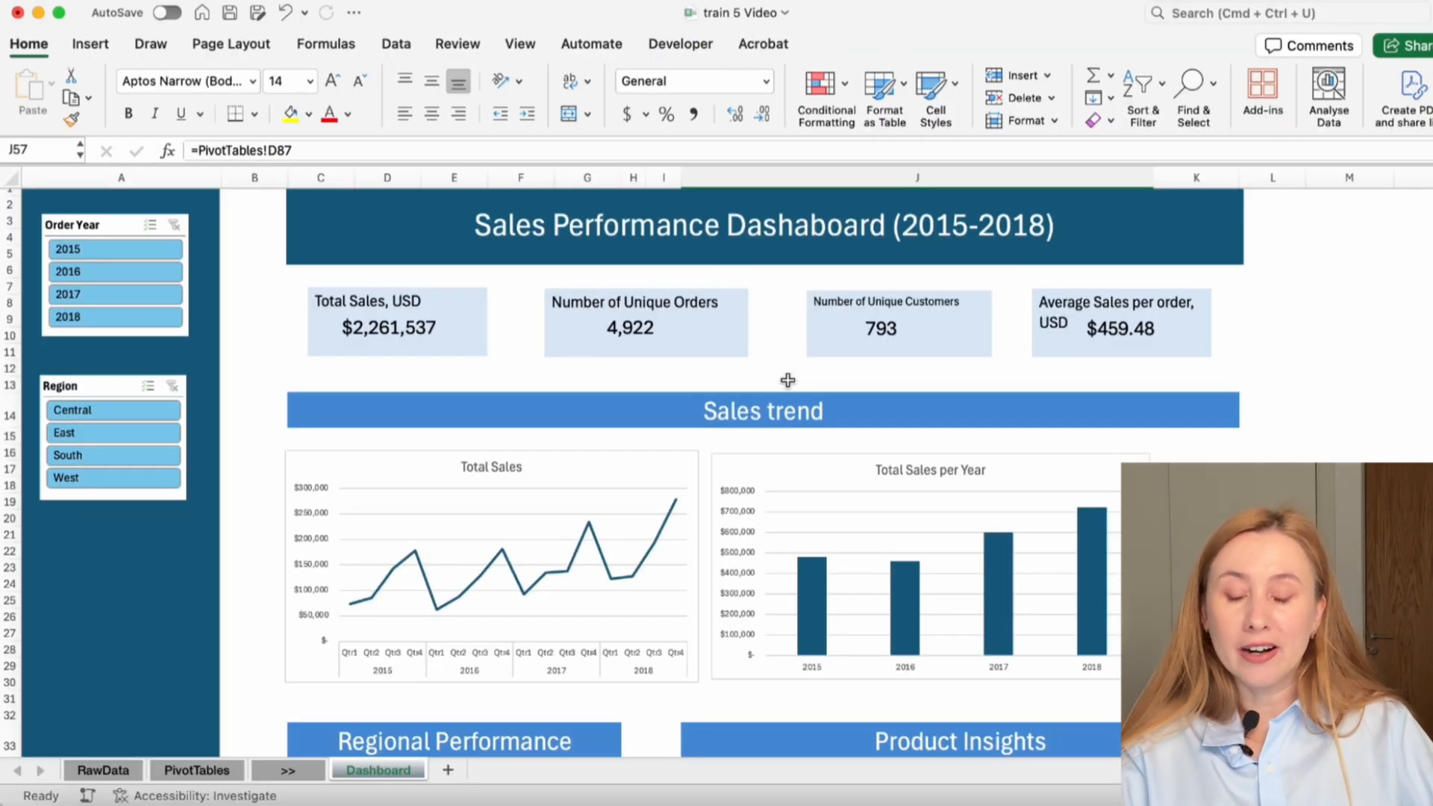
{"action": "key", "text": "super+Tab"}
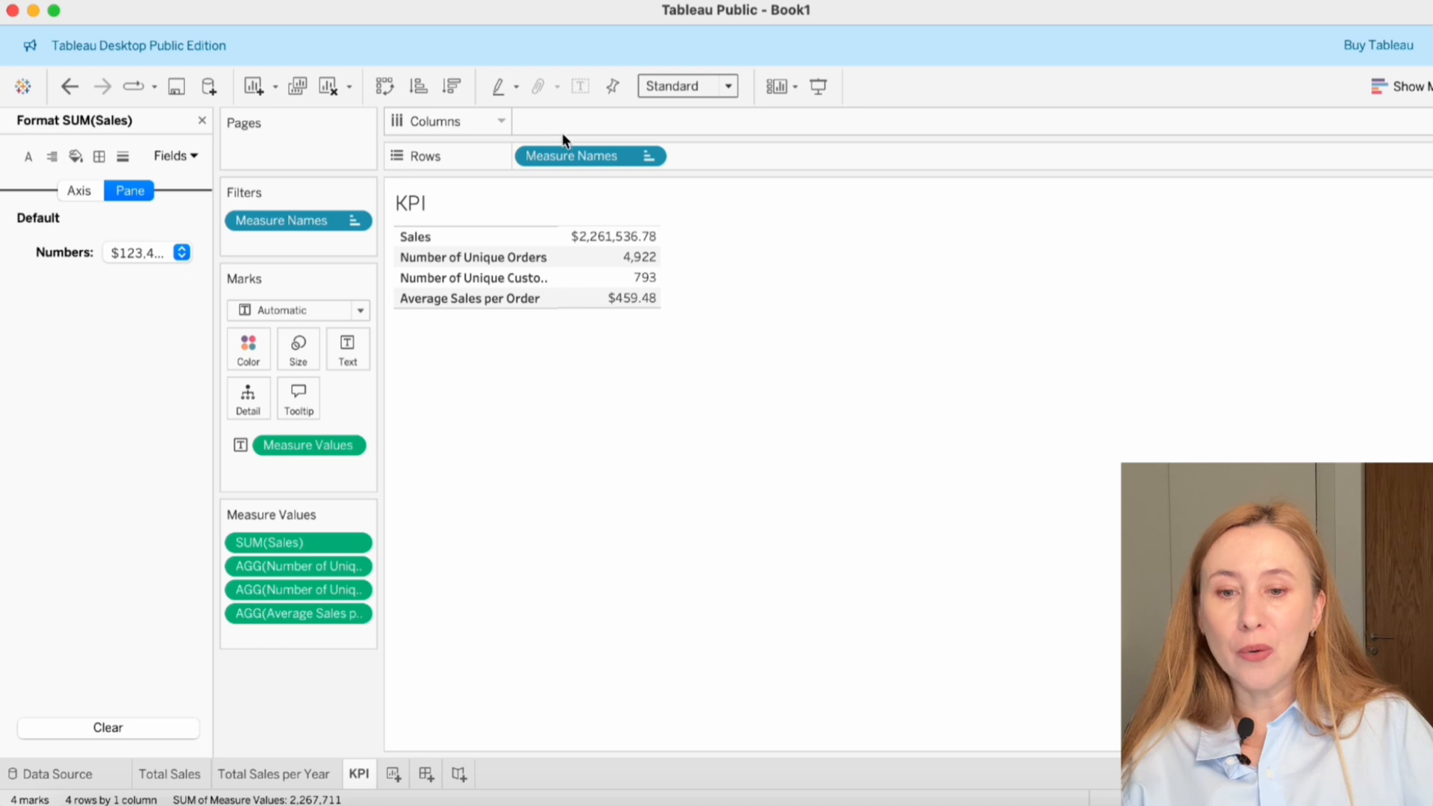
{"action": "left_click_drag", "start_coordinate": [567, 160], "coordinate": [582, 126]}
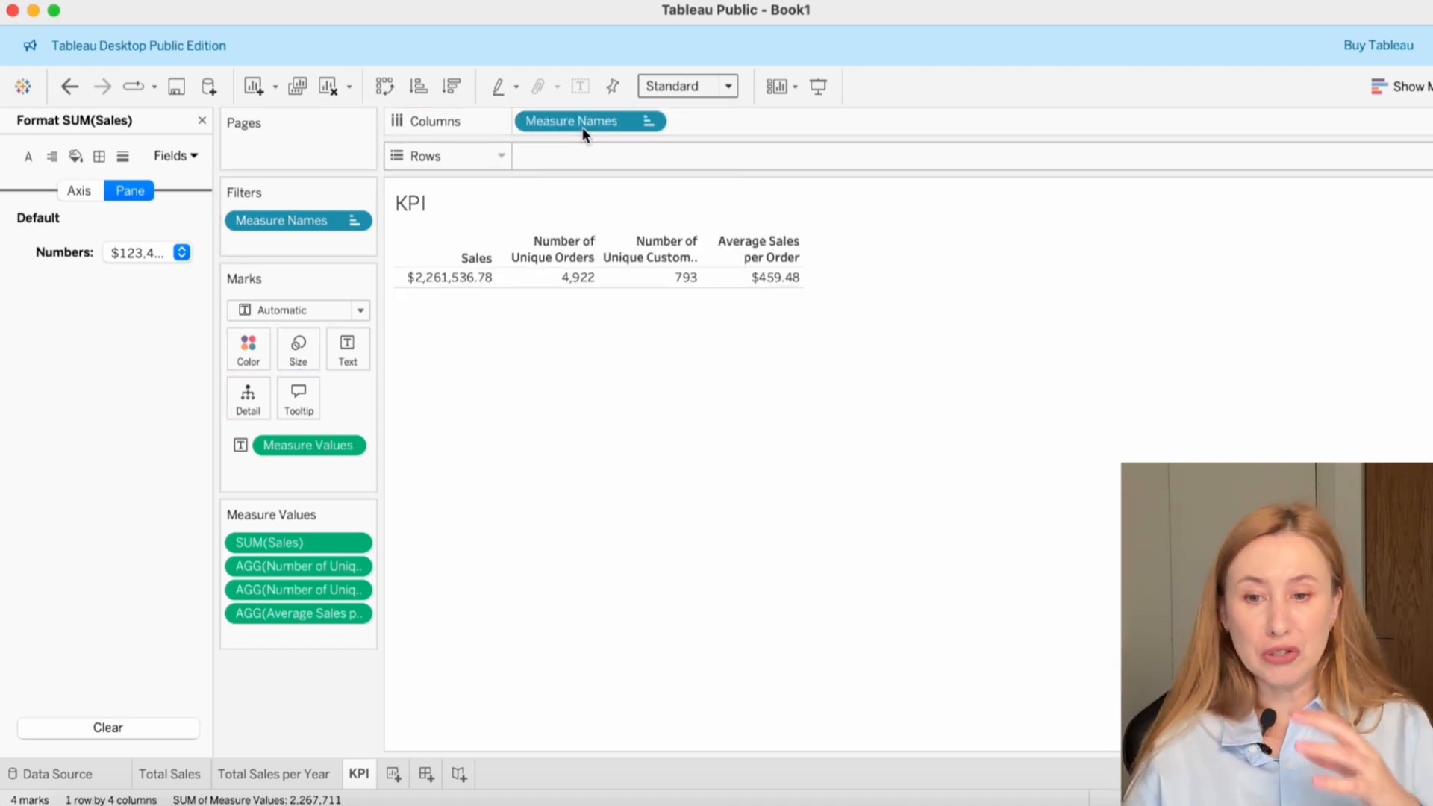
{"action": "right_click", "coordinate": [587, 260]}
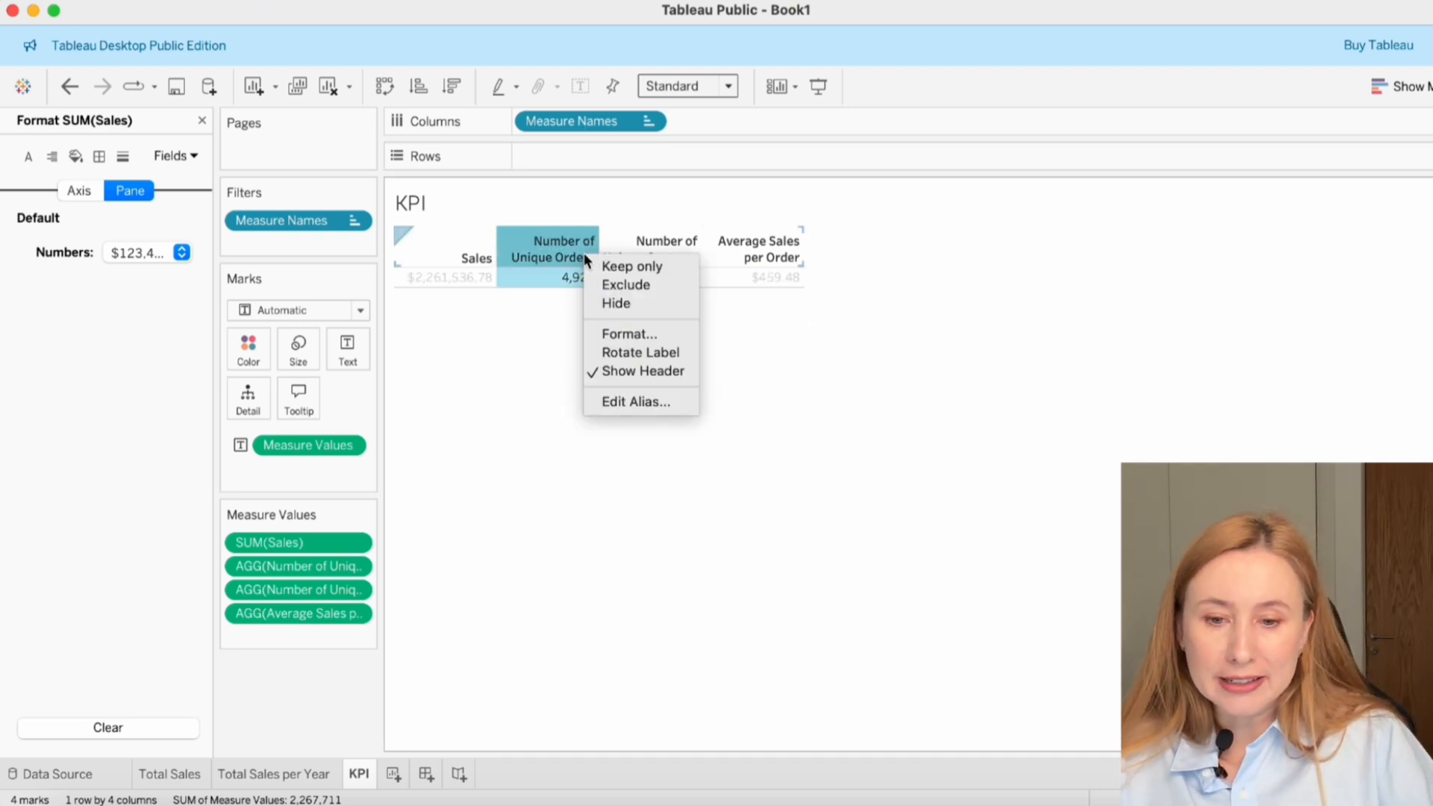
{"action": "left_click", "coordinate": [627, 401]}
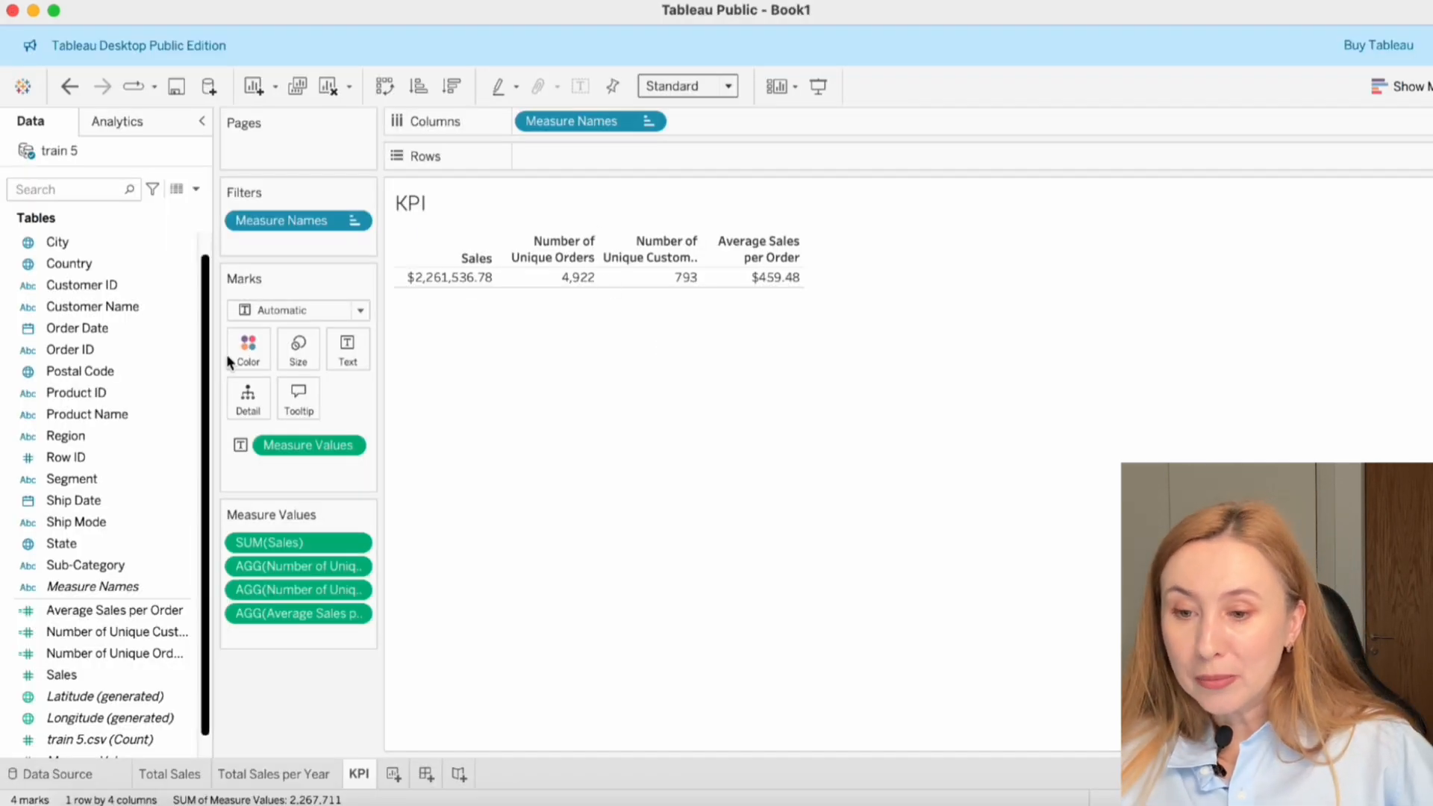
- Filter the KPI sheet by Order Date years with all years included, and show the filter on the sheet
{"action": "left_click", "coordinate": [121, 328]}
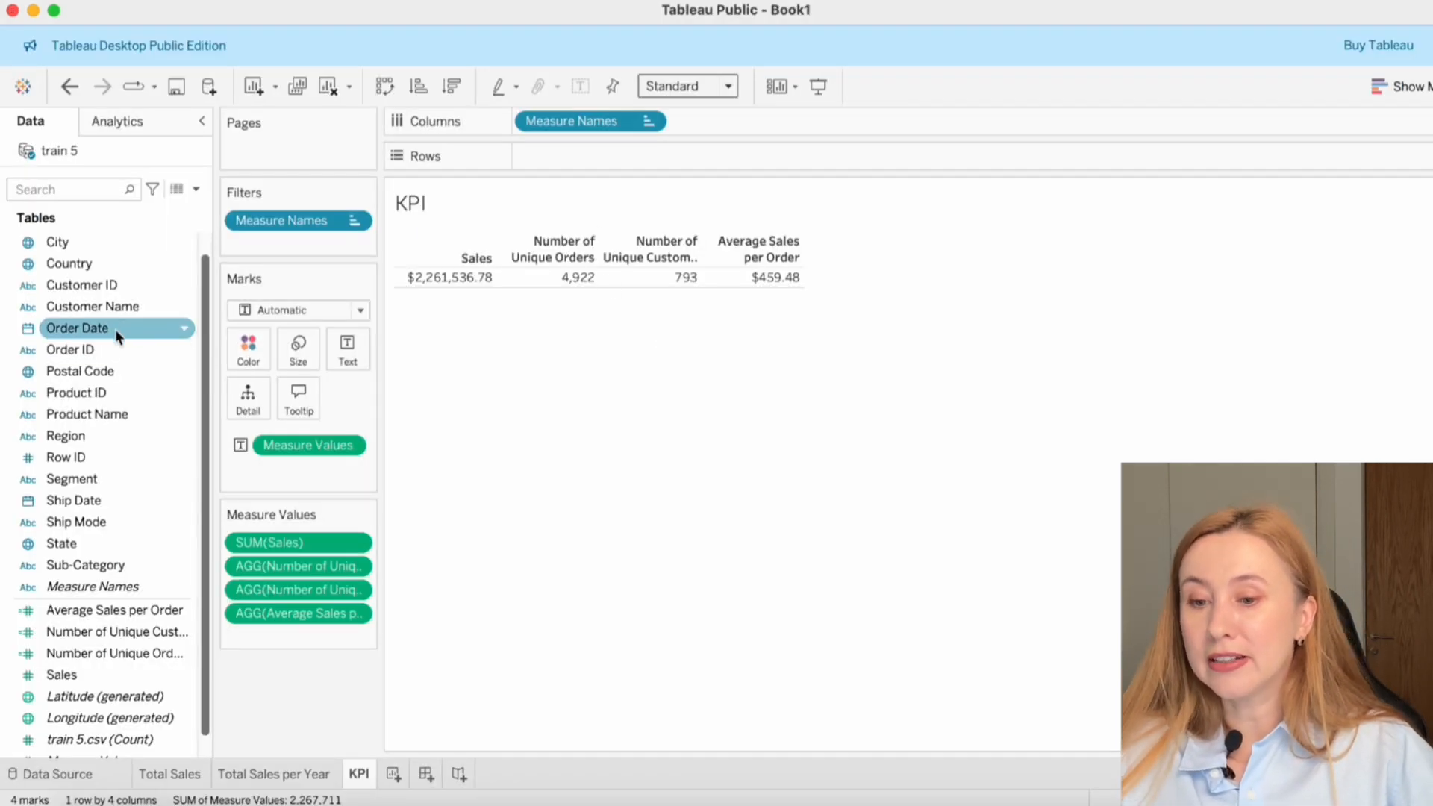
{"action": "left_click_drag", "start_coordinate": [97, 333], "coordinate": [294, 245]}
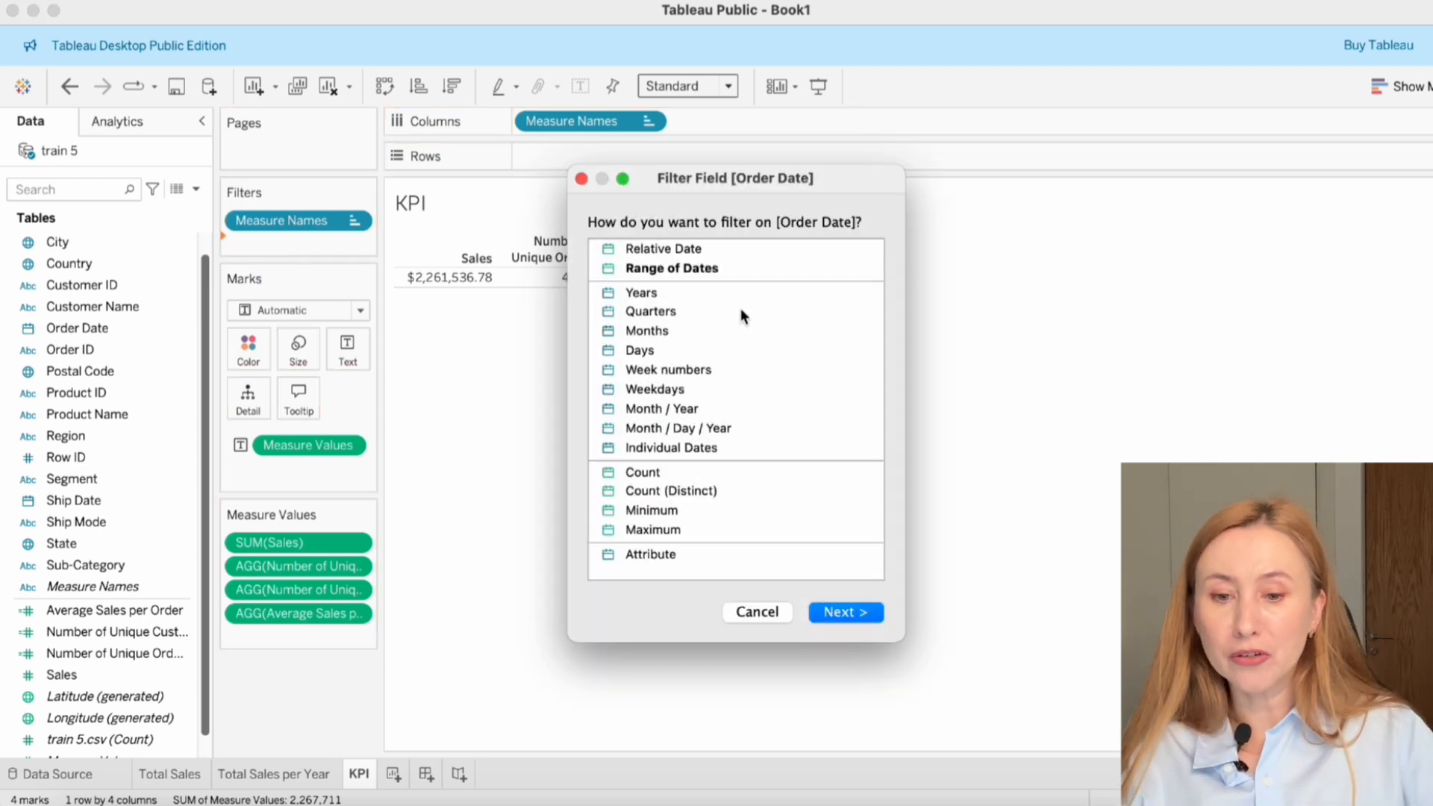
{"action": "left_click", "coordinate": [659, 297]}
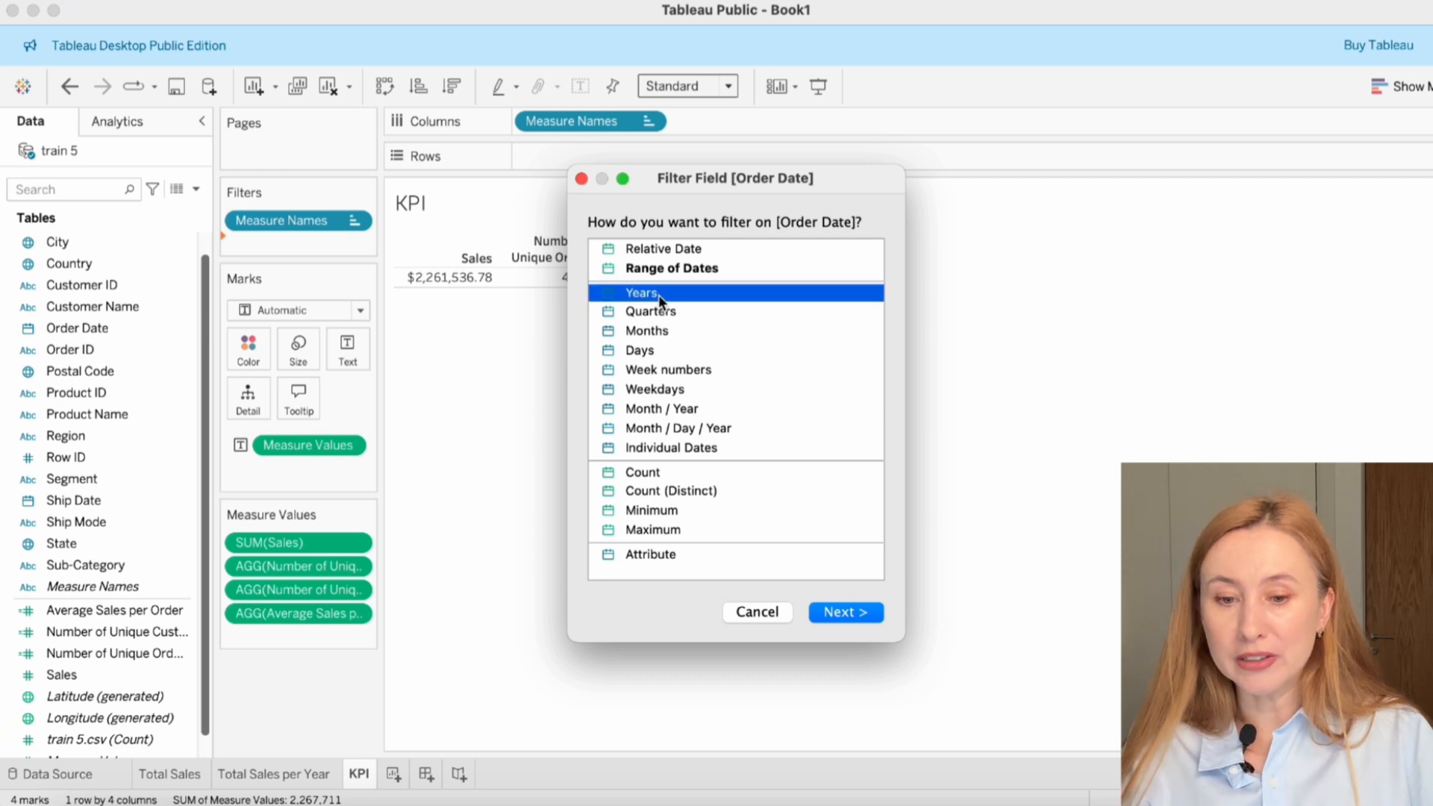
{"action": "left_click", "coordinate": [850, 610]}
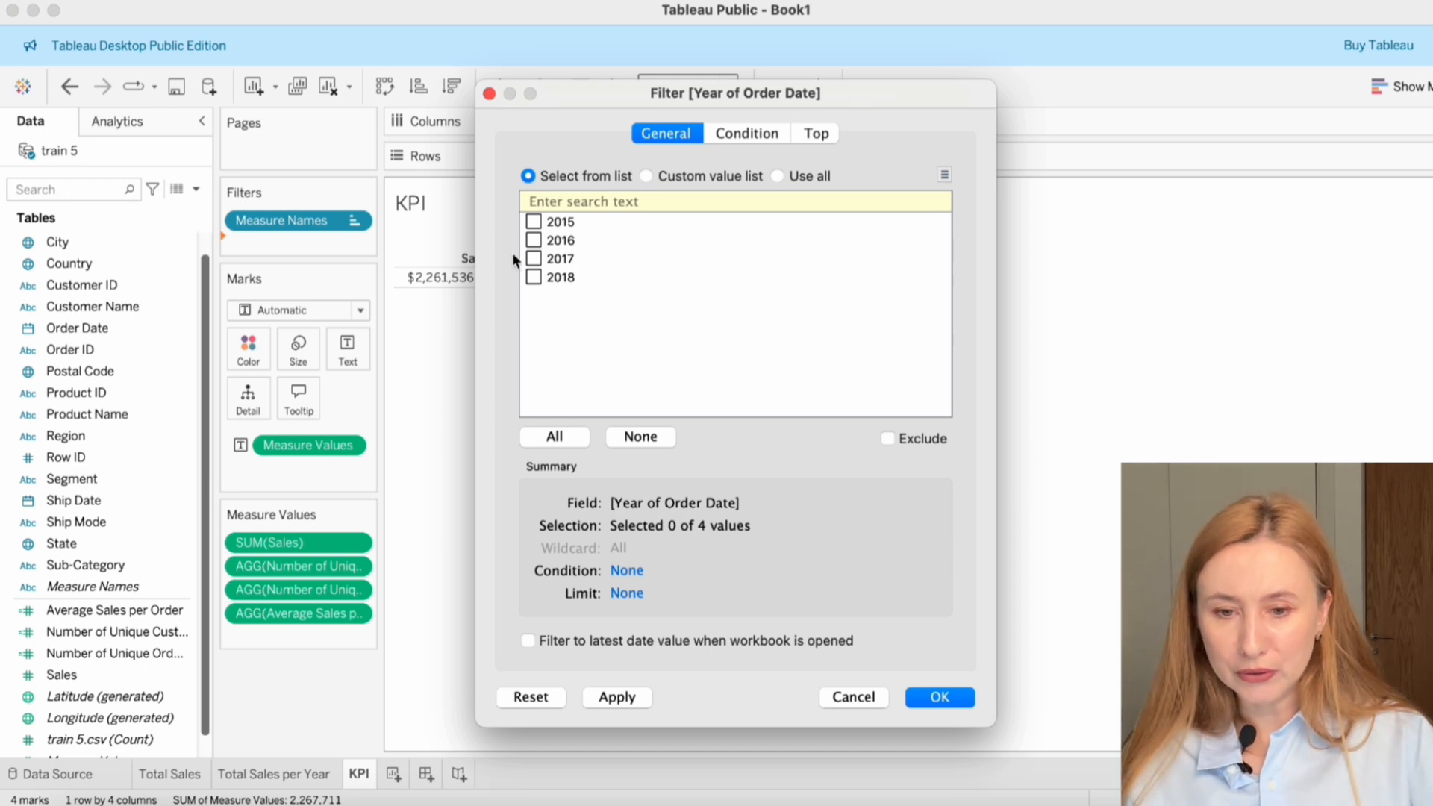
{"action": "left_click", "coordinate": [556, 437]}
{"action": "left_click", "coordinate": [939, 697]}
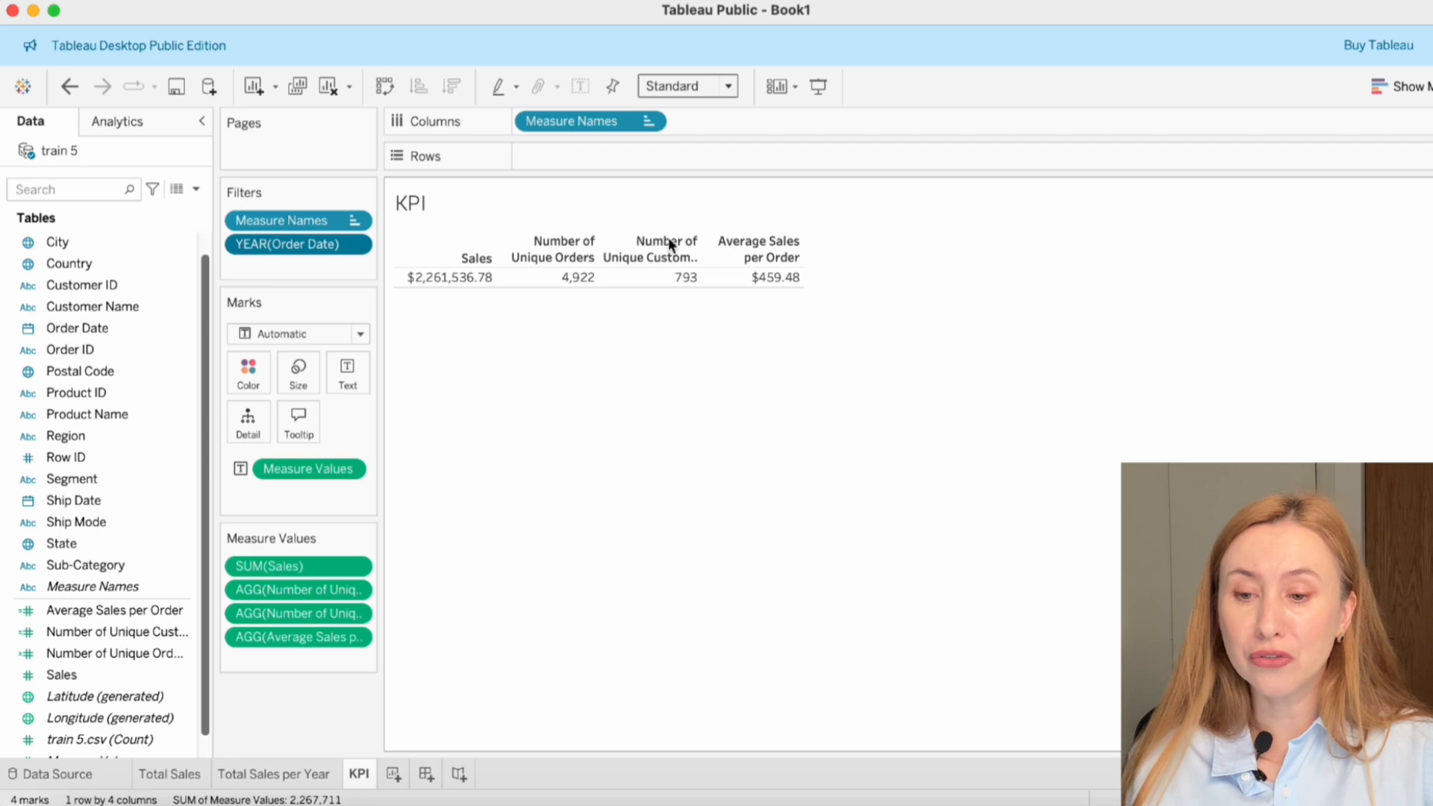
{"action": "right_click", "coordinate": [321, 246]}
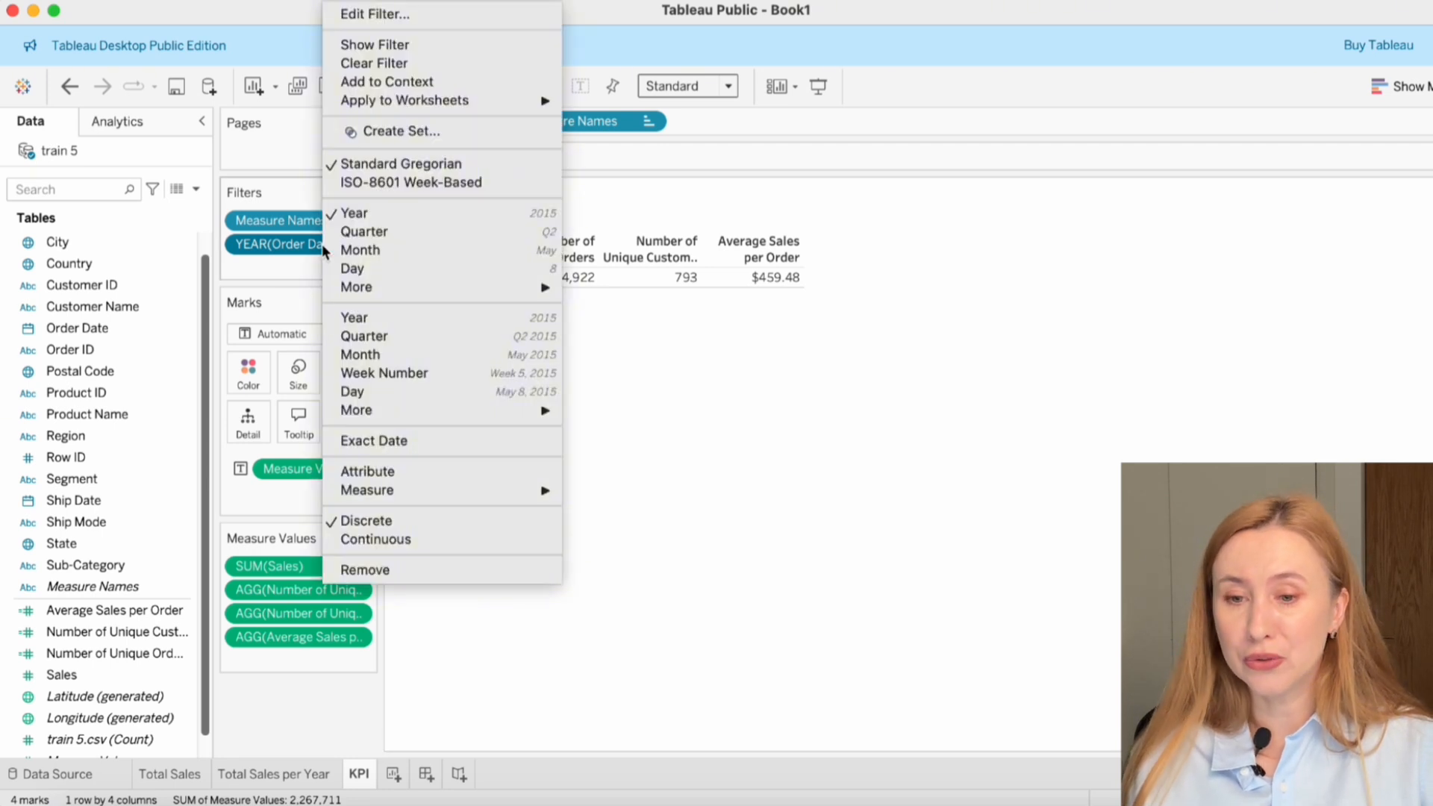
{"action": "left_click", "coordinate": [409, 48]}
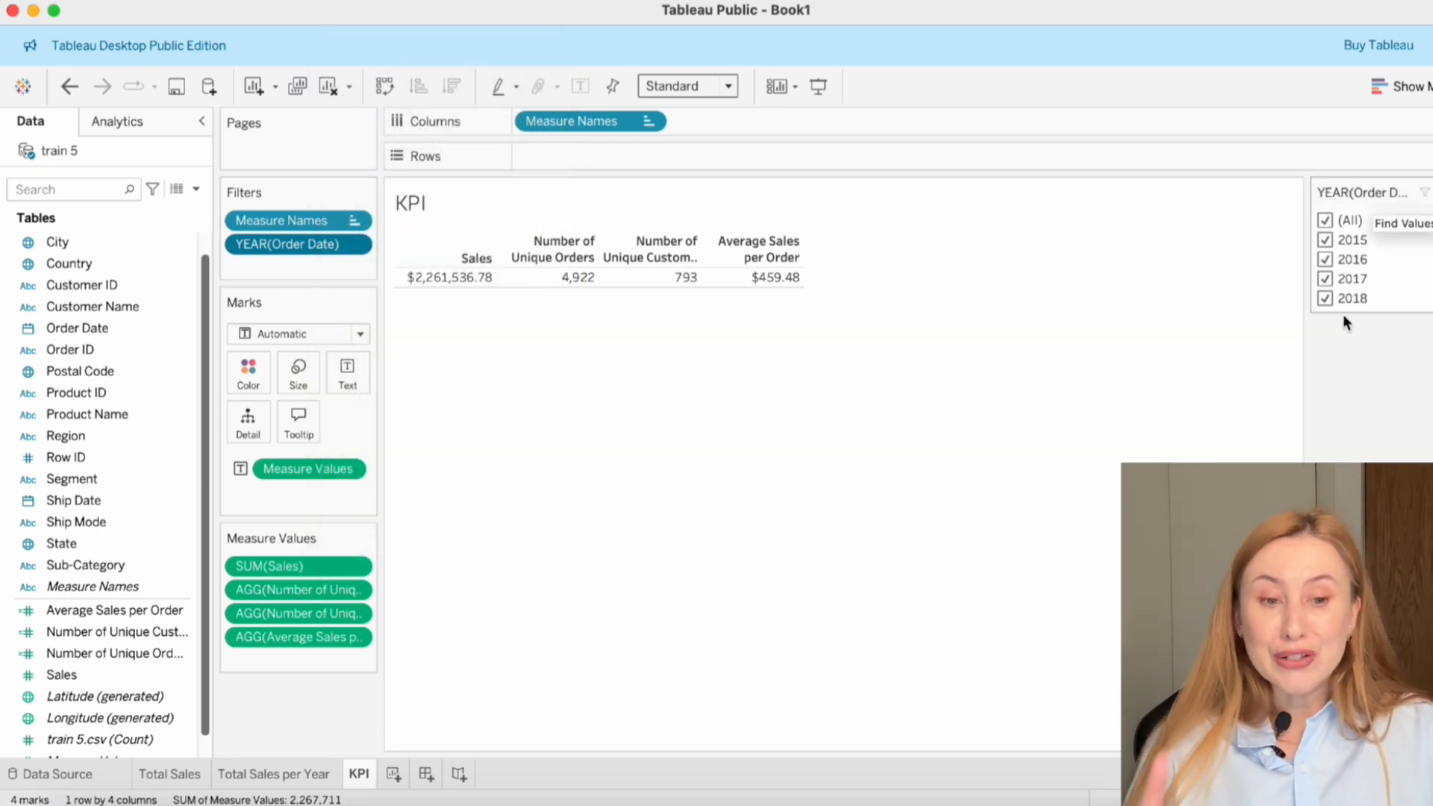
- Test the Order Date year filter by excluding 2015 and 2016, and reselect all years
{"action": "left_click", "coordinate": [1330, 239]}
{"action": "left_click", "coordinate": [1325, 261]}
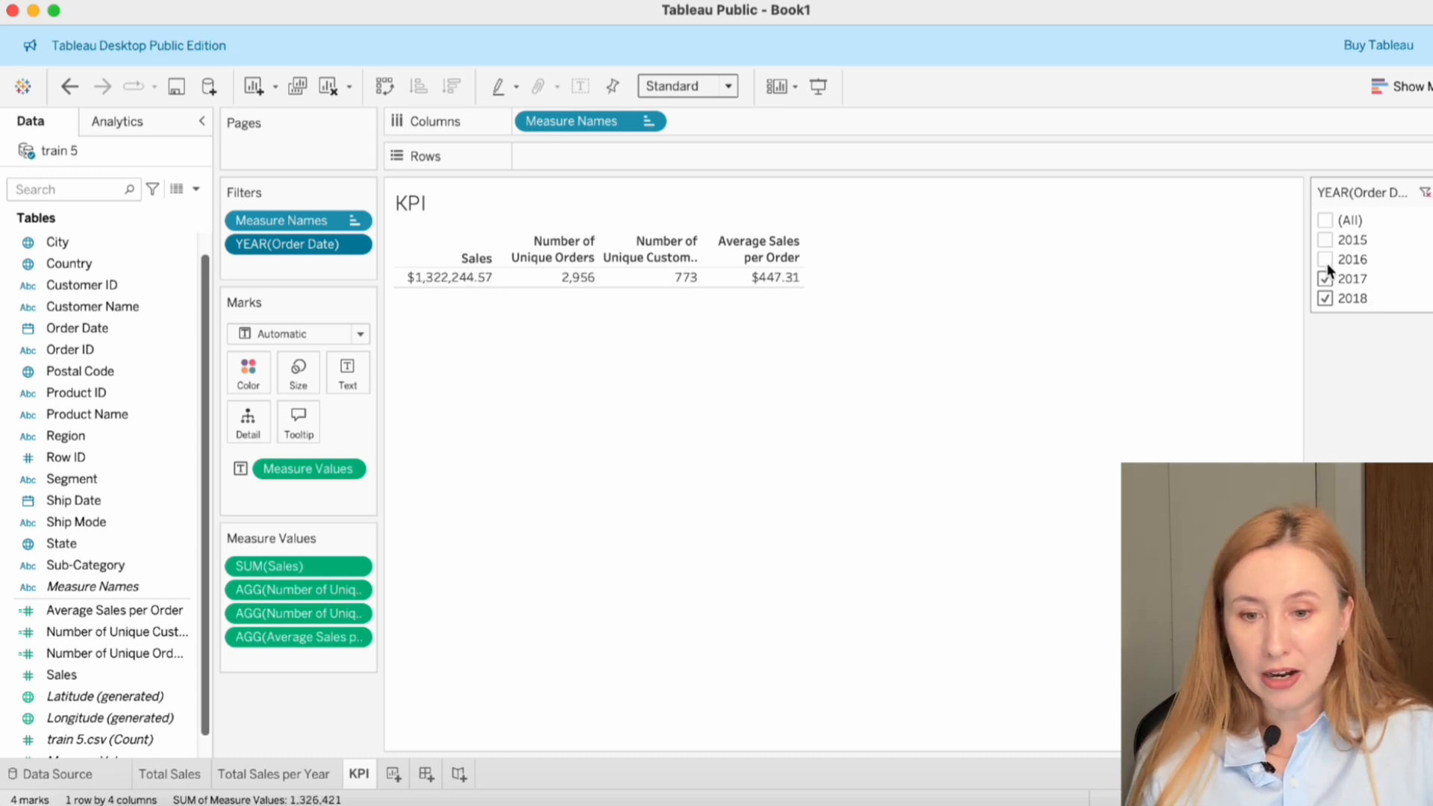
{"action": "left_click", "coordinate": [1327, 259]}
{"action": "left_click", "coordinate": [1334, 224]}
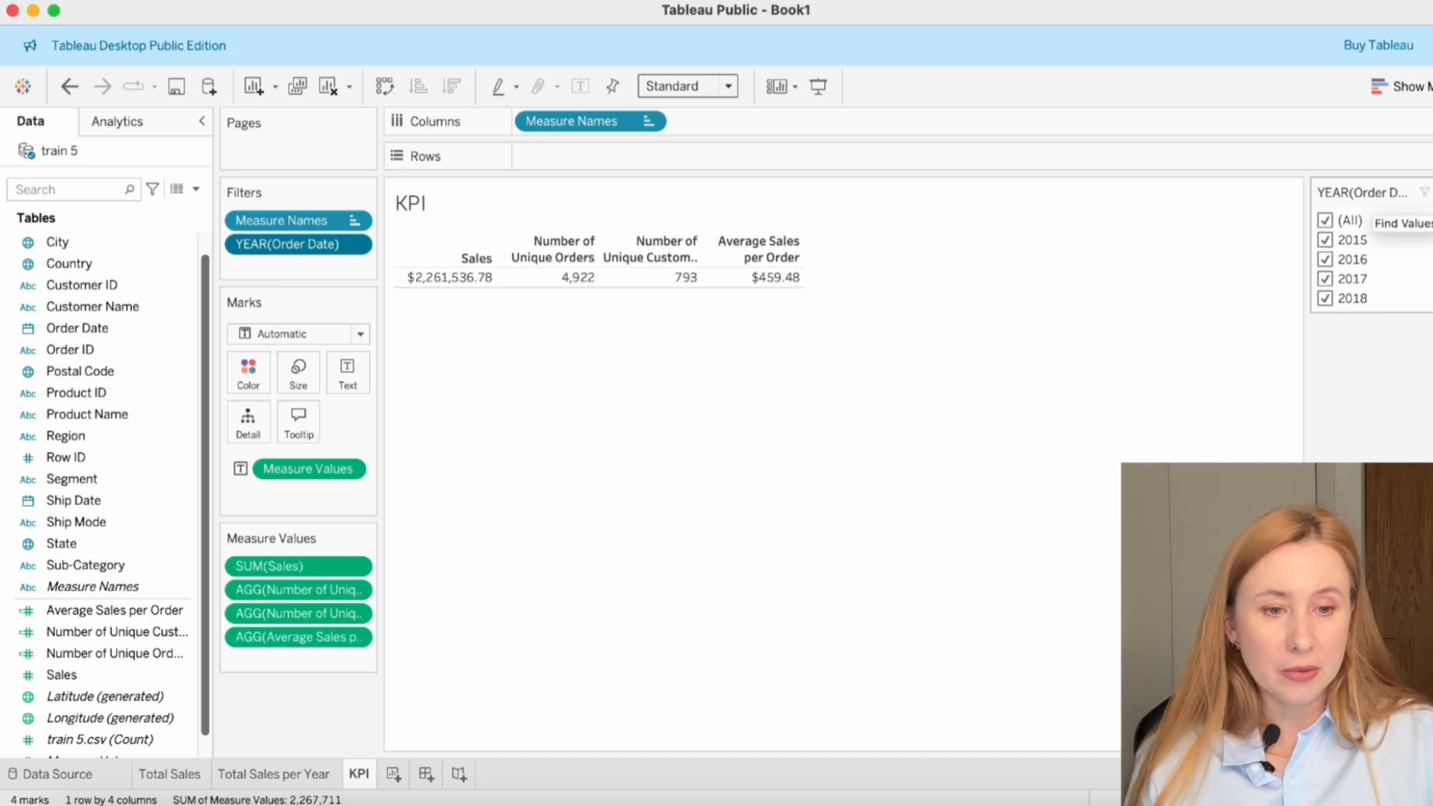
- Change the displayed Order Date year filter to the Multiple Values (dropdown) style
{"action": "left_click", "coordinate": [1416, 193]}
{"action": "left_click", "coordinate": [1134, 343]}
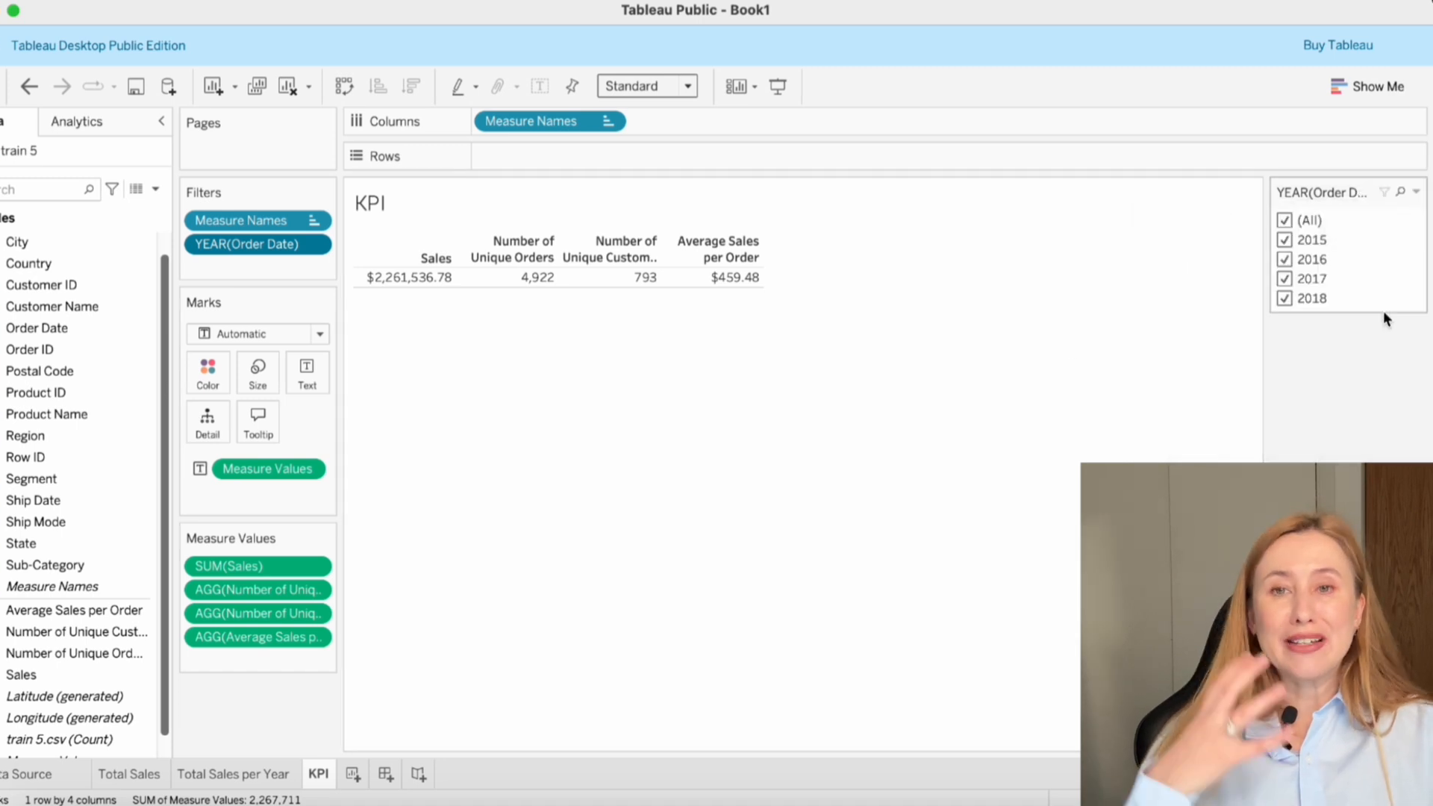
{"action": "left_click", "coordinate": [1416, 192]}
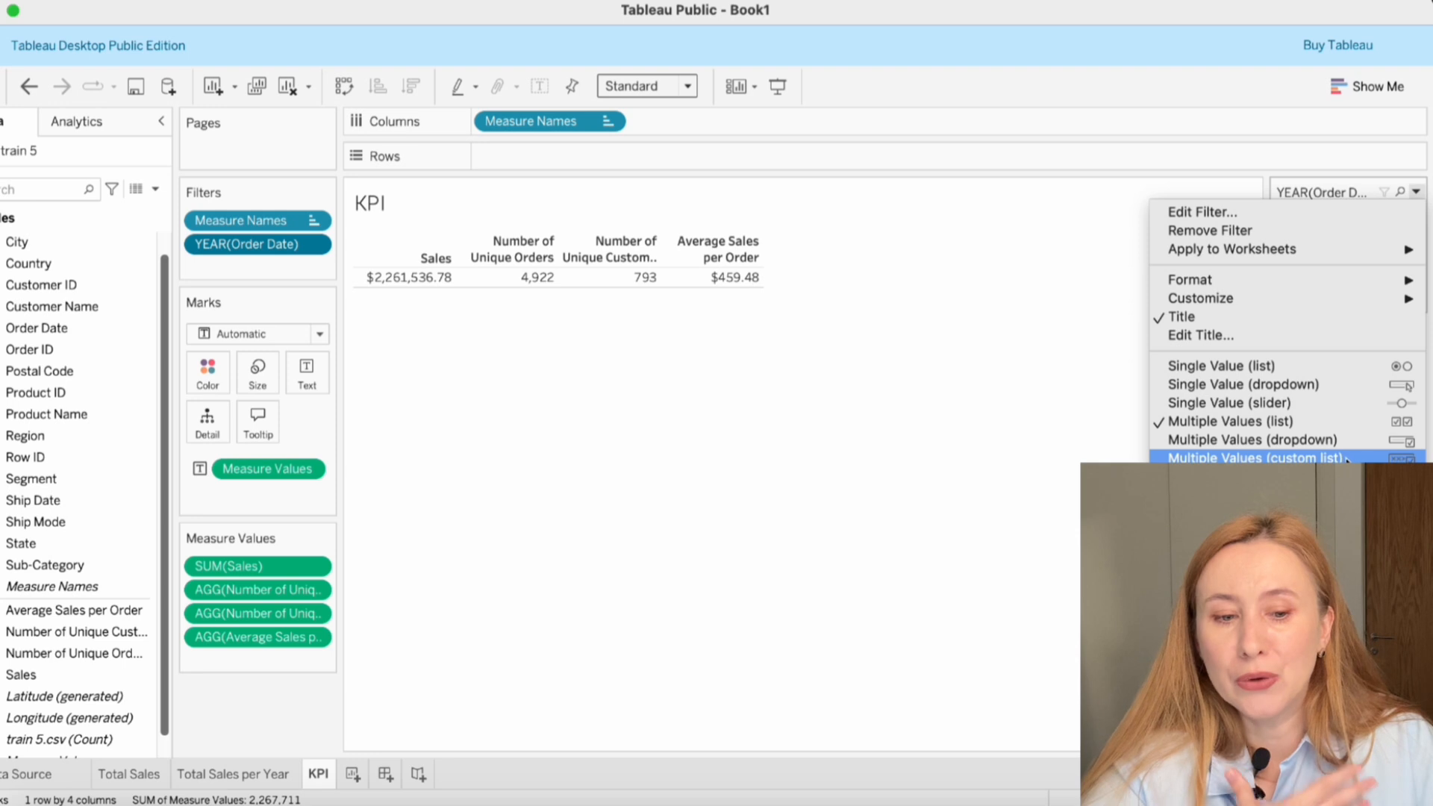
{"action": "left_click", "coordinate": [1322, 441]}
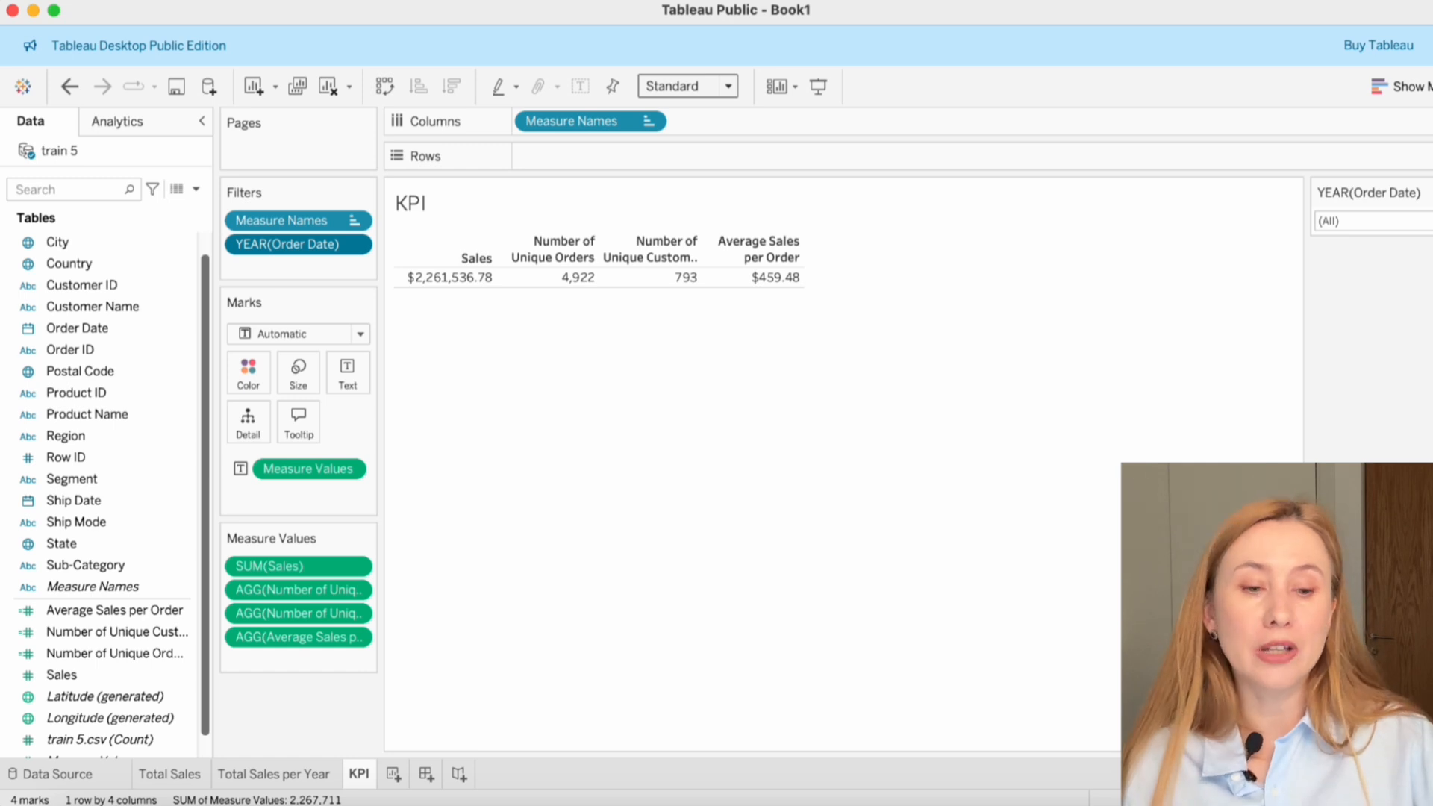
- Check the slicers in the Excel dashboard and add a Region filter with all regions included to the Tableau KPI sheet
{"action": "key", "text": "super+Tab"}
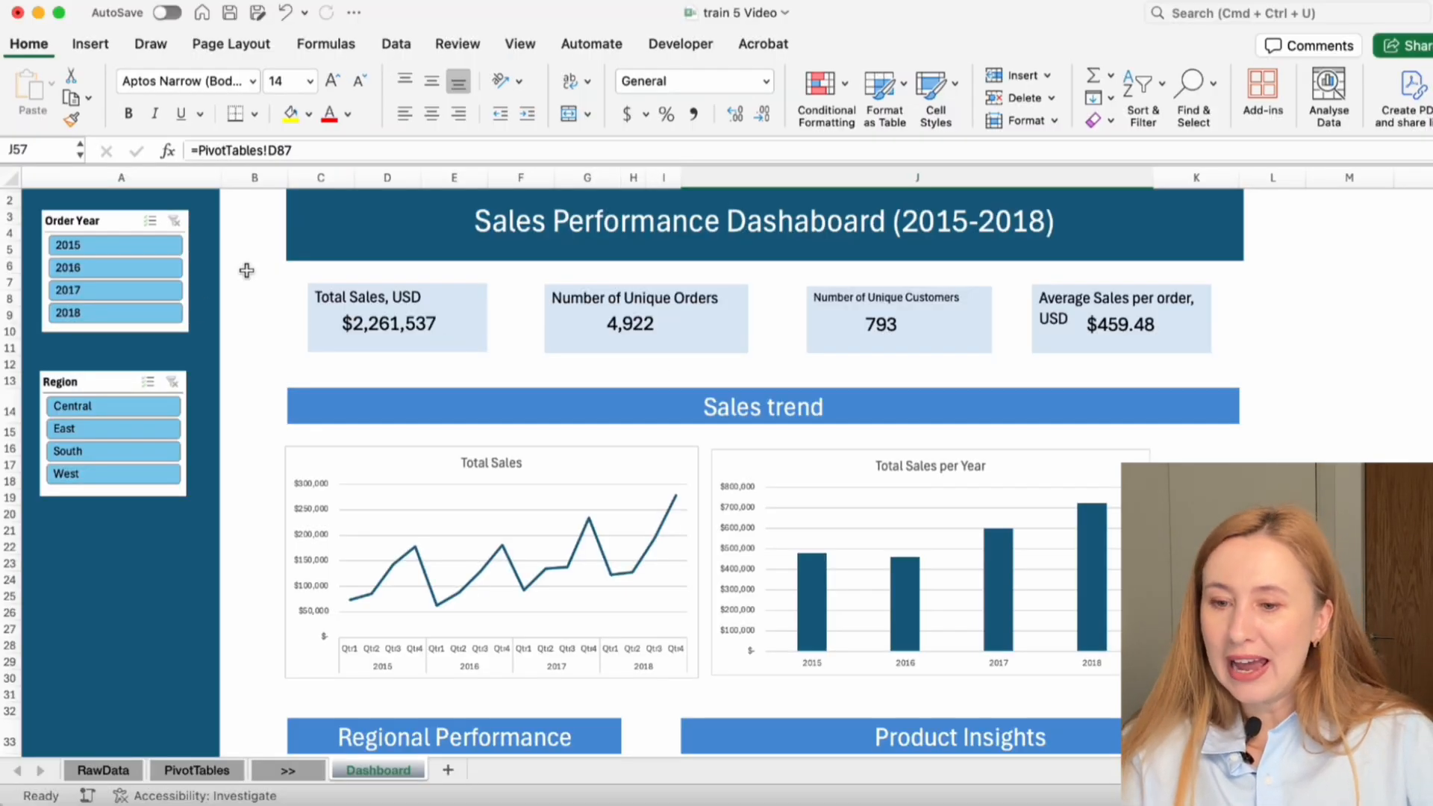
{"action": "key", "text": "super+Tab"}
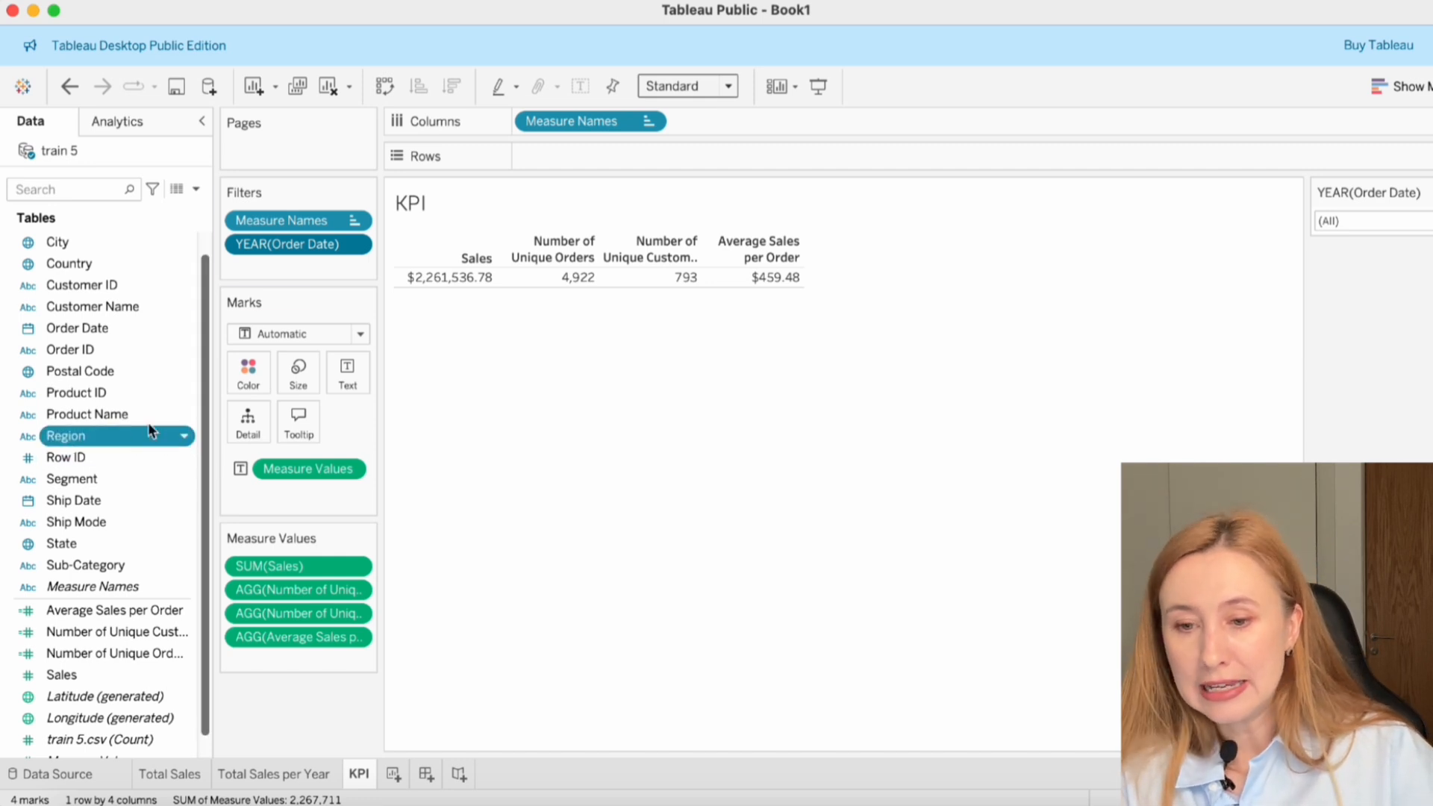
{"action": "left_click_drag", "start_coordinate": [151, 431], "coordinate": [318, 266]}
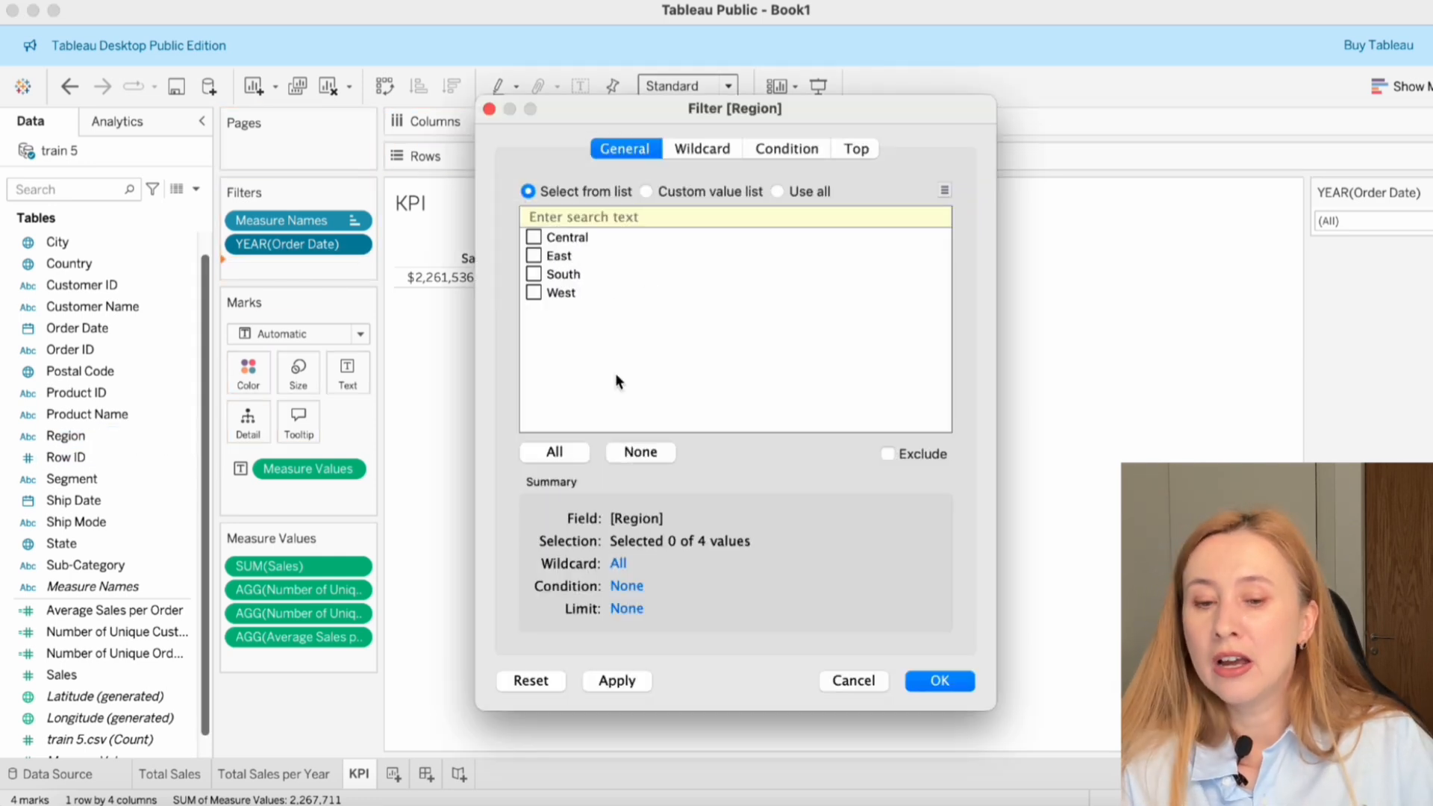
{"action": "left_click", "coordinate": [550, 452]}
{"action": "left_click", "coordinate": [940, 682]}
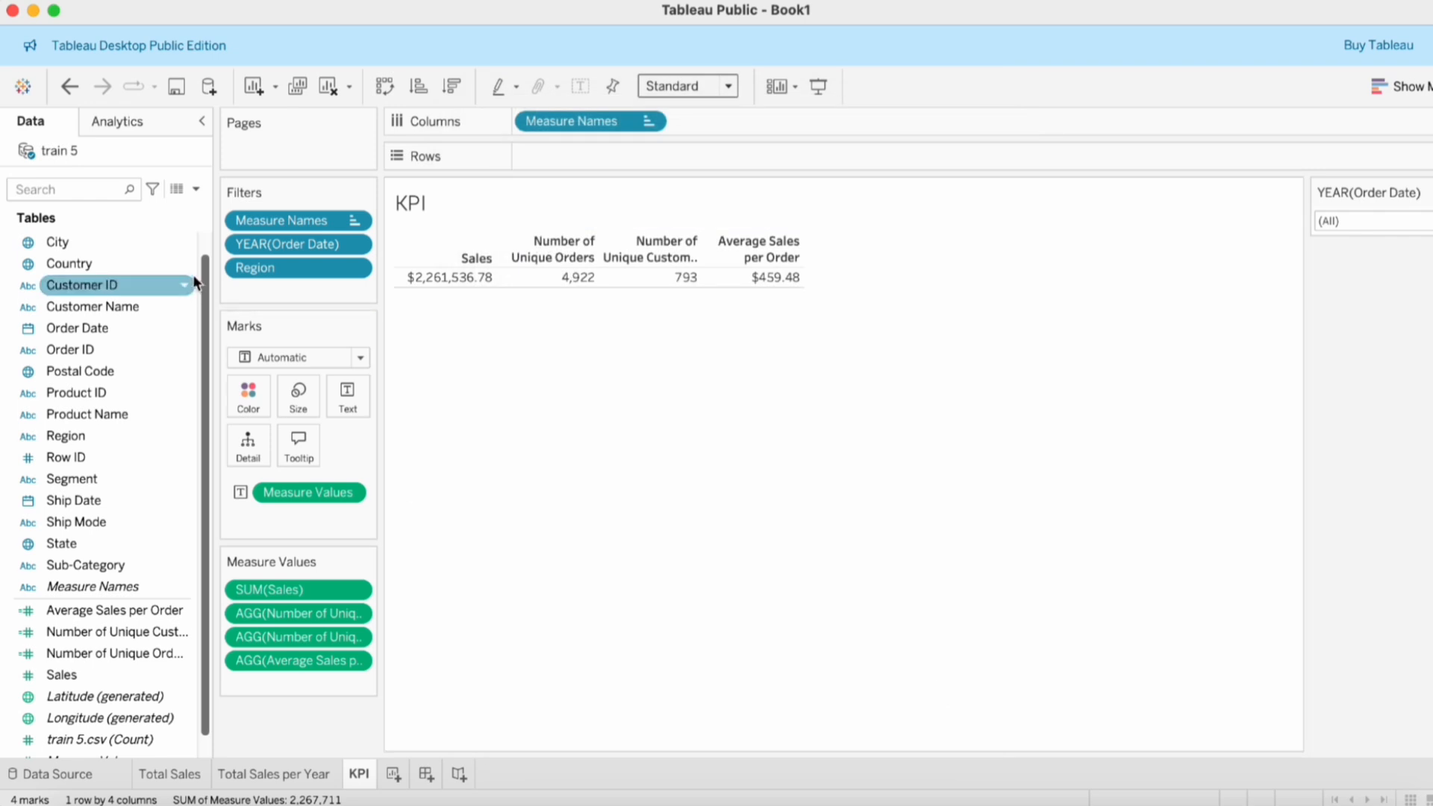
- Show the Region filter on the KPI sheet and set its style to Multiple Values (dropdown)
{"action": "right_click", "coordinate": [336, 268]}
{"action": "left_click", "coordinate": [384, 310]}
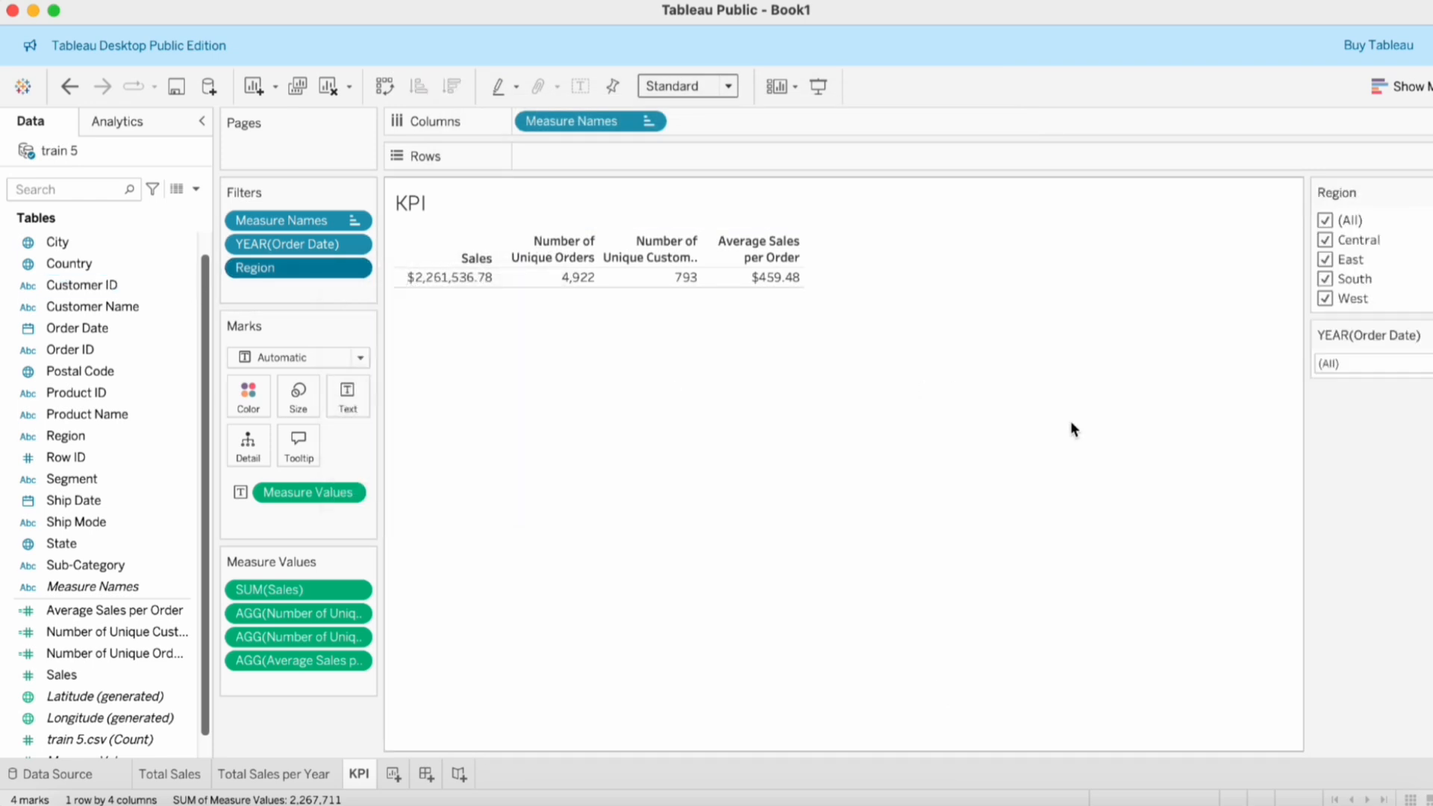
{"action": "left_click", "coordinate": [1424, 192]}
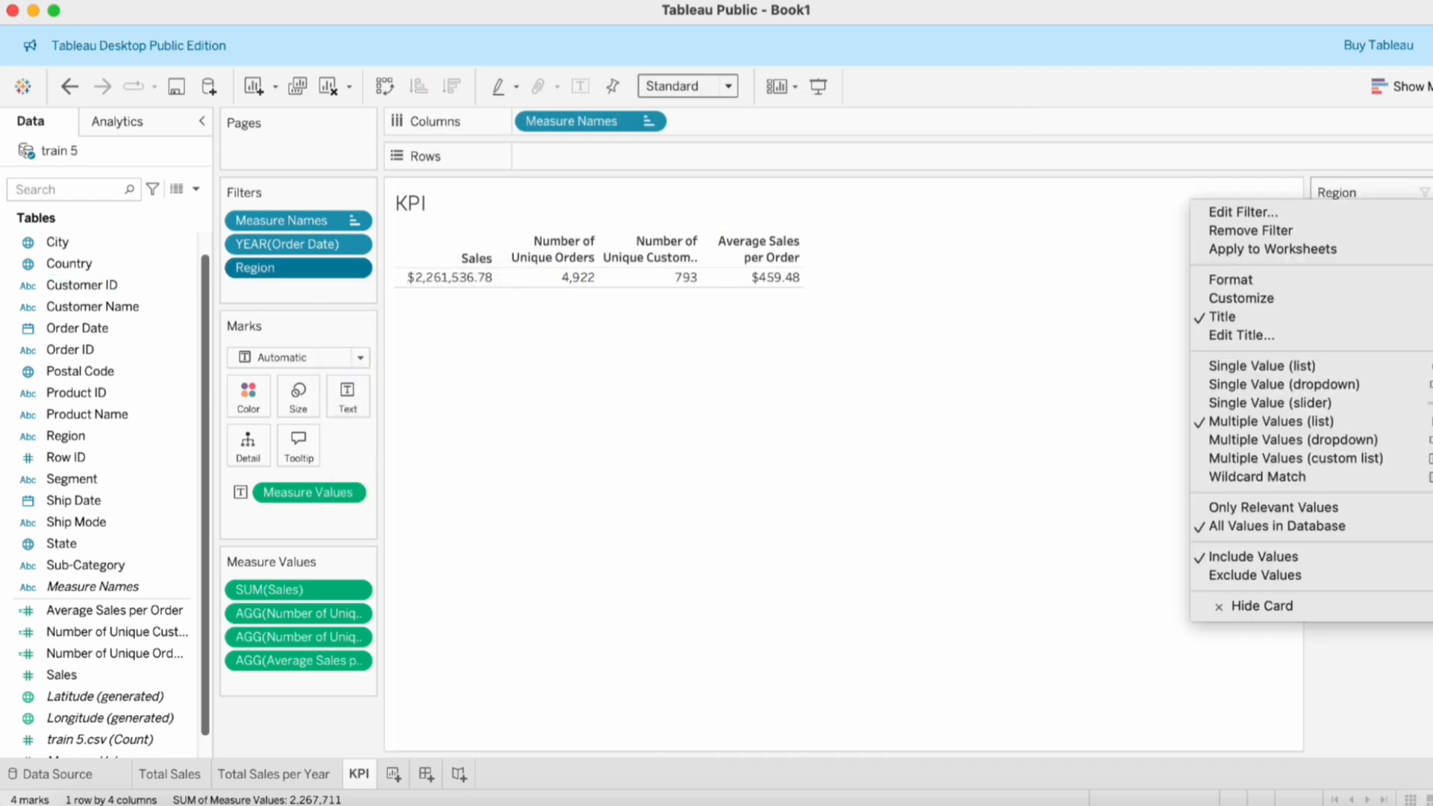
{"action": "left_click", "coordinate": [1294, 441]}
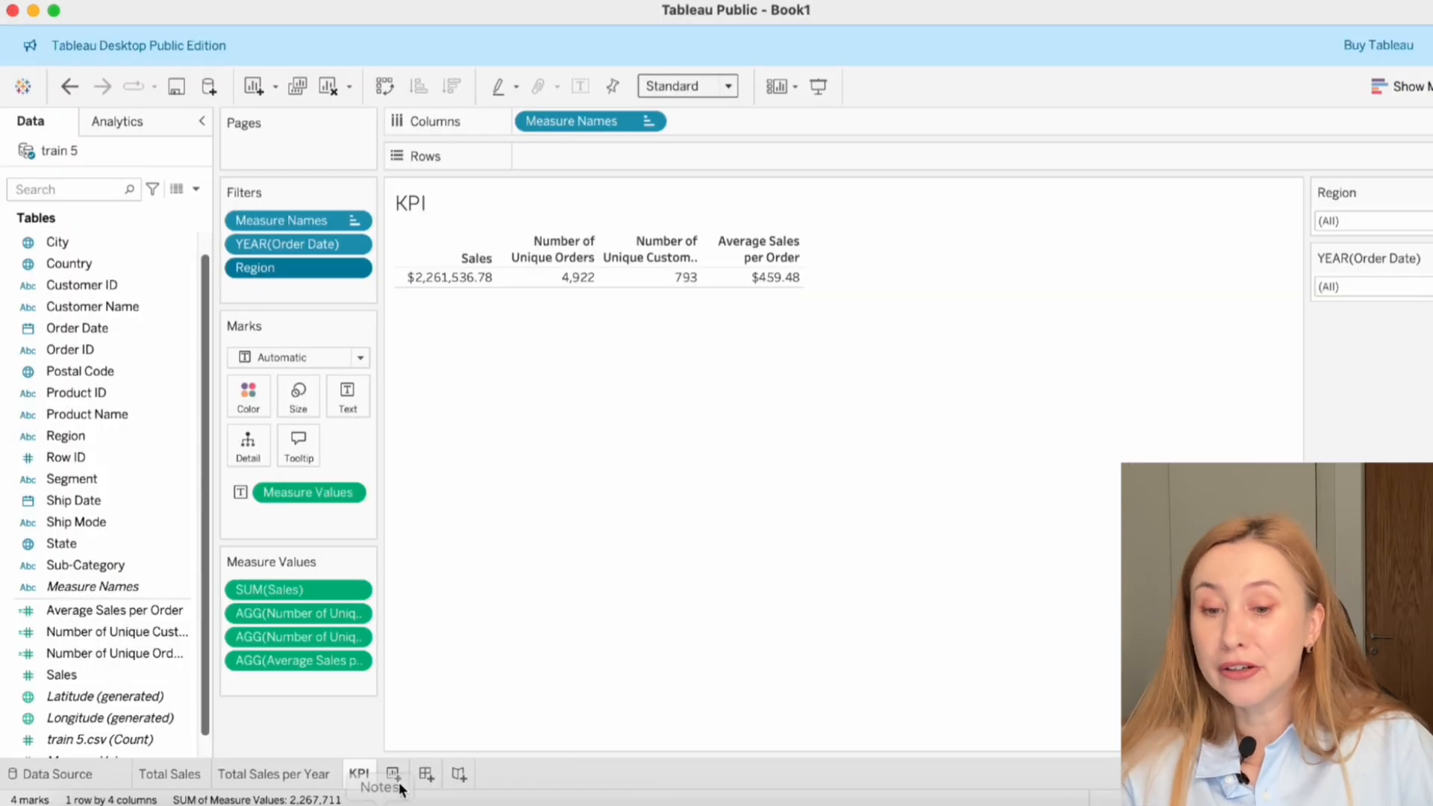
- Add a worksheet named Regional Performance and chart the sum of Sales by State as vertical bars
{"action": "left_click", "coordinate": [393, 774]}
{"action": "right_click", "coordinate": [403, 776]}
{"action": "left_click", "coordinate": [492, 548]}
{"action": "type", "text": "Reg"}
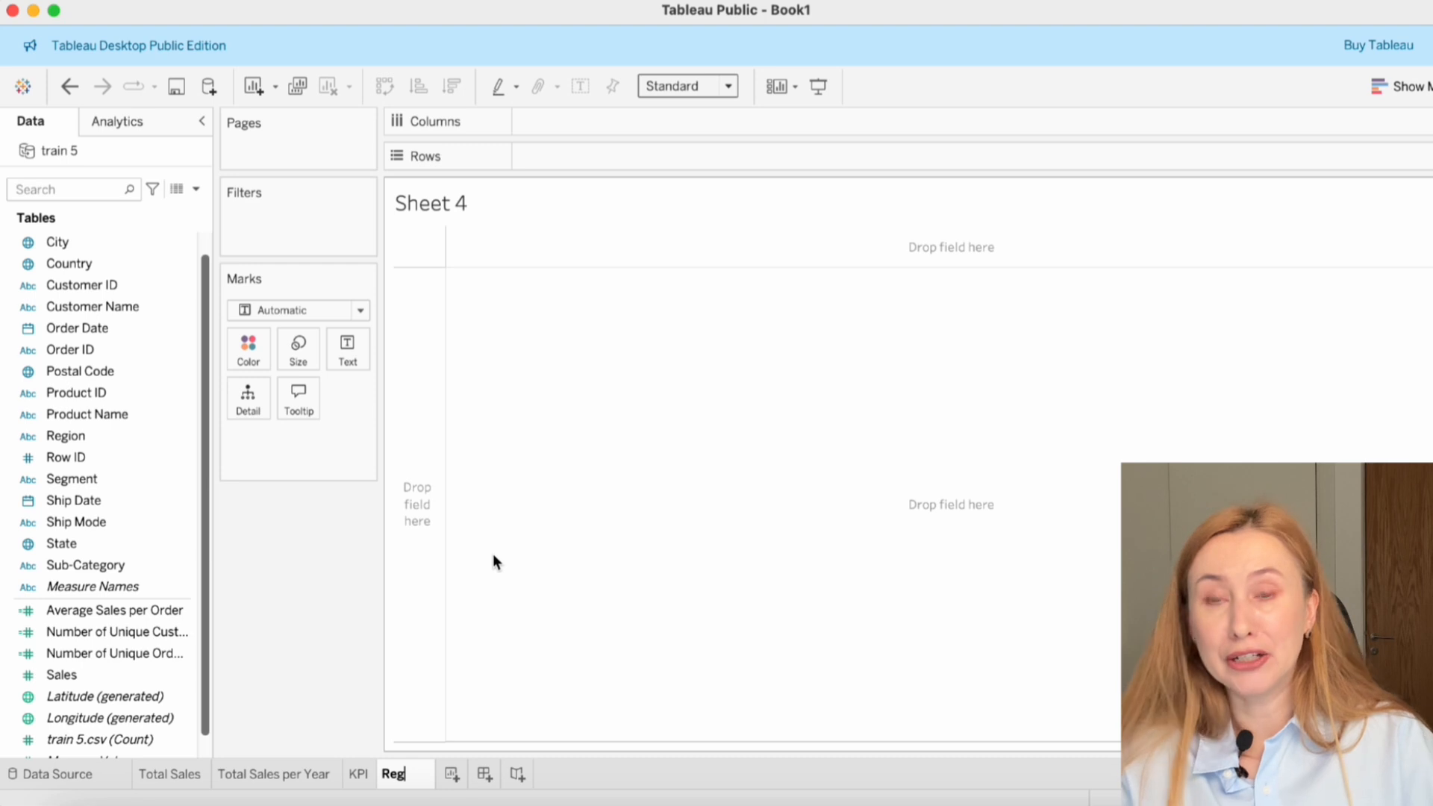
{"action": "type", "text": "ional Performance"}
{"action": "key", "text": "Return"}
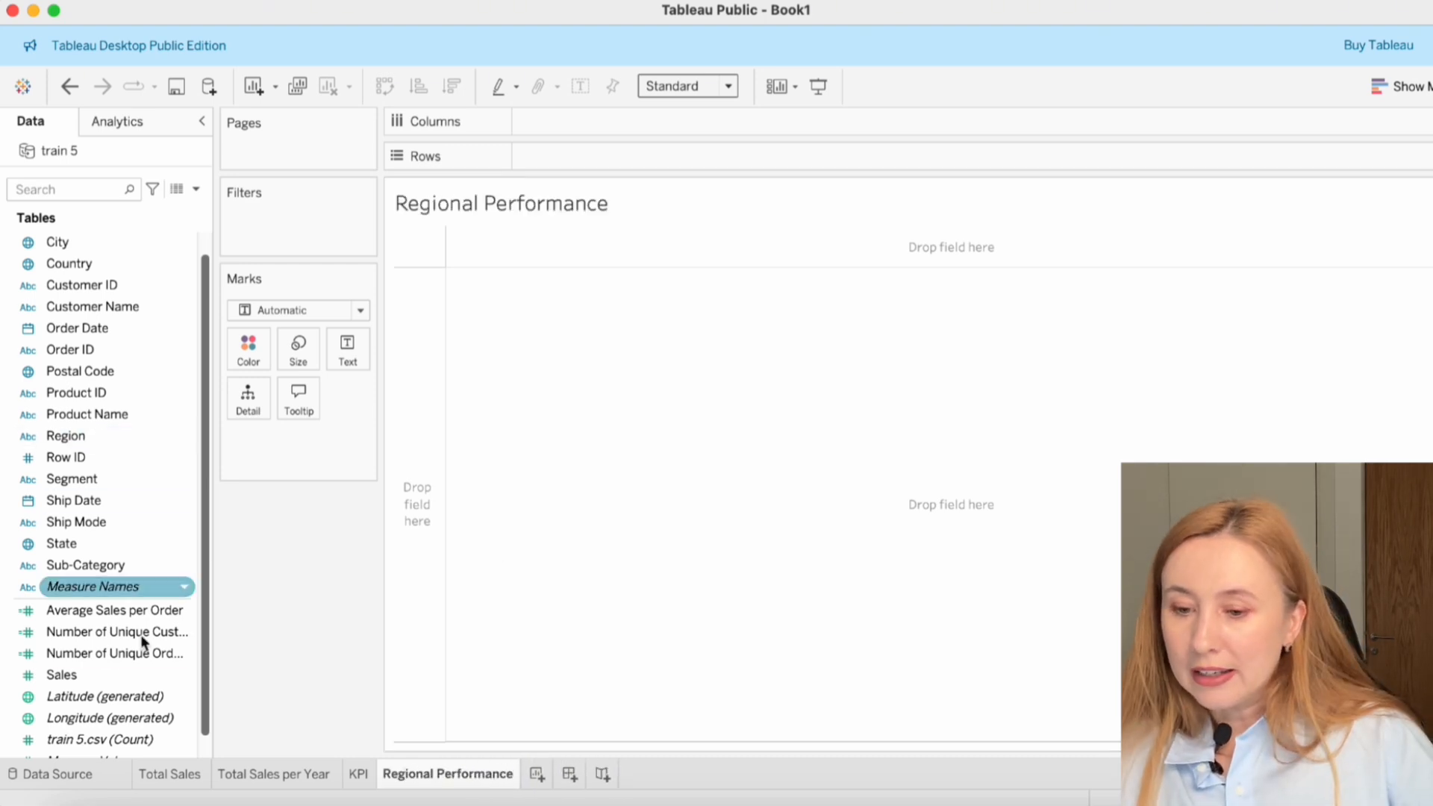
{"action": "left_click_drag", "start_coordinate": [123, 682], "coordinate": [589, 158]}
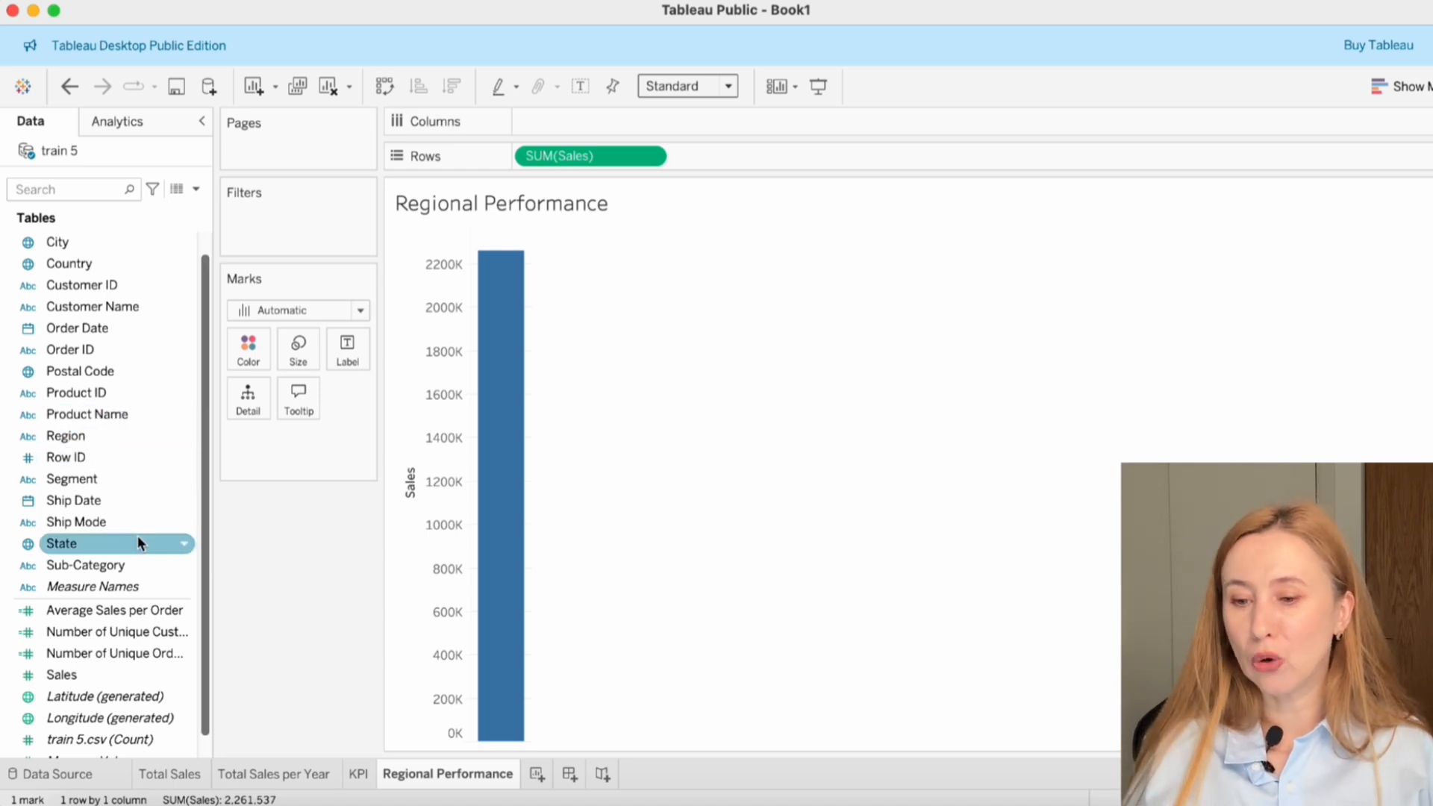
{"action": "left_click_drag", "start_coordinate": [137, 537], "coordinate": [604, 132]}
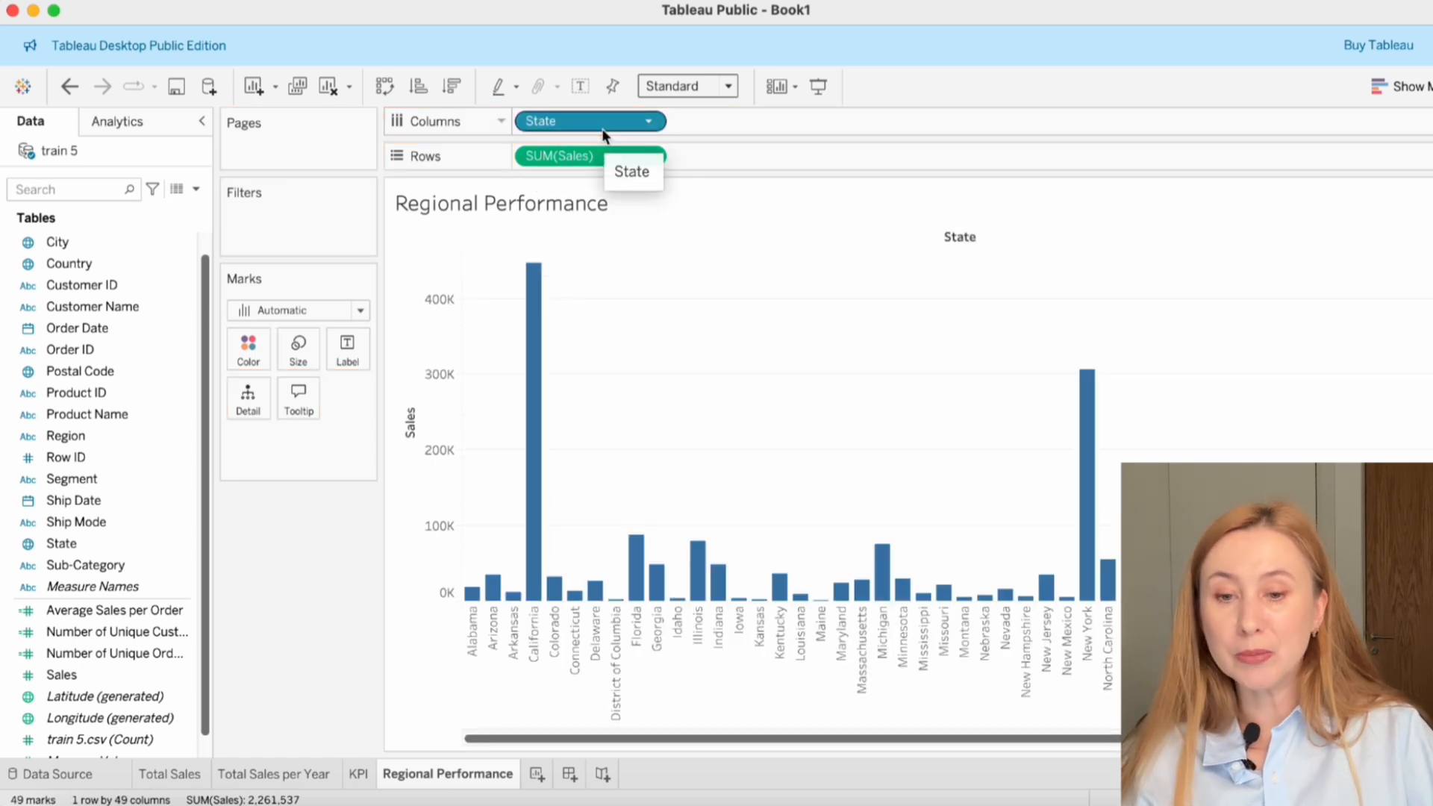
- Filter State on the Regional Performance sheet to the top 5 by sum of Sales
{"action": "left_click", "coordinate": [649, 122]}
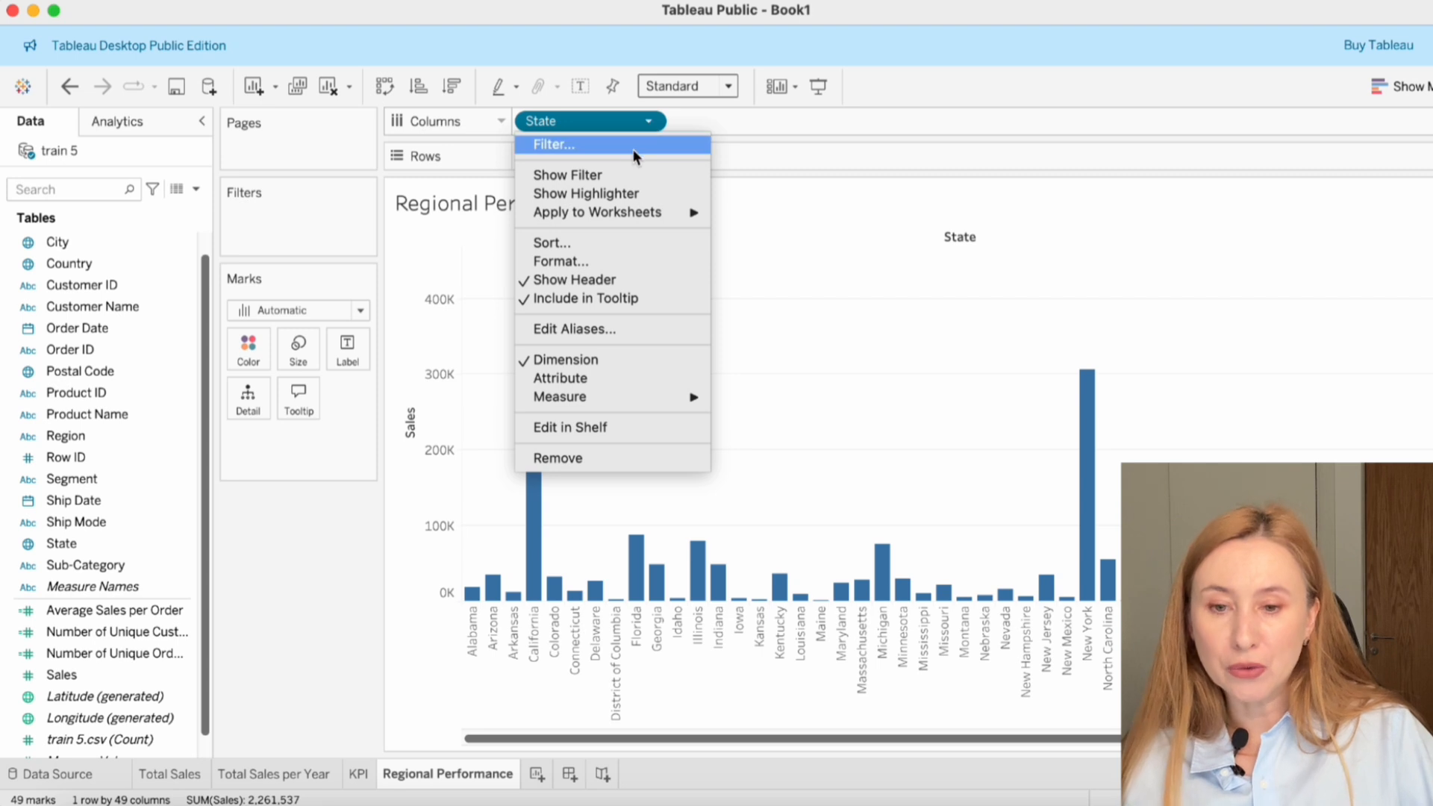
{"action": "left_click", "coordinate": [633, 150]}
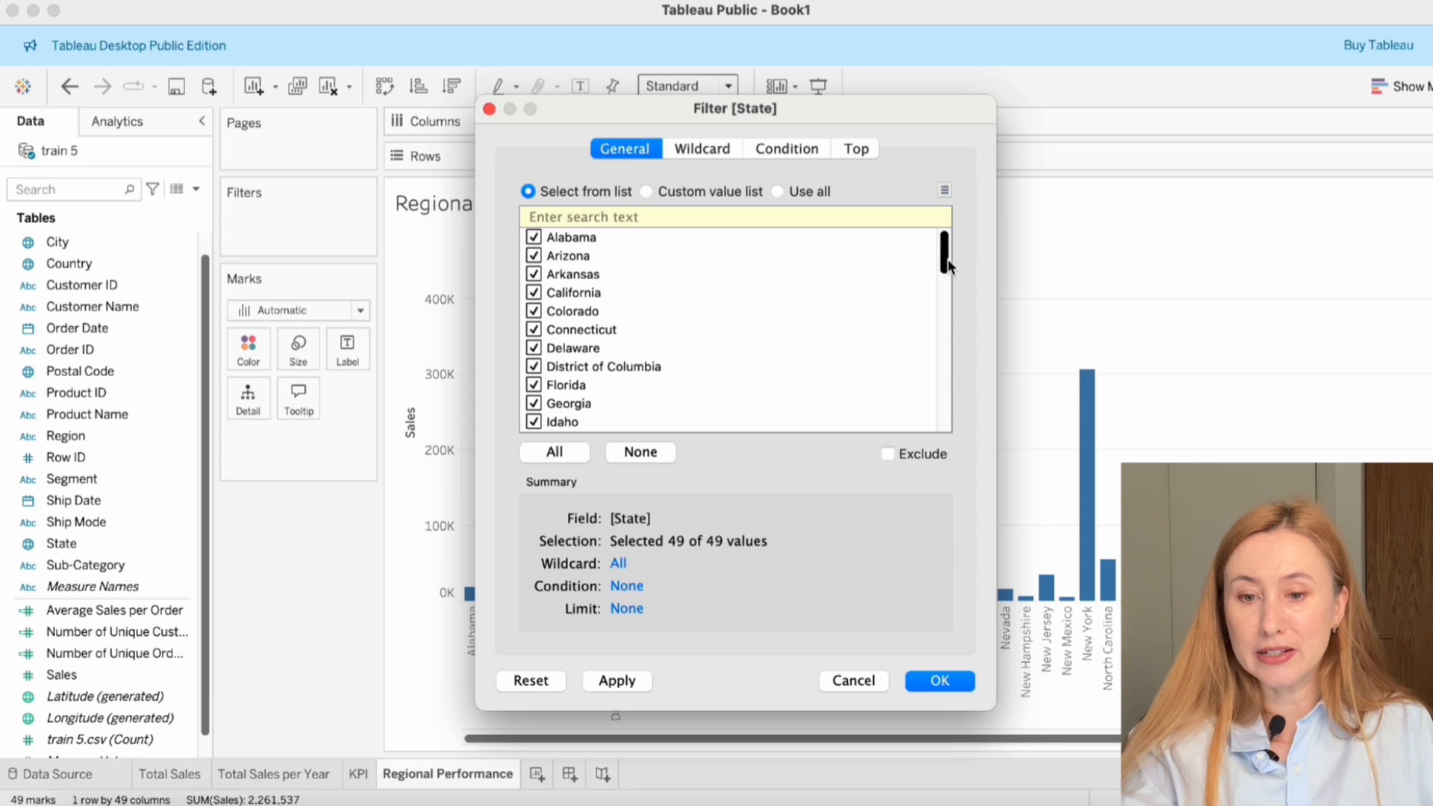
{"action": "left_click_drag", "start_coordinate": [948, 265], "coordinate": [945, 424]}
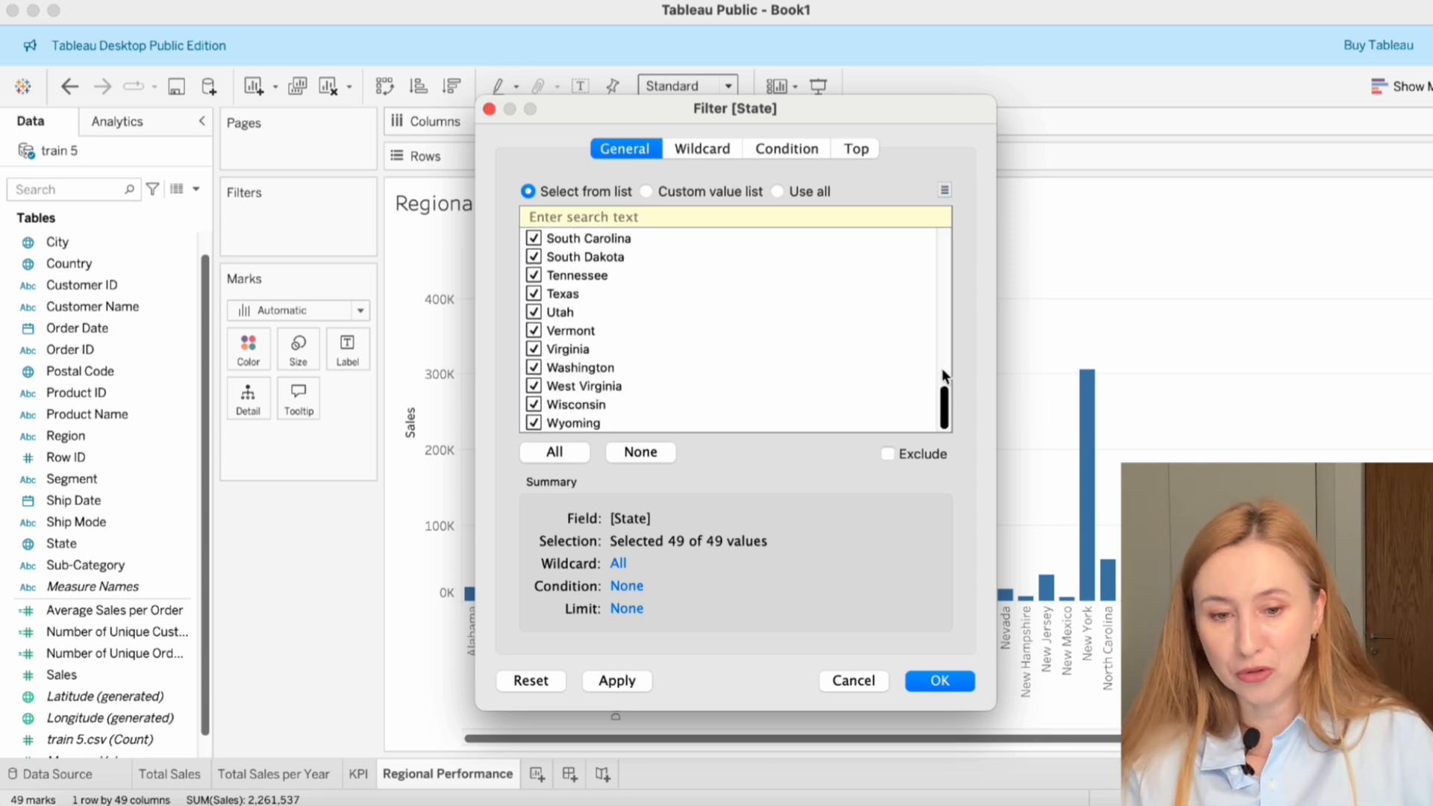
{"action": "left_click_drag", "start_coordinate": [941, 369], "coordinate": [955, 194]}
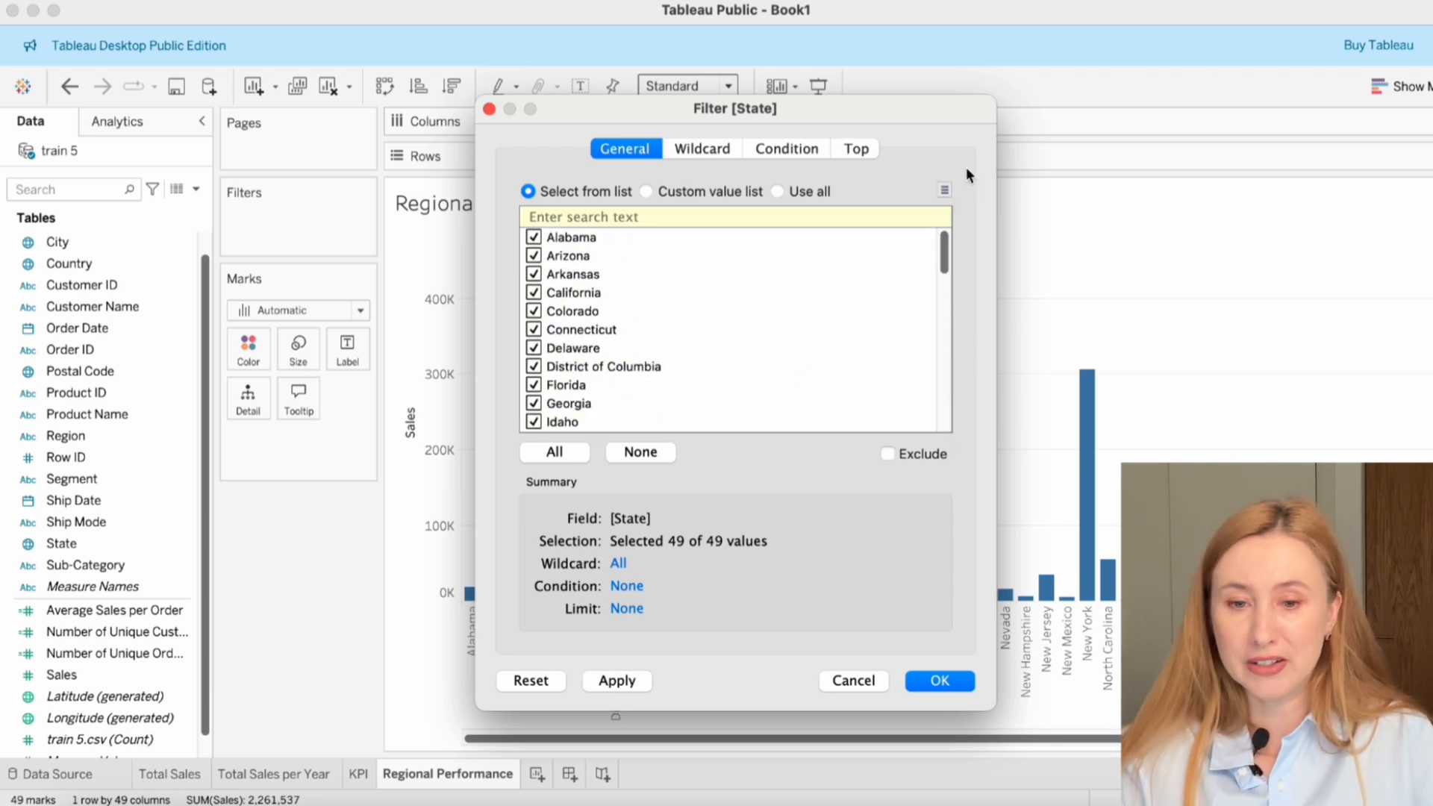
{"action": "left_click", "coordinate": [703, 150]}
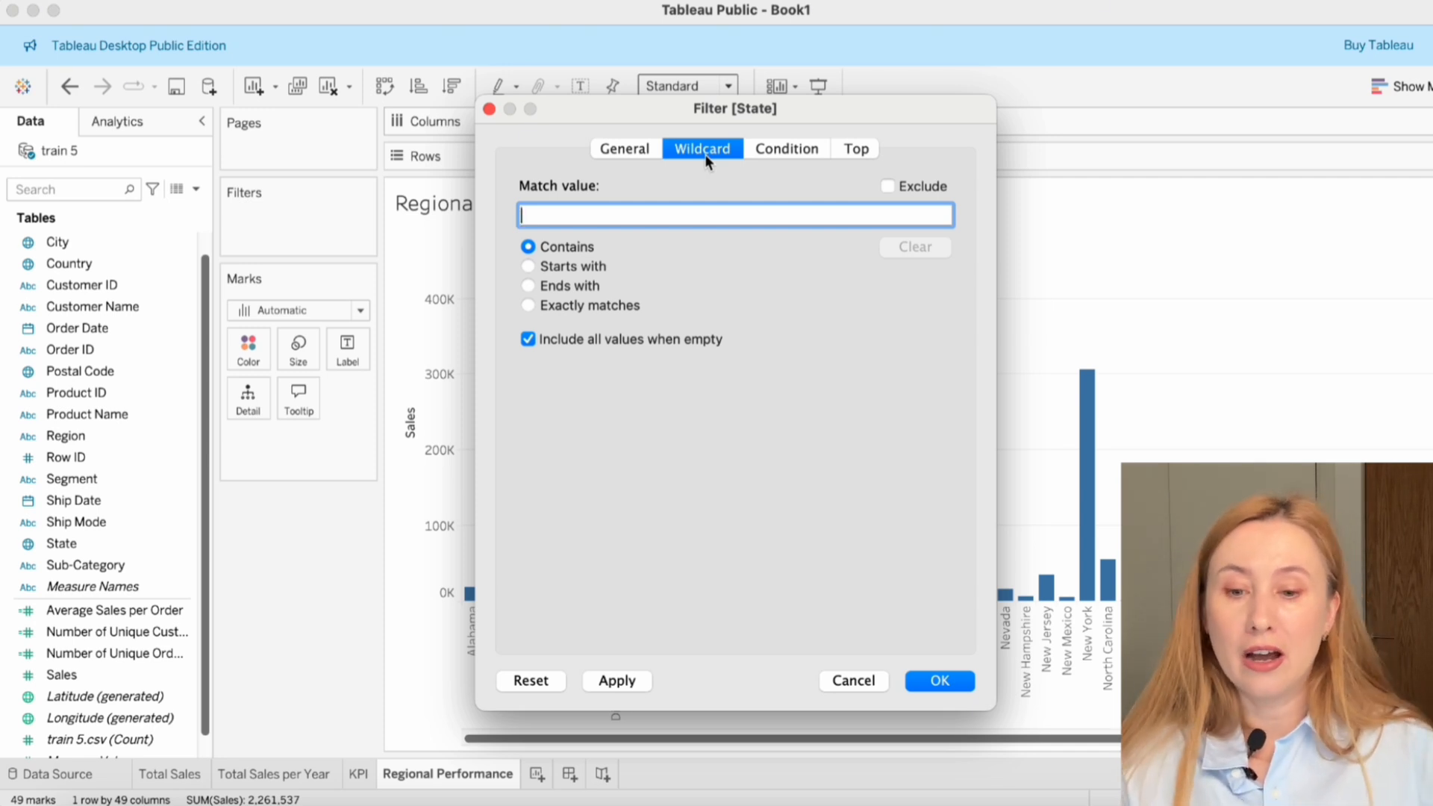
{"action": "left_click", "coordinate": [782, 155]}
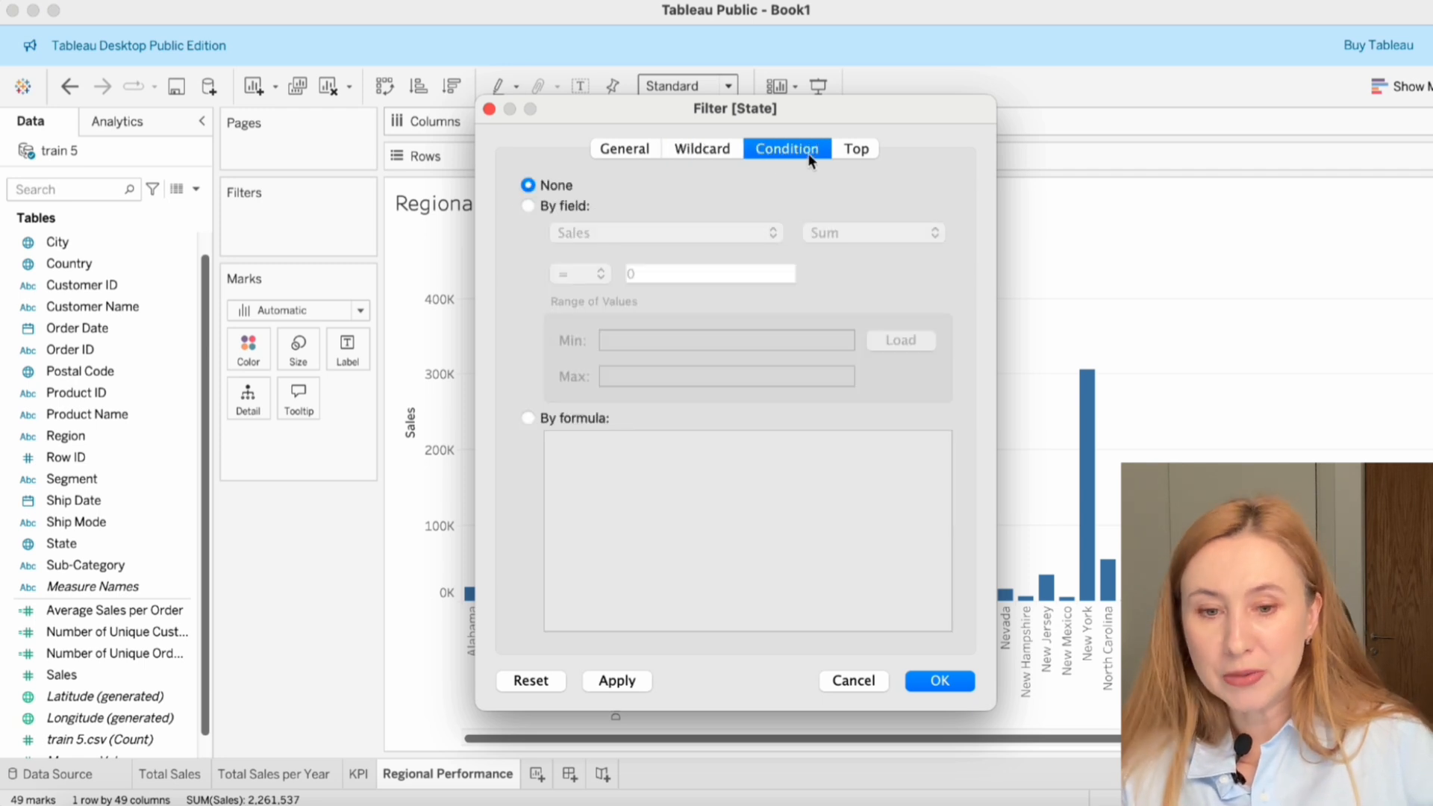
{"action": "left_click", "coordinate": [865, 150]}
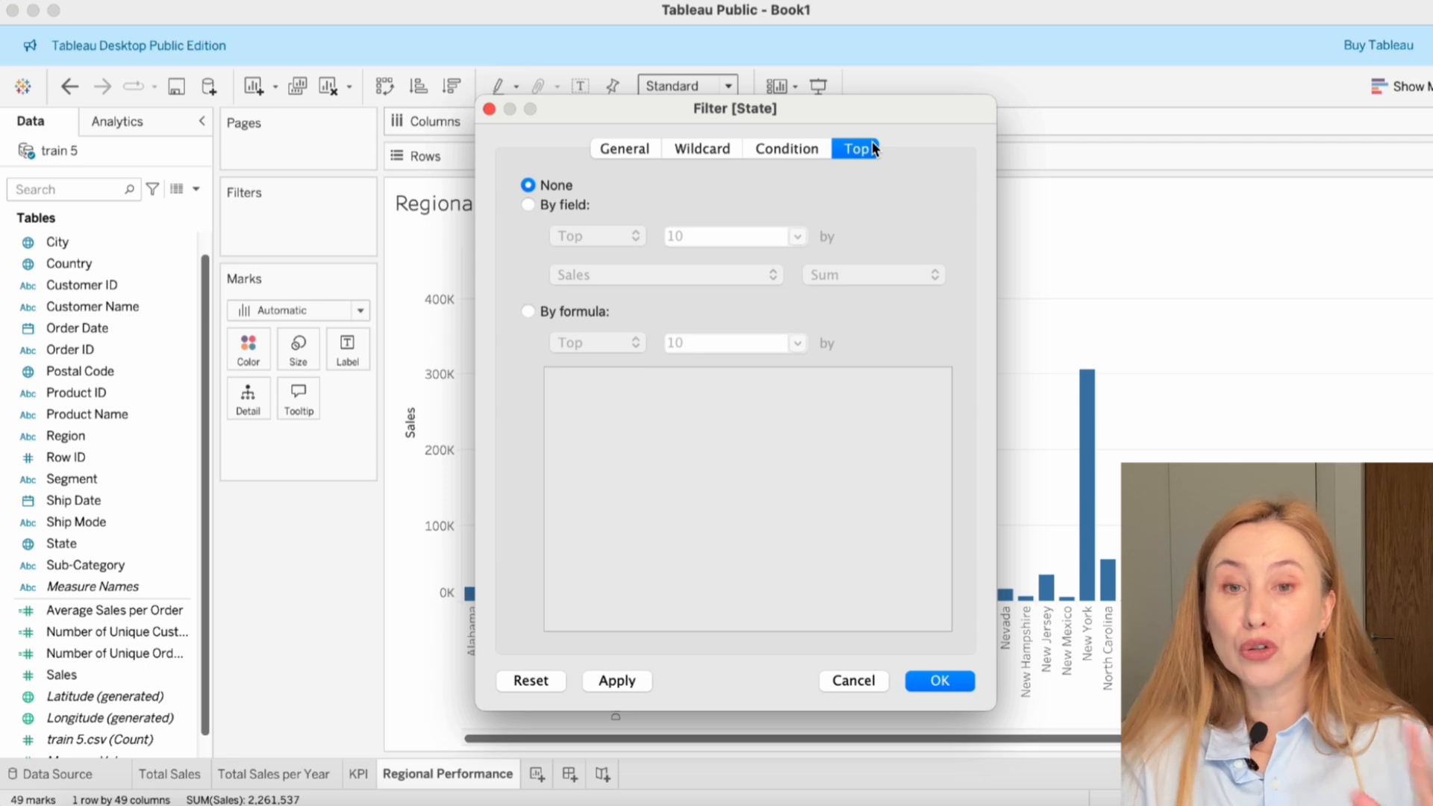
{"action": "left_click", "coordinate": [527, 206]}
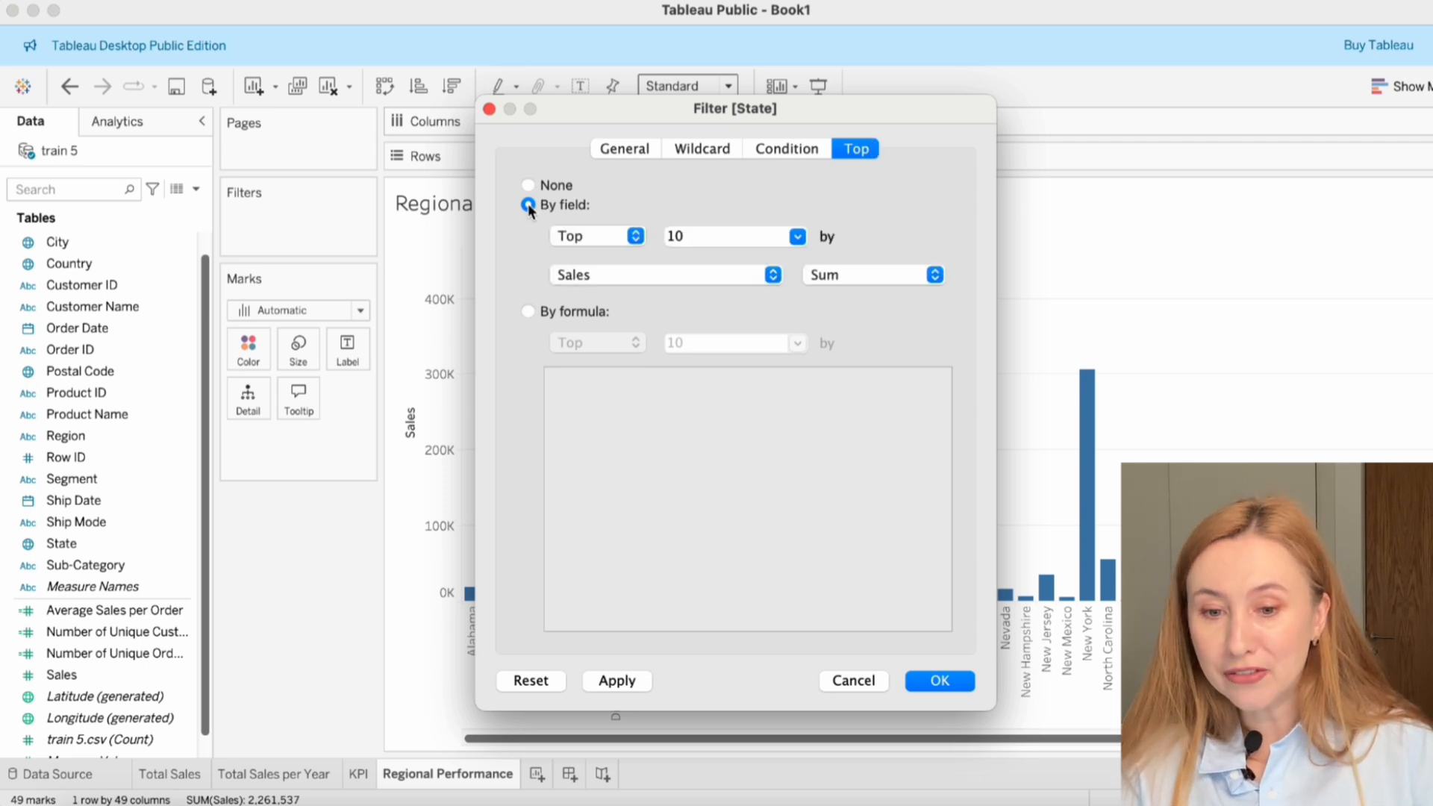
{"action": "type", "text": "5"}
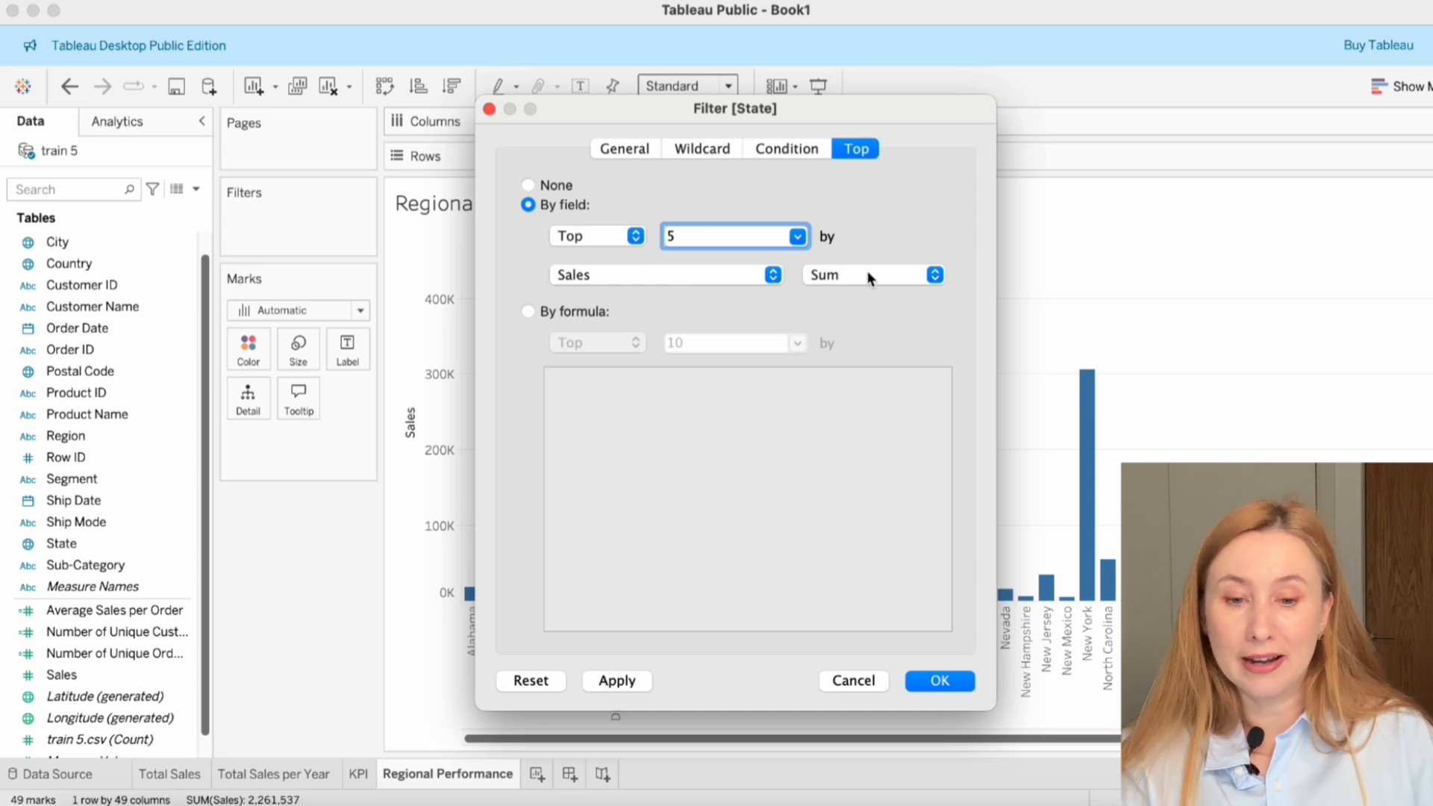
{"action": "key", "text": "Return"}
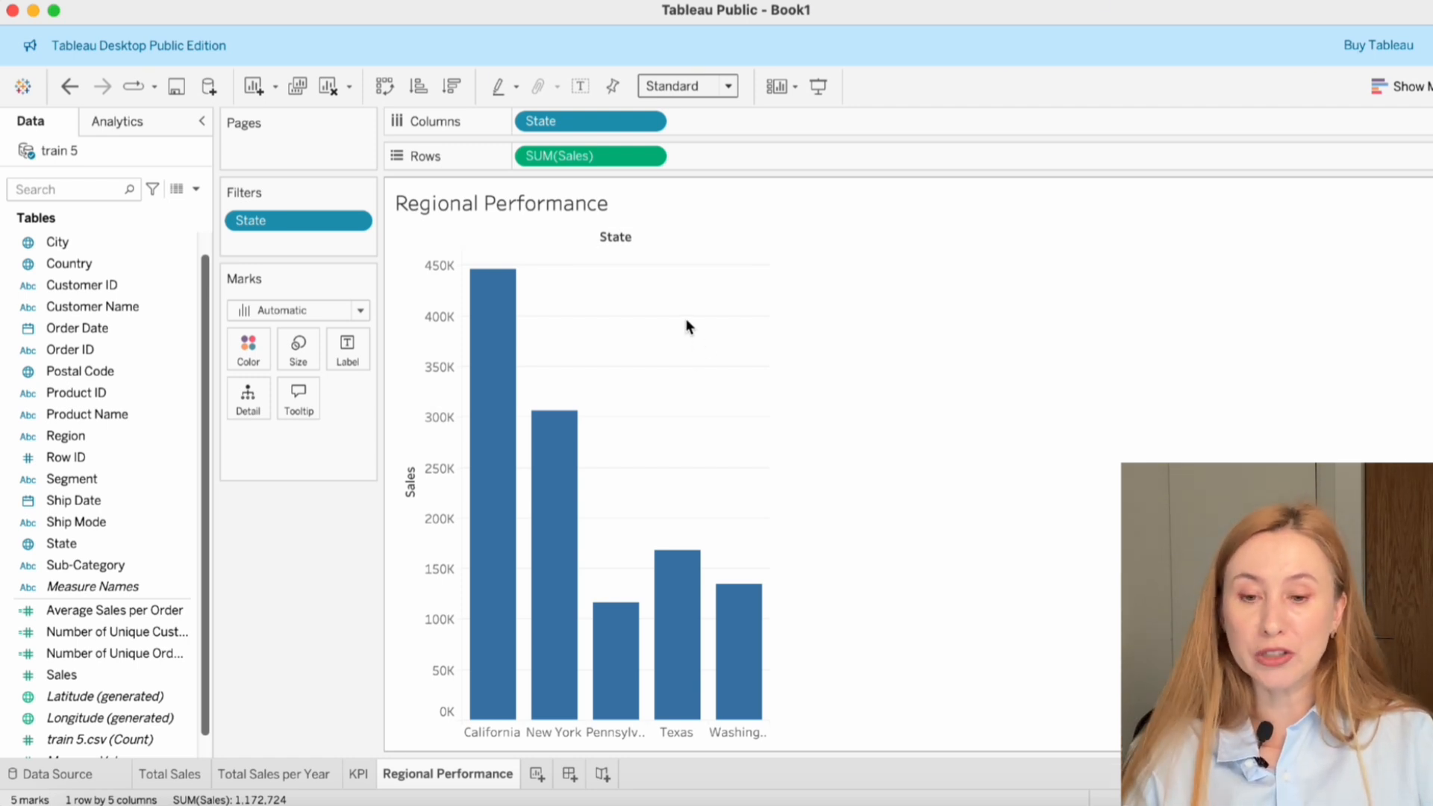
- Sort the states by the Sales field with Sum aggregation in descending order
{"action": "left_click", "coordinate": [648, 122]}
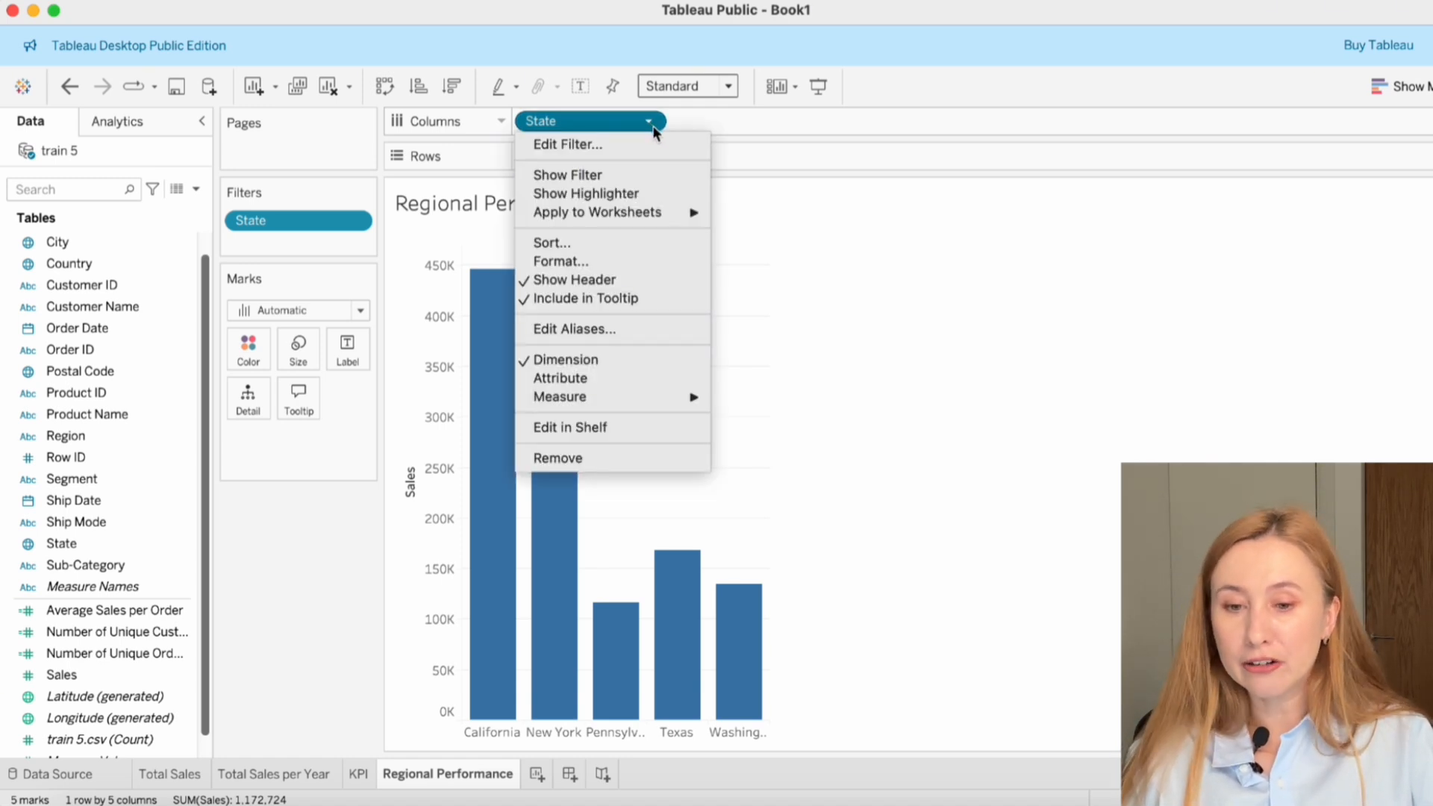
{"action": "left_click", "coordinate": [591, 246]}
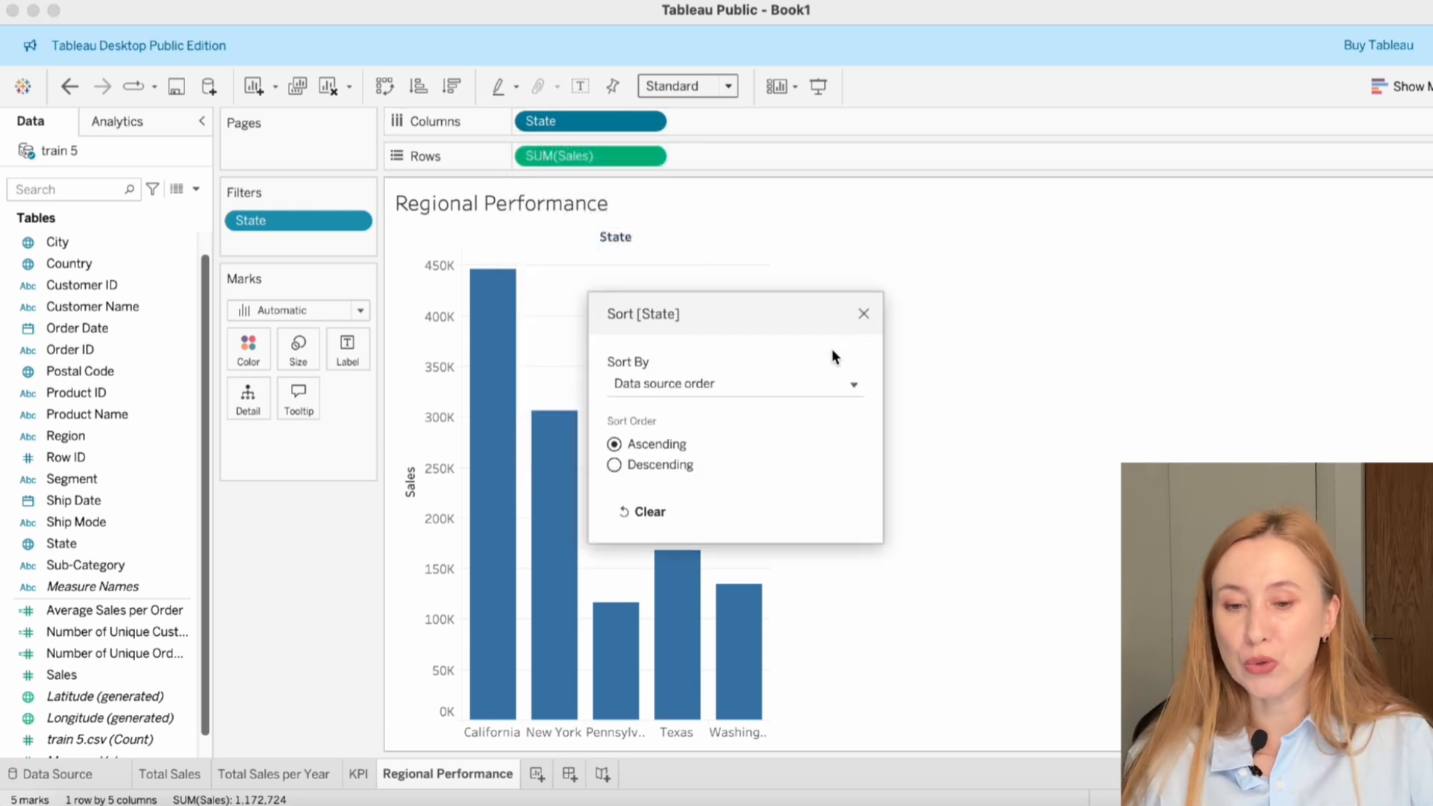
{"action": "left_click", "coordinate": [636, 466]}
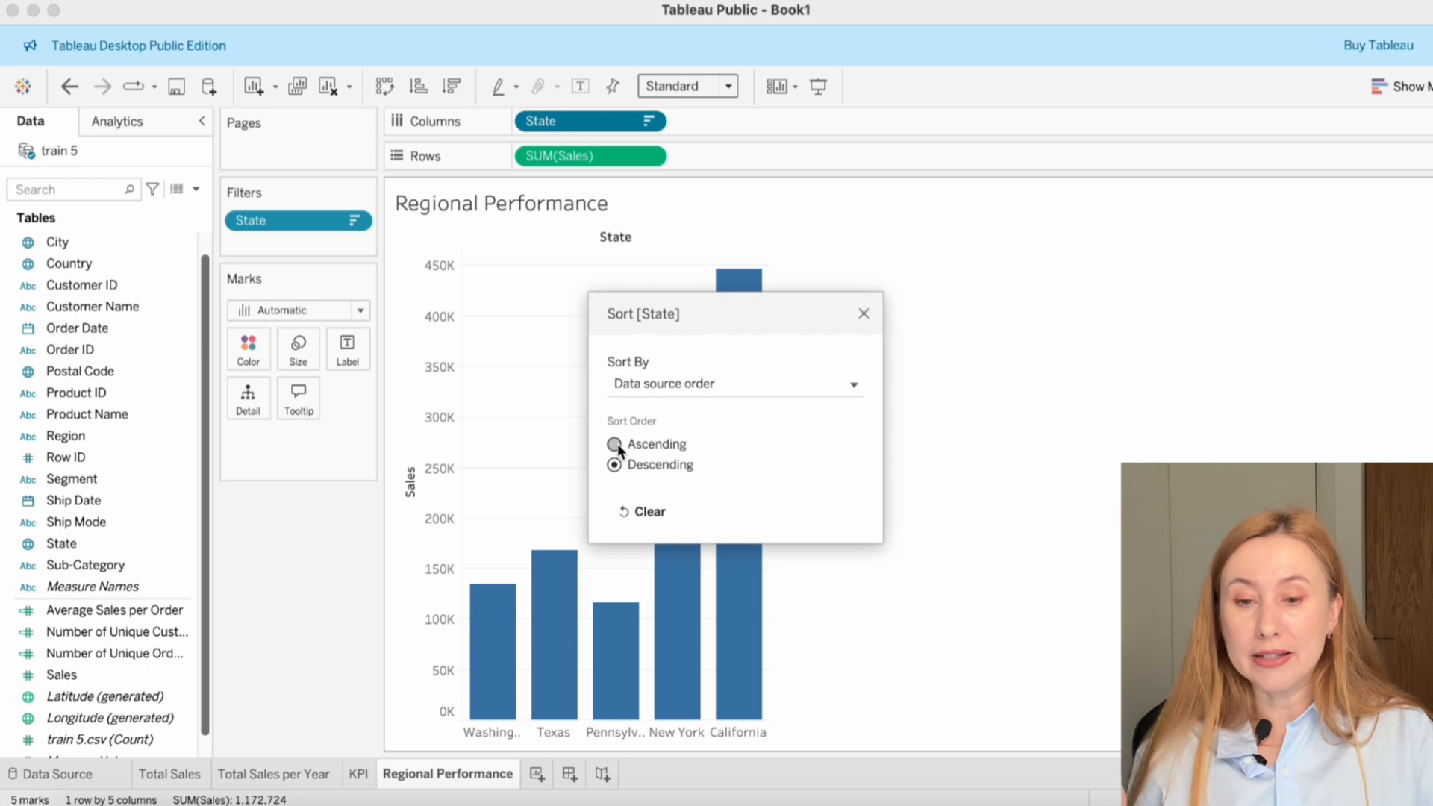
{"action": "left_click", "coordinate": [614, 444]}
{"action": "left_click", "coordinate": [842, 384]}
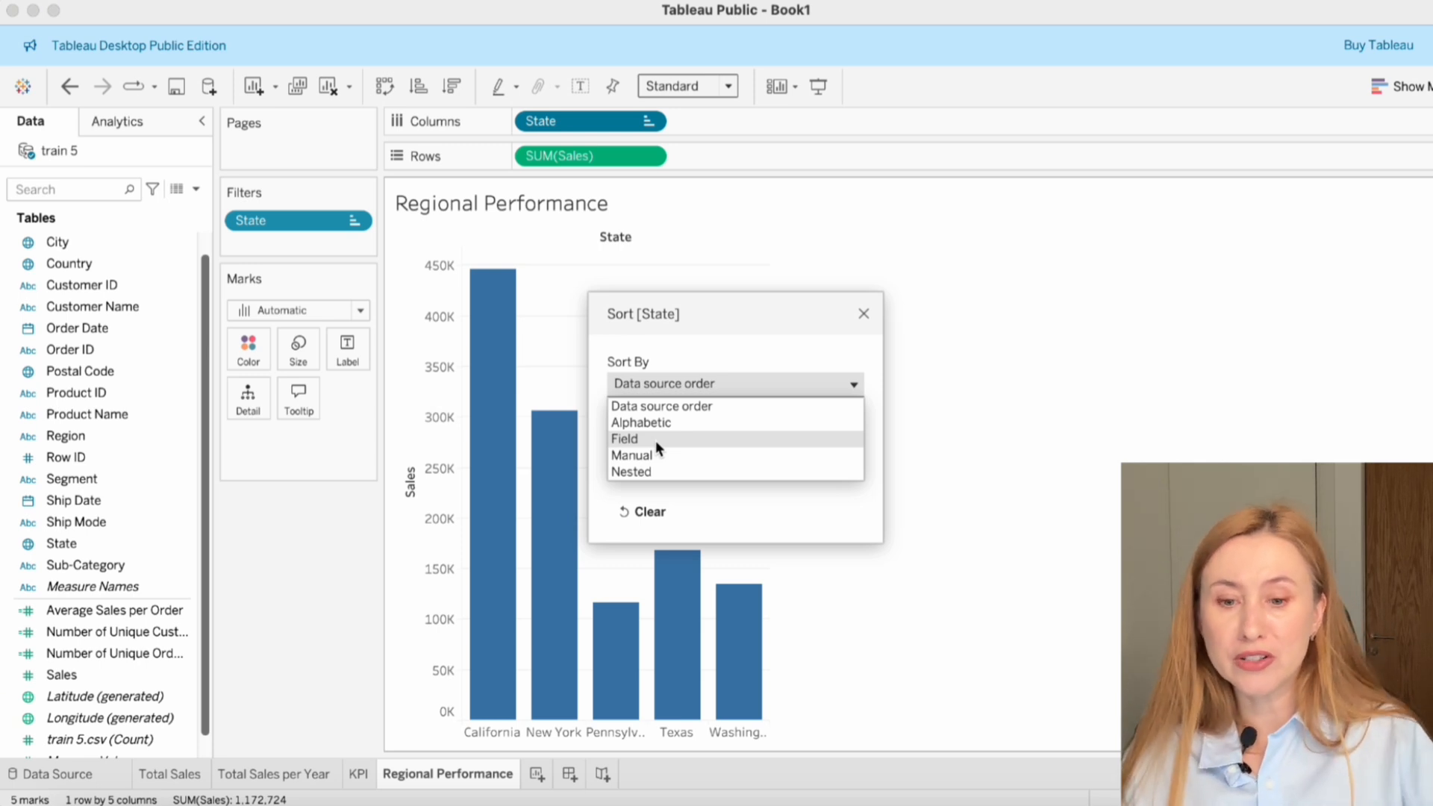
{"action": "left_click", "coordinate": [655, 440]}
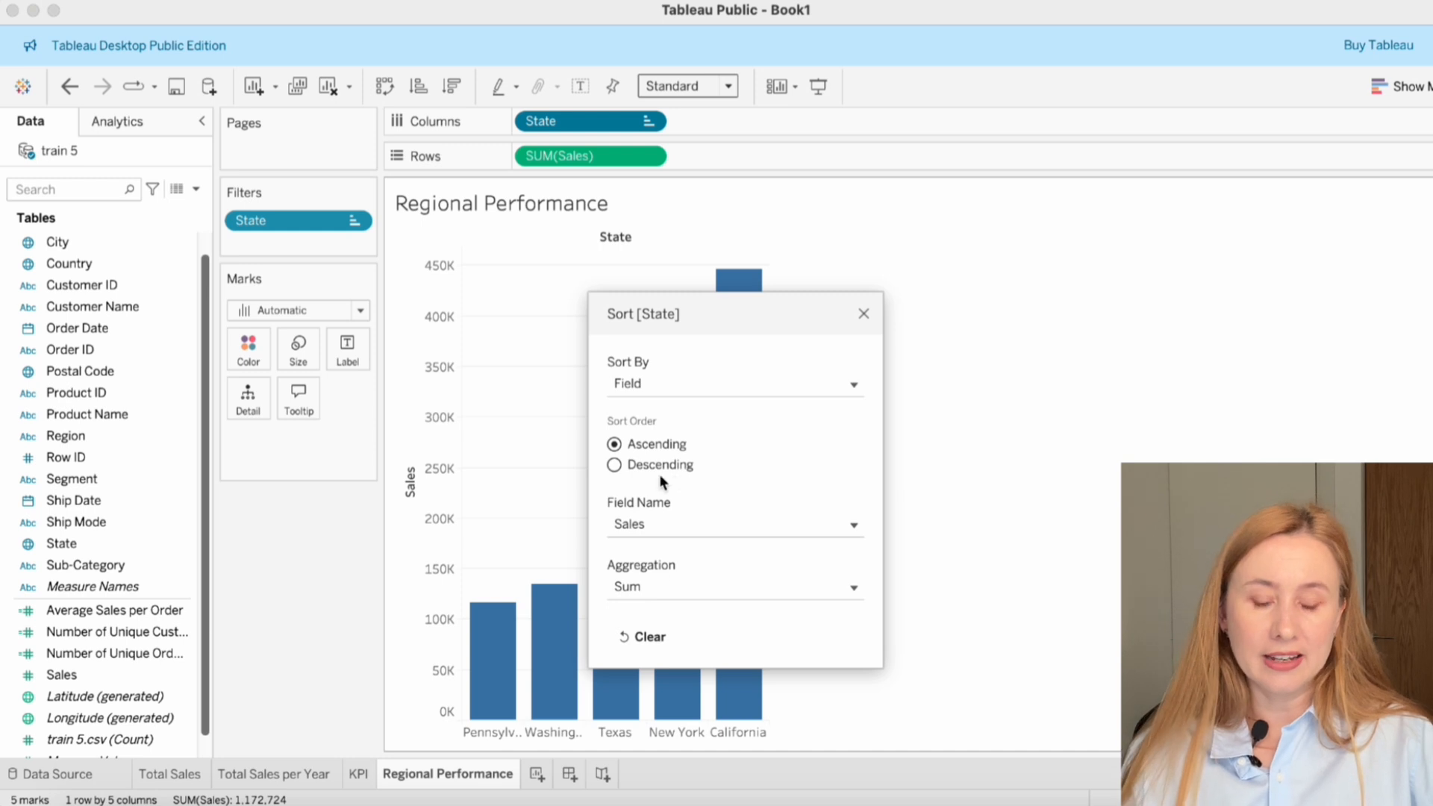
{"action": "left_click", "coordinate": [621, 475]}
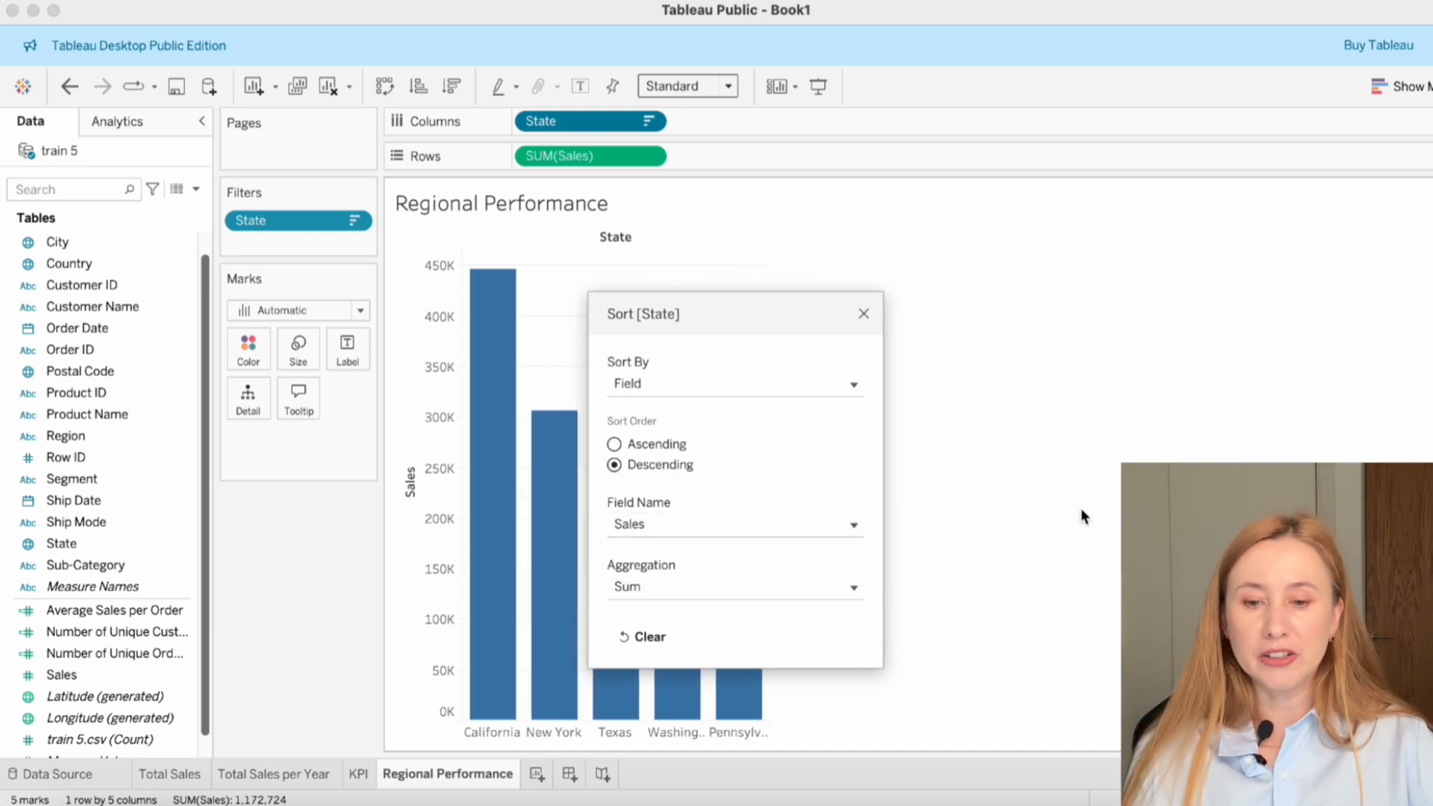
{"action": "left_click", "coordinate": [865, 314]}
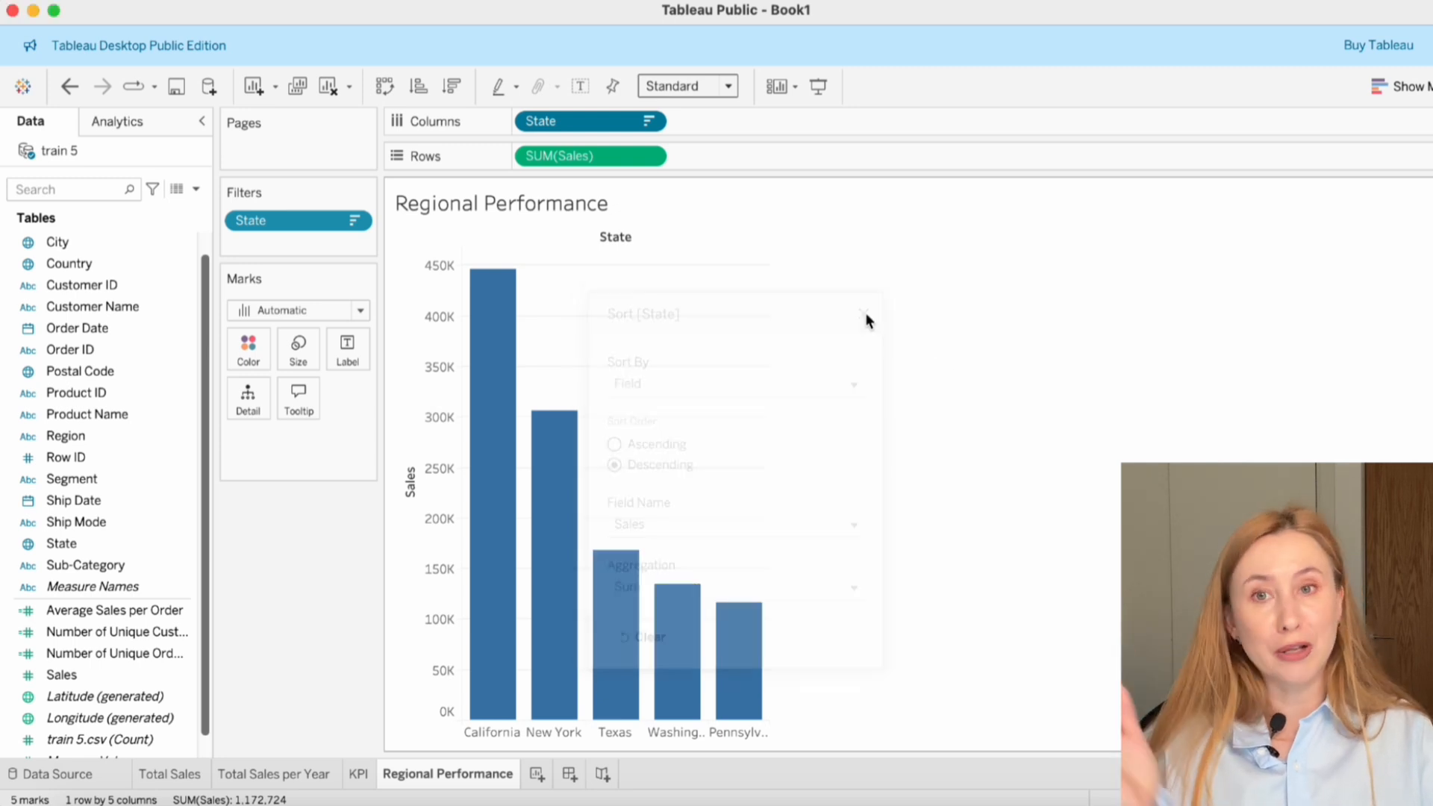
- Add another worksheet after Regional Performance and name it Product Insights
{"action": "left_click", "coordinate": [537, 774]}
{"action": "right_click", "coordinate": [552, 774]}
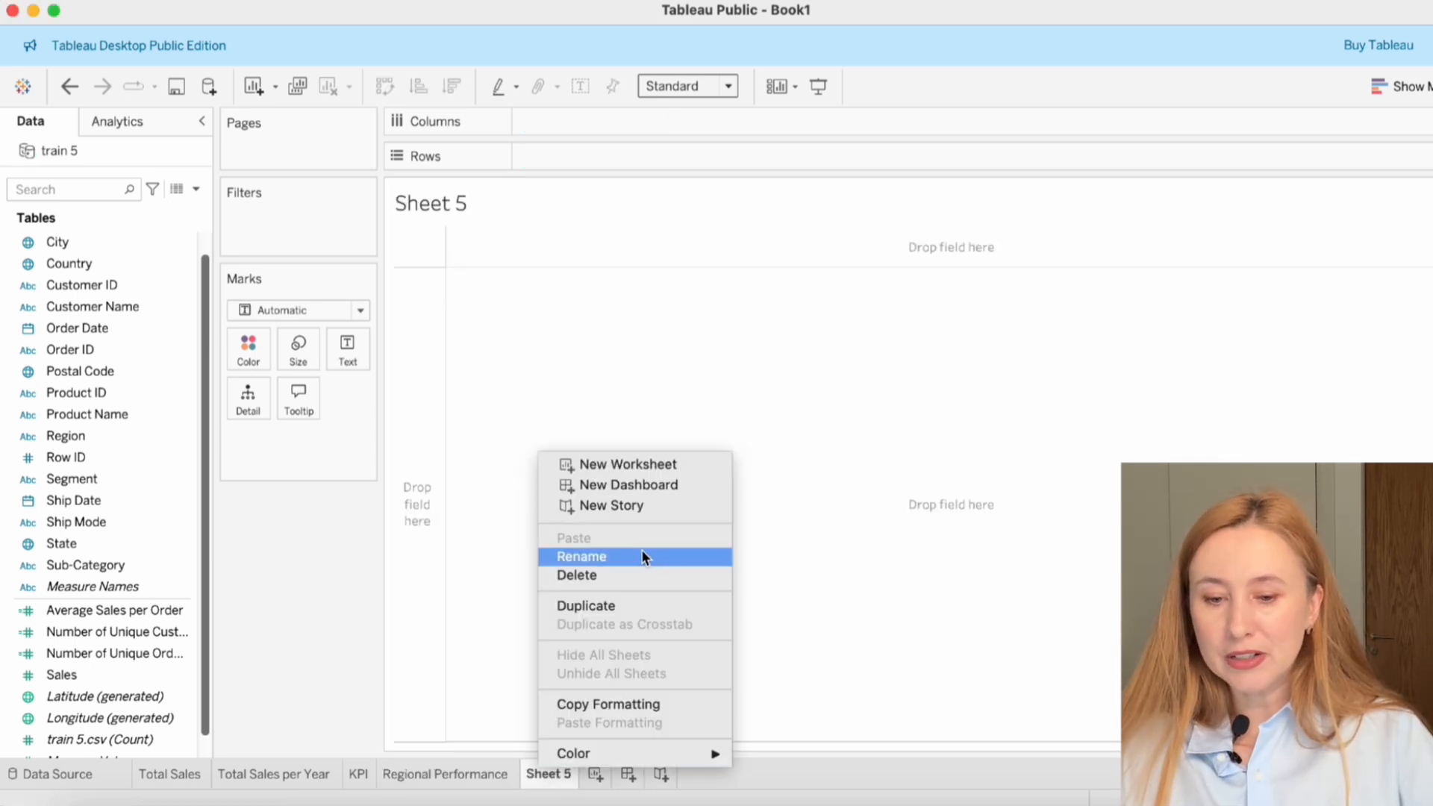
{"action": "left_click", "coordinate": [642, 555]}
{"action": "type", "text": "Product Ins"}
{"action": "type", "text": "ights"}
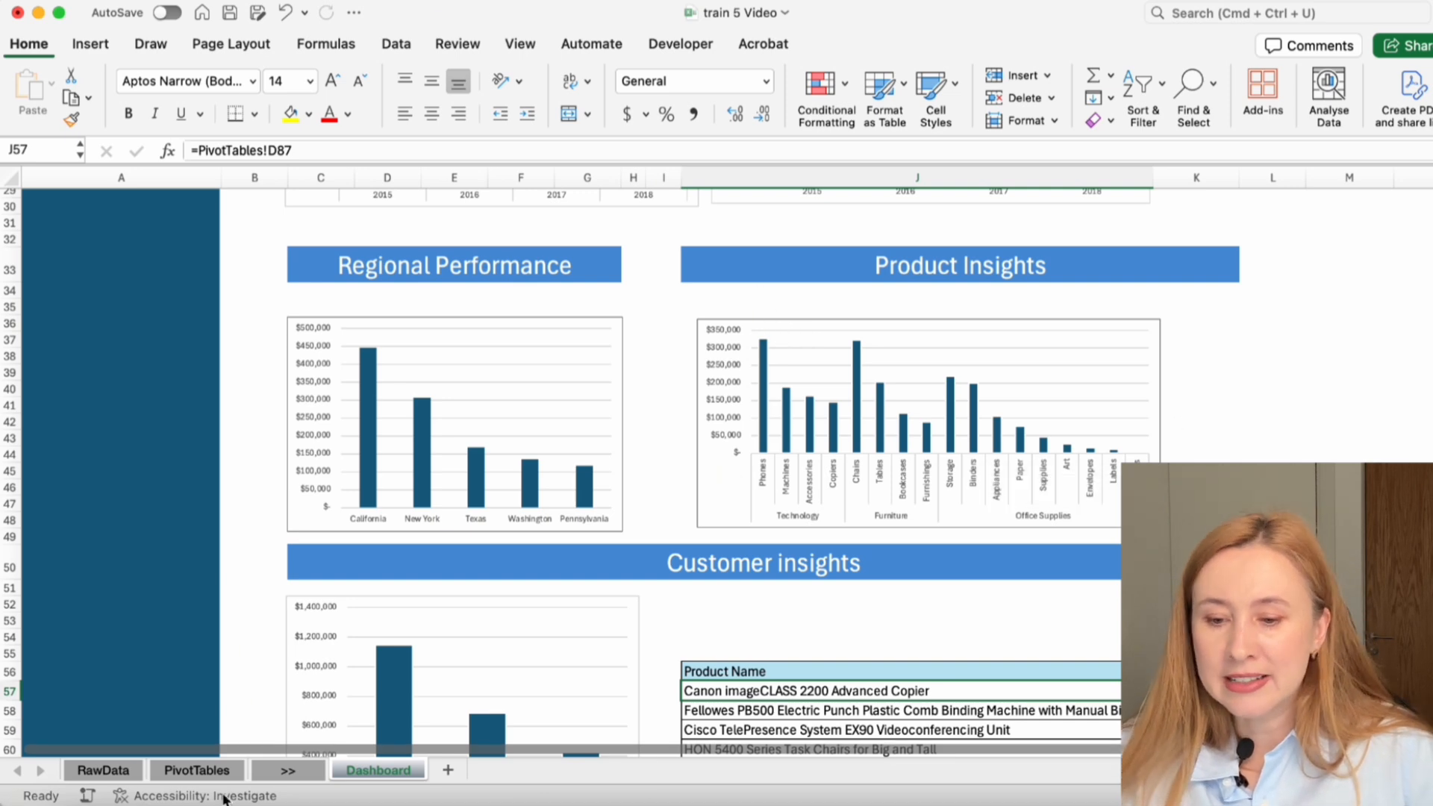
- Check the PivotTables sheet in the Excel workbook and chart Sales by Category and Sub-Category on Tableau's Product Insights sheet
{"action": "left_click", "coordinate": [197, 770]}
{"action": "scroll", "coordinate": [590, 425], "scroll_direction": "up", "scroll_amount": 15}
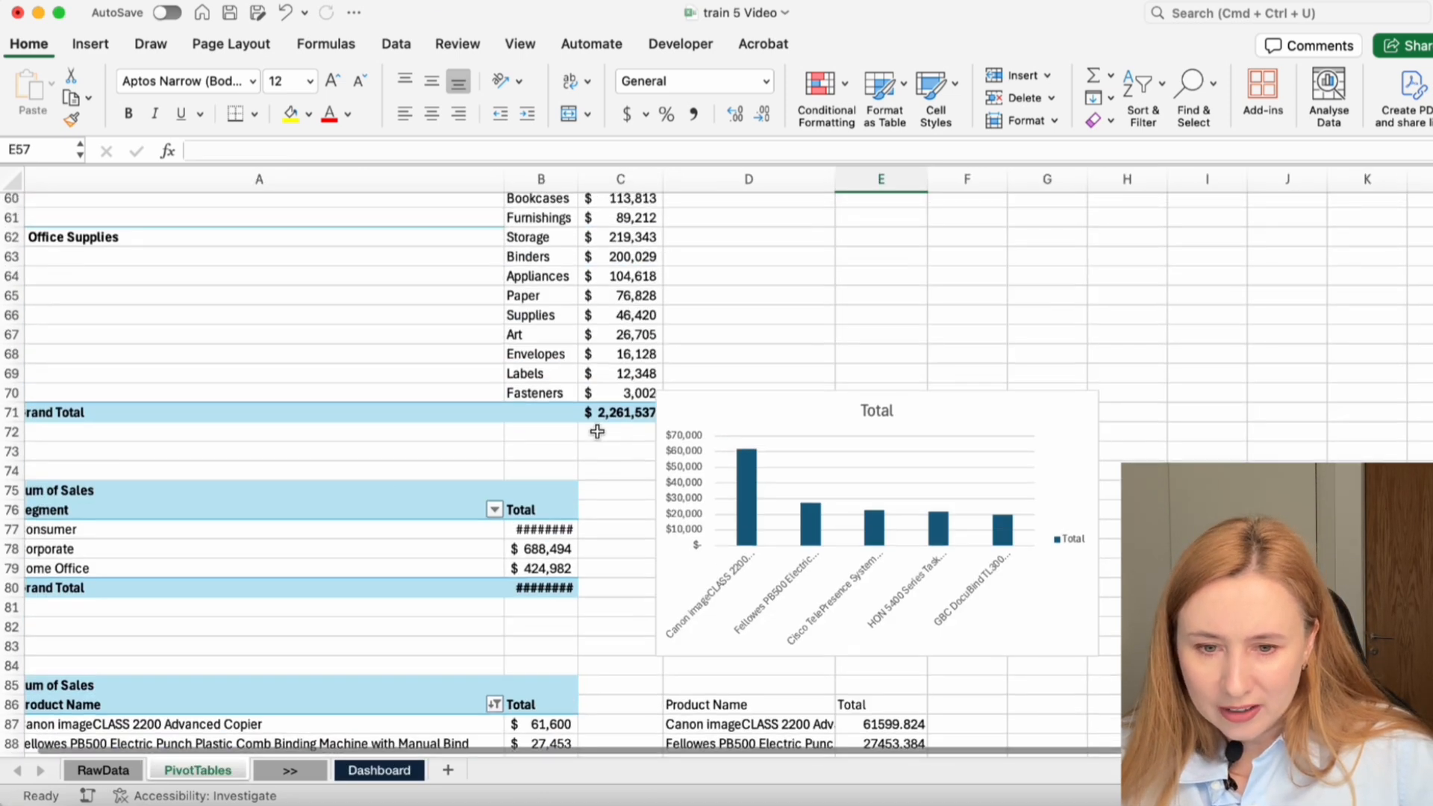
{"action": "scroll", "coordinate": [529, 426], "scroll_direction": "down", "scroll_amount": 8}
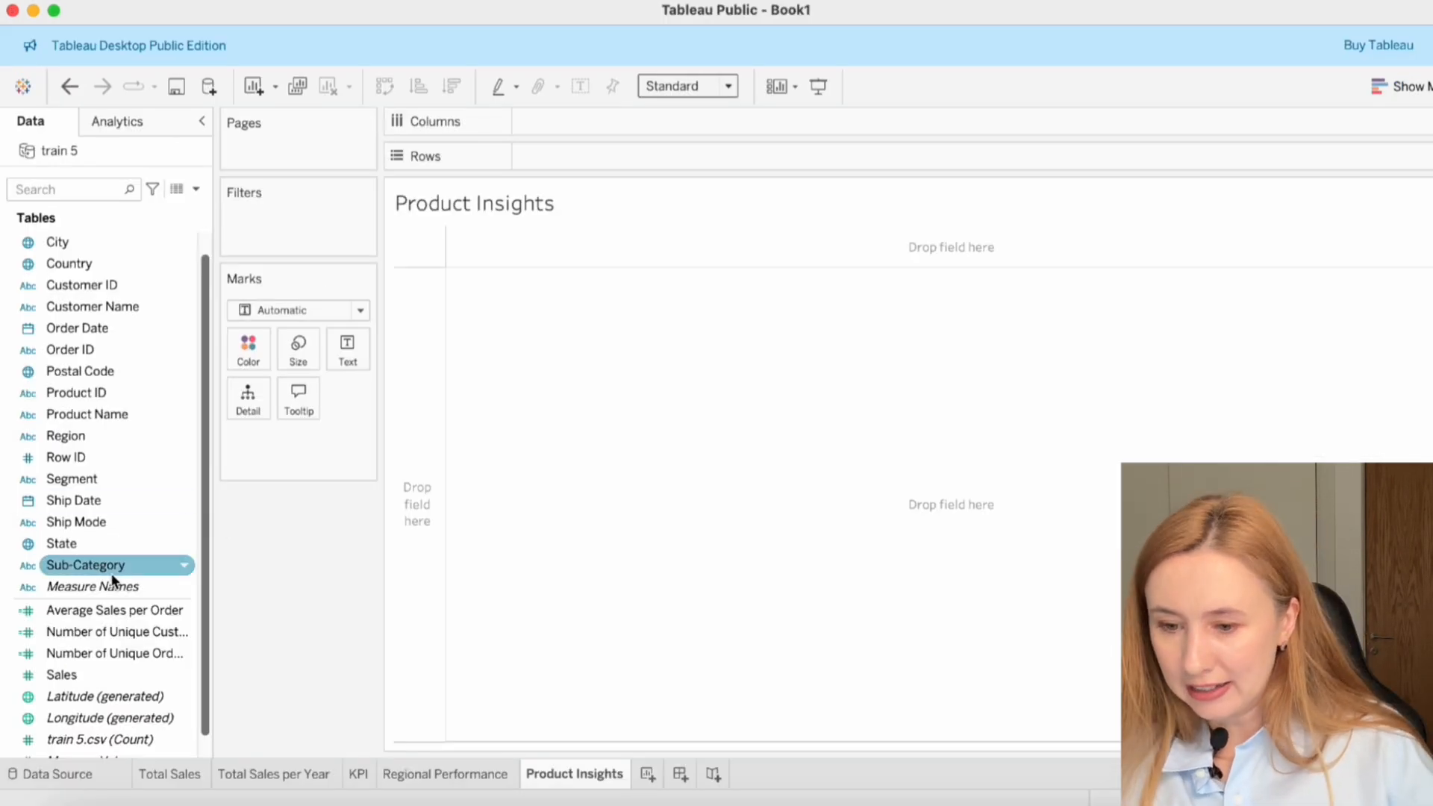
{"action": "left_click", "coordinate": [97, 565]}
{"action": "left_click_drag", "start_coordinate": [102, 674], "coordinate": [611, 155]}
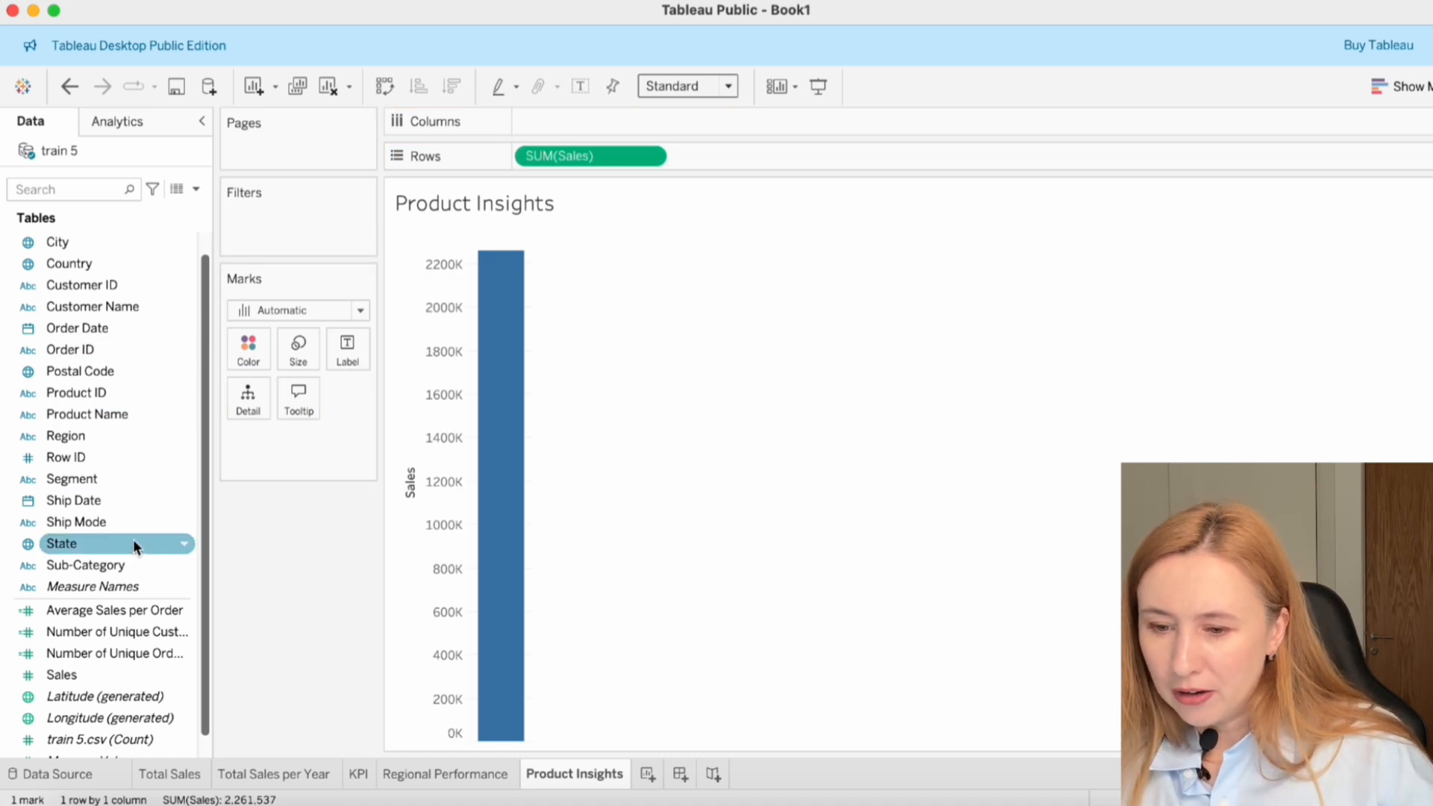
{"action": "scroll", "coordinate": [140, 323], "scroll_direction": "up", "scroll_amount": 1}
{"action": "left_click_drag", "start_coordinate": [72, 242], "coordinate": [595, 127]}
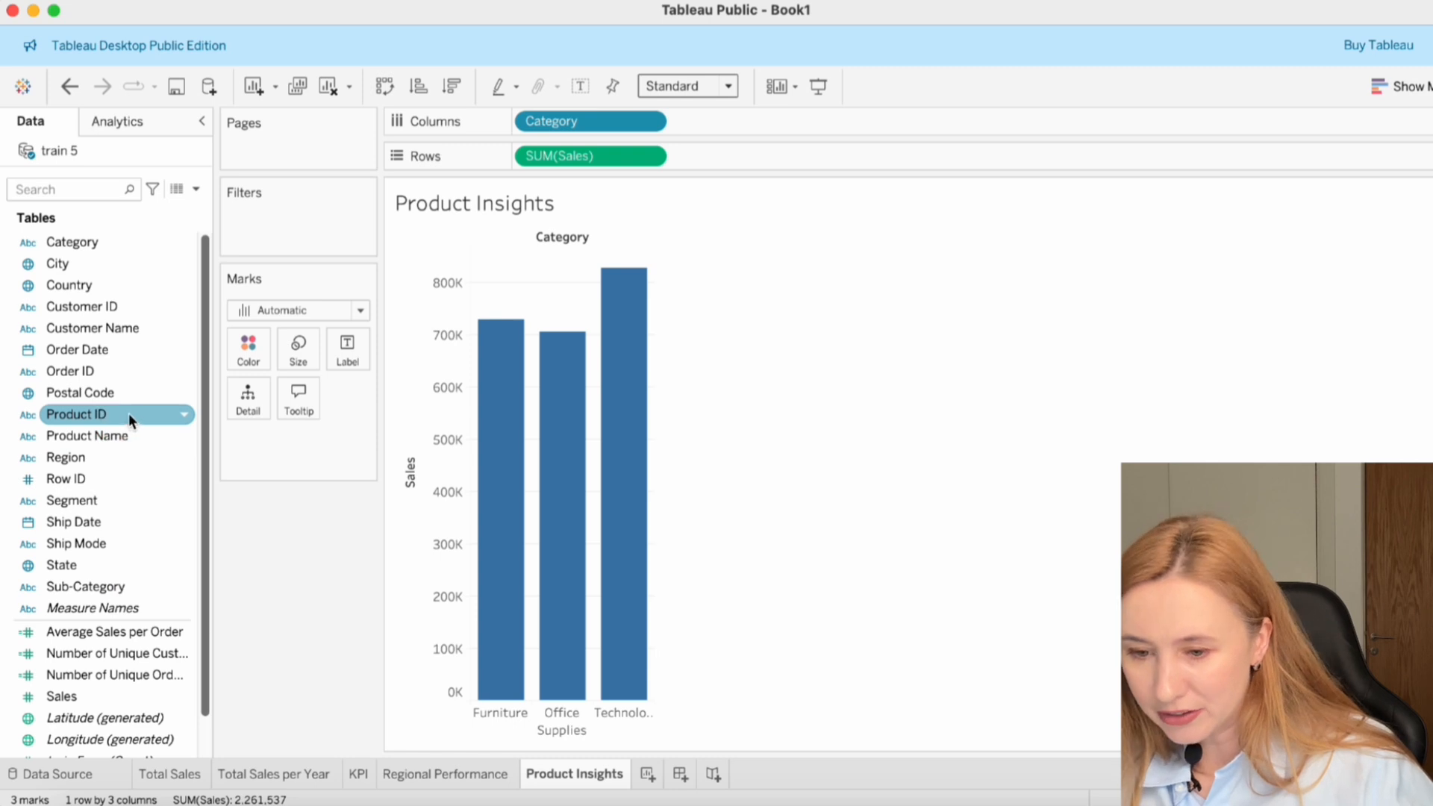
{"action": "left_click_drag", "start_coordinate": [113, 586], "coordinate": [720, 125]}
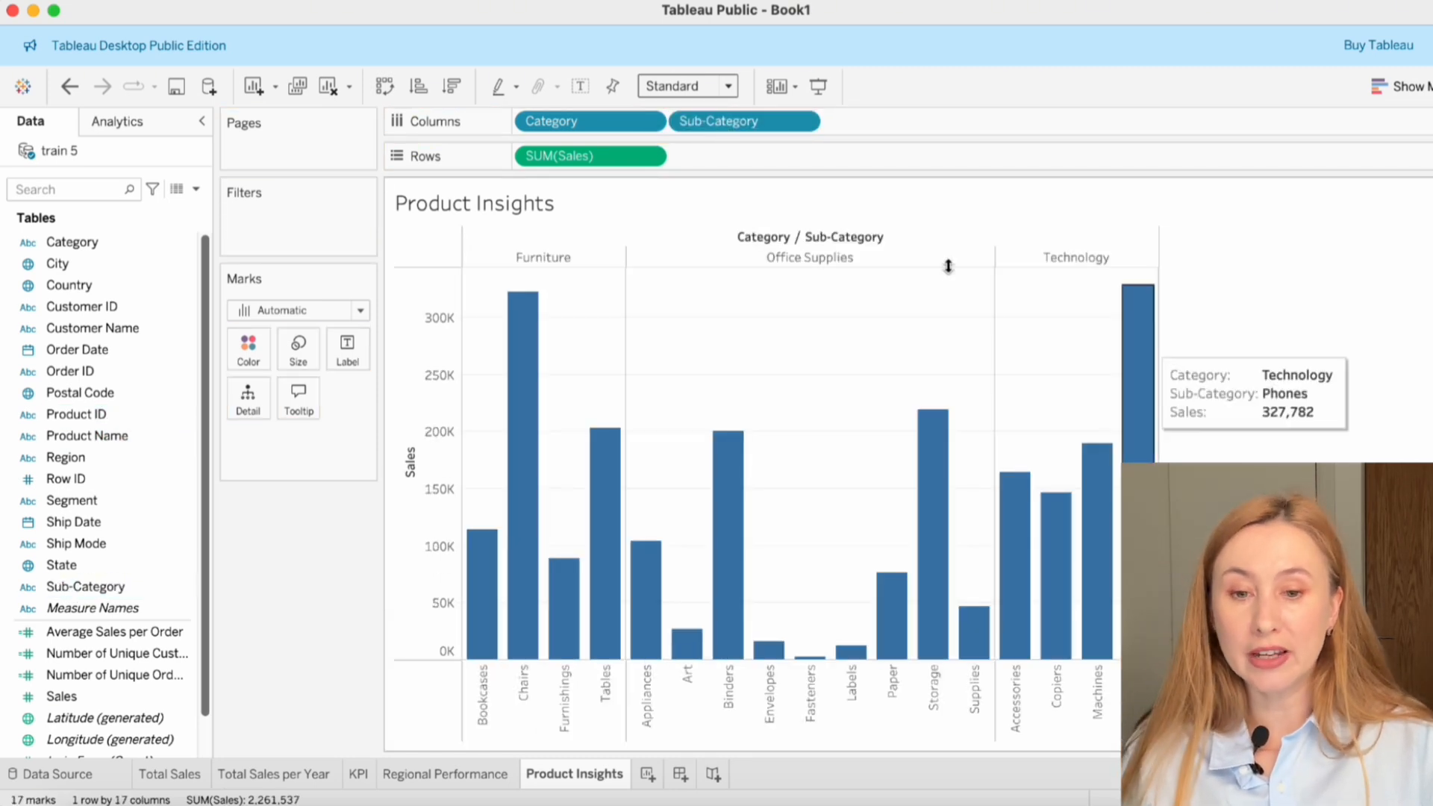
- Sort Category on the Product Insights sheet by the Sales field with Sum aggregation, descending
{"action": "left_click", "coordinate": [649, 122]}
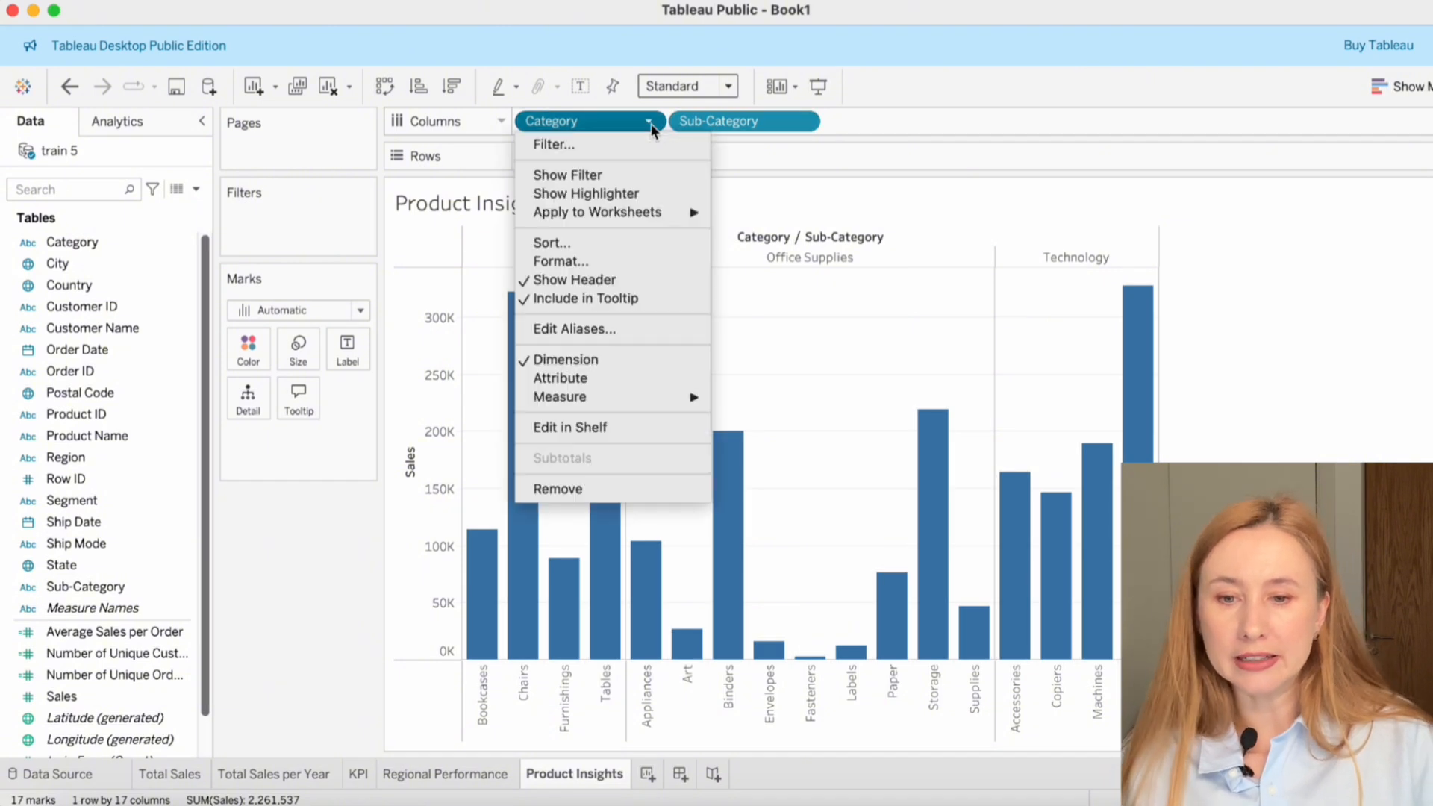
{"action": "left_click", "coordinate": [602, 244]}
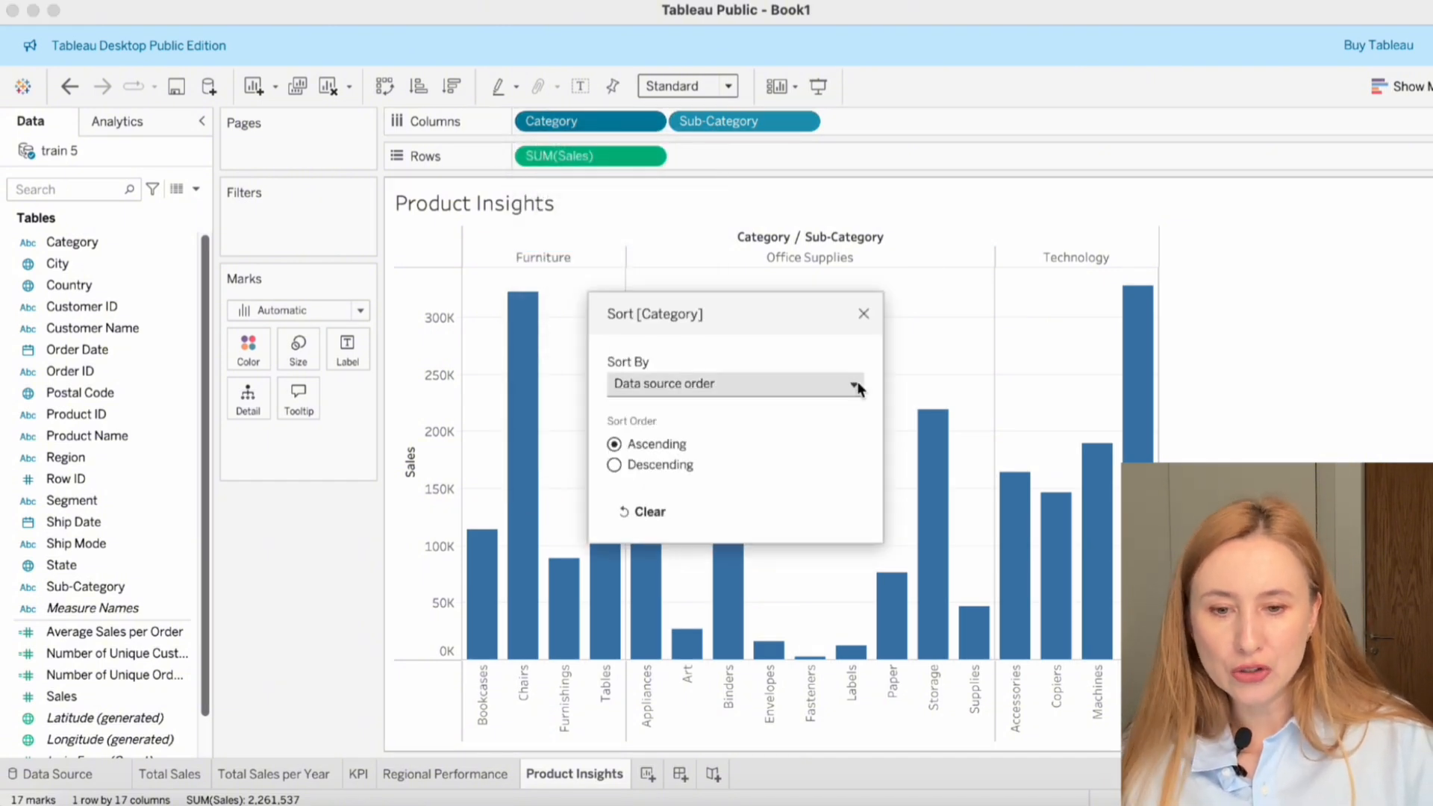
{"action": "left_click", "coordinate": [854, 386]}
{"action": "left_click", "coordinate": [670, 439]}
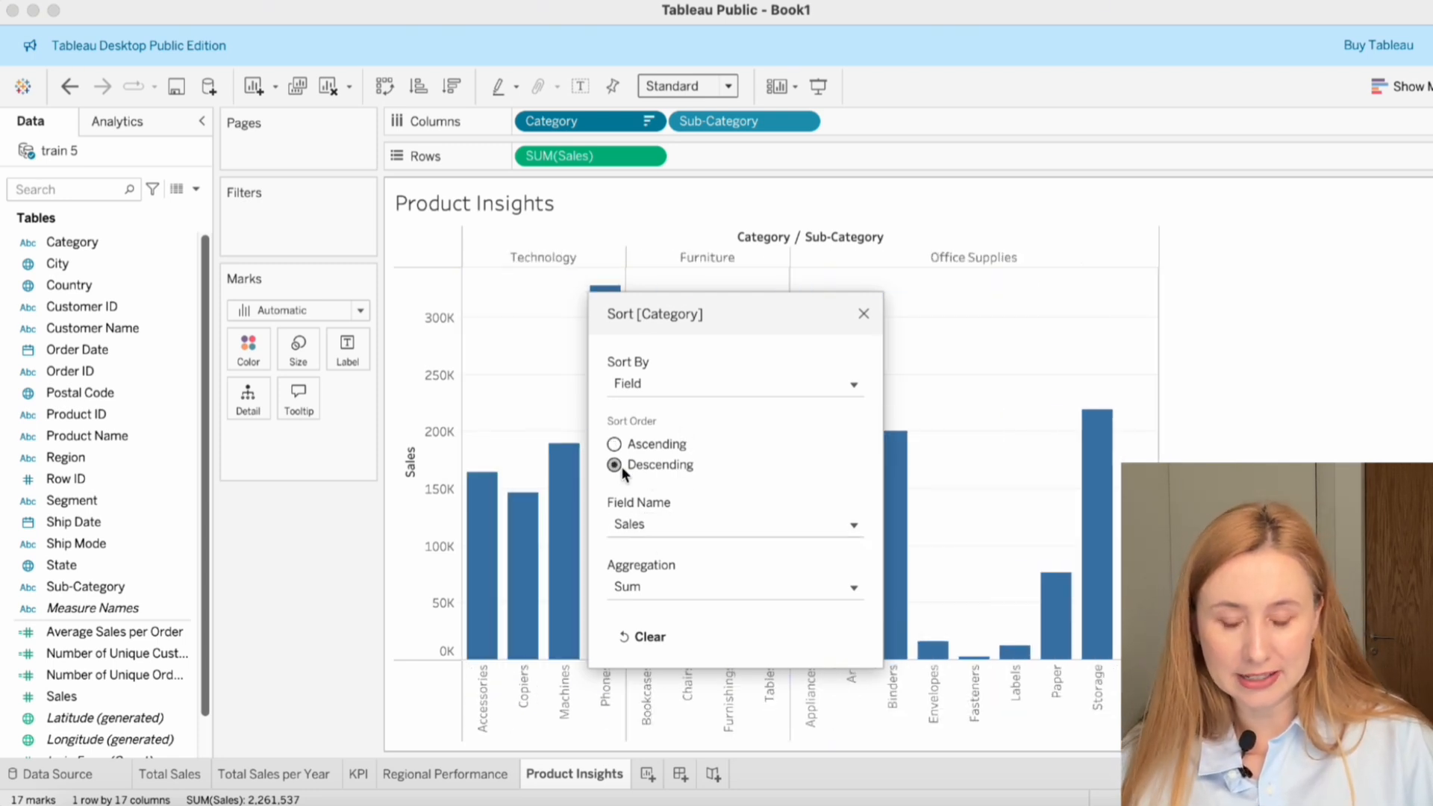
{"action": "left_click", "coordinate": [863, 314]}
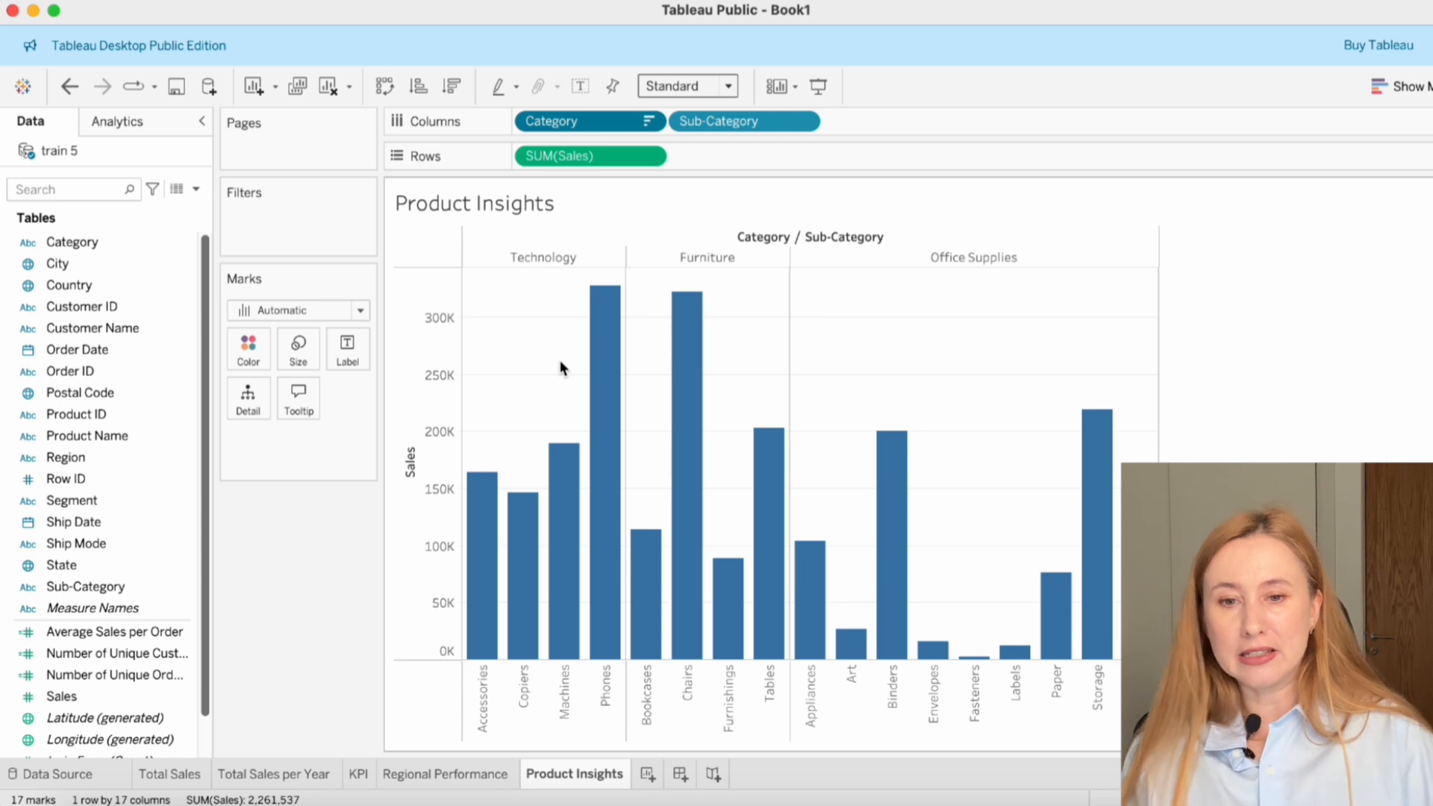
- Sort Sub-Category by the Sales field with Sum aggregation, descending, and hide the column field labels on Product Insights
{"action": "left_click", "coordinate": [805, 123]}
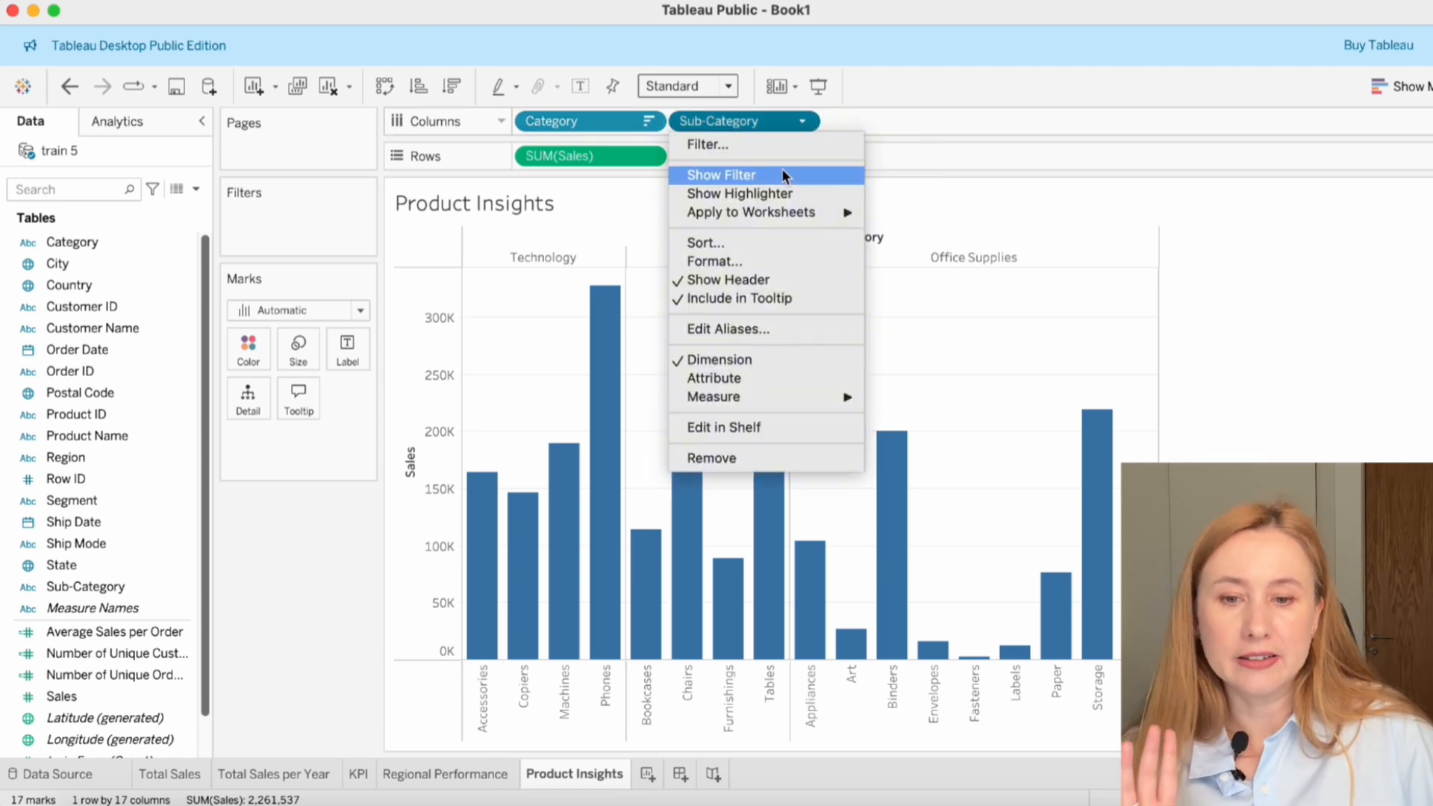
{"action": "left_click", "coordinate": [741, 242]}
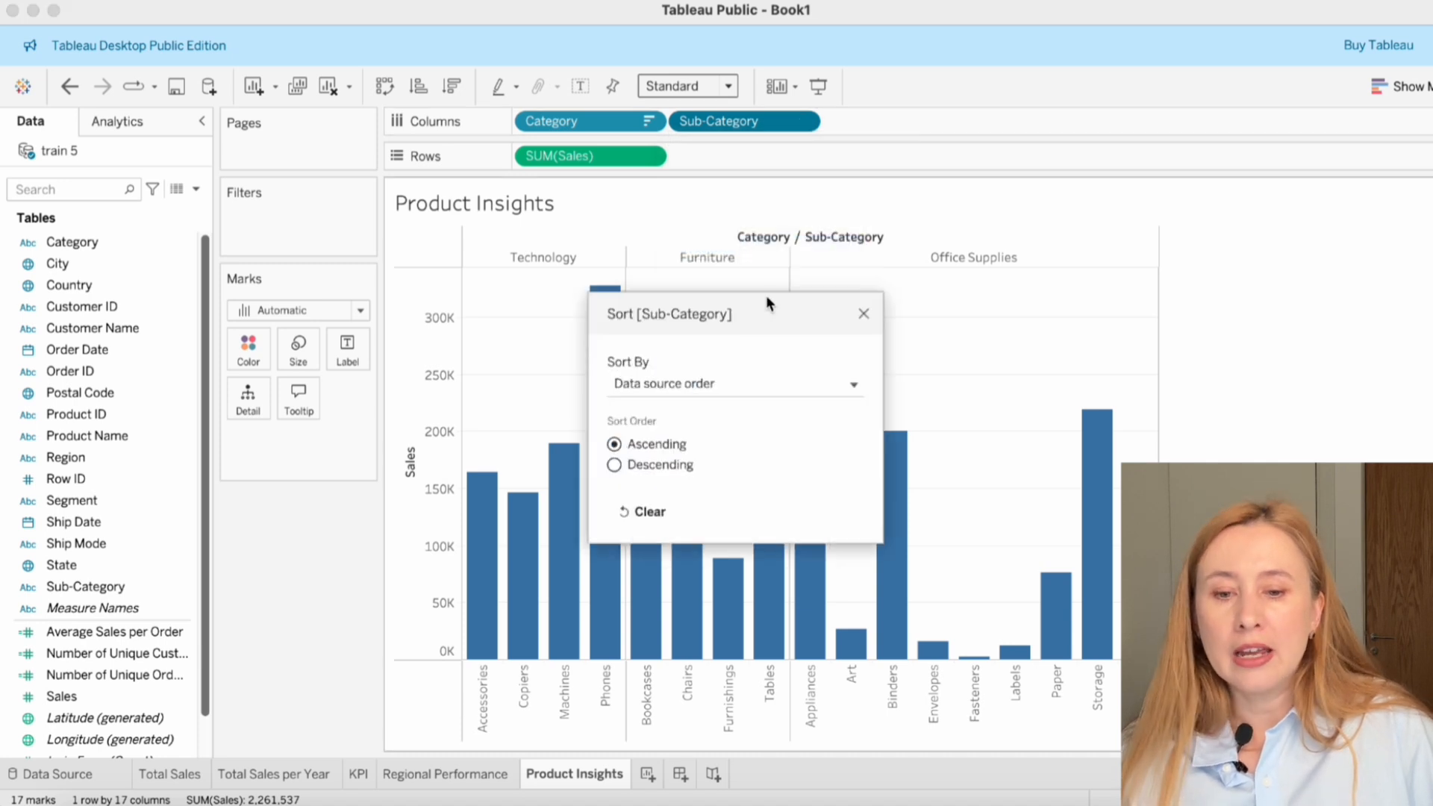
{"action": "left_click", "coordinate": [814, 381]}
{"action": "left_click", "coordinate": [645, 438]}
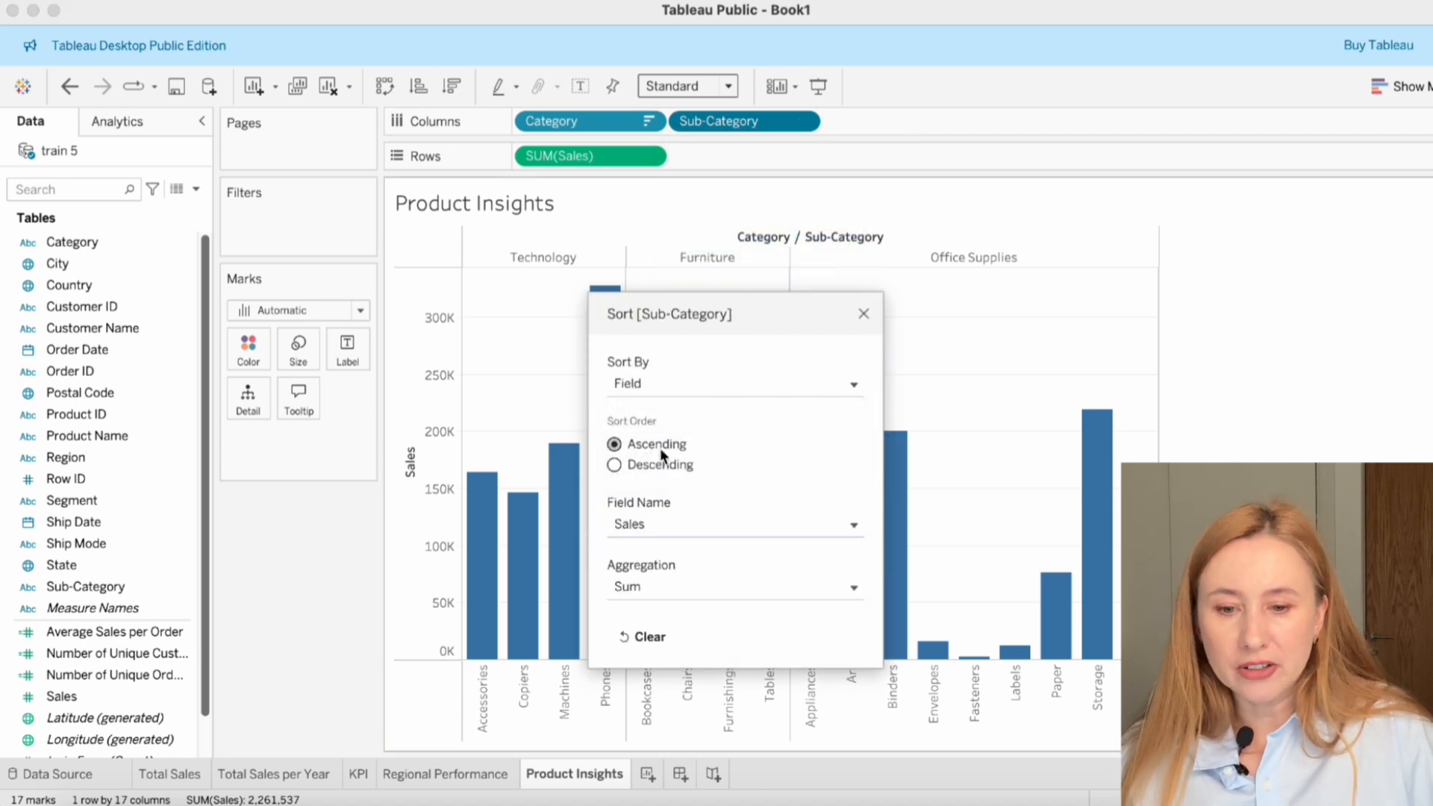
{"action": "left_click", "coordinate": [626, 464]}
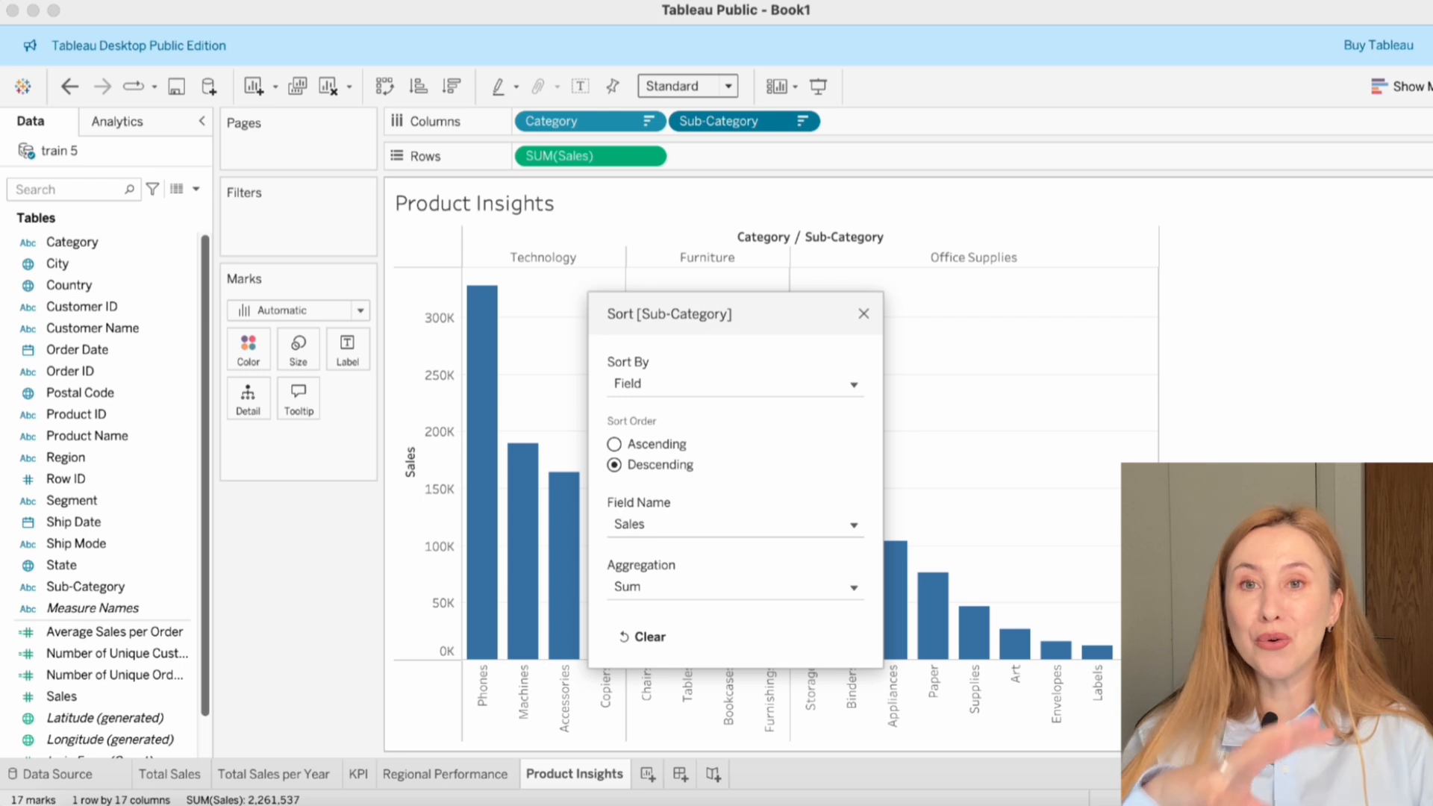
{"action": "left_click", "coordinate": [864, 313]}
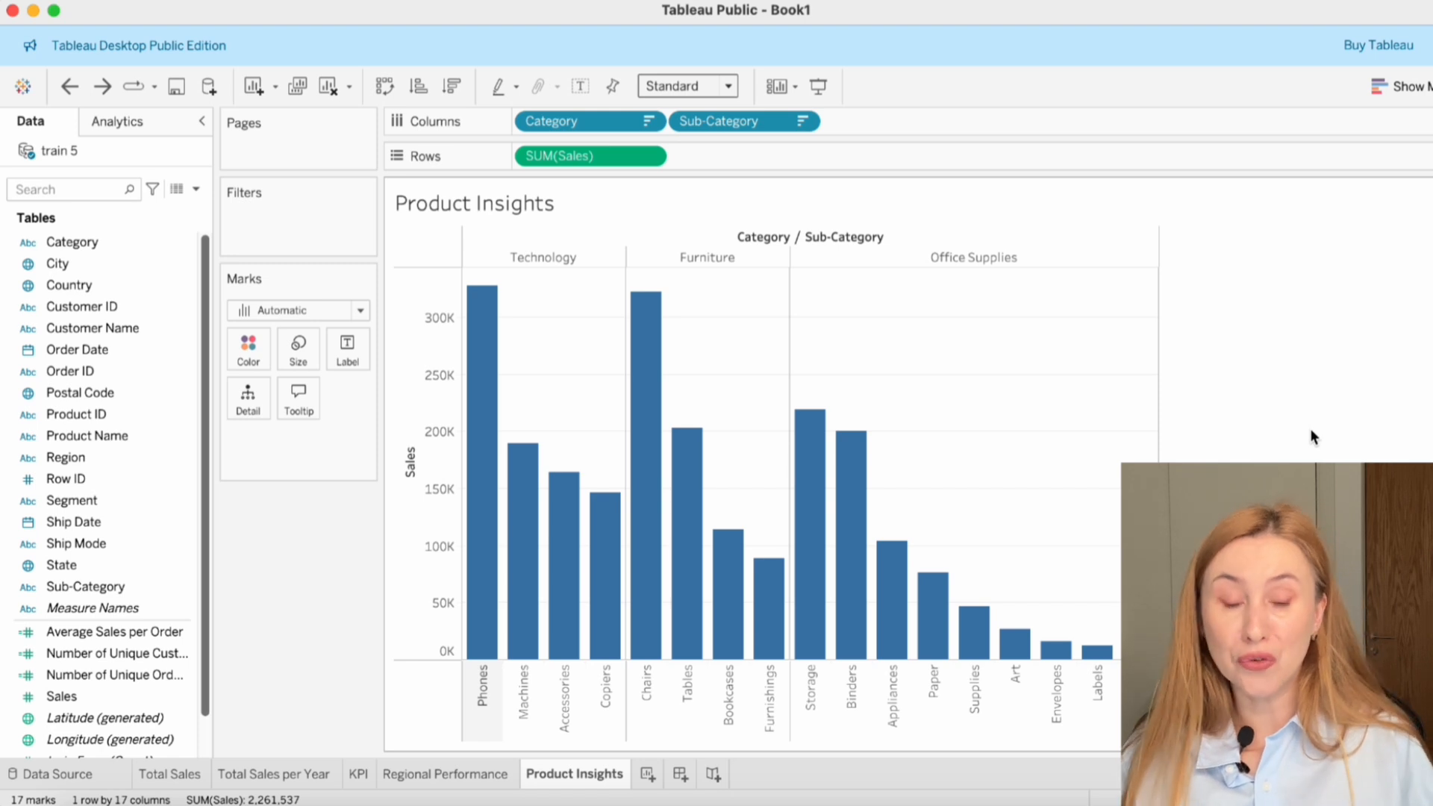
{"action": "right_click", "coordinate": [812, 238]}
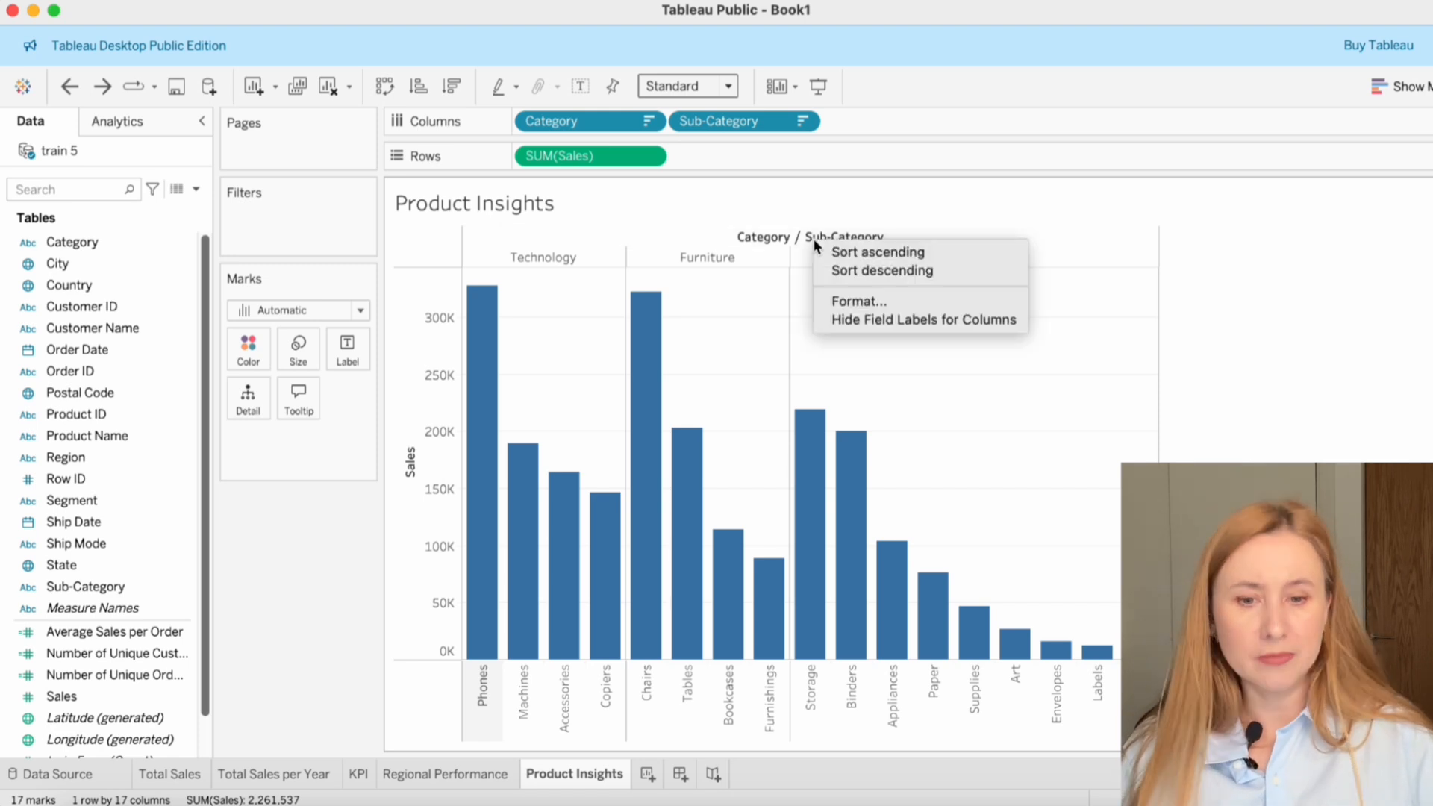
{"action": "left_click", "coordinate": [893, 321]}
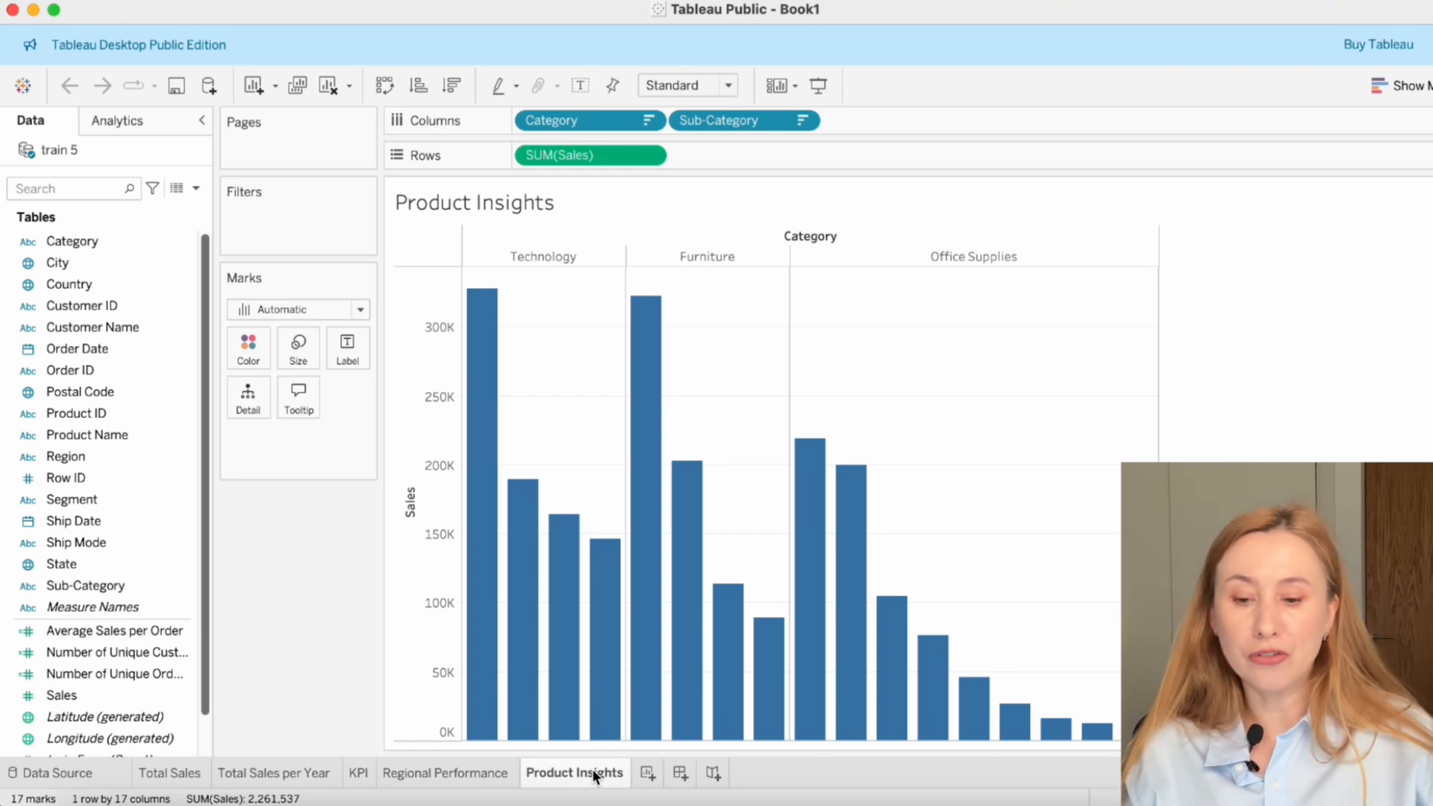
- Apply the KPI sheet's YEAR(Order Date) filter to the Regional Performance and Product Insights worksheets as well
{"action": "left_click", "coordinate": [360, 772]}
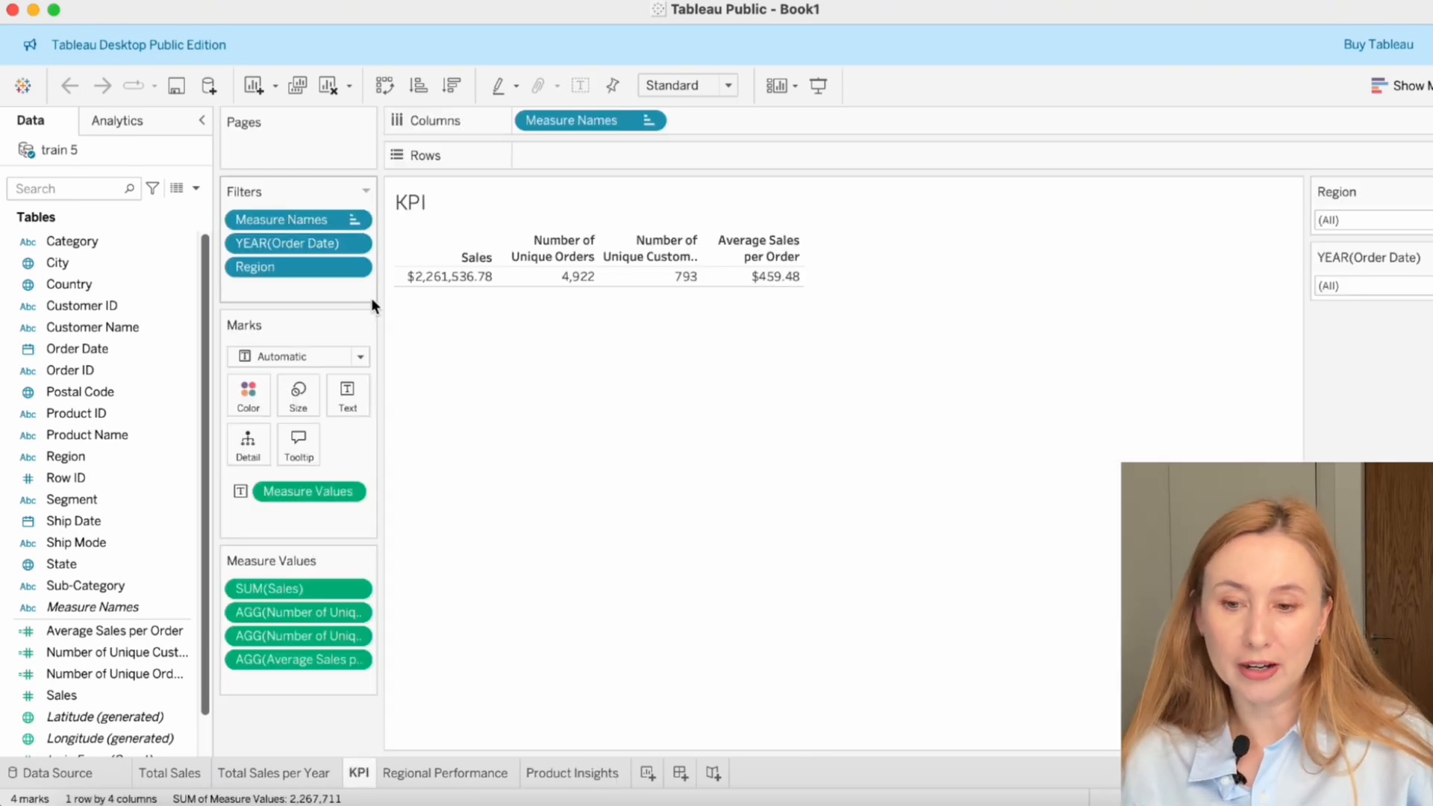
{"action": "left_click", "coordinate": [354, 246]}
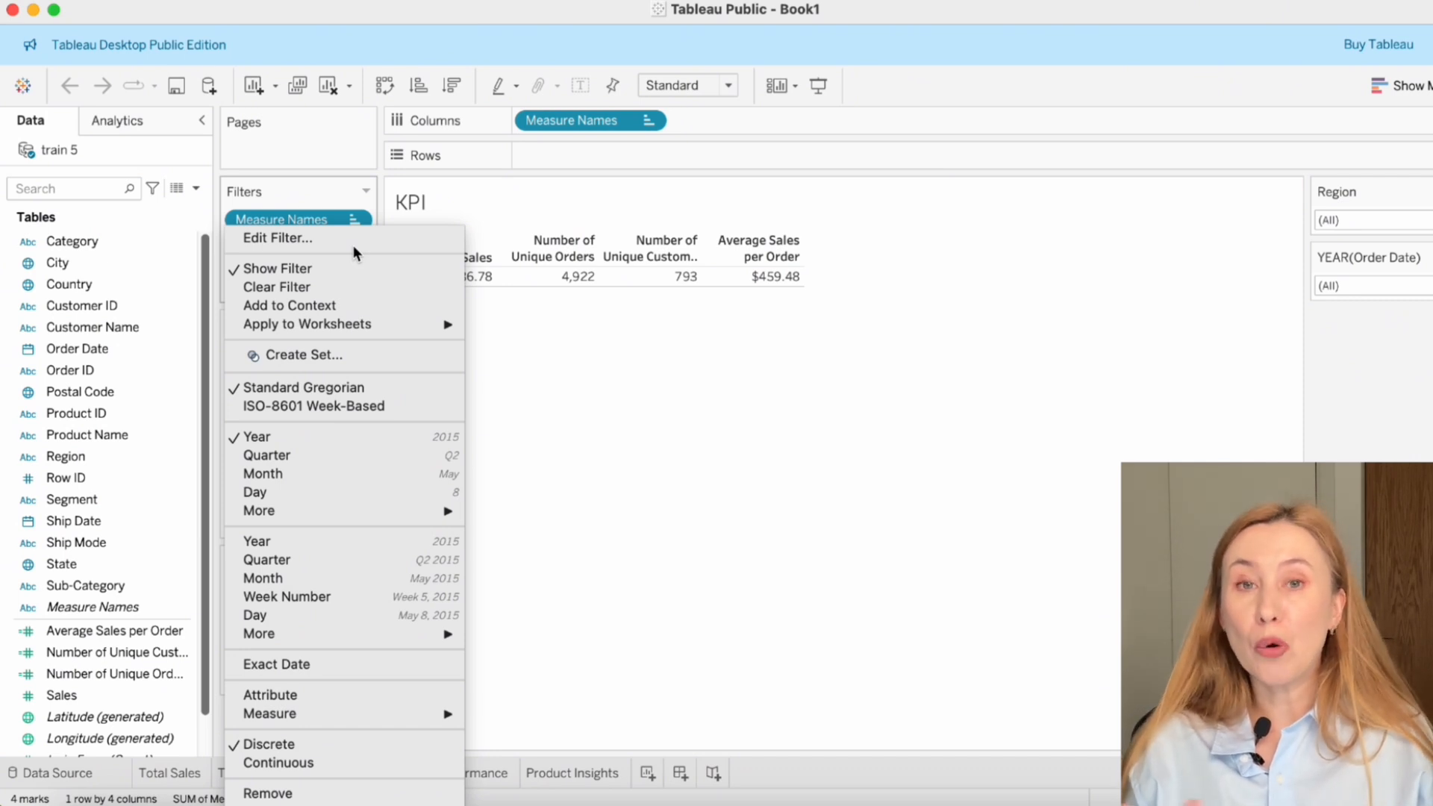
{"action": "mouse_move", "coordinate": [397, 324]}
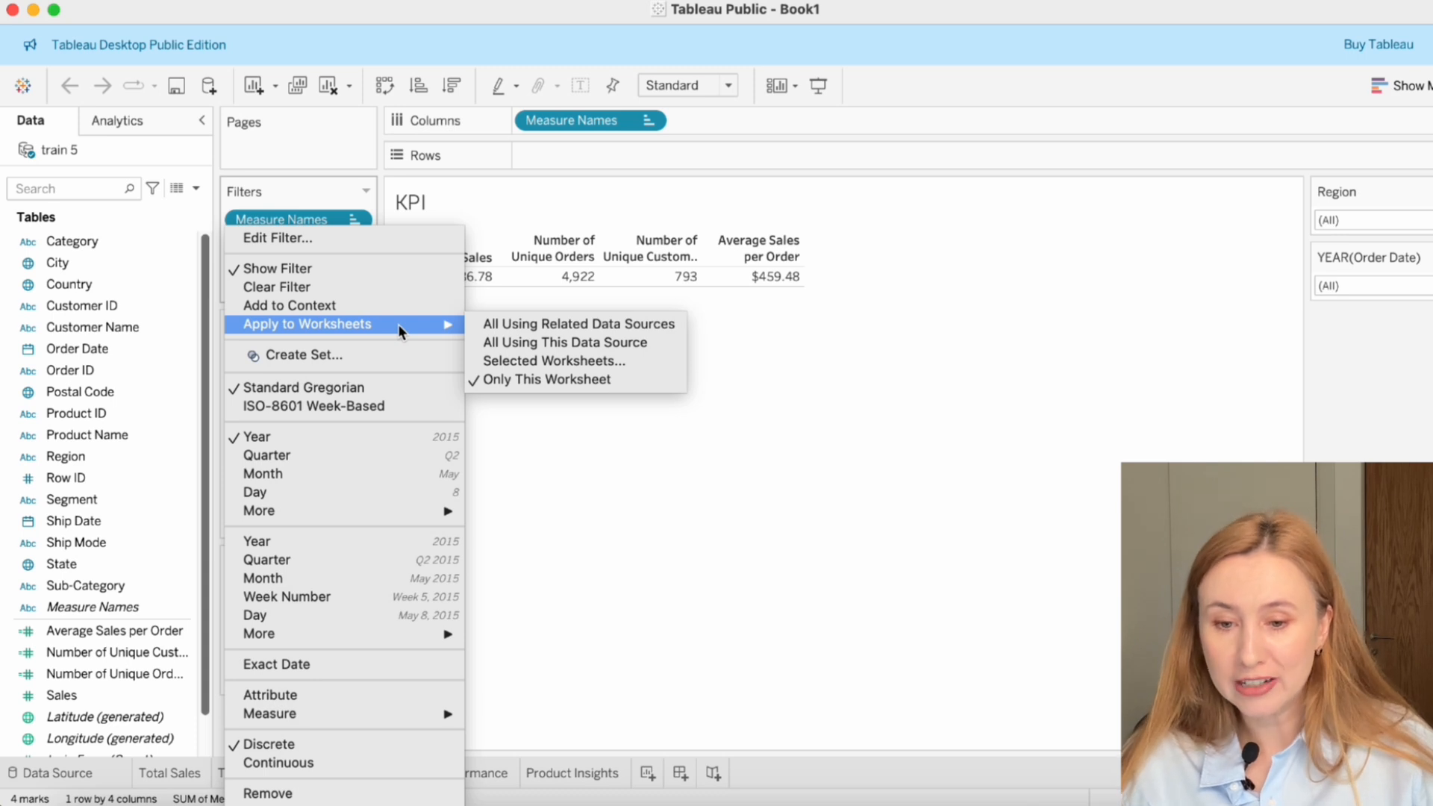
{"action": "left_click", "coordinate": [635, 361]}
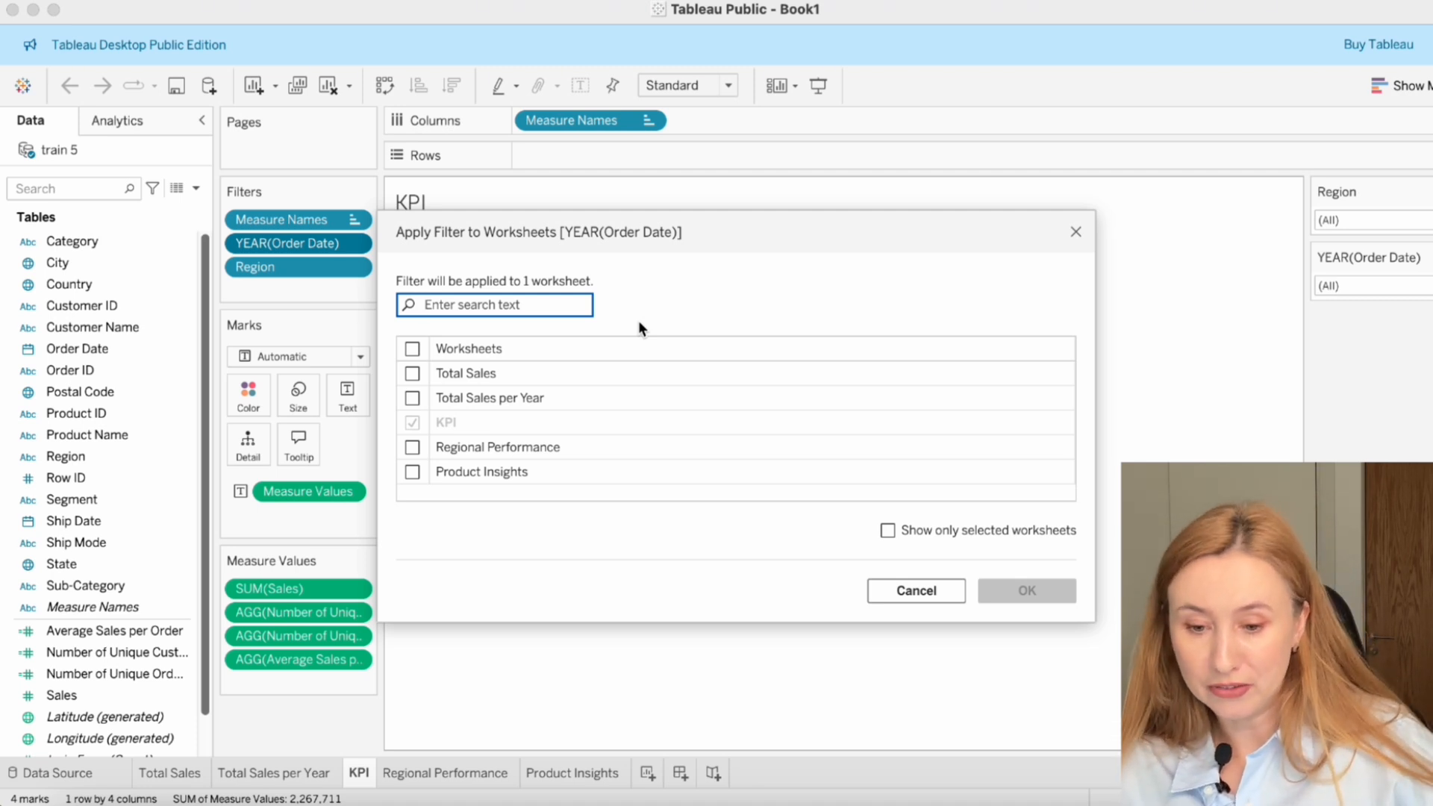
{"action": "left_click", "coordinate": [412, 447]}
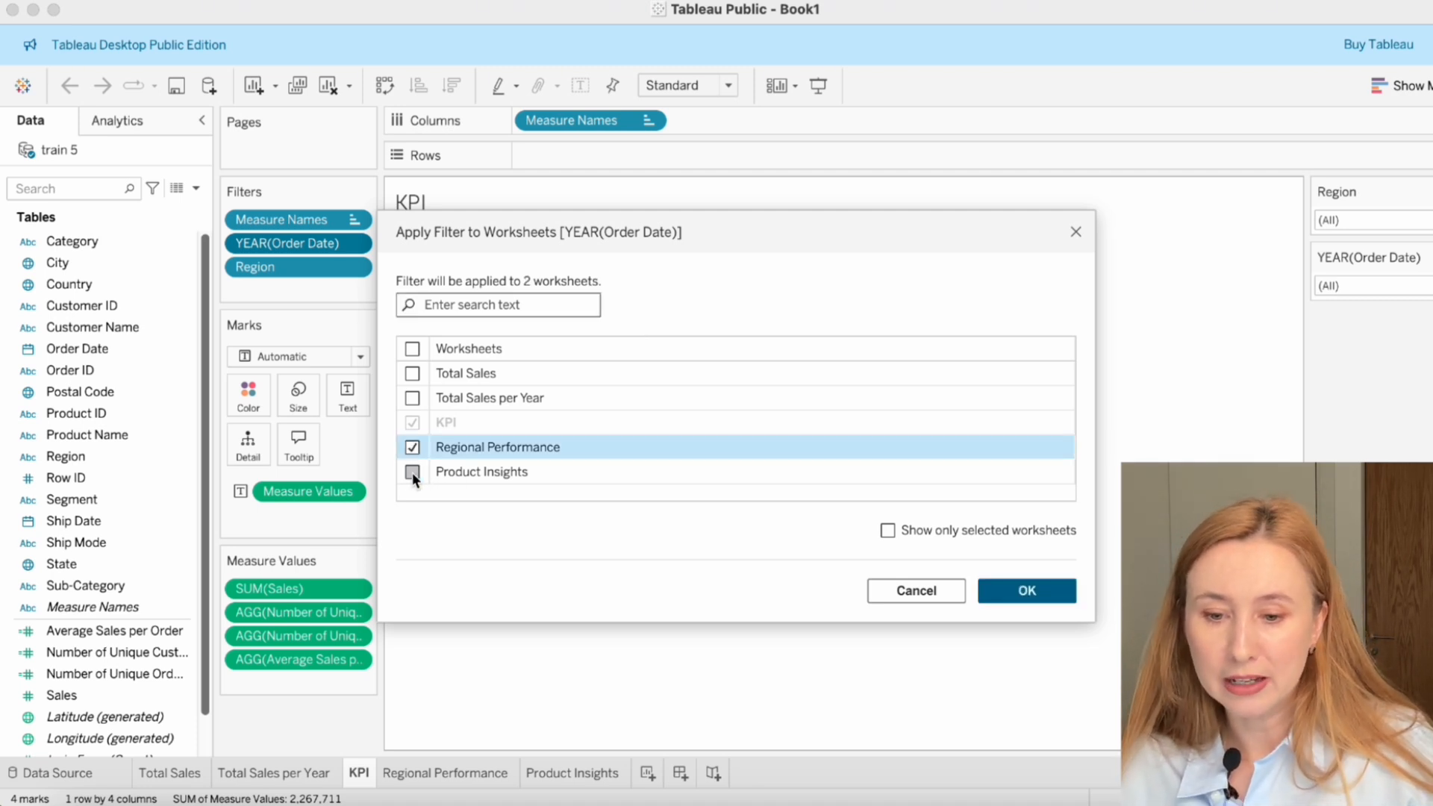
{"action": "left_click", "coordinate": [412, 472]}
{"action": "left_click", "coordinate": [1024, 591]}
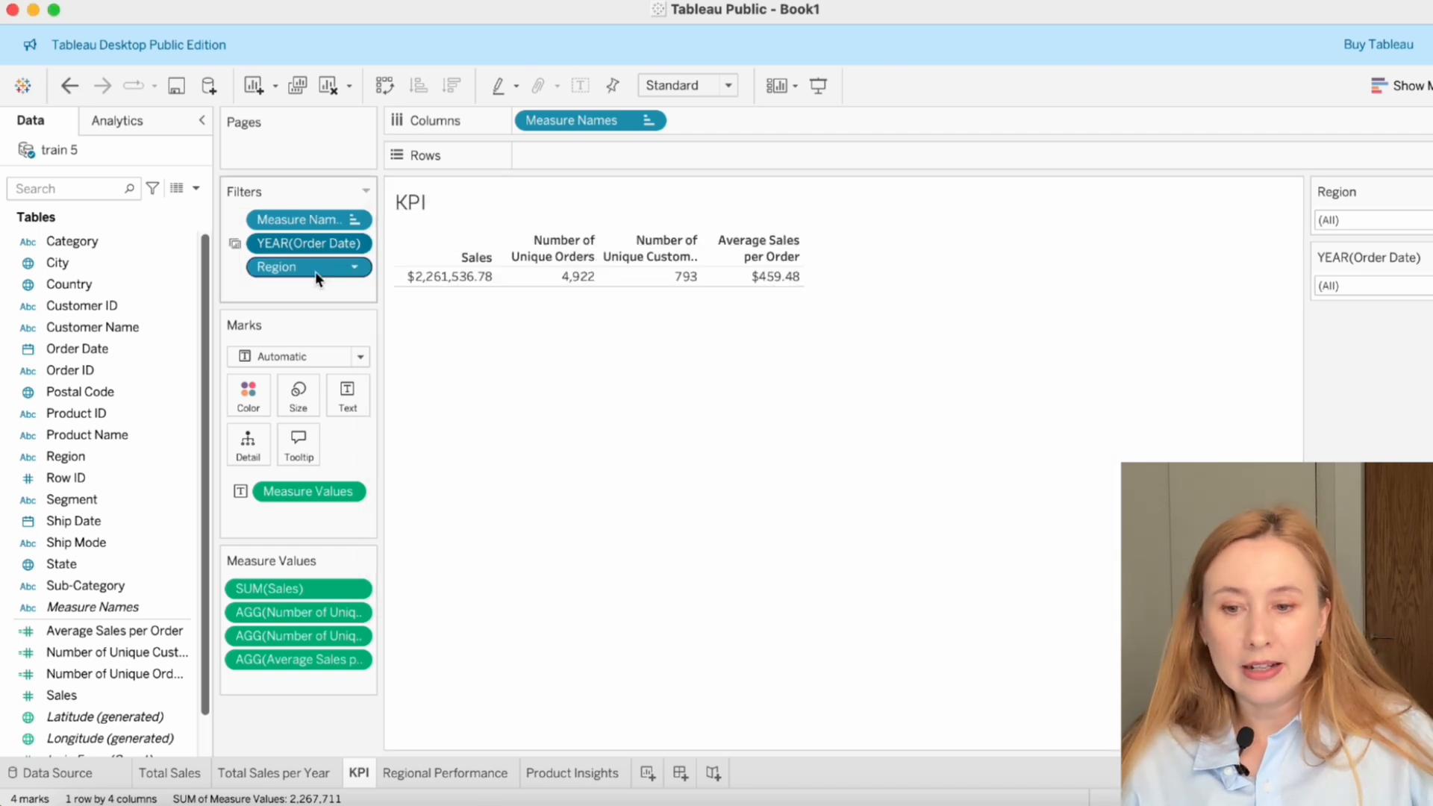
- Apply the KPI sheet's Region filter to the Regional Performance and Product Insights worksheets as well
{"action": "right_click", "coordinate": [343, 271]}
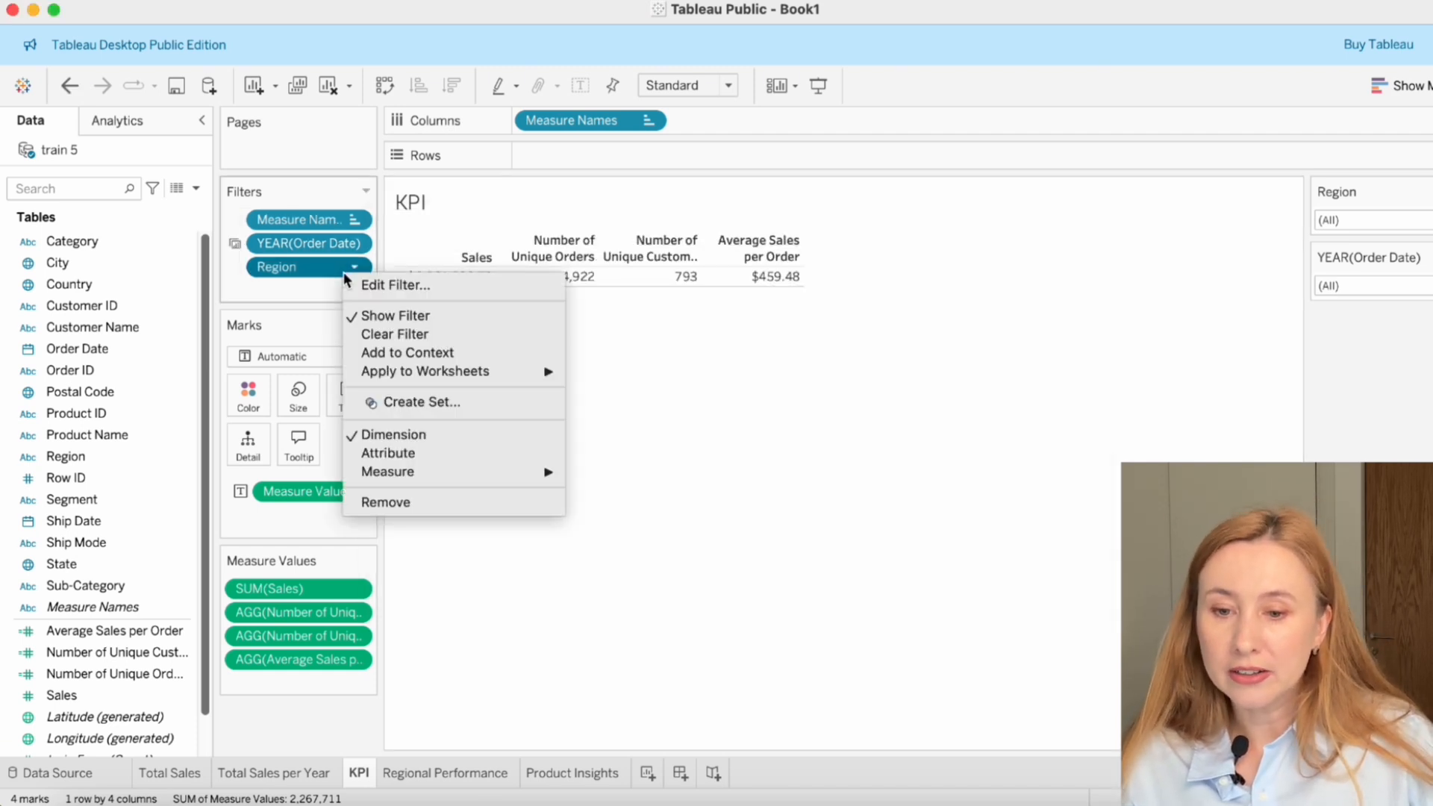
{"action": "mouse_move", "coordinate": [455, 373]}
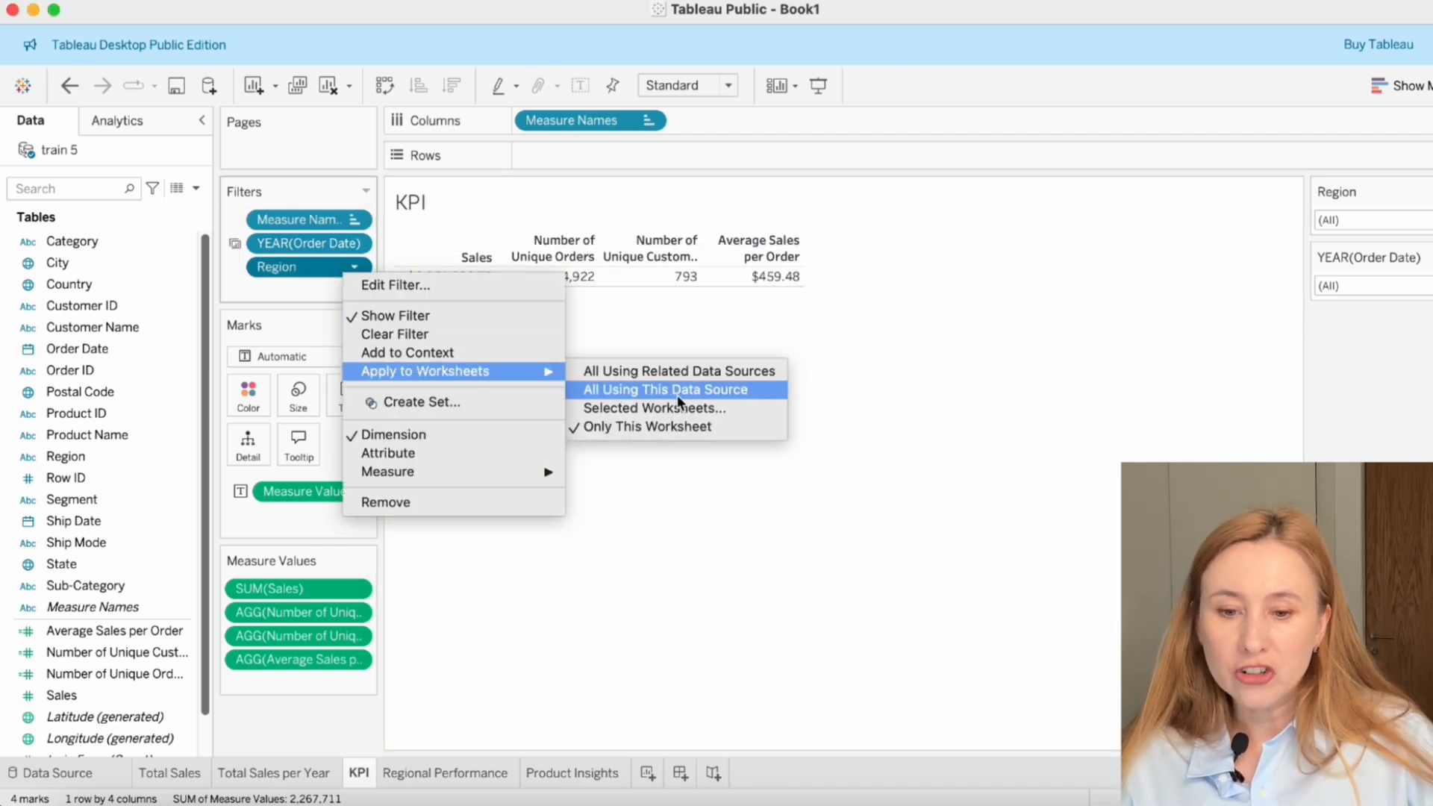
{"action": "left_click", "coordinate": [654, 407]}
{"action": "left_click", "coordinate": [412, 447]}
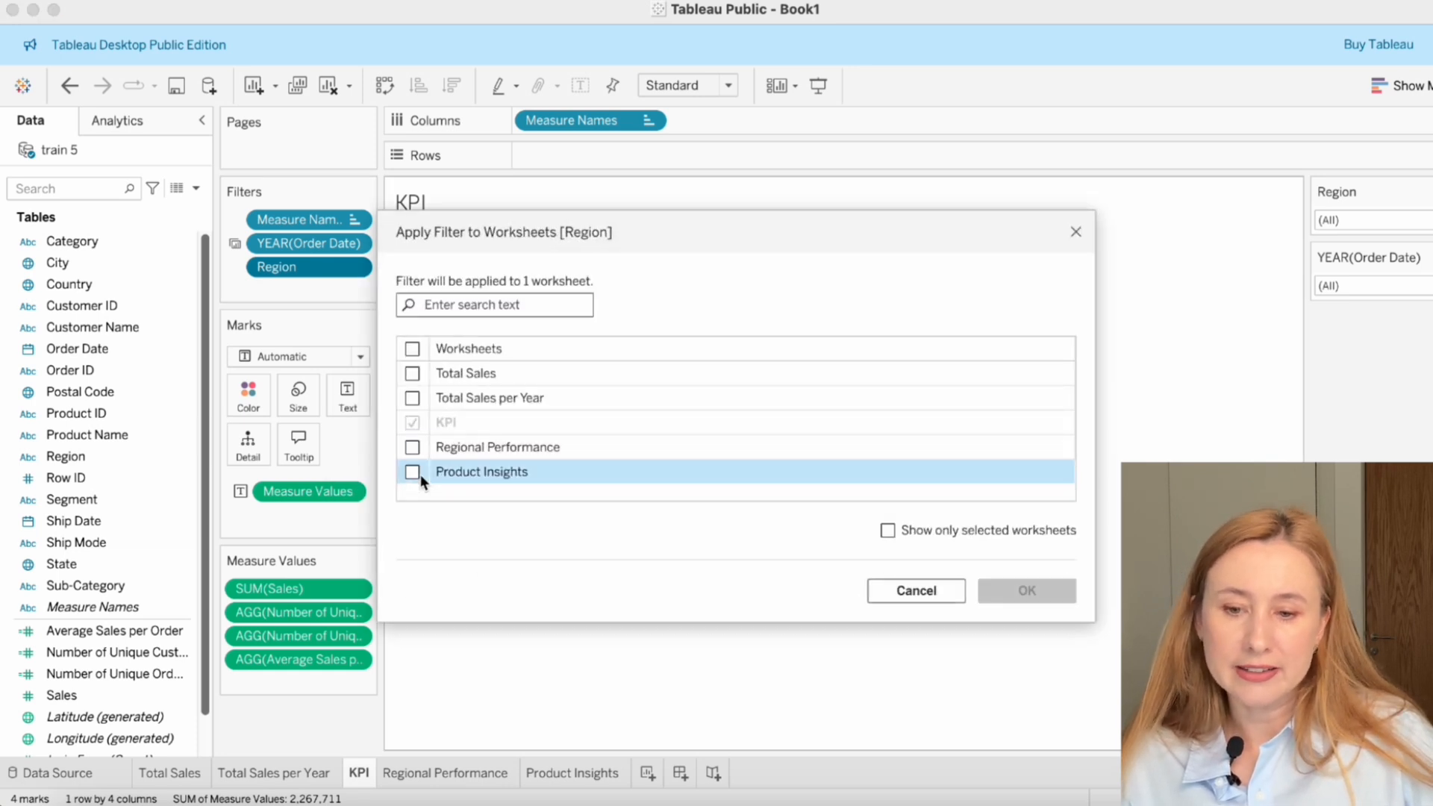
{"action": "left_click", "coordinate": [412, 471]}
{"action": "left_click", "coordinate": [1029, 588]}
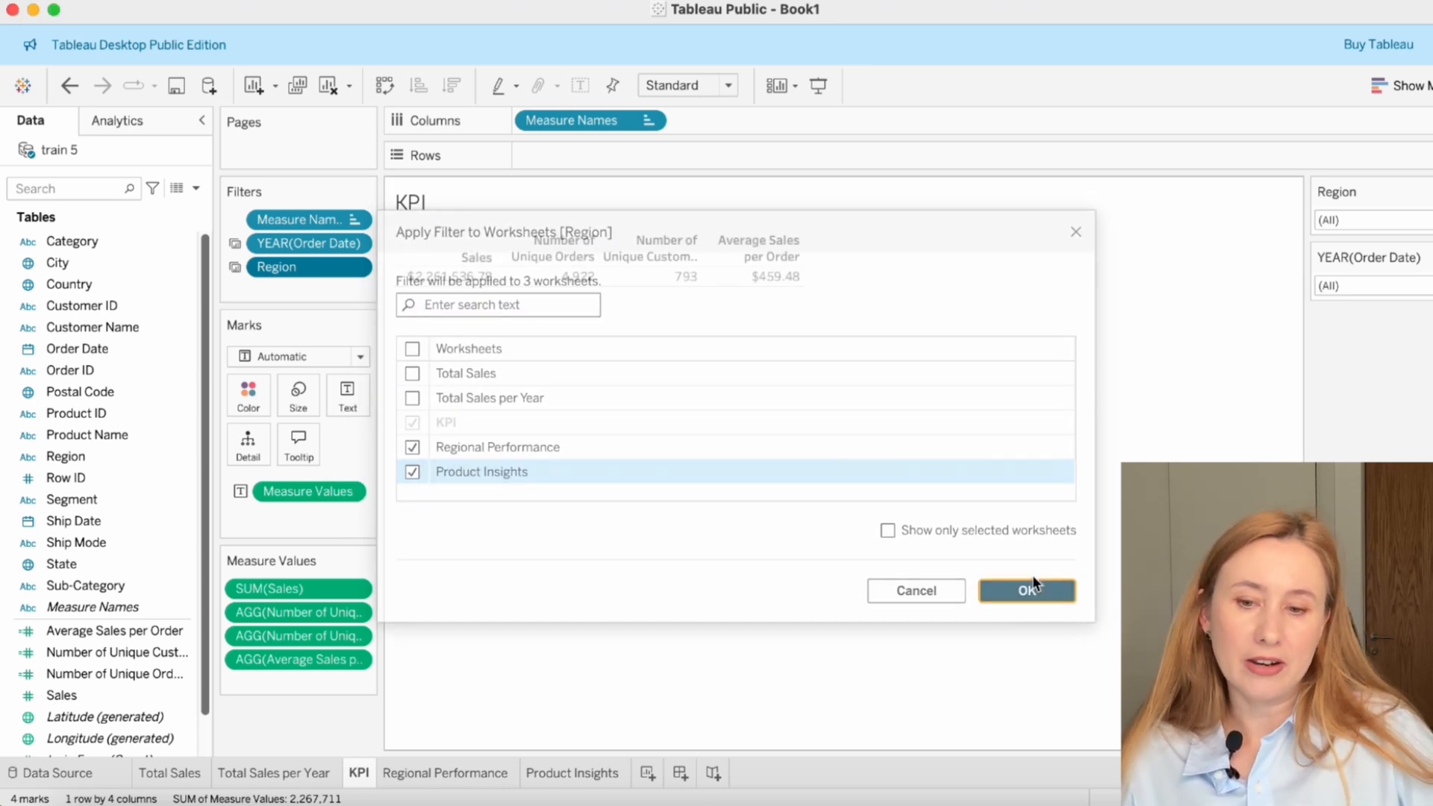
- Check the Customer insights section and PivotTables sheet in the Excel workbook, and add a Tableau worksheet named Sales by Segment
{"action": "left_click", "coordinate": [464, 775]}
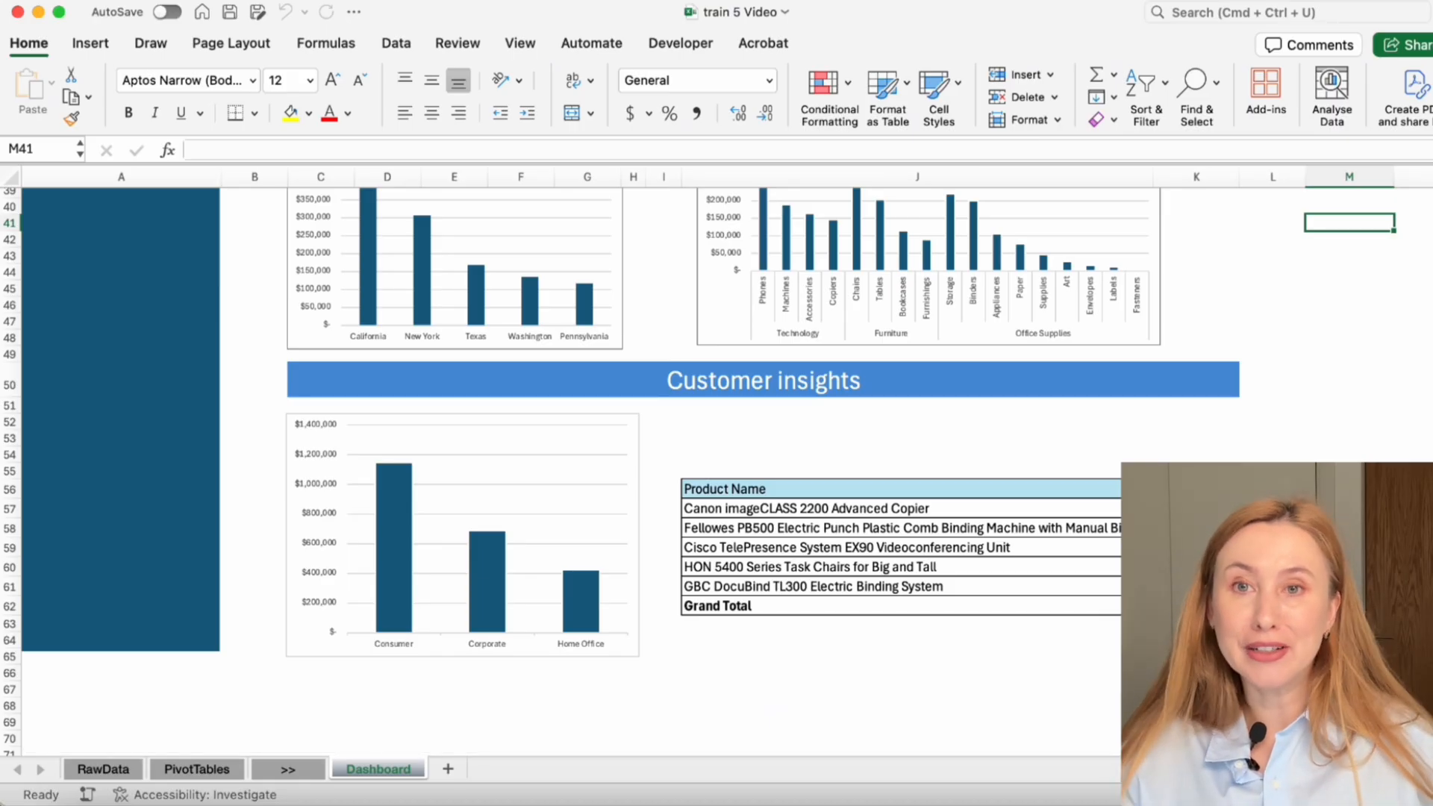
{"action": "scroll", "coordinate": [813, 478], "scroll_direction": "down", "scroll_amount": 3}
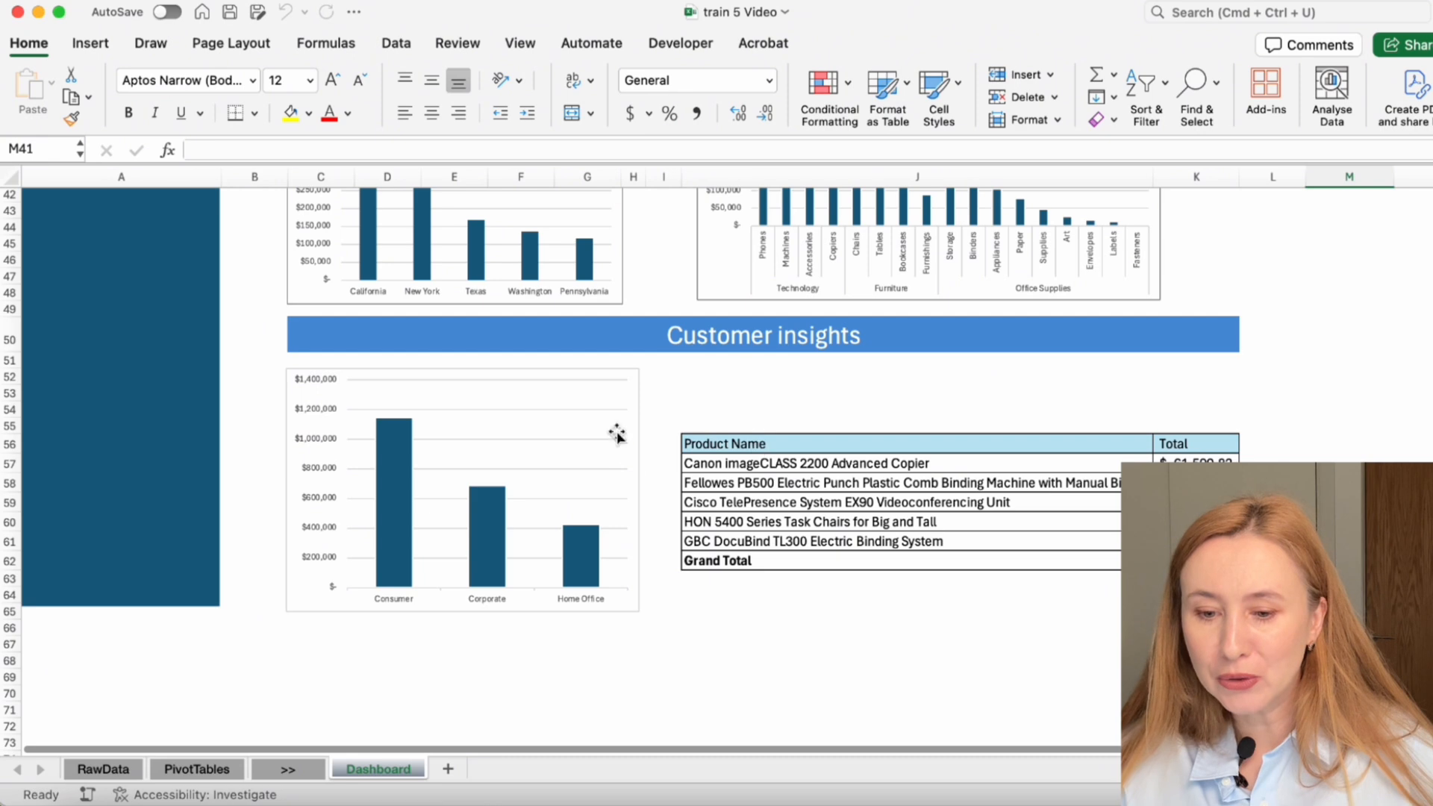
{"action": "left_click", "coordinate": [194, 769]}
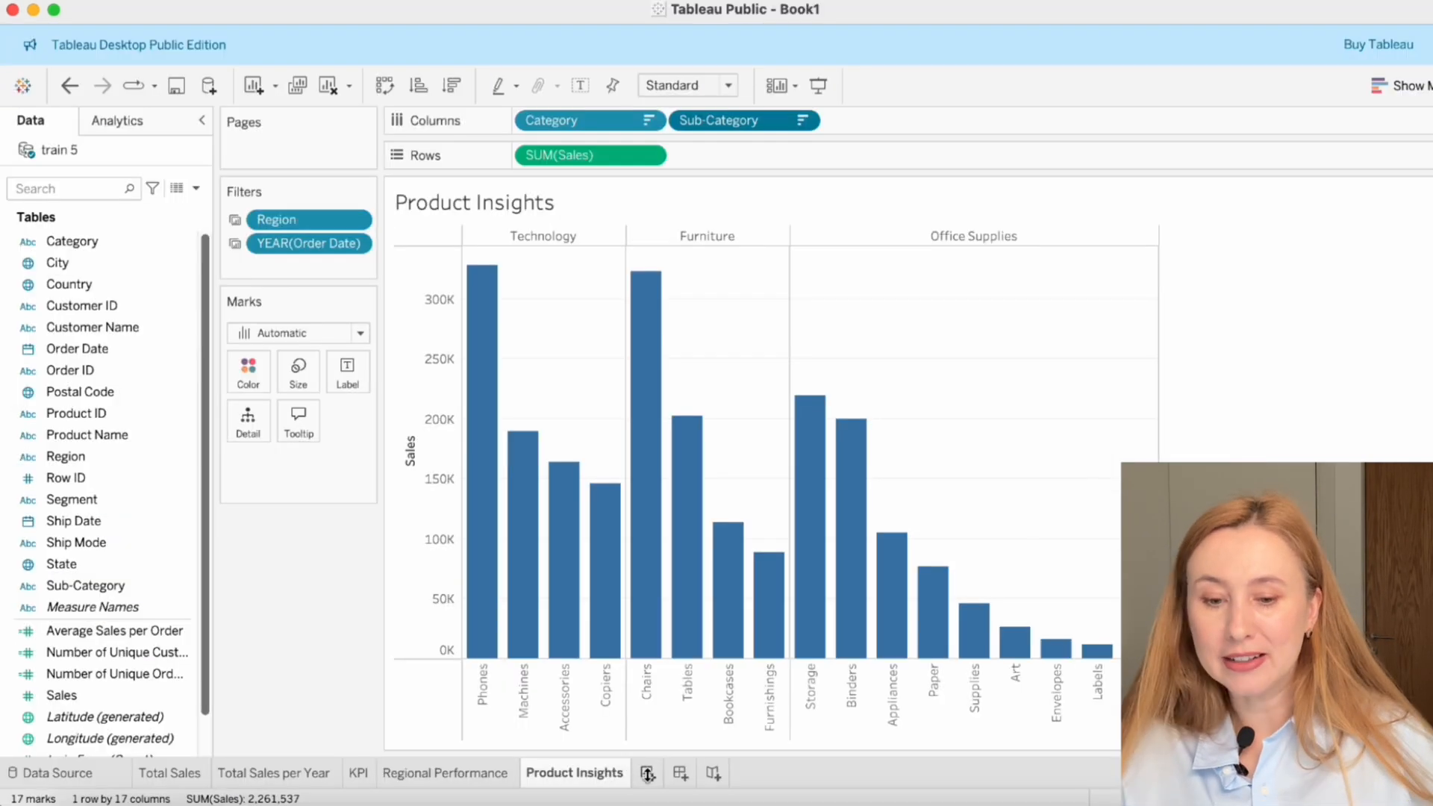
{"action": "left_click", "coordinate": [652, 772]}
{"action": "right_click", "coordinate": [659, 772]}
{"action": "left_click", "coordinate": [721, 560]}
{"action": "type", "text": "Sal"}
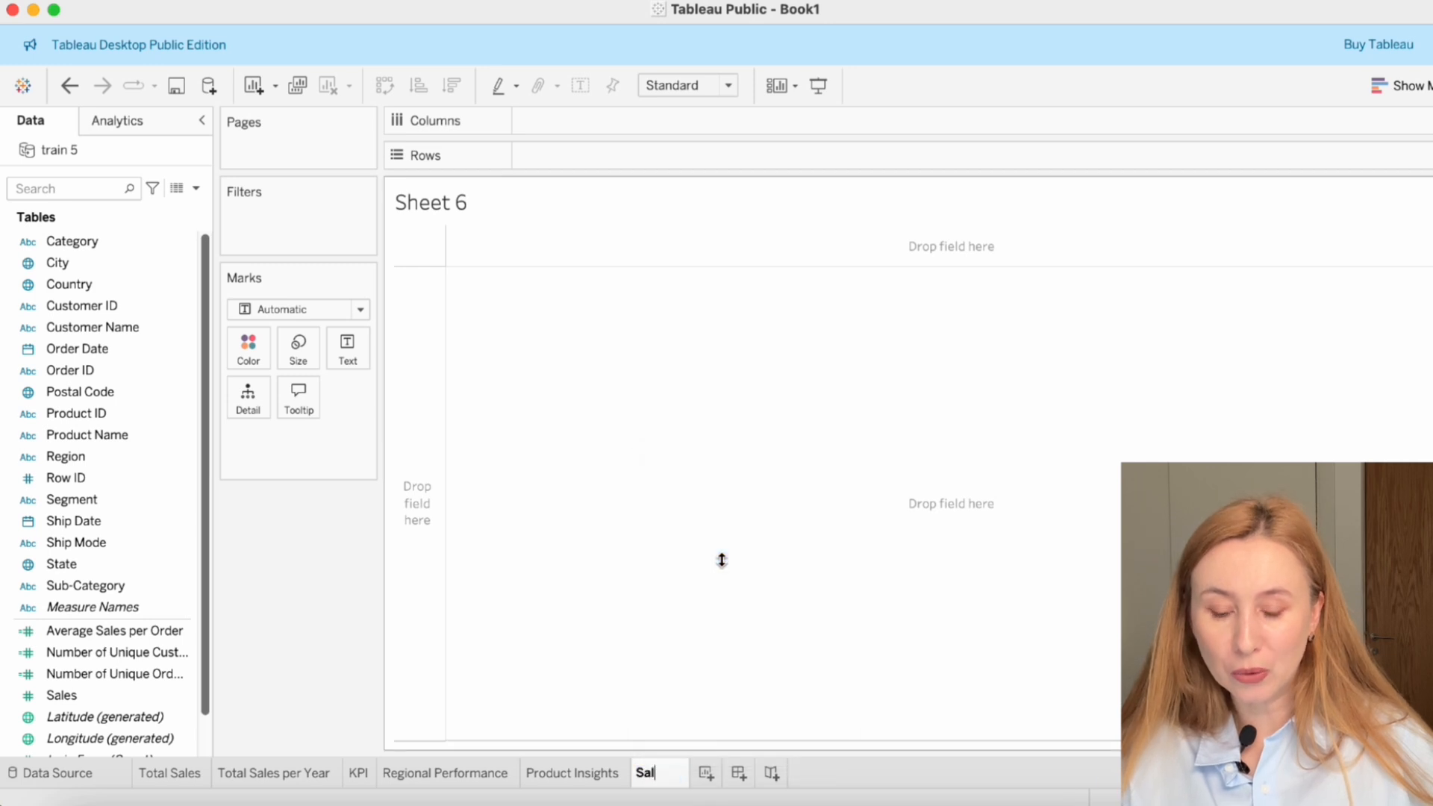
{"action": "type", "text": "es by Segment"}
- Chart Sales by Segment with Segment in columns and Sales in rows, and hide the column field labels
{"action": "left_click", "coordinate": [120, 501]}
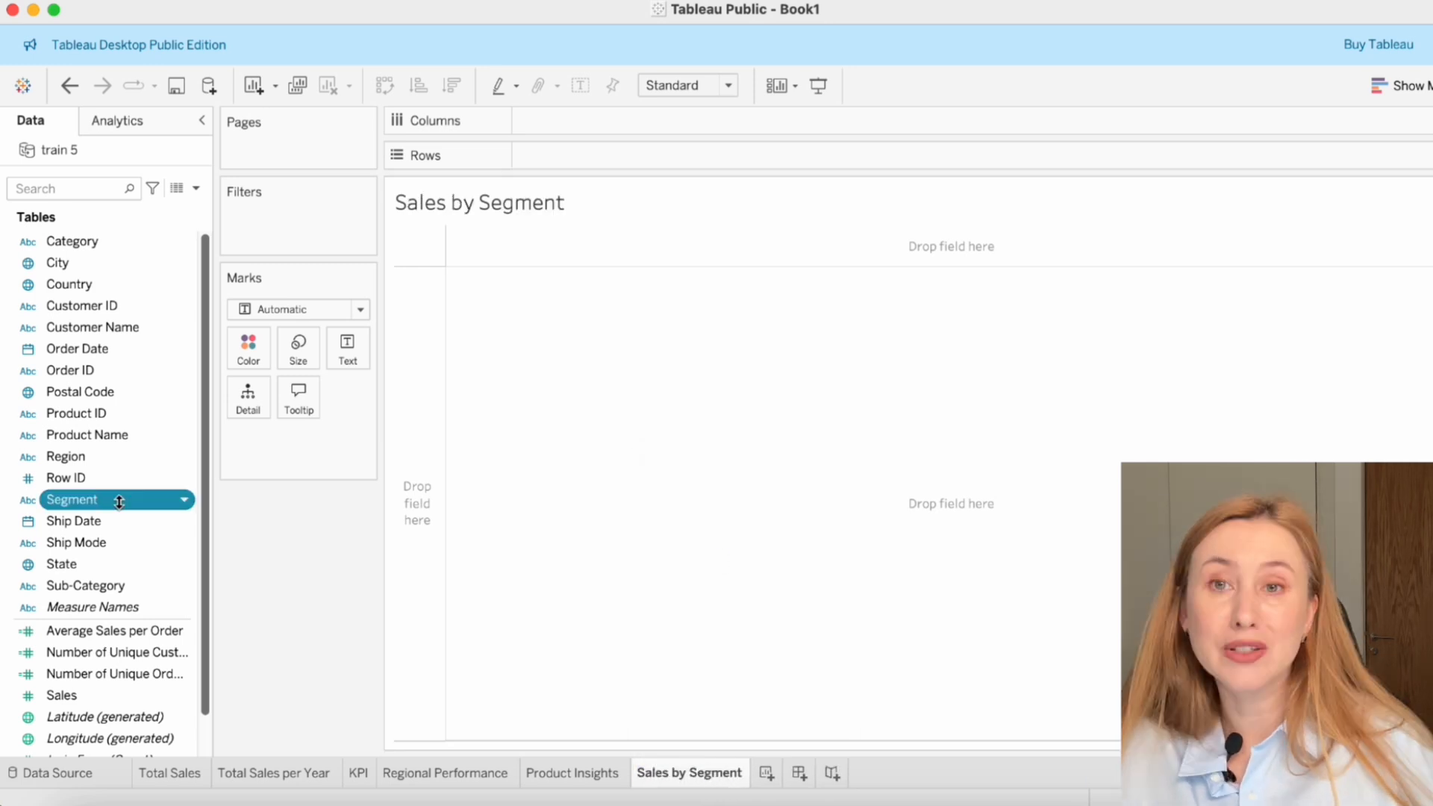
{"action": "left_click_drag", "start_coordinate": [120, 501], "coordinate": [625, 119]}
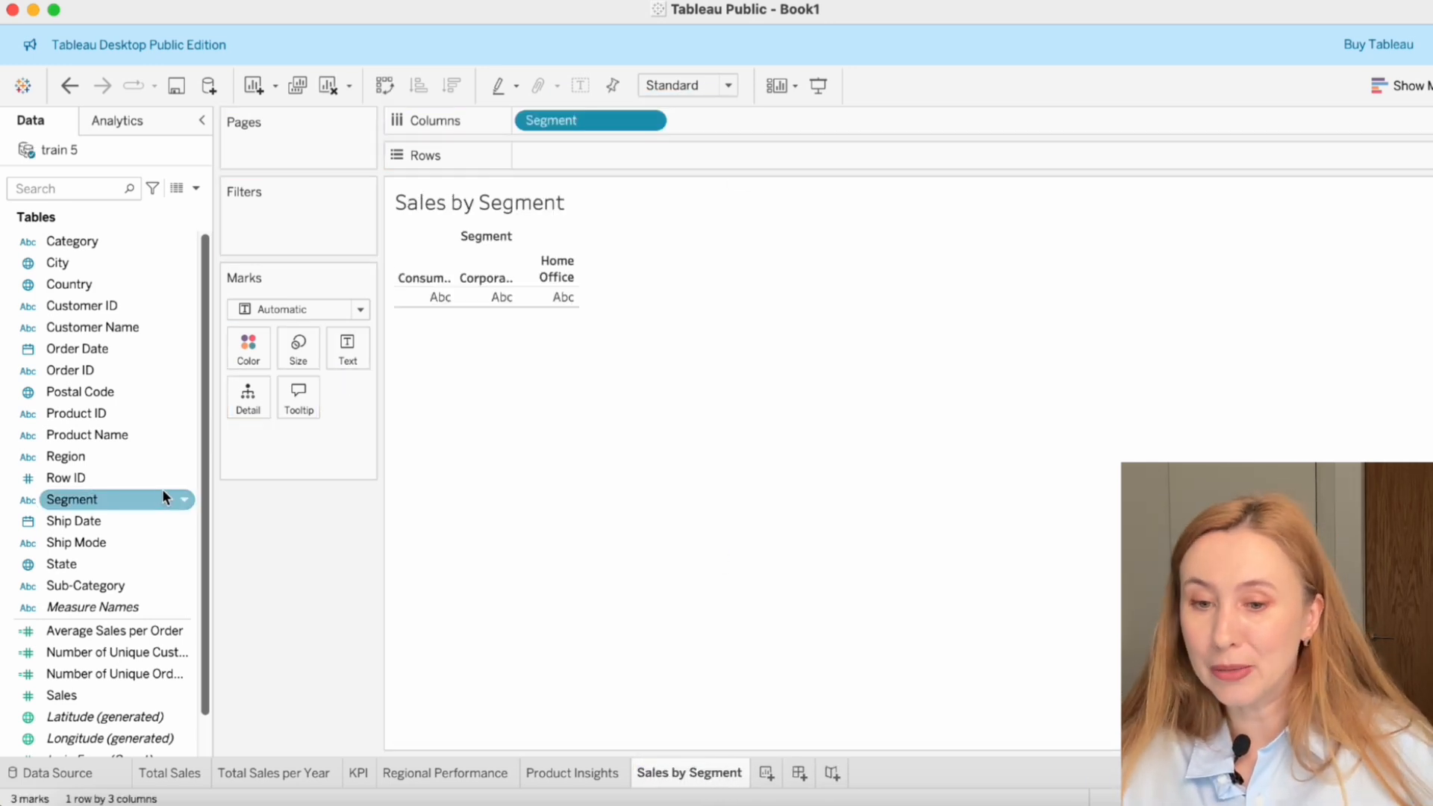
{"action": "scroll", "coordinate": [135, 552], "scroll_direction": "down", "scroll_amount": 2}
{"action": "left_click_drag", "start_coordinate": [90, 646], "coordinate": [556, 152]}
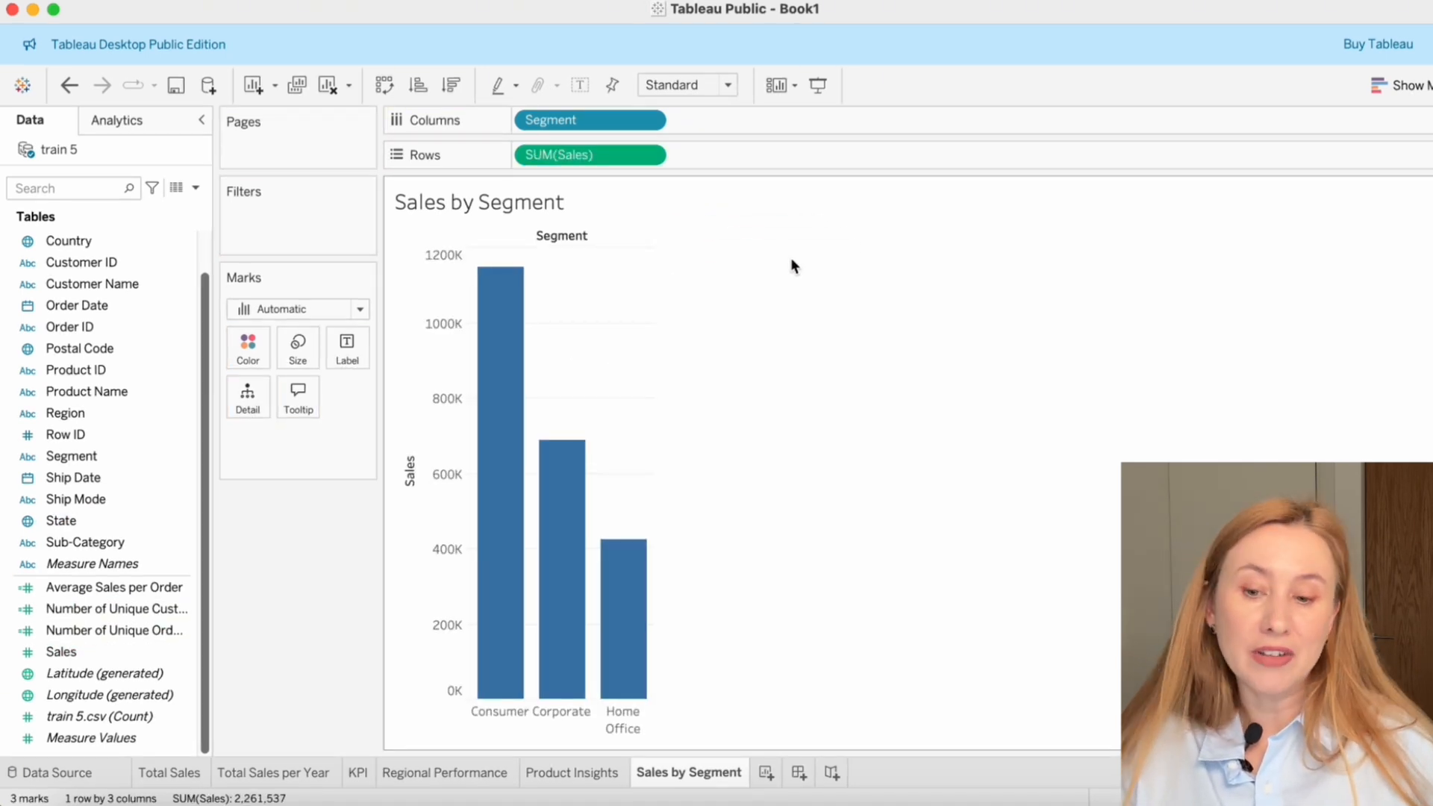
{"action": "right_click", "coordinate": [614, 239]}
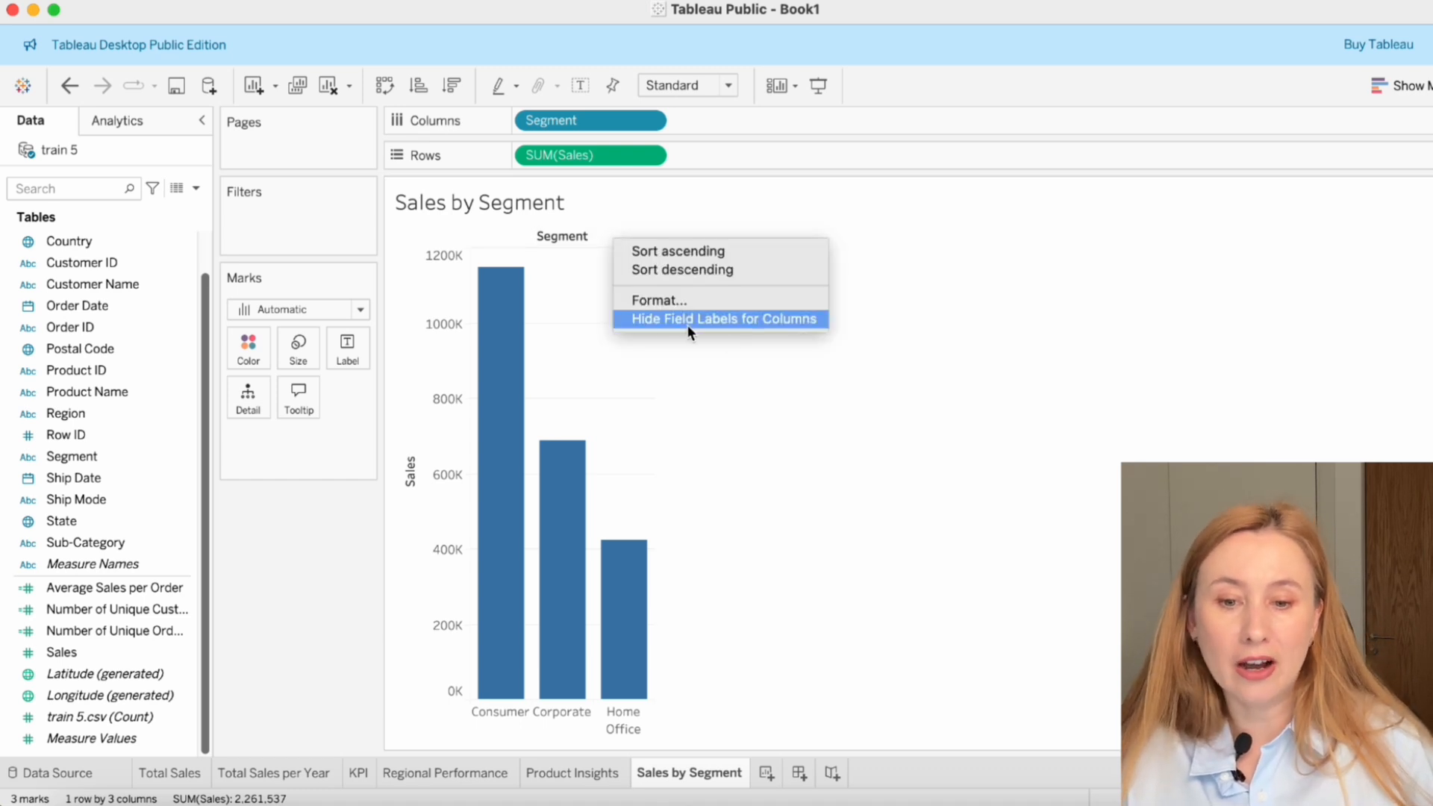
{"action": "left_click", "coordinate": [719, 320]}
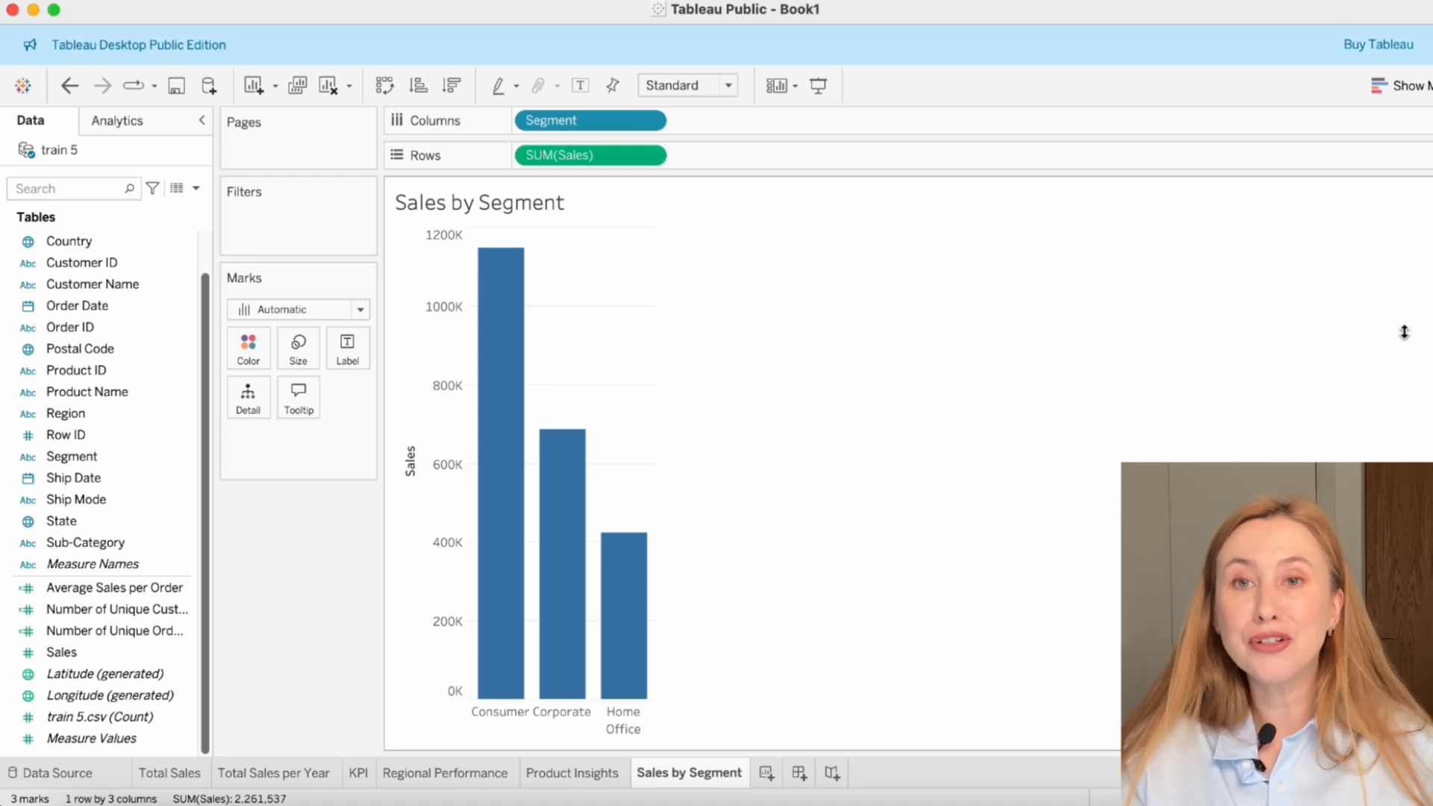
- Check the PivotTables sheet in the Excel workbook and add a Tableau worksheet named Product Sales
{"action": "key", "text": "super+Tab"}
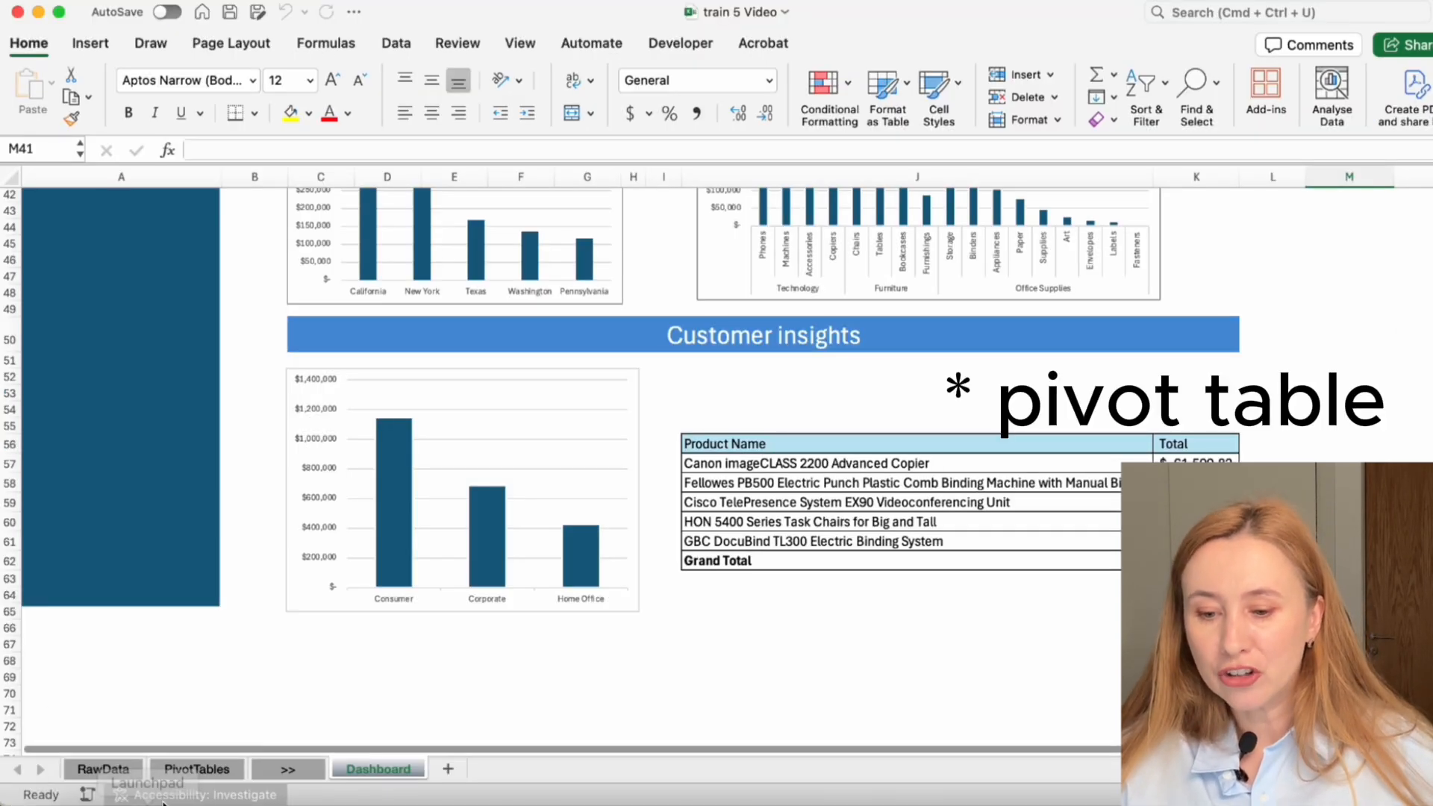
{"action": "left_click", "coordinate": [197, 769]}
{"action": "scroll", "coordinate": [271, 660], "scroll_direction": "down", "scroll_amount": 5}
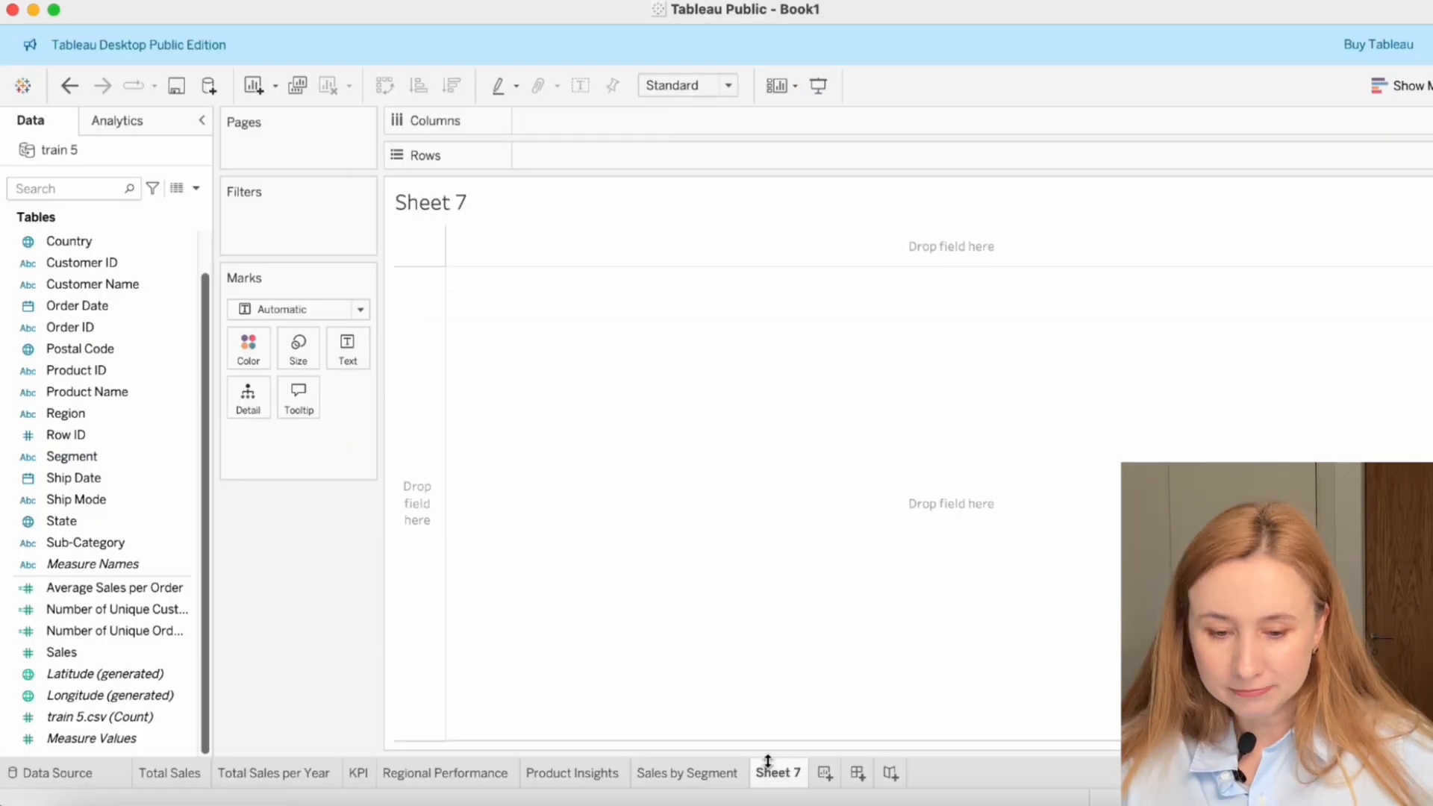
{"action": "double_click", "coordinate": [776, 772]}
{"action": "type", "text": "Product Sales"}
{"action": "key", "text": "Return"}
- Build a text table of Sales by Product Name on the Product Sales sheet
{"action": "left_click_drag", "start_coordinate": [85, 392], "coordinate": [351, 340]}
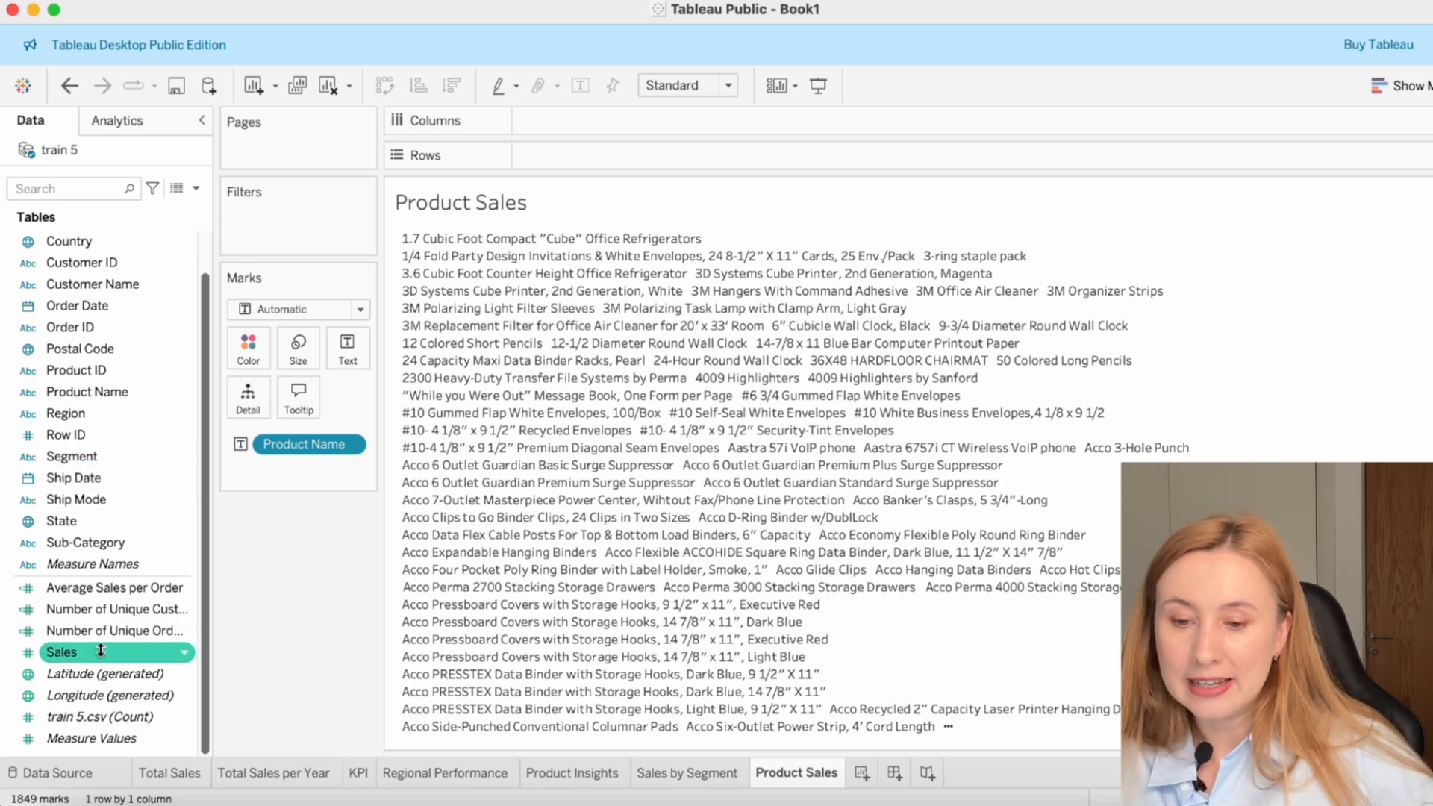
{"action": "left_click_drag", "start_coordinate": [101, 652], "coordinate": [282, 459]}
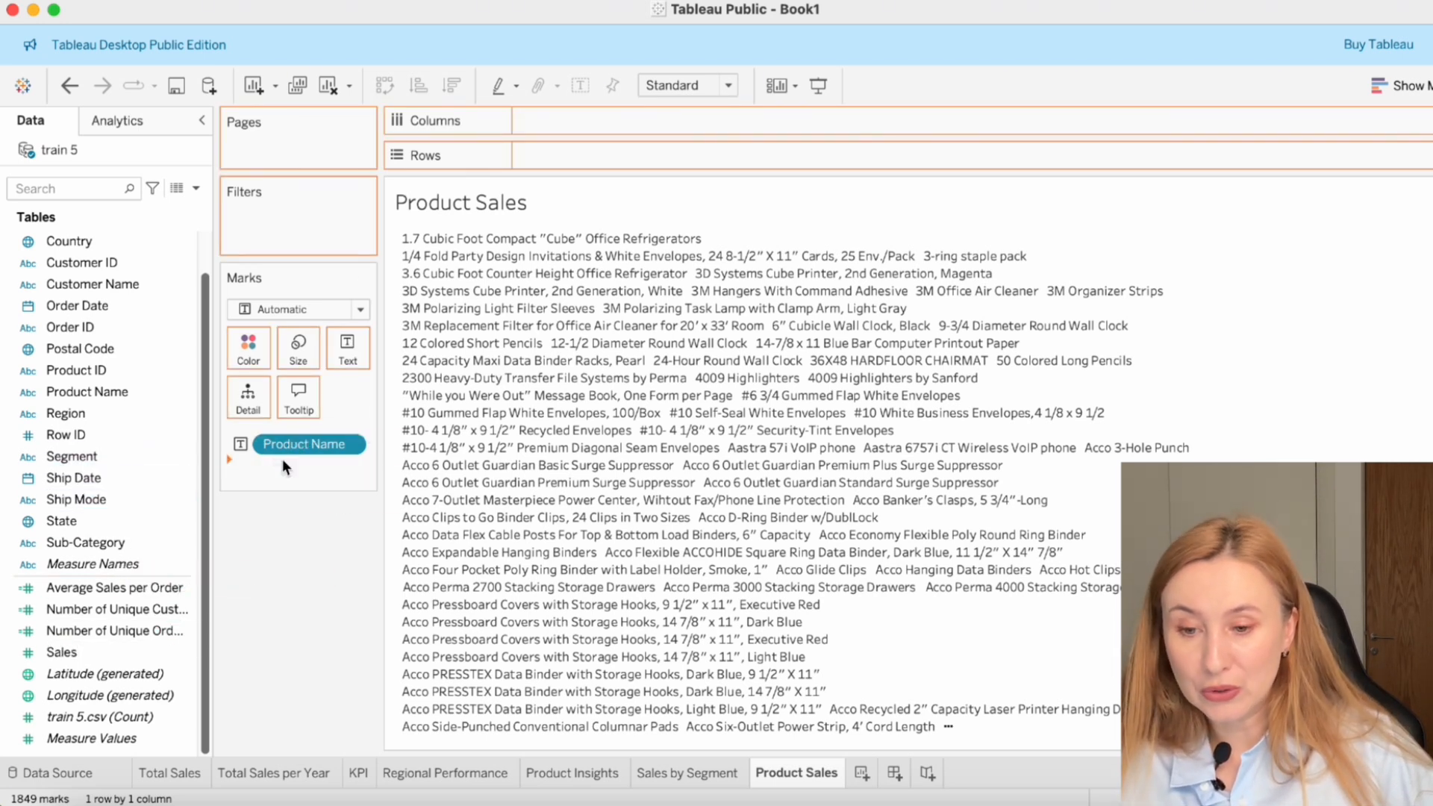
{"action": "left_click", "coordinate": [241, 467]}
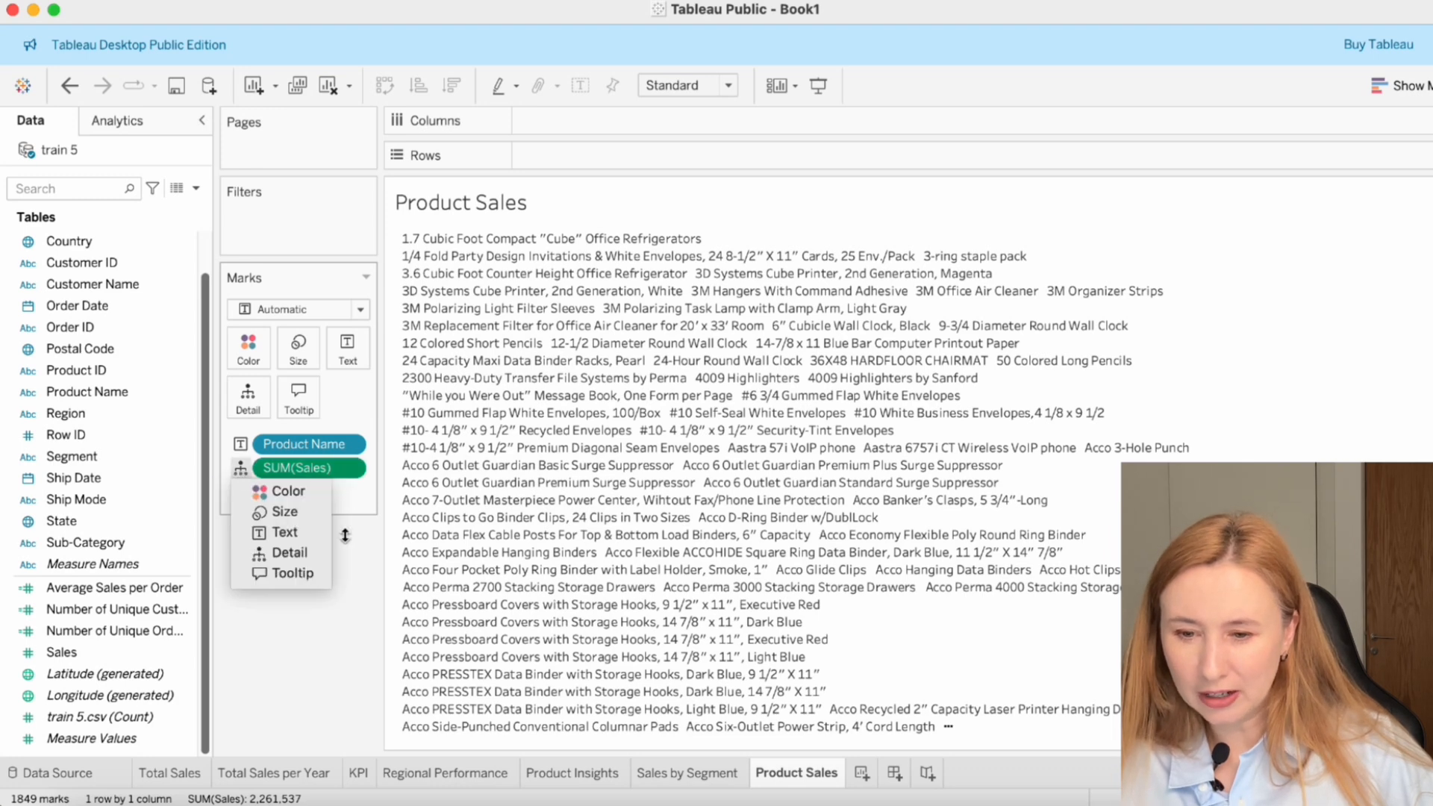
{"action": "left_click", "coordinate": [295, 532]}
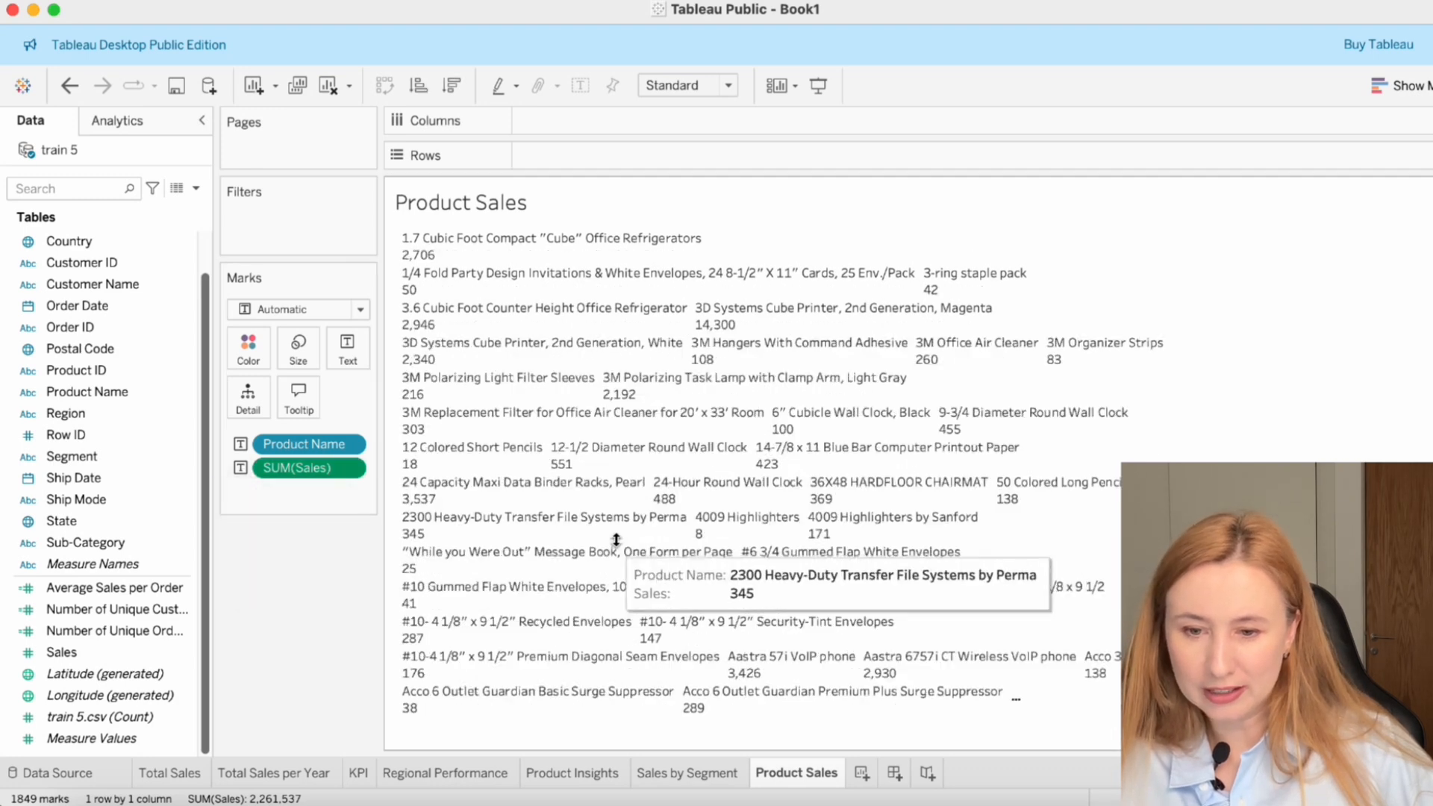
{"action": "left_click", "coordinate": [1423, 97]}
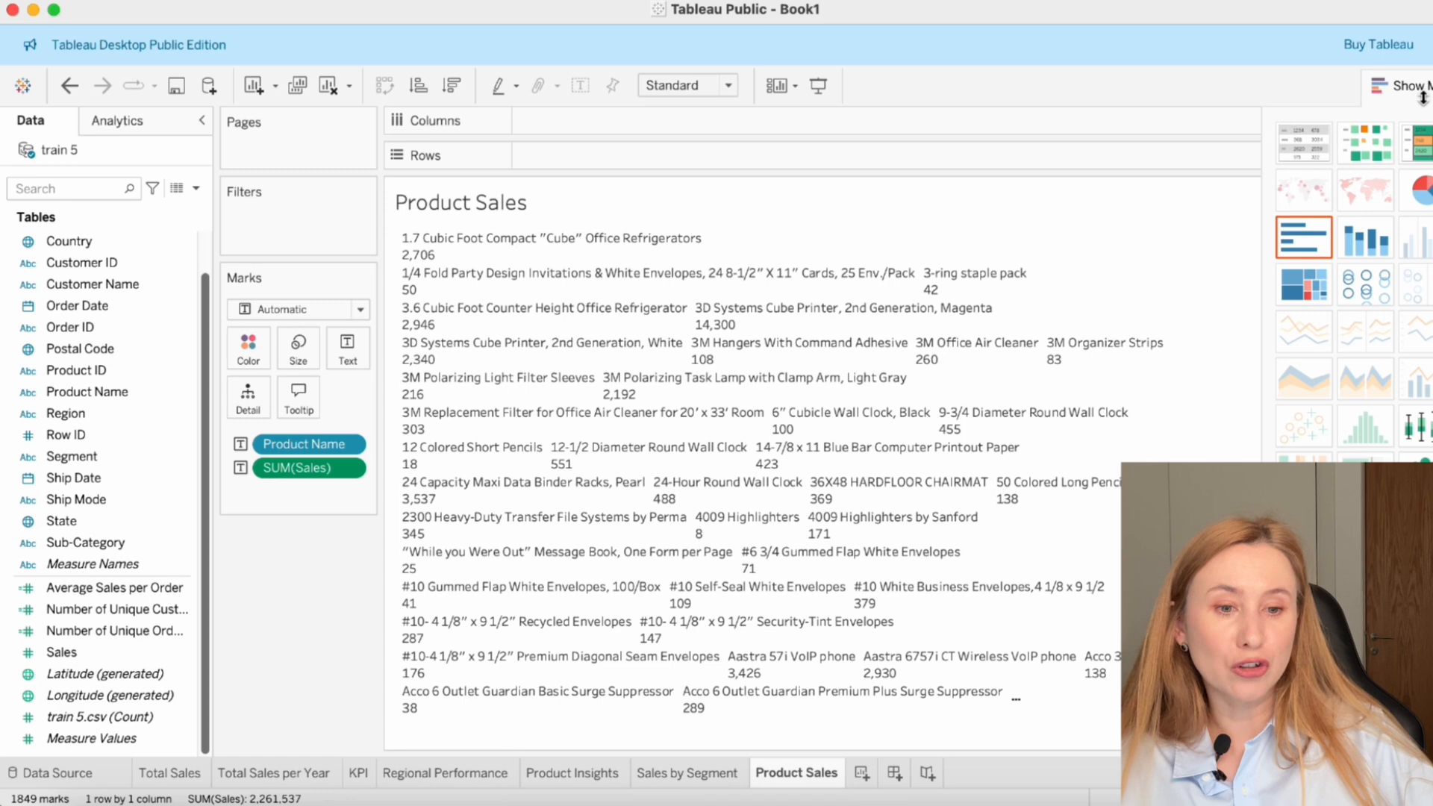
{"action": "left_click", "coordinate": [1302, 150]}
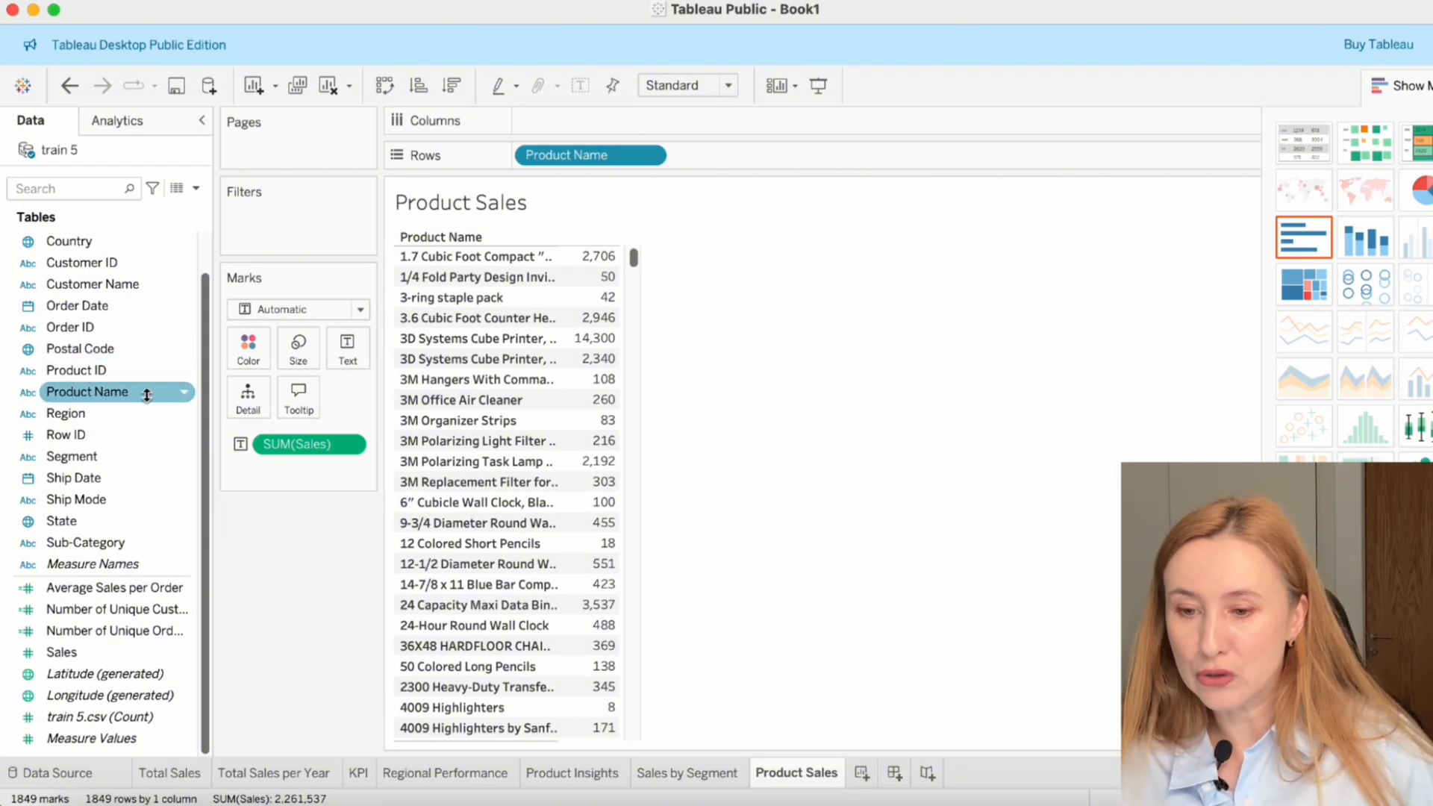
- Add a Product Name filter limited to the top 5 by the sum of Sales
{"action": "left_click_drag", "start_coordinate": [111, 391], "coordinate": [291, 217]}
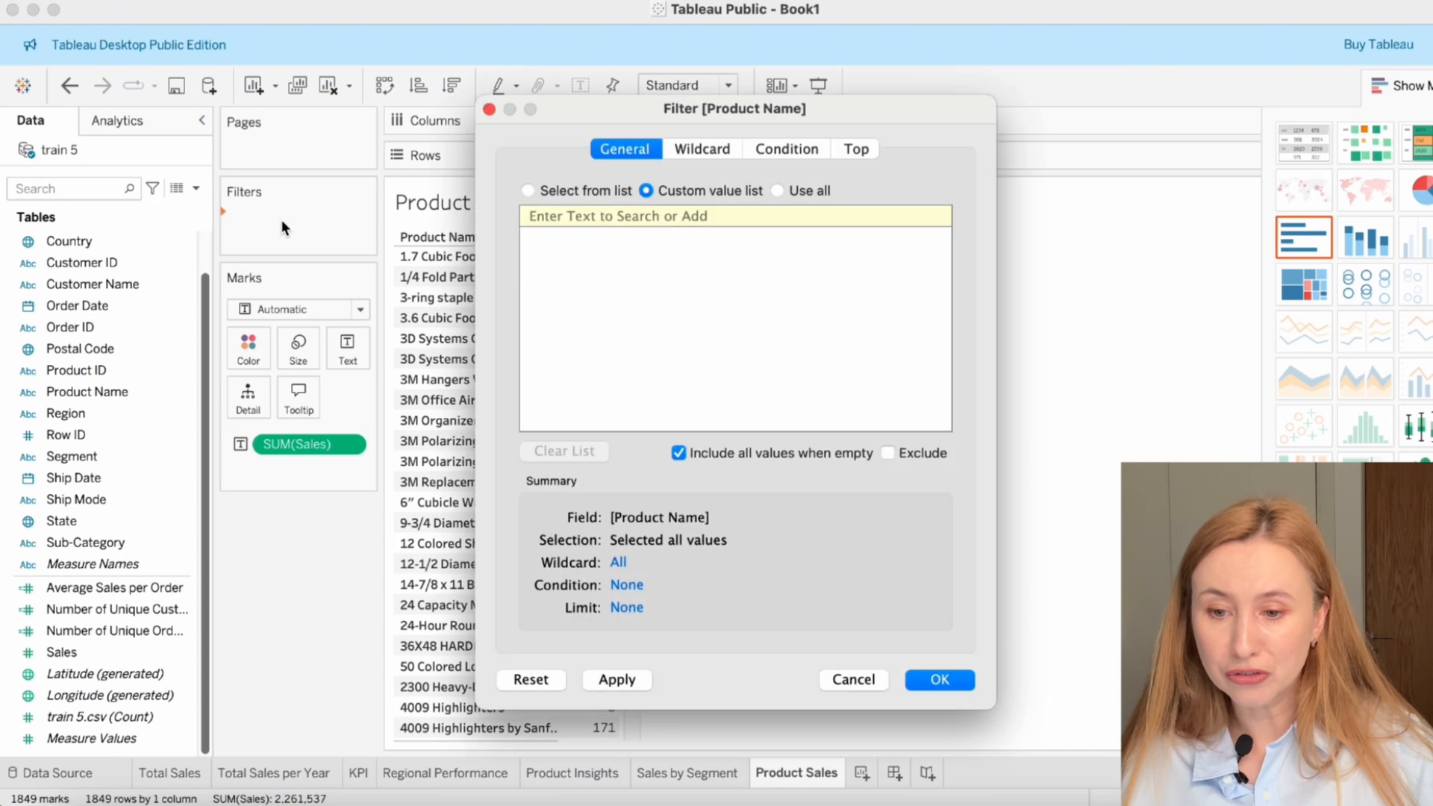
{"action": "left_click", "coordinate": [856, 149]}
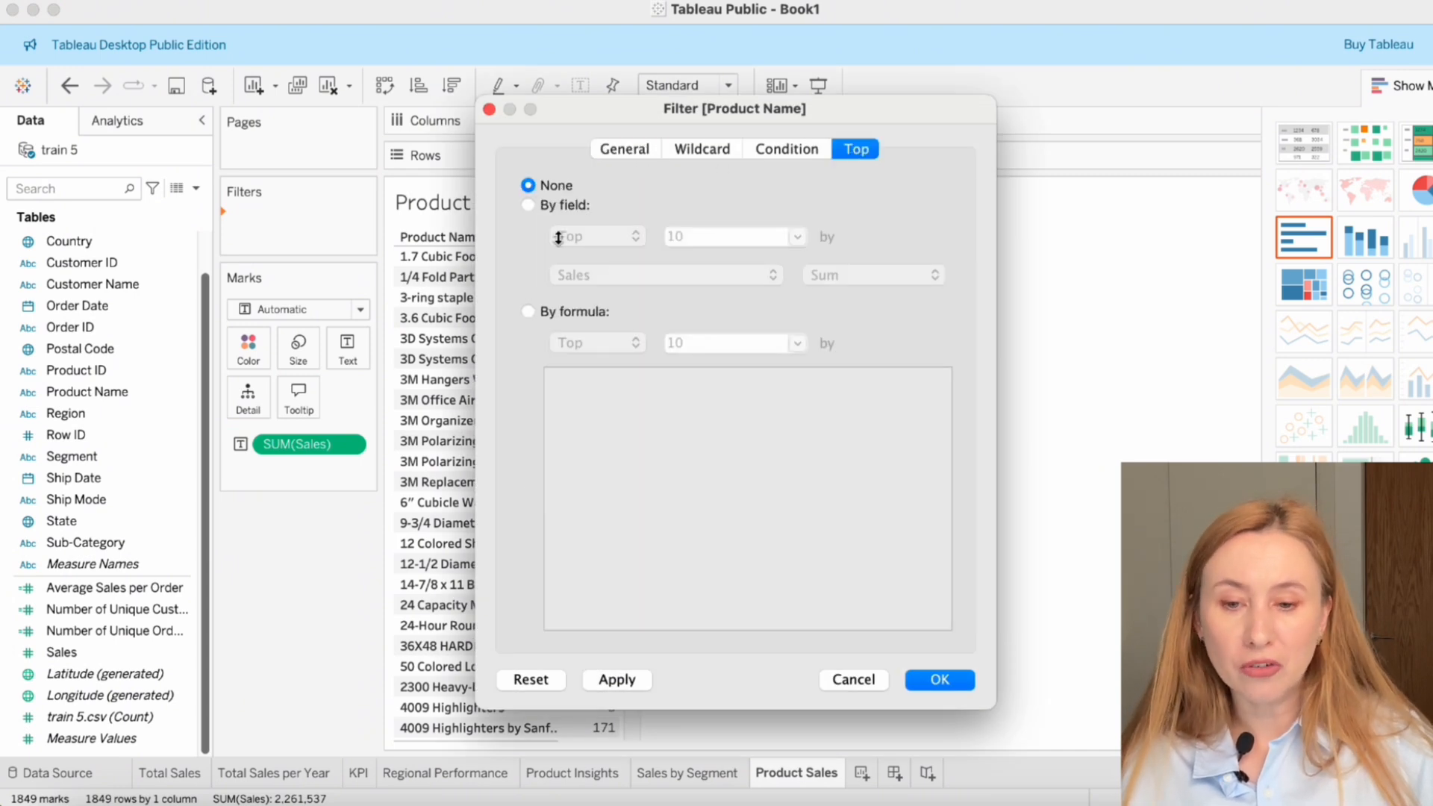
{"action": "left_click", "coordinate": [529, 205]}
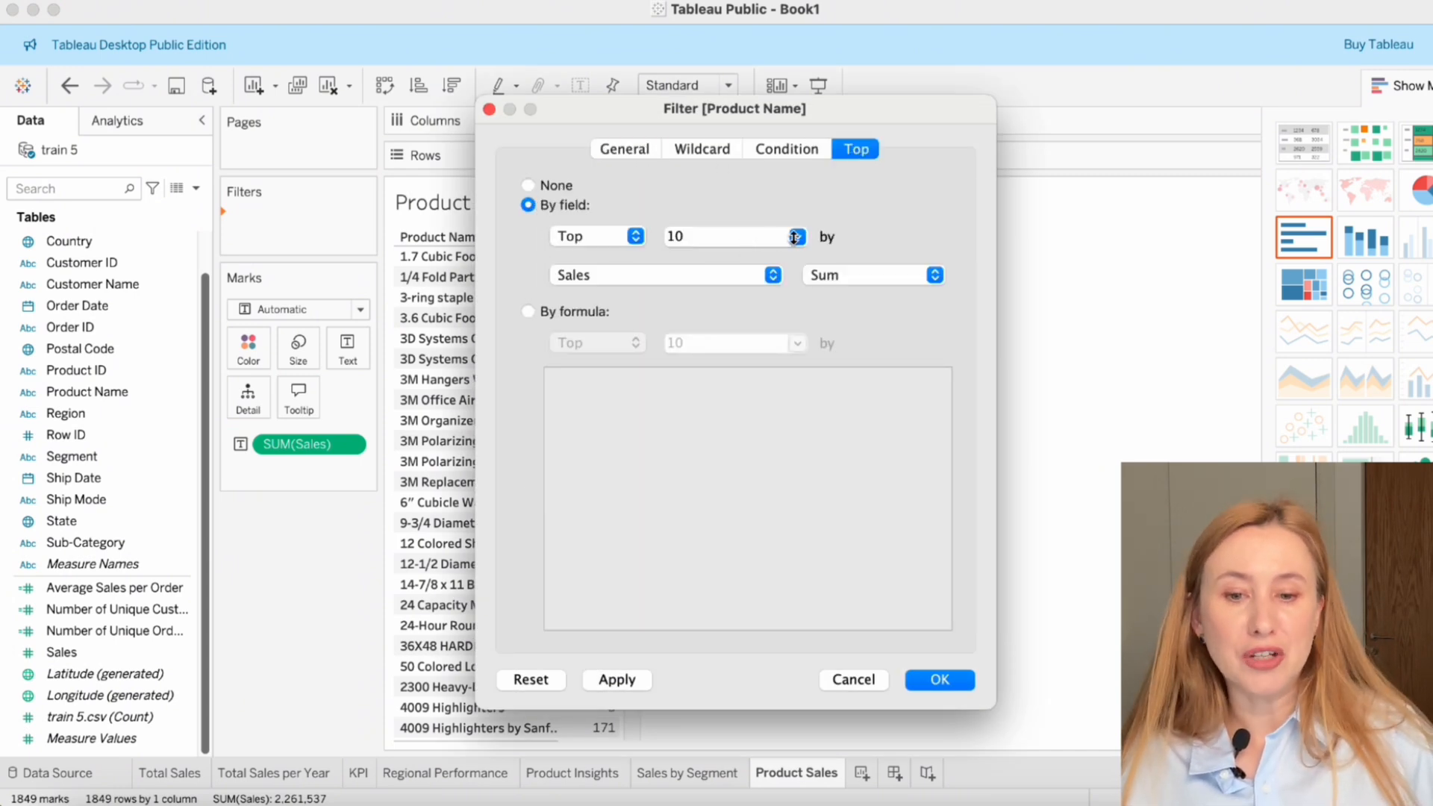
{"action": "left_click", "coordinate": [721, 238]}
{"action": "type", "text": "5"}
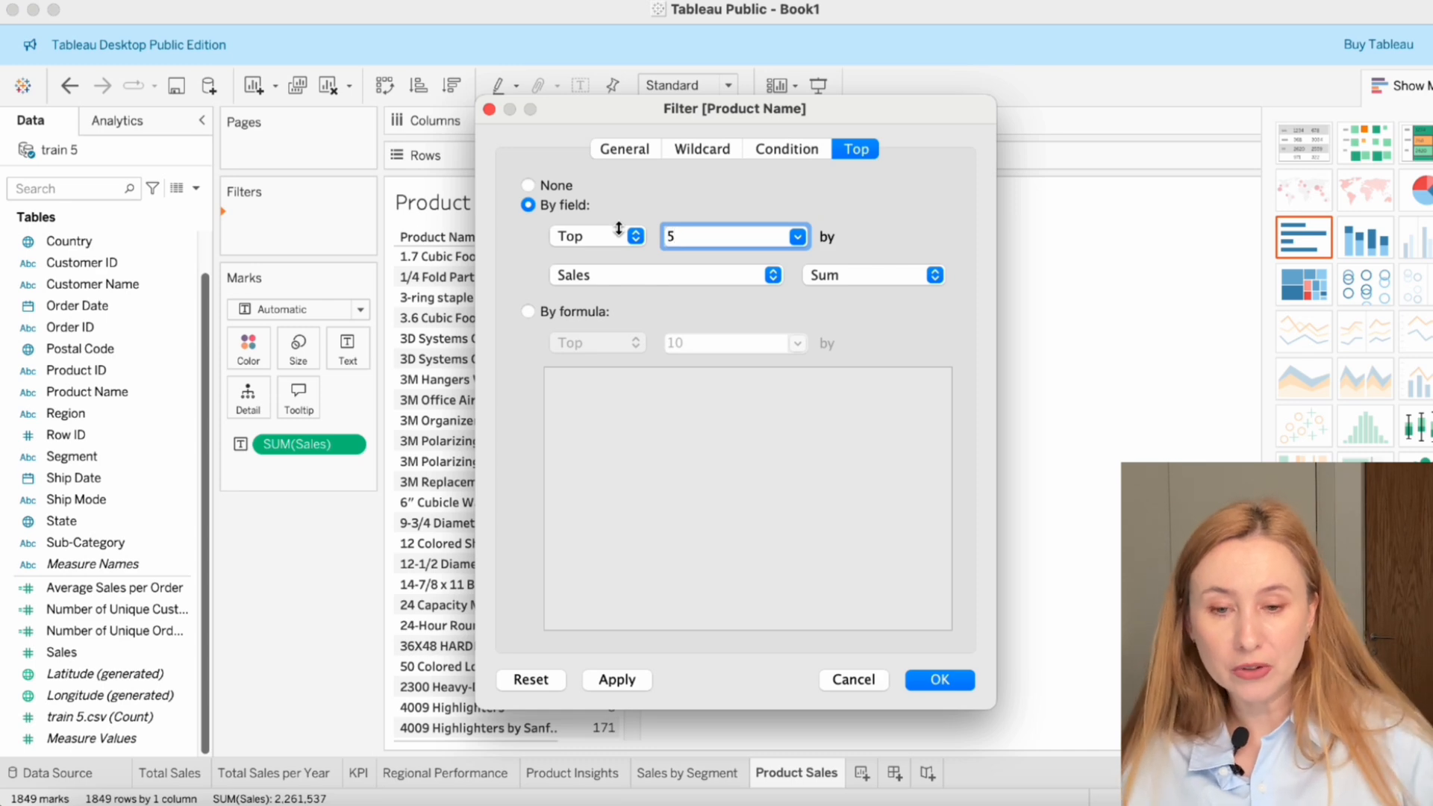
- Apply the top 5 by sum of Sales filter to Product Name and sort the products by the Sales field in descending order
{"action": "left_click", "coordinate": [943, 680]}
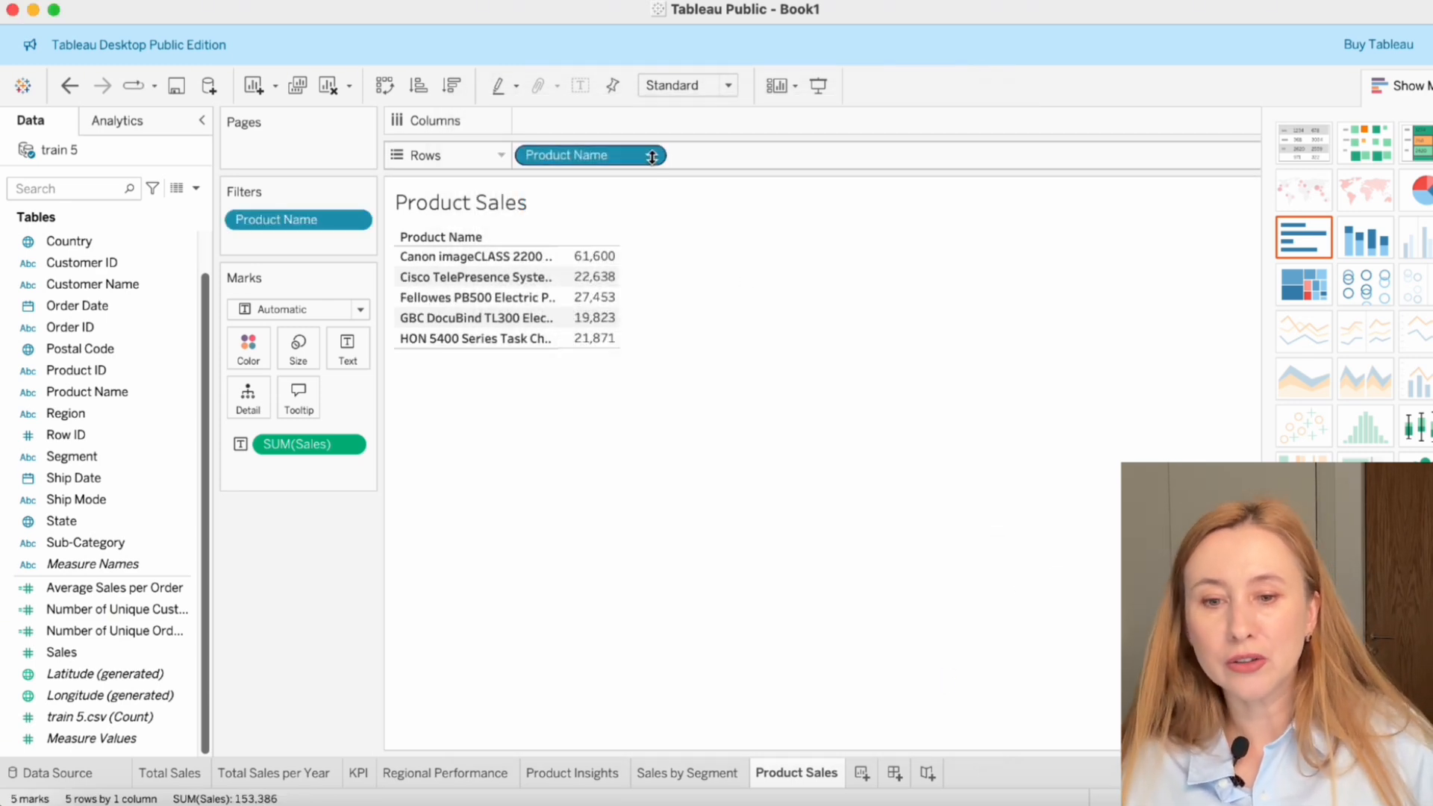
{"action": "left_click", "coordinate": [651, 156]}
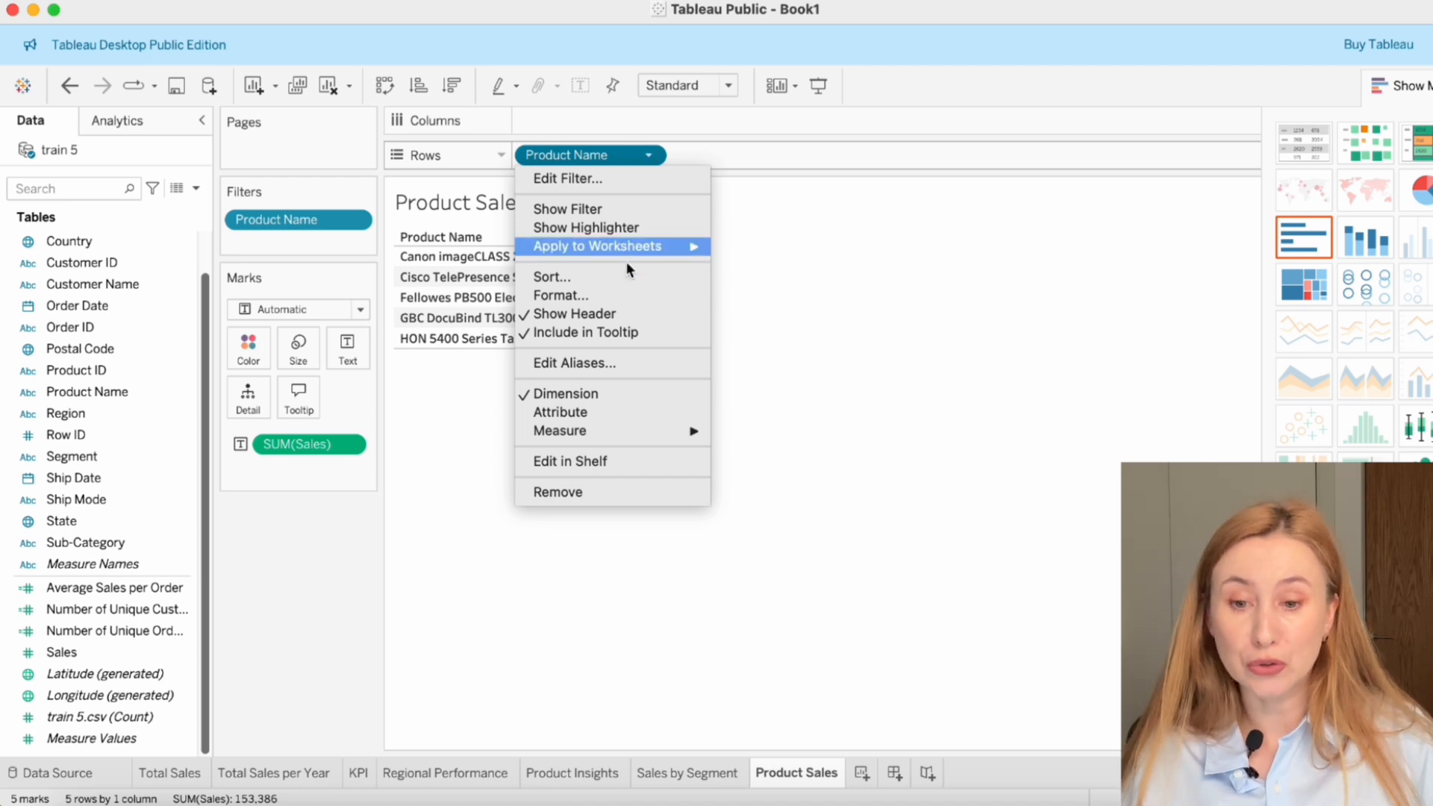
{"action": "left_click", "coordinate": [552, 277]}
{"action": "left_click", "coordinate": [690, 383]}
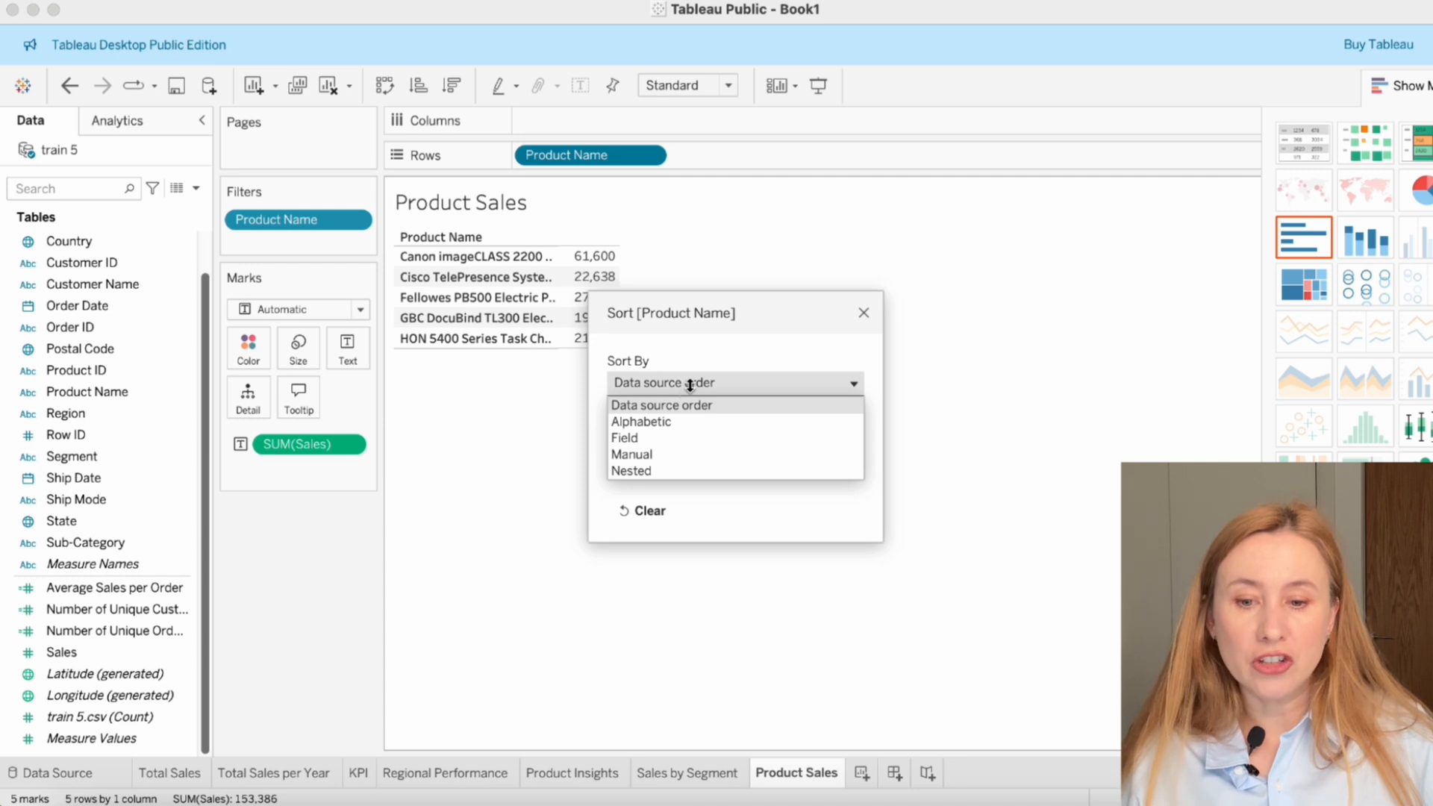
{"action": "left_click", "coordinate": [642, 438]}
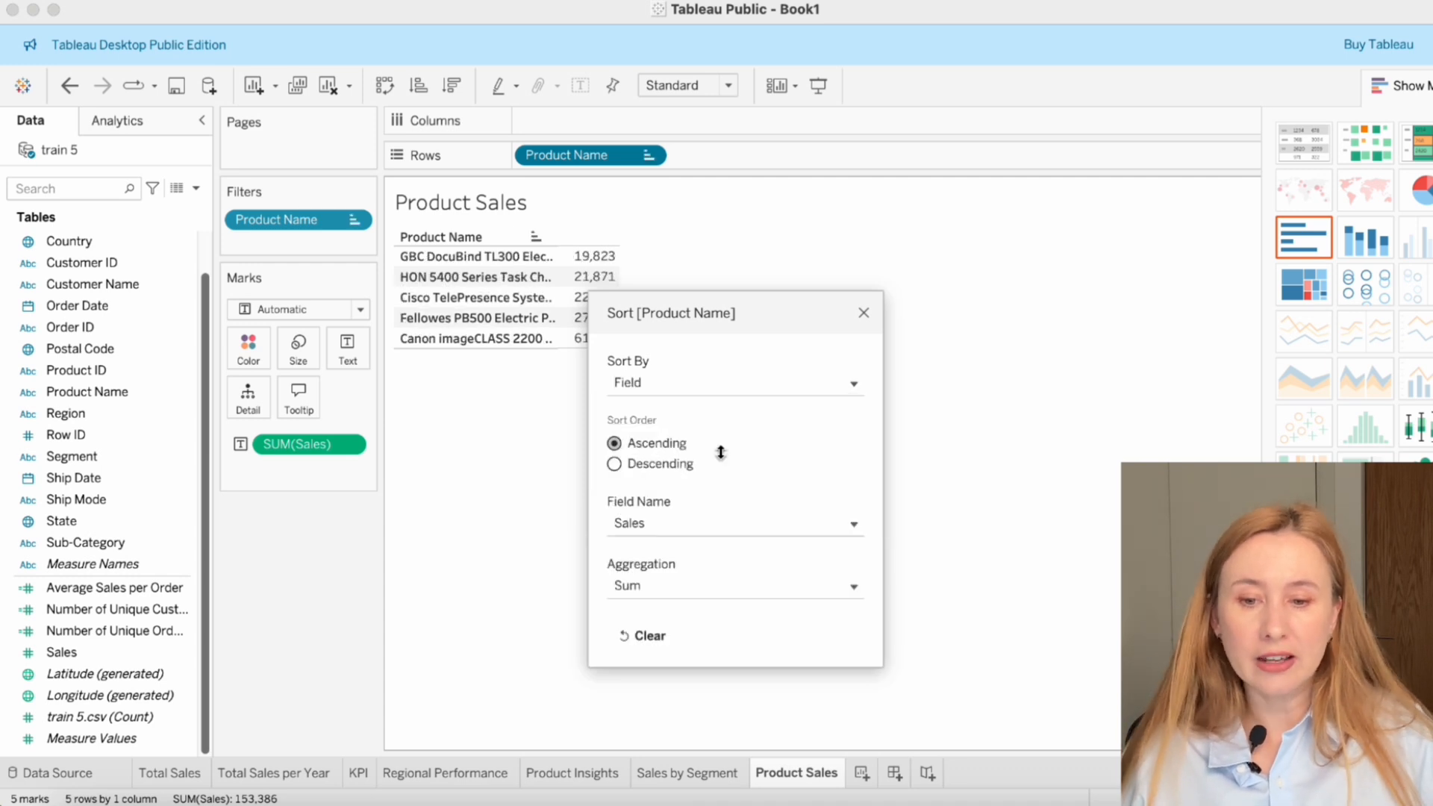
{"action": "left_click", "coordinate": [614, 463]}
{"action": "left_click", "coordinate": [863, 313]}
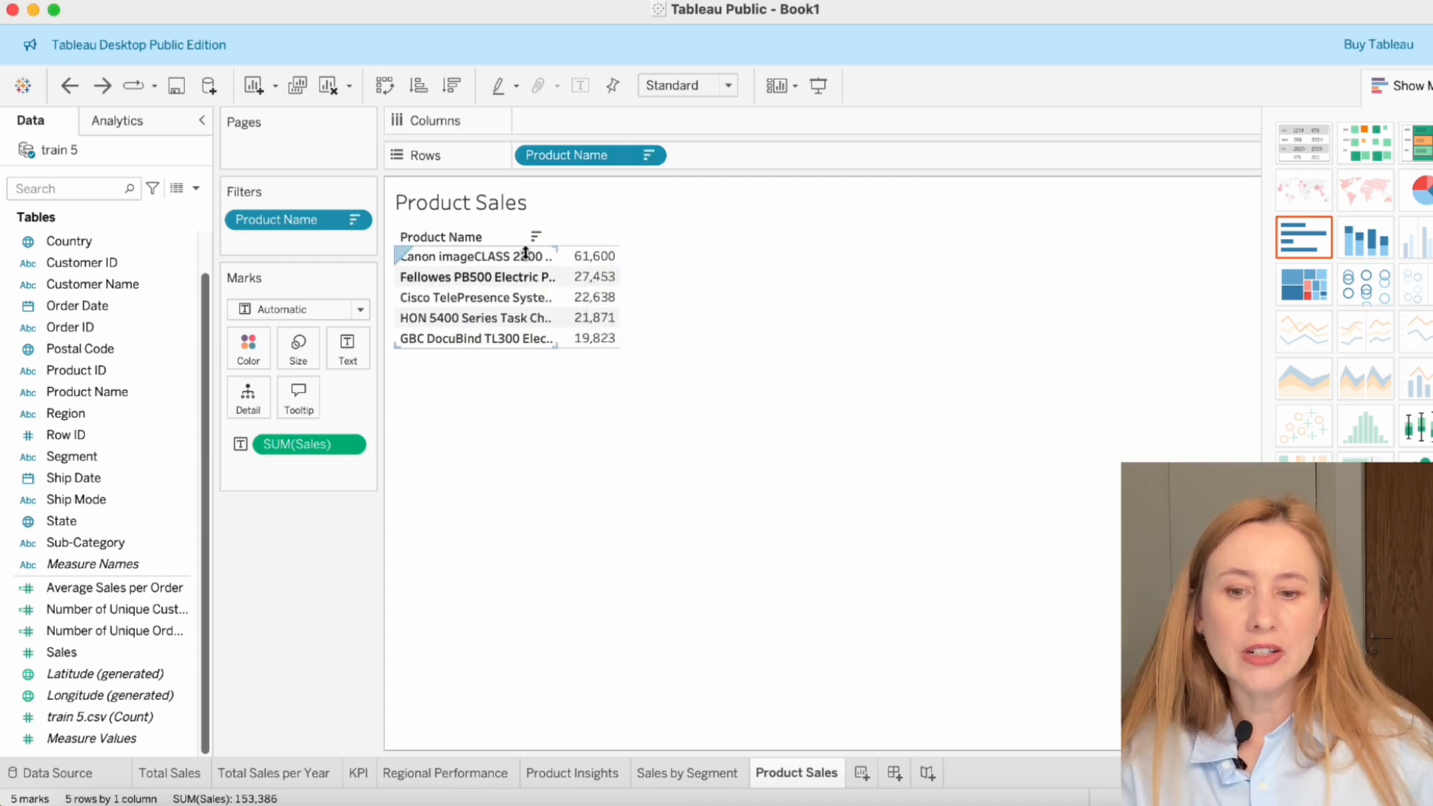
- Format the SUM(Sales) numbers in the pane as Currency (Standard), and switch to the Excel workbook's Dashboard sheet for reference
{"action": "left_click", "coordinate": [348, 444]}
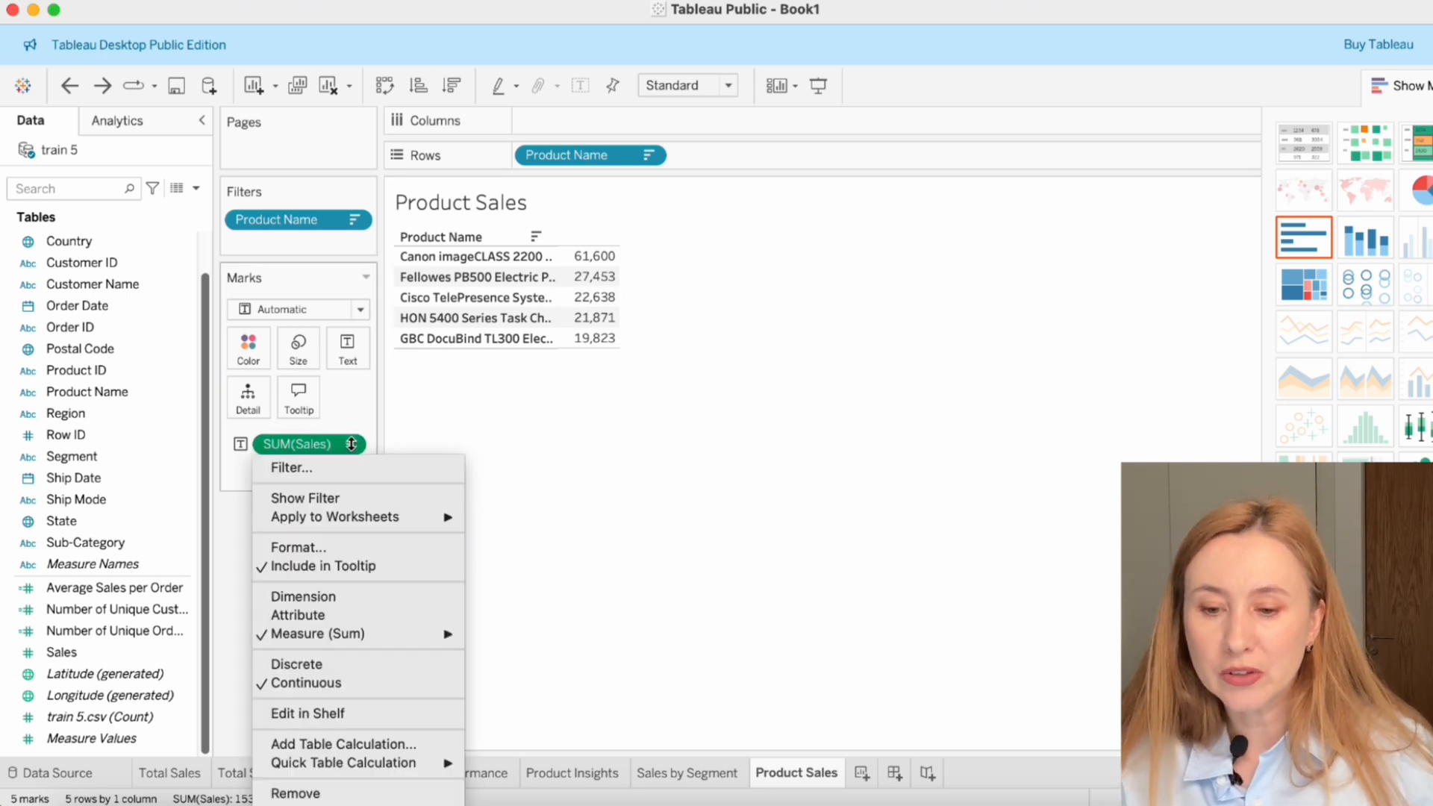
{"action": "left_click", "coordinate": [344, 550]}
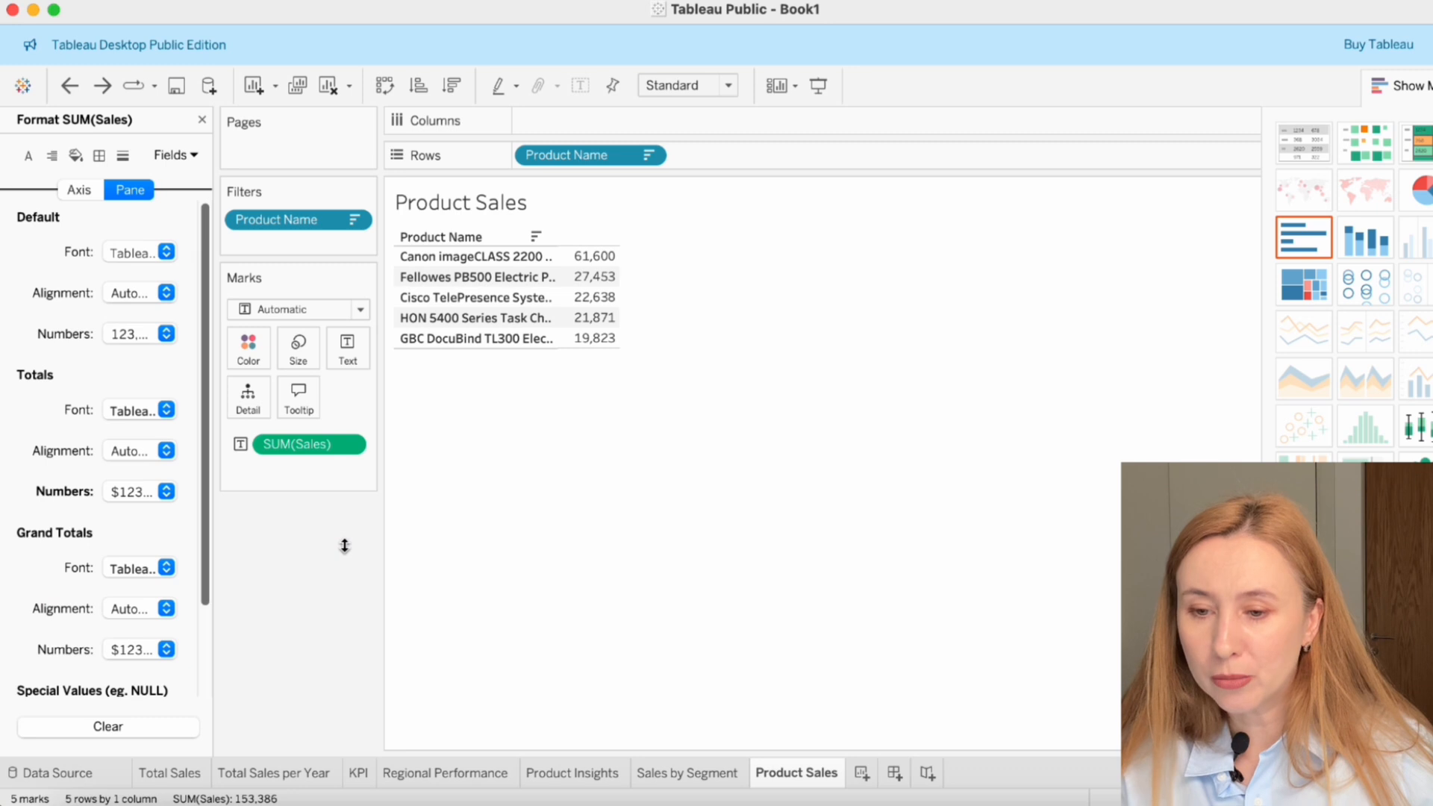
{"action": "left_click", "coordinate": [186, 156]}
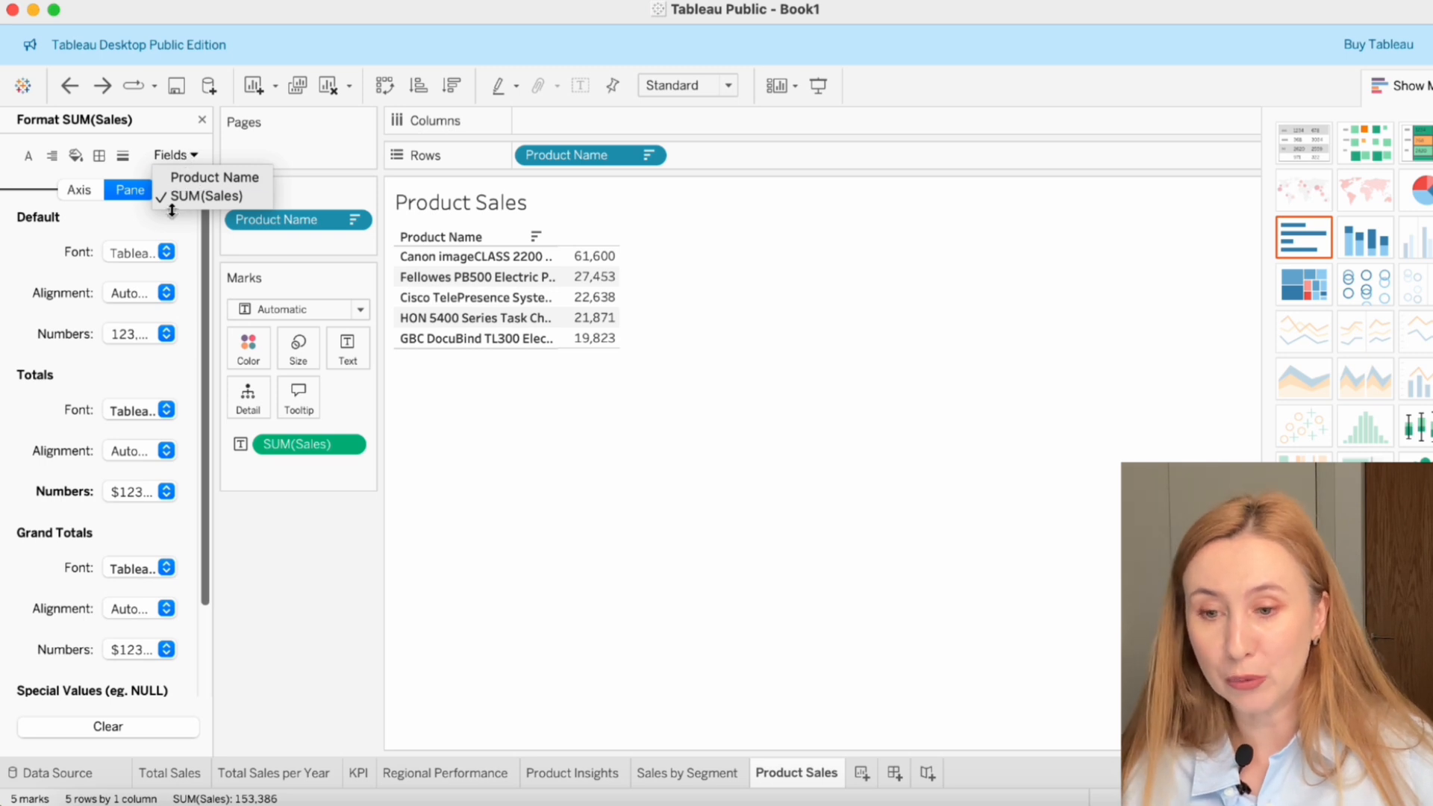
{"action": "left_click", "coordinate": [230, 200]}
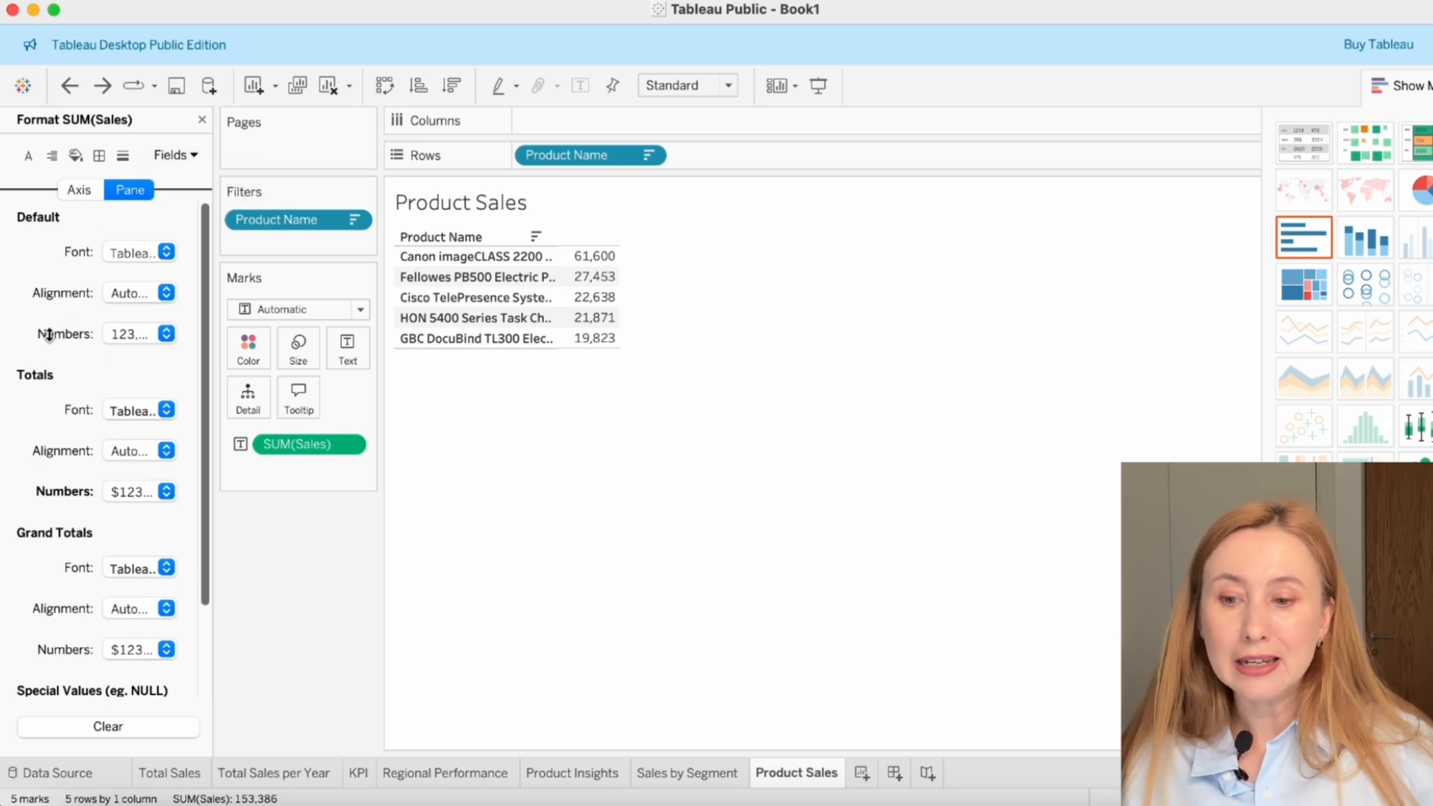
{"action": "left_click", "coordinate": [153, 337]}
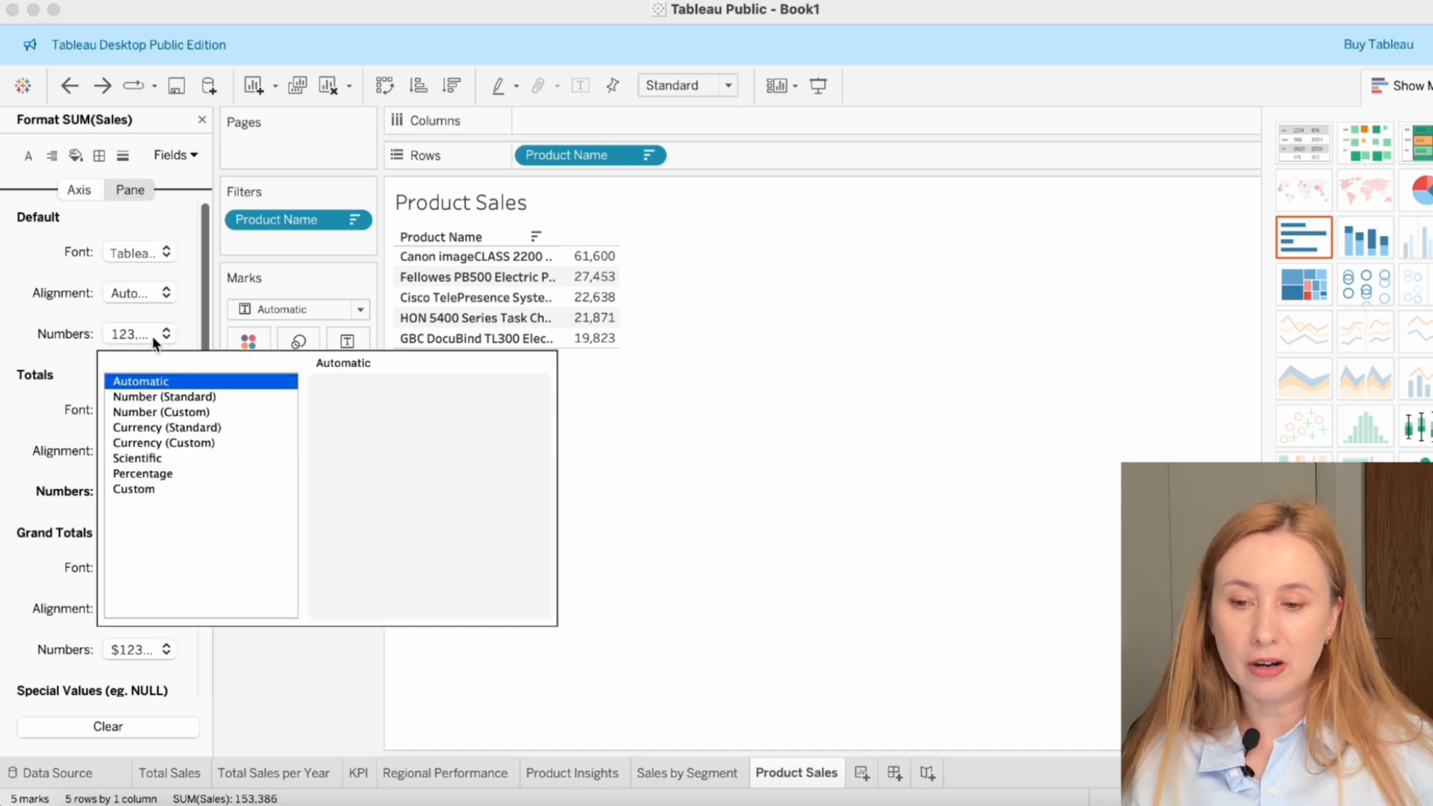
{"action": "left_click", "coordinate": [182, 431]}
{"action": "left_click", "coordinate": [637, 432]}
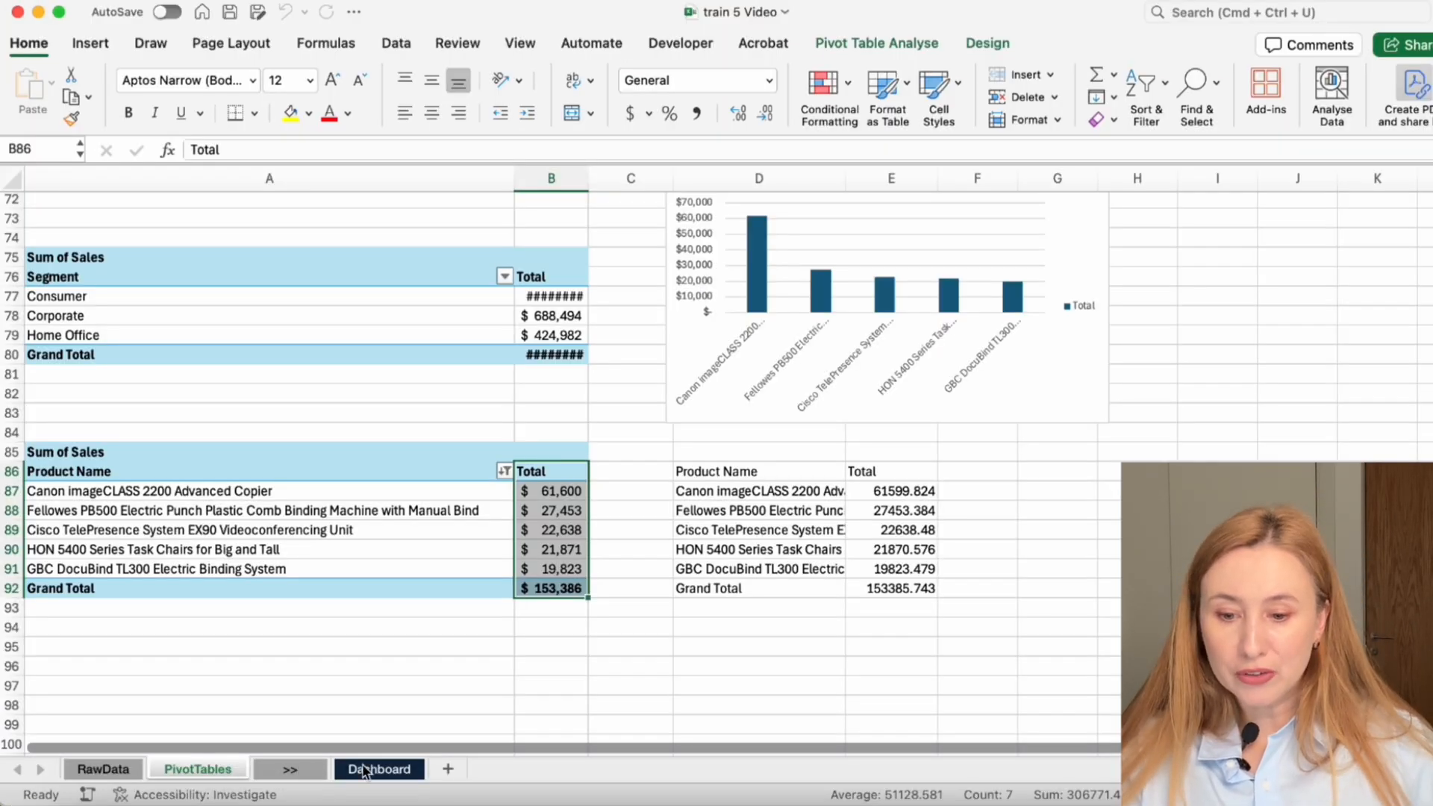
{"action": "left_click", "coordinate": [378, 768]}
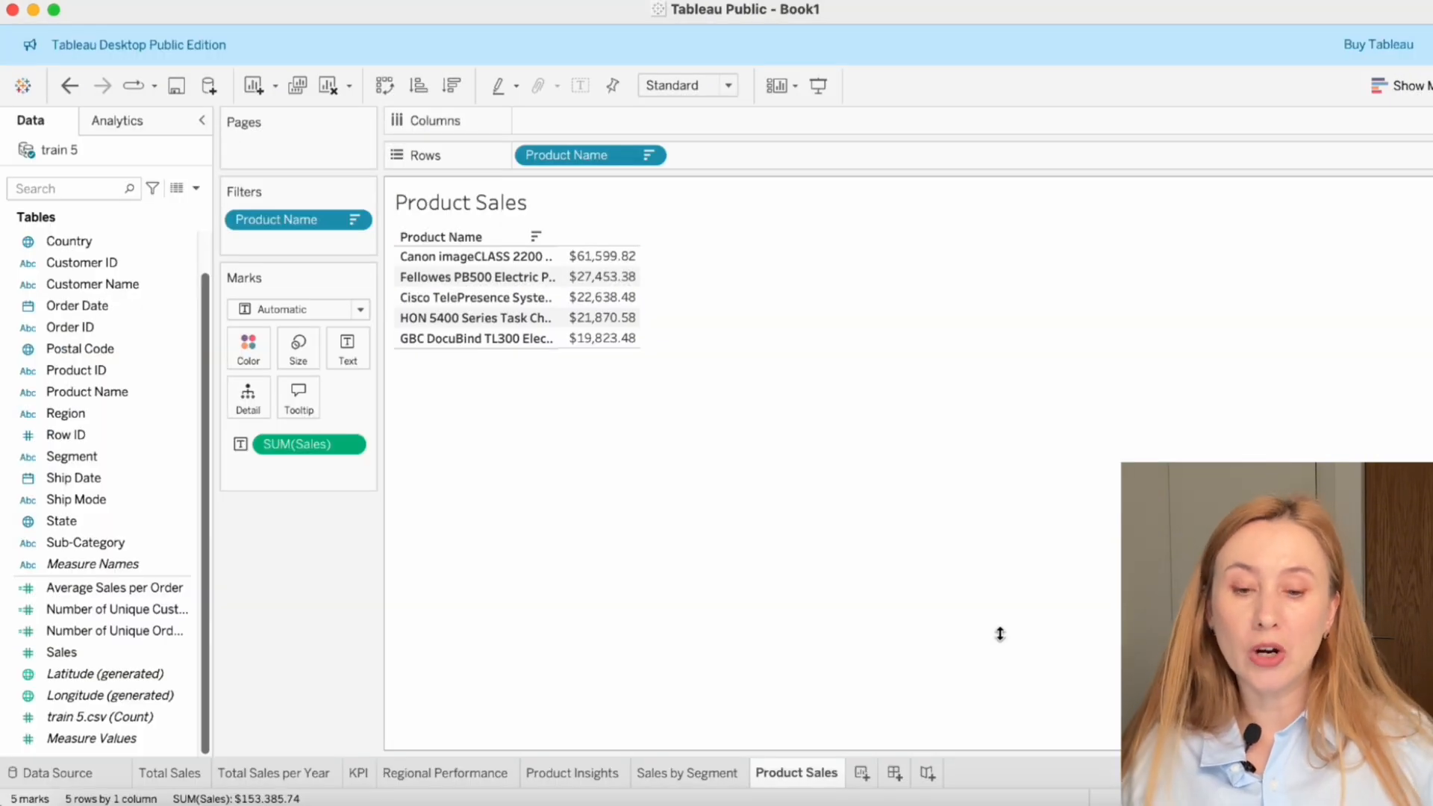
- Create a new dashboard in Tableau and give it a fixed custom size of 1200 px wide by 1200 px high
{"action": "left_click", "coordinate": [895, 773]}
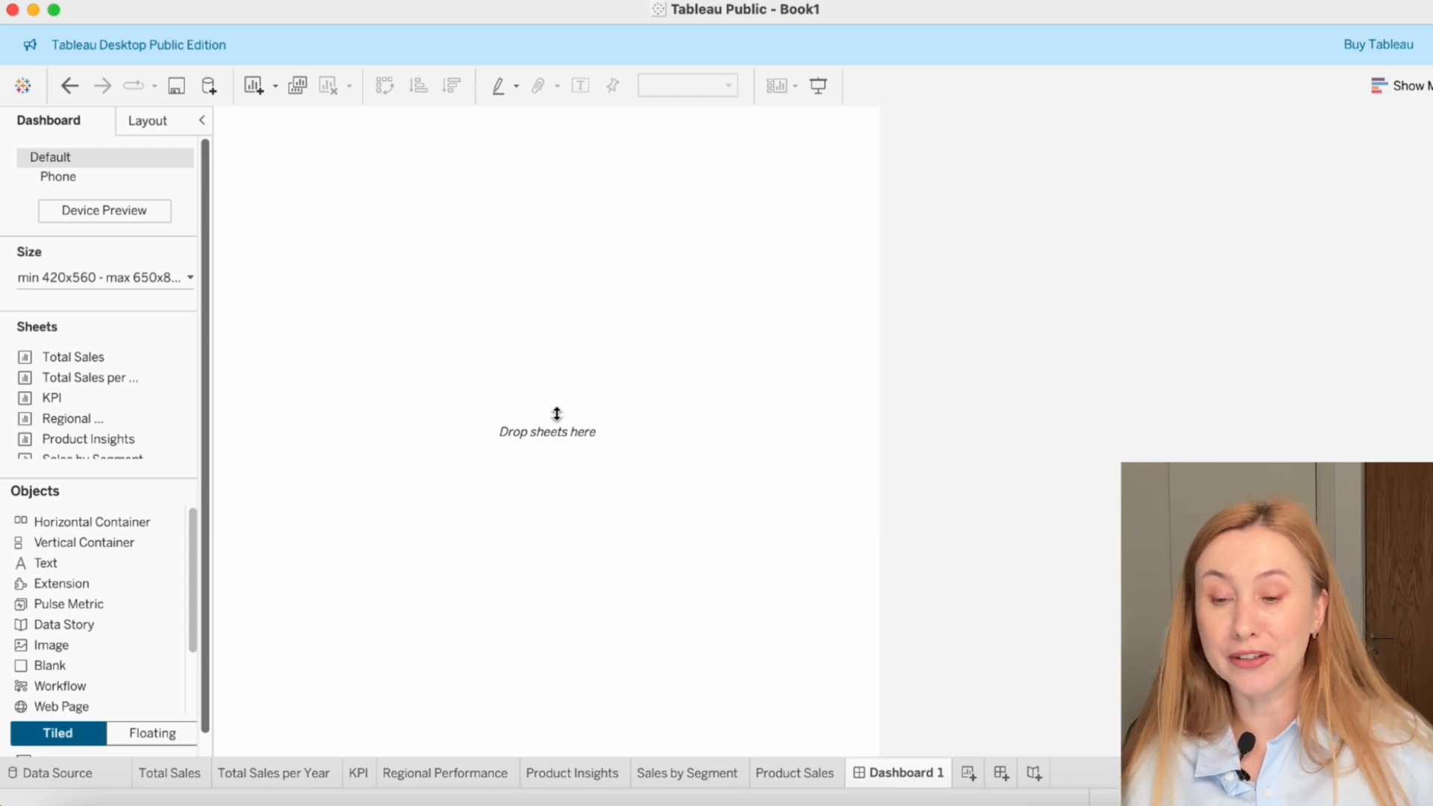
{"action": "left_click", "coordinate": [206, 283]}
{"action": "left_click", "coordinate": [202, 308]}
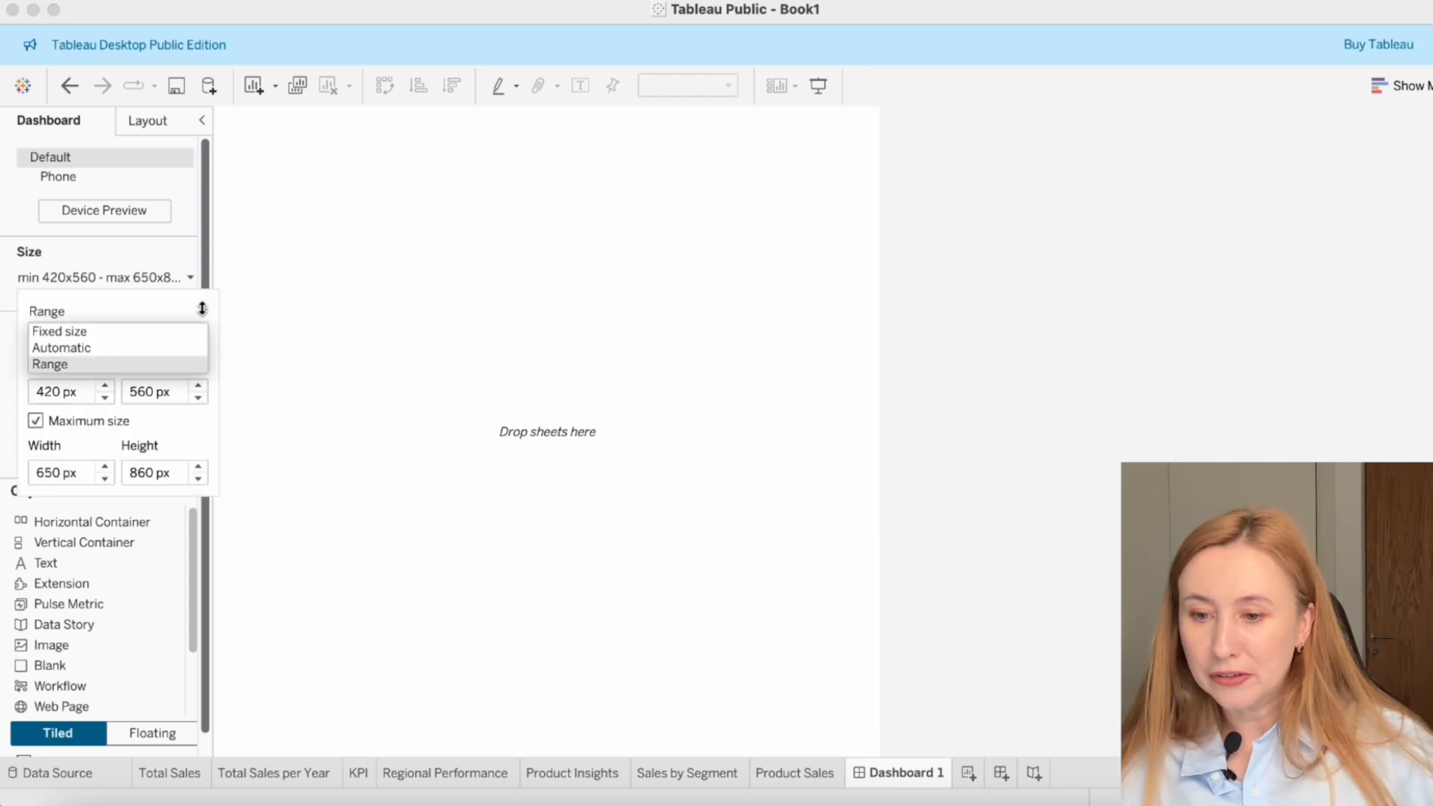
{"action": "left_click", "coordinate": [110, 330]}
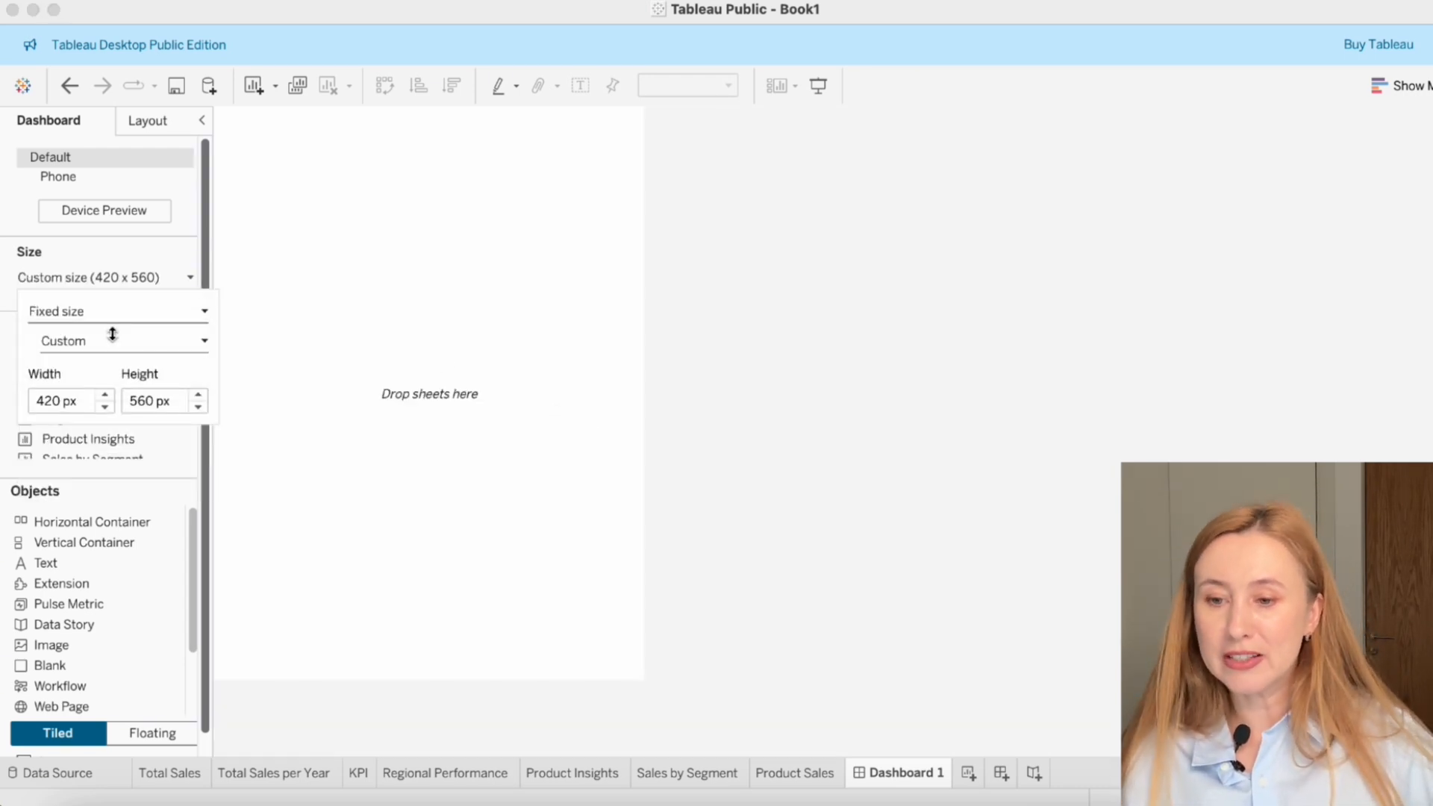
{"action": "left_click", "coordinate": [75, 408]}
{"action": "left_click_drag", "start_coordinate": [71, 401], "coordinate": [8, 399]}
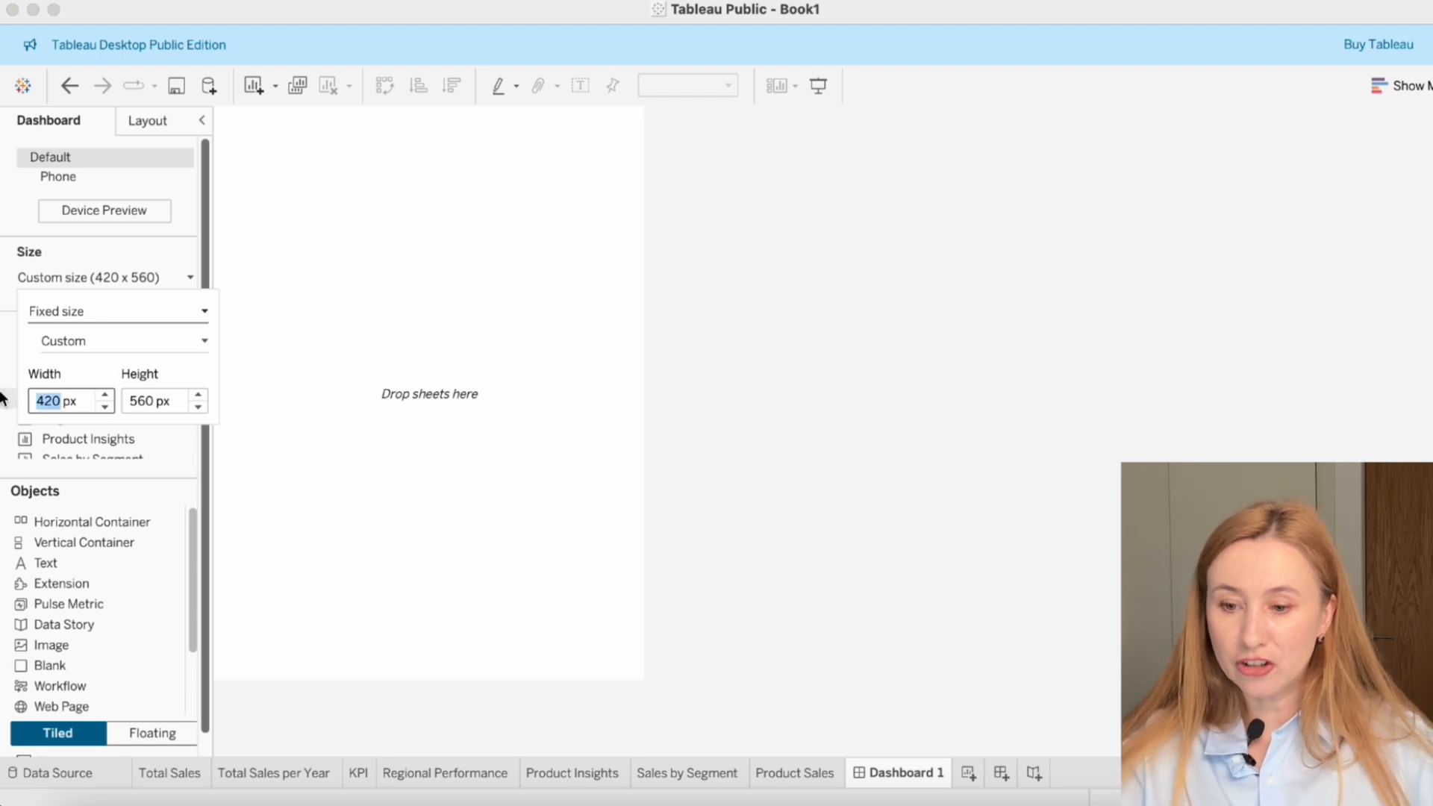
{"action": "type", "text": "1200"}
{"action": "key", "text": "Tab"}
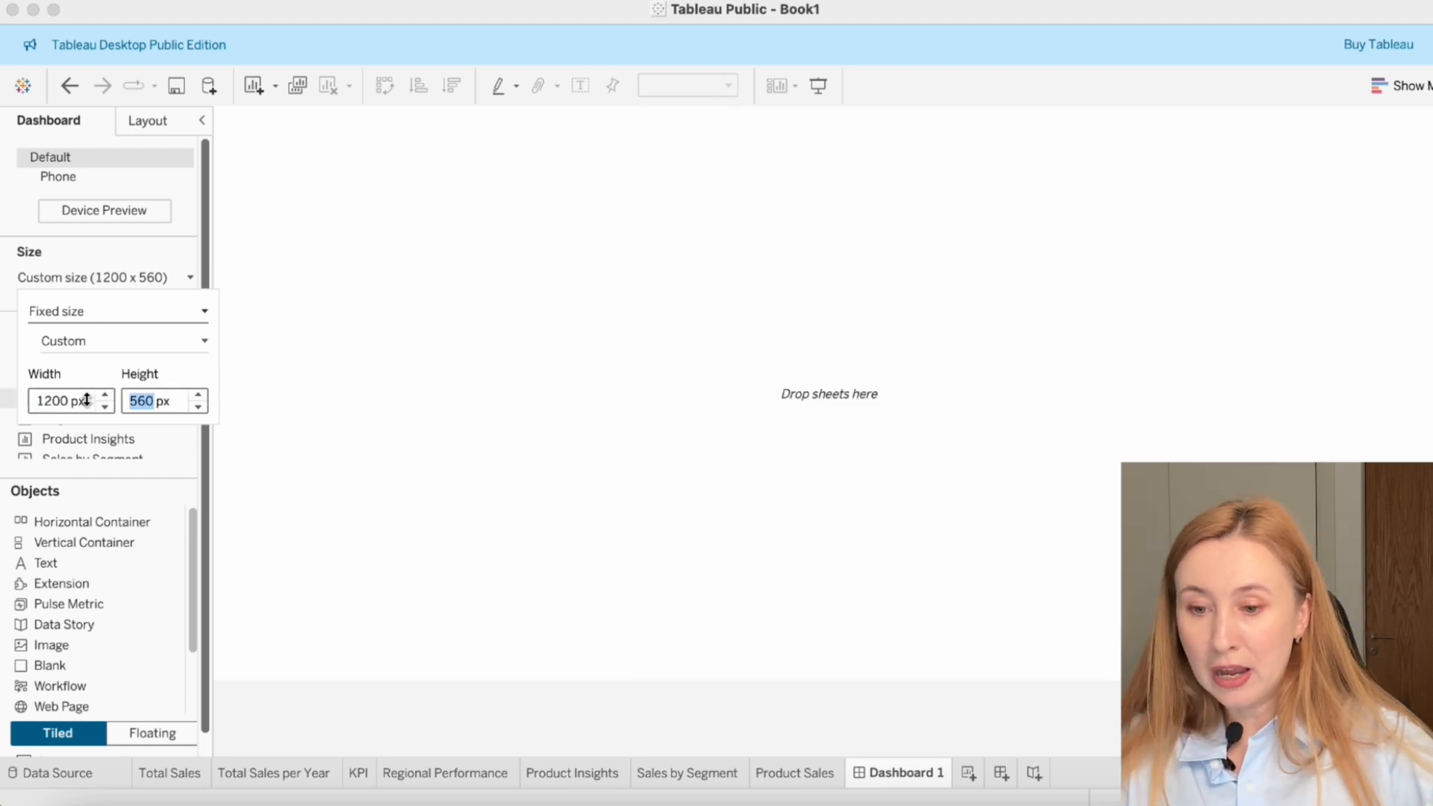
{"action": "type", "text": "1200"}
{"action": "key", "text": "Return"}
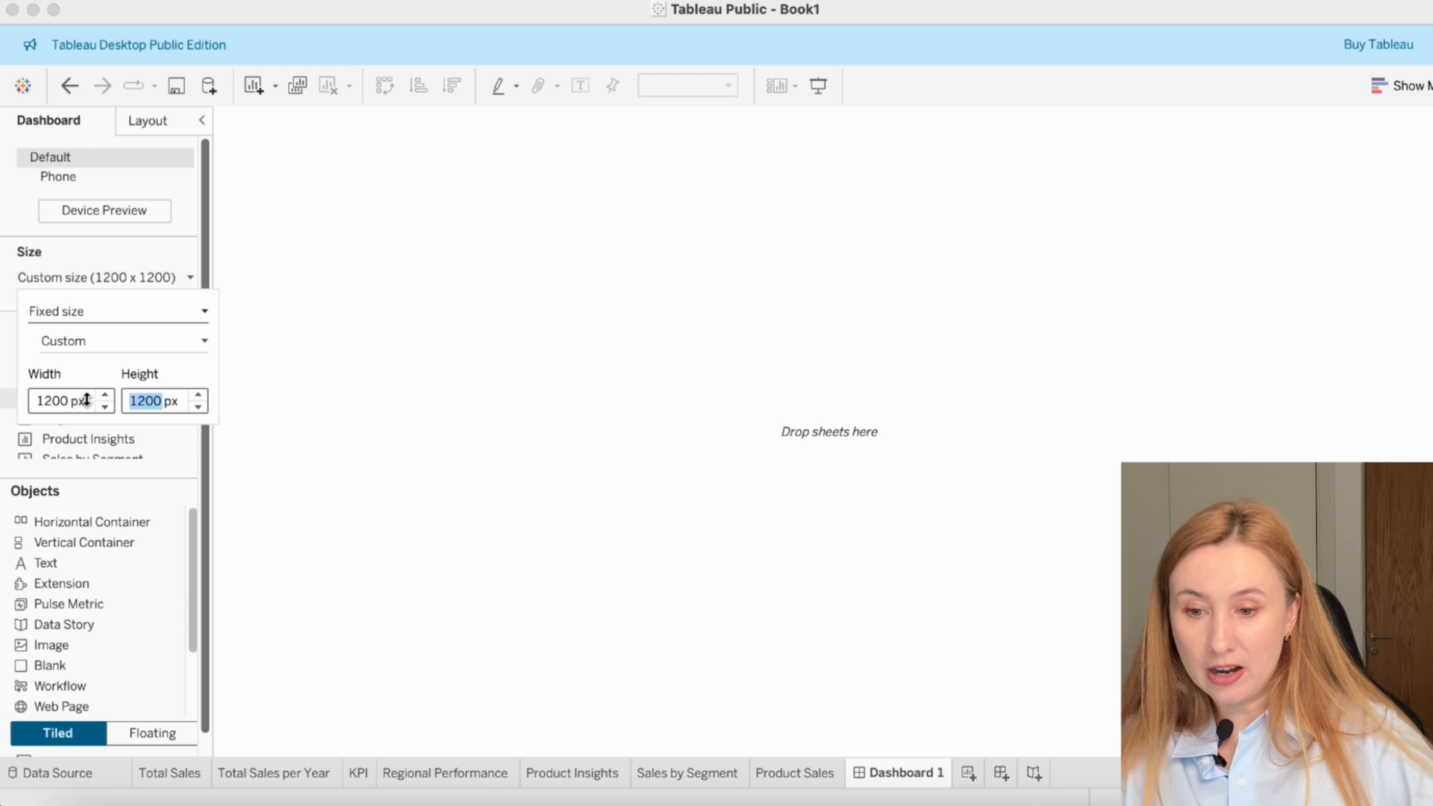
{"action": "left_click", "coordinate": [929, 457]}
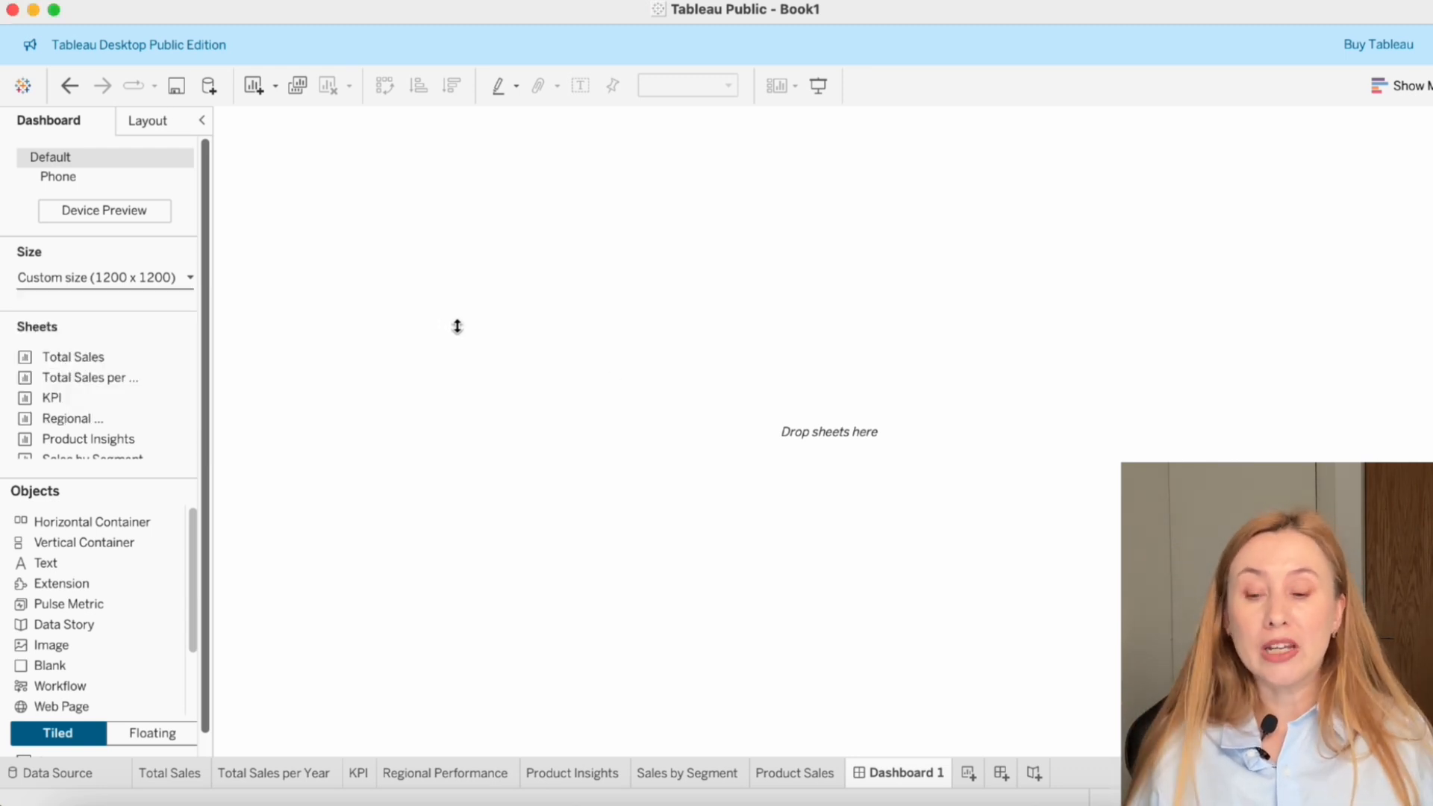
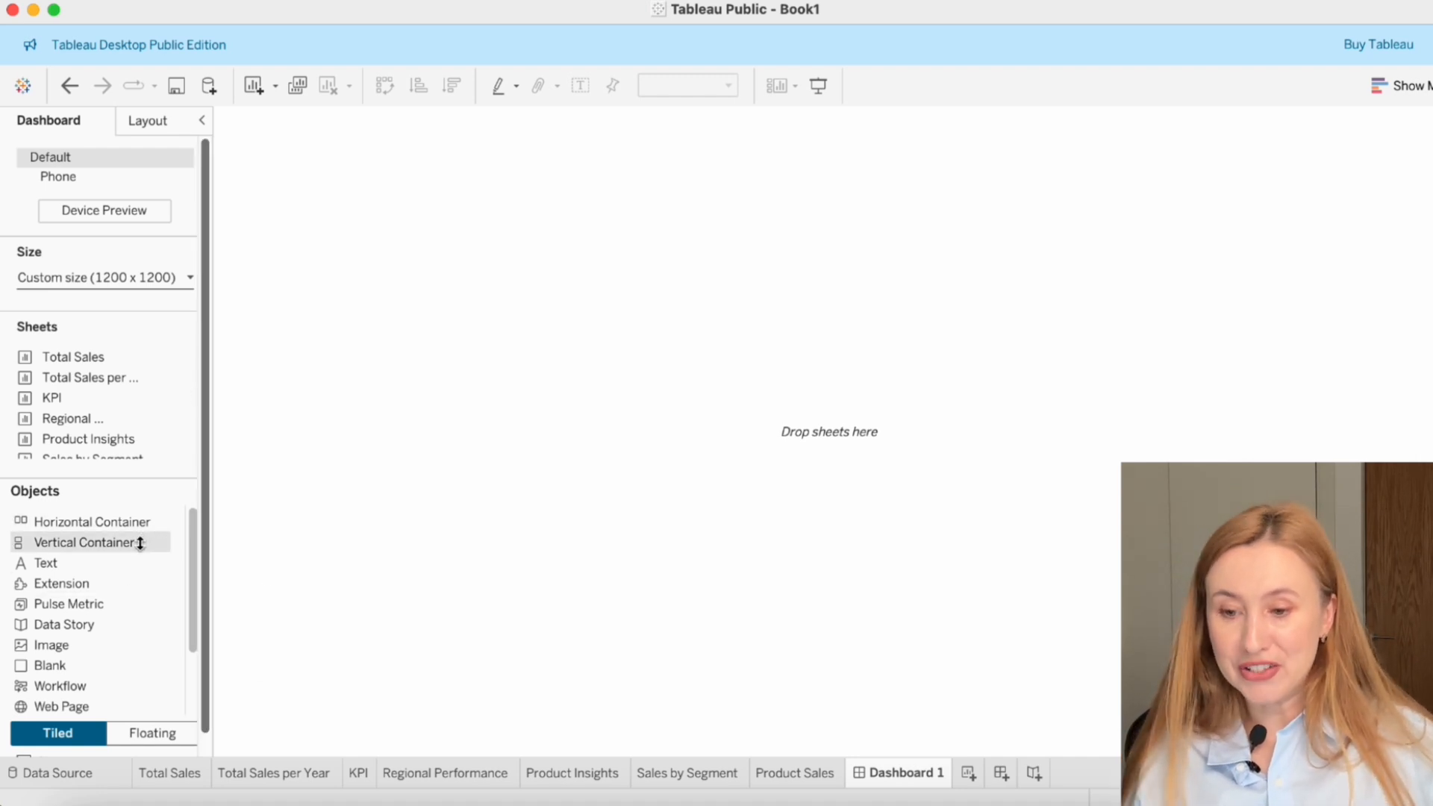
- Place a tiled vertical container on the empty dashboard canvas
{"action": "left_click_drag", "start_coordinate": [121, 543], "coordinate": [620, 458]}
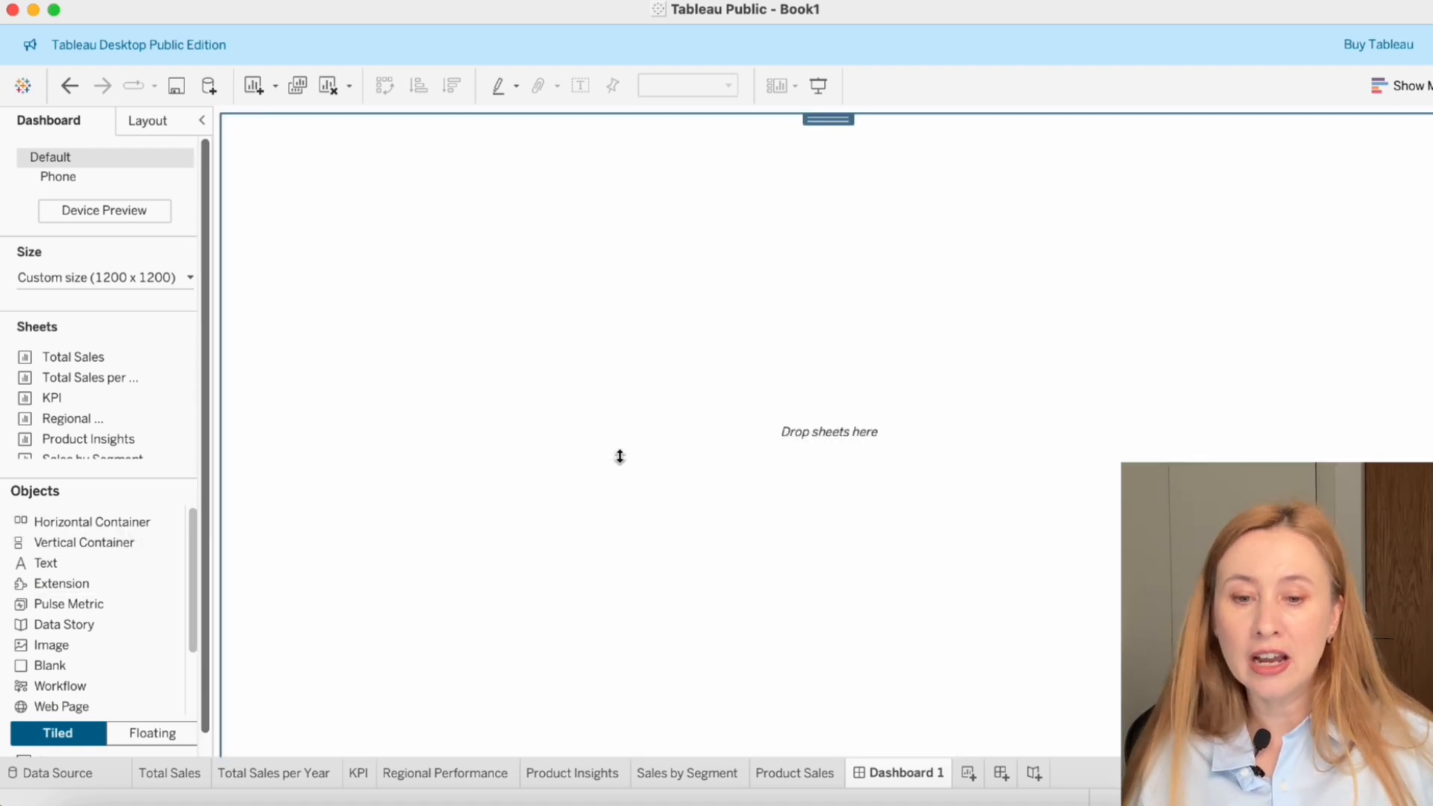
{"action": "mouse_move", "coordinate": [908, 780]}
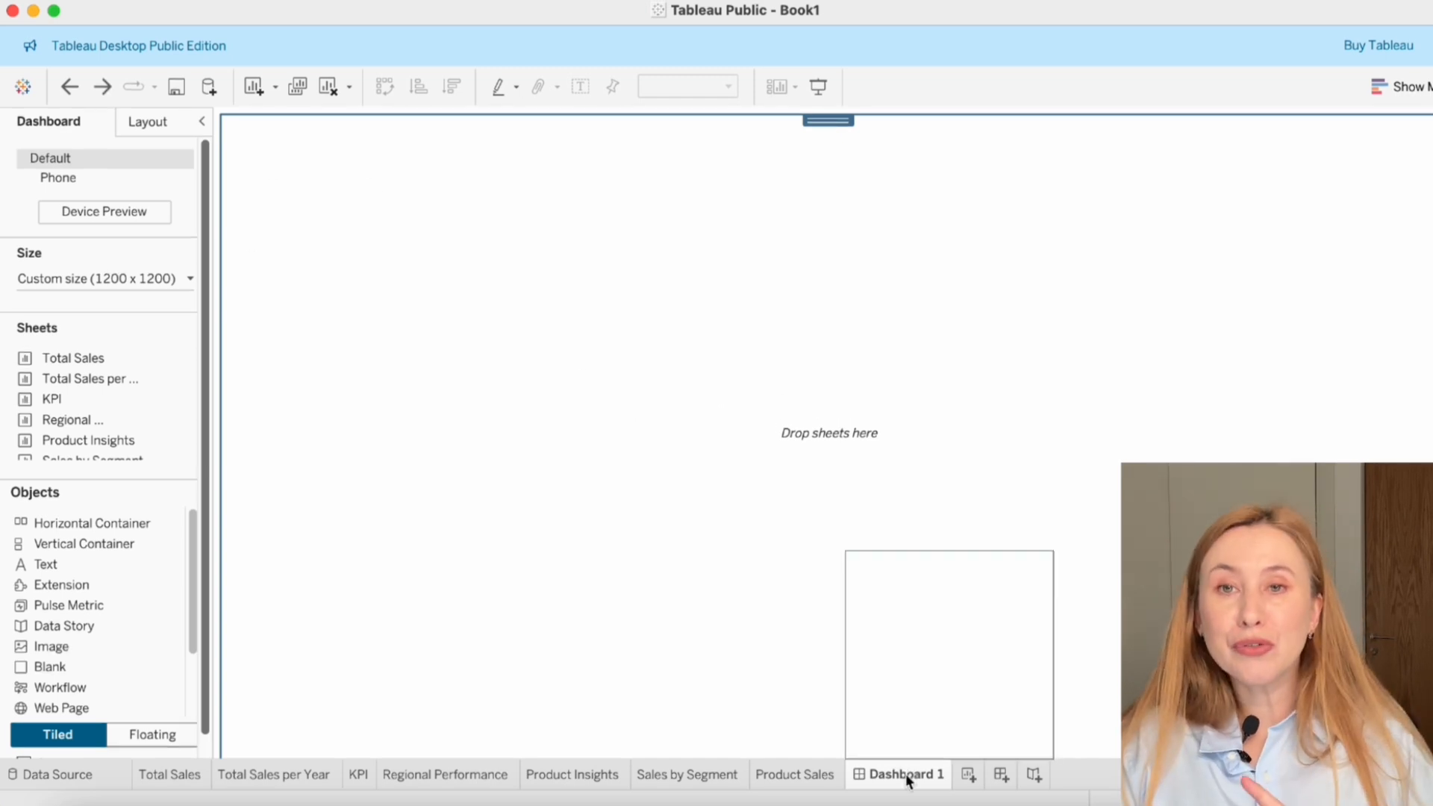
- Check the product table on the Excel Dashboard sheet and add grand totals to Tableau's Product Sales worksheet
{"action": "left_click", "coordinate": [714, 780]}
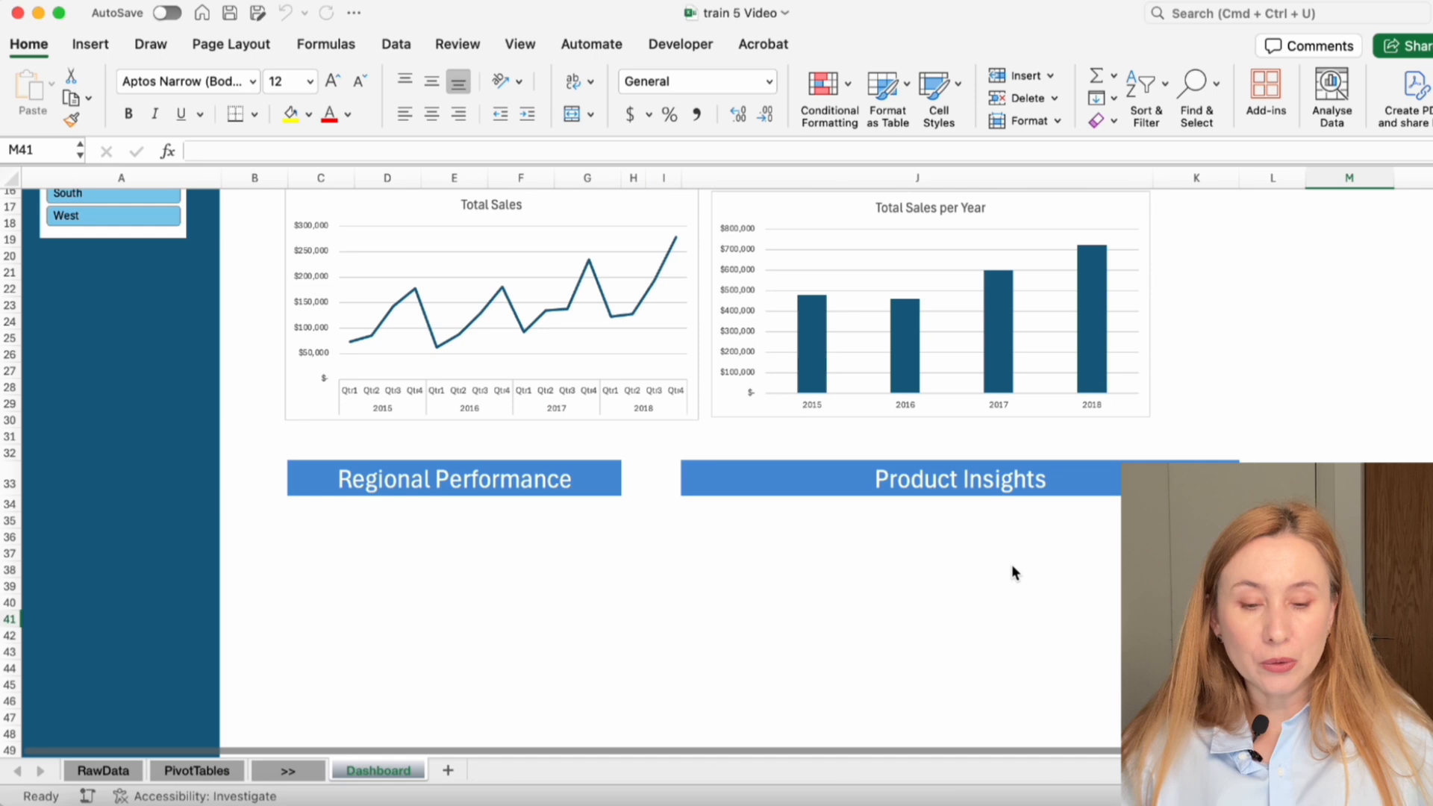
{"action": "scroll", "coordinate": [1011, 572], "scroll_direction": "down", "scroll_amount": 10}
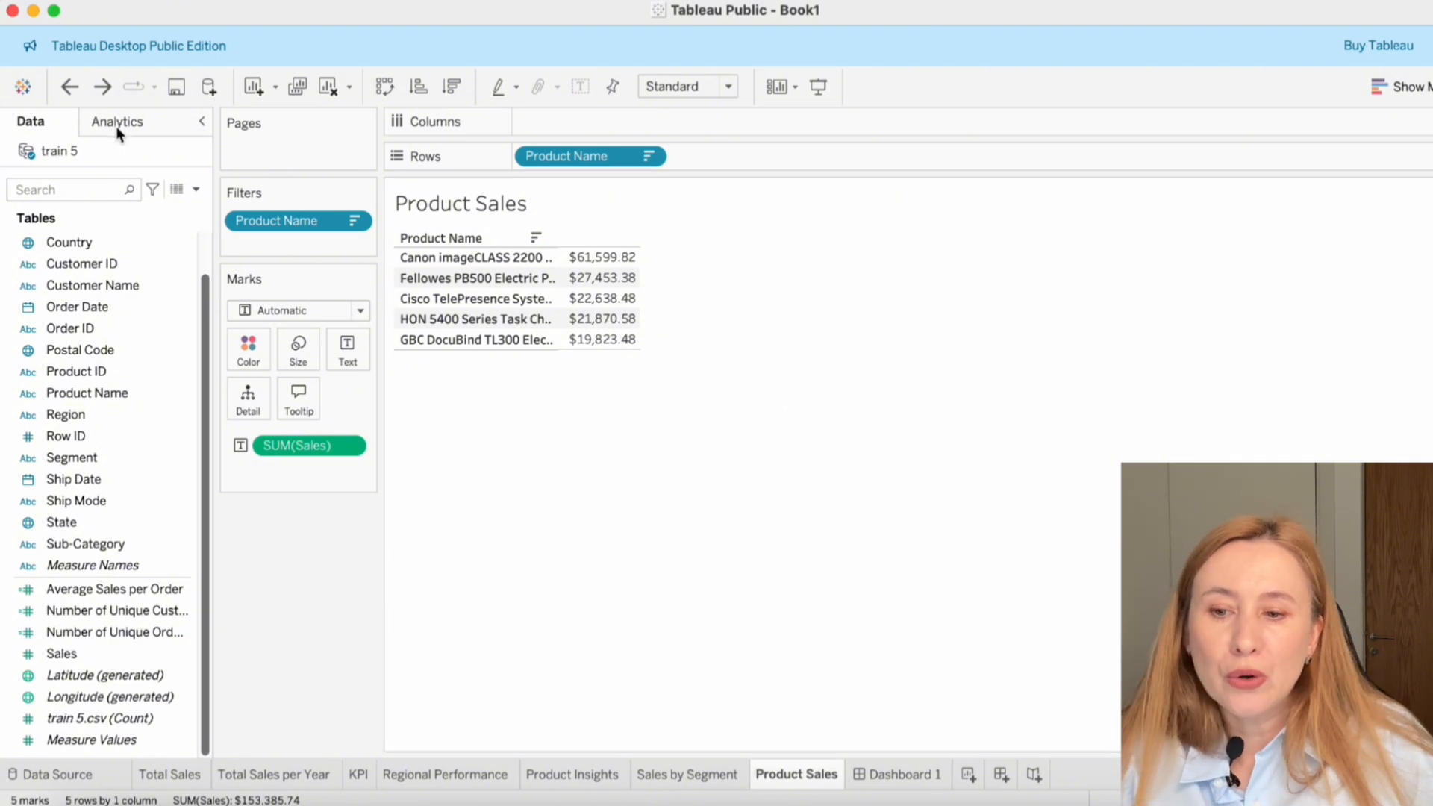
{"action": "left_click", "coordinate": [137, 122]}
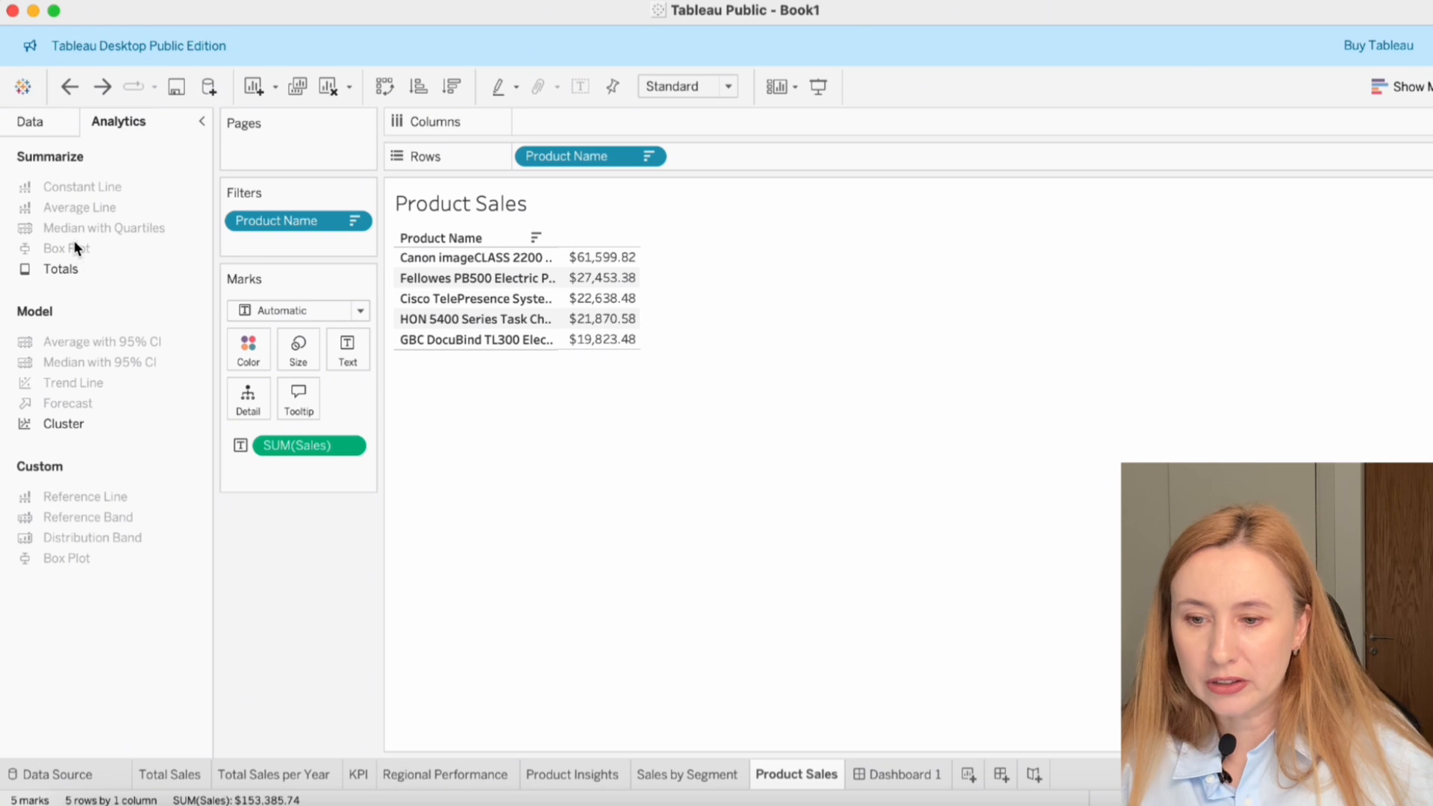
{"action": "left_click_drag", "start_coordinate": [65, 267], "coordinate": [700, 259]}
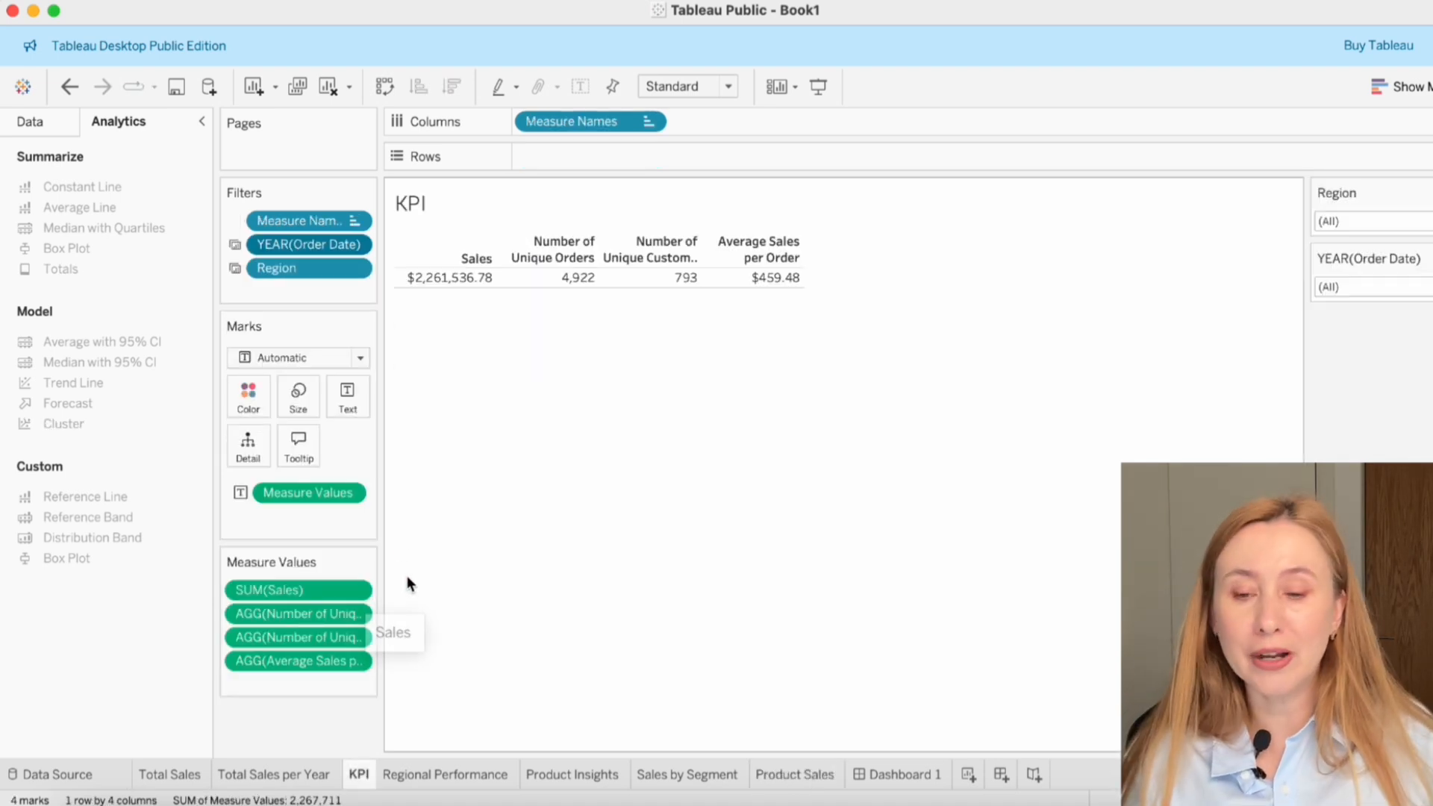
- Extend the KPI sheet's YEAR(Order Date) filter to the Sales by Segment and Product Sales worksheets
{"action": "left_click", "coordinate": [358, 244]}
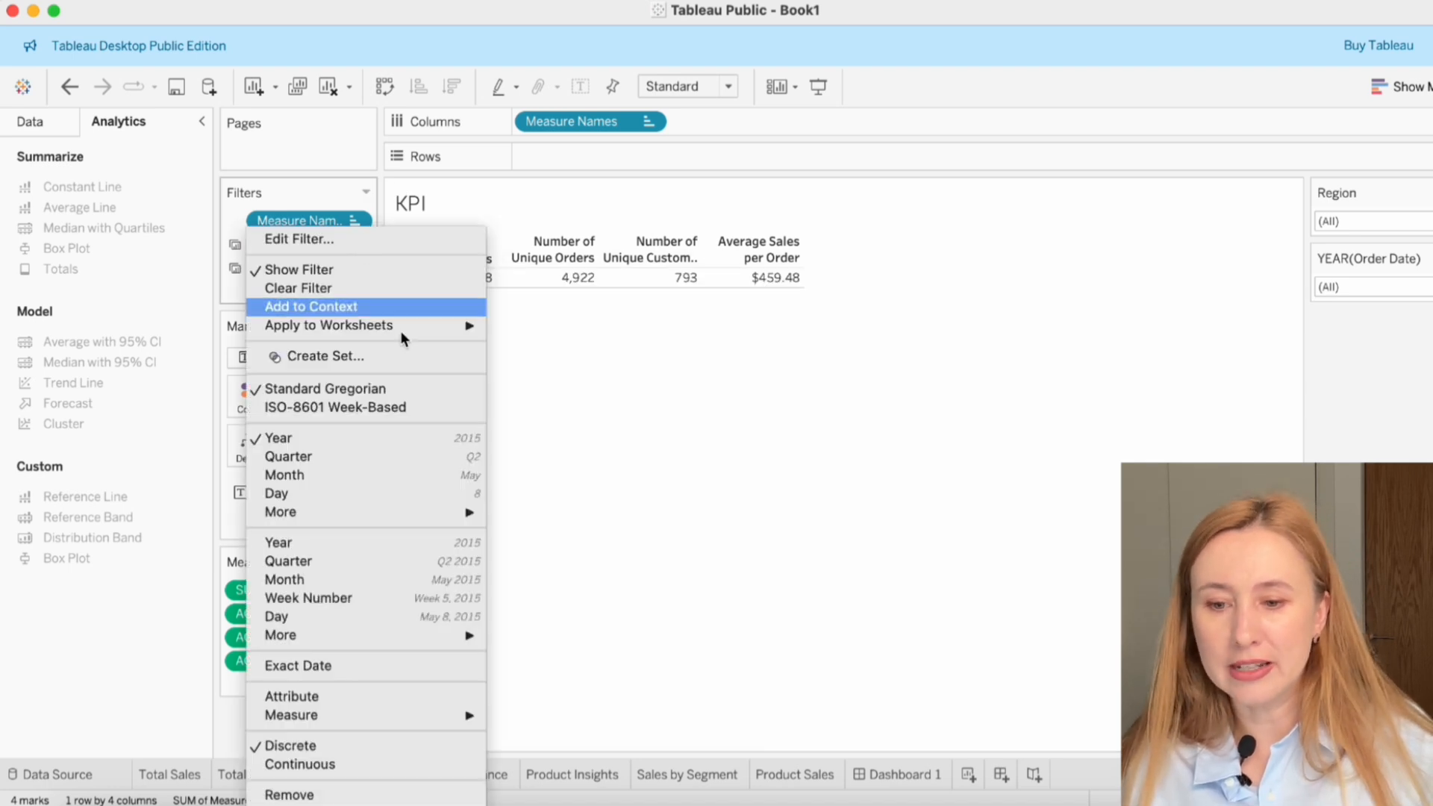
{"action": "mouse_move", "coordinate": [478, 339]}
{"action": "left_click", "coordinate": [578, 360]}
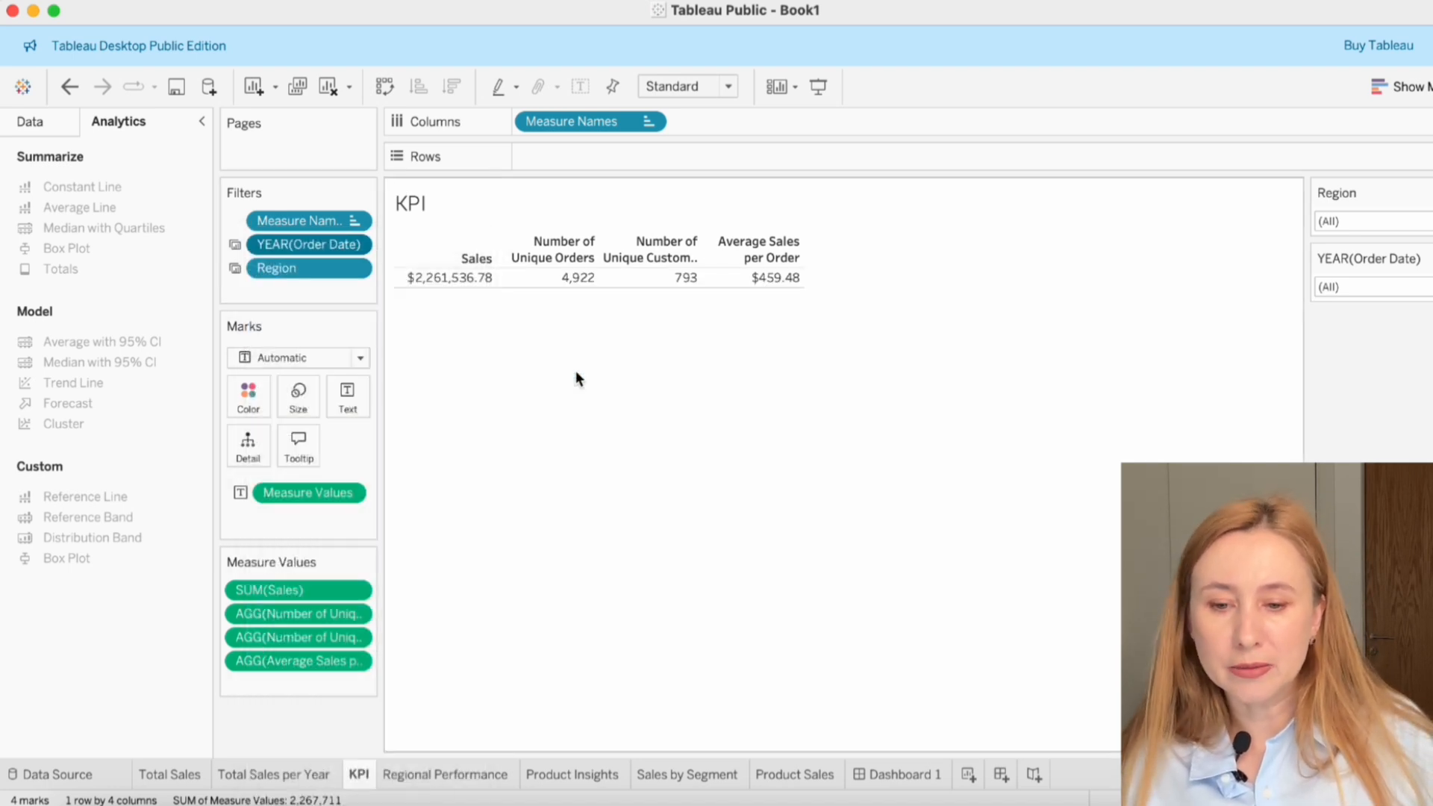
{"action": "scroll", "coordinate": [500, 460], "scroll_direction": "down", "scroll_amount": 1}
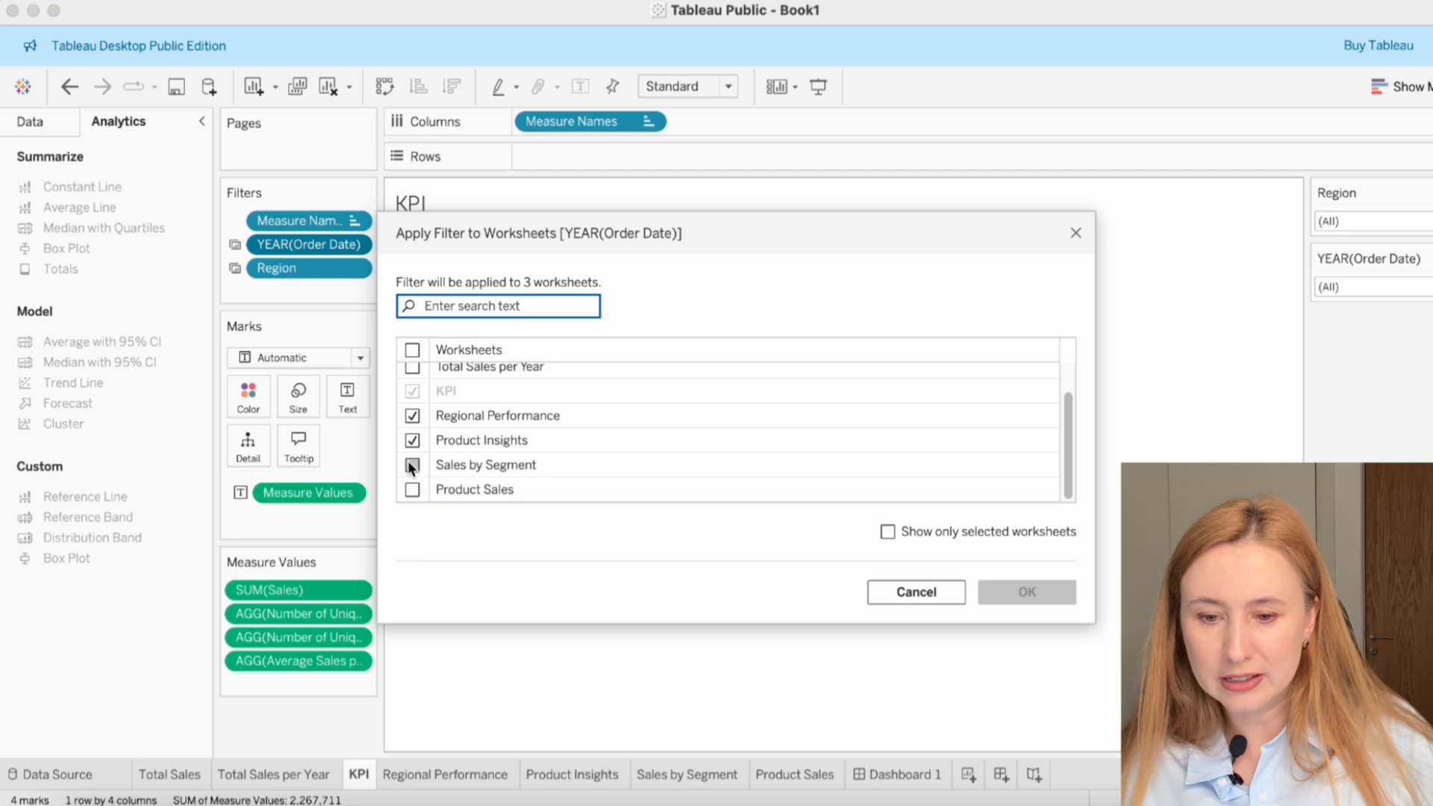
{"action": "left_click", "coordinate": [412, 464]}
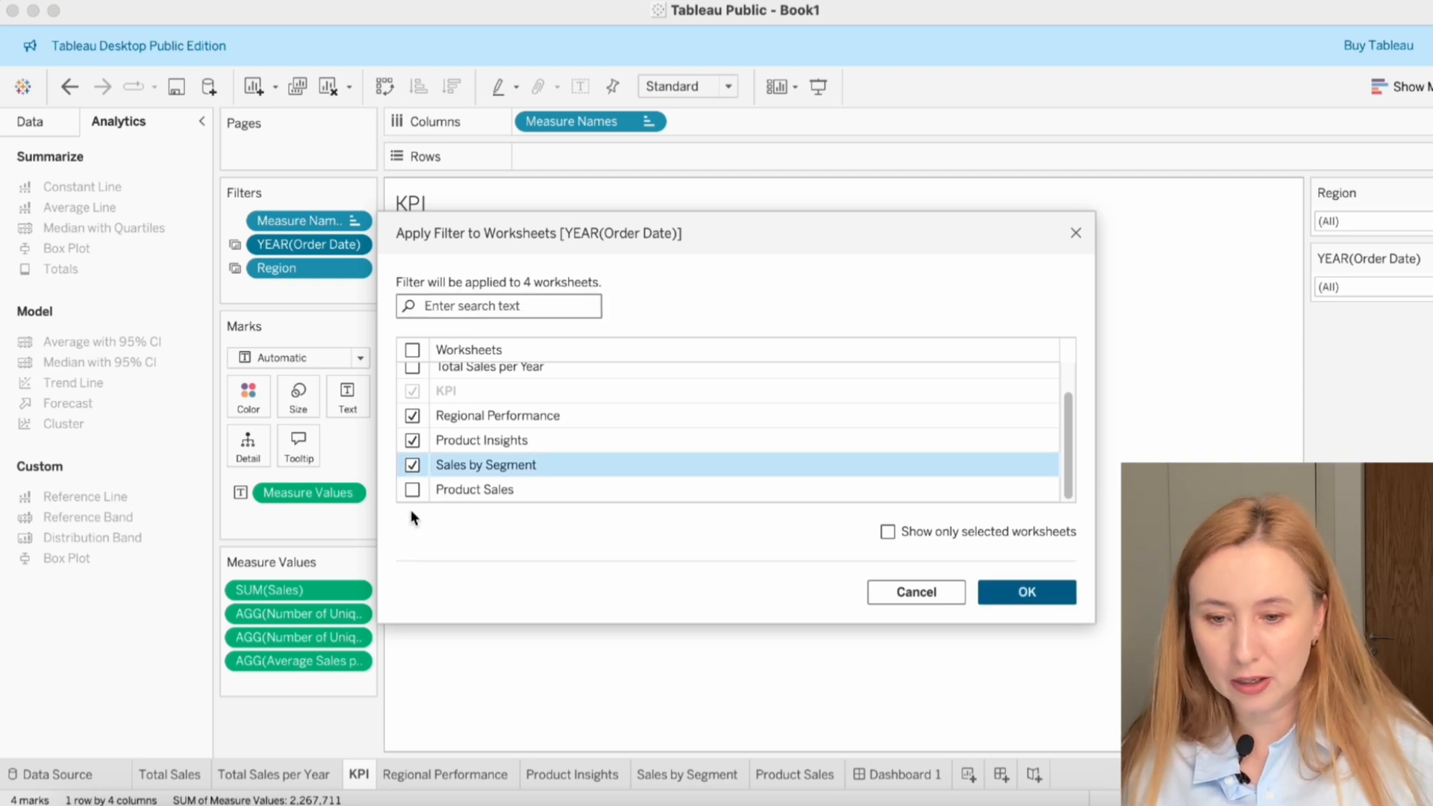
{"action": "left_click", "coordinate": [412, 489]}
{"action": "left_click", "coordinate": [1026, 592]}
- Open the selection of worksheets to which the KPI sheet's Region filter applies
{"action": "right_click", "coordinate": [258, 268]}
{"action": "mouse_move", "coordinate": [394, 369]}
{"action": "left_click", "coordinate": [577, 383]}
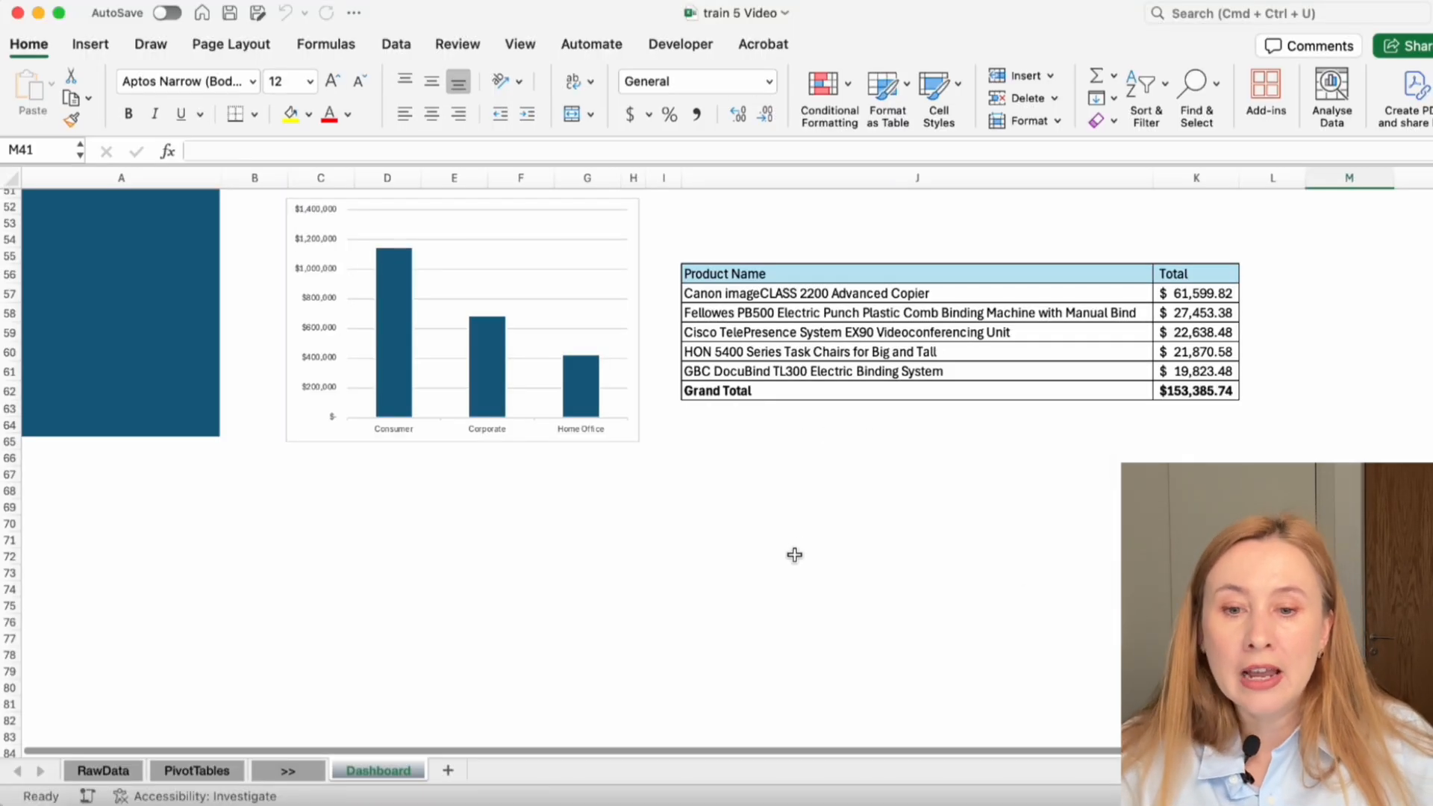
- In Tableau, add a floating text object reading "Sales Performance Dashboard (2015-2018)" at font size 36, widened to fit the title on two lines
{"action": "scroll", "coordinate": [843, 627], "scroll_direction": "up", "scroll_amount": 15}
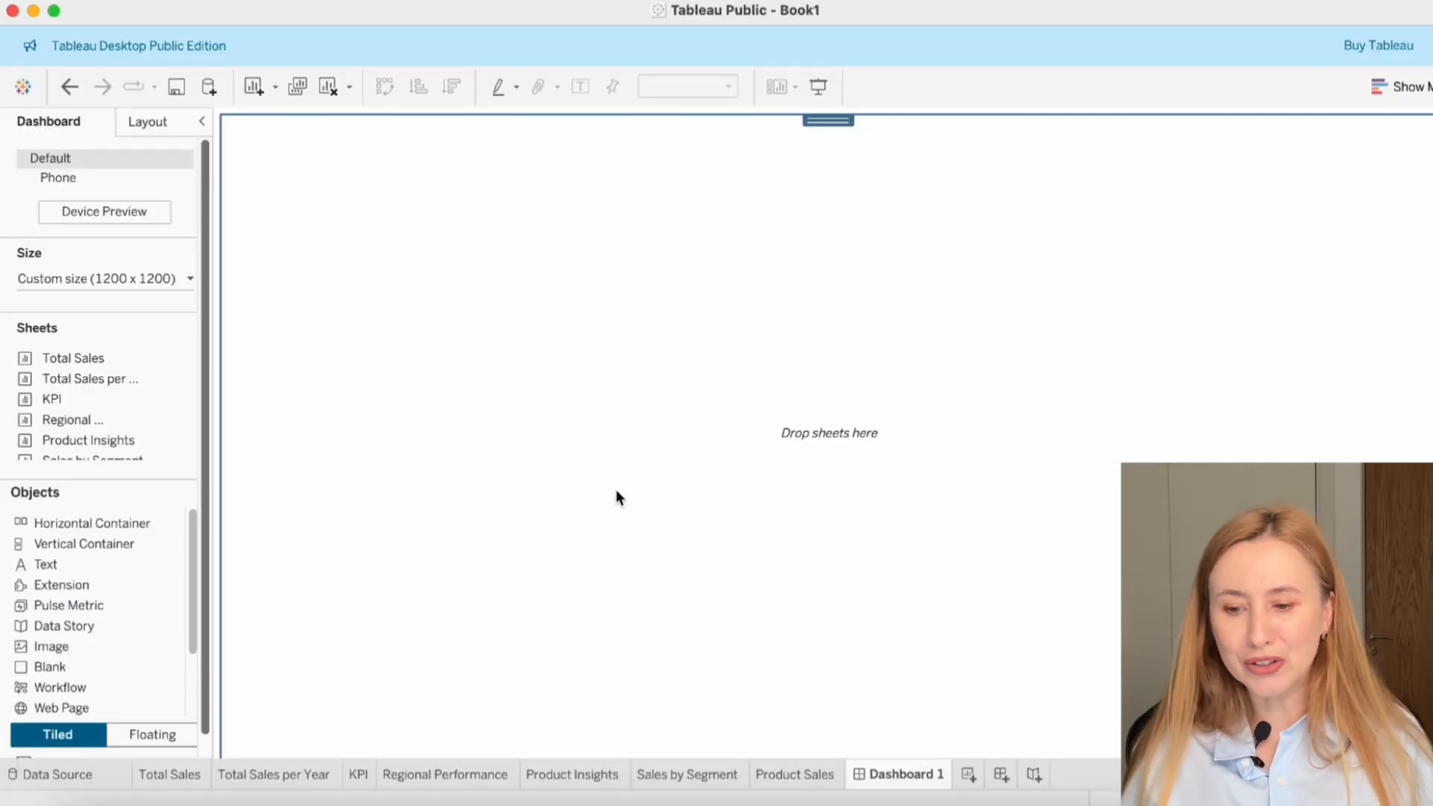
{"action": "left_click", "coordinate": [158, 733]}
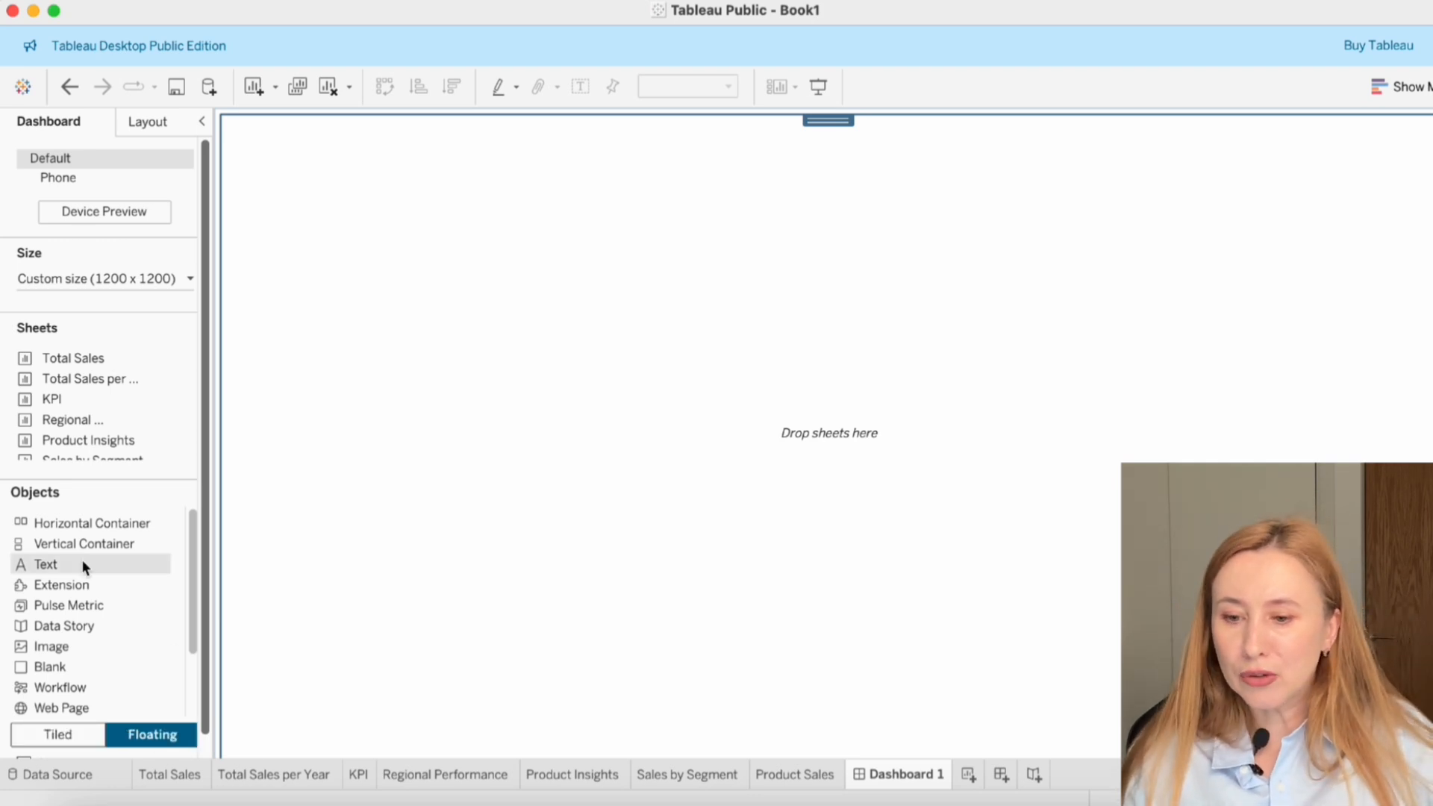
{"action": "left_click_drag", "start_coordinate": [82, 564], "coordinate": [537, 449]}
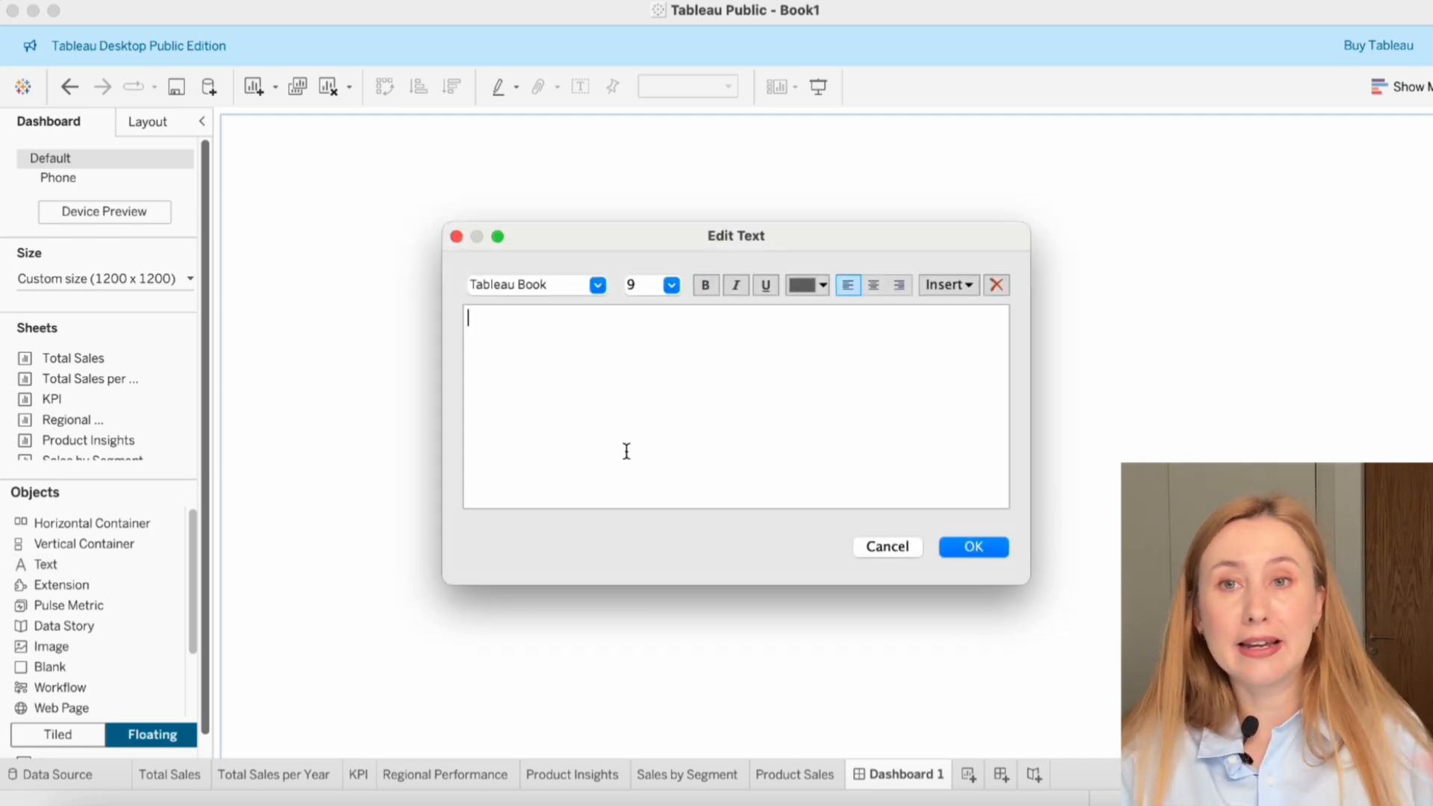
{"action": "left_click", "coordinate": [671, 284]}
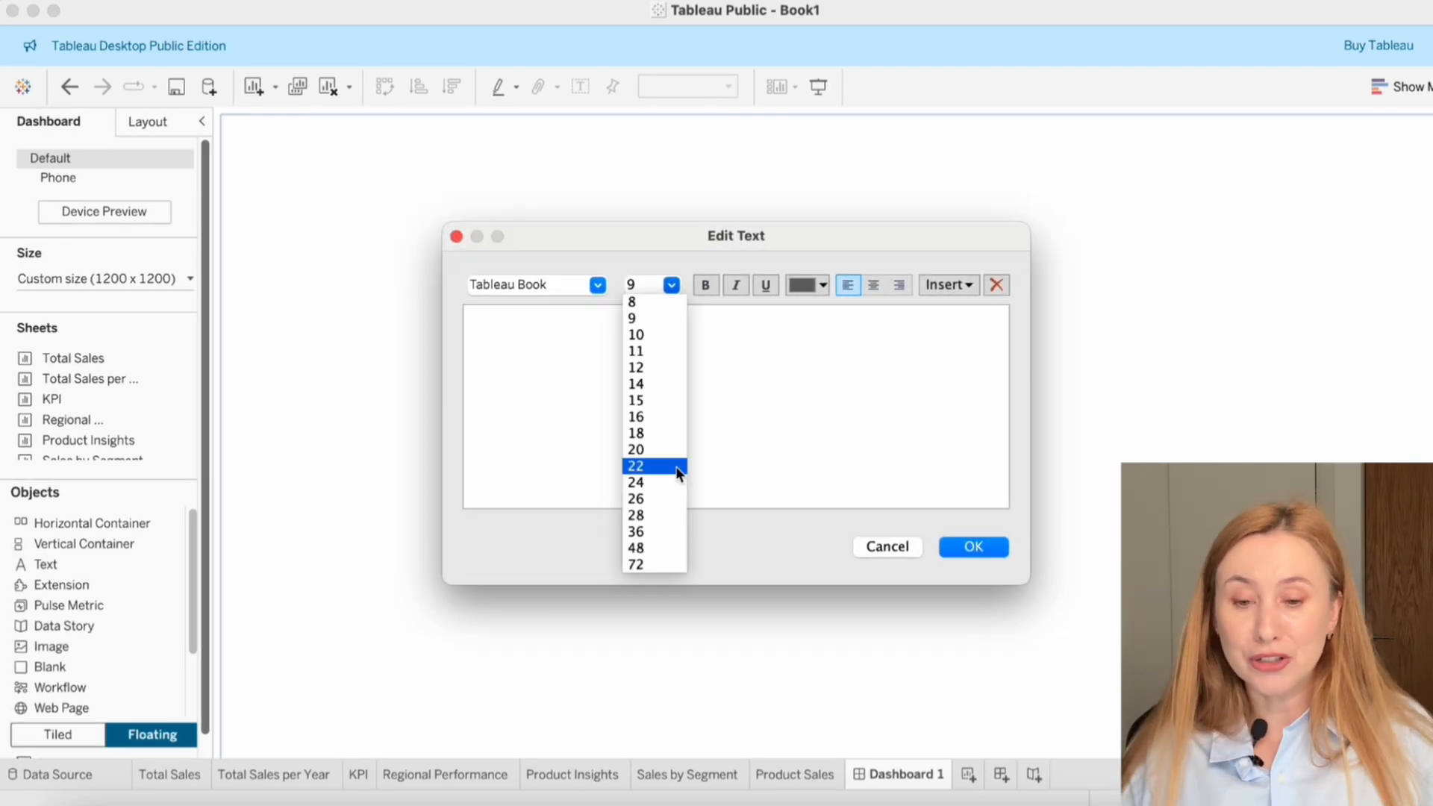
{"action": "left_click", "coordinate": [655, 531]}
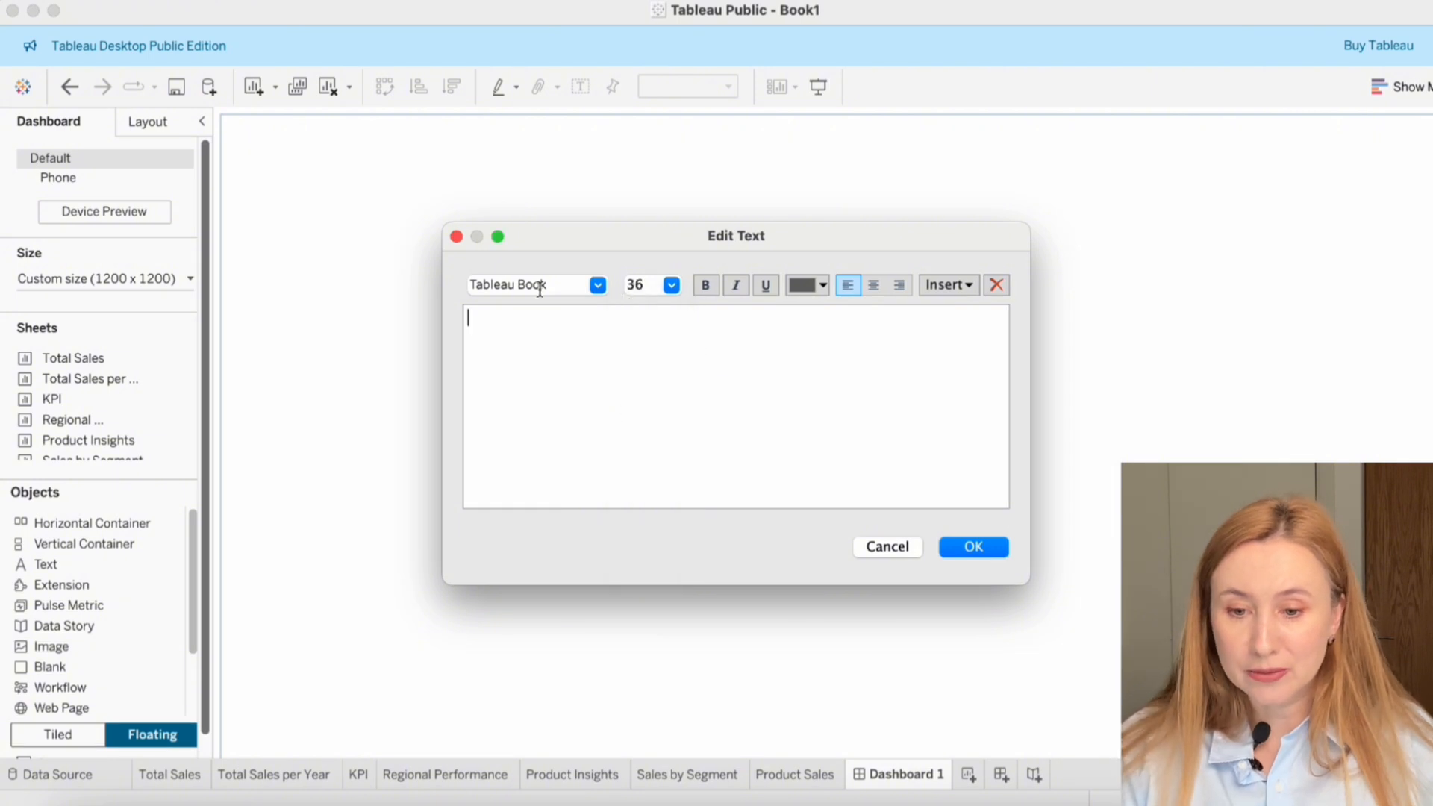
{"action": "type", "text": "Sale"}
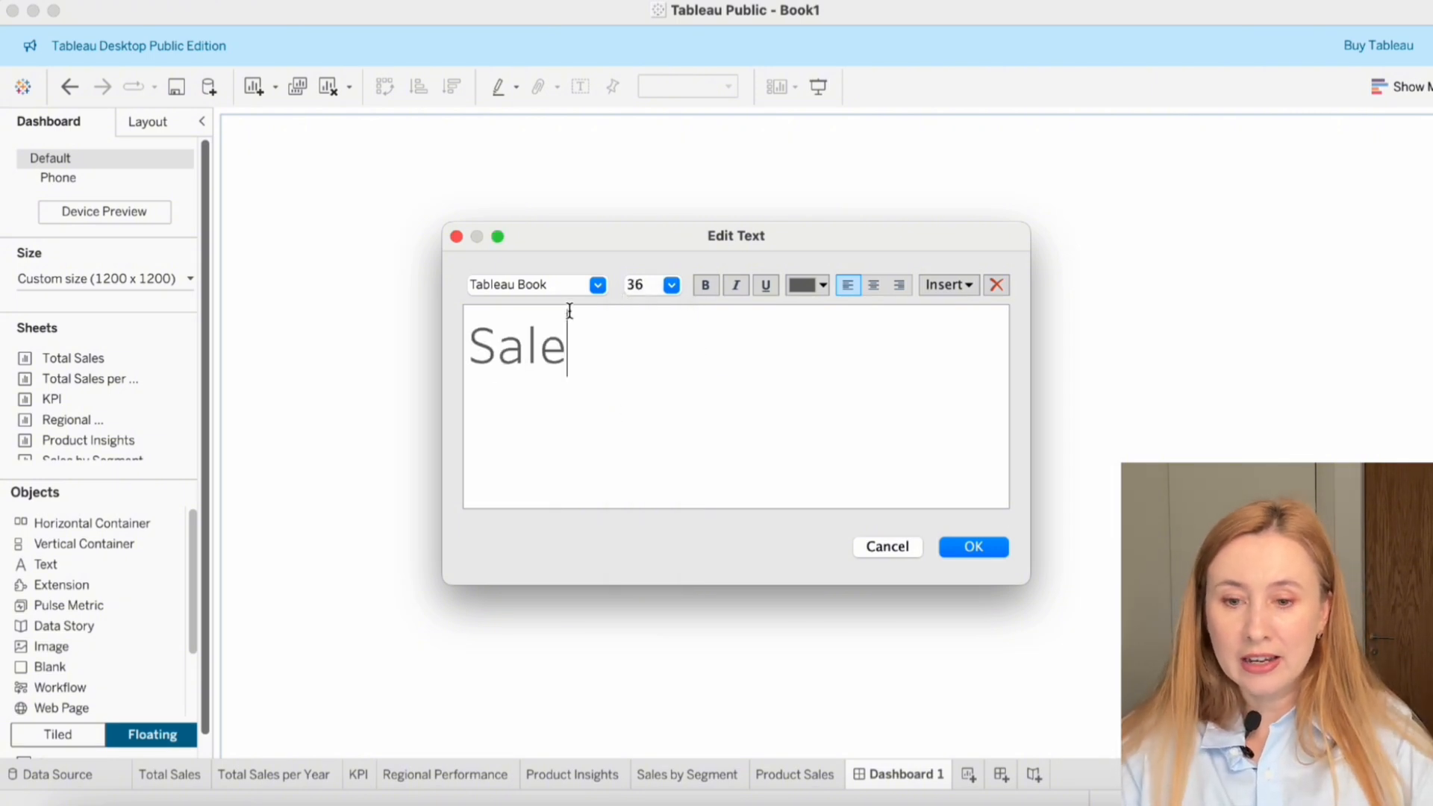
{"action": "type", "text": "s Performance Dashboard (2015-2018)"}
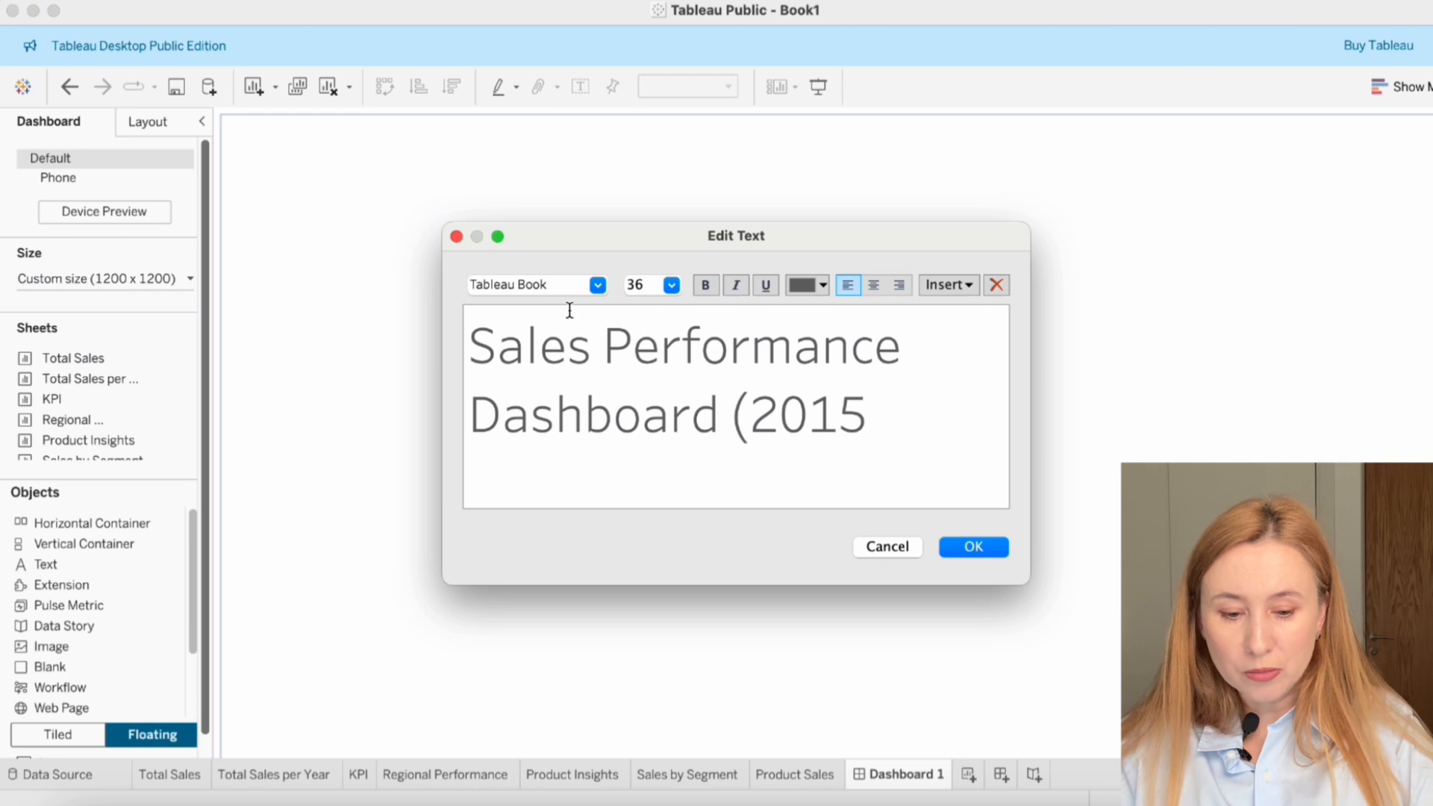
{"action": "left_click", "coordinate": [973, 546]}
{"action": "left_click_drag", "start_coordinate": [887, 406], "coordinate": [1183, 407]}
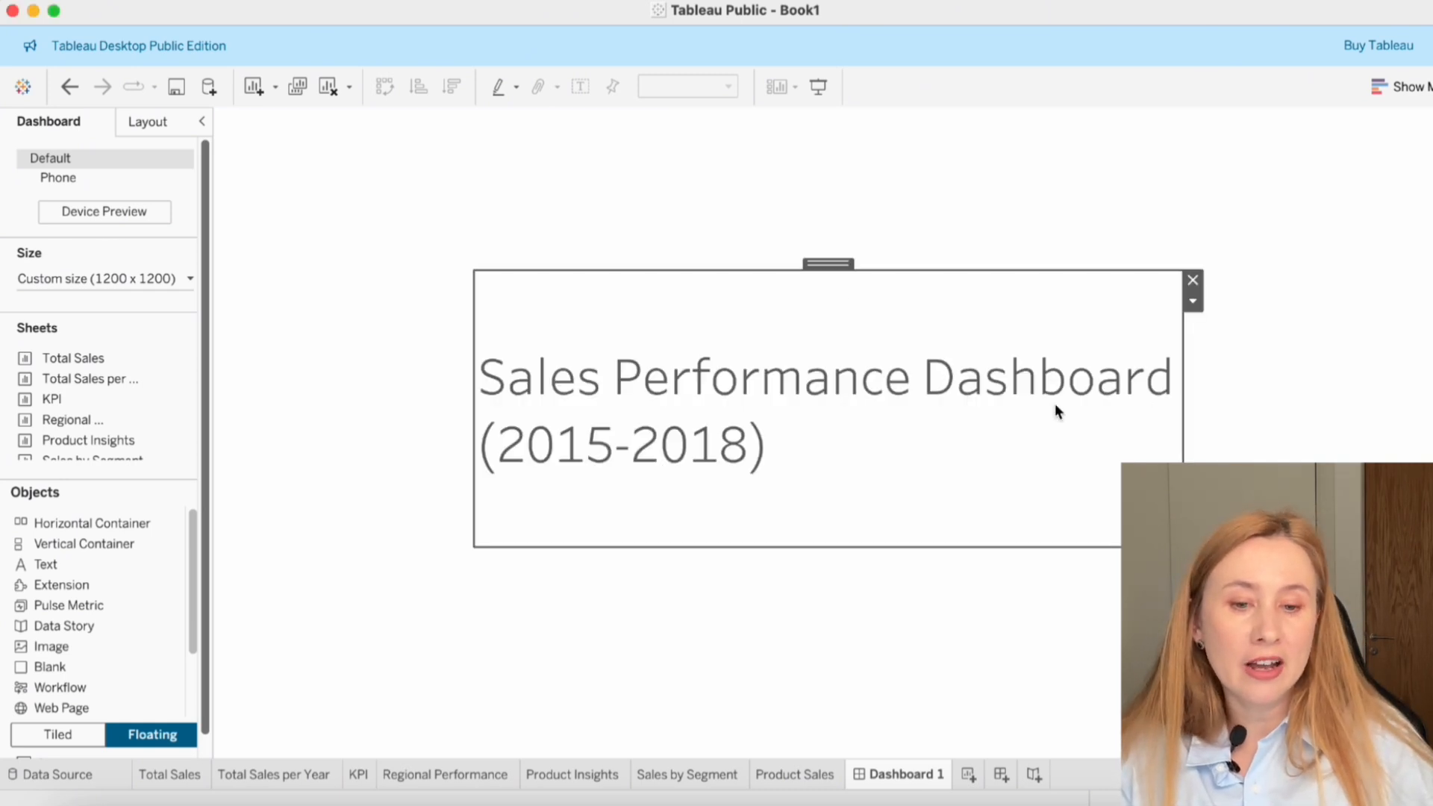
{"action": "left_click_drag", "start_coordinate": [828, 262], "coordinate": [849, 316]}
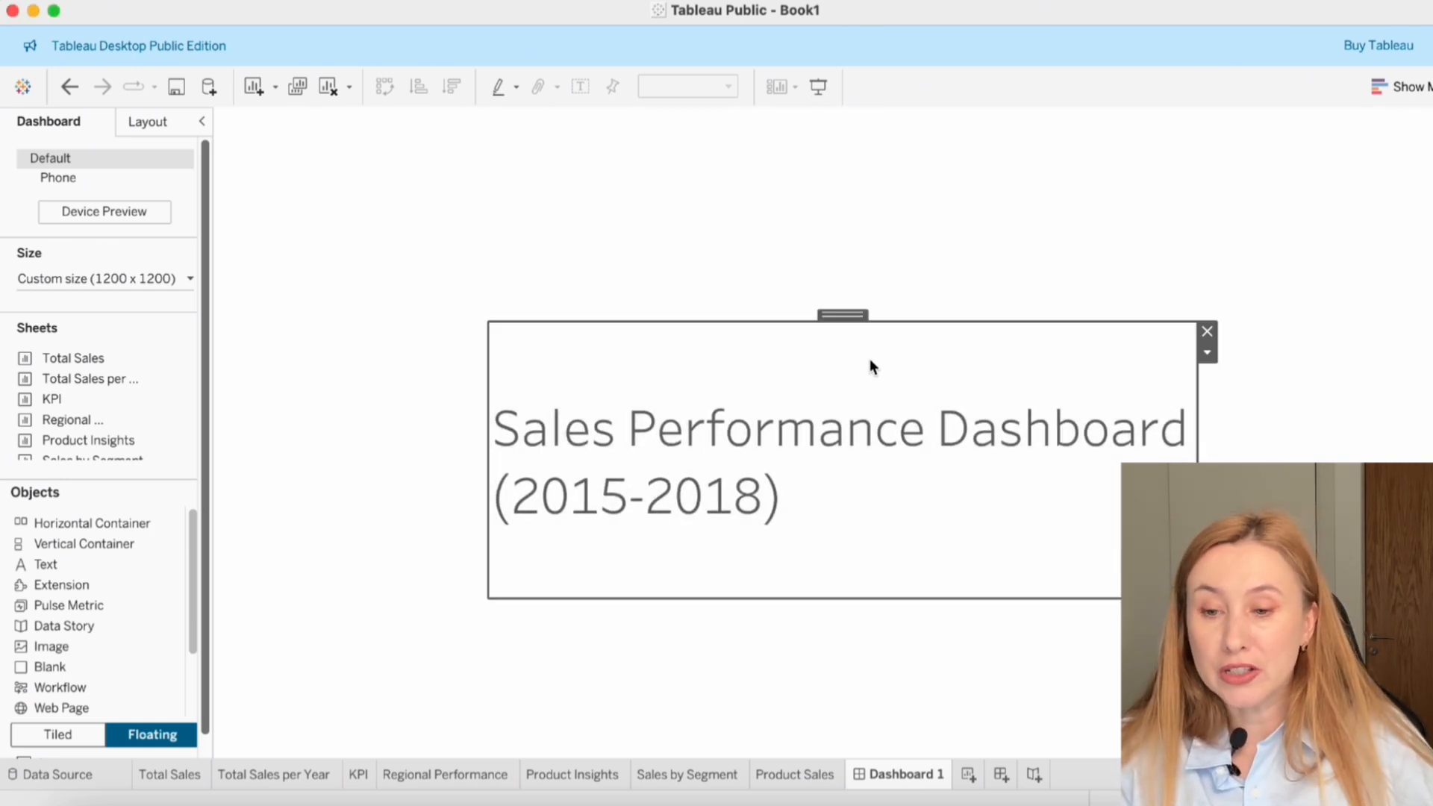
- Try nesting the title in a floating vertical container, and dock the title as a tiled strip across the top of the dashboard
{"action": "left_click_drag", "start_coordinate": [65, 544], "coordinate": [441, 275]}
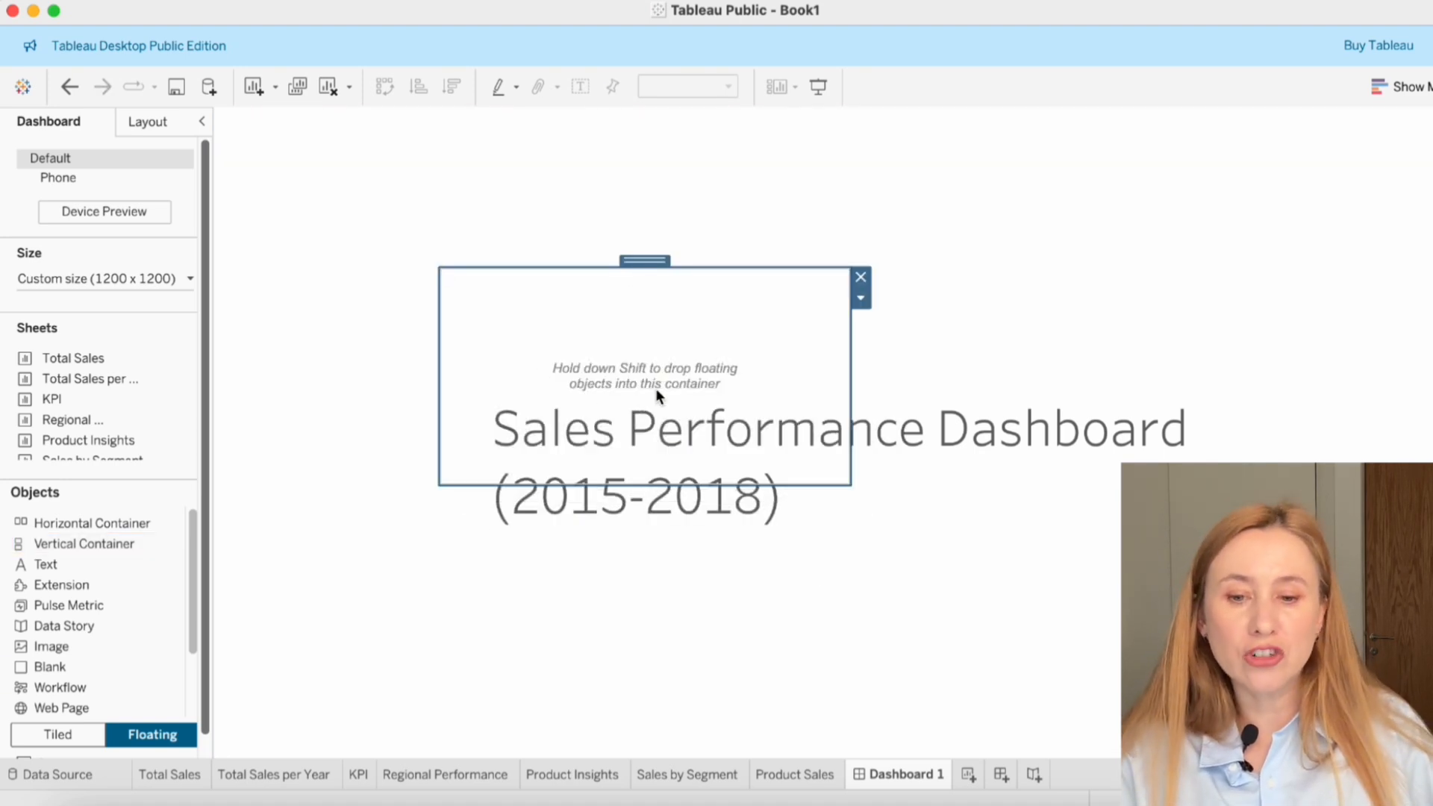
{"action": "left_click_drag", "start_coordinate": [651, 256], "coordinate": [595, 209]}
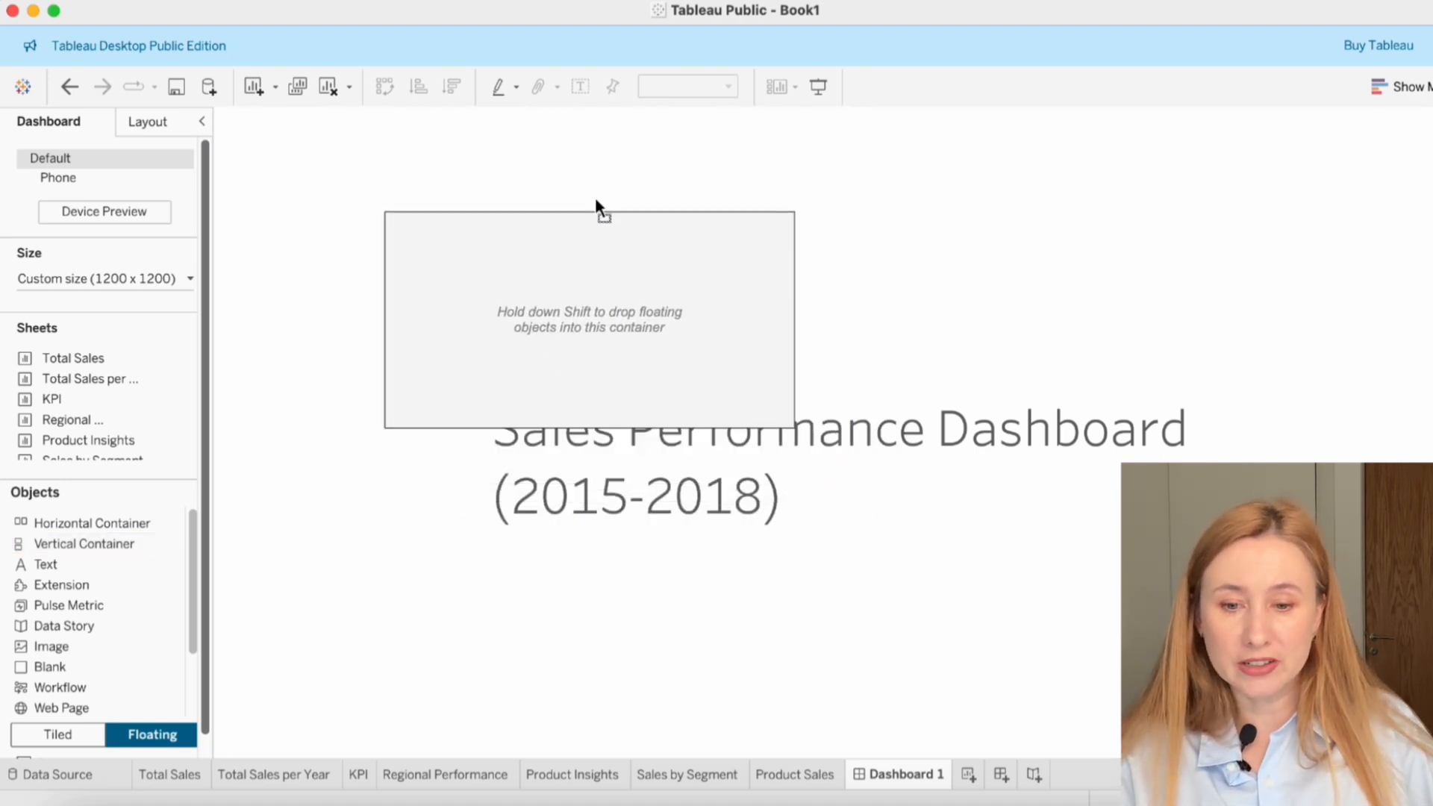
{"action": "left_click", "coordinate": [735, 508]}
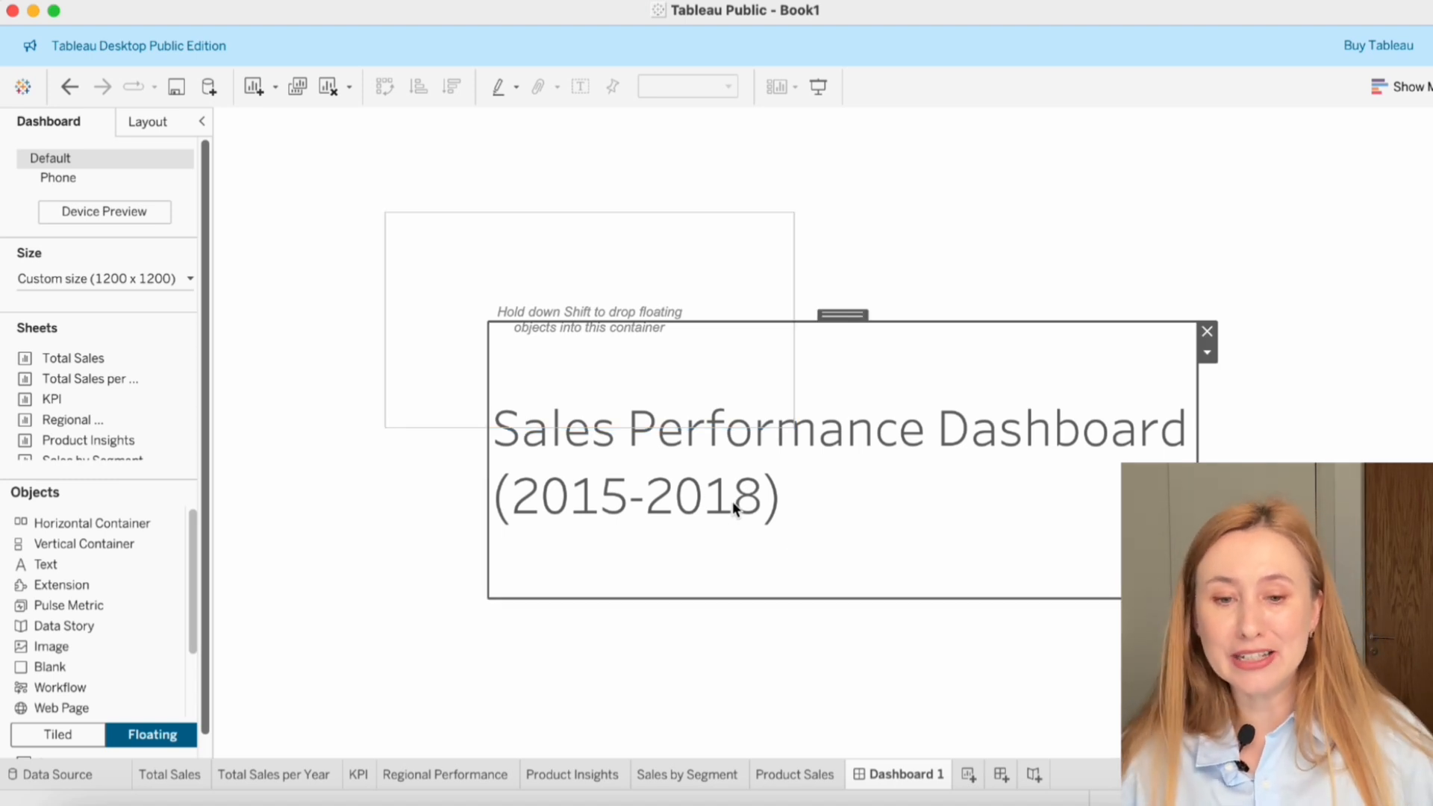
{"action": "left_click_drag", "start_coordinate": [843, 314], "coordinate": [697, 351]}
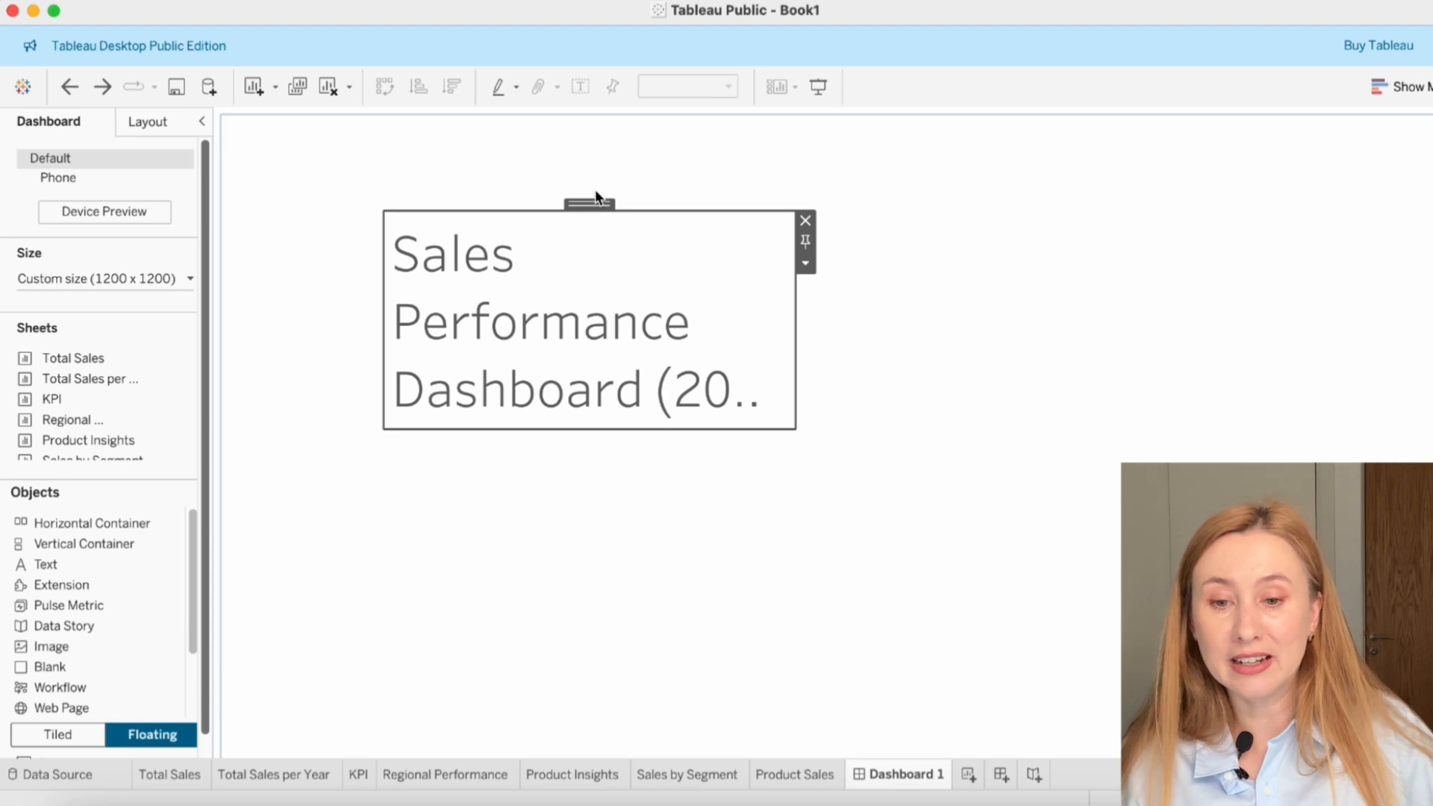
{"action": "left_click_drag", "start_coordinate": [589, 202], "coordinate": [595, 159]}
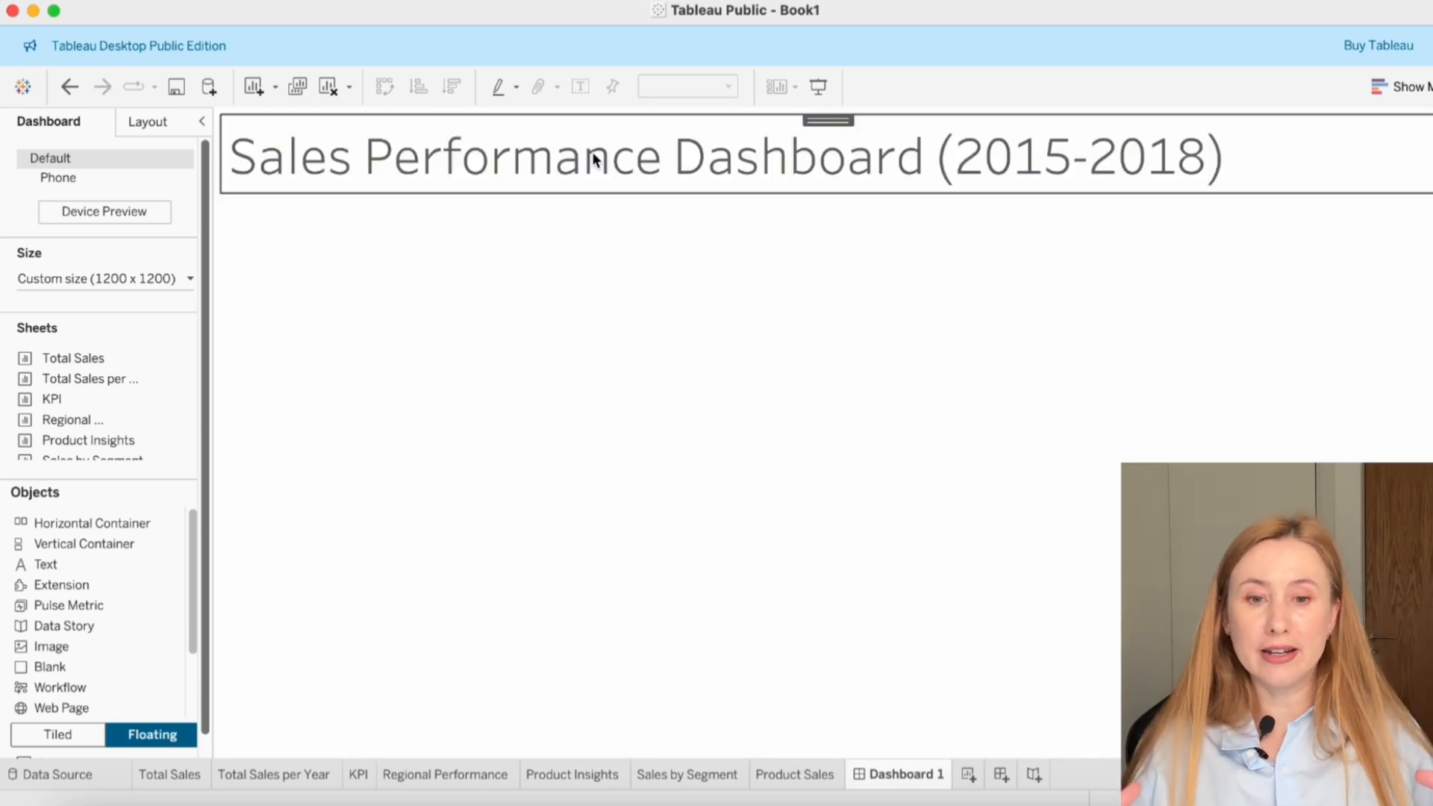
- Try to centre-align the dashboard title text
{"action": "left_click", "coordinate": [614, 160]}
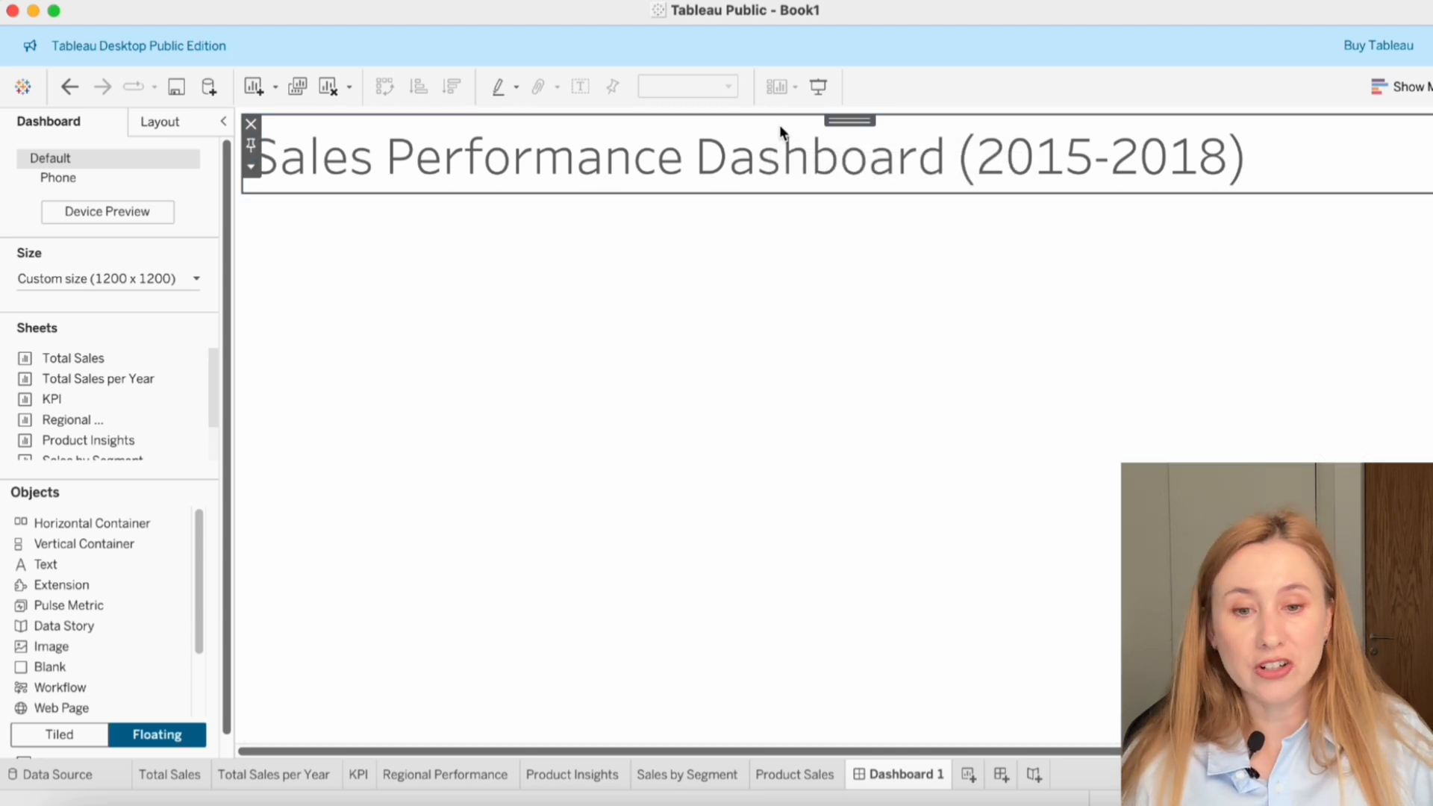
{"action": "right_click", "coordinate": [781, 171]}
{"action": "left_click", "coordinate": [870, 177]}
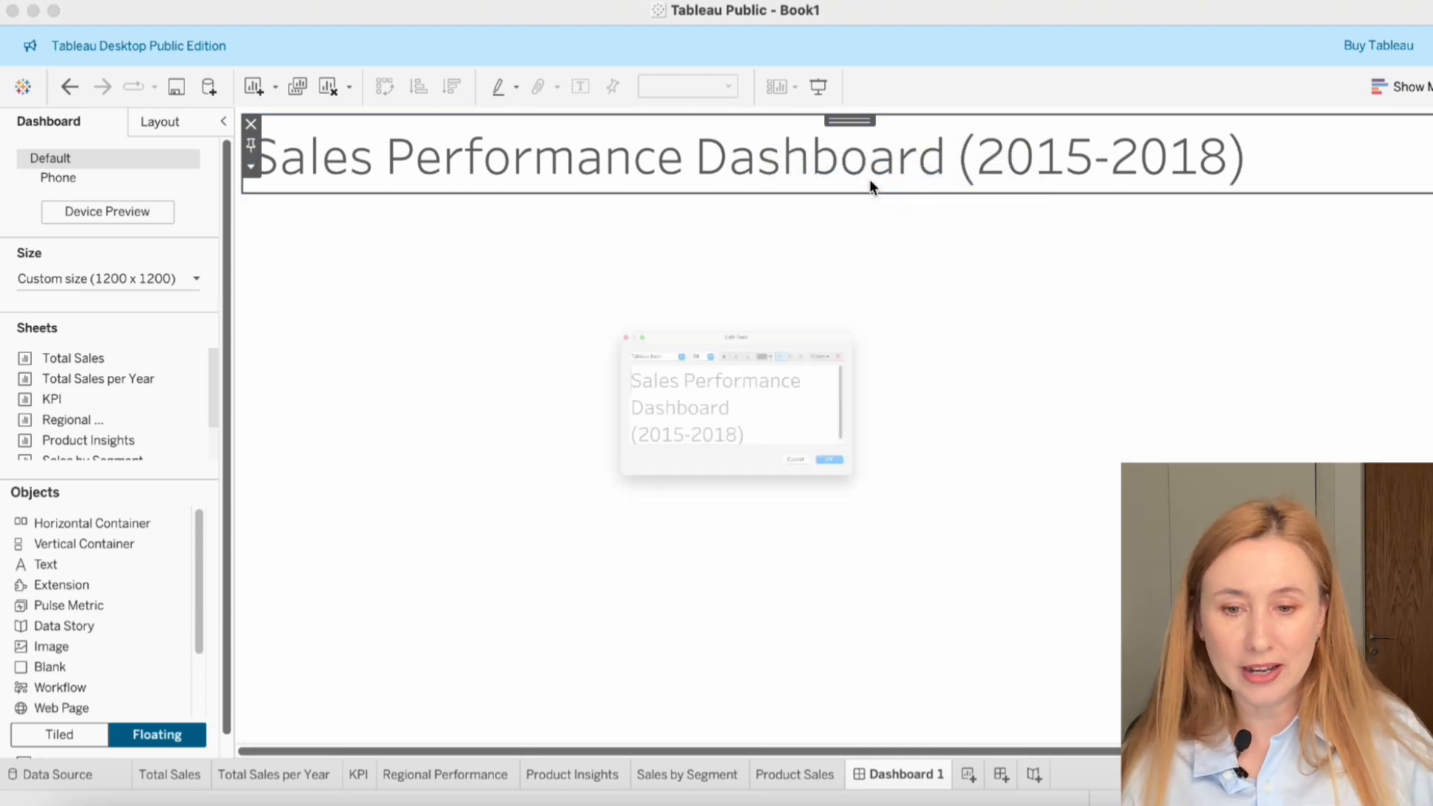
{"action": "left_click", "coordinate": [875, 286]}
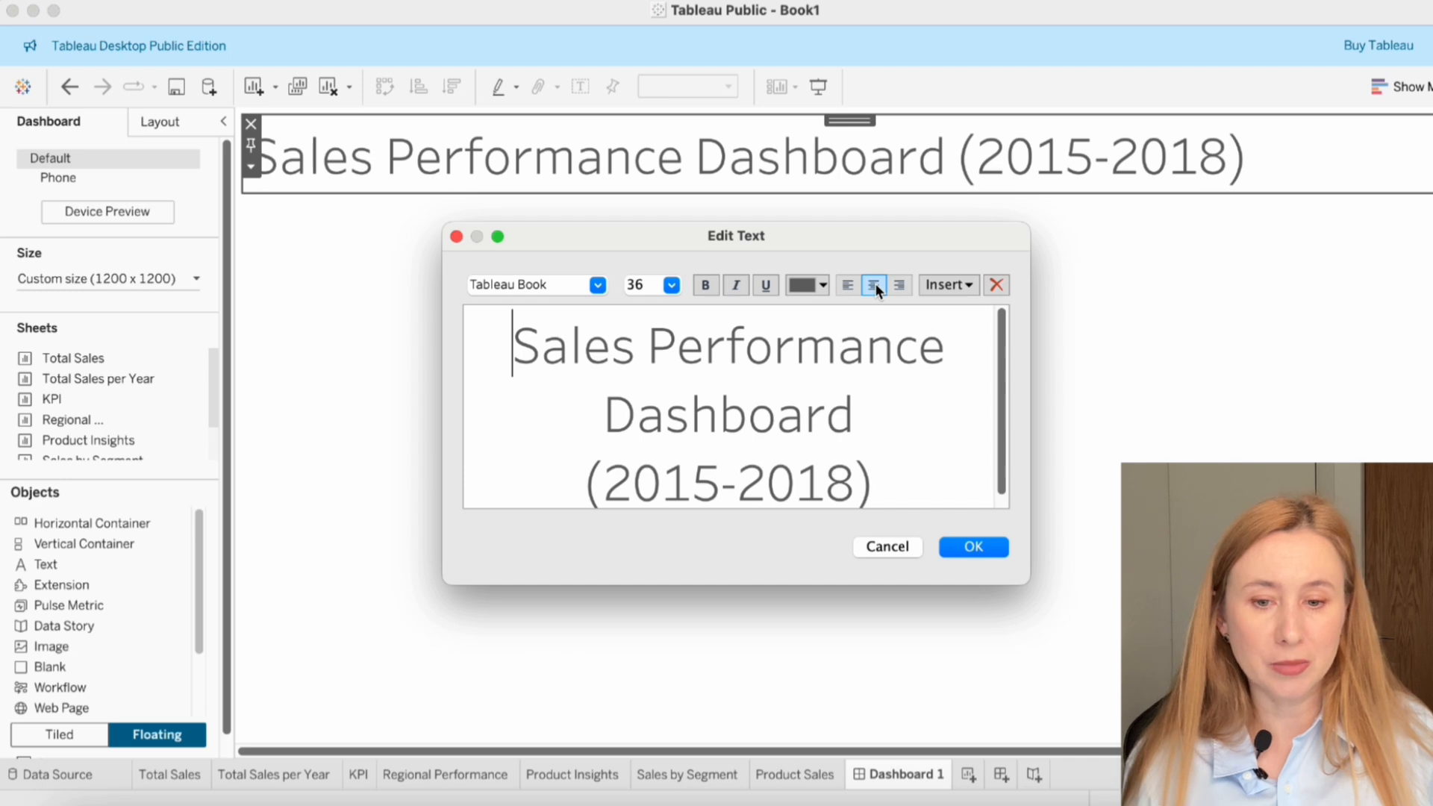
{"action": "left_click", "coordinate": [972, 546]}
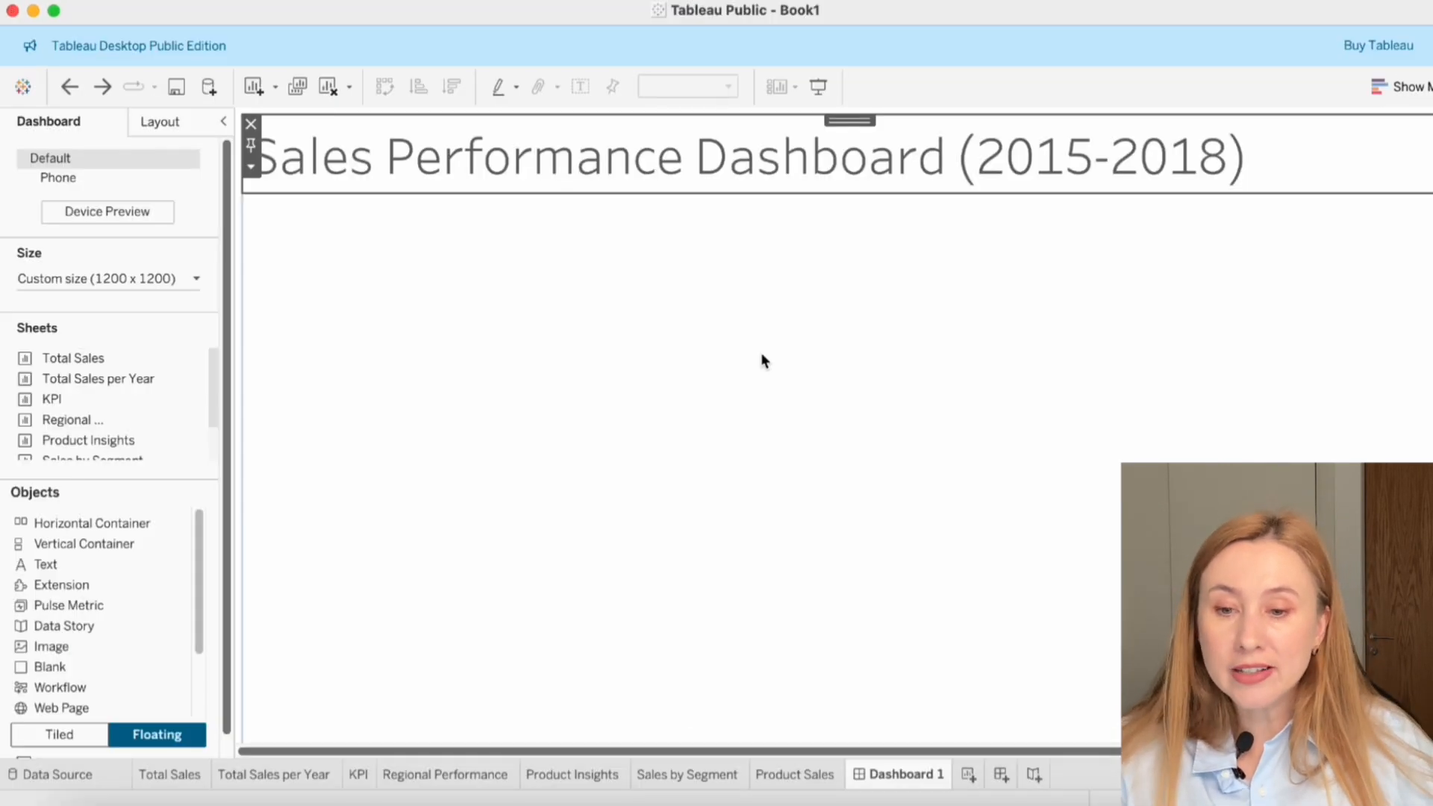
- Place a tiled horizontal container below the title and set its height to 250 pixels
{"action": "left_click_drag", "start_coordinate": [92, 522], "coordinate": [645, 324]}
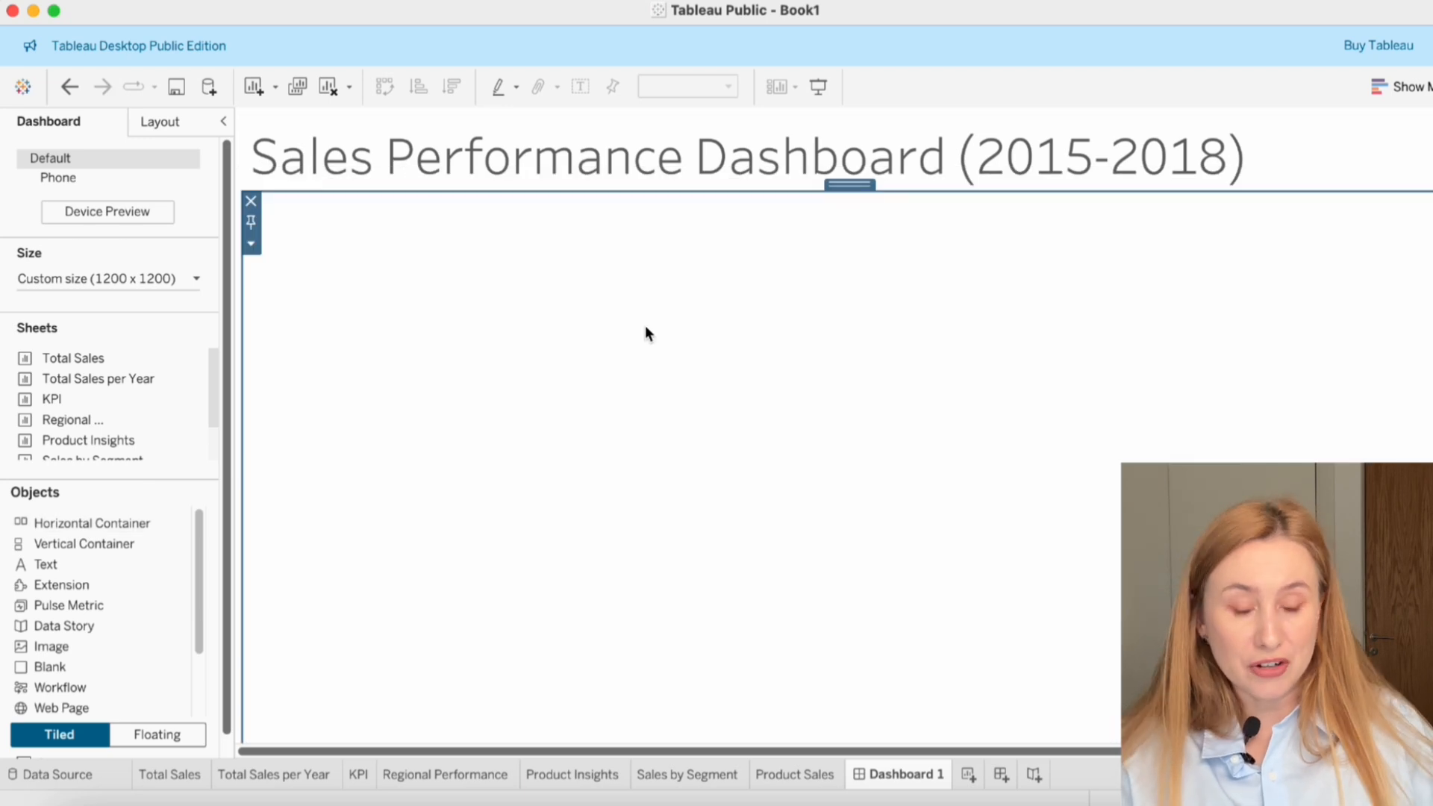
{"action": "scroll", "coordinate": [608, 558], "scroll_direction": "down", "scroll_amount": 2}
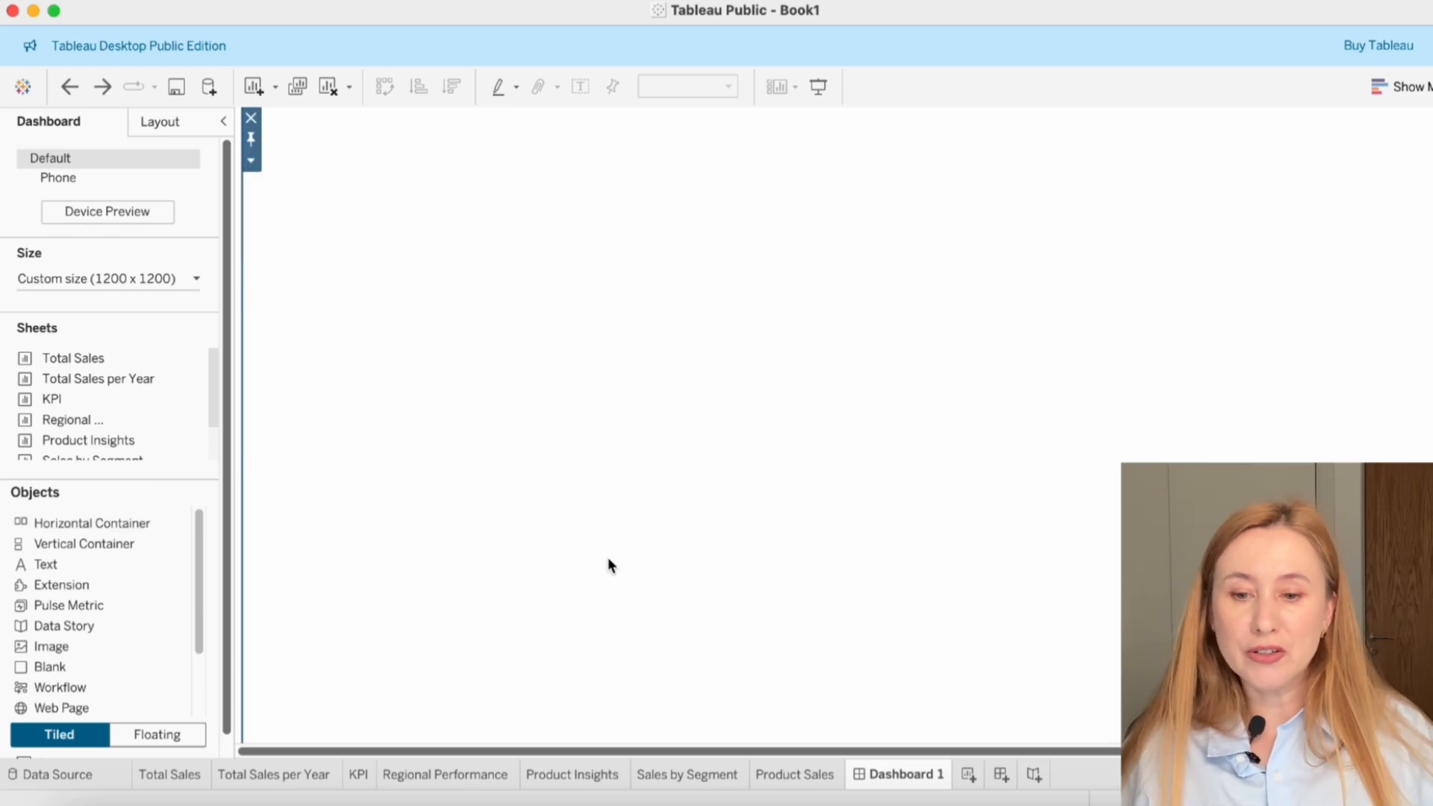
{"action": "scroll", "coordinate": [541, 573], "scroll_direction": "up", "scroll_amount": 2}
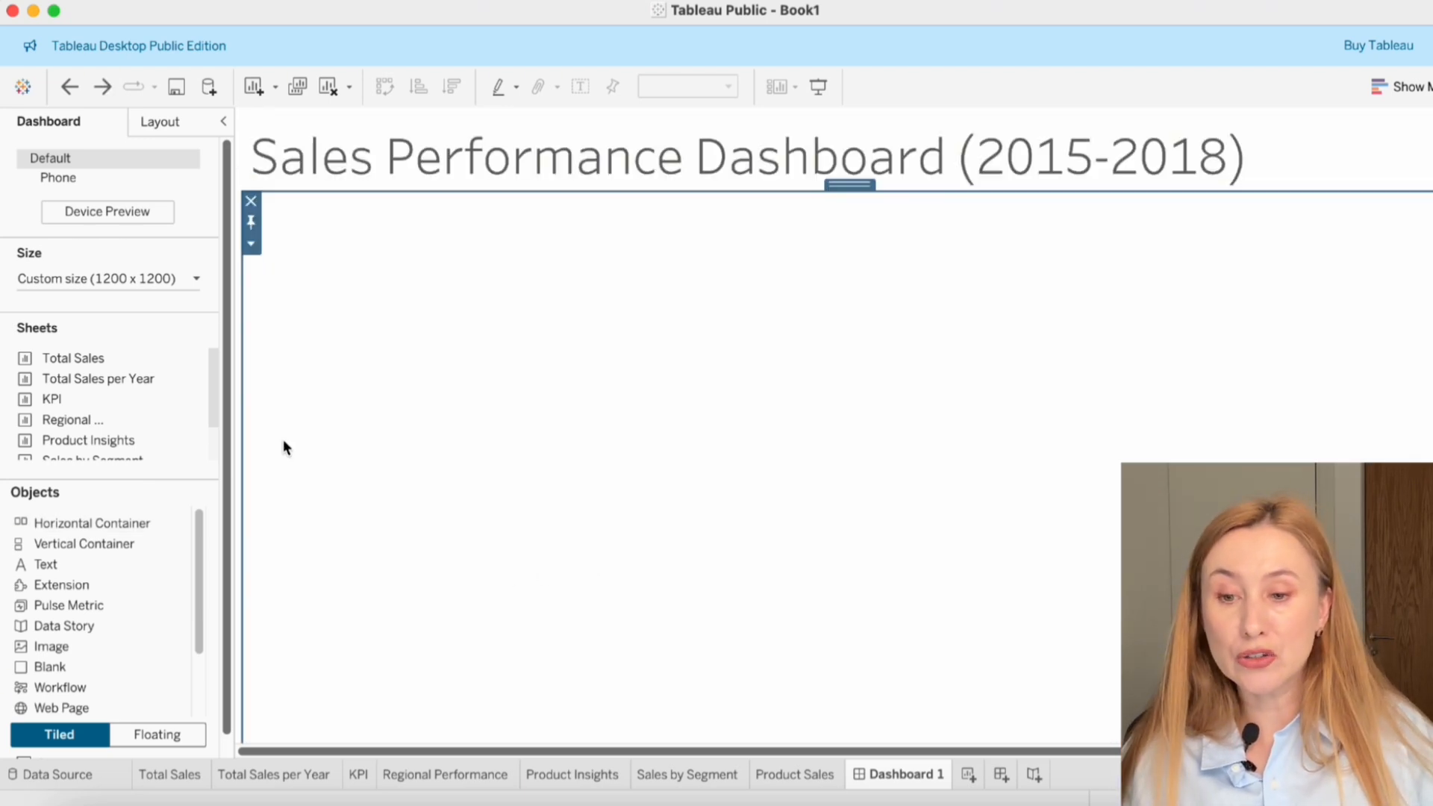
{"action": "left_click", "coordinate": [251, 244]}
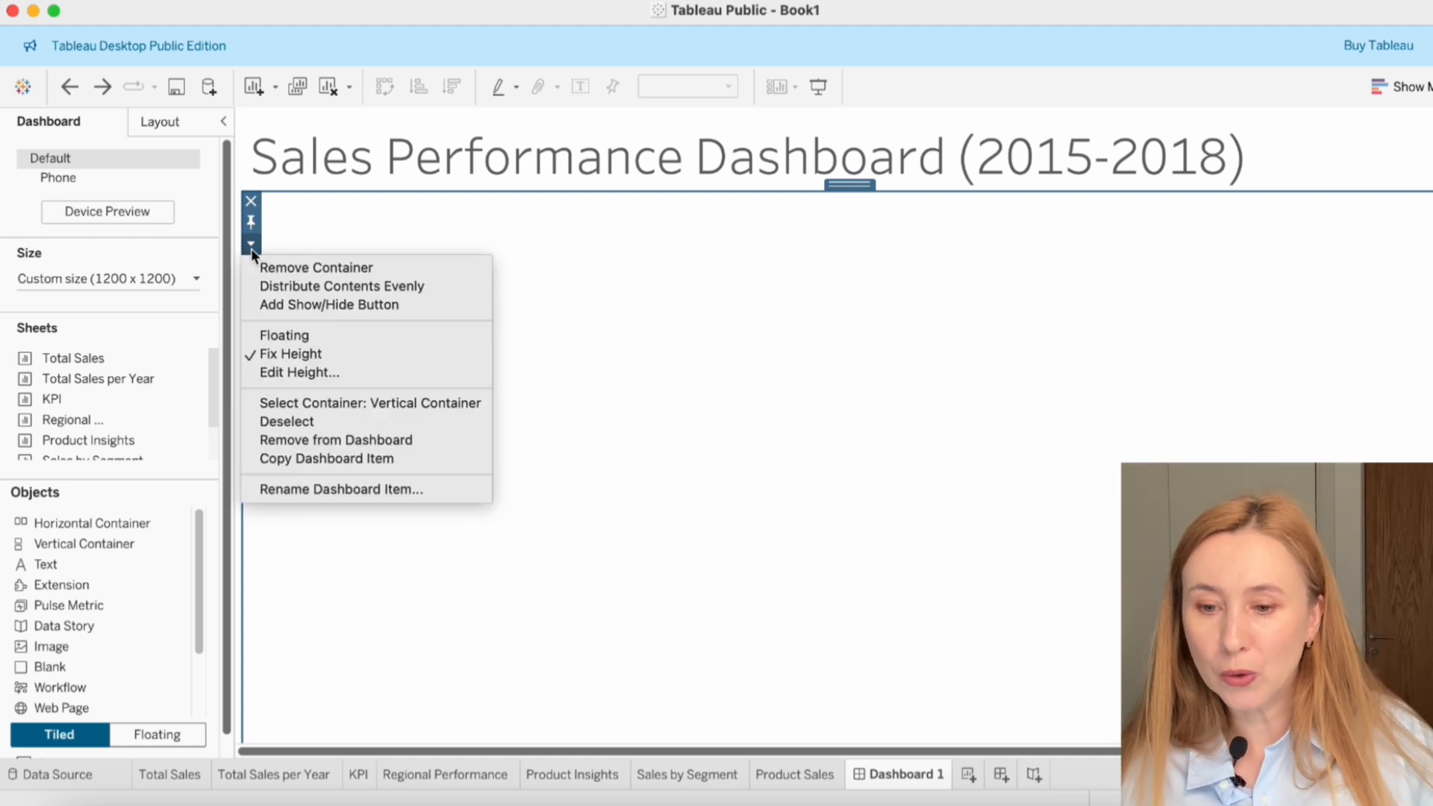
{"action": "left_click", "coordinate": [284, 372]}
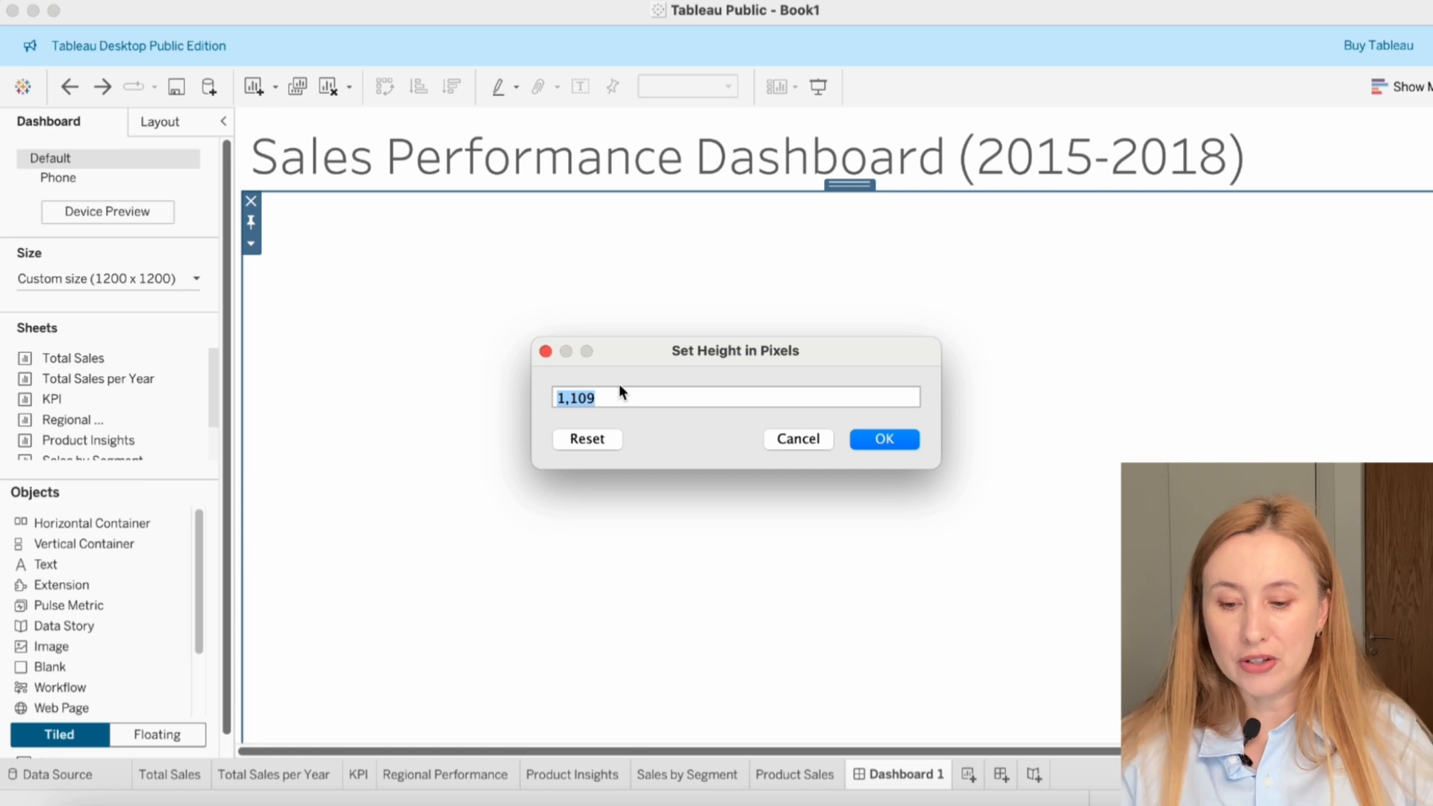
{"action": "type", "text": "250"}
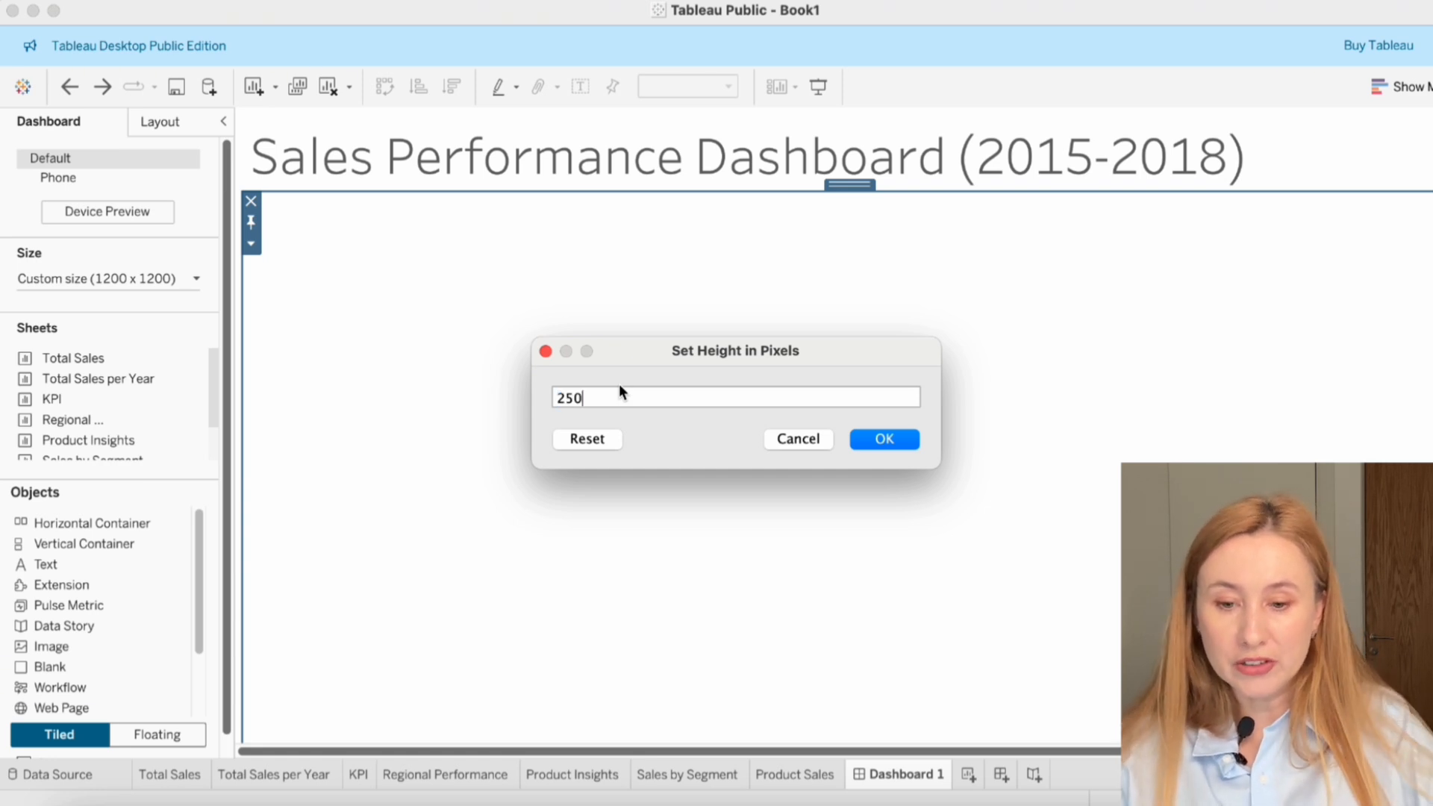
{"action": "key", "text": "Return"}
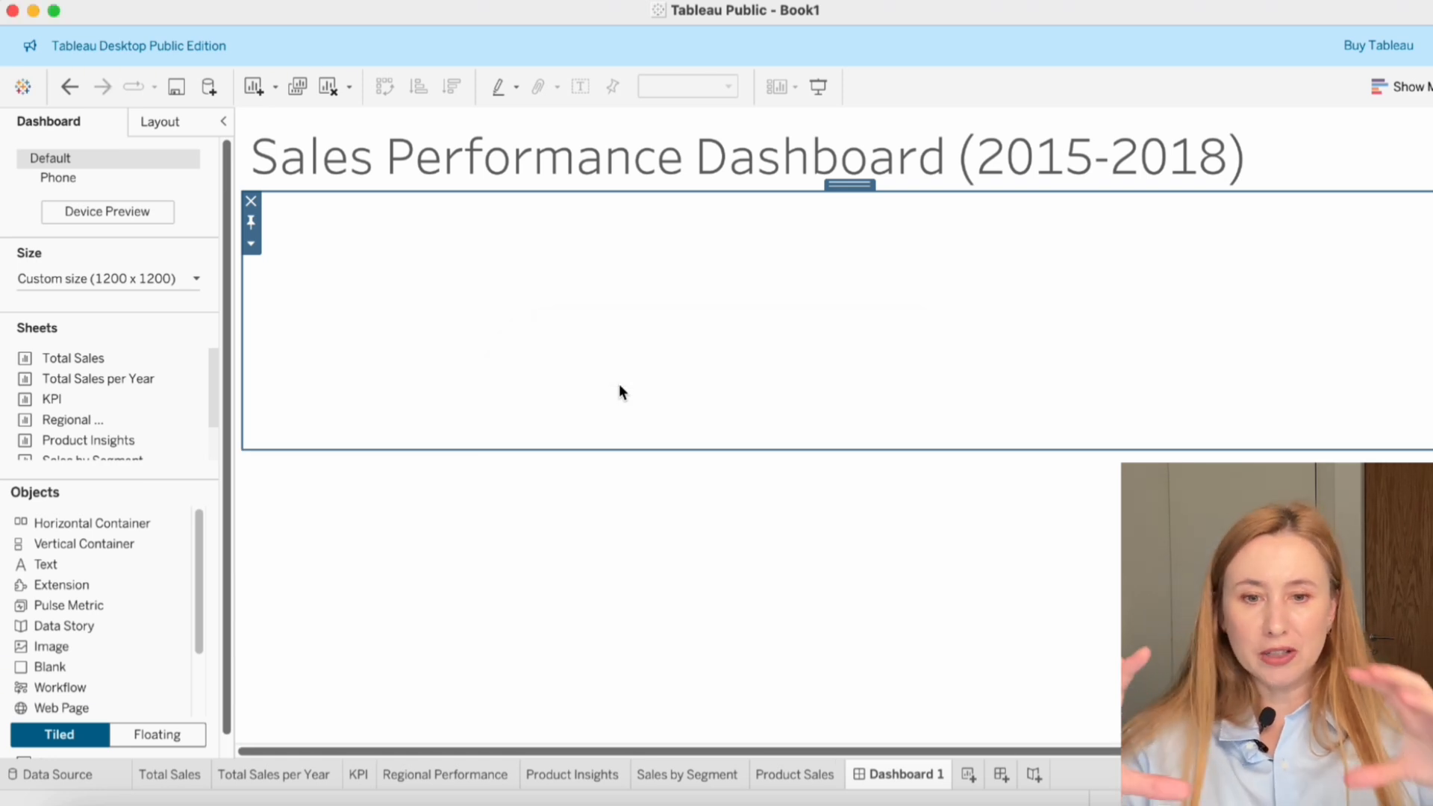
- Reduce the fixed height of the horizontal container below the title and place the KPI sheet inside it
{"action": "left_click", "coordinate": [257, 252]}
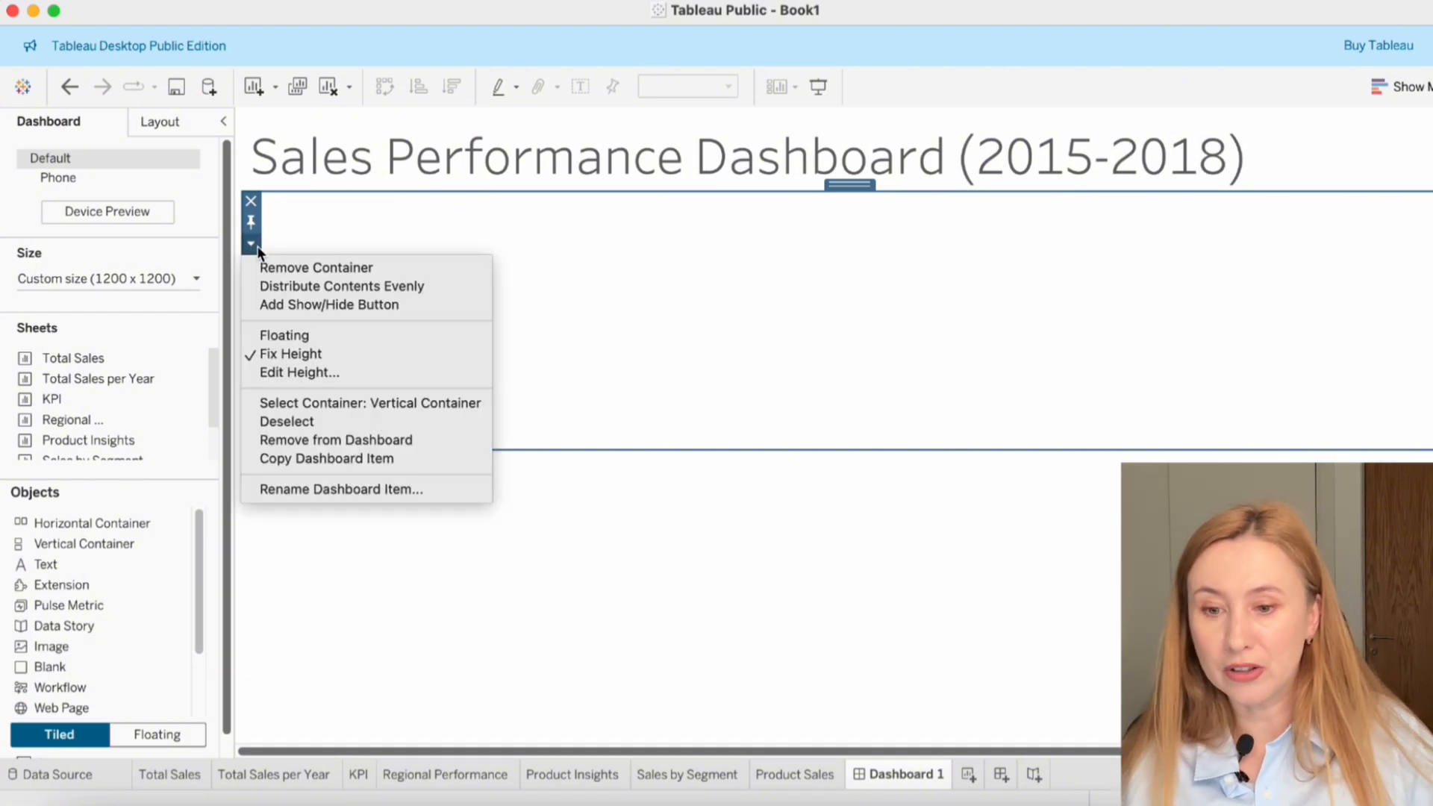
{"action": "left_click", "coordinate": [312, 373]}
{"action": "left_click", "coordinate": [598, 397]}
{"action": "key", "text": "Return"}
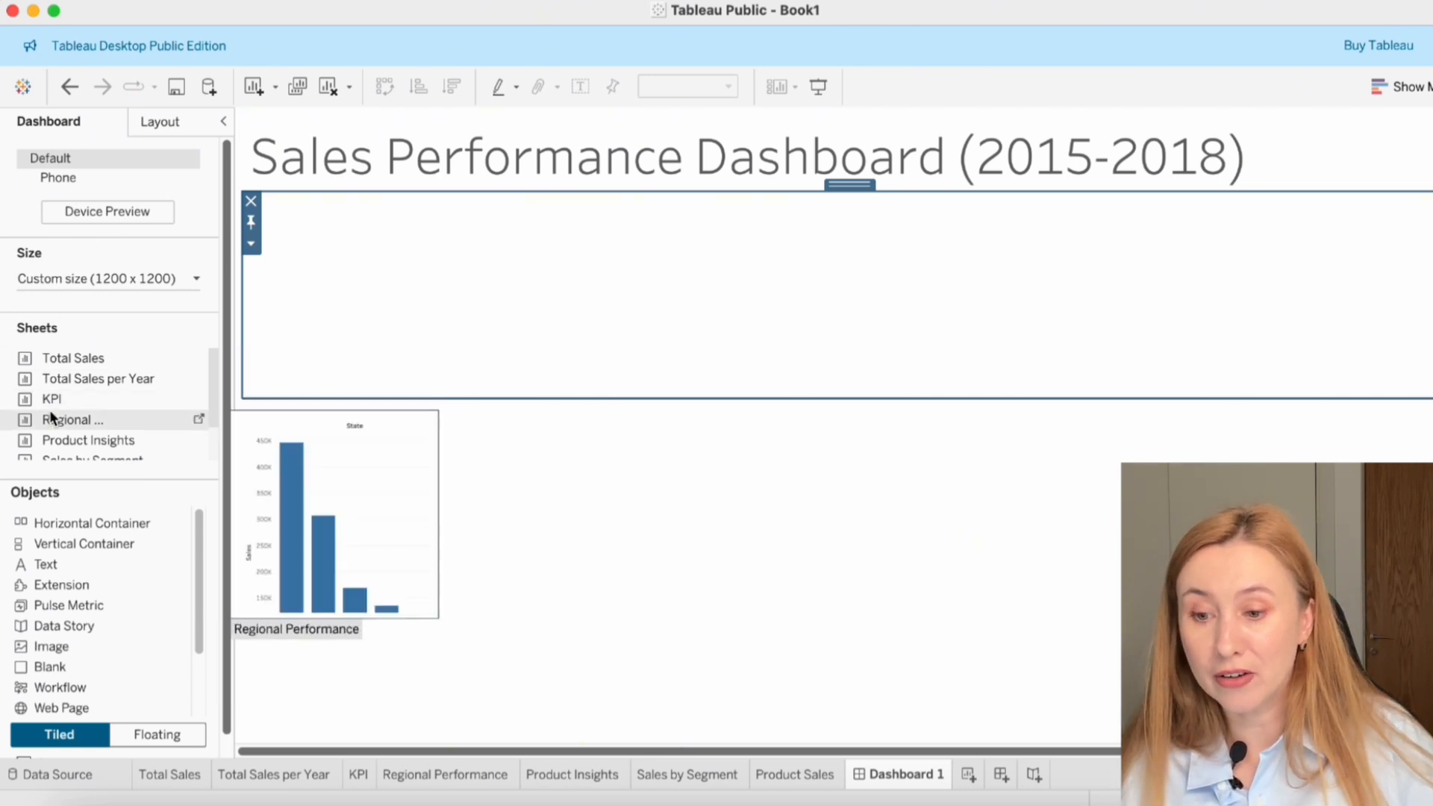
{"action": "left_click_drag", "start_coordinate": [82, 401], "coordinate": [479, 264]}
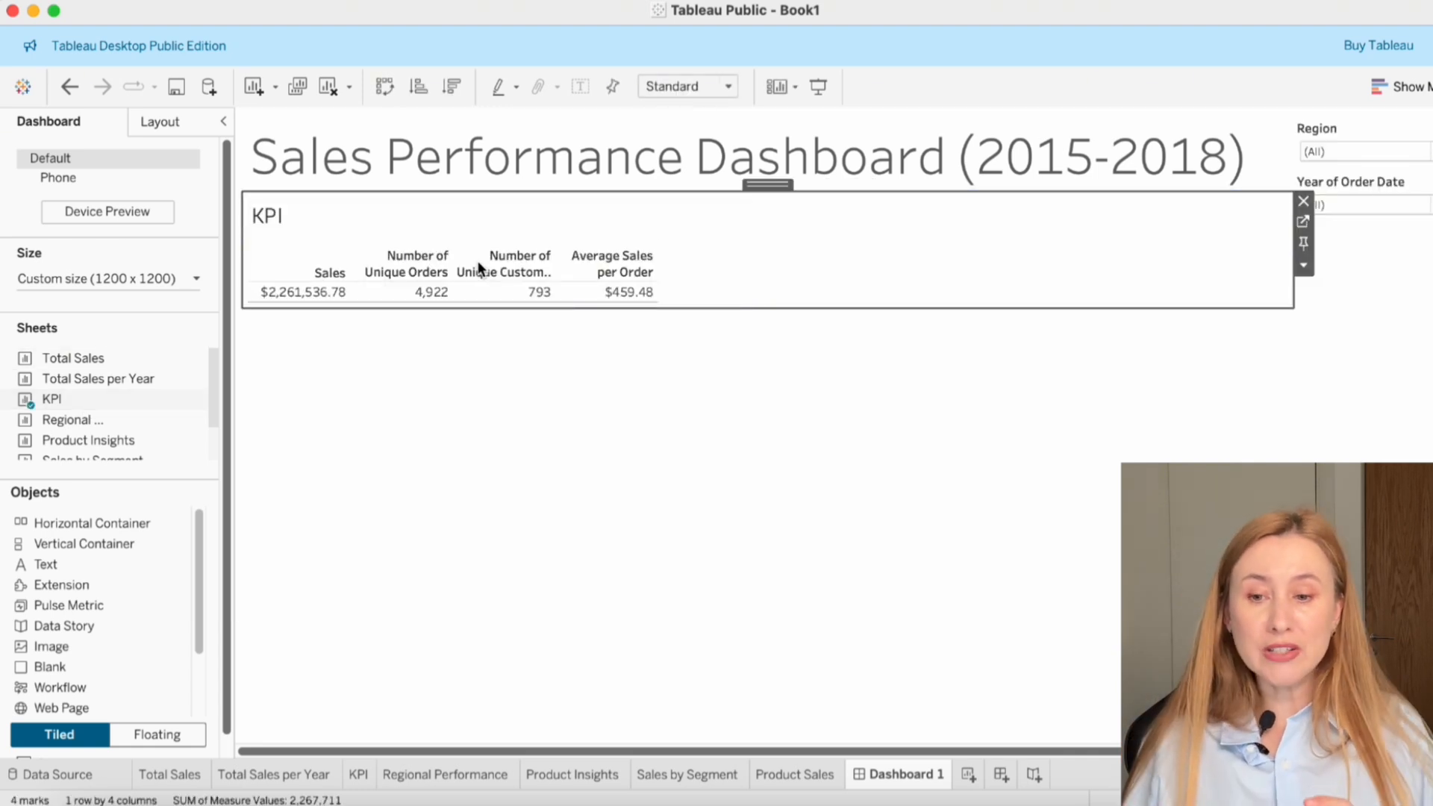
- Make the Year of Order Date and Region filters floating and move them out of their container onto the title area
{"action": "left_click", "coordinate": [1367, 181]}
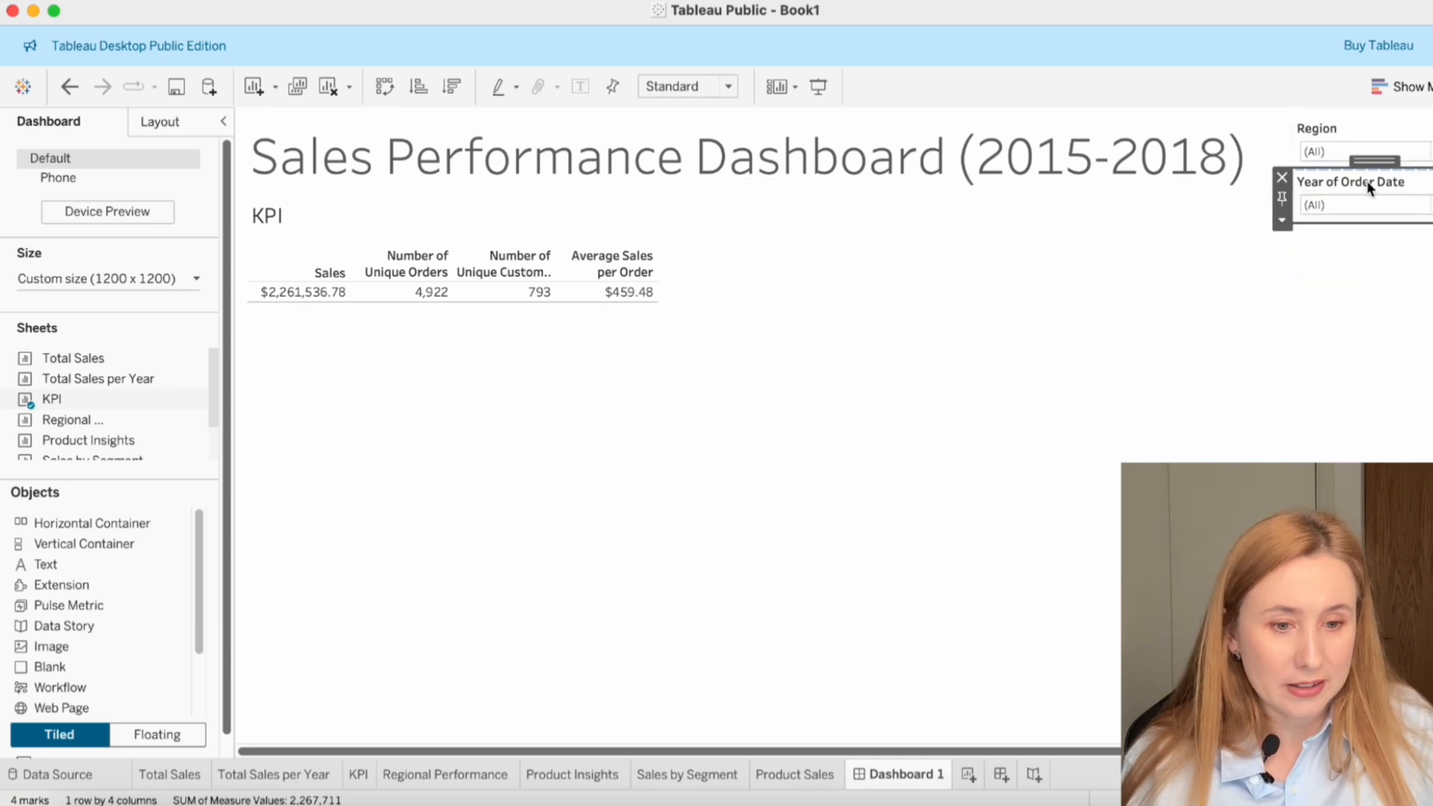
{"action": "left_click", "coordinate": [1282, 220]}
{"action": "left_click_drag", "start_coordinate": [1375, 160], "coordinate": [1112, 138]}
{"action": "left_click", "coordinate": [1368, 136]}
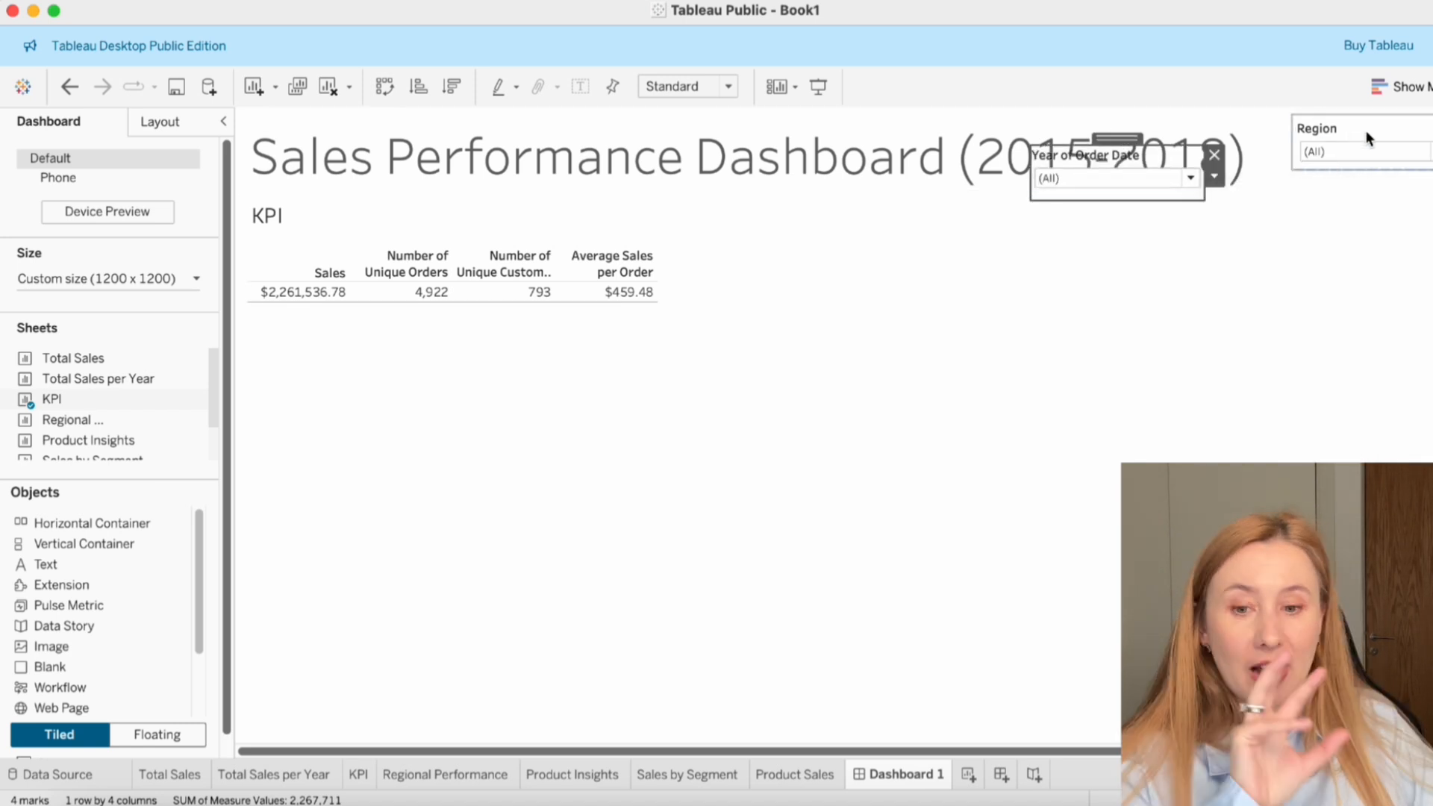
{"action": "left_click", "coordinate": [1367, 133]}
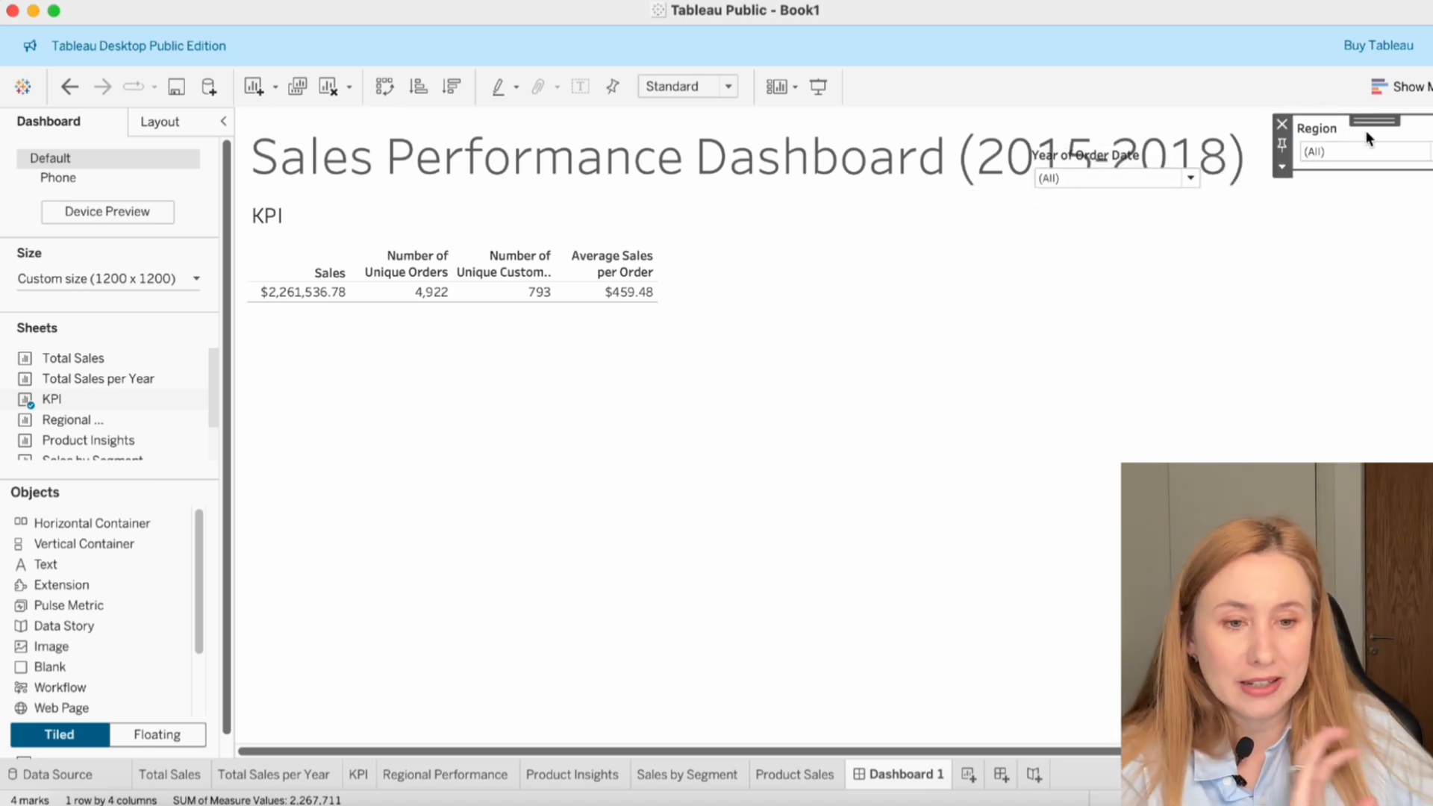
{"action": "left_click", "coordinate": [1282, 168]}
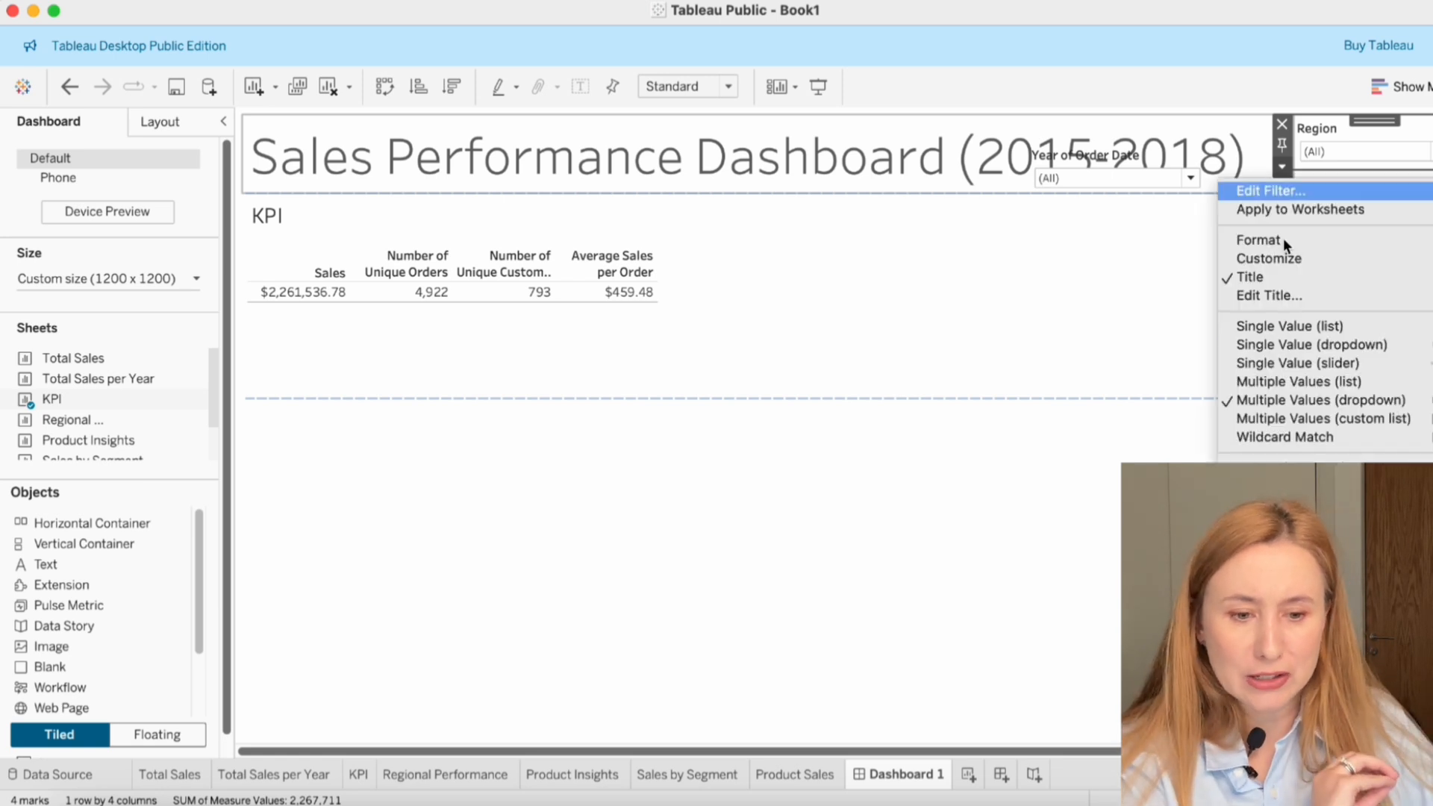
{"action": "left_click", "coordinate": [1280, 563]}
{"action": "left_click_drag", "start_coordinate": [1359, 133], "coordinate": [1179, 124]}
- Remove the emptied filter container and stack the Region filter above the Year of Order Date filter just past the end of the title
{"action": "left_click", "coordinate": [1394, 206]}
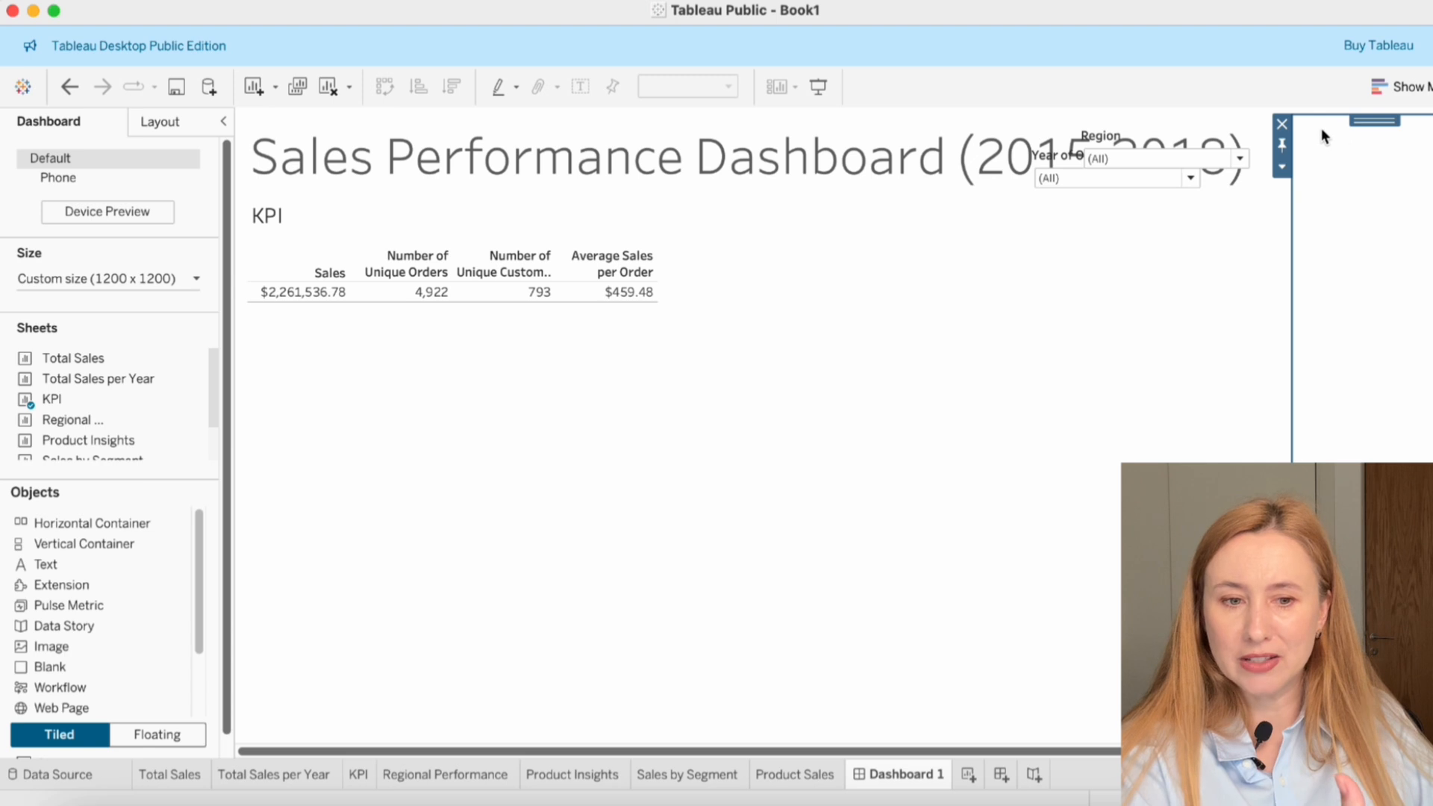
{"action": "left_click", "coordinate": [1281, 124]}
{"action": "left_click_drag", "start_coordinate": [1166, 119], "coordinate": [1339, 118]}
{"action": "left_click_drag", "start_coordinate": [1112, 157], "coordinate": [1353, 191]}
- Set the KPI sheet on the dashboard to Fit Width and hide its title
{"action": "left_click", "coordinate": [861, 263]}
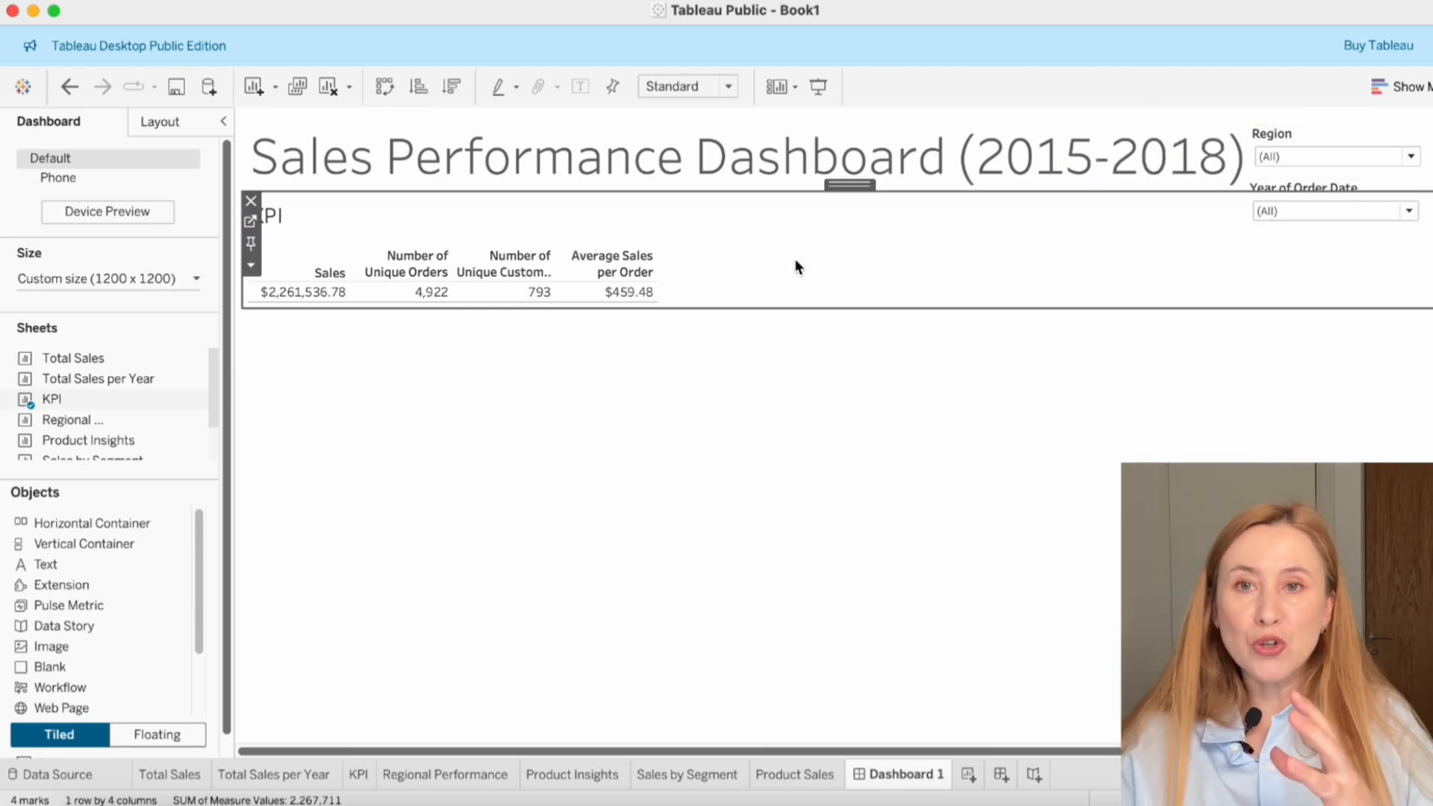
{"action": "left_click", "coordinate": [727, 87]}
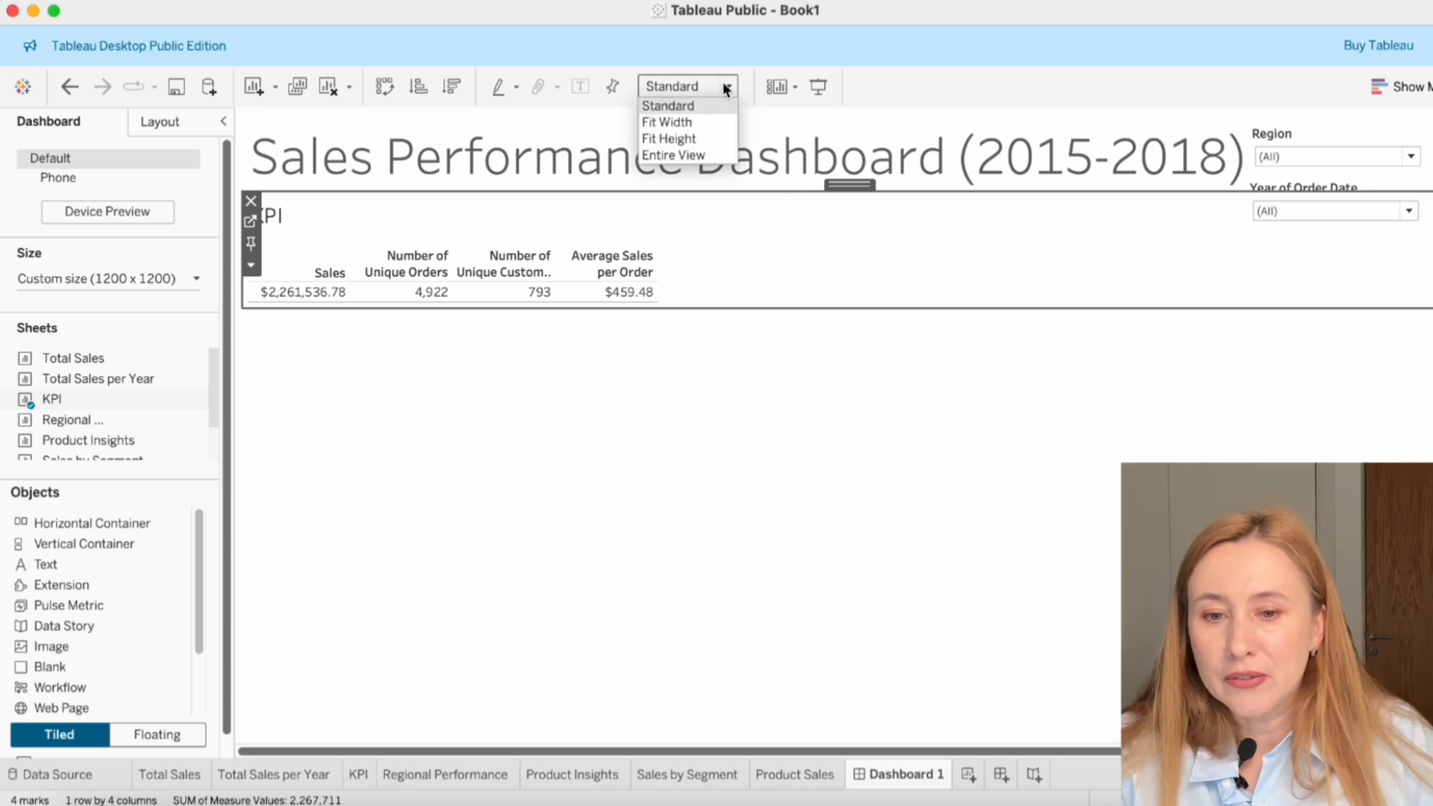
{"action": "left_click", "coordinate": [714, 122]}
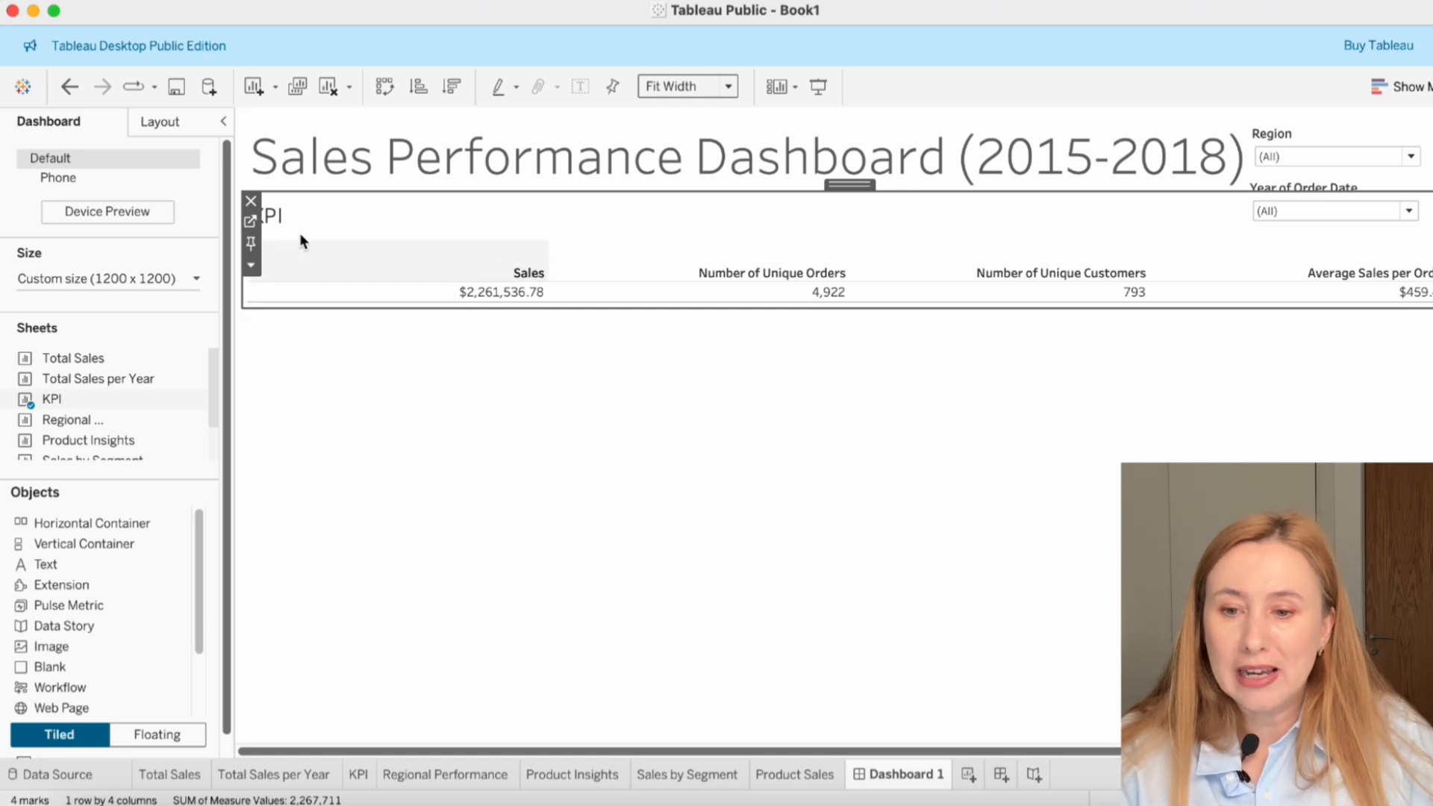
{"action": "right_click", "coordinate": [358, 216]}
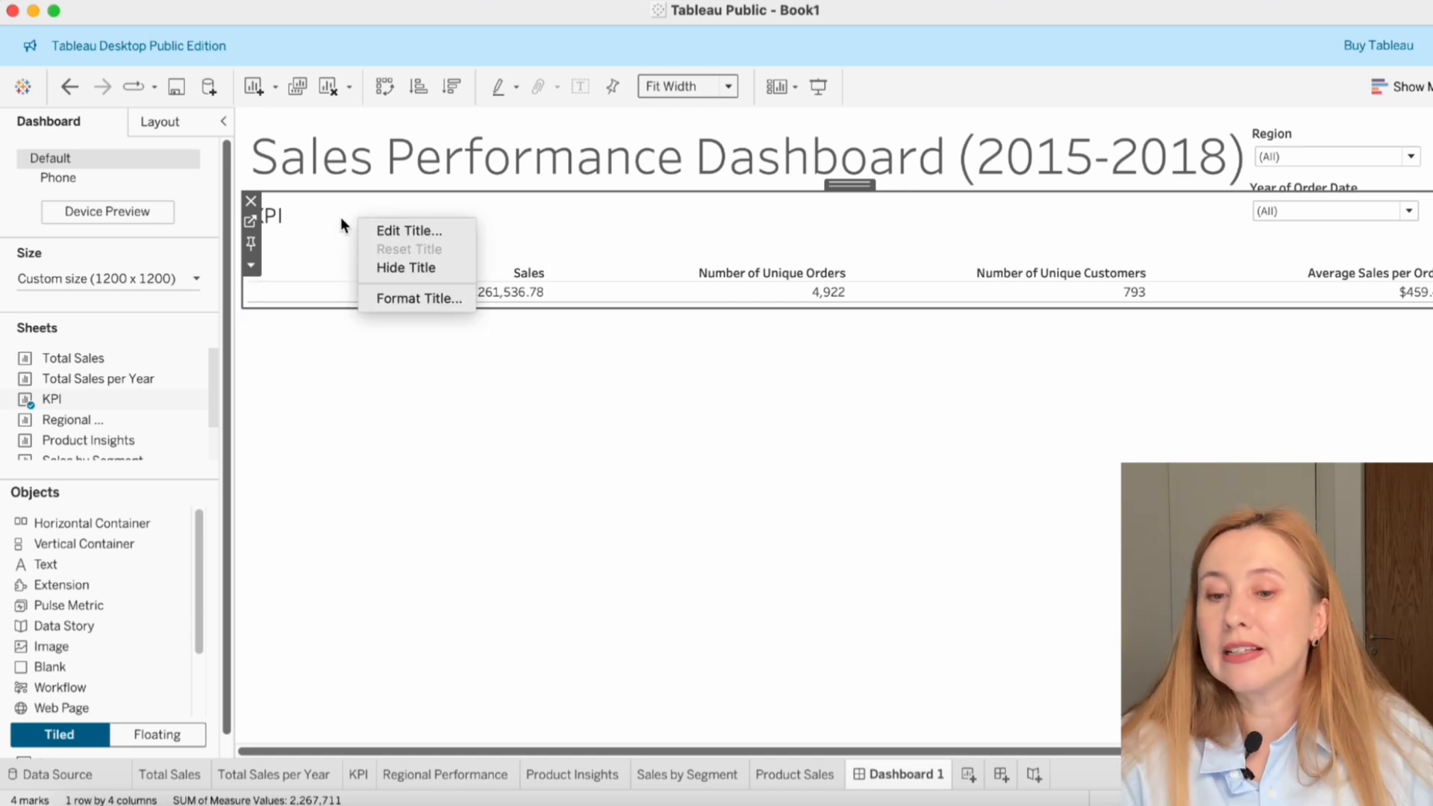
{"action": "left_click", "coordinate": [419, 270]}
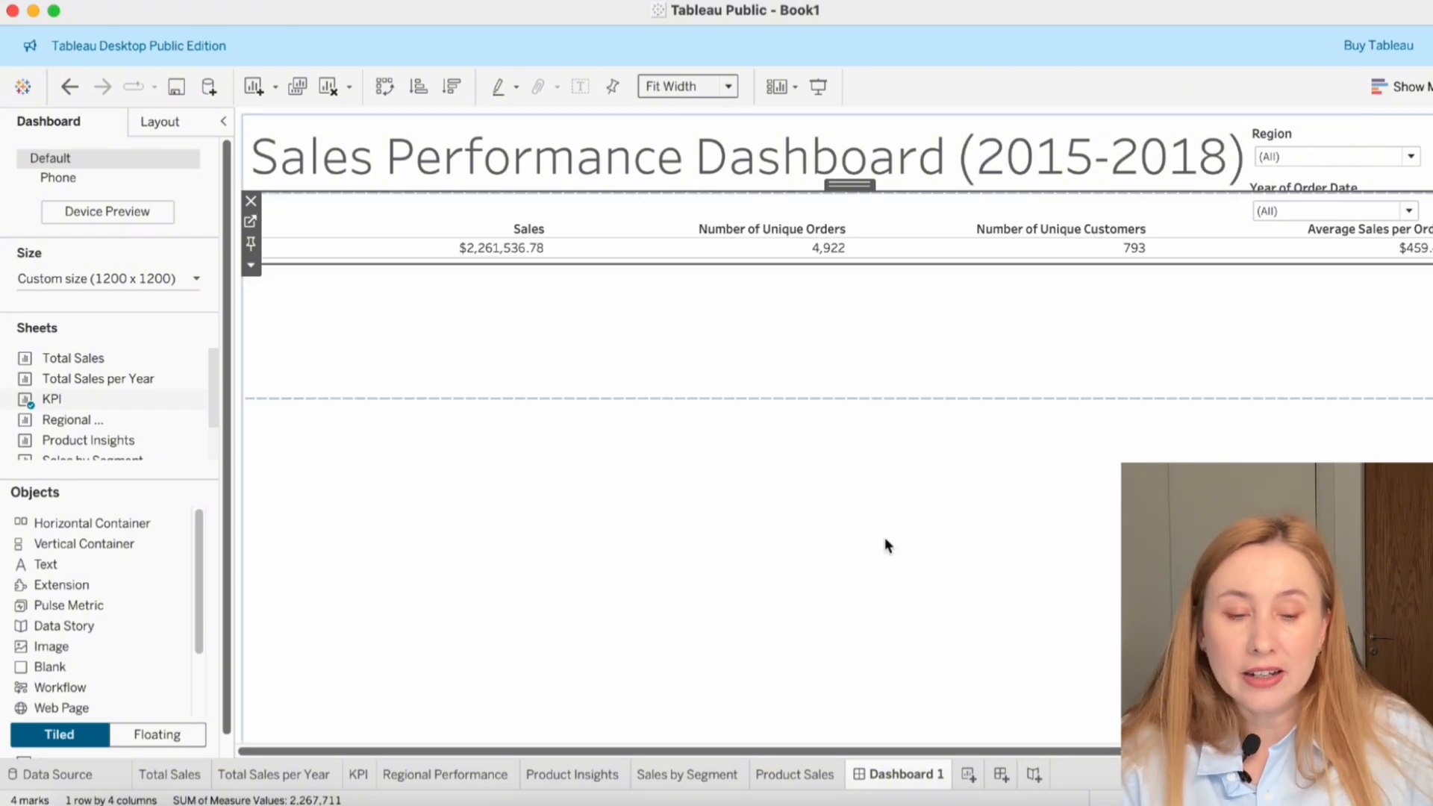
{"action": "left_click", "coordinate": [885, 539]}
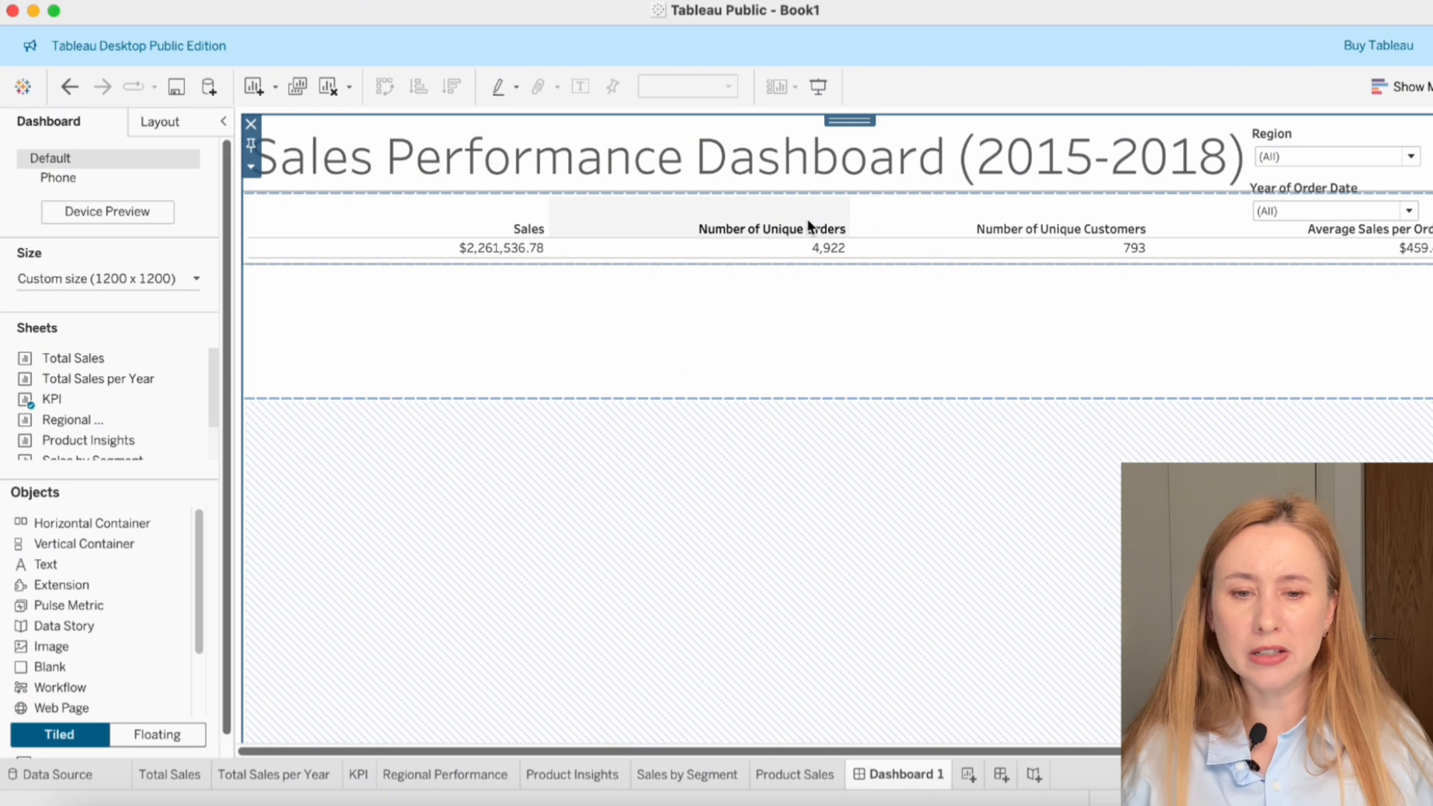
- In the KPI worksheet, enlarge the font of the measure name headers
{"action": "mouse_move", "coordinate": [674, 246]}
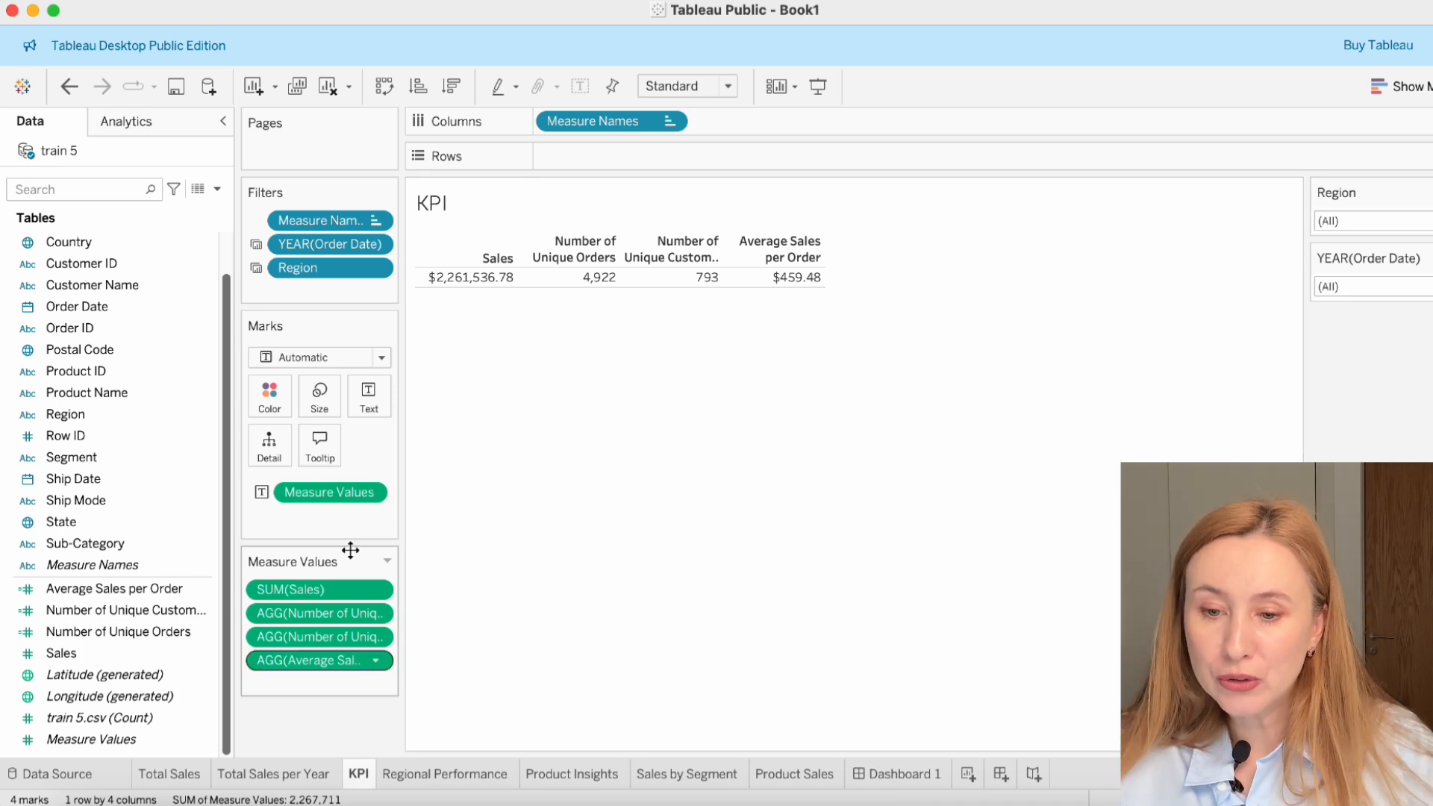
{"action": "right_click", "coordinate": [589, 258]}
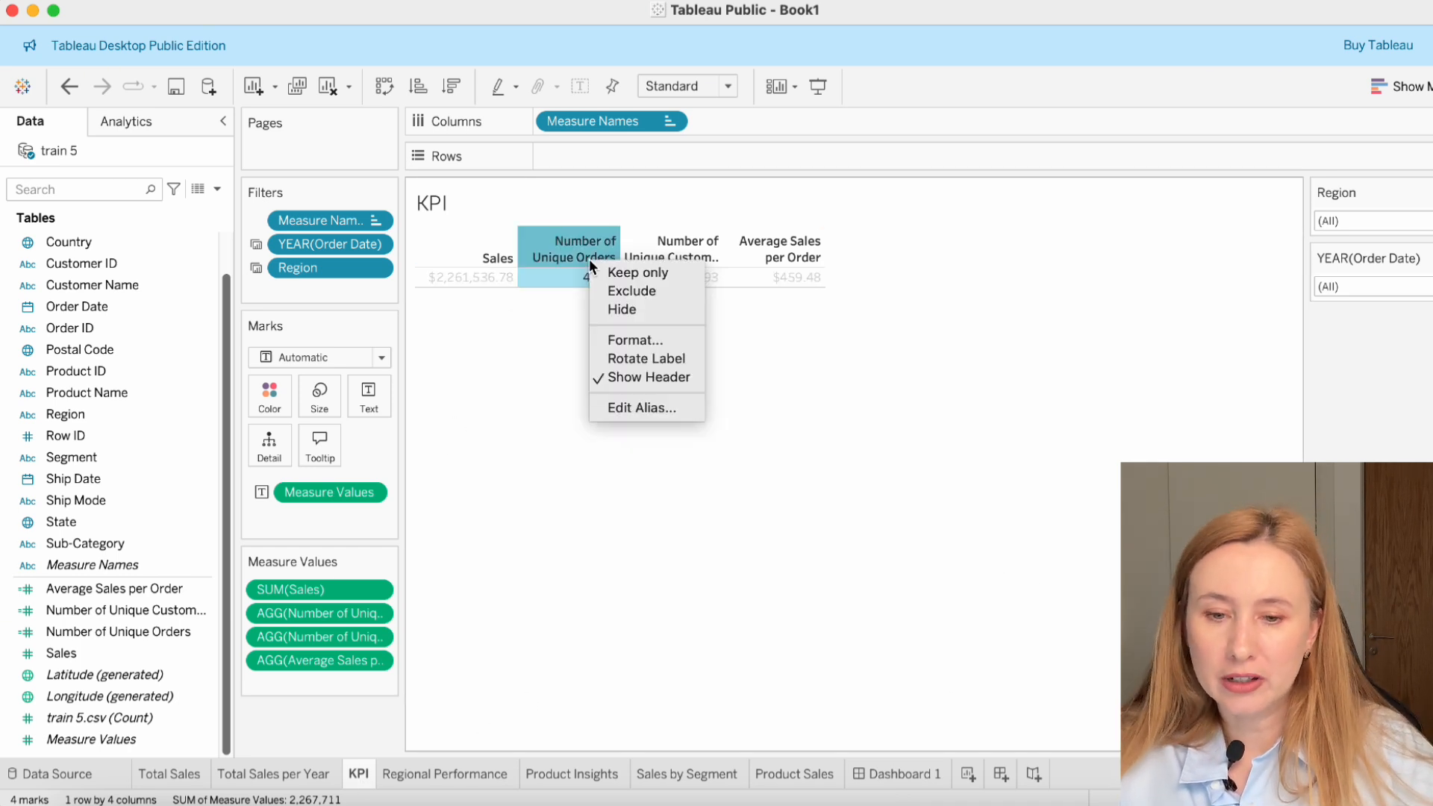
{"action": "left_click", "coordinate": [645, 337]}
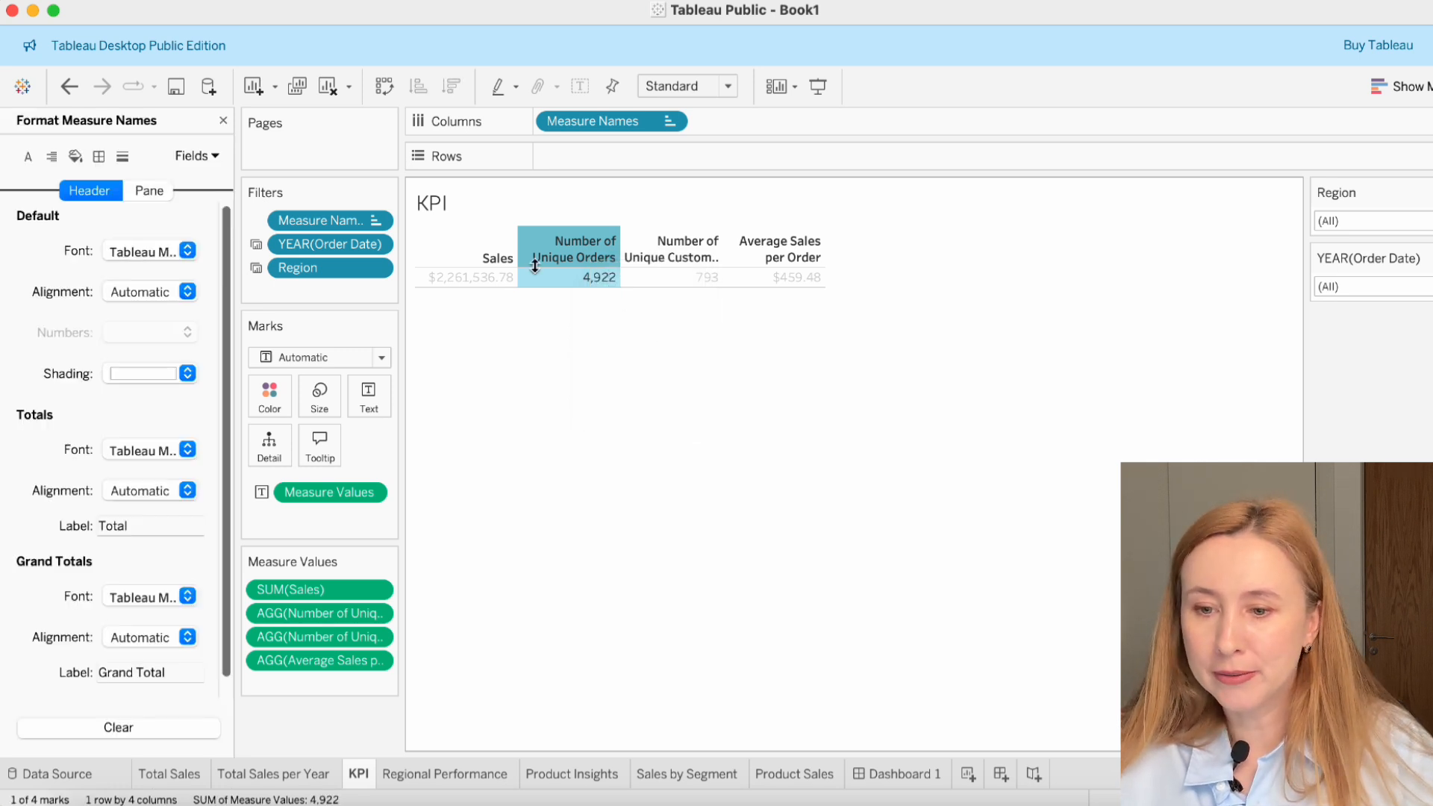
{"action": "left_click", "coordinate": [134, 249]}
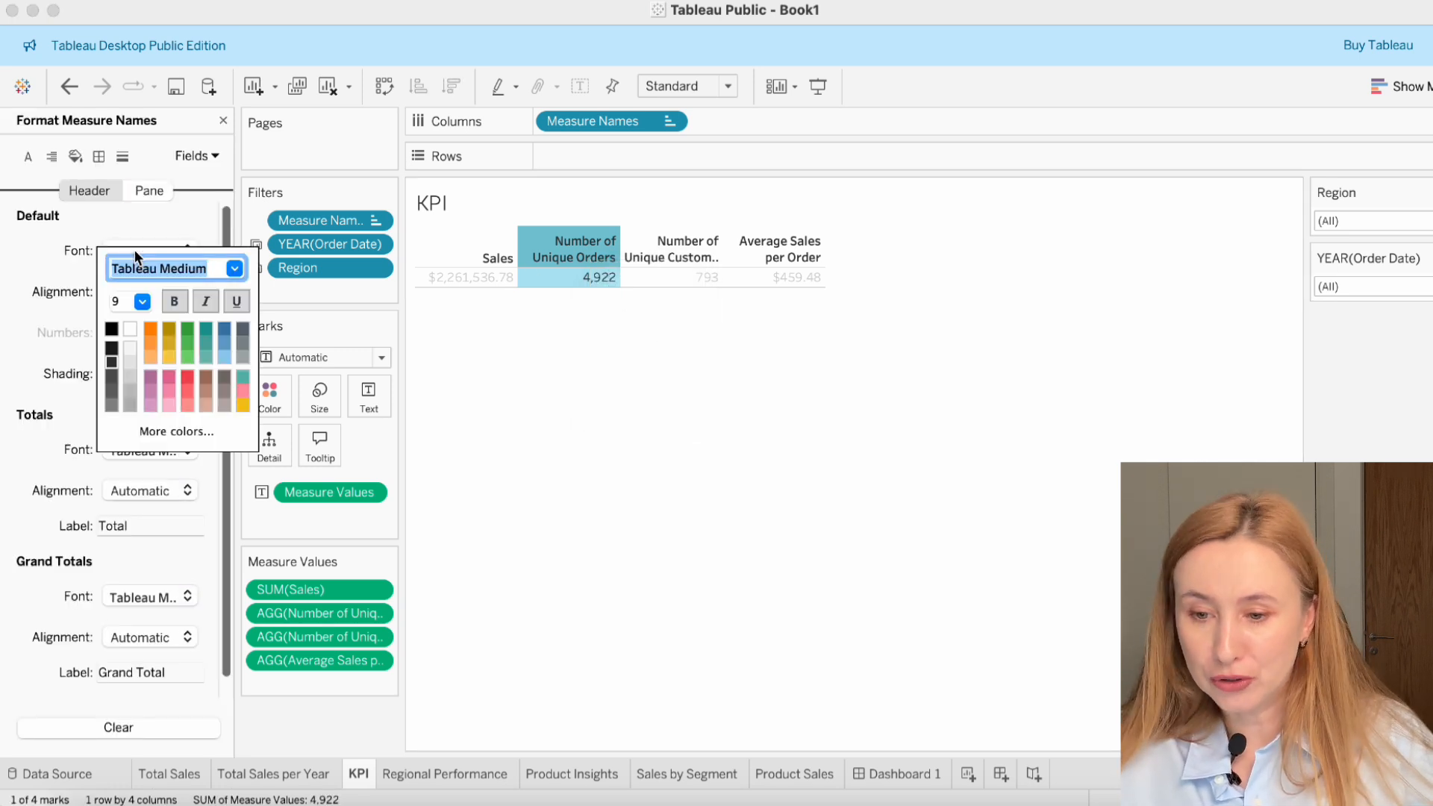
{"action": "left_click", "coordinate": [136, 301]}
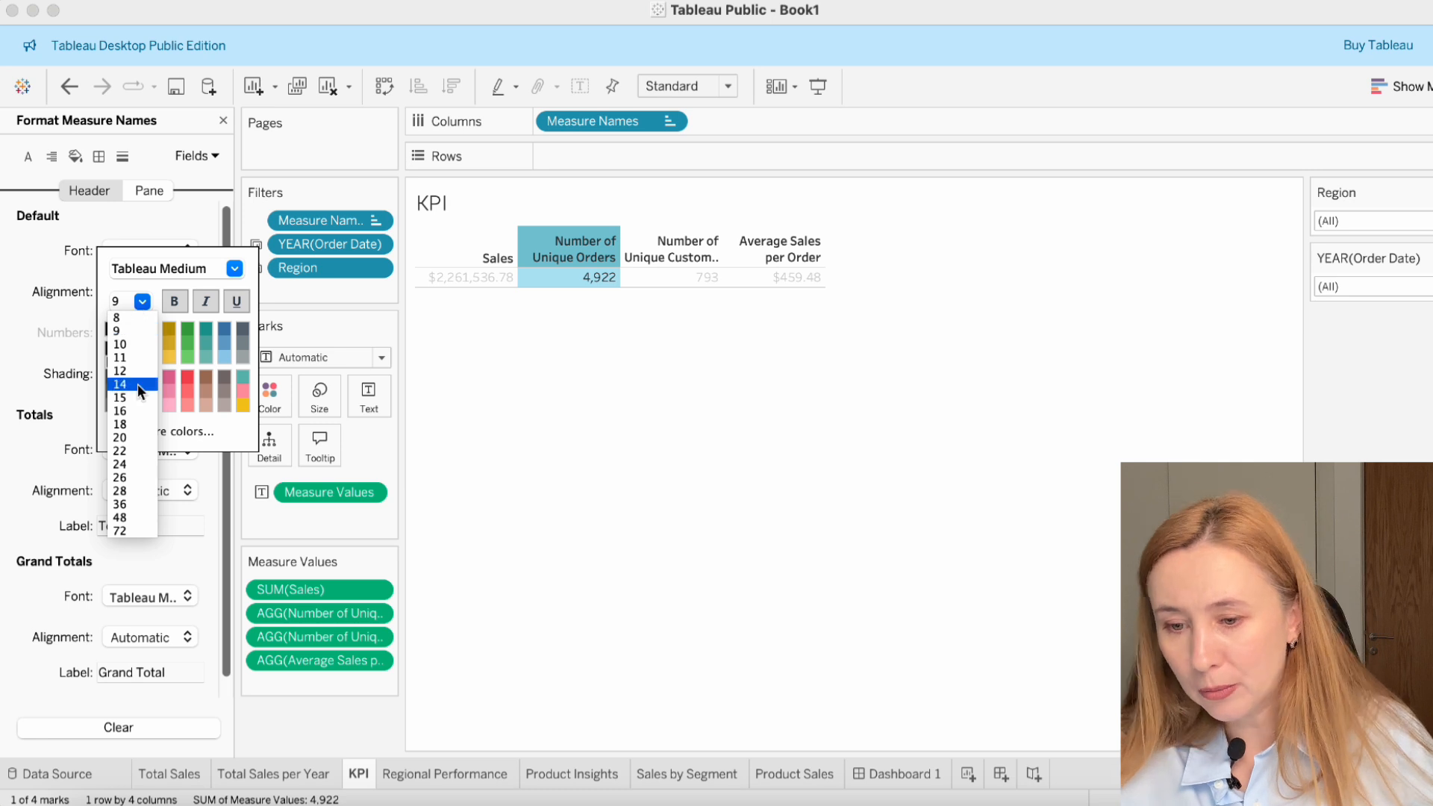
{"action": "left_click", "coordinate": [119, 397]}
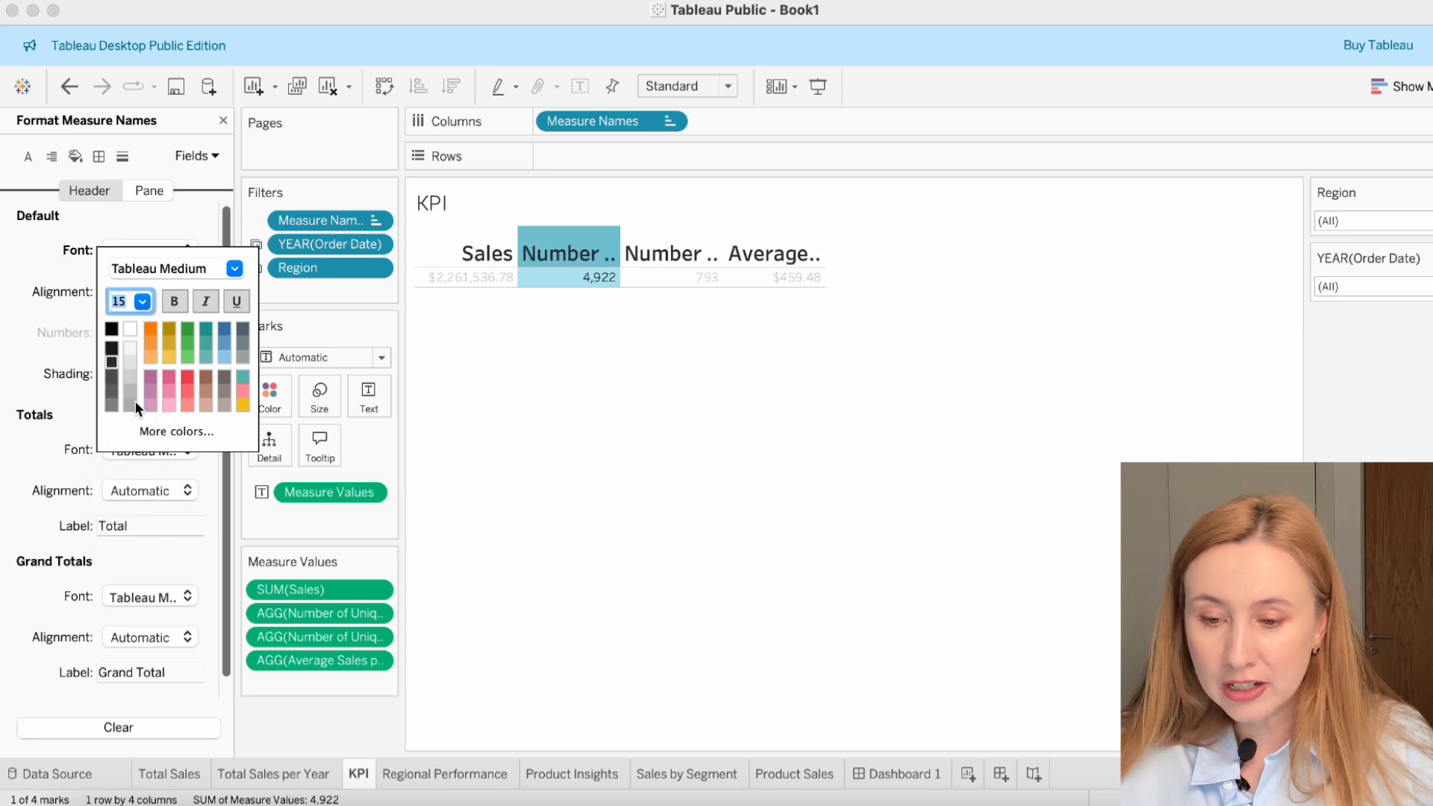
{"action": "left_click", "coordinate": [52, 259]}
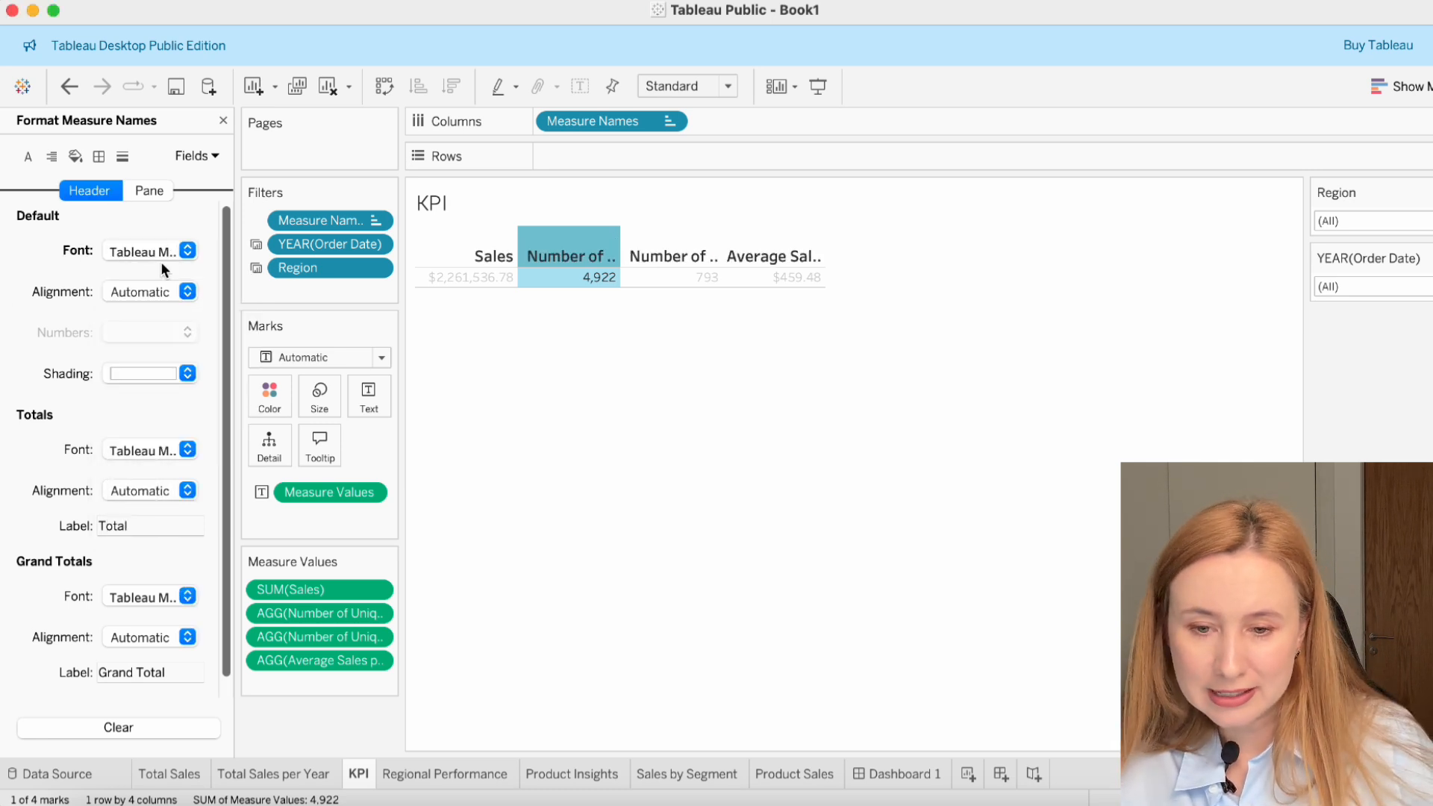
- Center the measure name headers horizontally with text wrap on, and set the KPI worksheet to Fit Width
{"action": "left_click", "coordinate": [142, 291]}
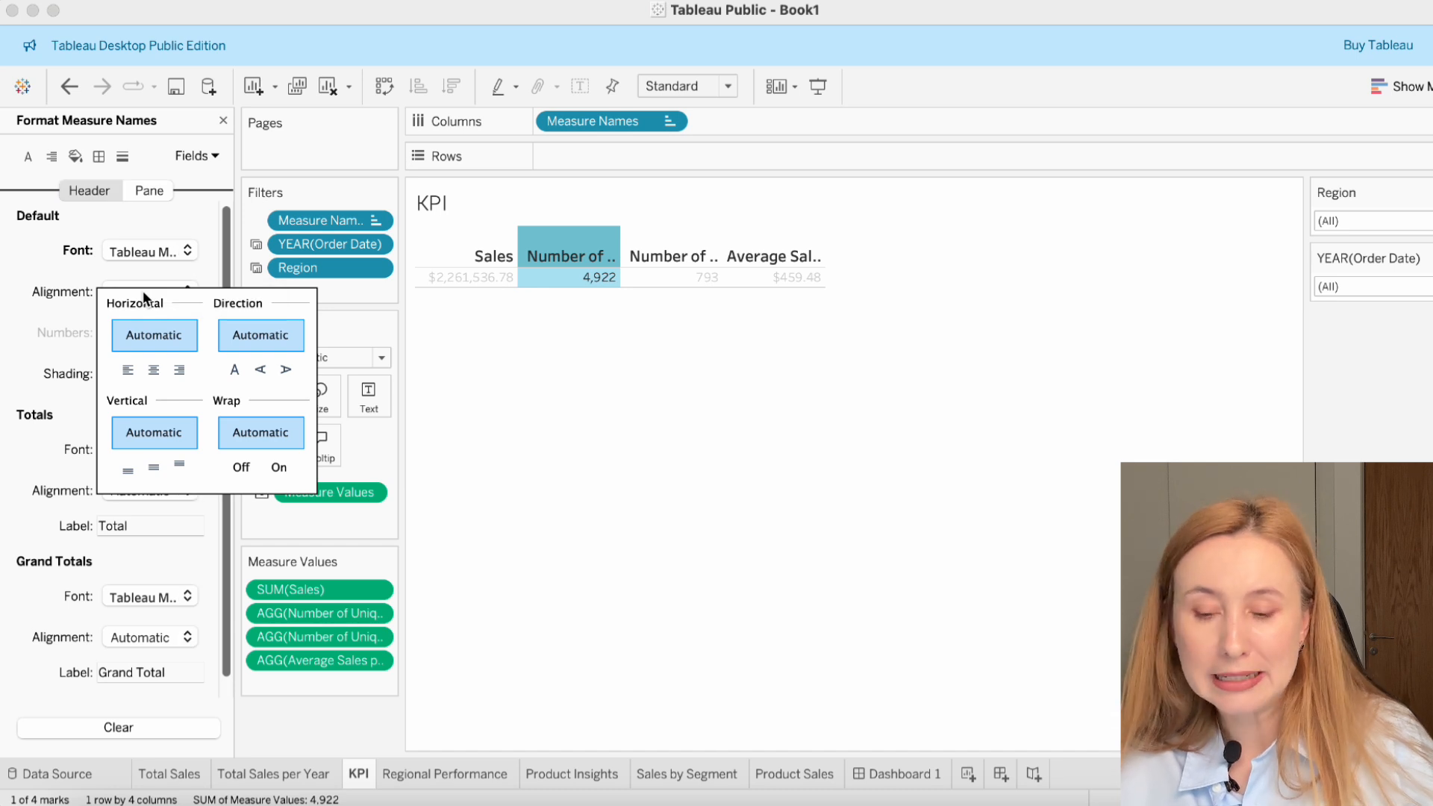
{"action": "left_click", "coordinate": [153, 371]}
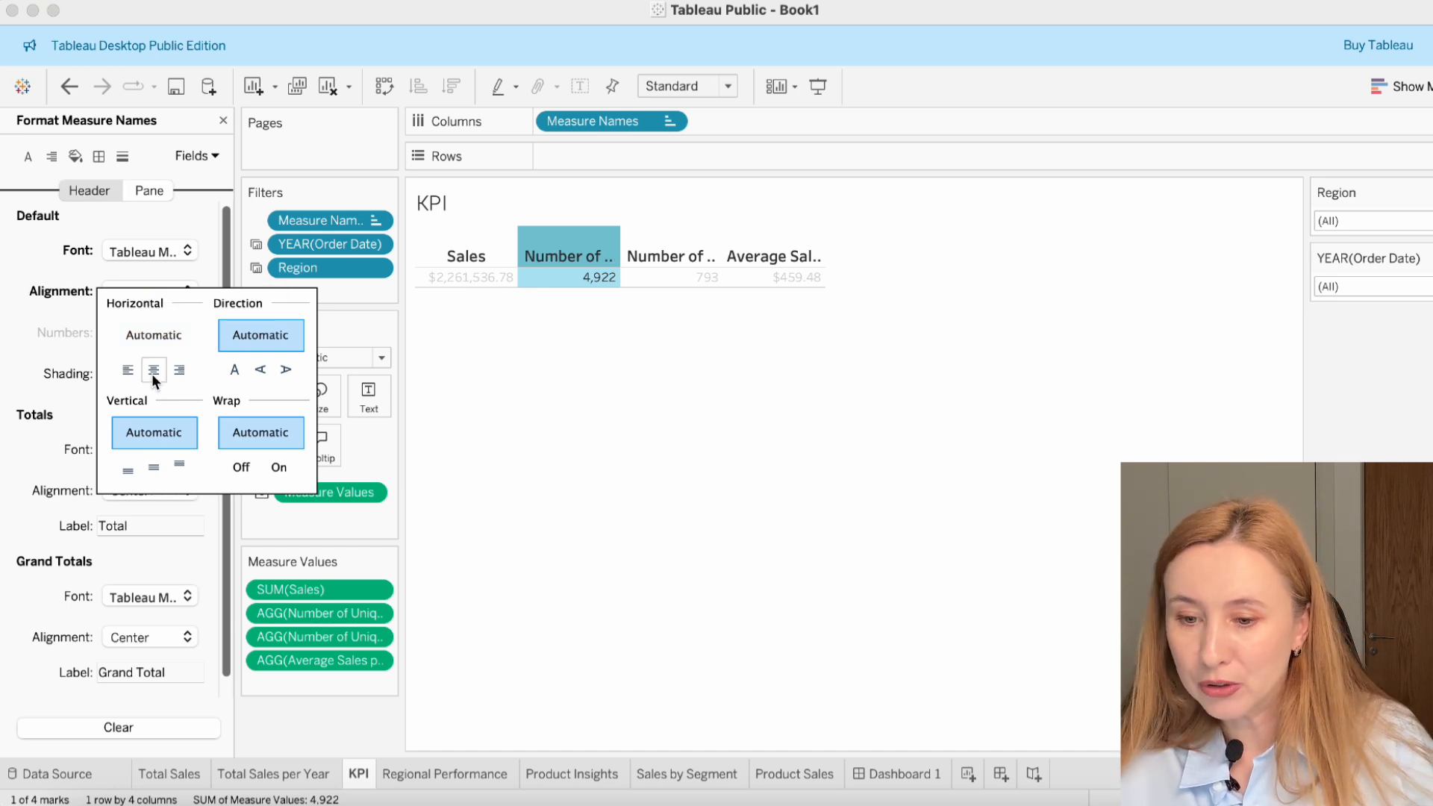
{"action": "left_click", "coordinate": [279, 470]}
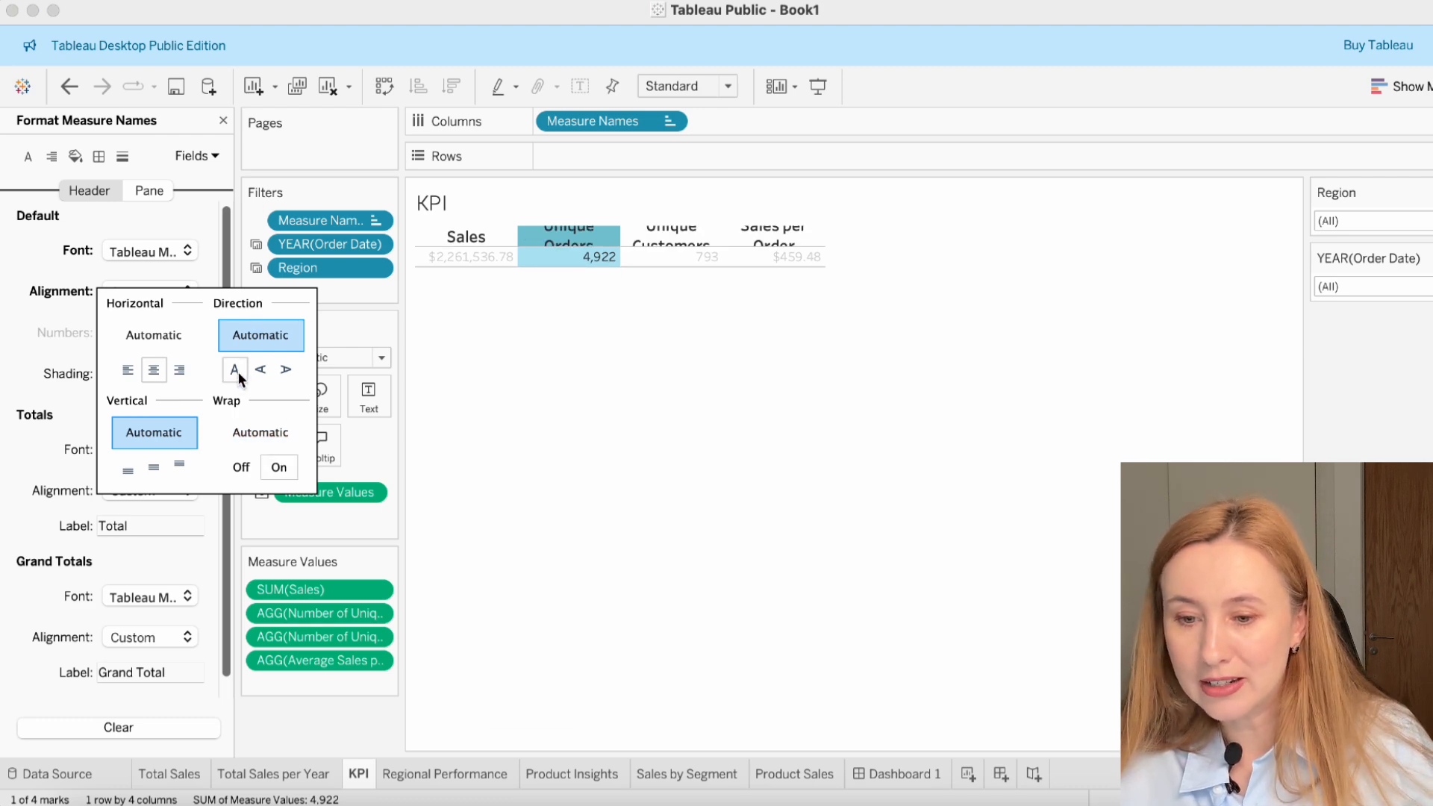
{"action": "left_click", "coordinate": [687, 86]}
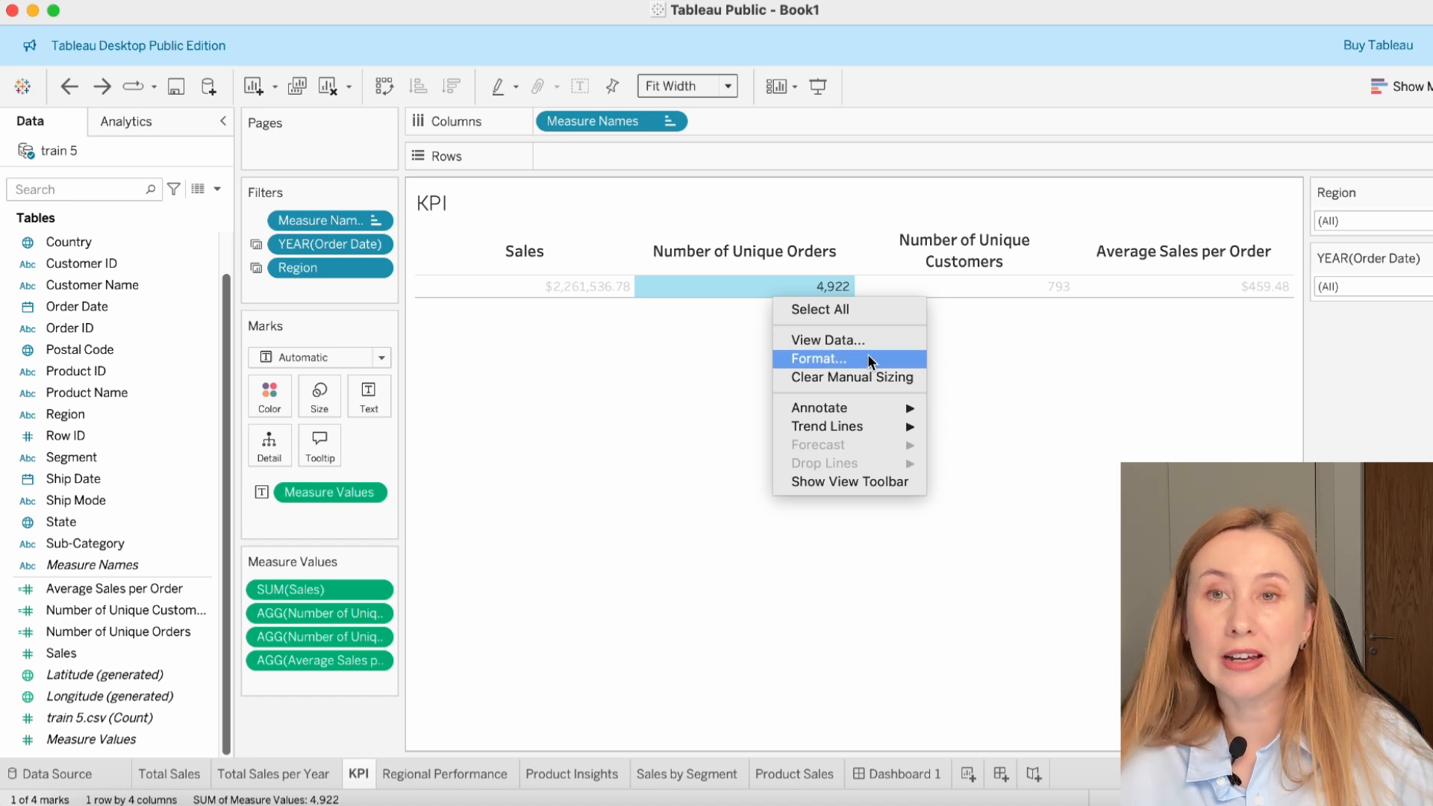
- Set the KPI worksheet's default font size to 12, without bold
{"action": "left_click", "coordinate": [867, 358]}
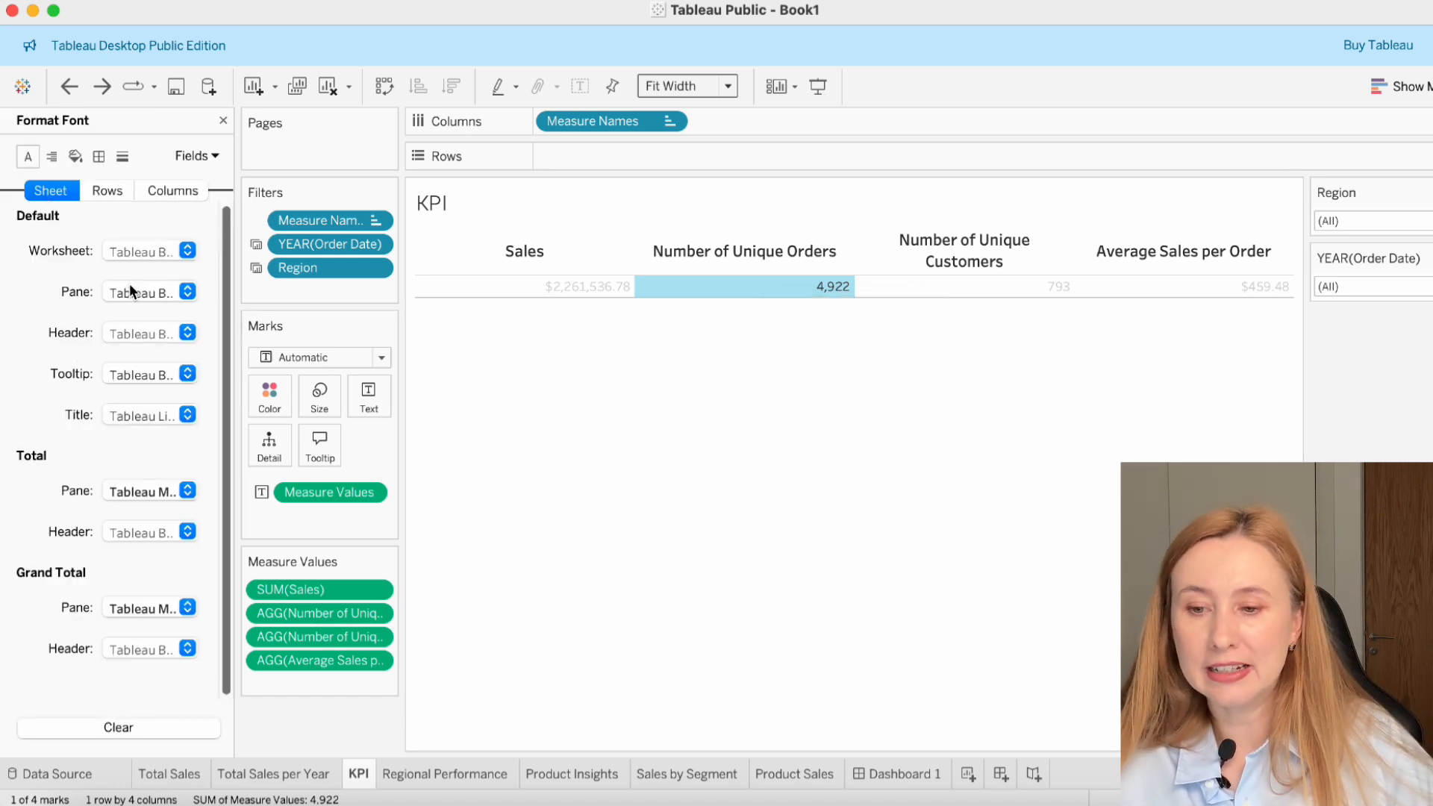
{"action": "left_click", "coordinate": [138, 252]}
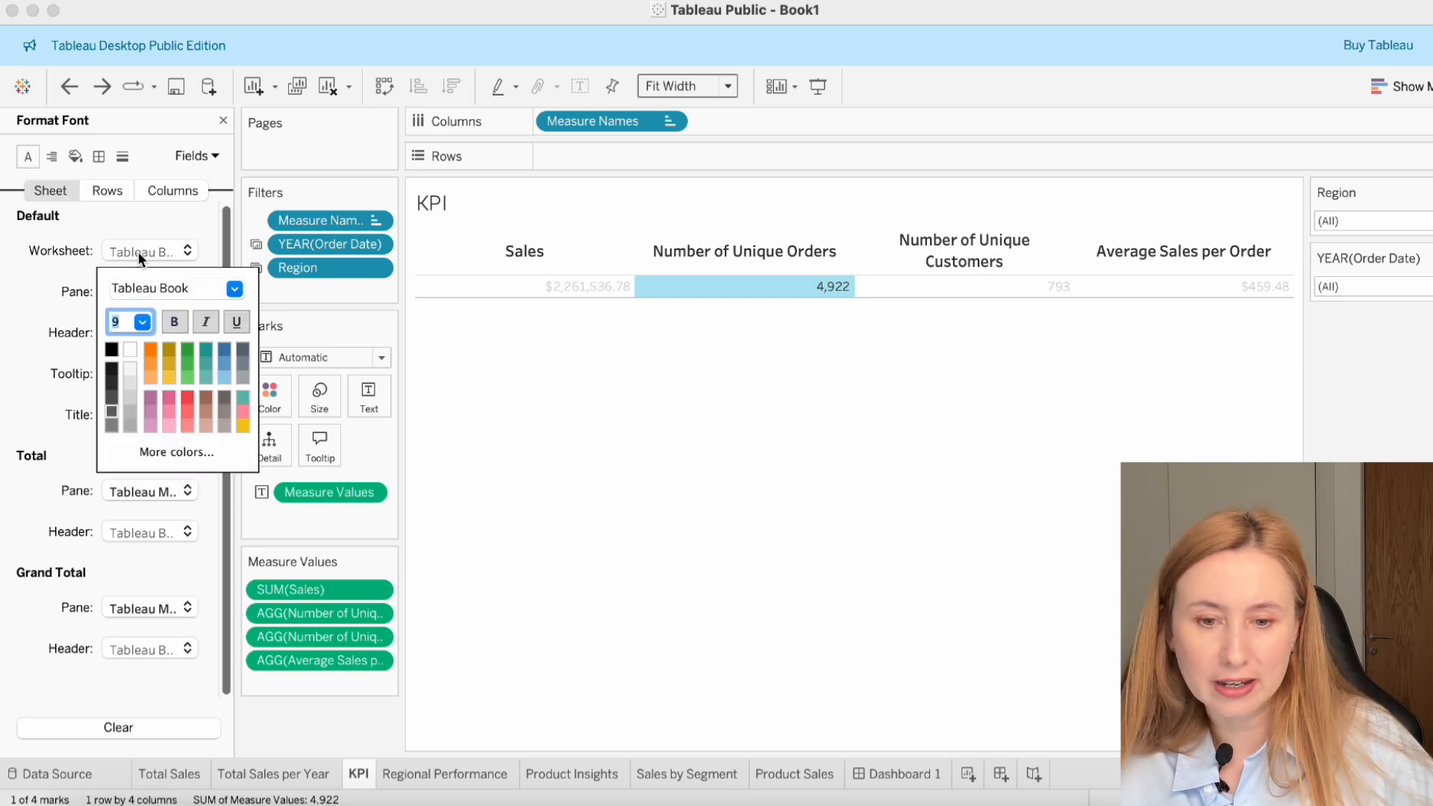
{"action": "left_click", "coordinate": [141, 322]}
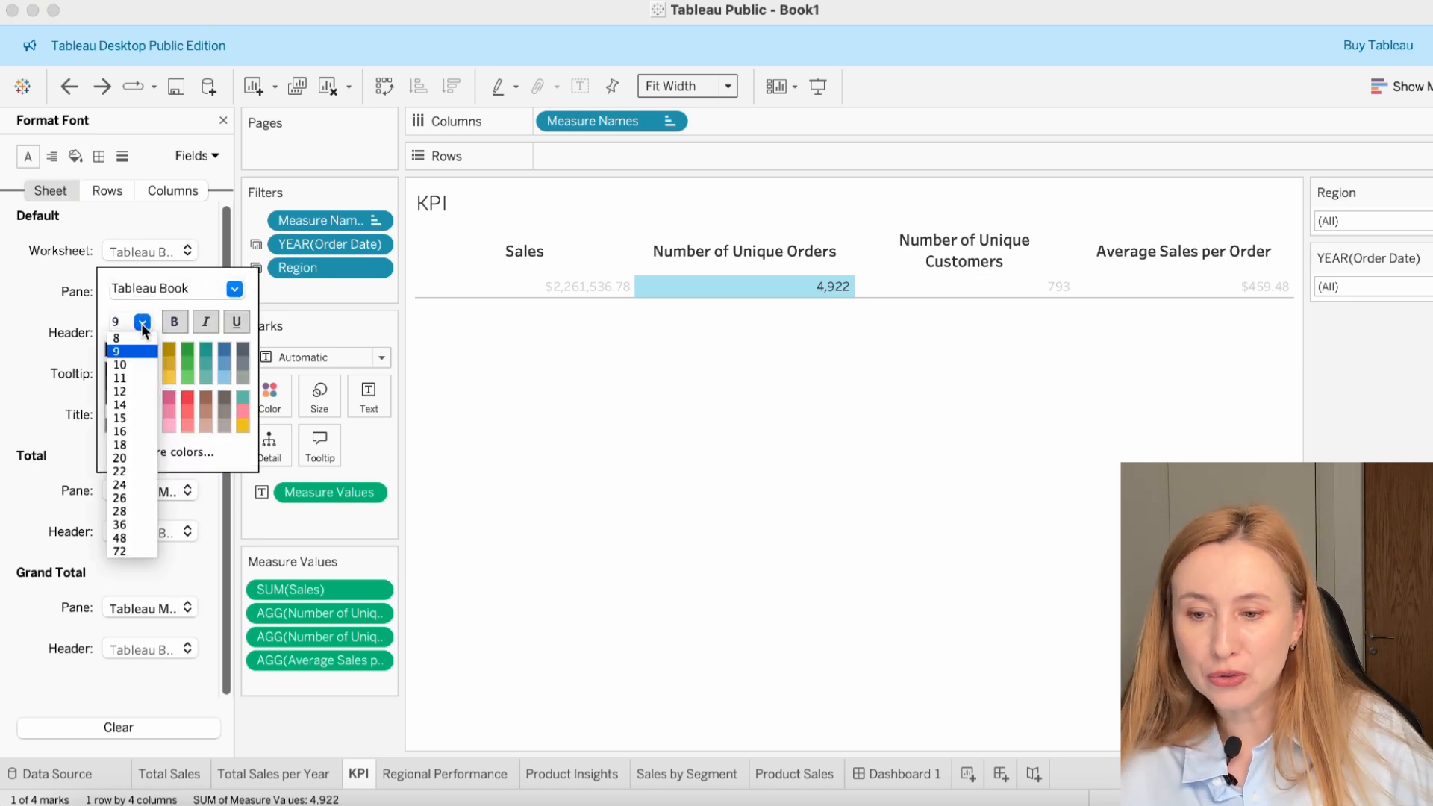
{"action": "left_click", "coordinate": [140, 394]}
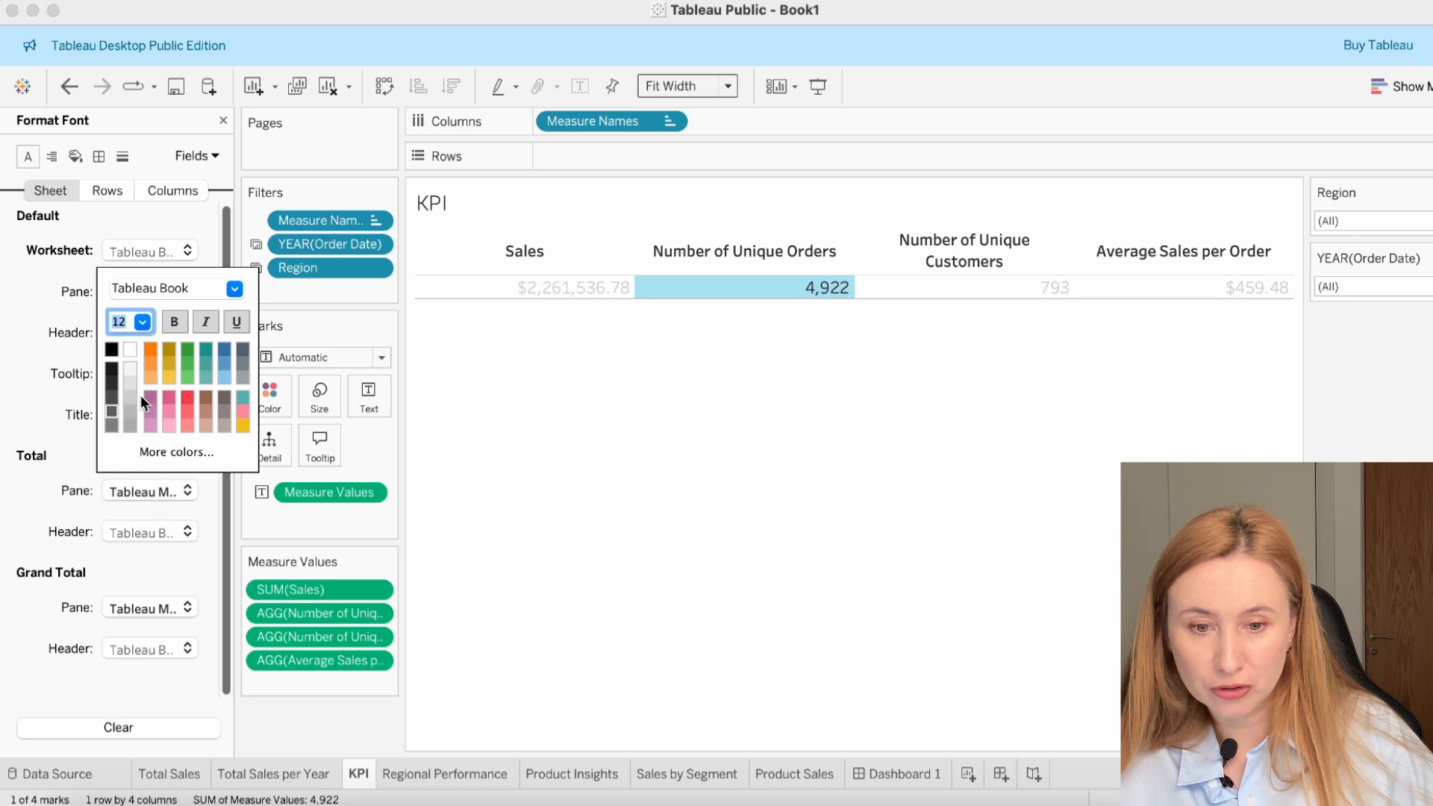
{"action": "left_click", "coordinate": [176, 321]}
{"action": "left_click", "coordinate": [175, 324]}
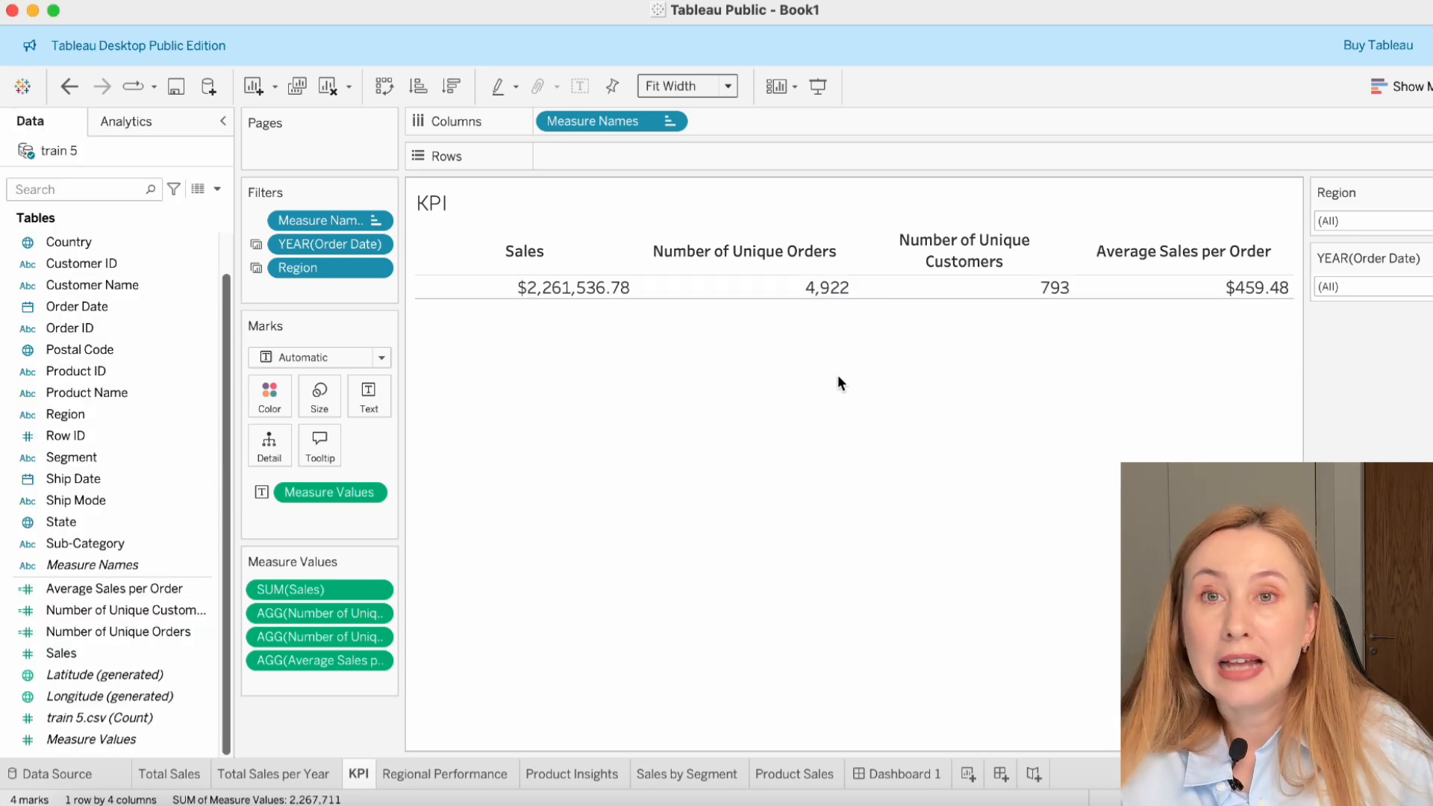
- Remove the lines around the KPI values by setting the sheet's row divider pane border to None
{"action": "right_click", "coordinate": [729, 282]}
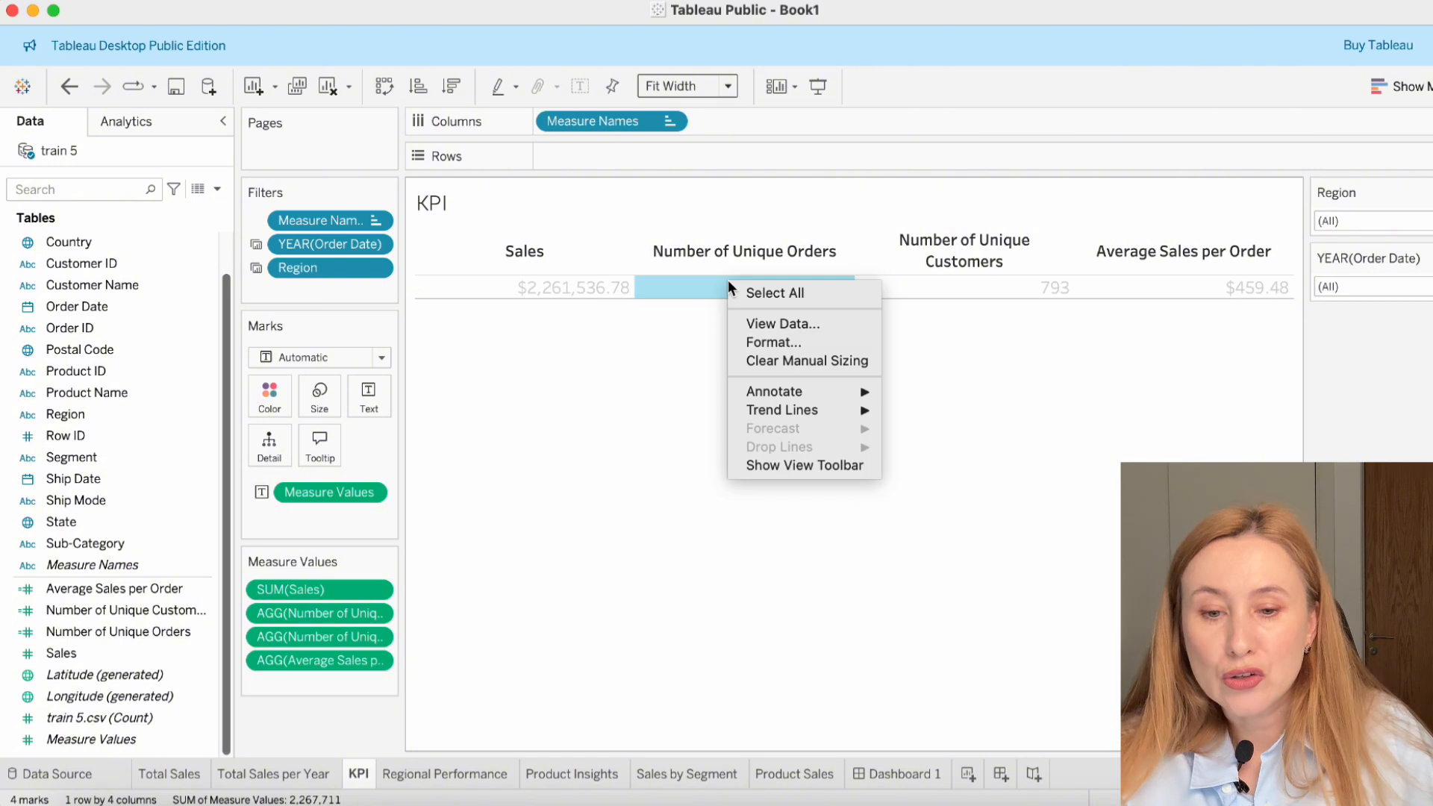
{"action": "left_click", "coordinate": [794, 342]}
{"action": "left_click", "coordinate": [99, 156]}
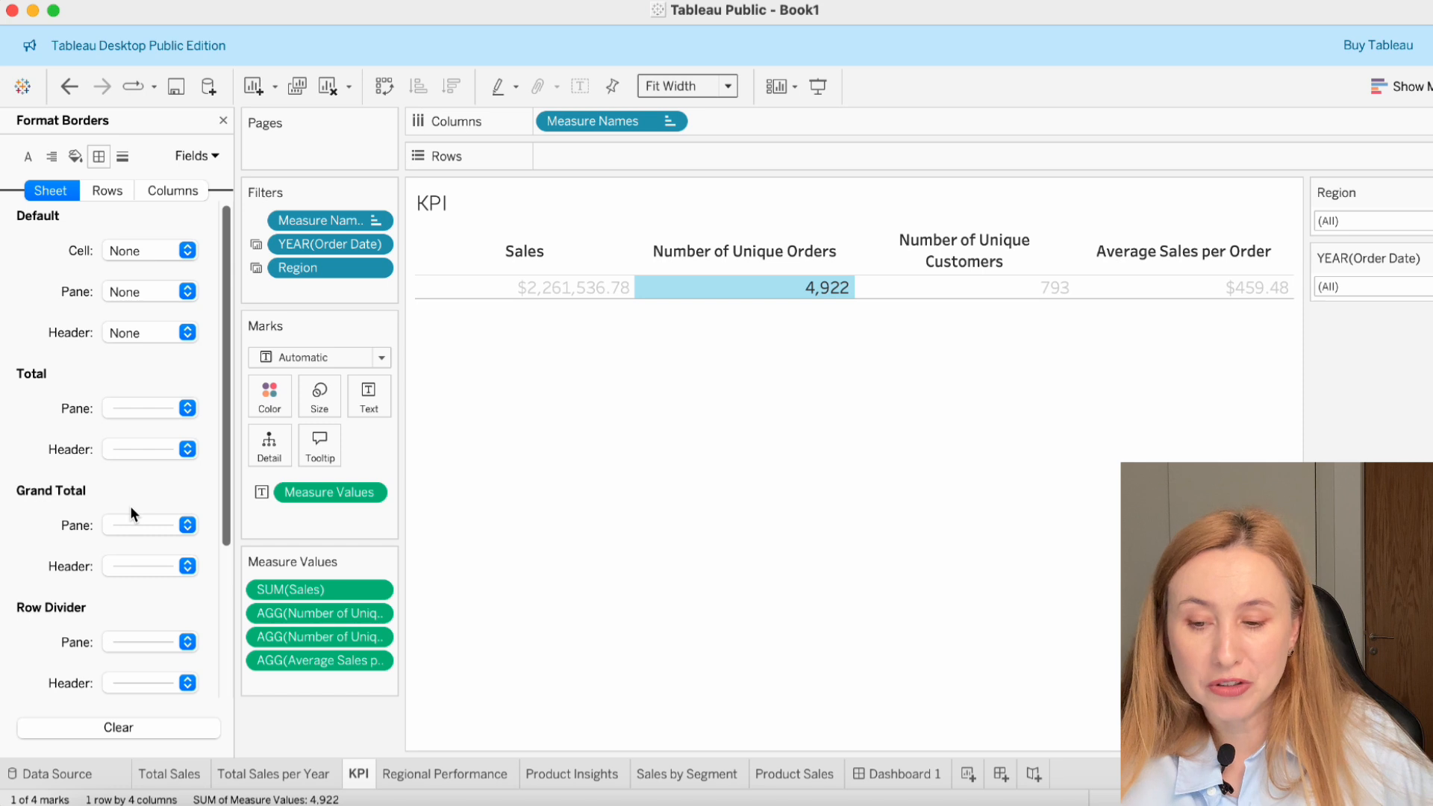
{"action": "scroll", "coordinate": [132, 515], "scroll_direction": "down", "scroll_amount": 5}
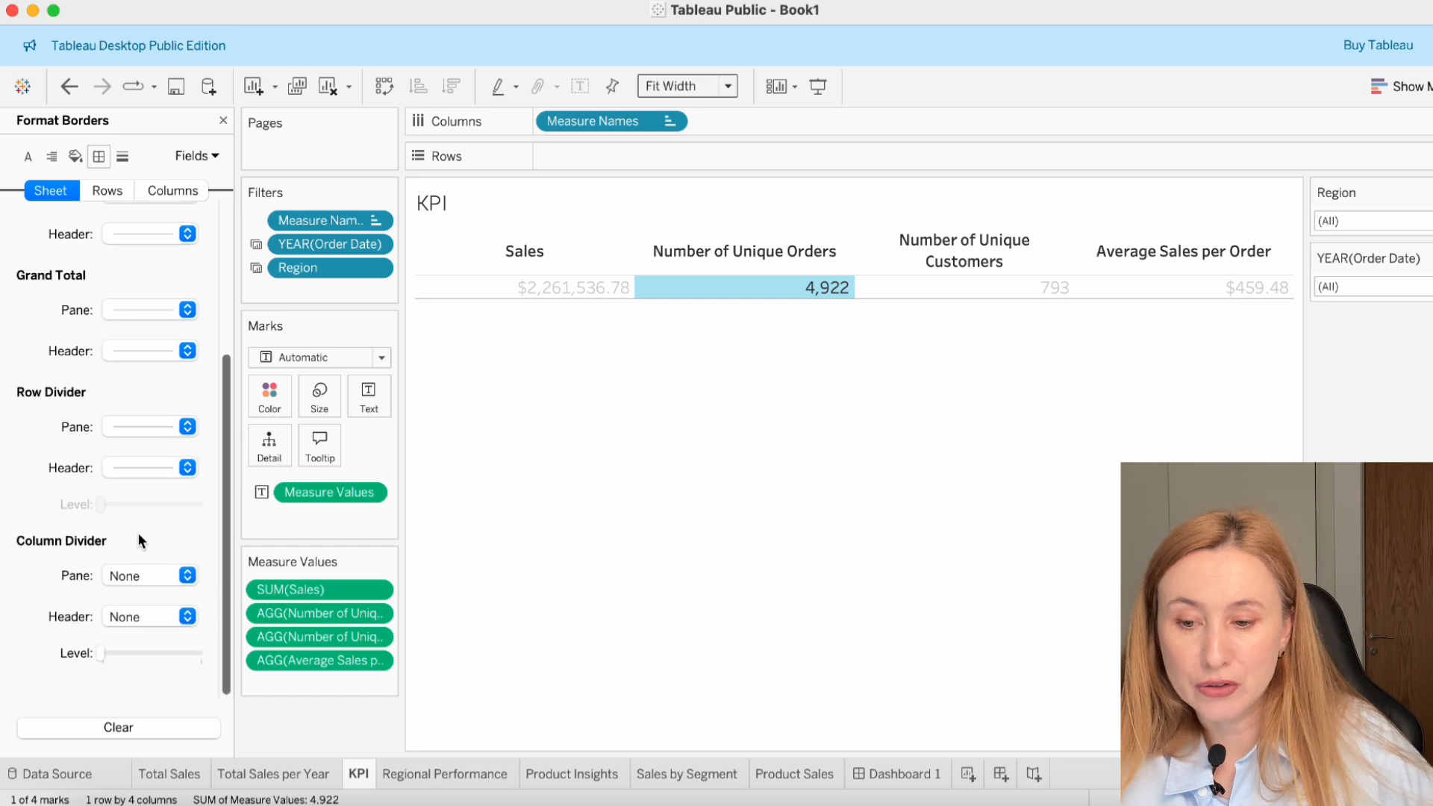
{"action": "left_click", "coordinate": [142, 424]}
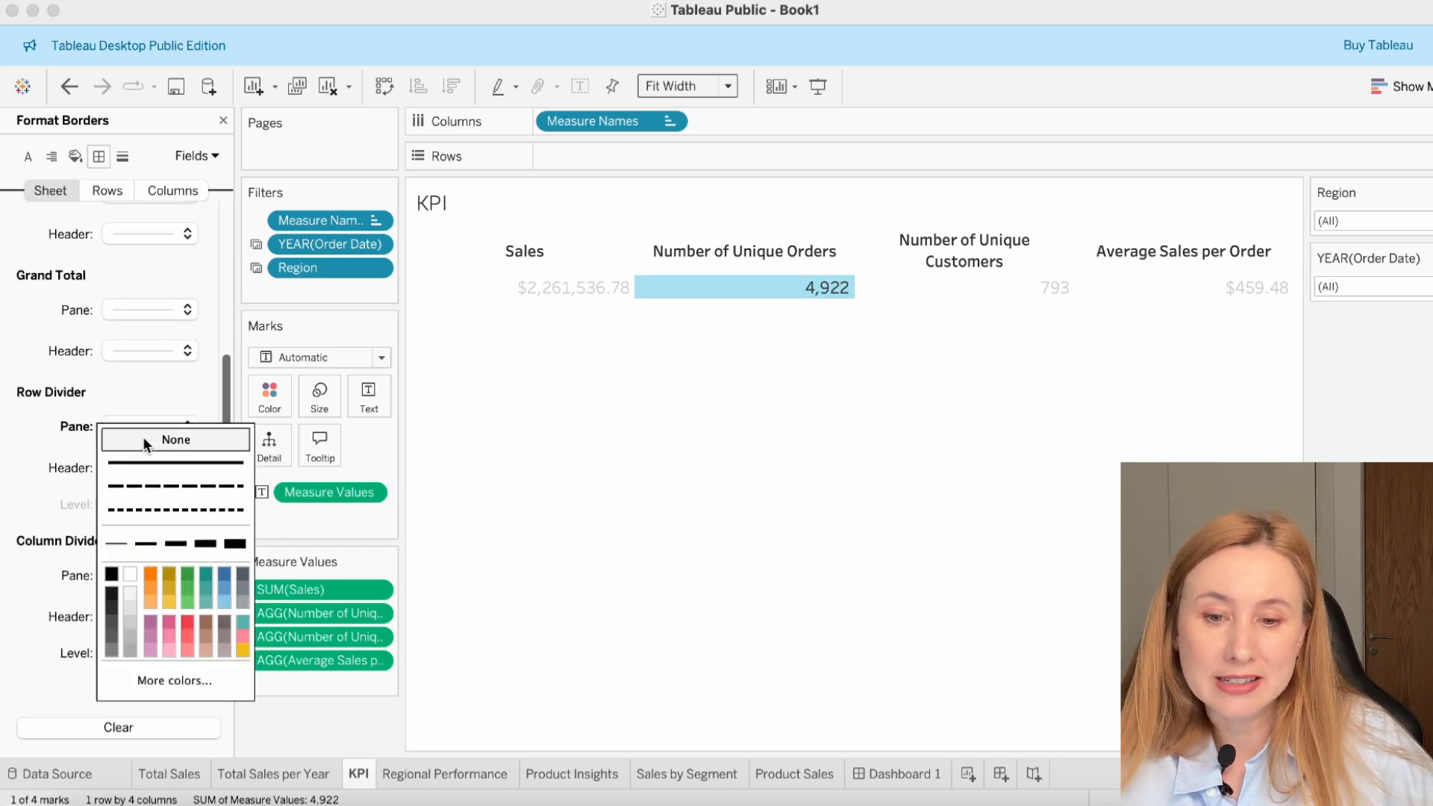
{"action": "left_click", "coordinate": [144, 440]}
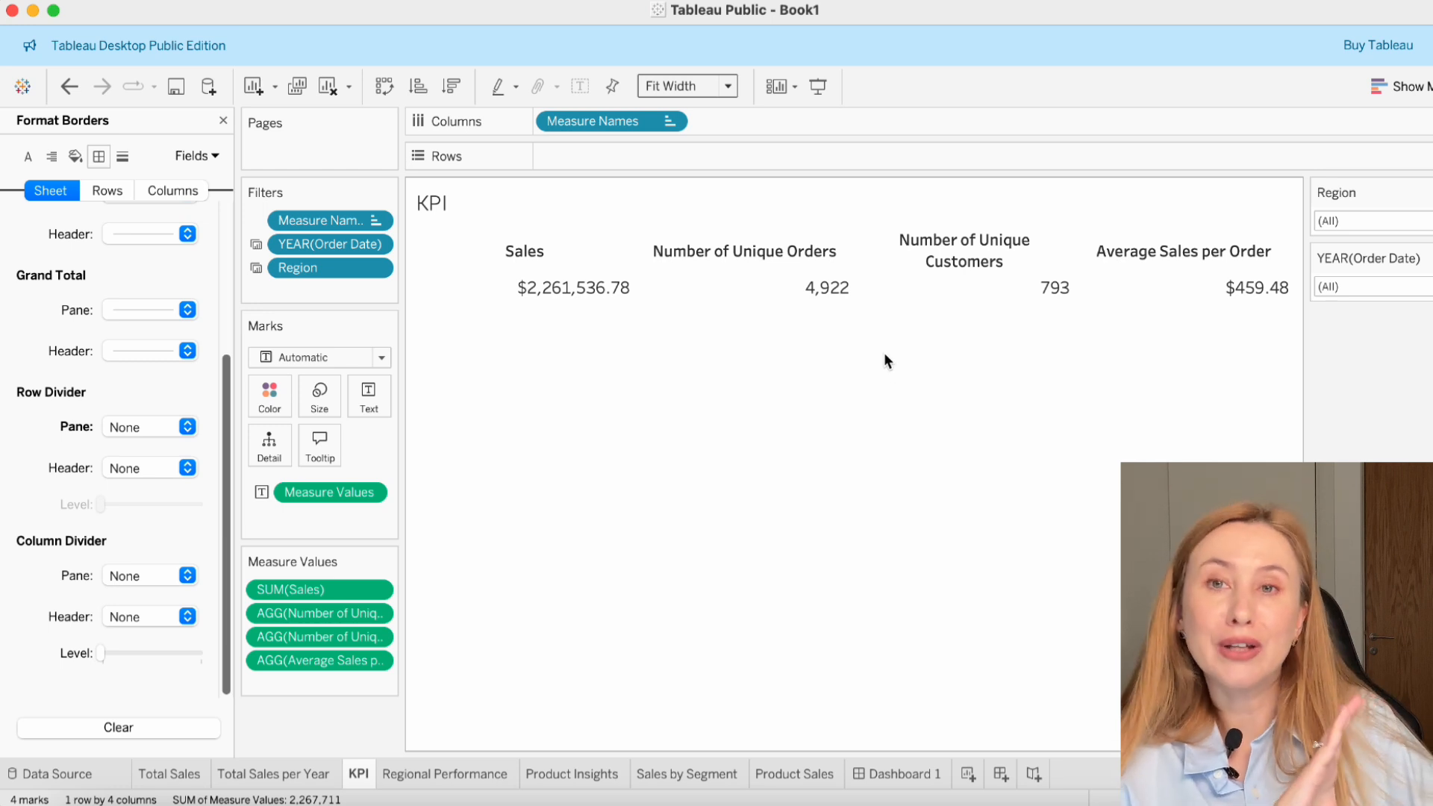
- On Dashboard 1, set the height of the horizontal container holding the KPI sheet to 120 pixels
{"action": "left_click", "coordinate": [899, 774]}
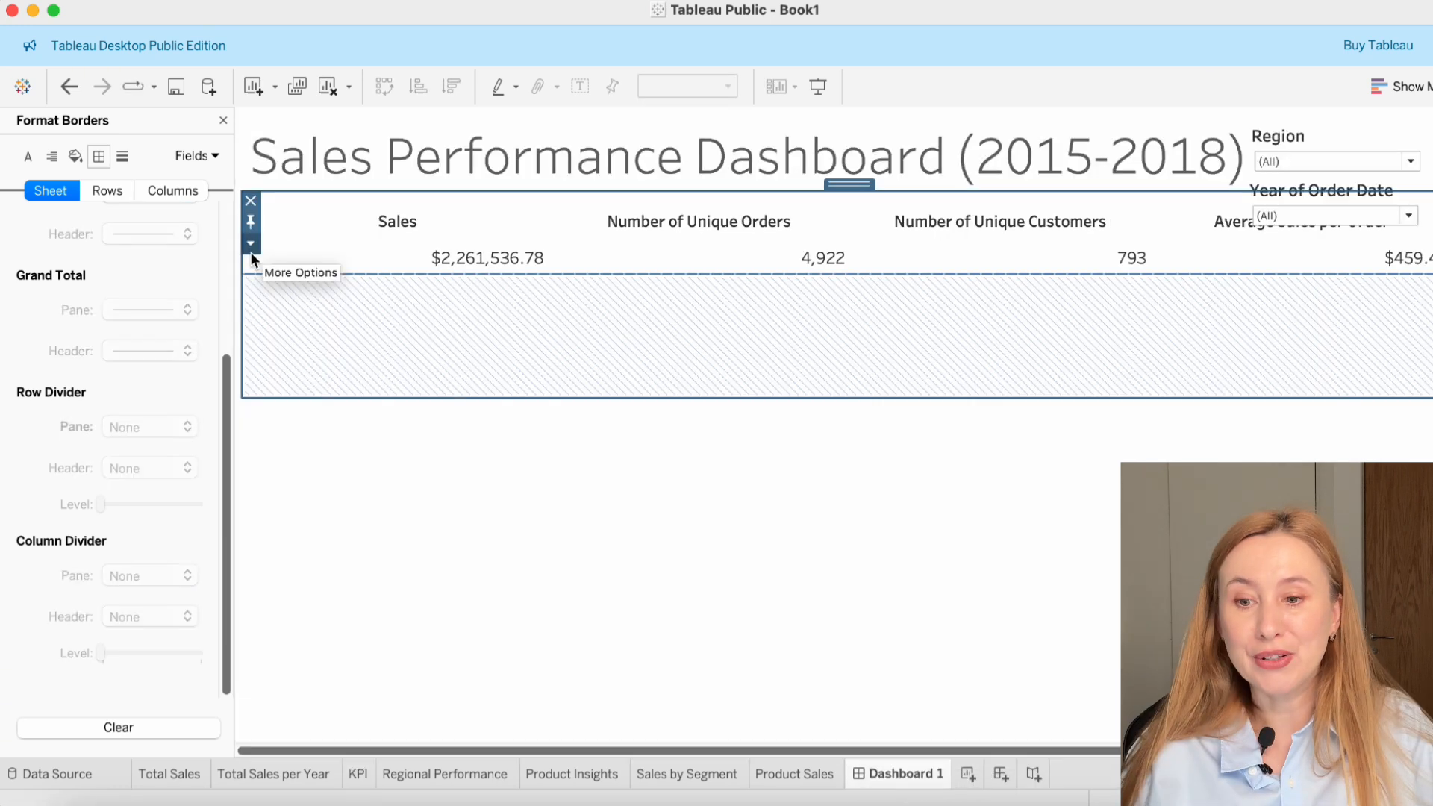
{"action": "left_click", "coordinate": [251, 244]}
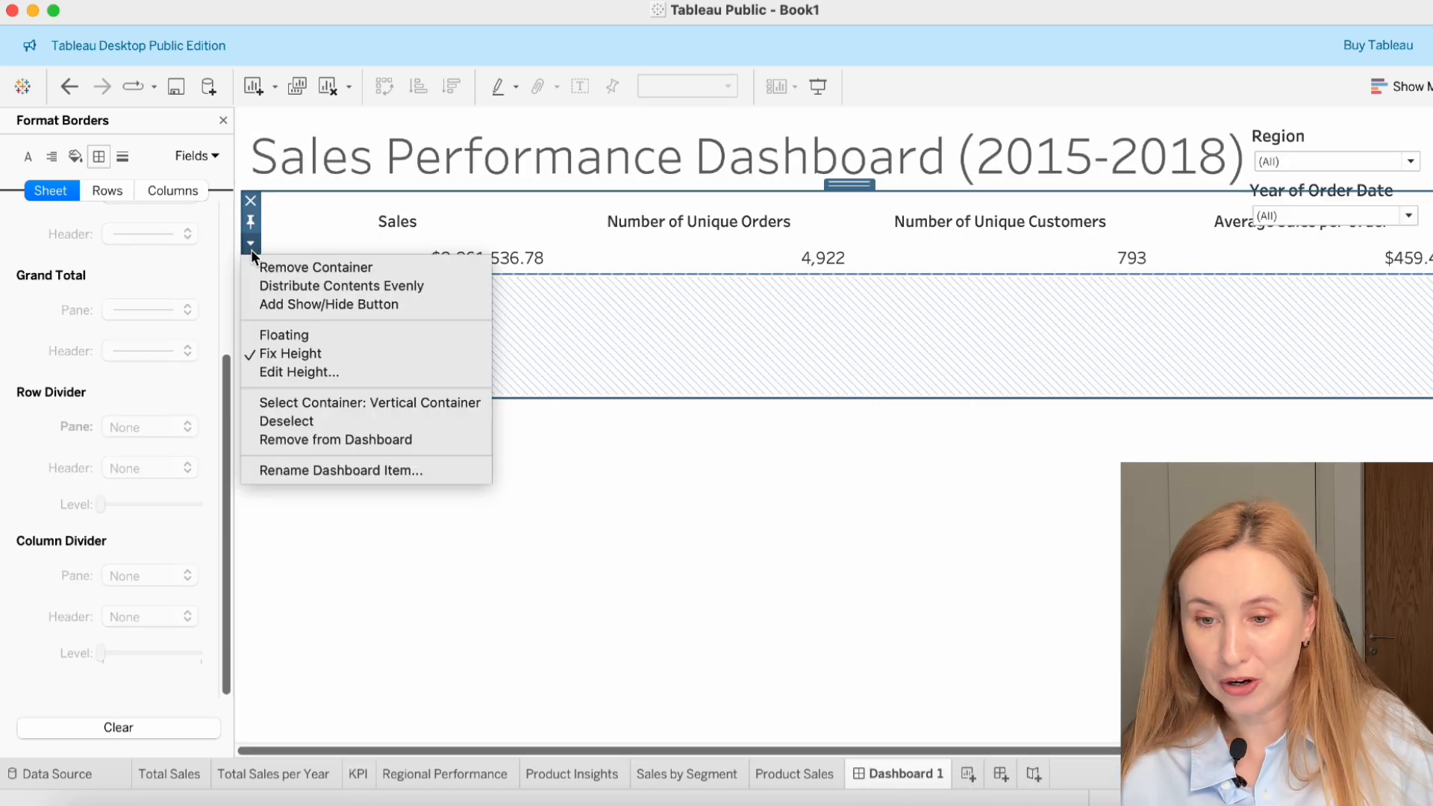
{"action": "left_click", "coordinate": [281, 372]}
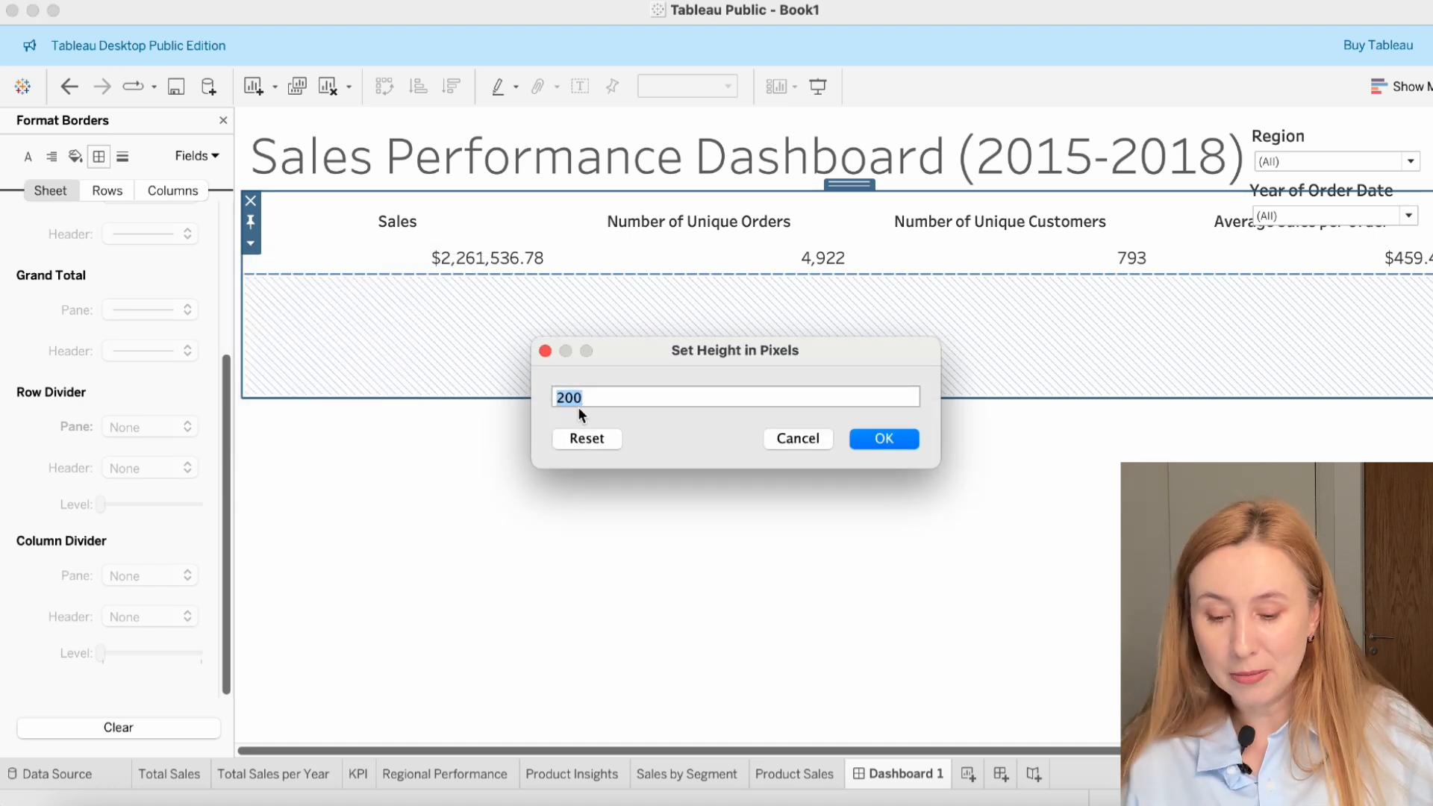
{"action": "type", "text": "120"}
{"action": "key", "text": "Return"}
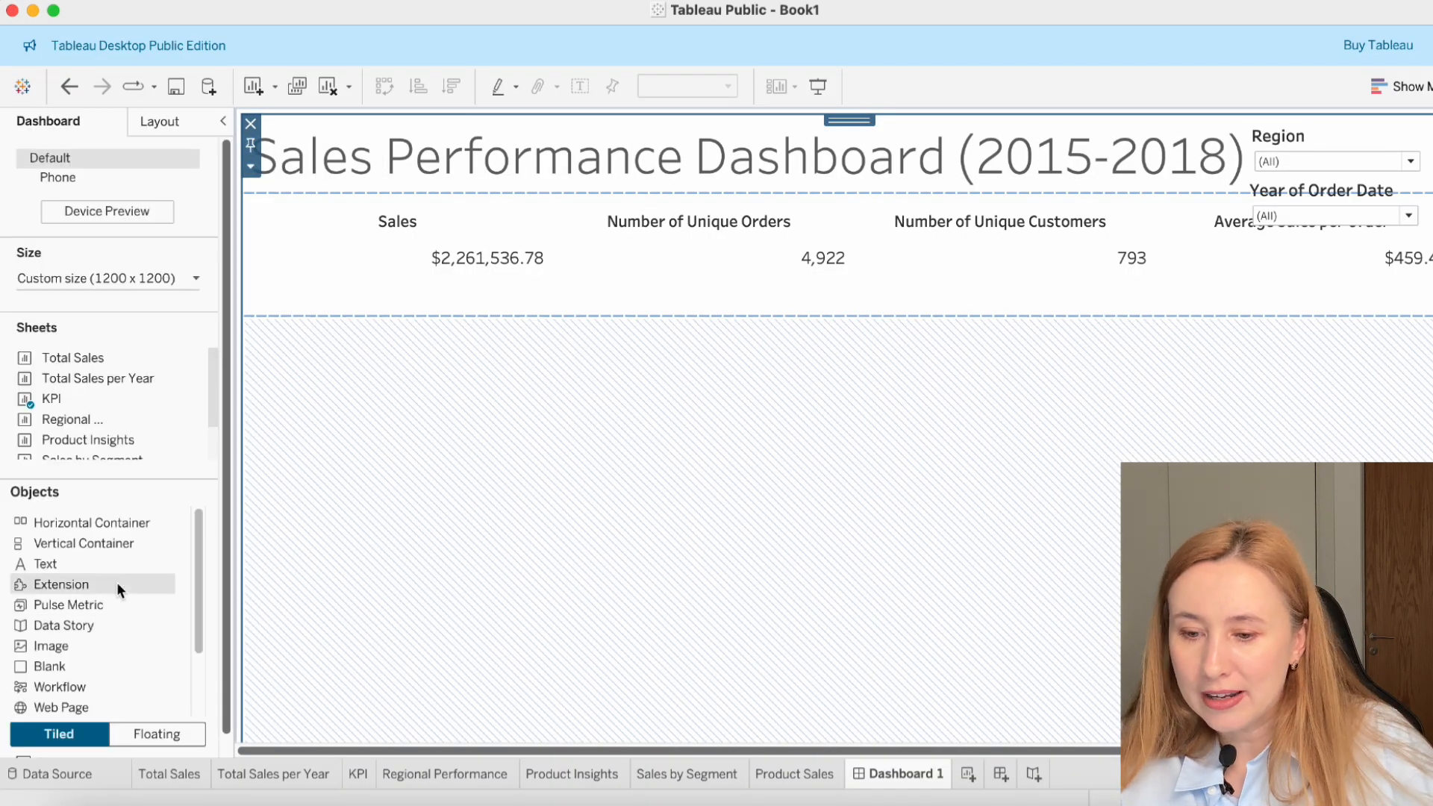
- Add a text object below the KPI container reading "Sales Trend", centered at font size 12
{"action": "left_click_drag", "start_coordinate": [105, 563], "coordinate": [661, 464]}
{"action": "left_click", "coordinate": [674, 288]}
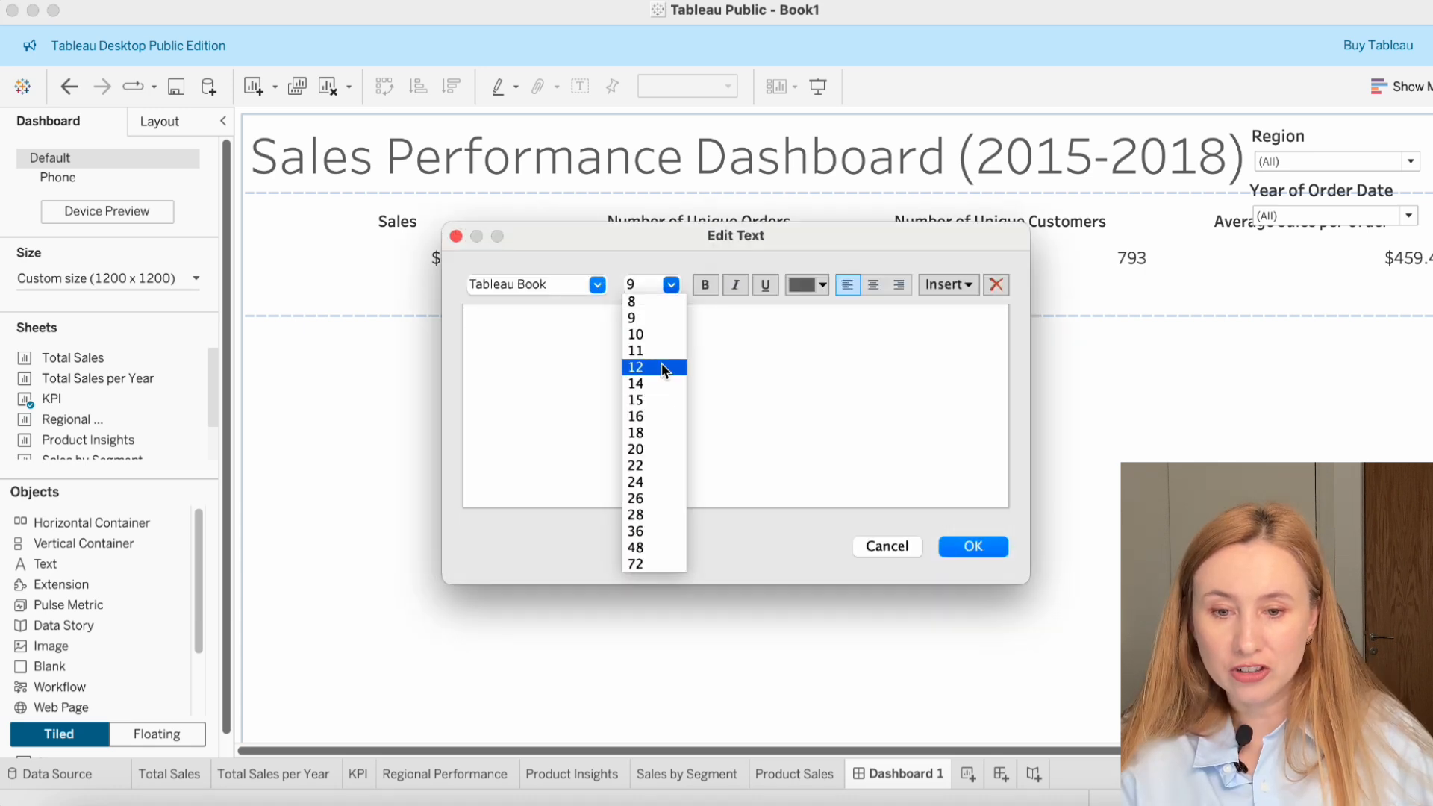
{"action": "left_click", "coordinate": [649, 361]}
{"action": "type", "text": "Sales Trend"}
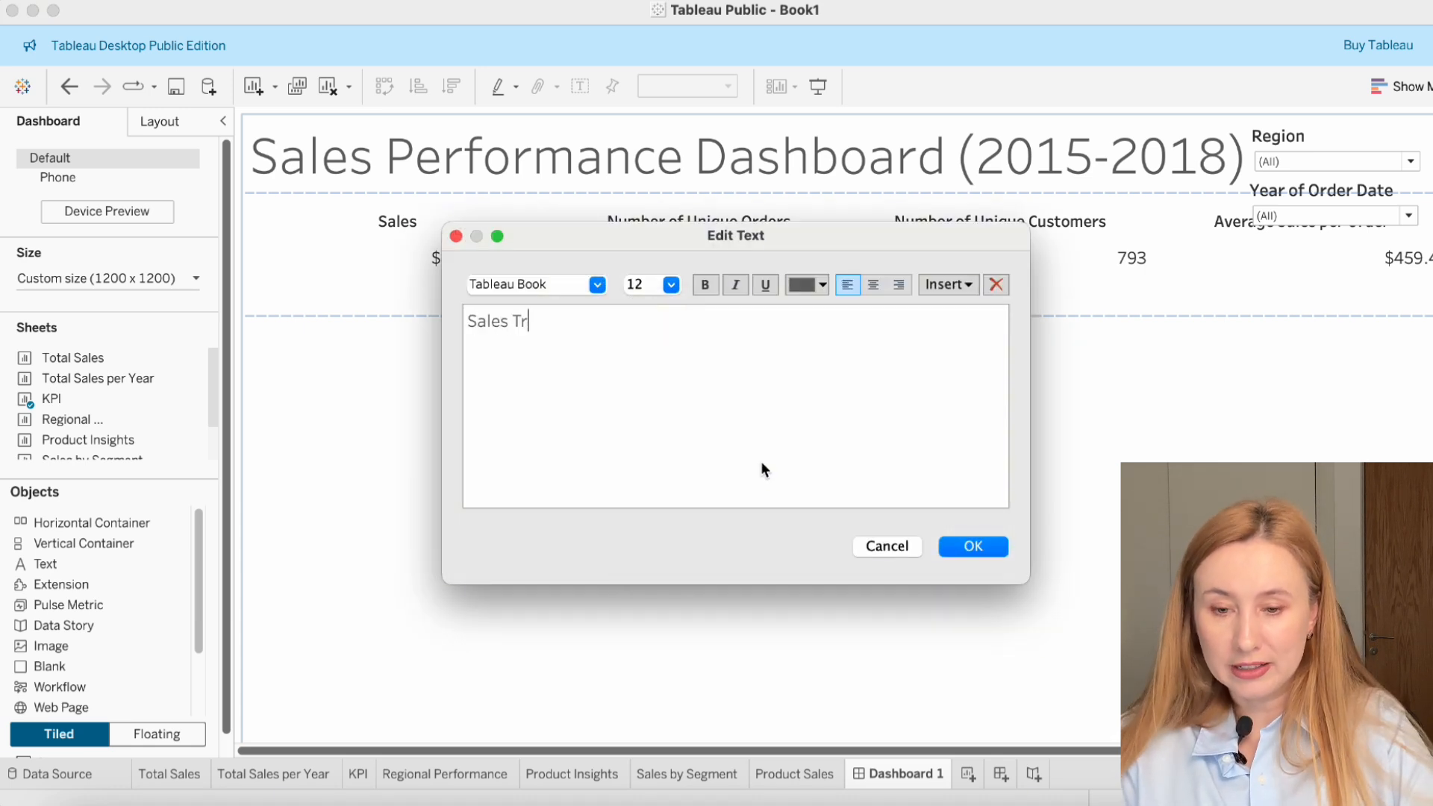
{"action": "left_click", "coordinate": [875, 284]}
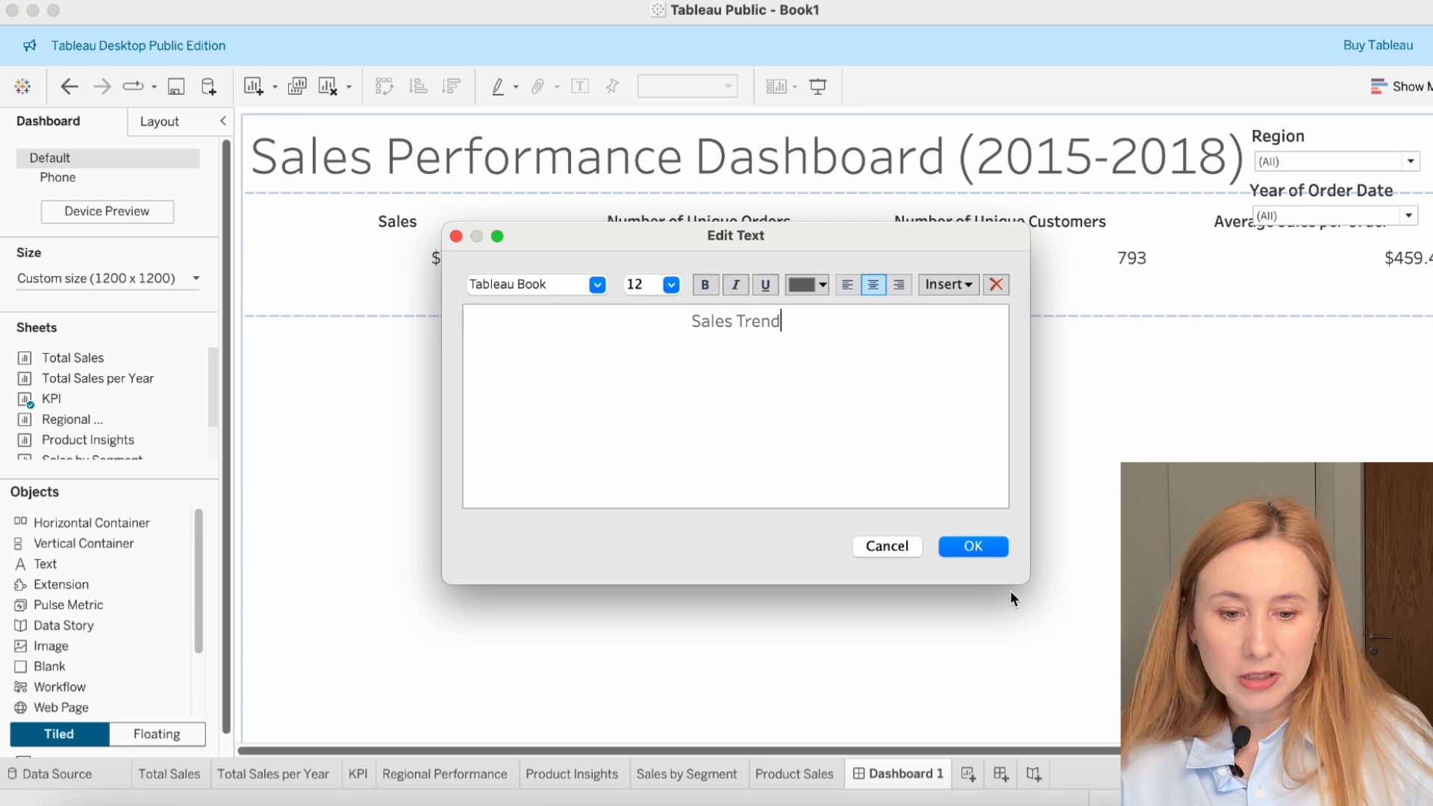
{"action": "left_click", "coordinate": [977, 545]}
- Set the "Sales Trend" heading text to font size 22
{"action": "double_click", "coordinate": [766, 328]}
{"action": "left_click", "coordinate": [671, 284]}
{"action": "left_click", "coordinate": [671, 465]}
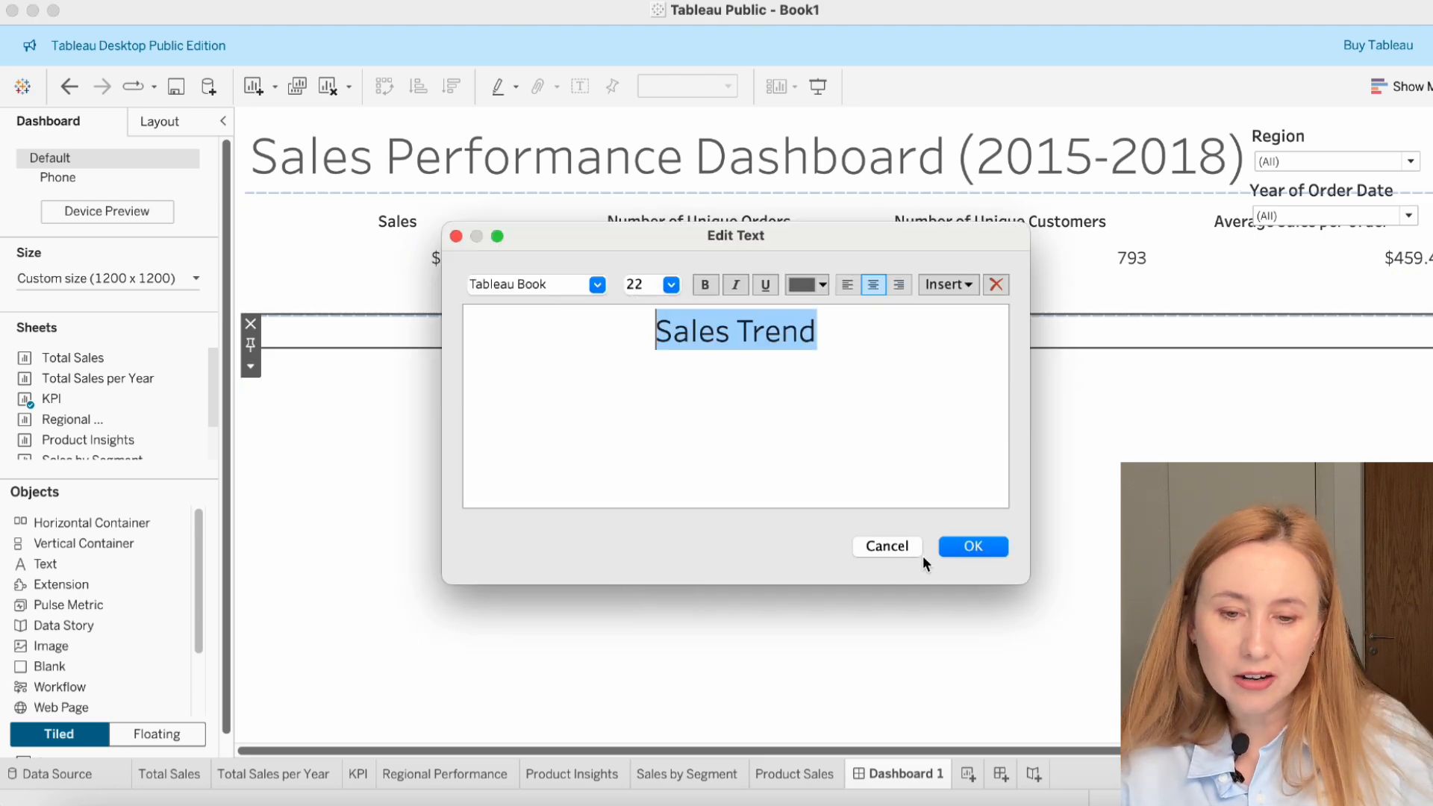
{"action": "left_click", "coordinate": [973, 545]}
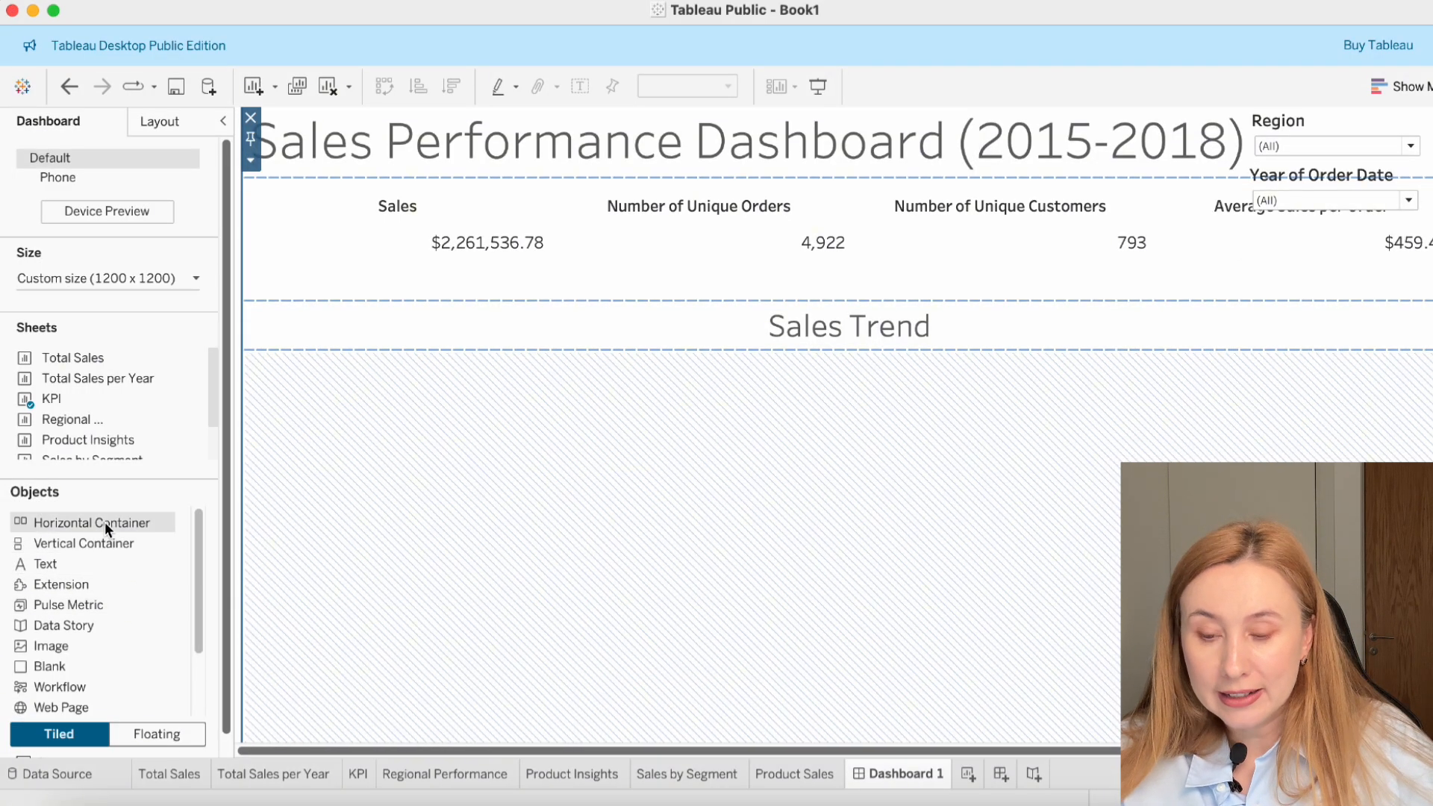
- Add a horizontal container below the "Sales Trend" heading and set its height to 200 pixels
{"action": "left_click_drag", "start_coordinate": [104, 521], "coordinate": [804, 497]}
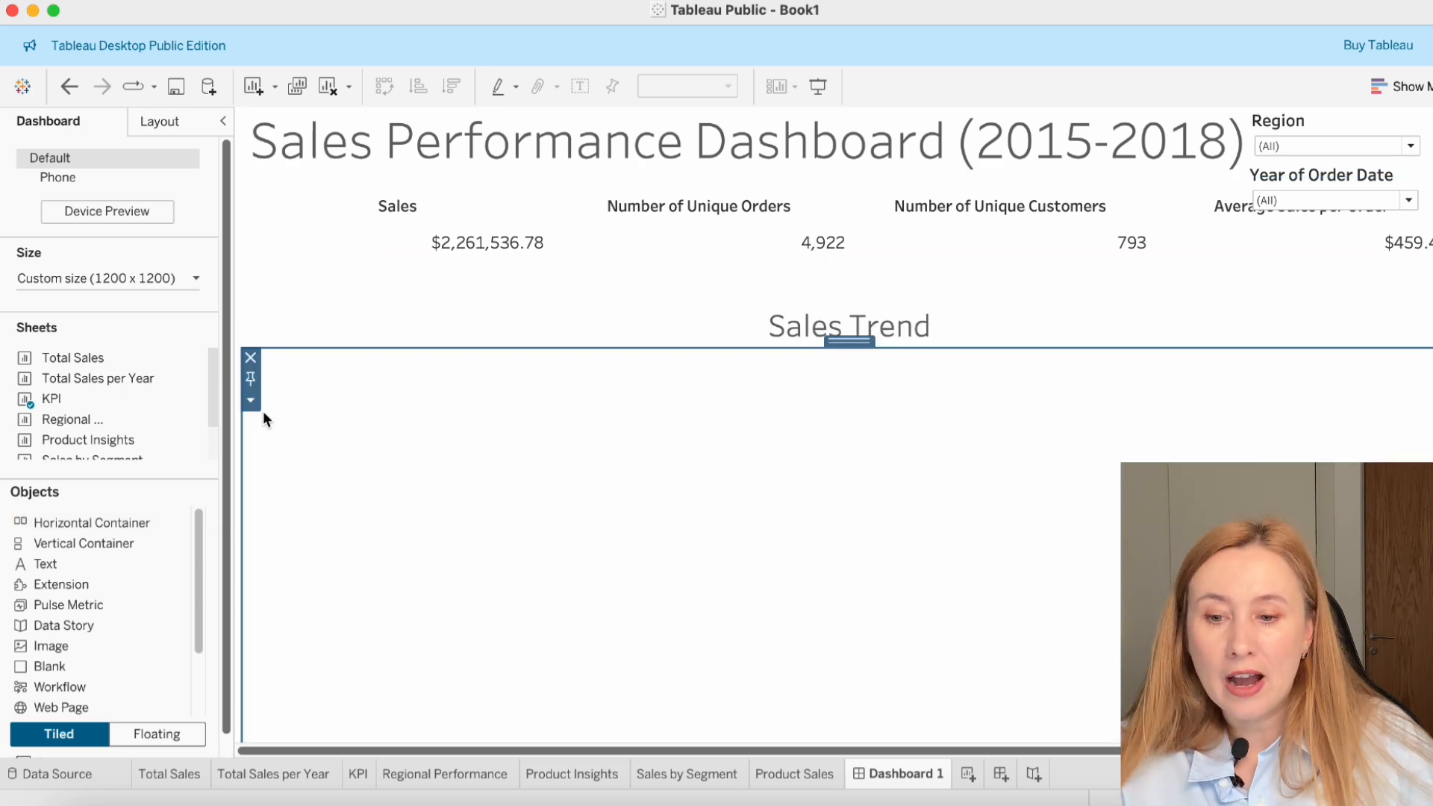
{"action": "left_click", "coordinate": [251, 403]}
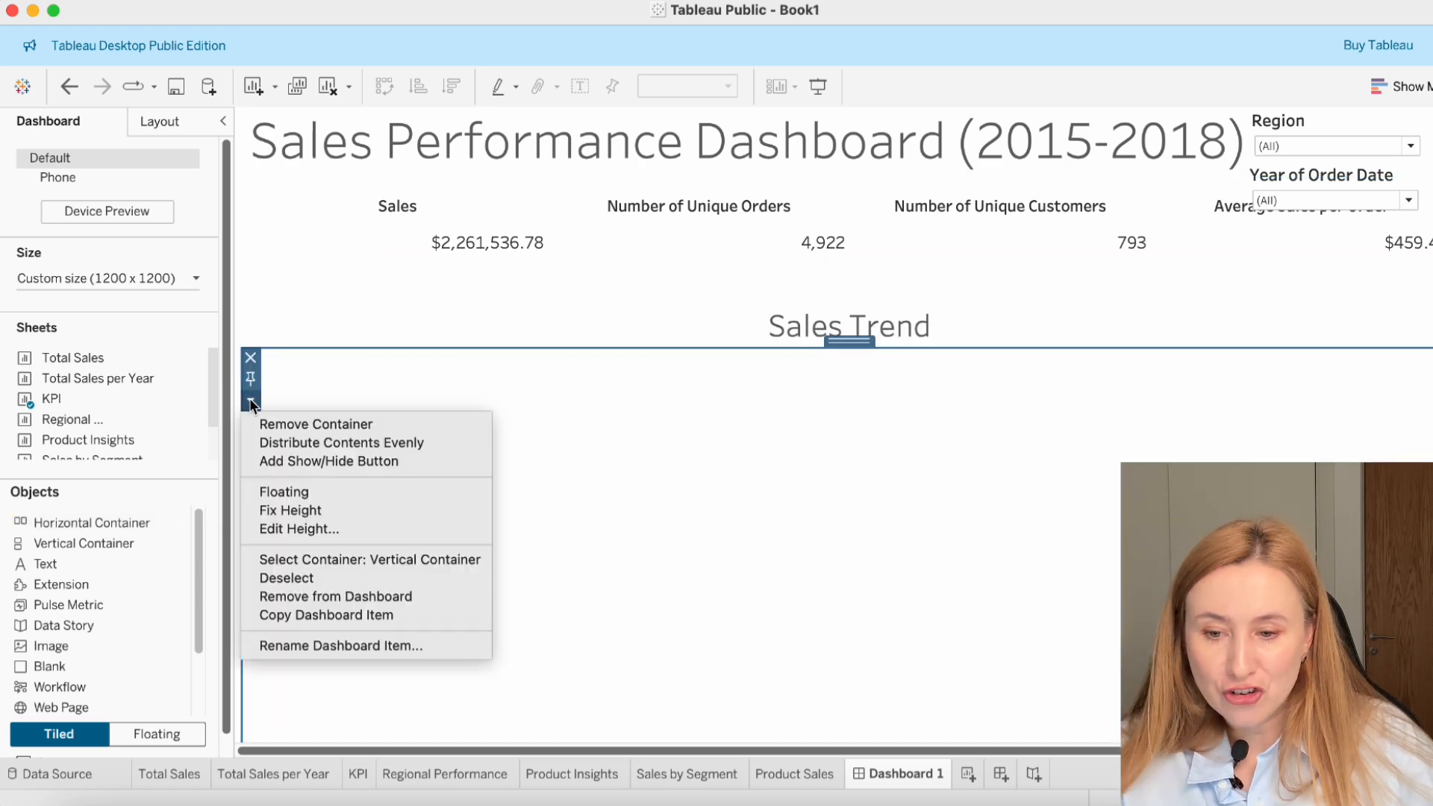
{"action": "left_click", "coordinate": [361, 530]}
{"action": "type", "text": "200"}
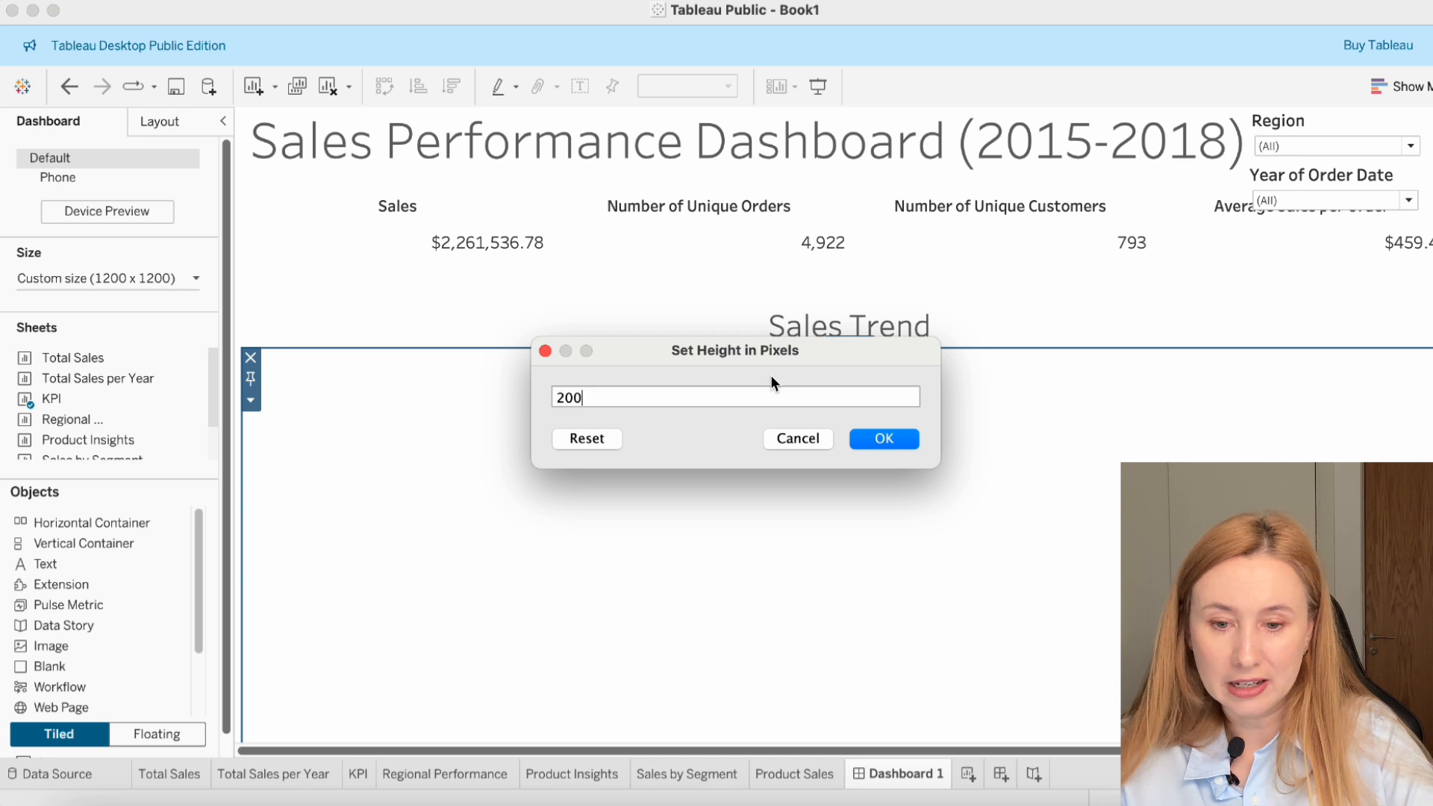
{"action": "key", "text": "Return"}
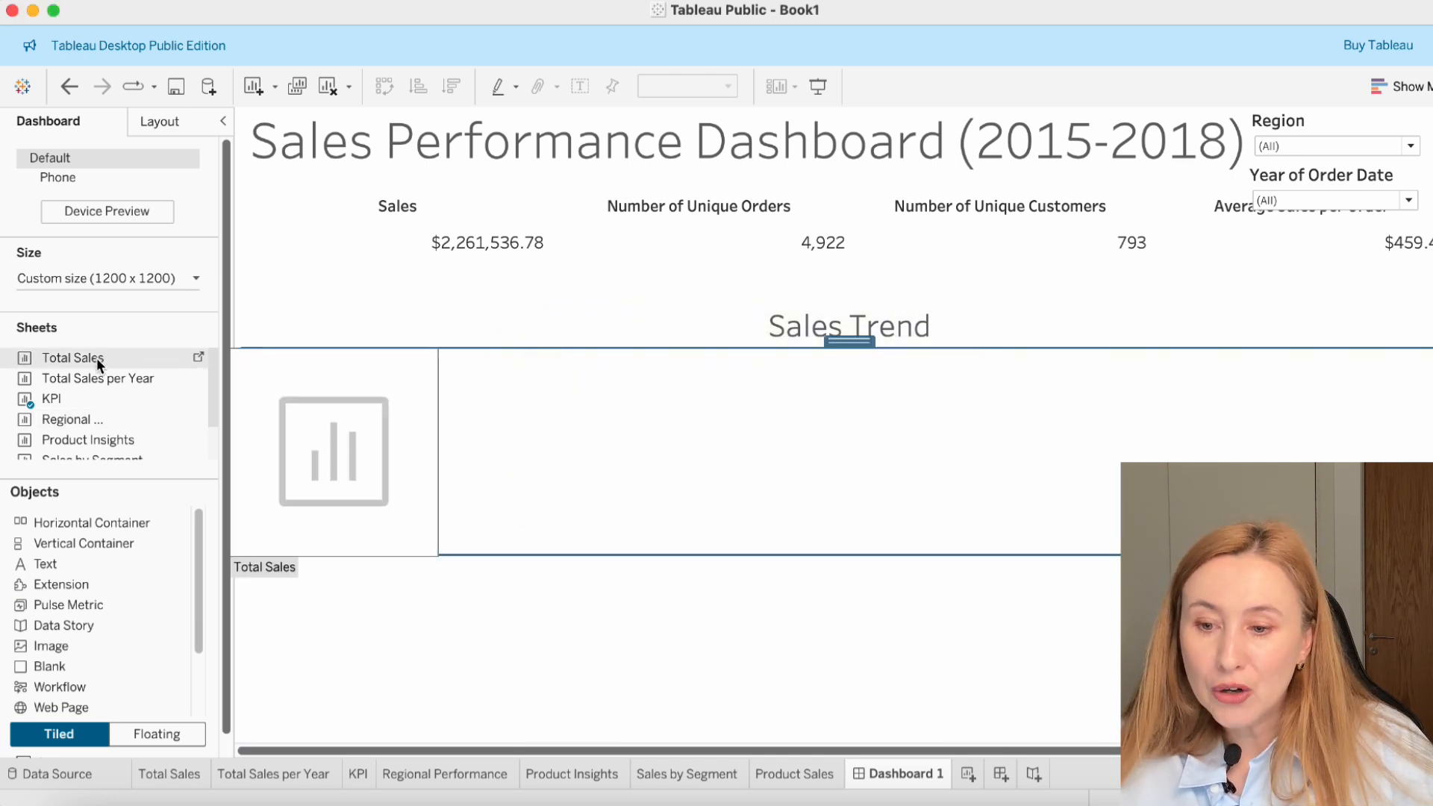
- Place the Total Sales and Total Sales per Year sheets side by side in the new container, each taking about half the width
{"action": "left_click_drag", "start_coordinate": [99, 361], "coordinate": [540, 414]}
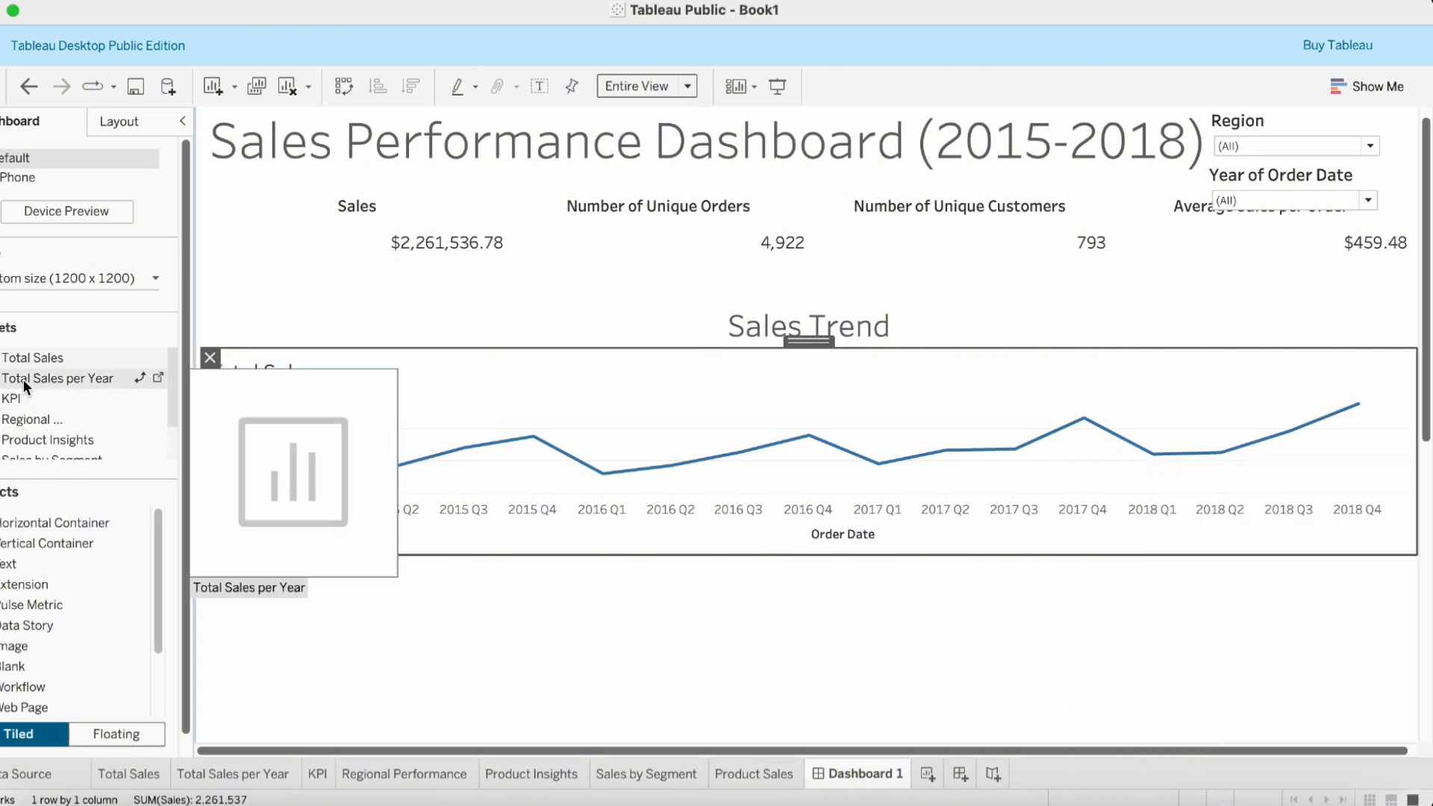
{"action": "left_click_drag", "start_coordinate": [24, 379], "coordinate": [1098, 445]}
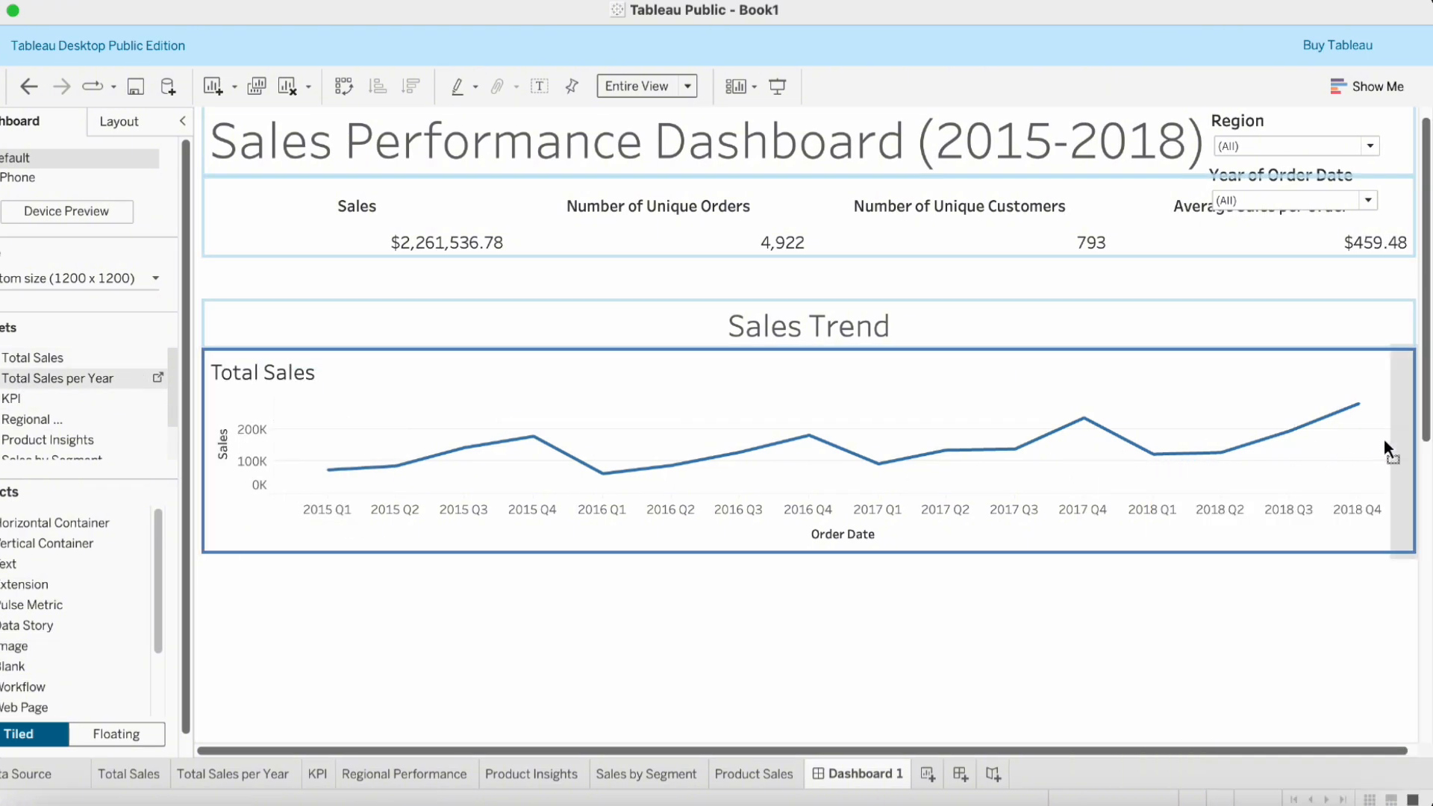
{"action": "left_click_drag", "start_coordinate": [1383, 438], "coordinate": [1385, 440]}
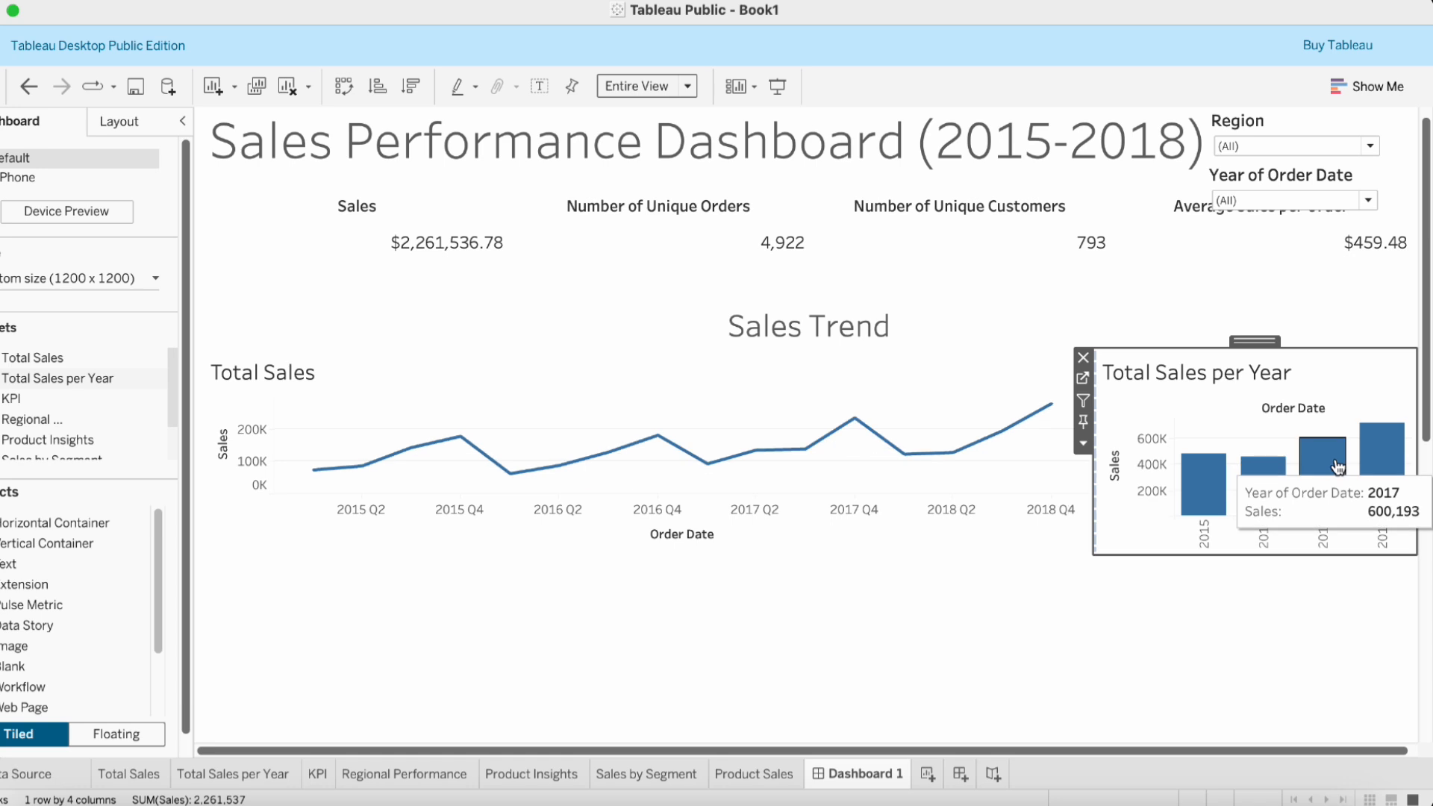
{"action": "left_click", "coordinate": [1046, 504]}
{"action": "left_click_drag", "start_coordinate": [1093, 477], "coordinate": [848, 466]}
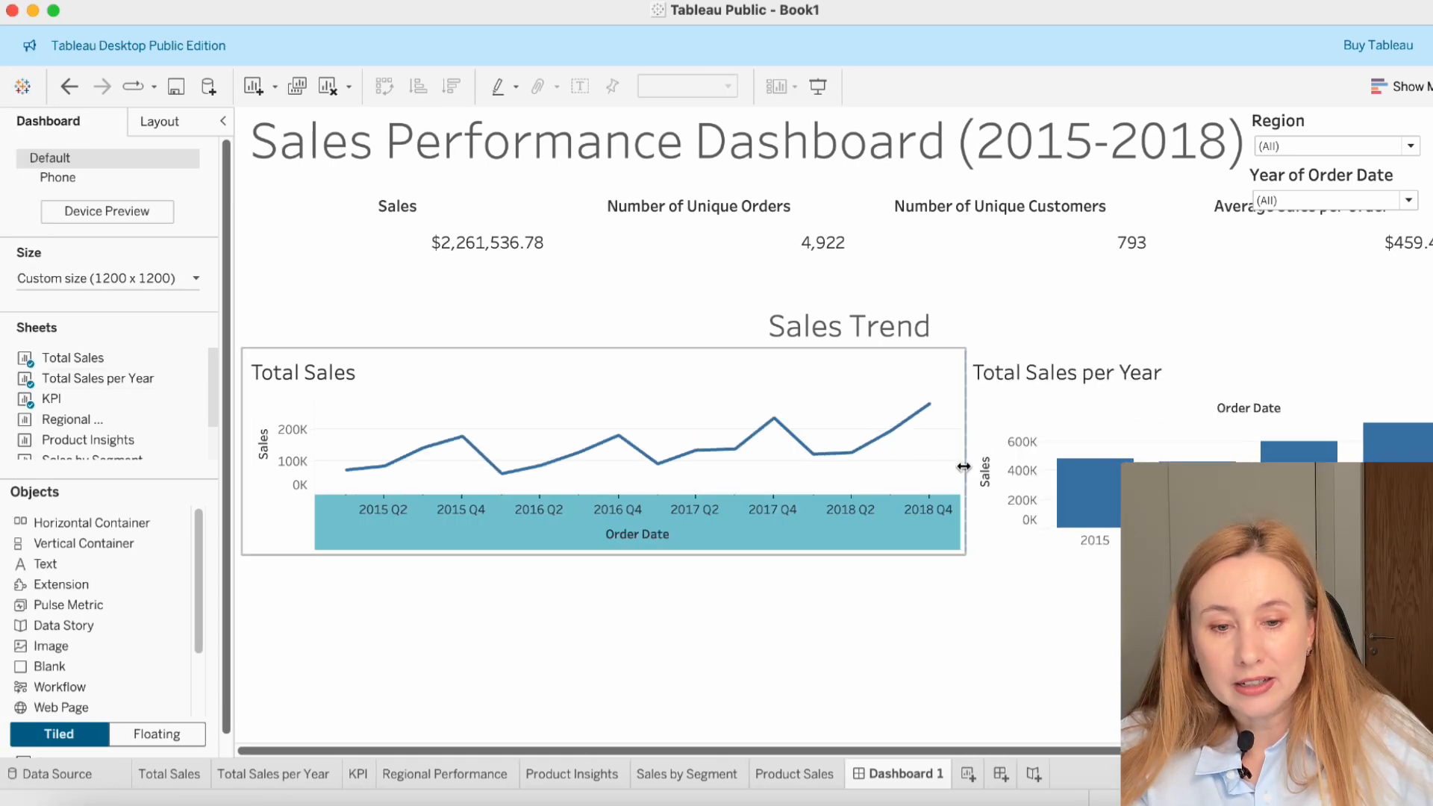
- Hide the sheet titles of the Total Sales and Total Sales per Year charts on the dashboard
{"action": "right_click", "coordinate": [389, 377]}
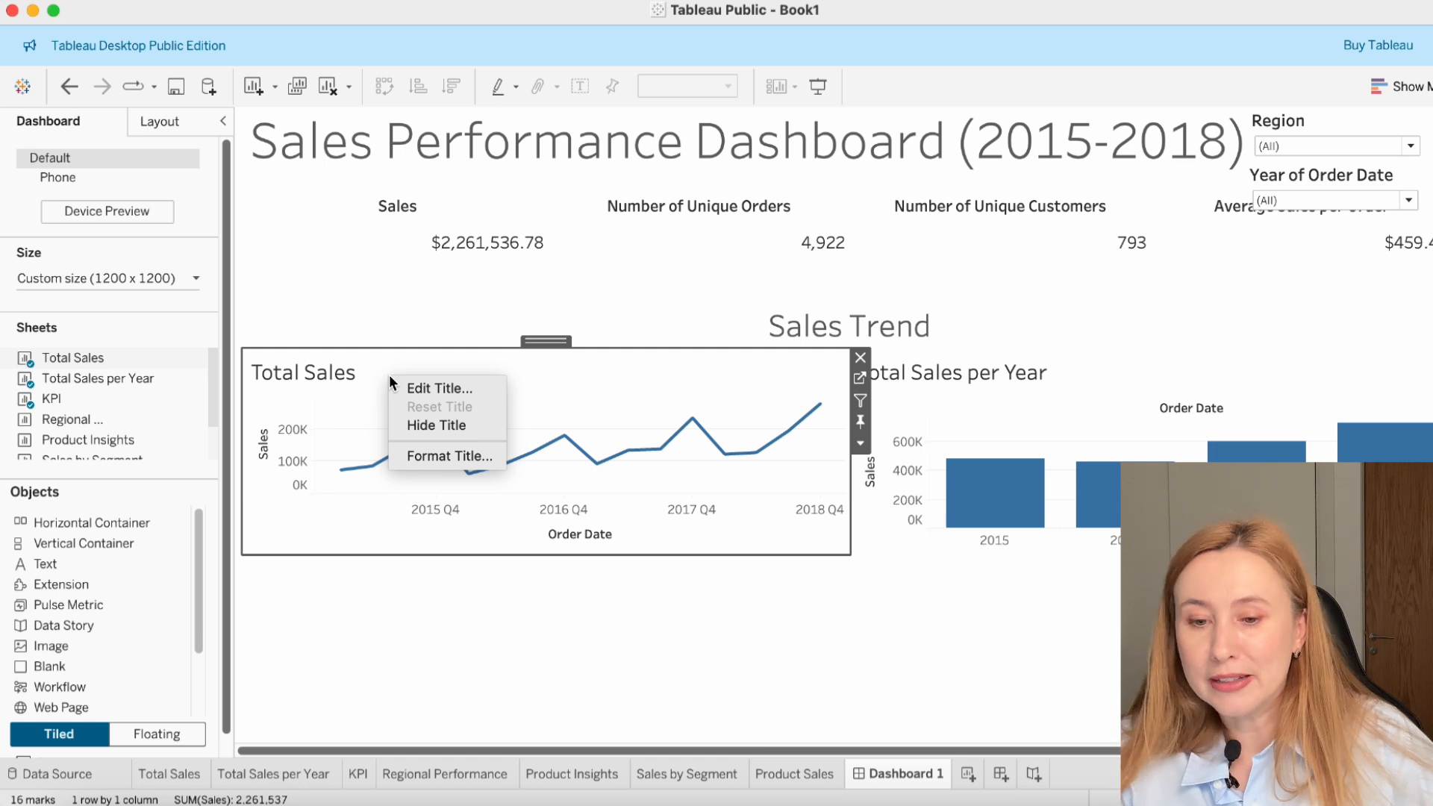
{"action": "left_click", "coordinate": [440, 425]}
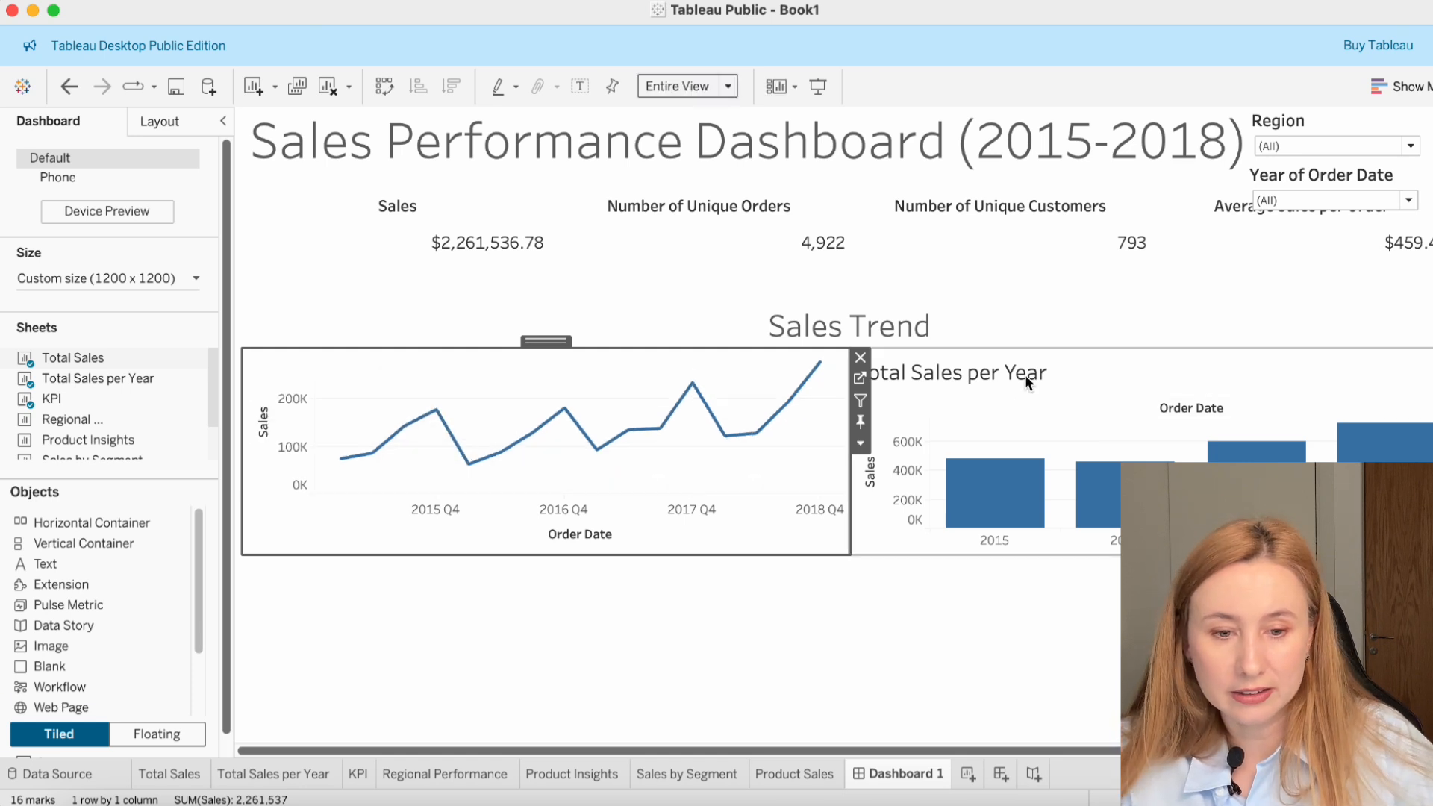
{"action": "right_click", "coordinate": [1045, 377]}
{"action": "left_click", "coordinate": [1090, 422]}
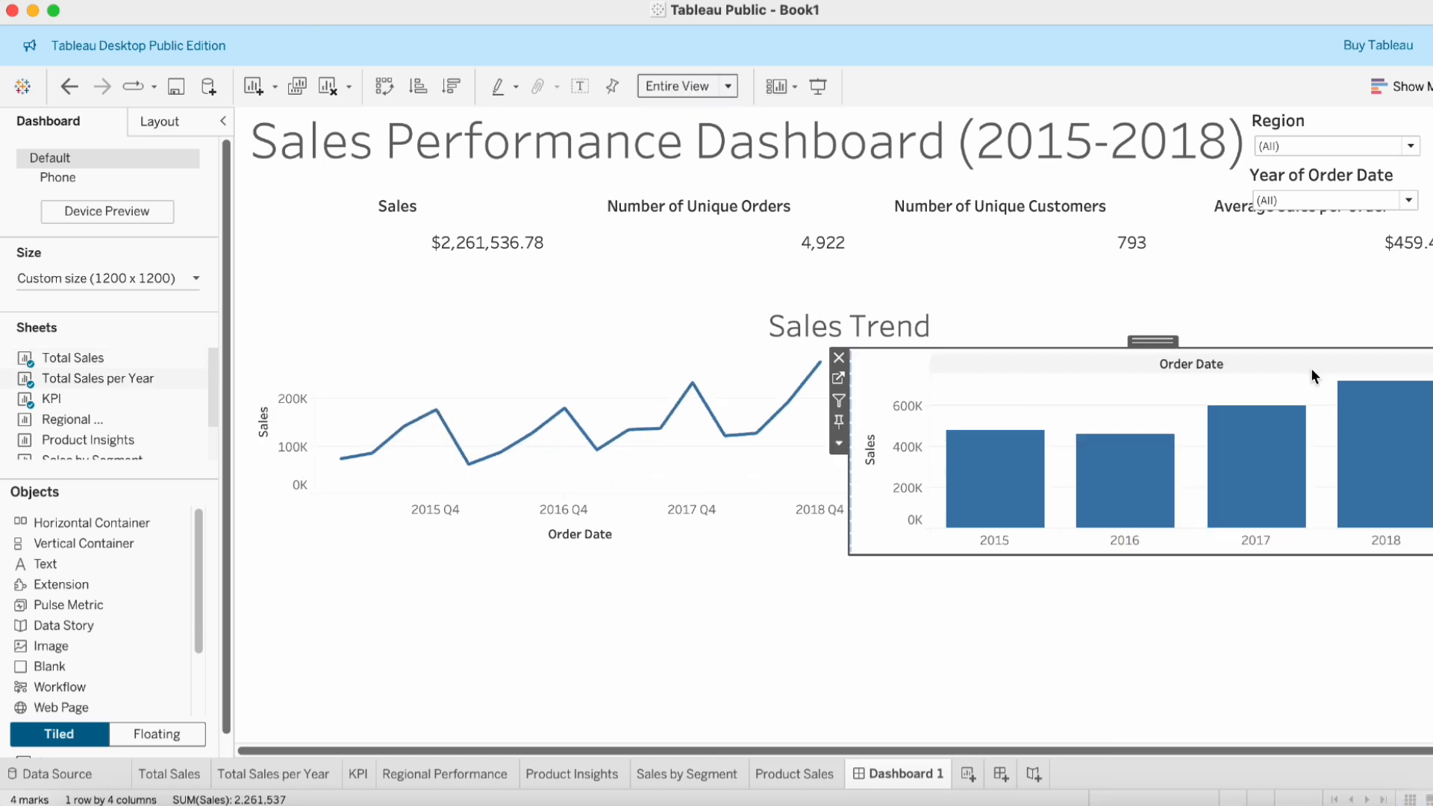
- Hide the Order Date column field label on the Total Sales per Year worksheet, and open the Total Sales worksheet
{"action": "left_click", "coordinate": [300, 776]}
{"action": "right_click", "coordinate": [619, 237]}
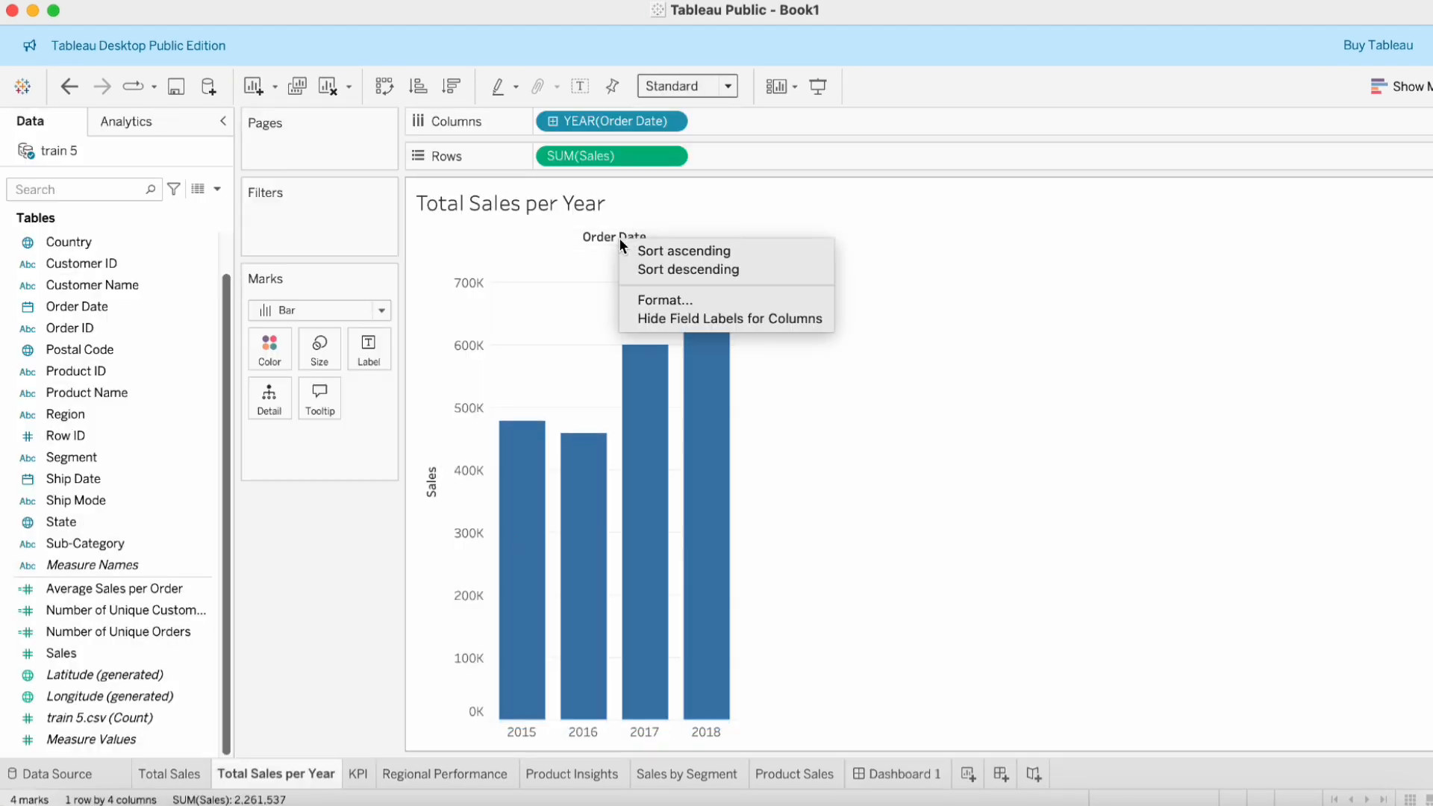
{"action": "left_click", "coordinate": [707, 319]}
{"action": "left_click", "coordinate": [898, 774]}
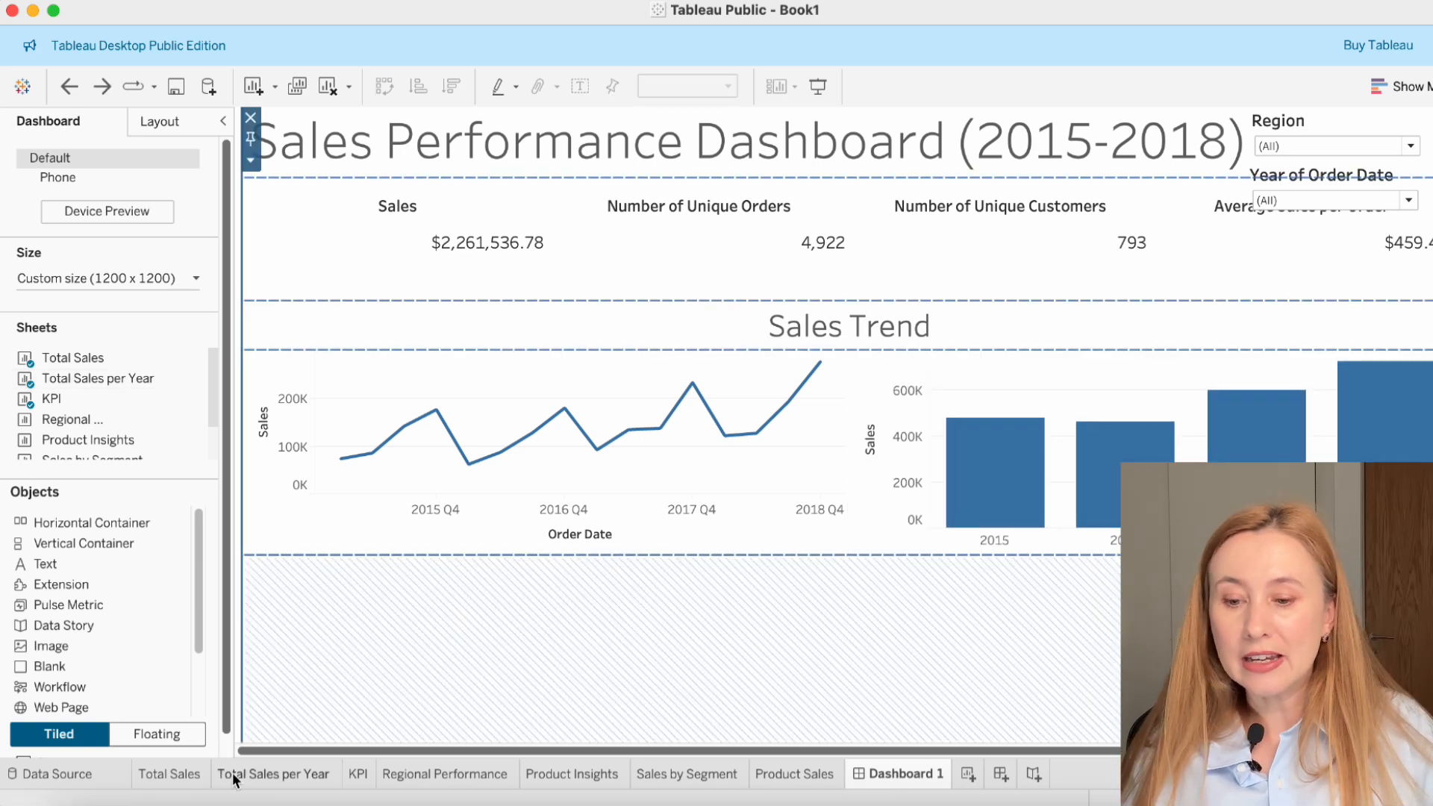
{"action": "left_click", "coordinate": [168, 776]}
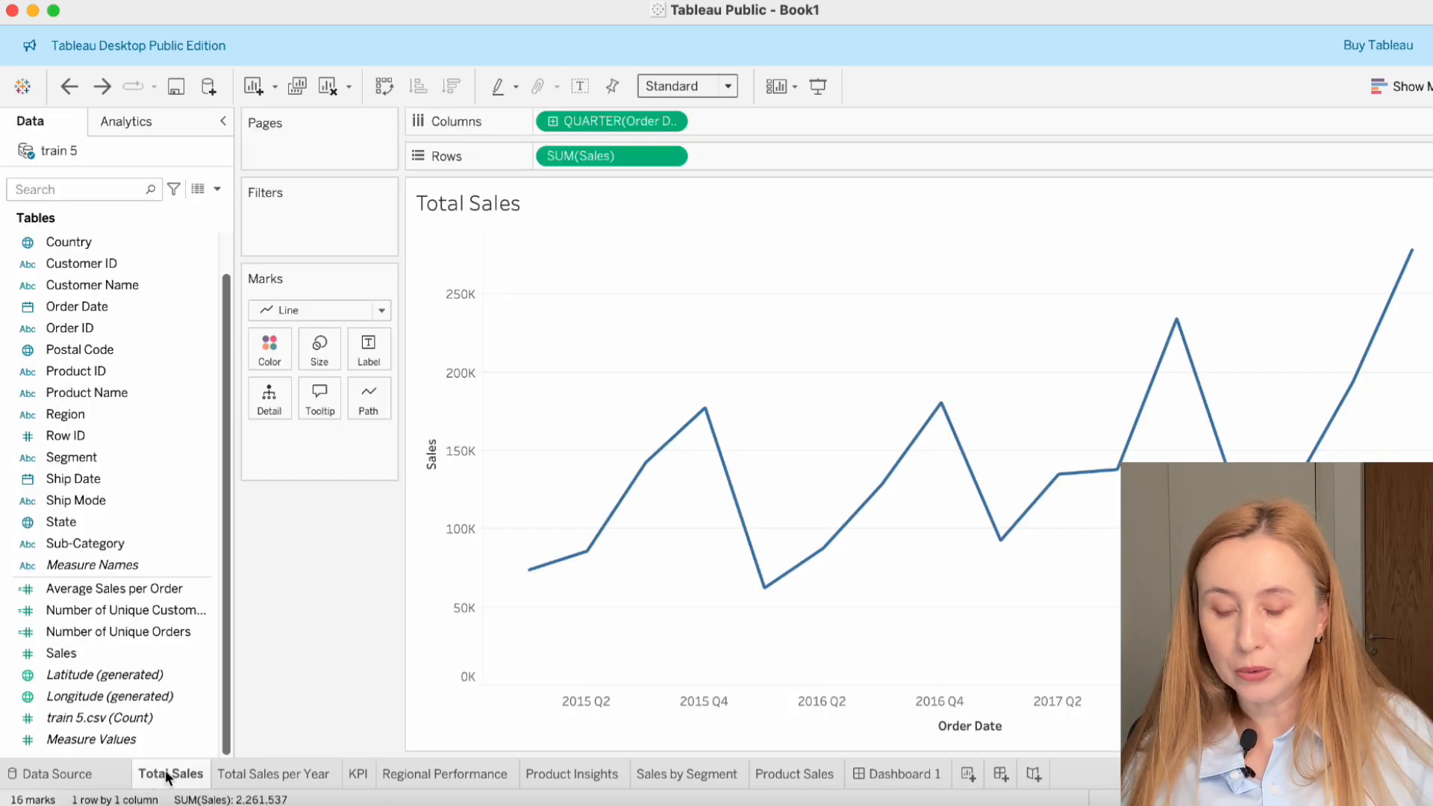
- Try hiding the header of the Order Date axis on the Total Sales chart, and undo it
{"action": "right_click", "coordinate": [1072, 728]}
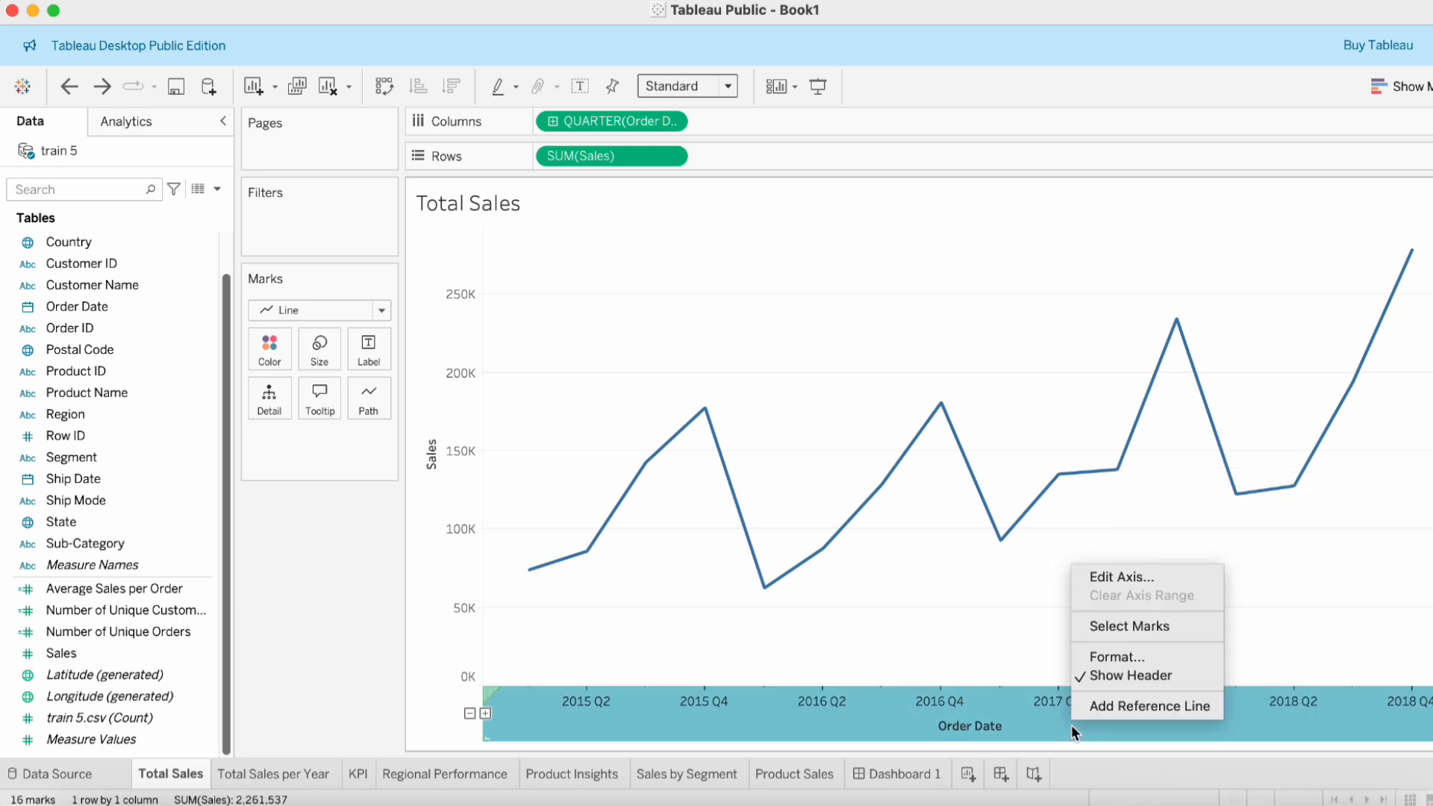
{"action": "left_click", "coordinate": [1154, 673]}
{"action": "key", "text": "super+z"}
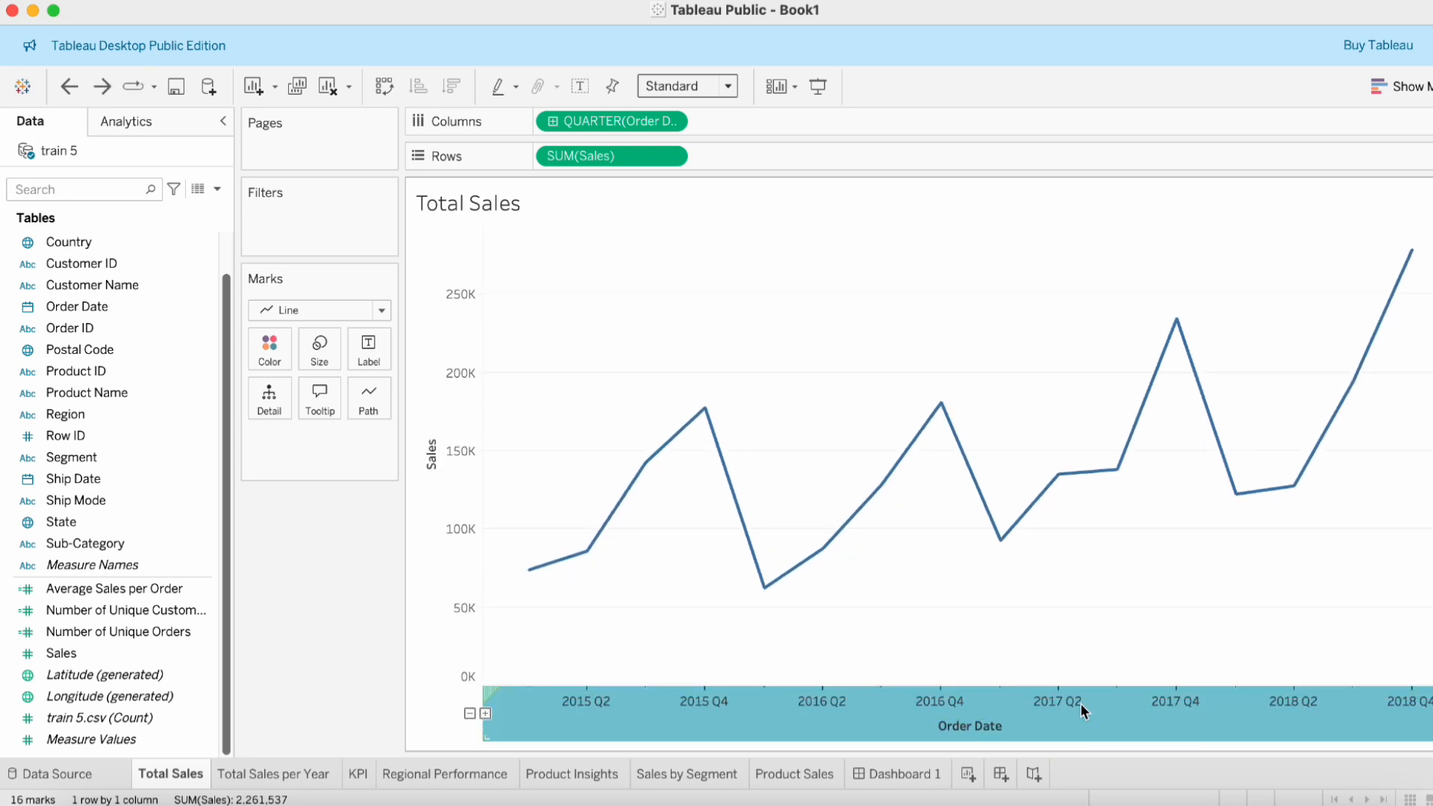
- Remove the "Order Date" axis title from the Total Sales chart while keeping the quarter labels, and return to Dashboard 1
{"action": "right_click", "coordinate": [1080, 703]}
{"action": "left_click", "coordinate": [1149, 556]}
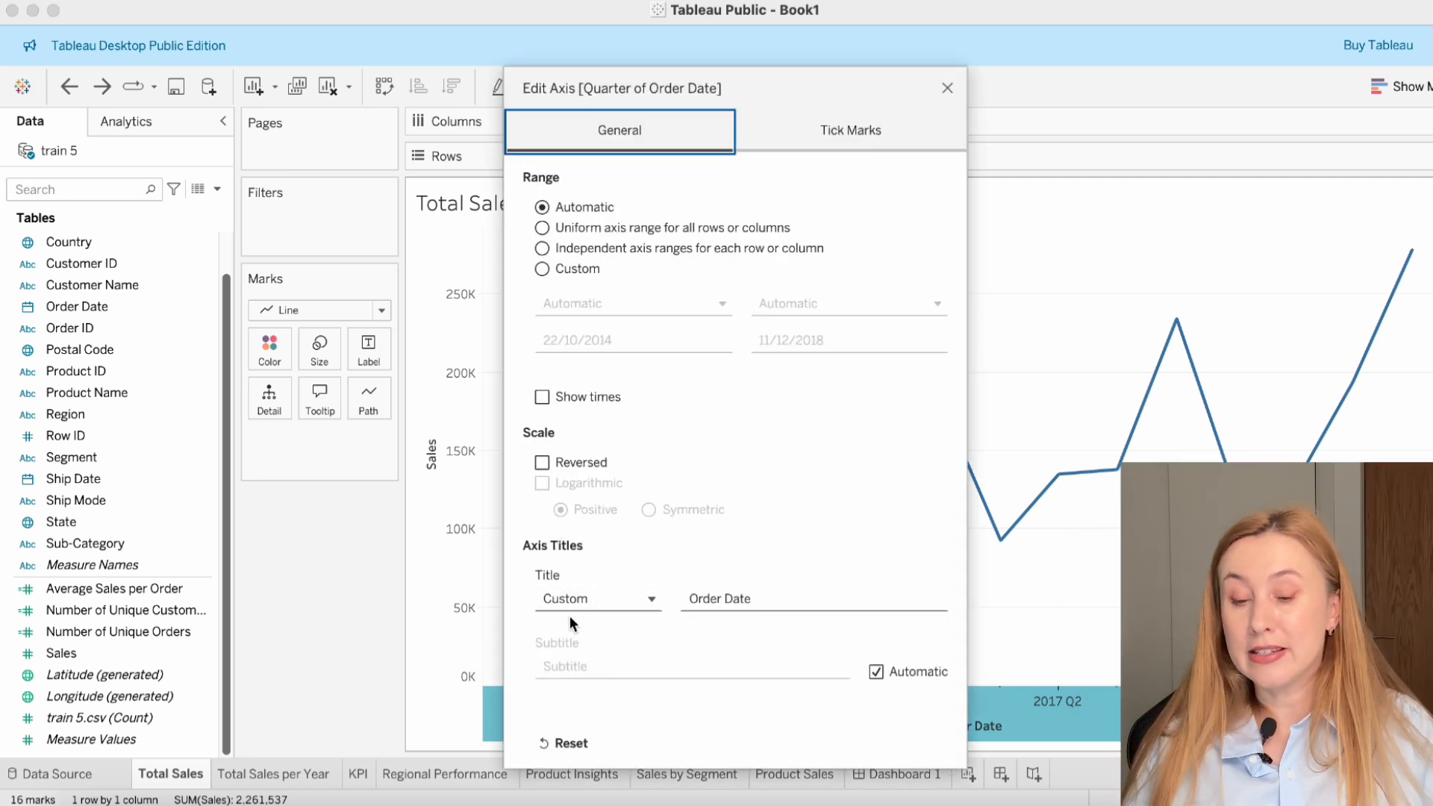
{"action": "left_click", "coordinate": [803, 598]}
{"action": "key", "text": "super+a"}
{"action": "key", "text": "BackSpace"}
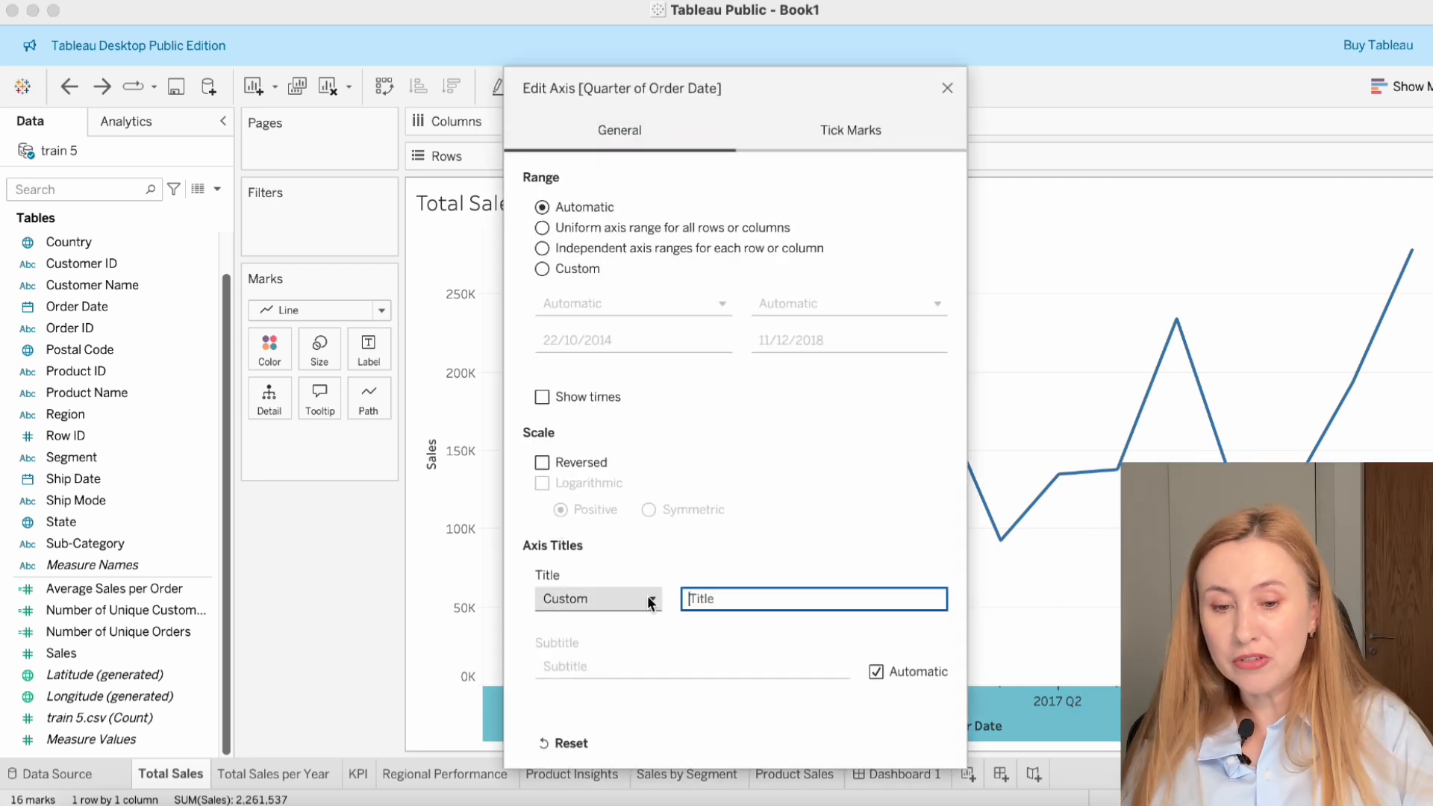
{"action": "left_click", "coordinate": [947, 87]}
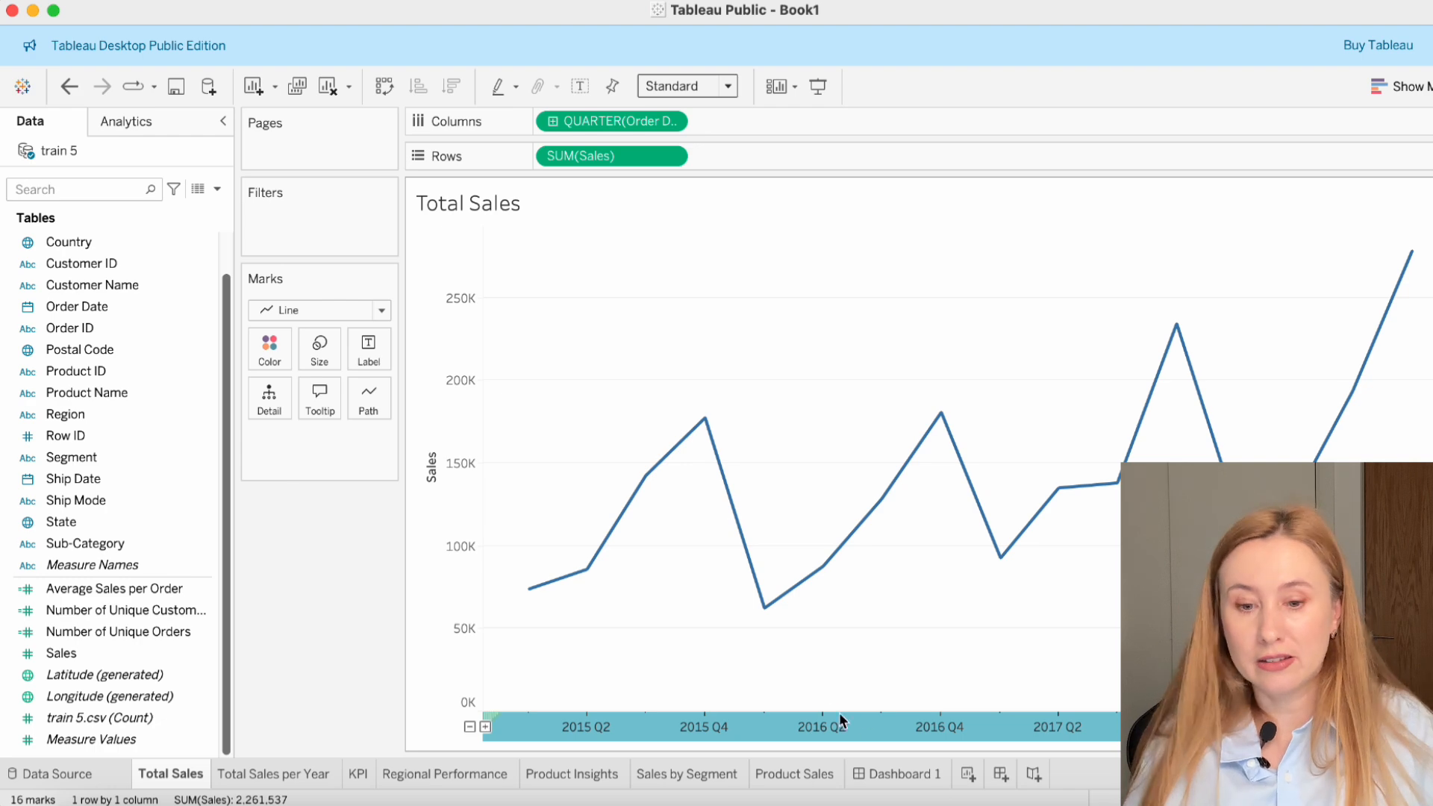
{"action": "left_click", "coordinate": [890, 773]}
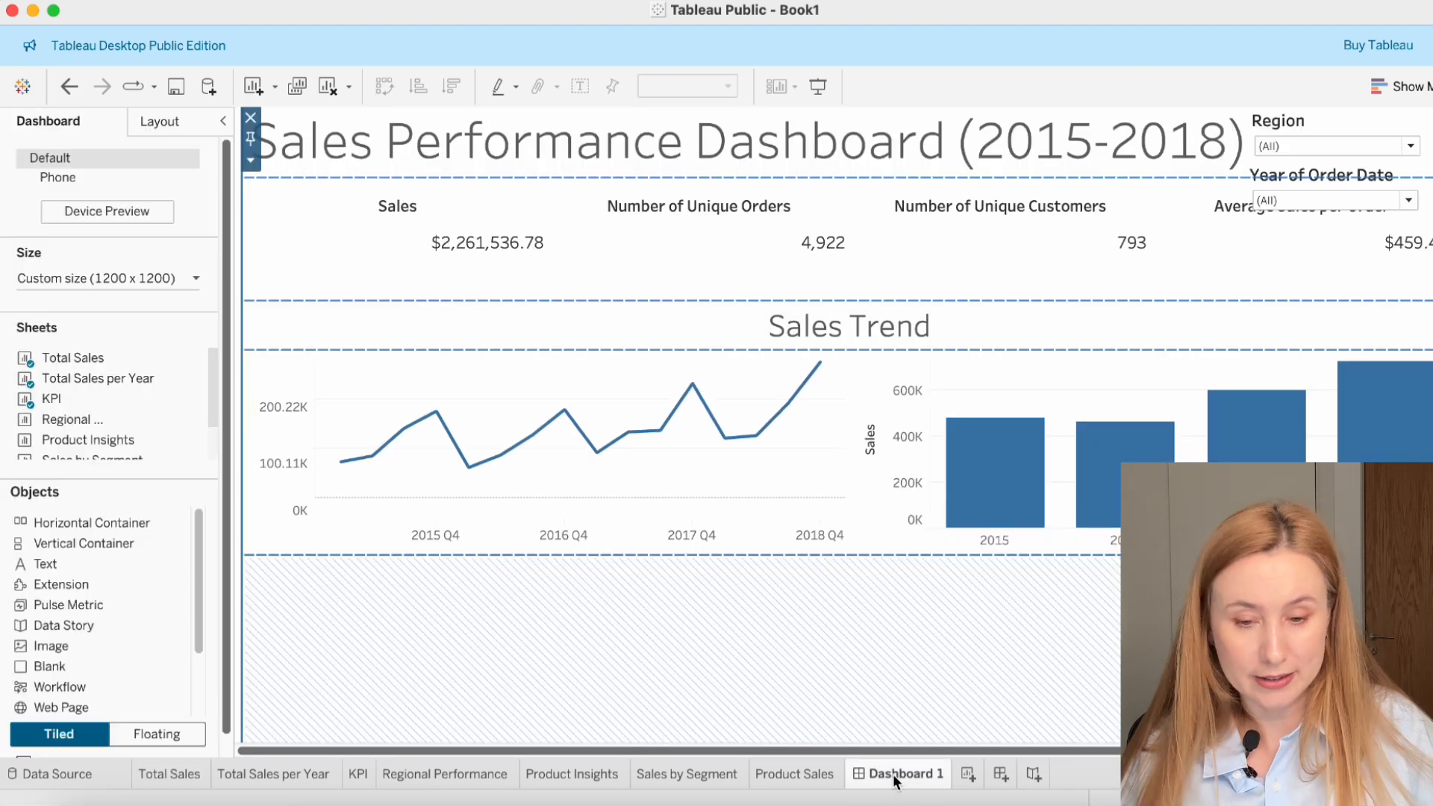
- Select the horizontal container holding the two sales trend charts through the item hierarchy and set its height to 300 pixels
{"action": "scroll", "coordinate": [840, 621], "scroll_direction": "down", "scroll_amount": 3}
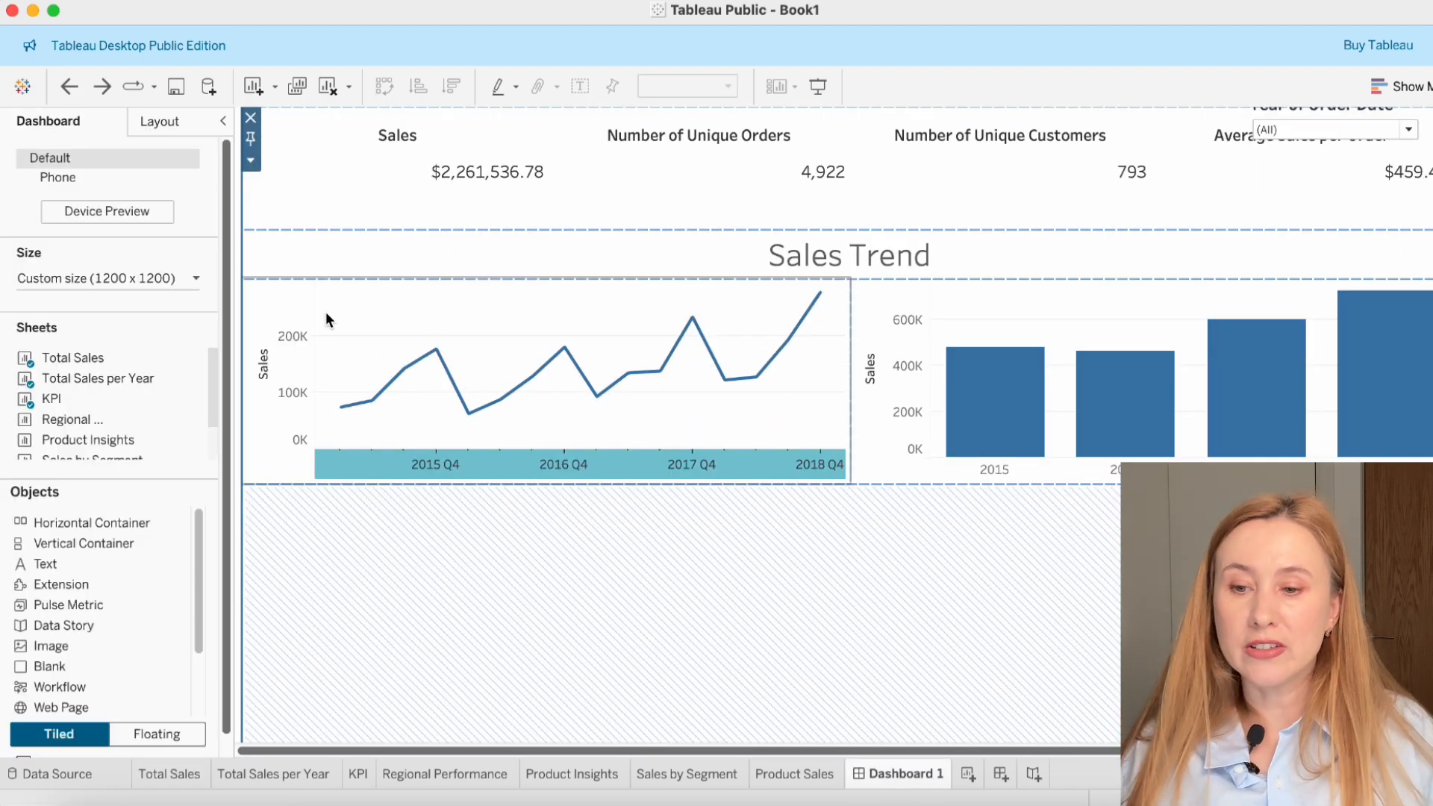
{"action": "left_click", "coordinate": [189, 124]}
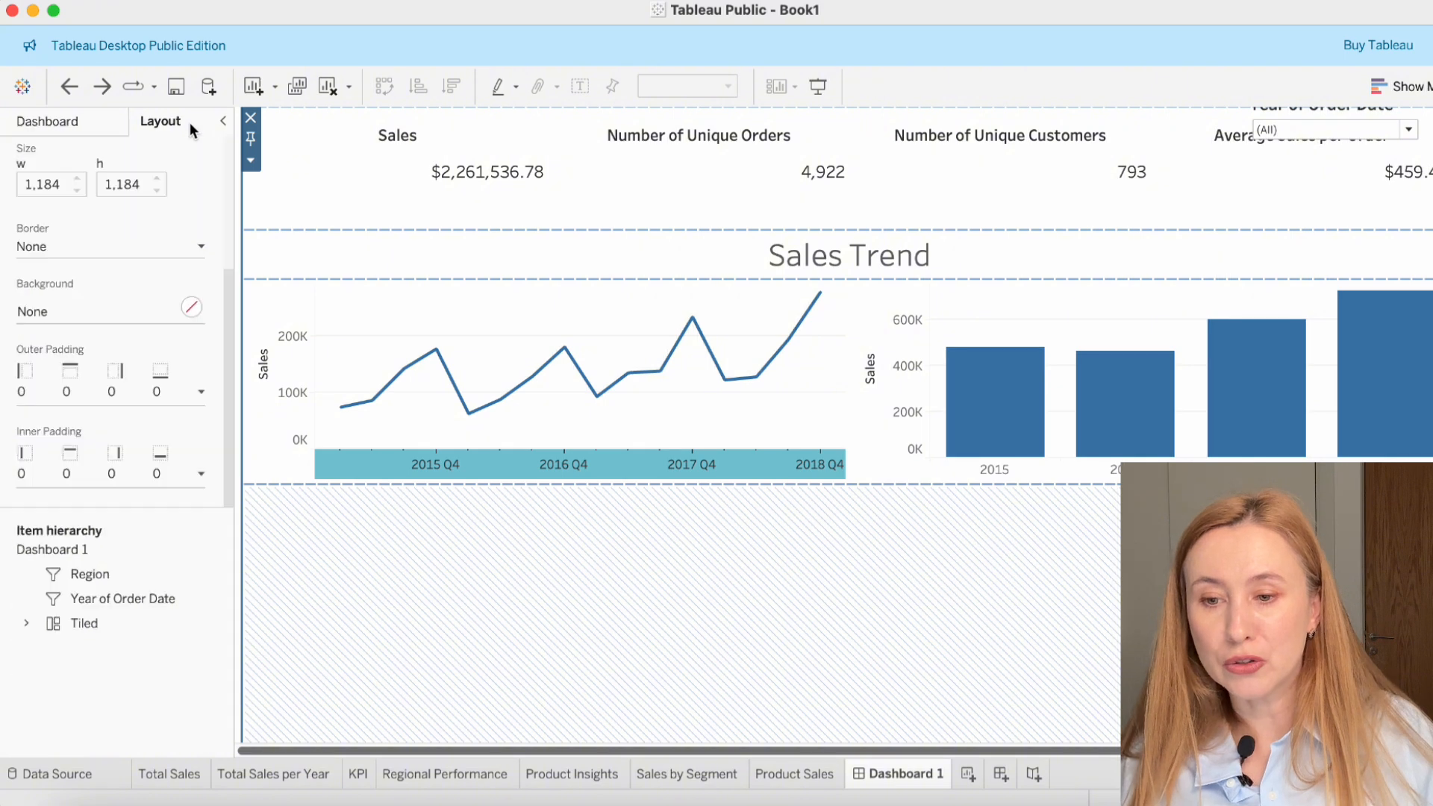
{"action": "left_click", "coordinate": [26, 623]}
{"action": "left_click", "coordinate": [47, 647]}
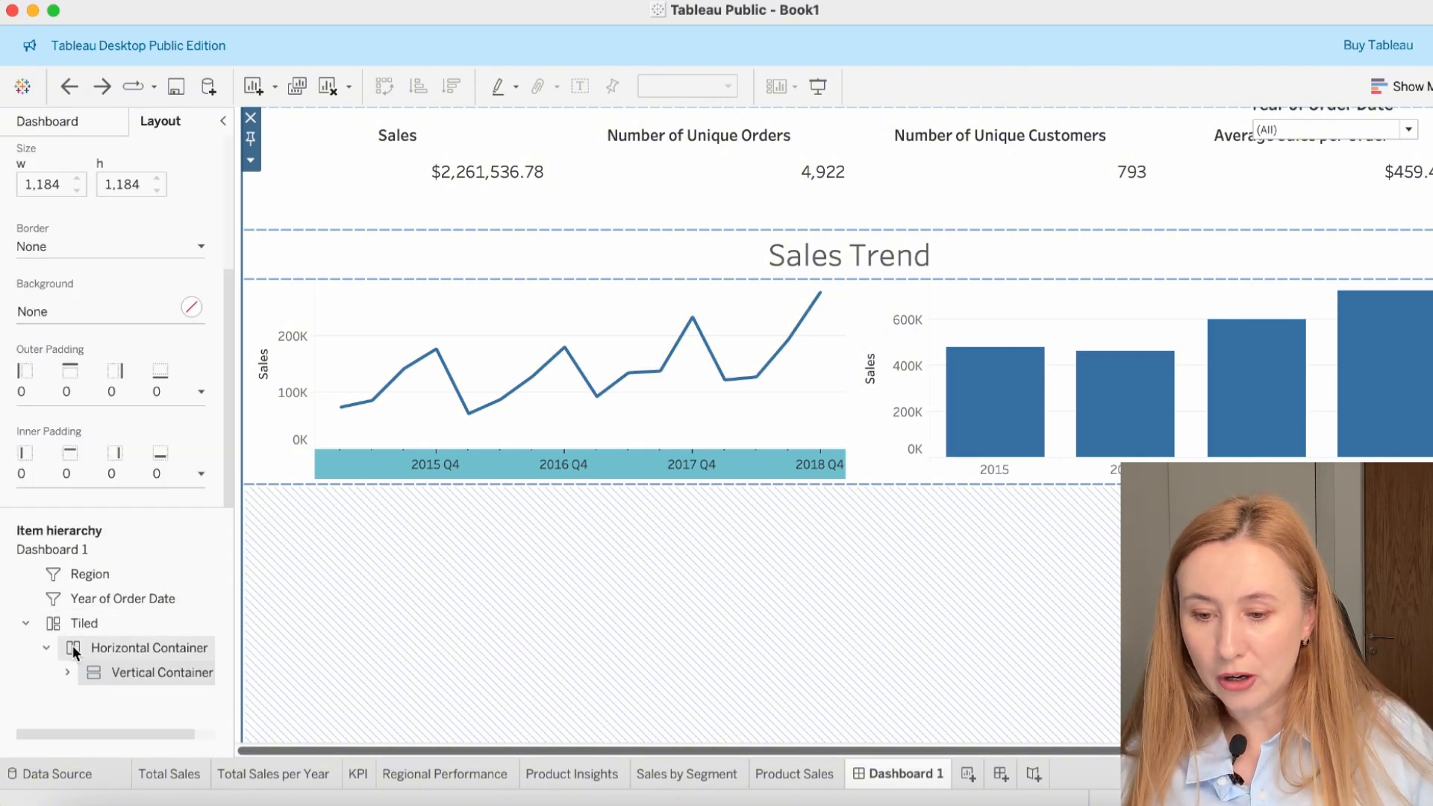
{"action": "scroll", "coordinate": [137, 591], "scroll_direction": "down", "scroll_amount": 2}
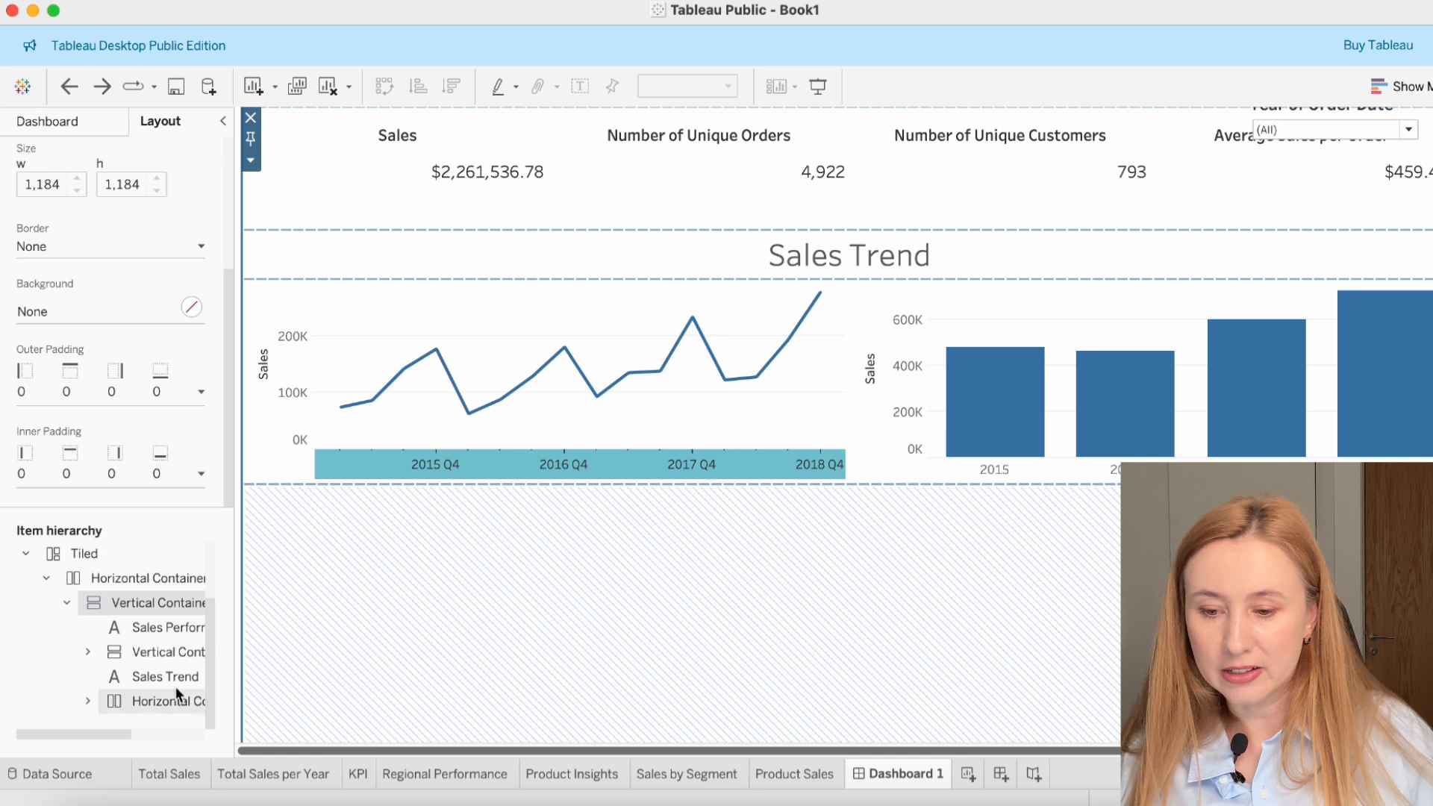
{"action": "left_click_drag", "start_coordinate": [236, 226], "coordinate": [307, 246]}
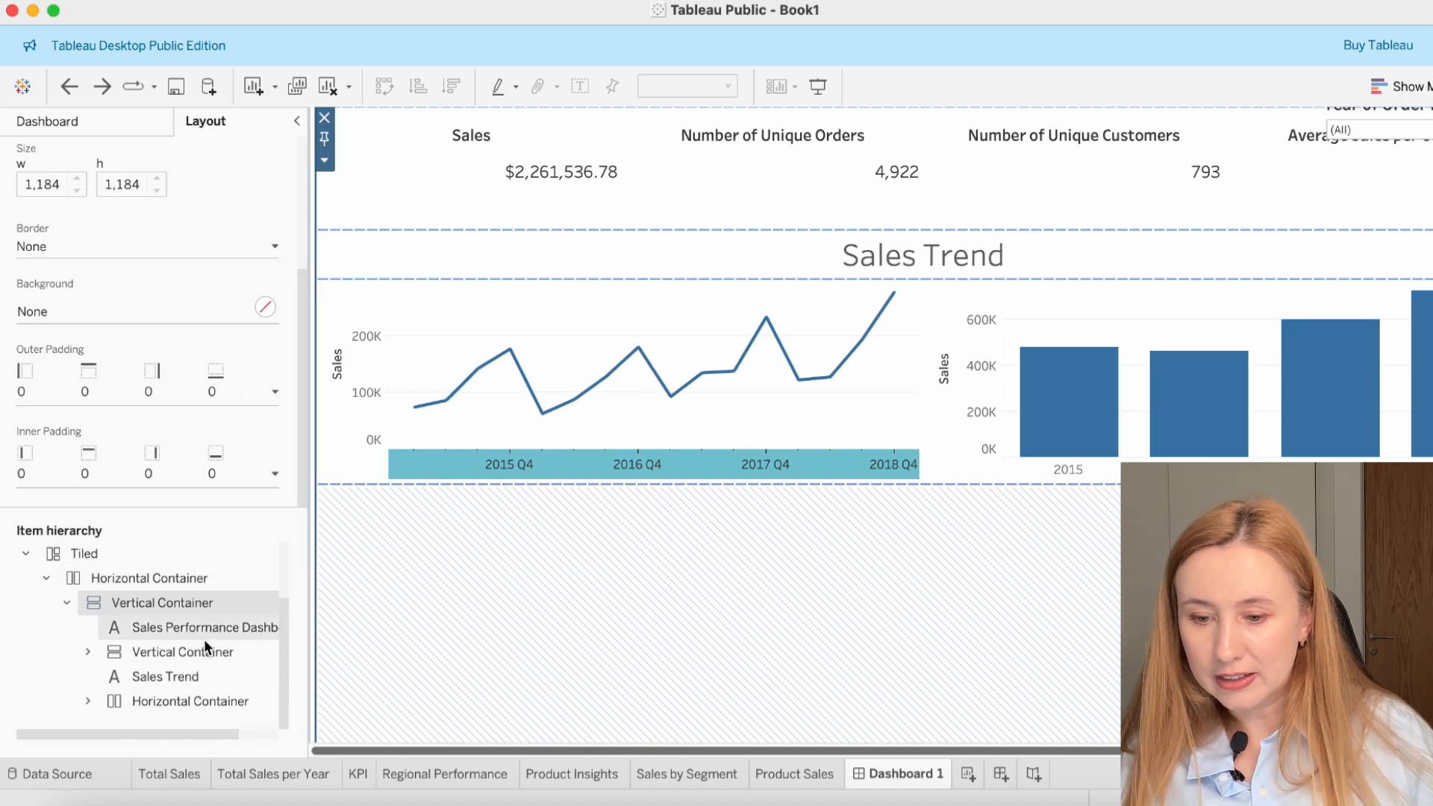
{"action": "scroll", "coordinate": [195, 633], "scroll_direction": "down", "scroll_amount": 2}
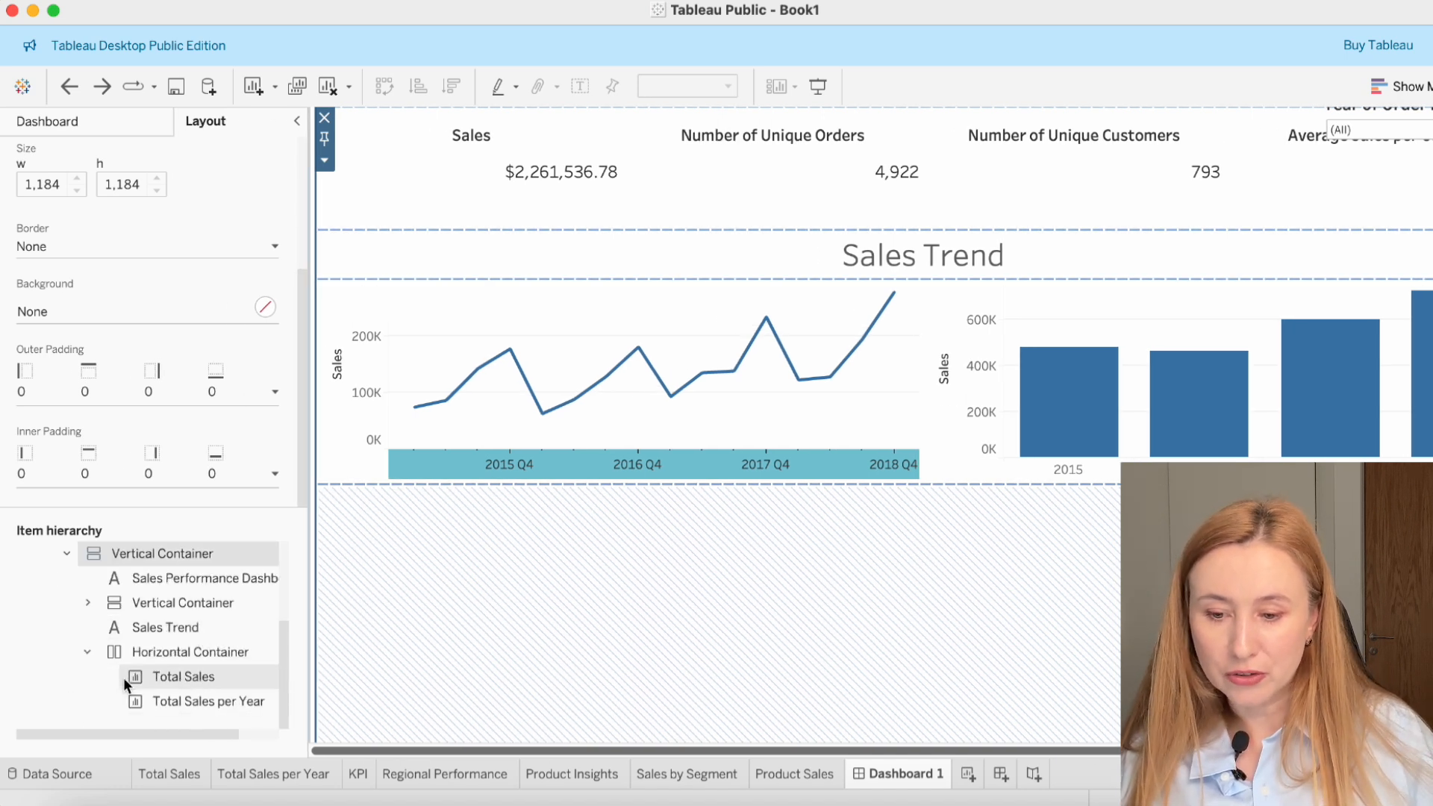
{"action": "left_click", "coordinate": [196, 657]}
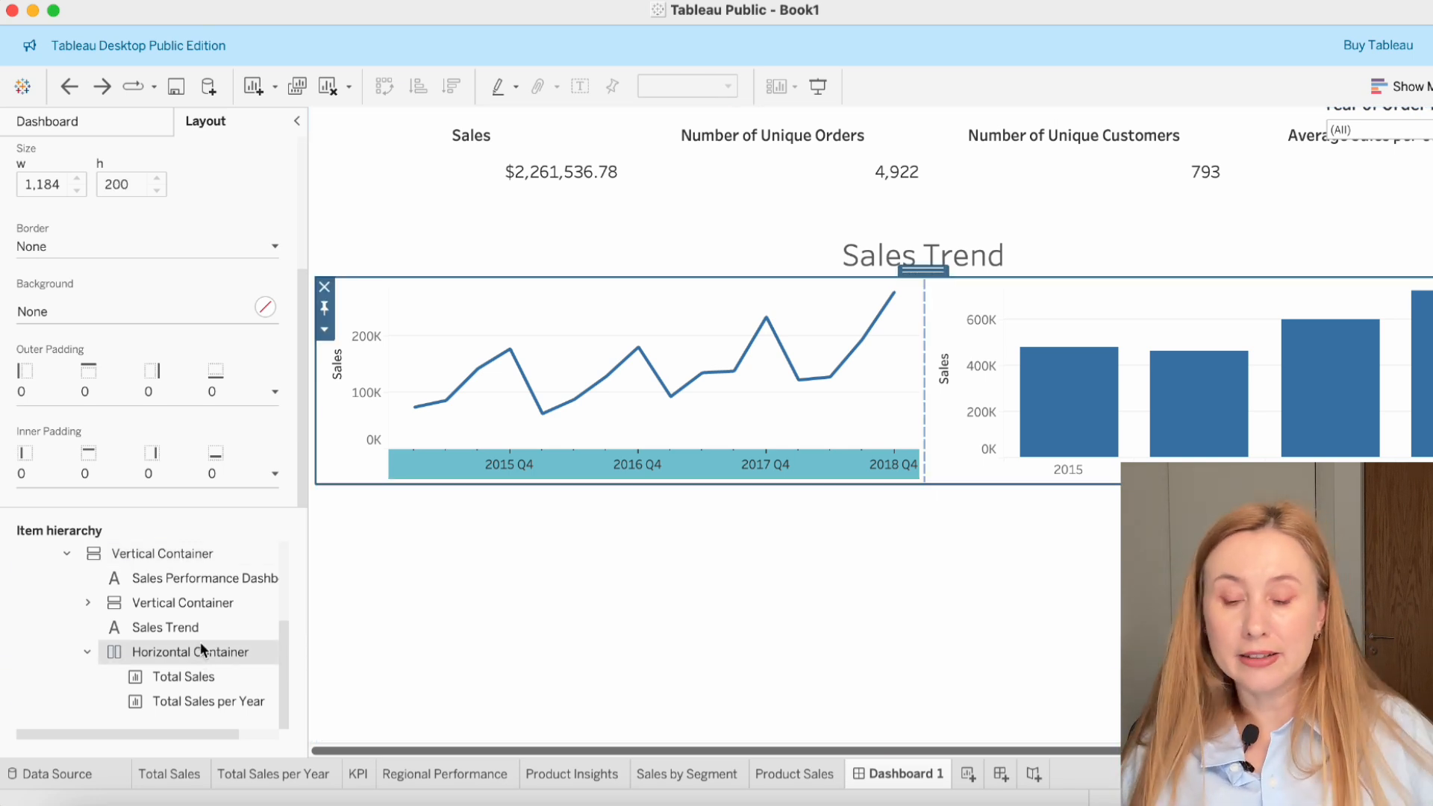
{"action": "left_click", "coordinate": [329, 329]}
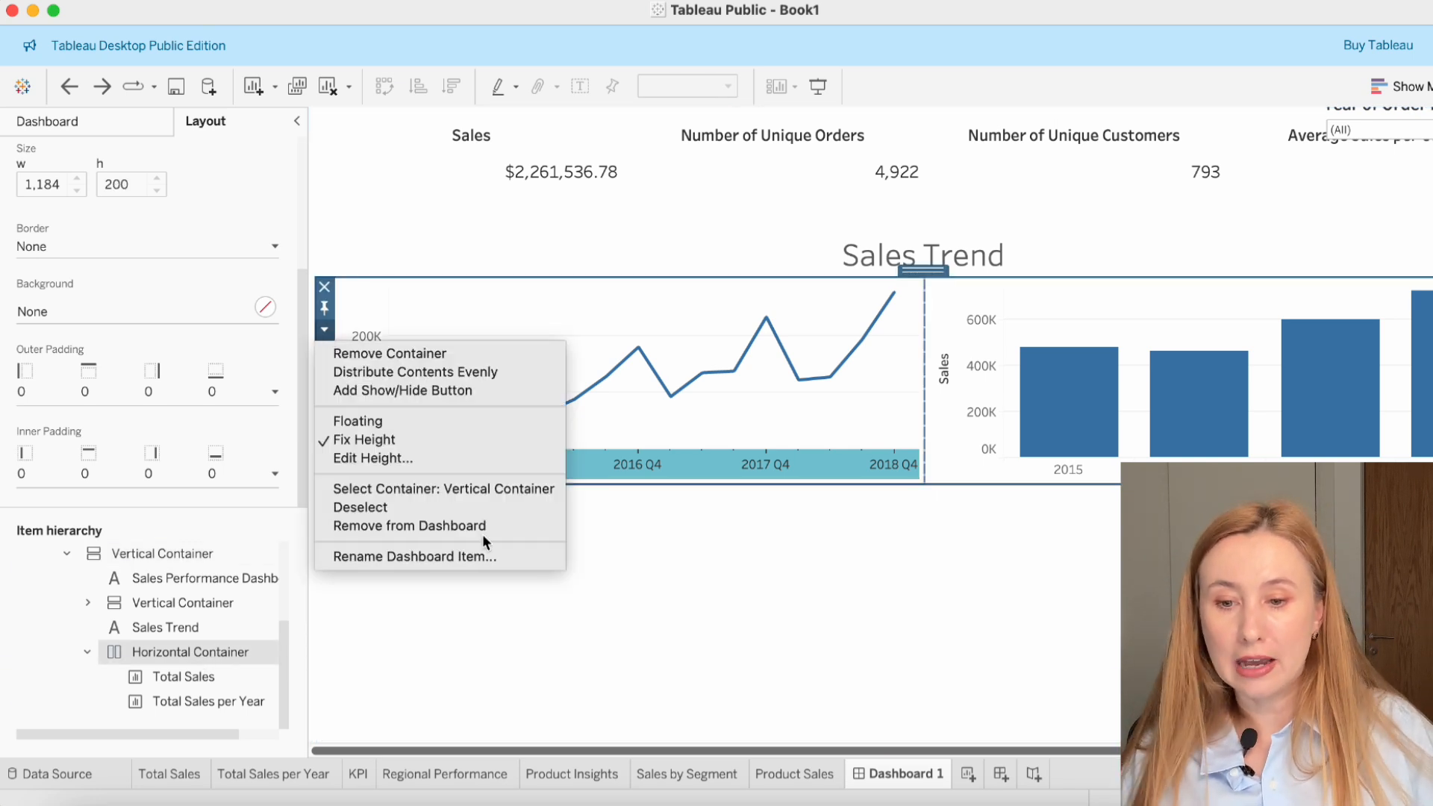
{"action": "left_click", "coordinate": [409, 459]}
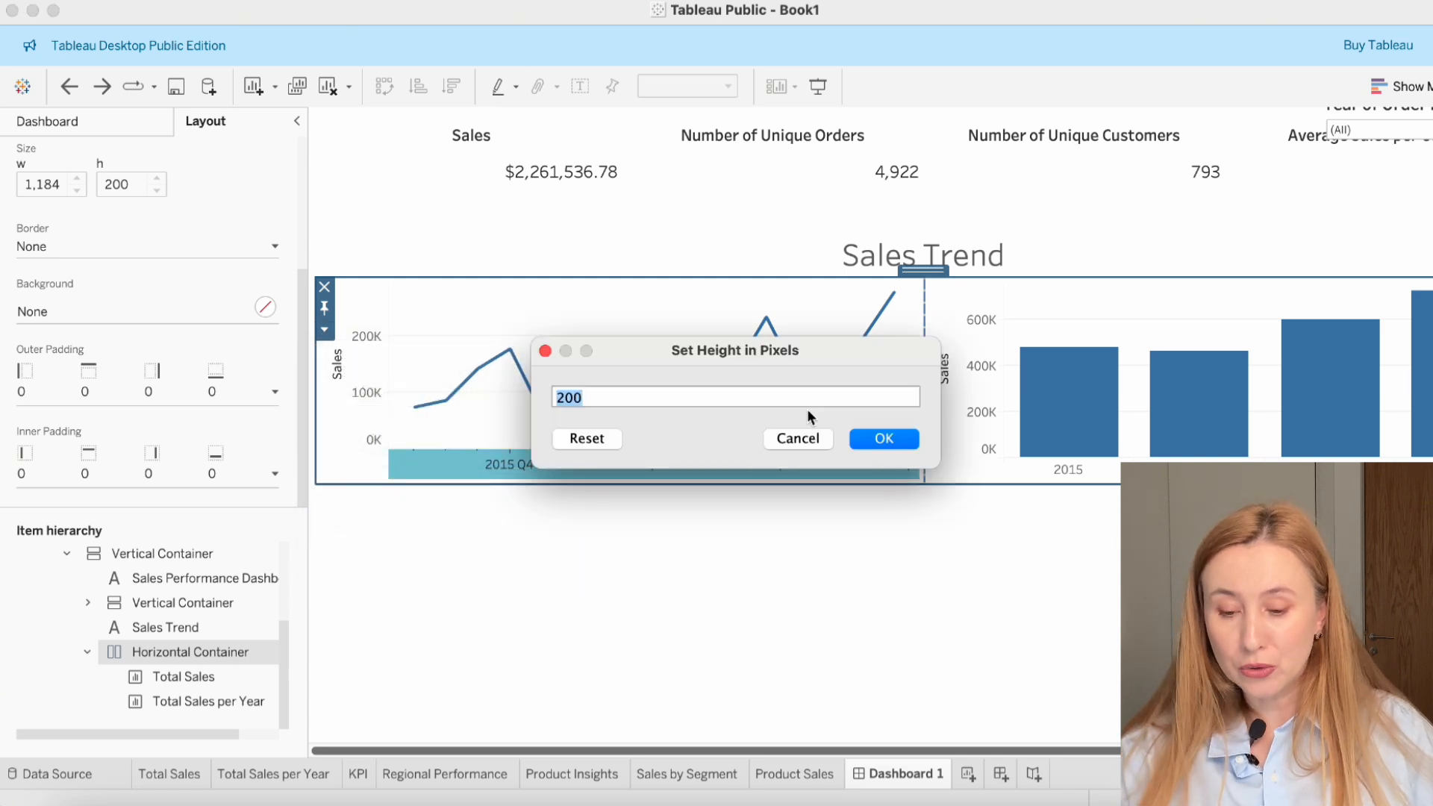
{"action": "type", "text": "300"}
{"action": "left_click", "coordinate": [902, 440]}
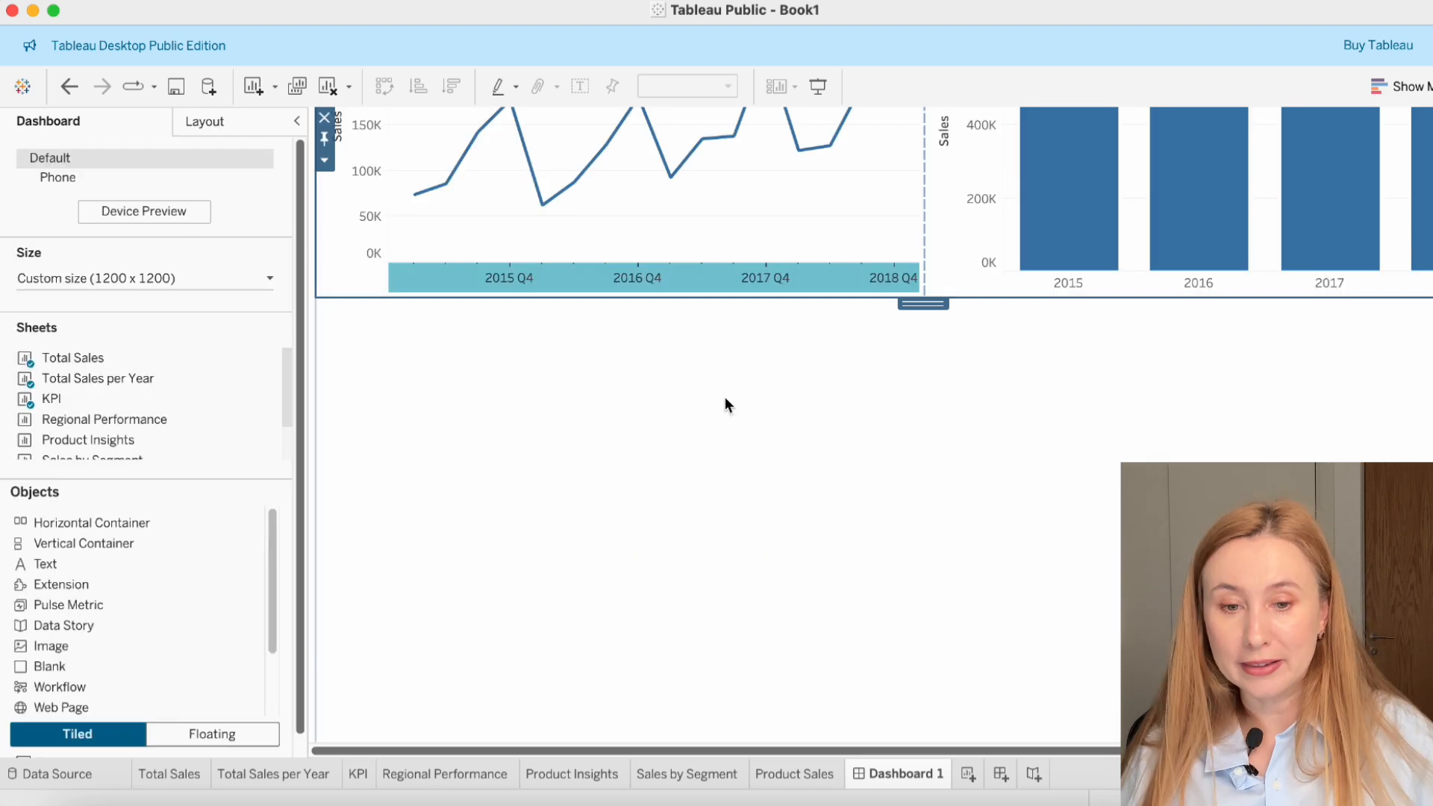
{"action": "scroll", "coordinate": [723, 396], "scroll_direction": "up", "scroll_amount": 2}
{"action": "left_click", "coordinate": [784, 553]}
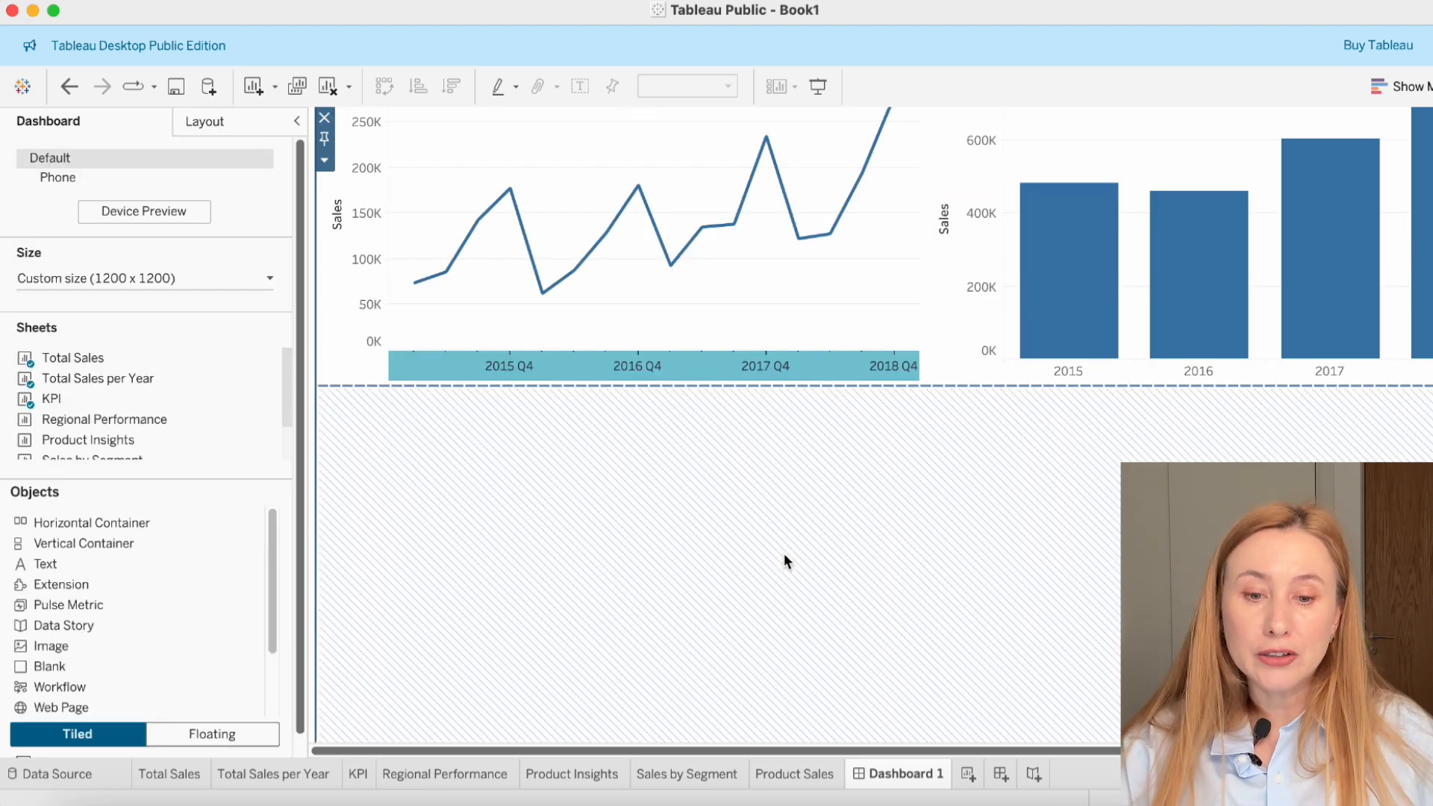
{"action": "scroll", "coordinate": [784, 553], "scroll_direction": "up", "scroll_amount": 4}
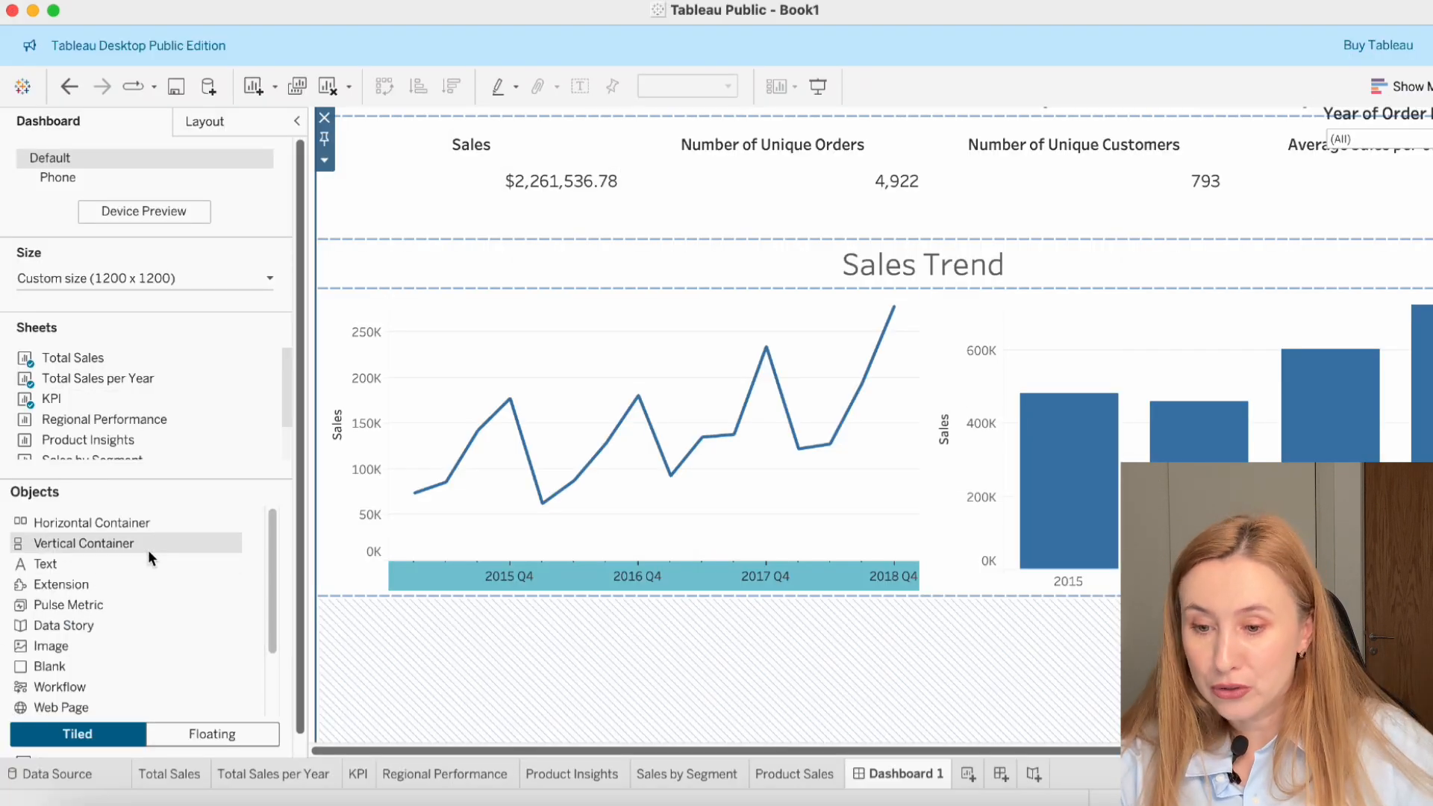
{"action": "scroll", "coordinate": [153, 515], "scroll_direction": "down", "scroll_amount": 3}
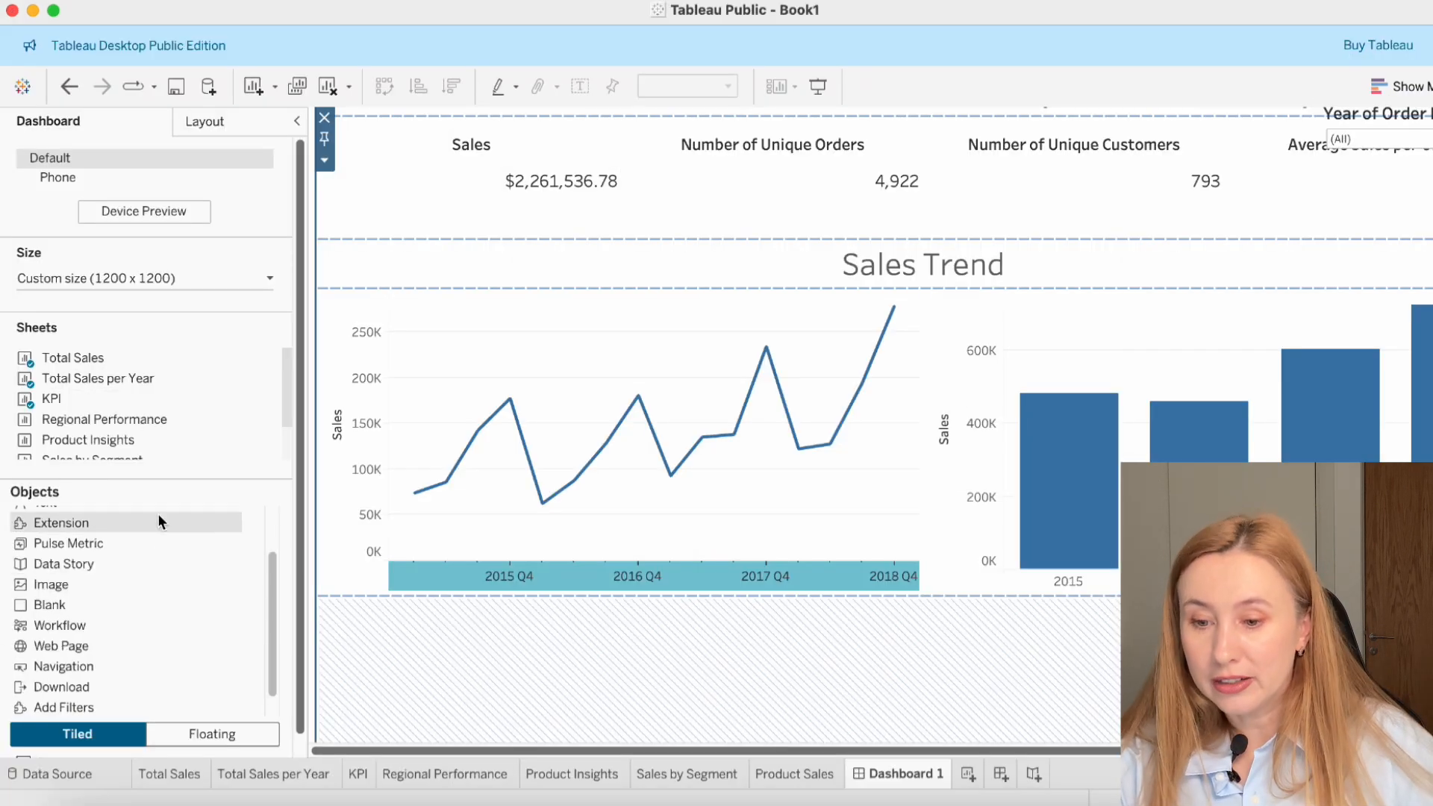
- Add a horizontal container below the two sales trend charts and set its height to 300 pixels
{"action": "scroll", "coordinate": [122, 531], "scroll_direction": "up", "scroll_amount": 3}
{"action": "left_click_drag", "start_coordinate": [120, 525], "coordinate": [702, 673]}
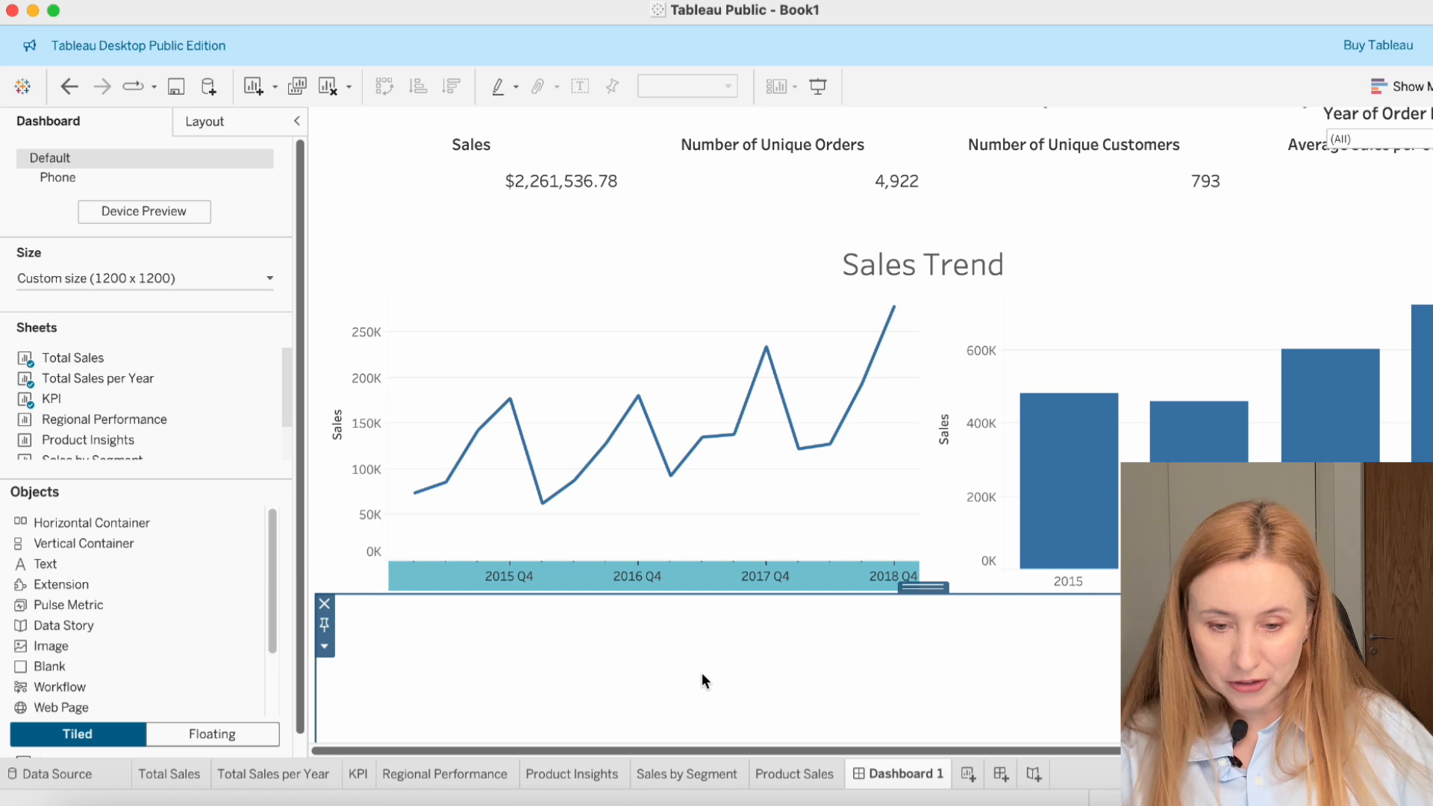
{"action": "left_click", "coordinate": [324, 646]}
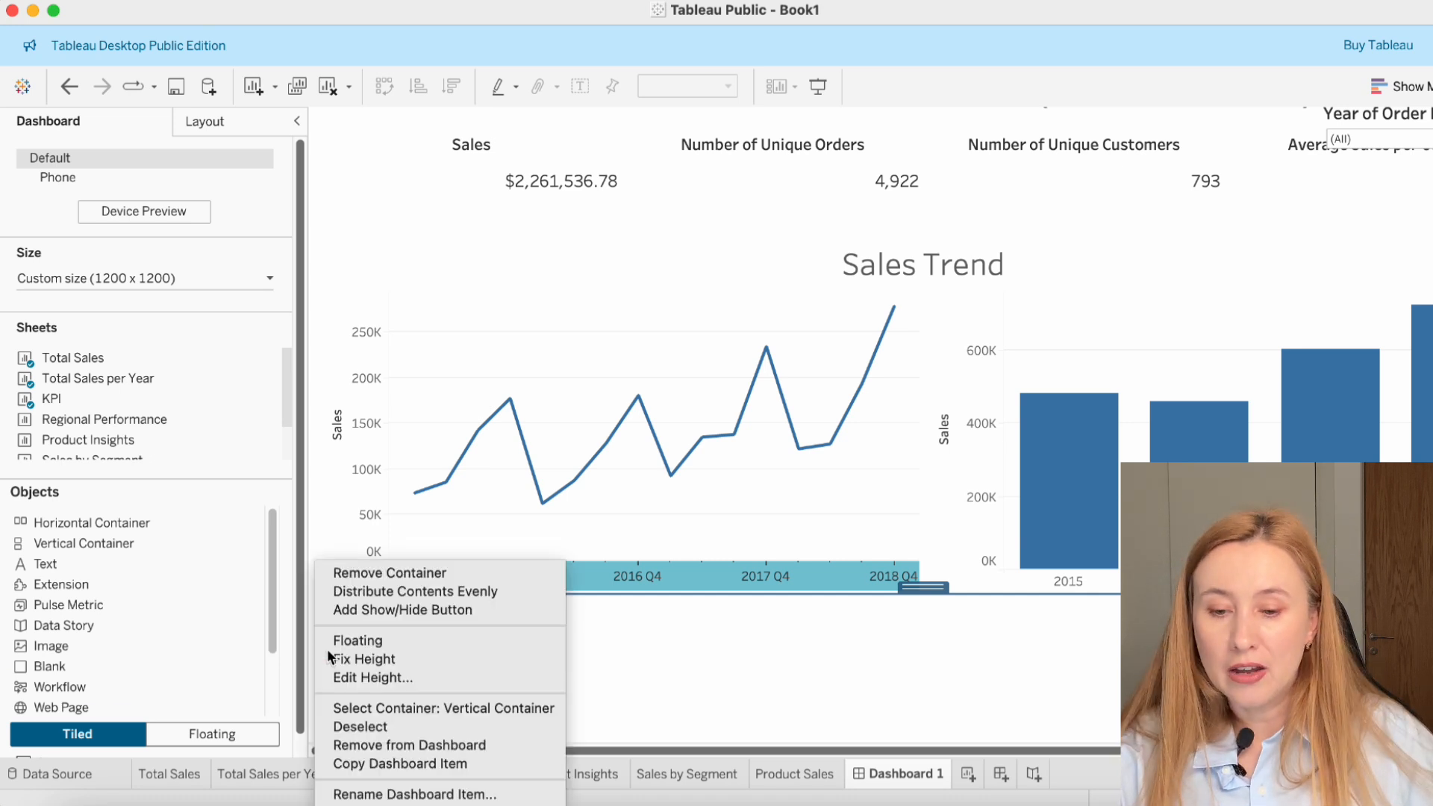
{"action": "left_click", "coordinate": [396, 677]}
{"action": "type", "text": "300"}
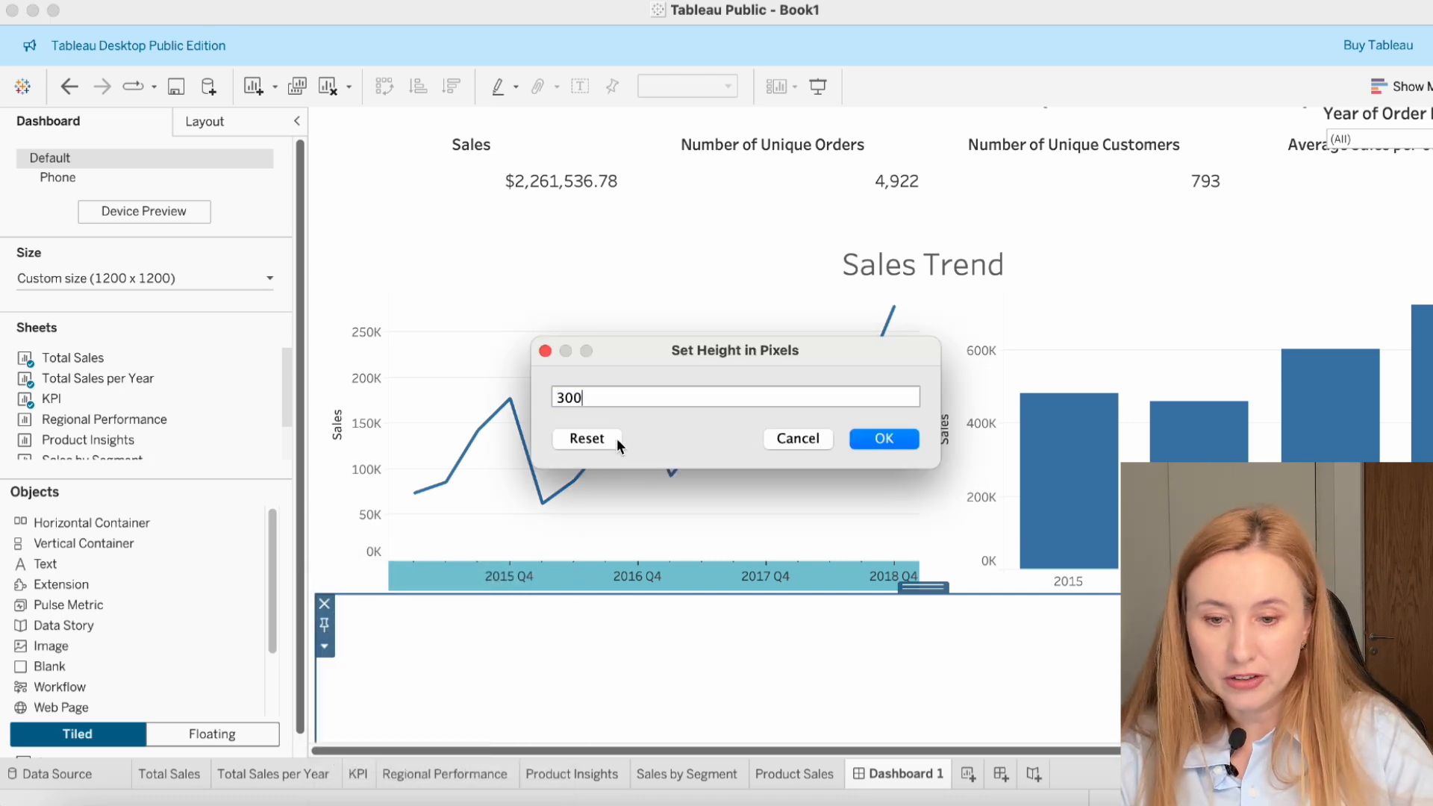
{"action": "key", "text": "Return"}
- Place the Regional Performance and Product Insights sheets side by side in the new container, widening Regional Performance and hiding both sheet titles
{"action": "left_click_drag", "start_coordinate": [88, 419], "coordinate": [454, 294]}
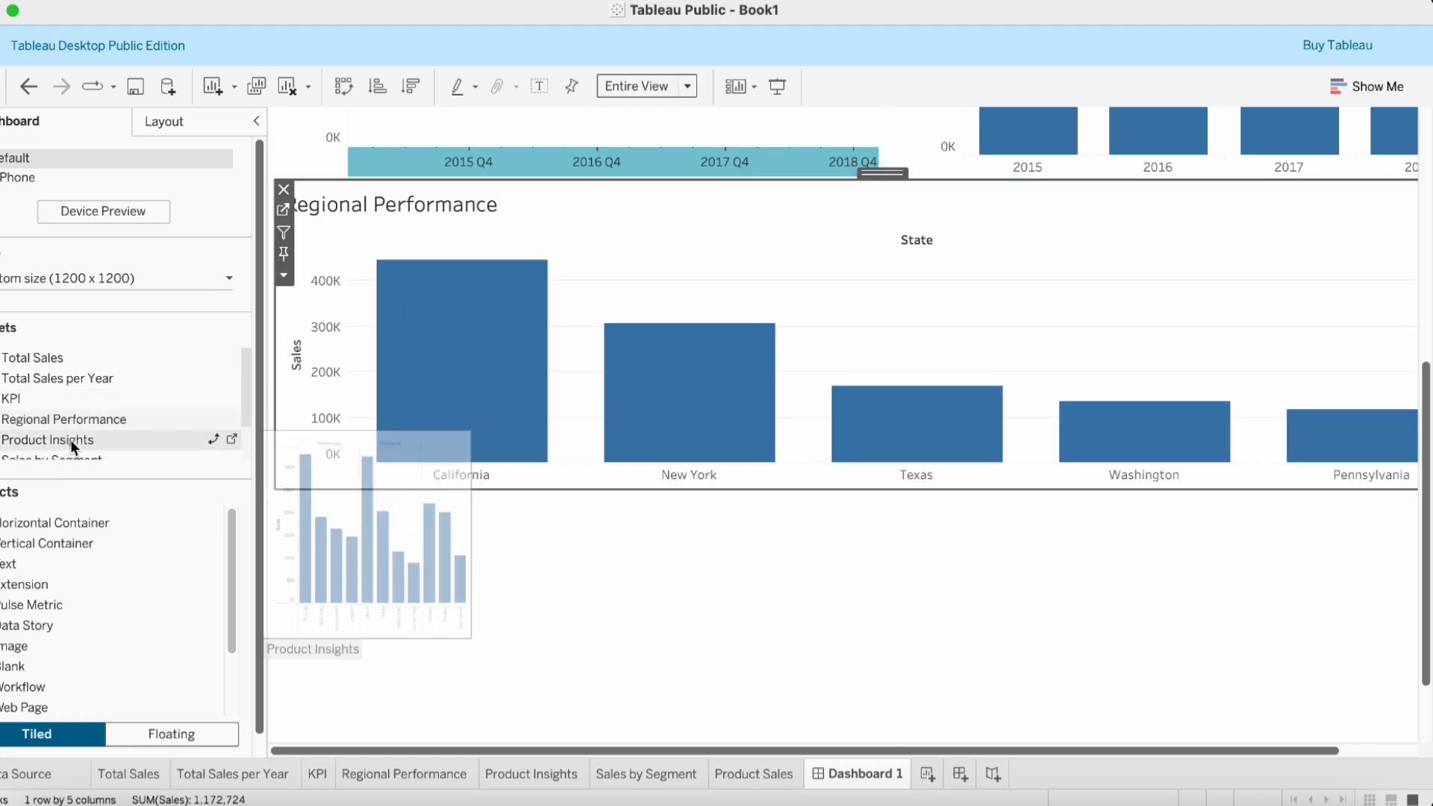
{"action": "left_click_drag", "start_coordinate": [70, 440], "coordinate": [77, 443]}
{"action": "left_click_drag", "start_coordinate": [1412, 362], "coordinate": [1413, 362]}
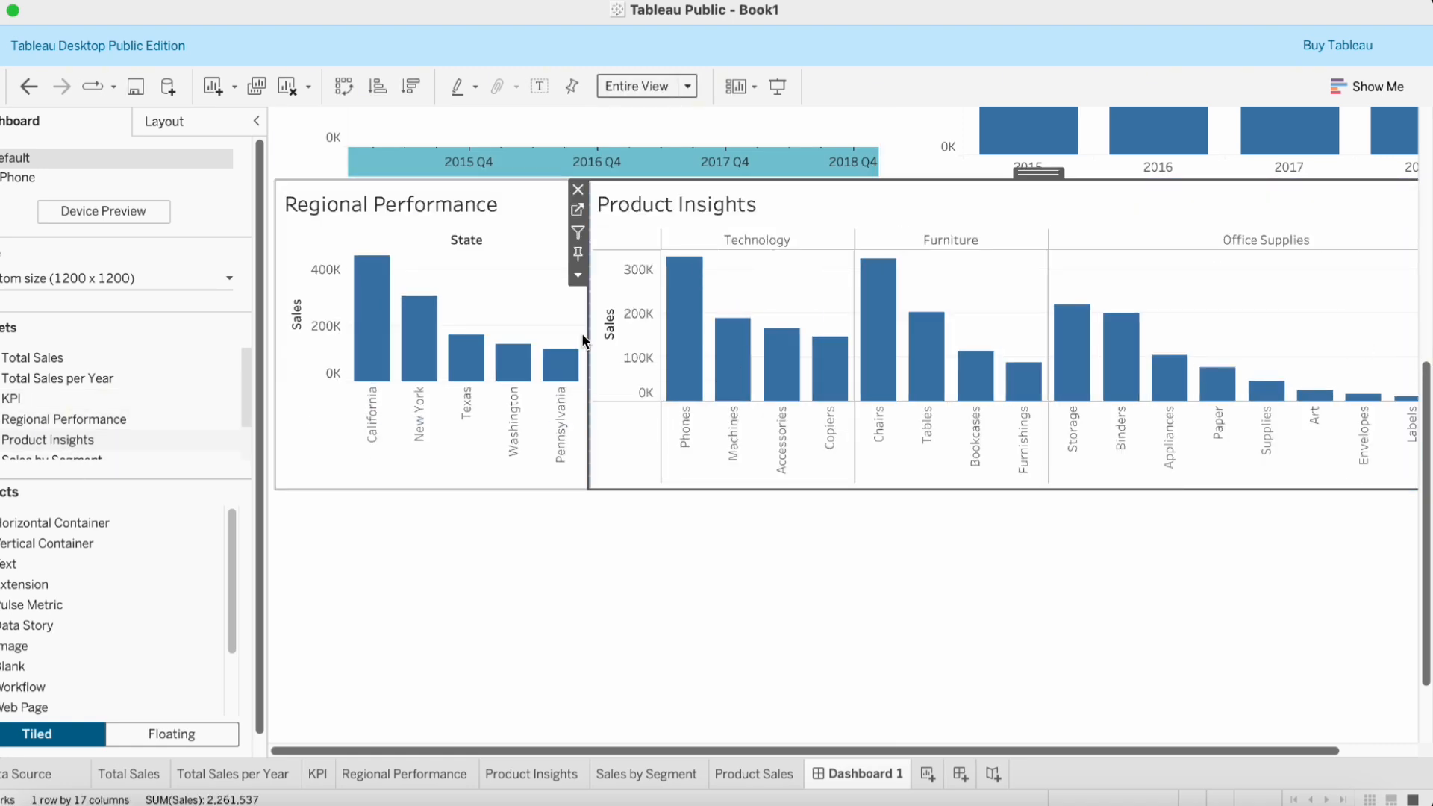
{"action": "left_click_drag", "start_coordinate": [586, 330], "coordinate": [930, 341]}
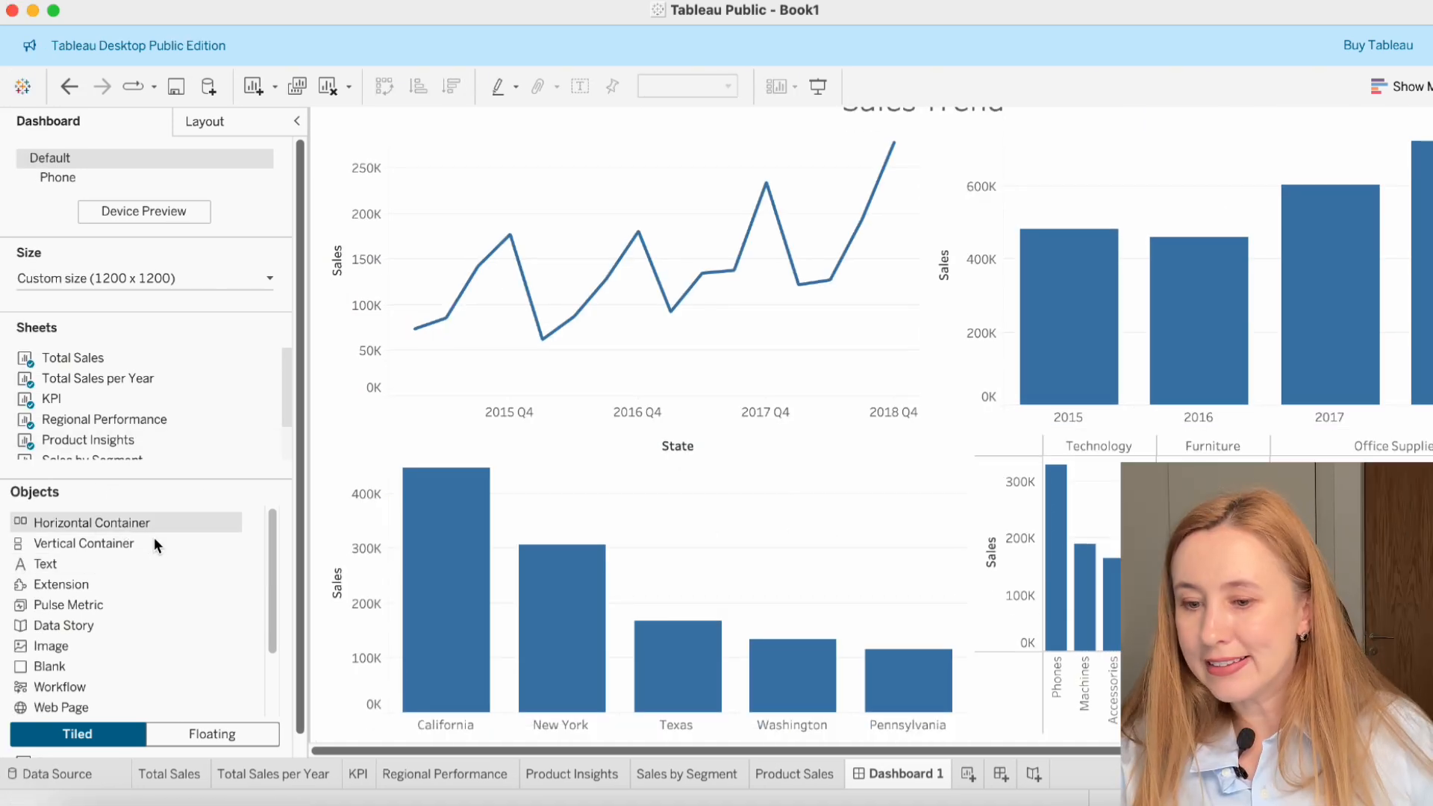
- Add a horizontal container between the sales trend charts and the regional and product charts, and set its height to 50 pixels
{"action": "left_click_drag", "start_coordinate": [136, 529], "coordinate": [373, 427]}
{"action": "left_click", "coordinate": [324, 482]}
{"action": "left_click", "coordinate": [541, 611]}
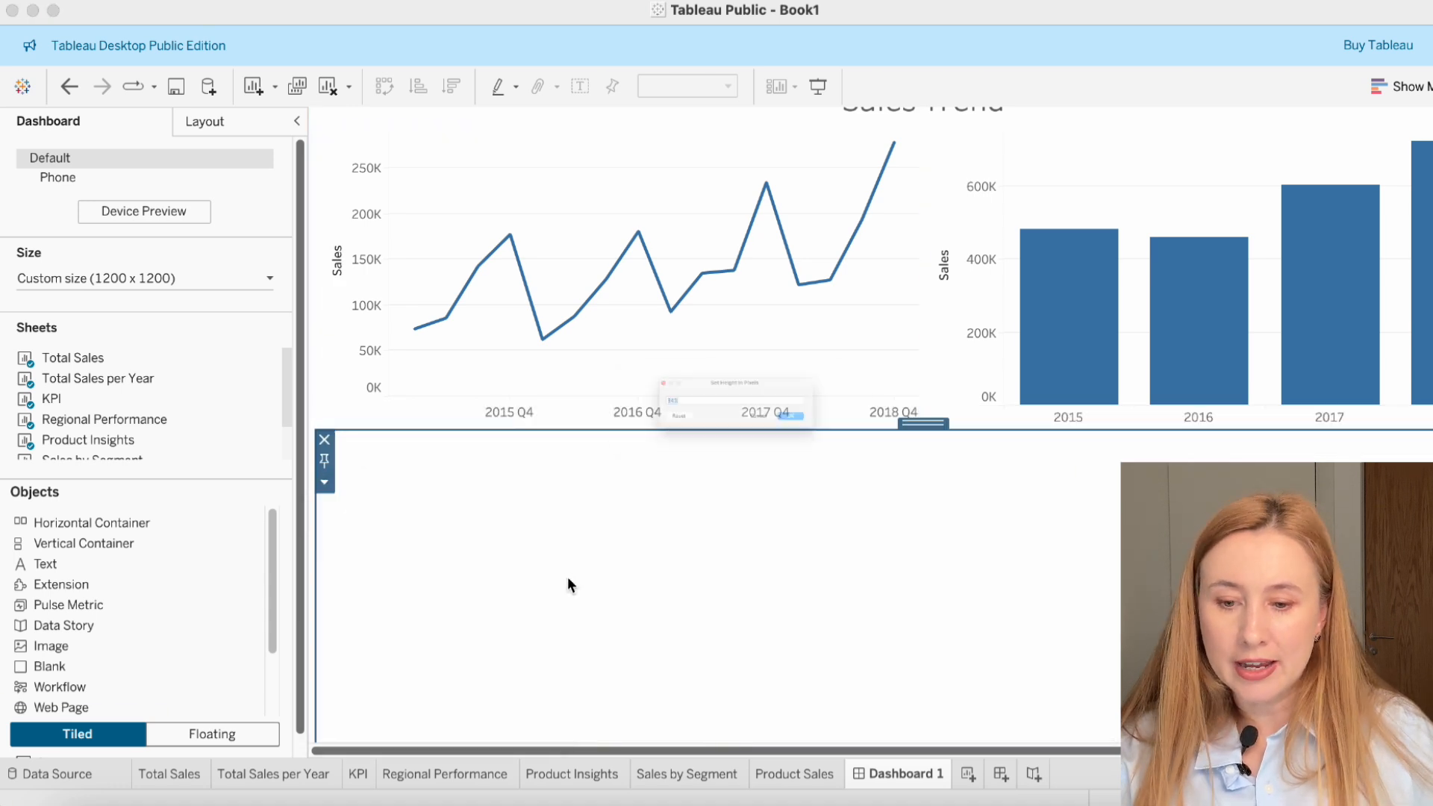
{"action": "type", "text": "50"}
{"action": "key", "text": "Return"}
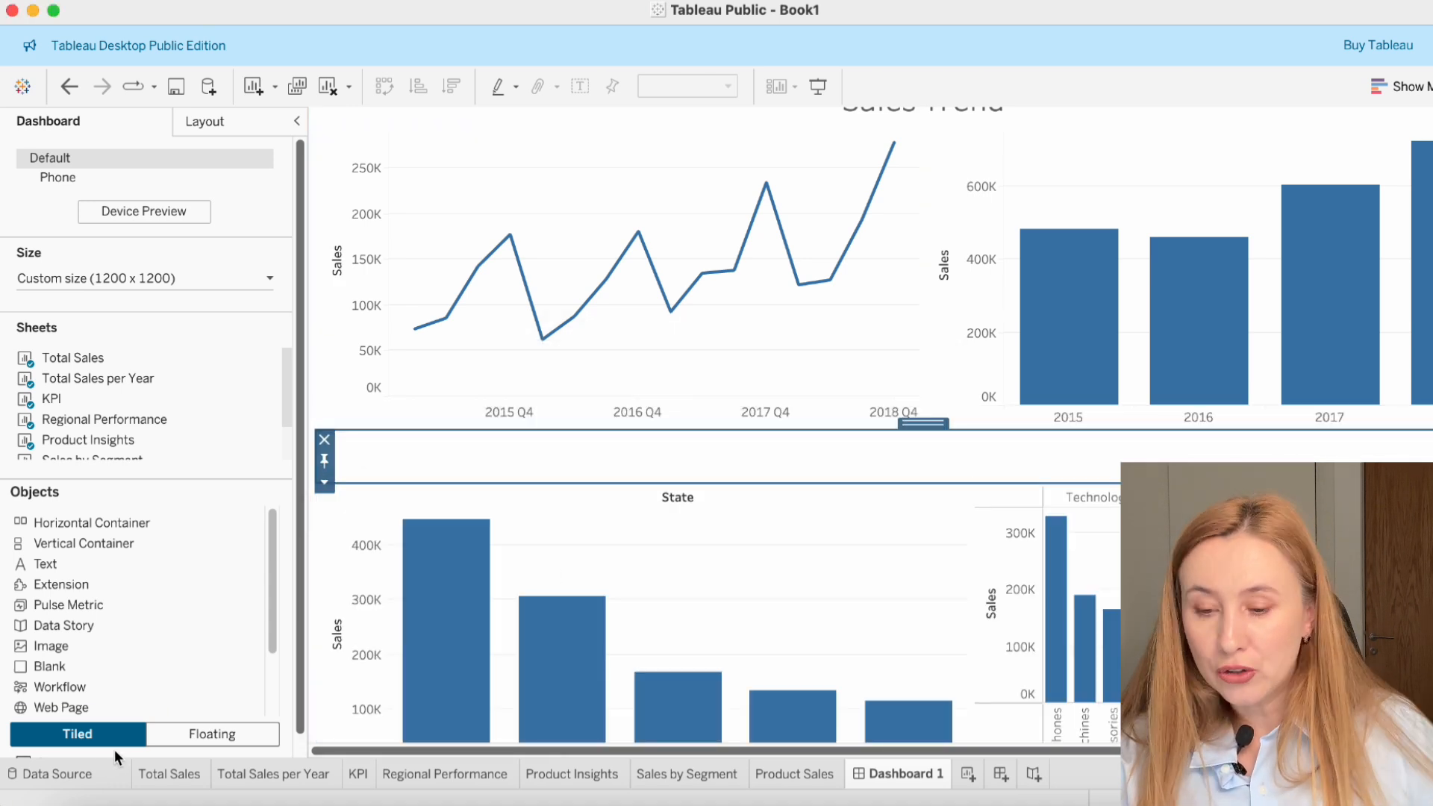
- Add a "Regional Performance" text heading at font size 14 in the 50-pixel container
{"action": "left_click_drag", "start_coordinate": [129, 569], "coordinate": [430, 454]}
{"action": "left_click", "coordinate": [633, 359]}
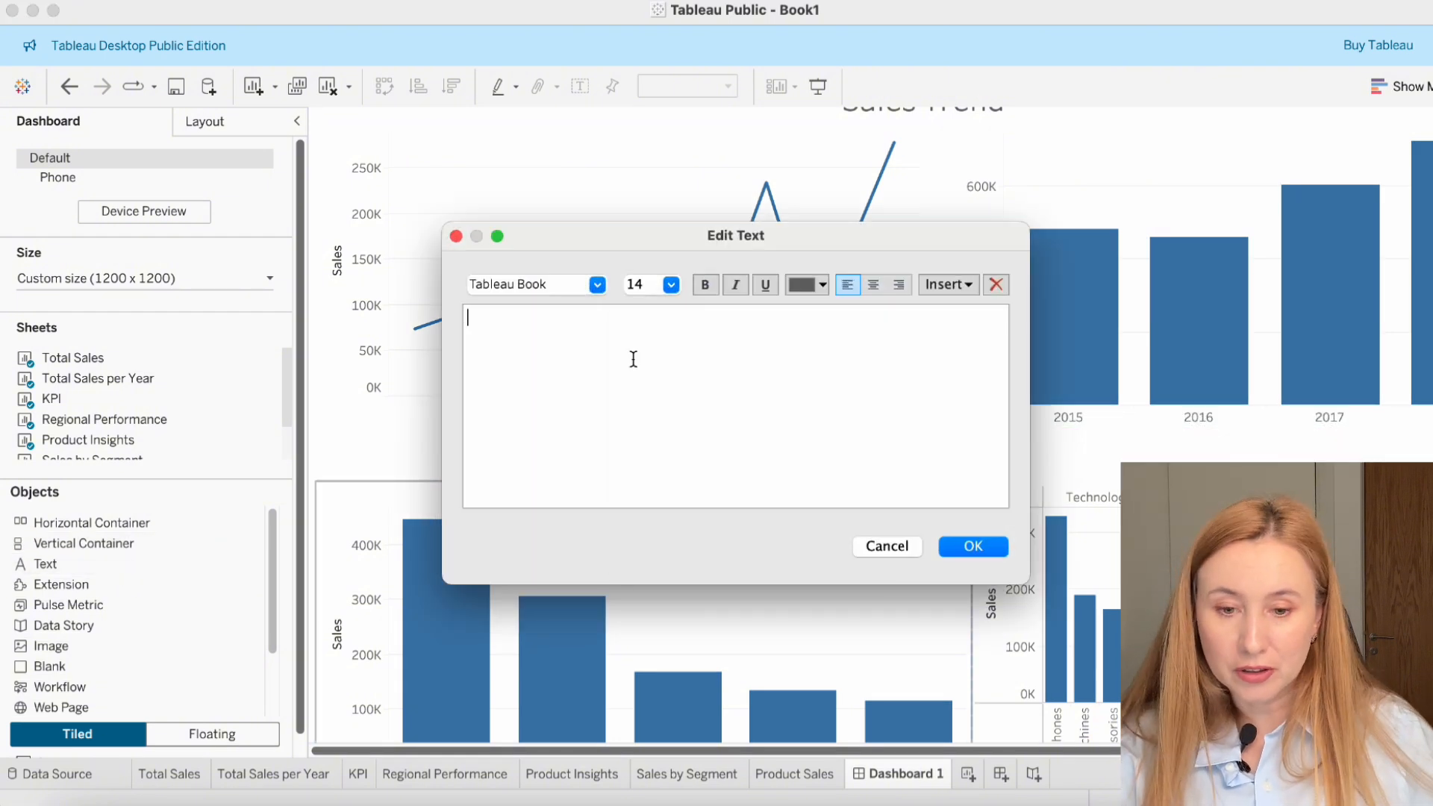
{"action": "left_click", "coordinate": [973, 546]}
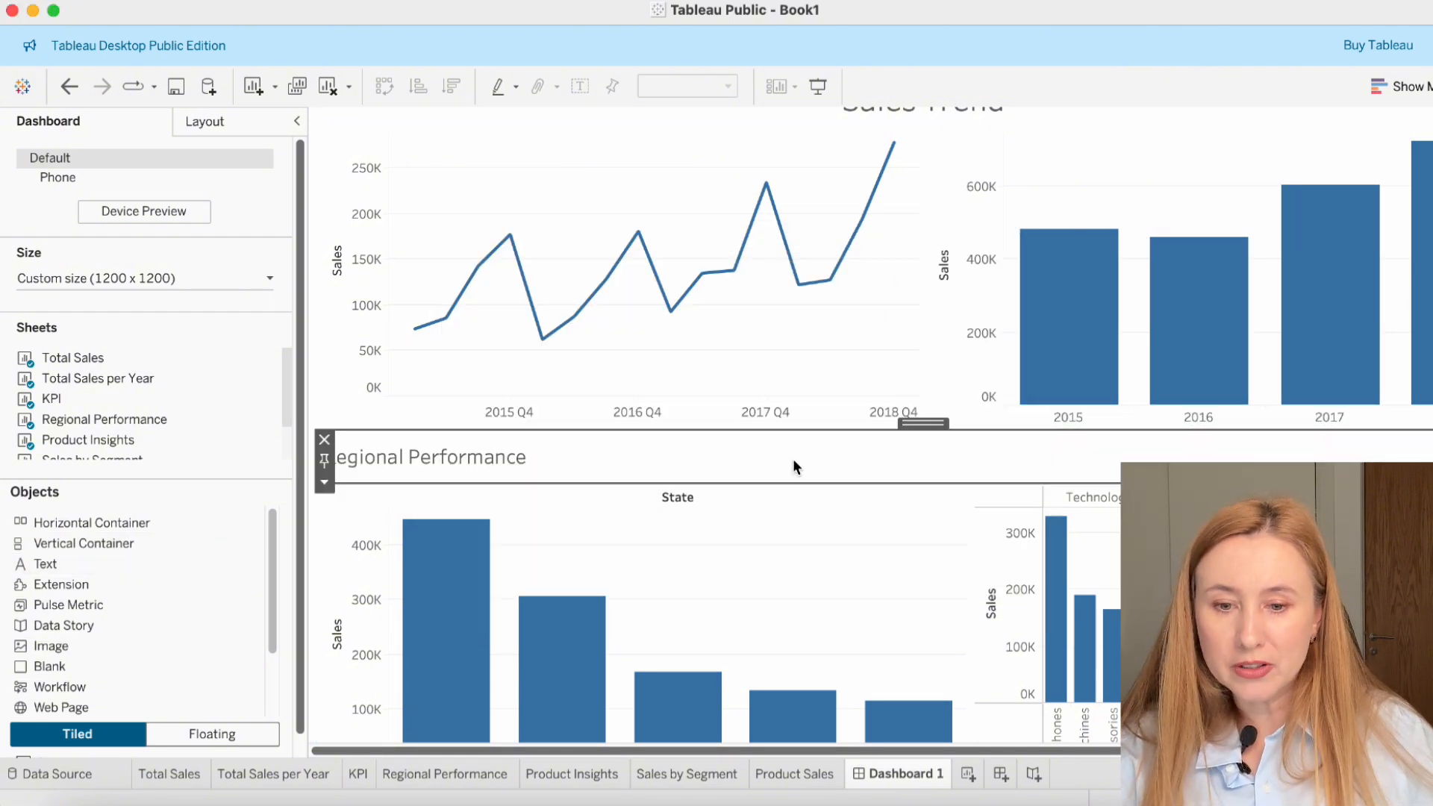
- Add a "Product Insights" text heading at font size 14 beside the Regional Performance heading
{"action": "scroll", "coordinate": [794, 465], "scroll_direction": "right", "scroll_amount": 2}
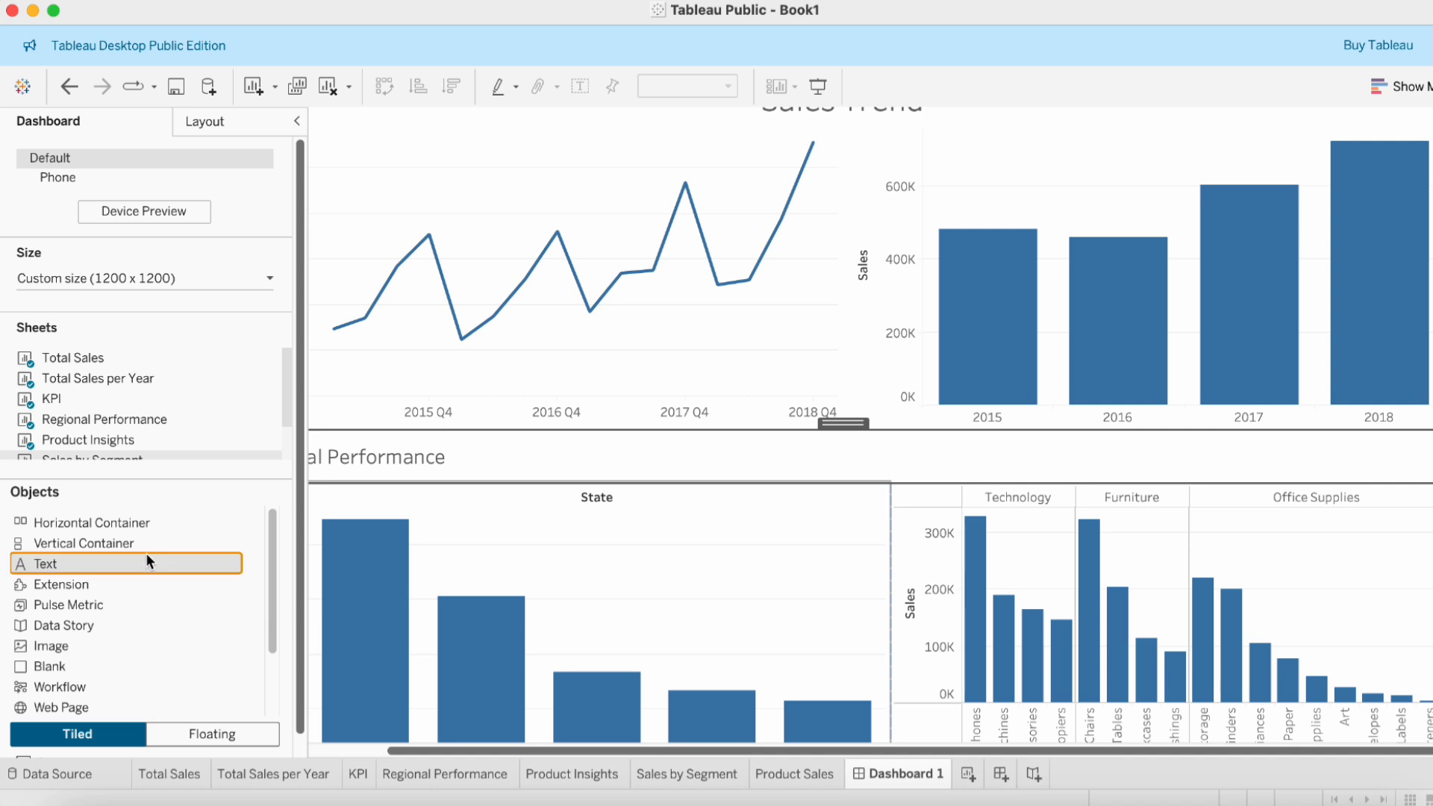
{"action": "left_click_drag", "start_coordinate": [147, 562], "coordinate": [1408, 465]}
{"action": "left_click", "coordinate": [670, 284]}
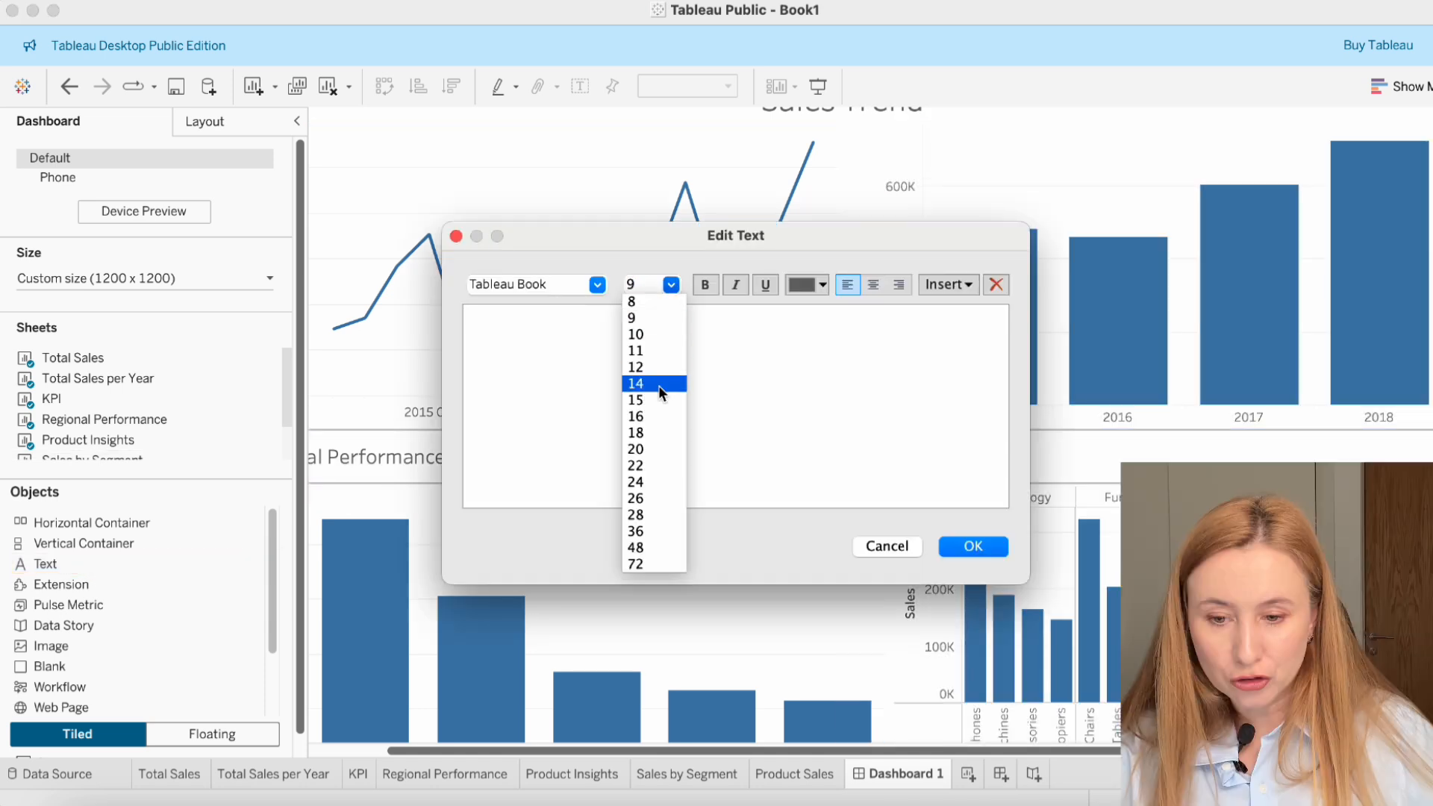
{"action": "left_click", "coordinate": [658, 385]}
{"action": "type", "text": "Product Insights"}
{"action": "left_click", "coordinate": [973, 546]}
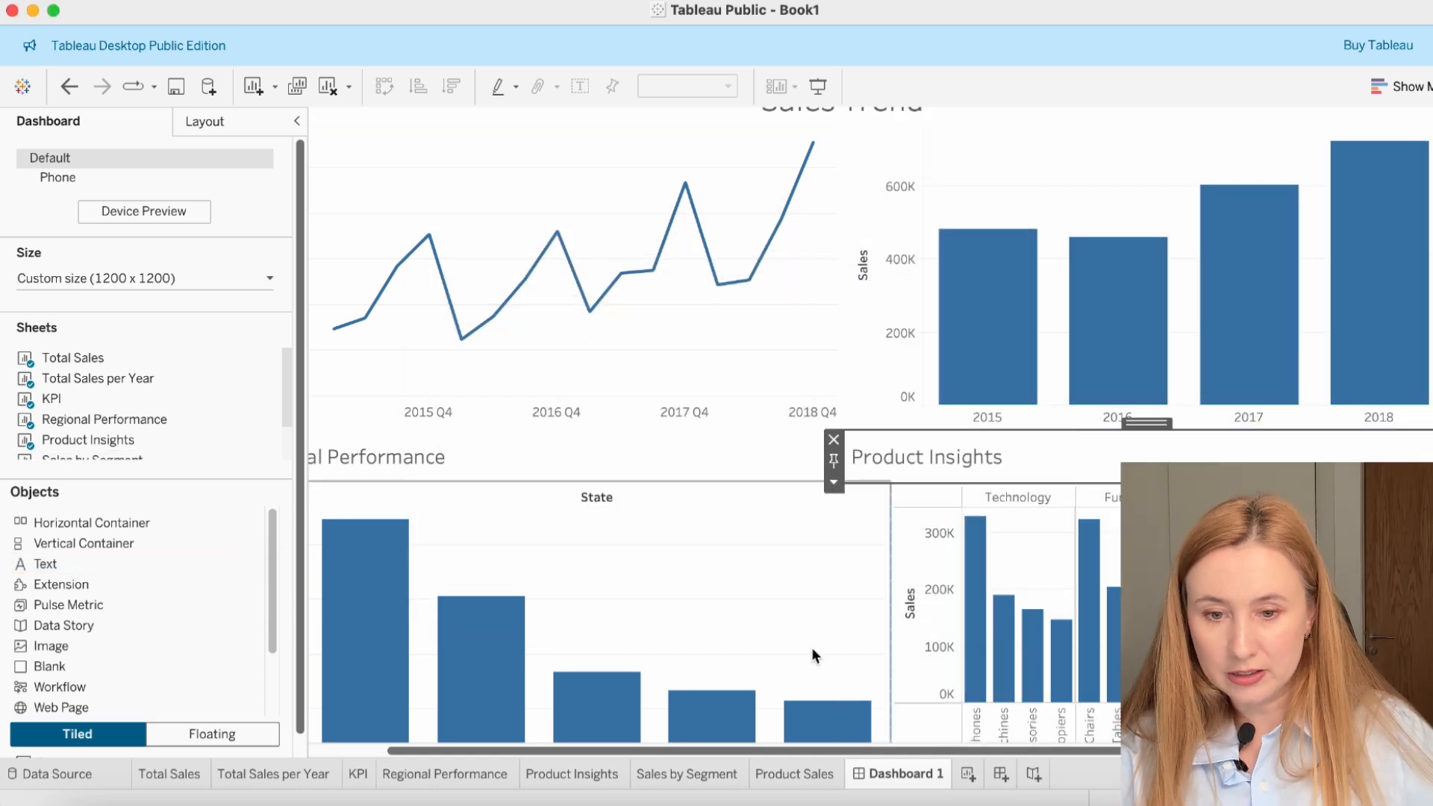
- Set the height of the empty horizontal container below the regional and product charts to 50 pixels
{"action": "scroll", "coordinate": [828, 561], "scroll_direction": "left", "scroll_amount": 2}
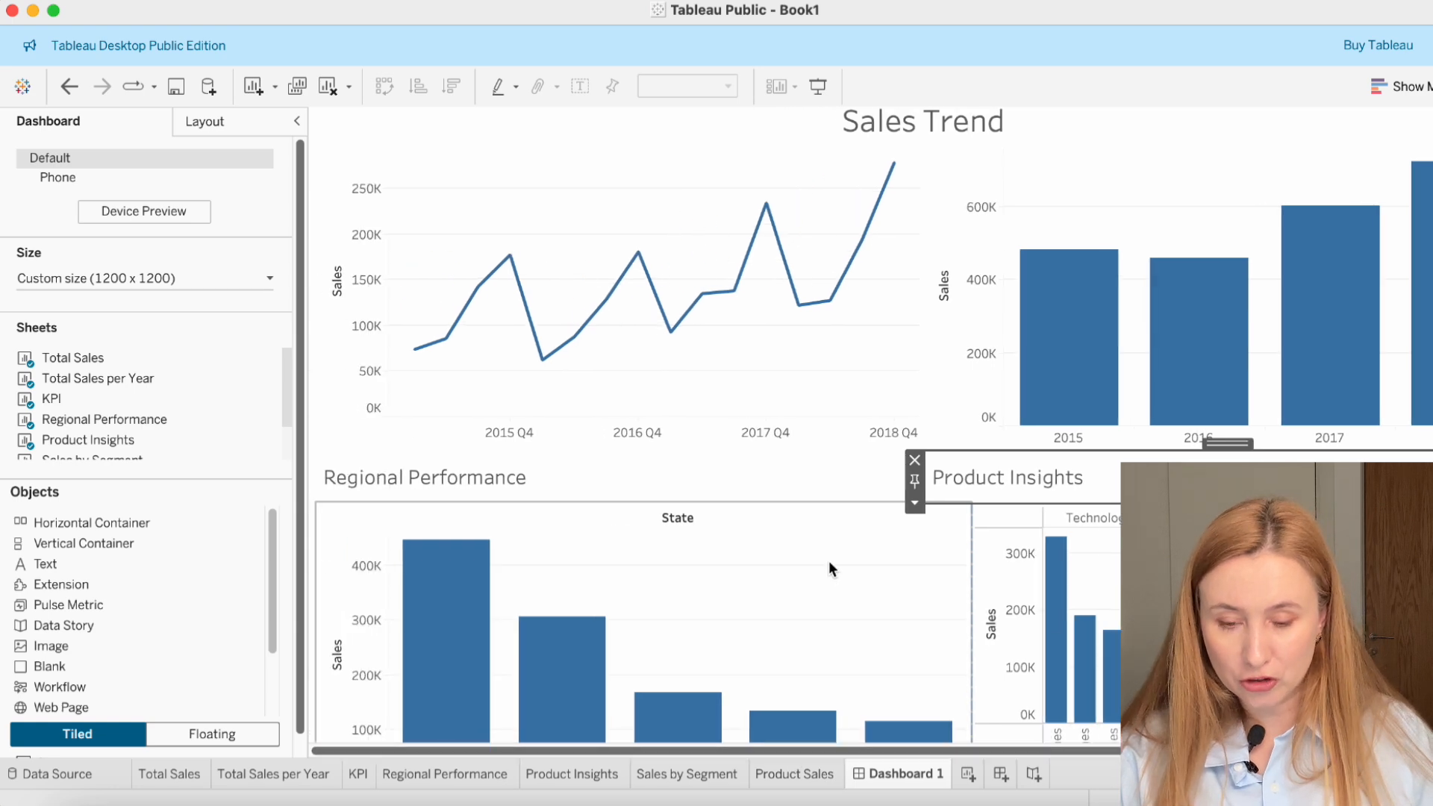
{"action": "scroll", "coordinate": [872, 494], "scroll_direction": "down", "scroll_amount": 3}
{"action": "scroll", "coordinate": [961, 433], "scroll_direction": "up", "scroll_amount": 2}
{"action": "mouse_move", "coordinate": [1065, 386]}
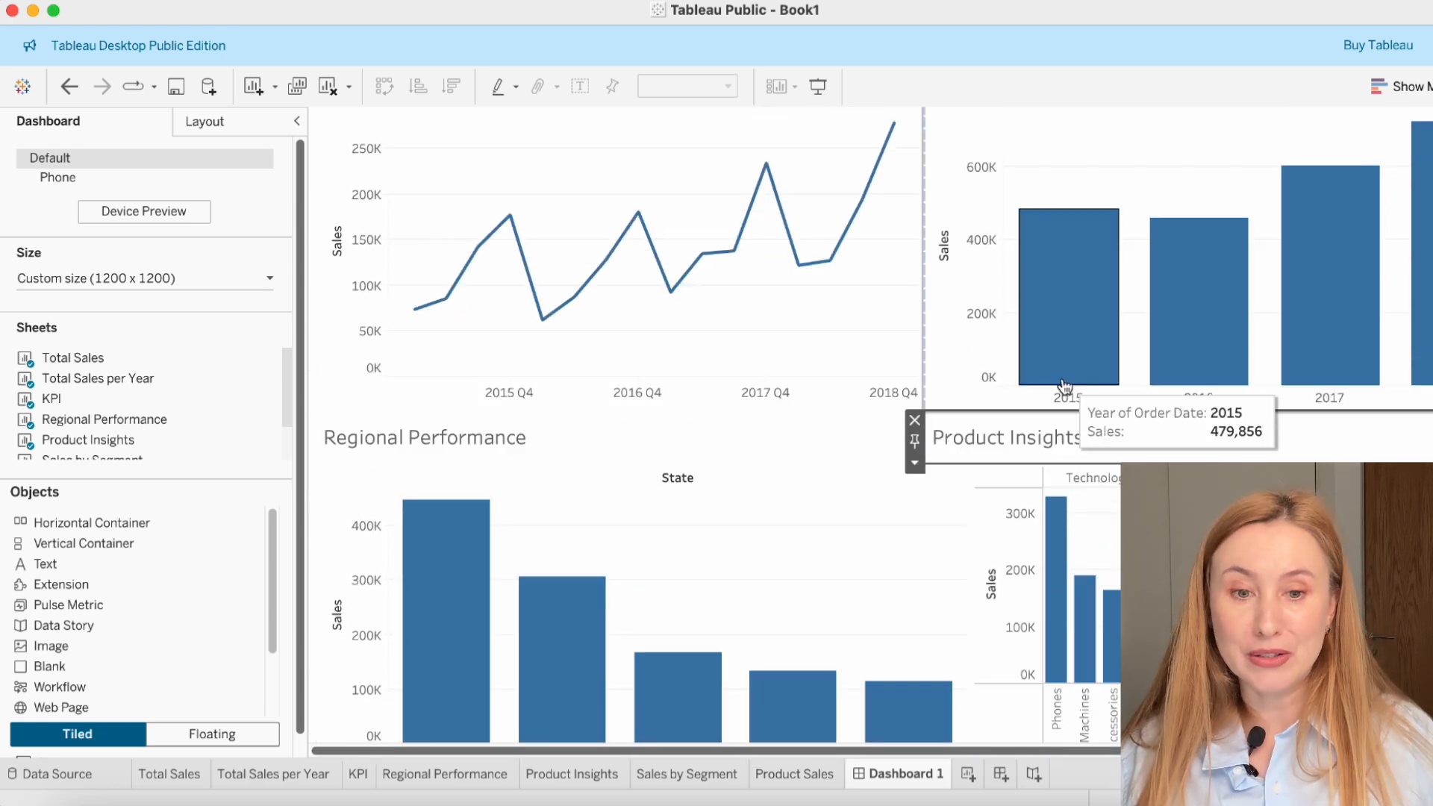
{"action": "scroll", "coordinate": [648, 512], "scroll_direction": "down", "scroll_amount": 5}
{"action": "left_click", "coordinate": [645, 494]}
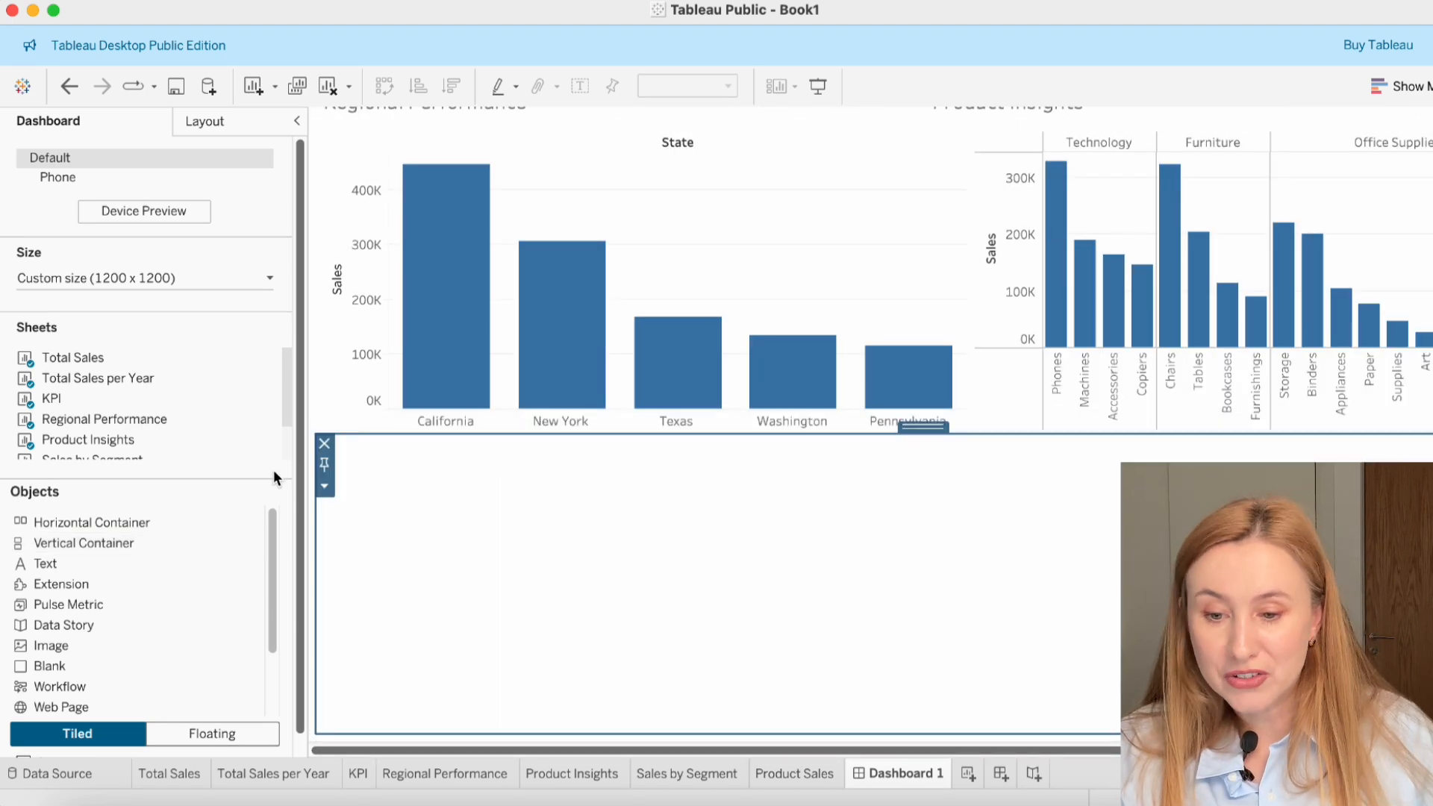
{"action": "left_click", "coordinate": [324, 486]}
{"action": "left_click", "coordinate": [373, 614]}
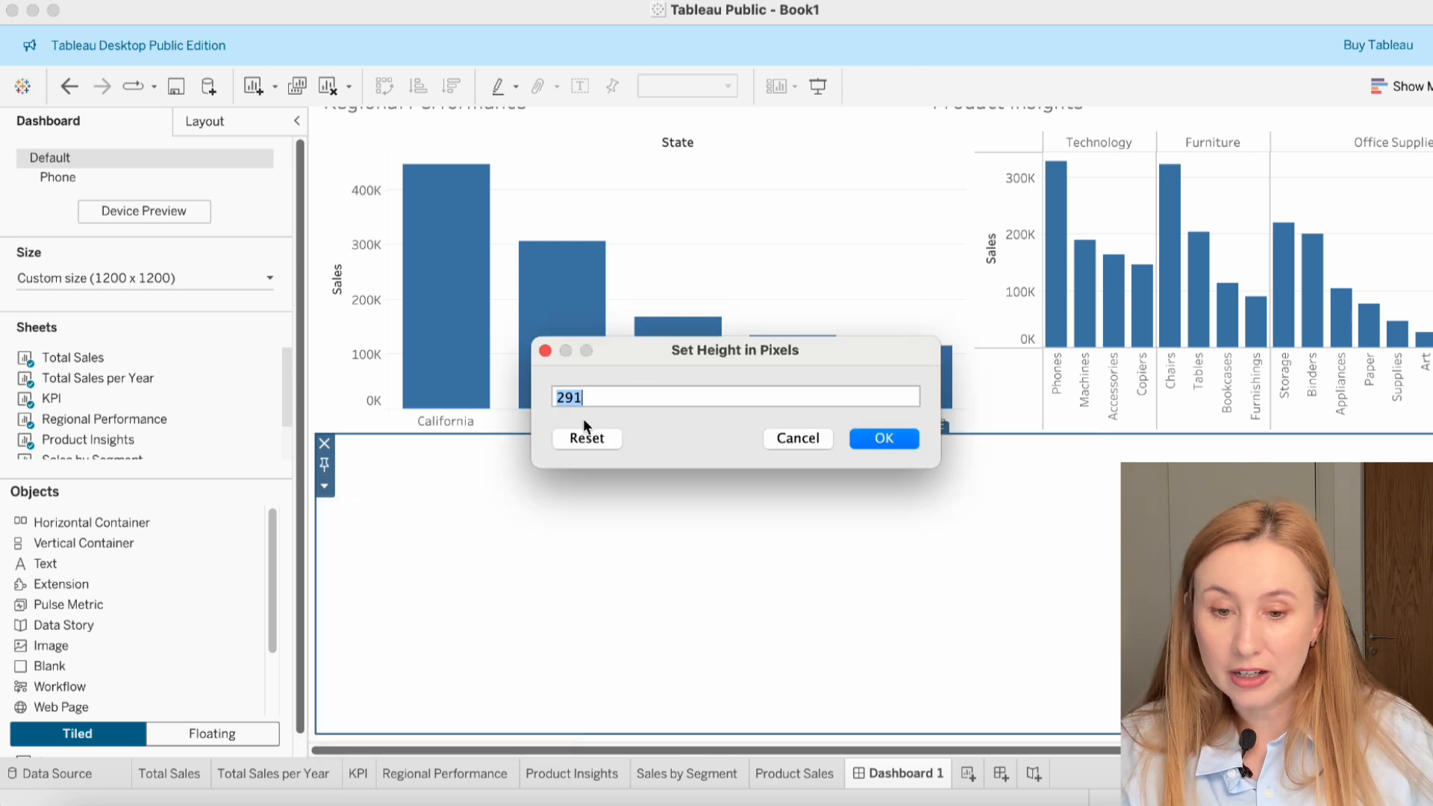
{"action": "type", "text": "50"}
{"action": "key", "text": "Return"}
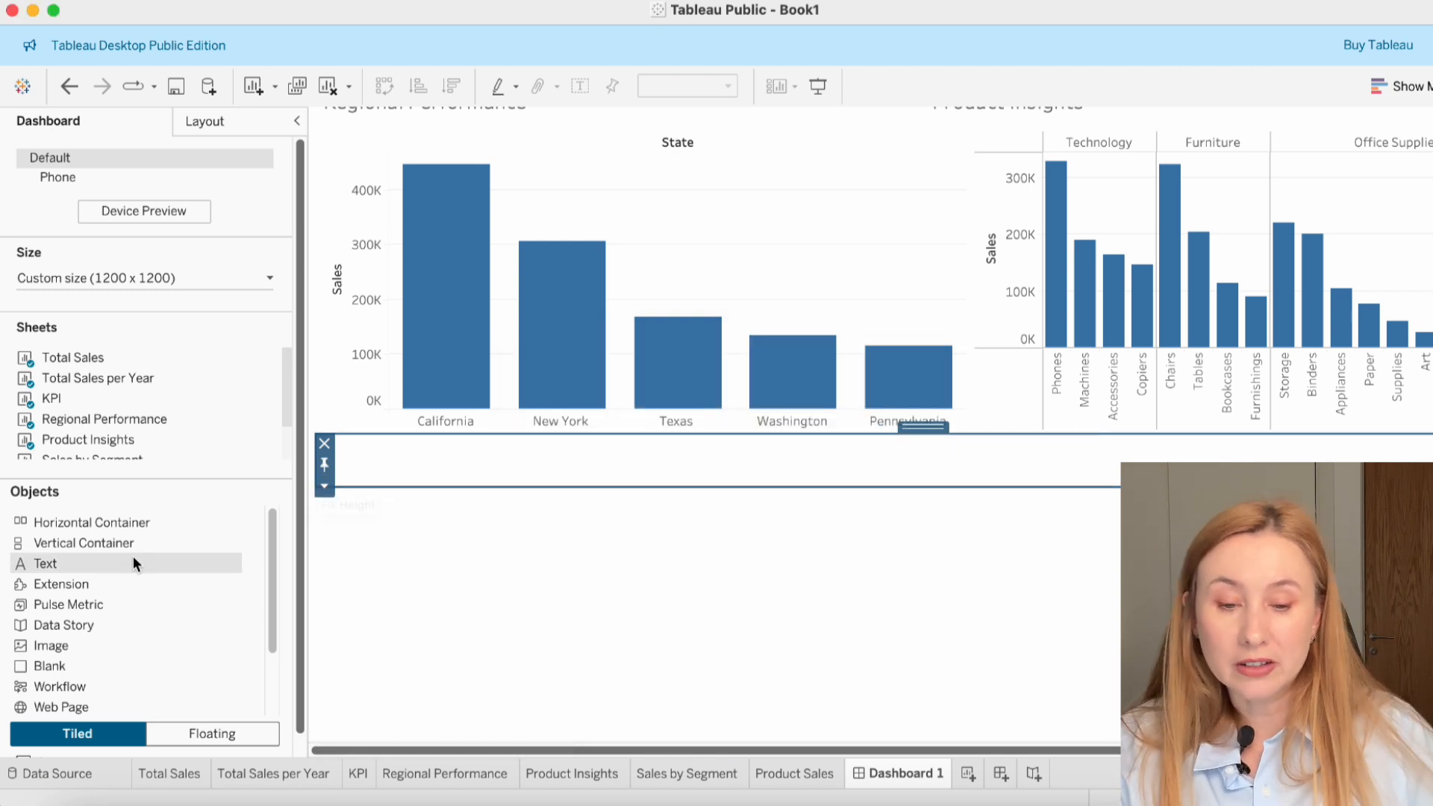
- Add a "Customer Insights" text heading at font size 16 in the container below the regional and product charts
{"action": "left_click_drag", "start_coordinate": [133, 556], "coordinate": [606, 457]}
{"action": "left_click", "coordinate": [671, 284]}
{"action": "left_click", "coordinate": [661, 419]}
{"action": "type", "text": "Customer I"}
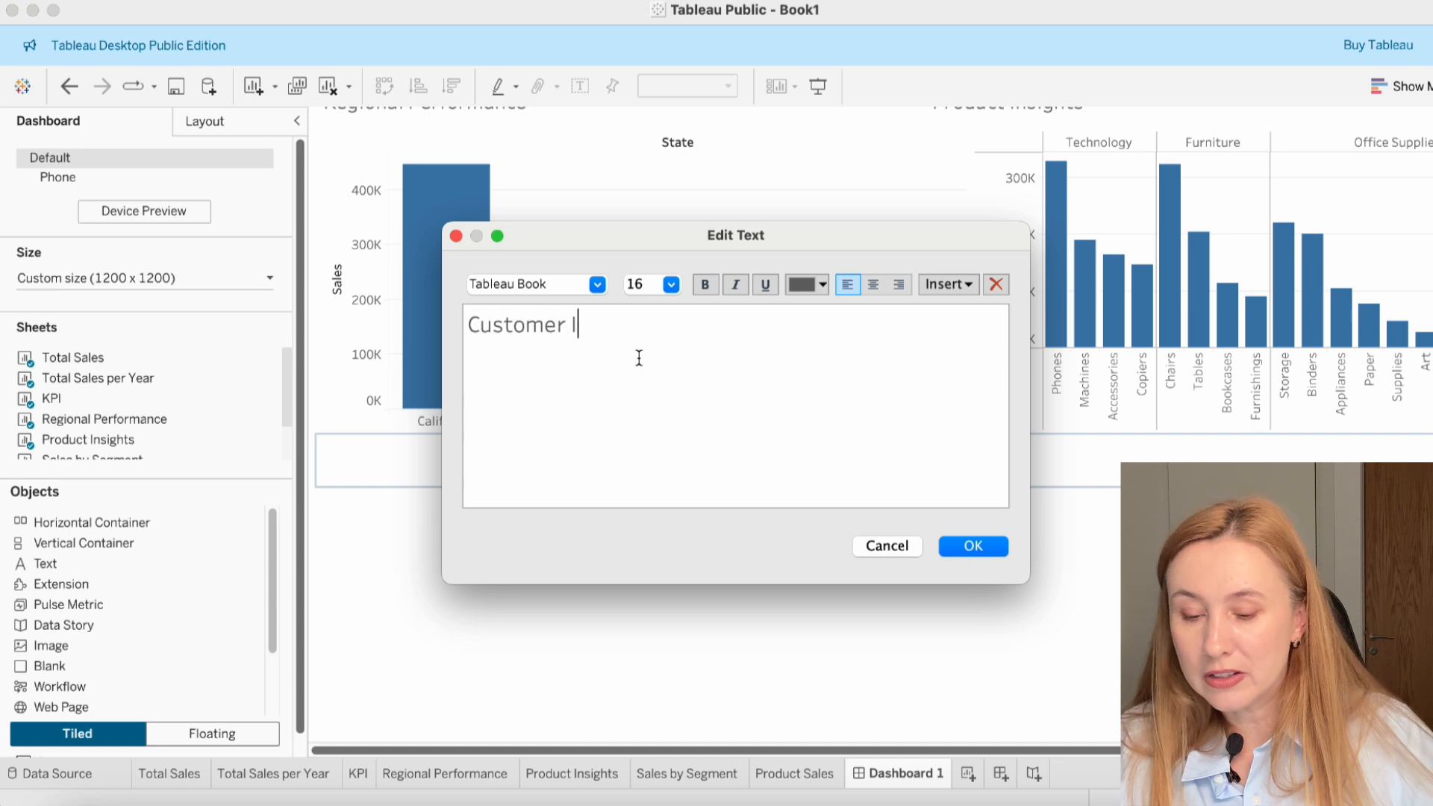
{"action": "type", "text": "nsights"}
{"action": "left_click", "coordinate": [973, 546]}
- Place the Sales by Segment and Product Sales sheets side by side beneath the Customer Insights heading
{"action": "left_click", "coordinate": [522, 597]}
{"action": "scroll", "coordinate": [205, 441], "scroll_direction": "down", "scroll_amount": 2}
{"action": "left_click_drag", "start_coordinate": [92, 407], "coordinate": [1269, 582]}
{"action": "scroll", "coordinate": [779, 642], "scroll_direction": "right", "scroll_amount": 2}
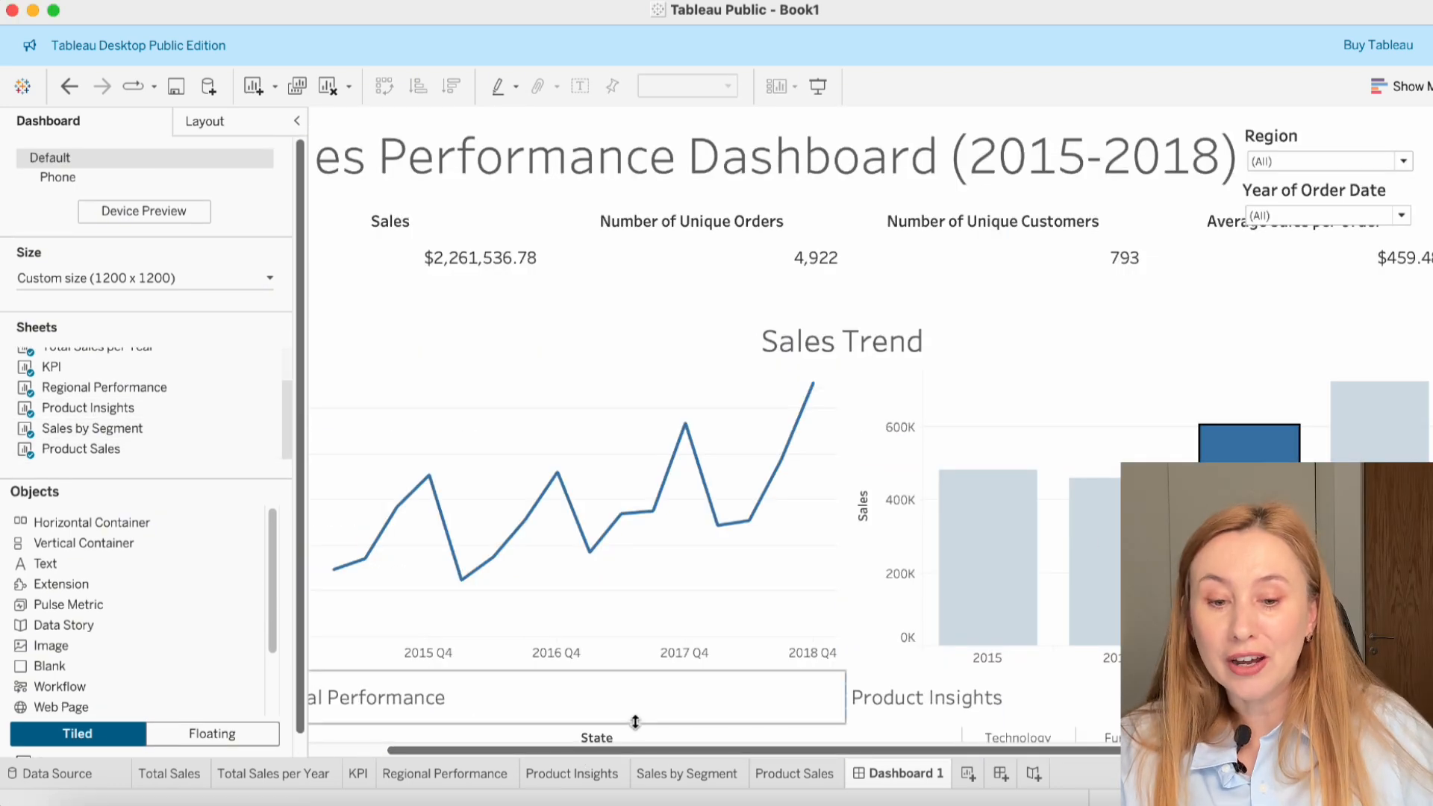
- Shrink the KPI container's height to remove the empty space above the Sales Trend heading
{"action": "scroll", "coordinate": [619, 753], "scroll_direction": "left", "scroll_amount": 3}
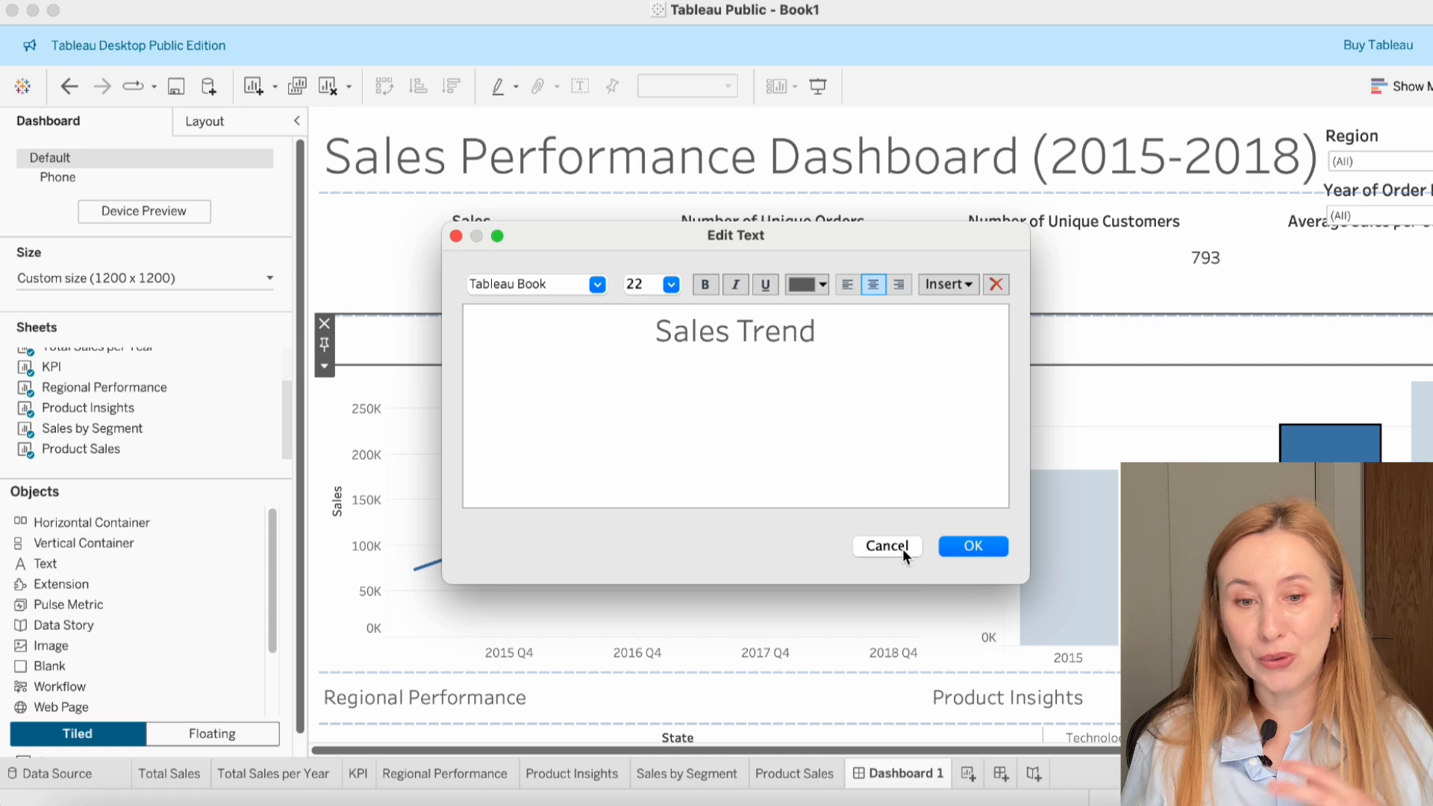
{"action": "left_click", "coordinate": [902, 550]}
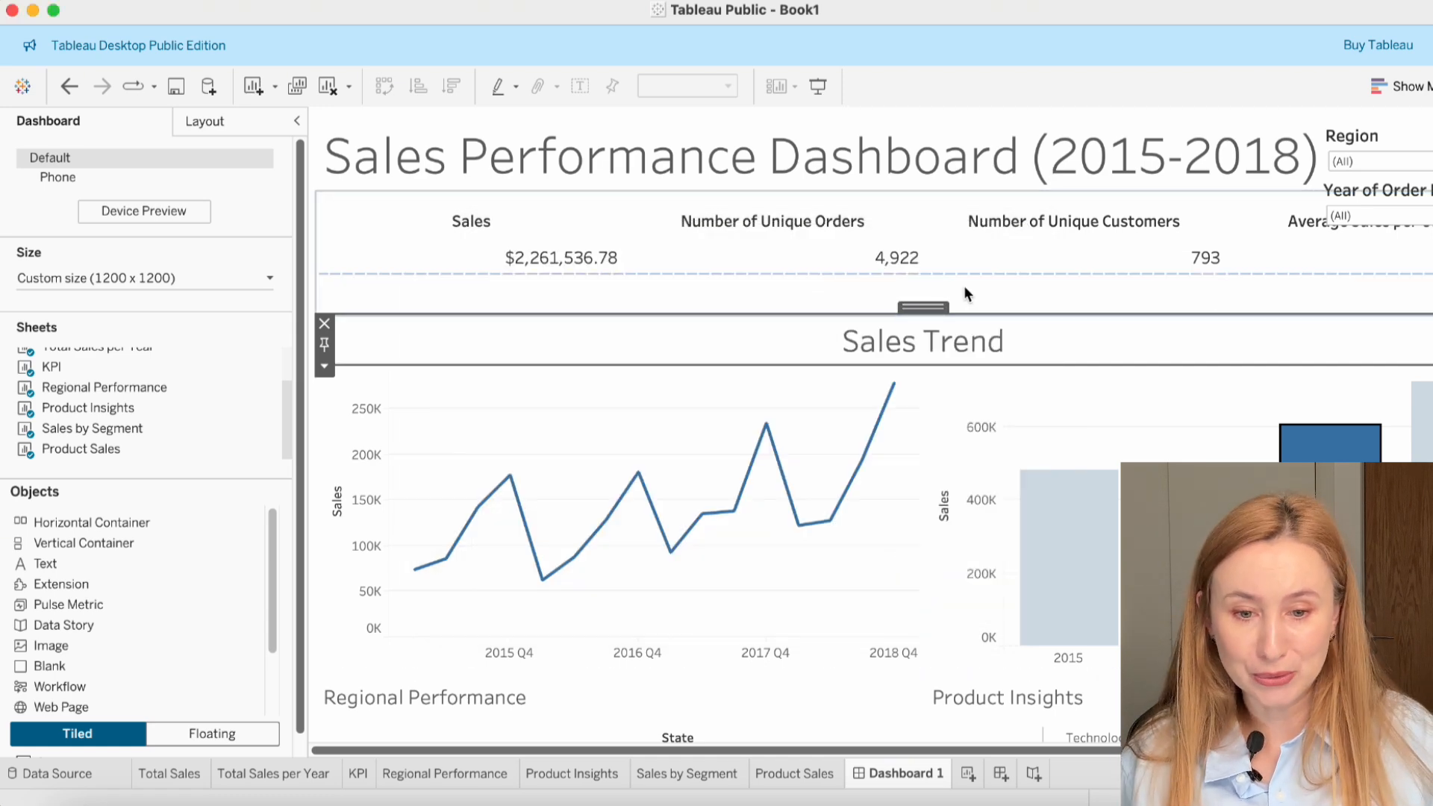
{"action": "left_click", "coordinate": [447, 293]}
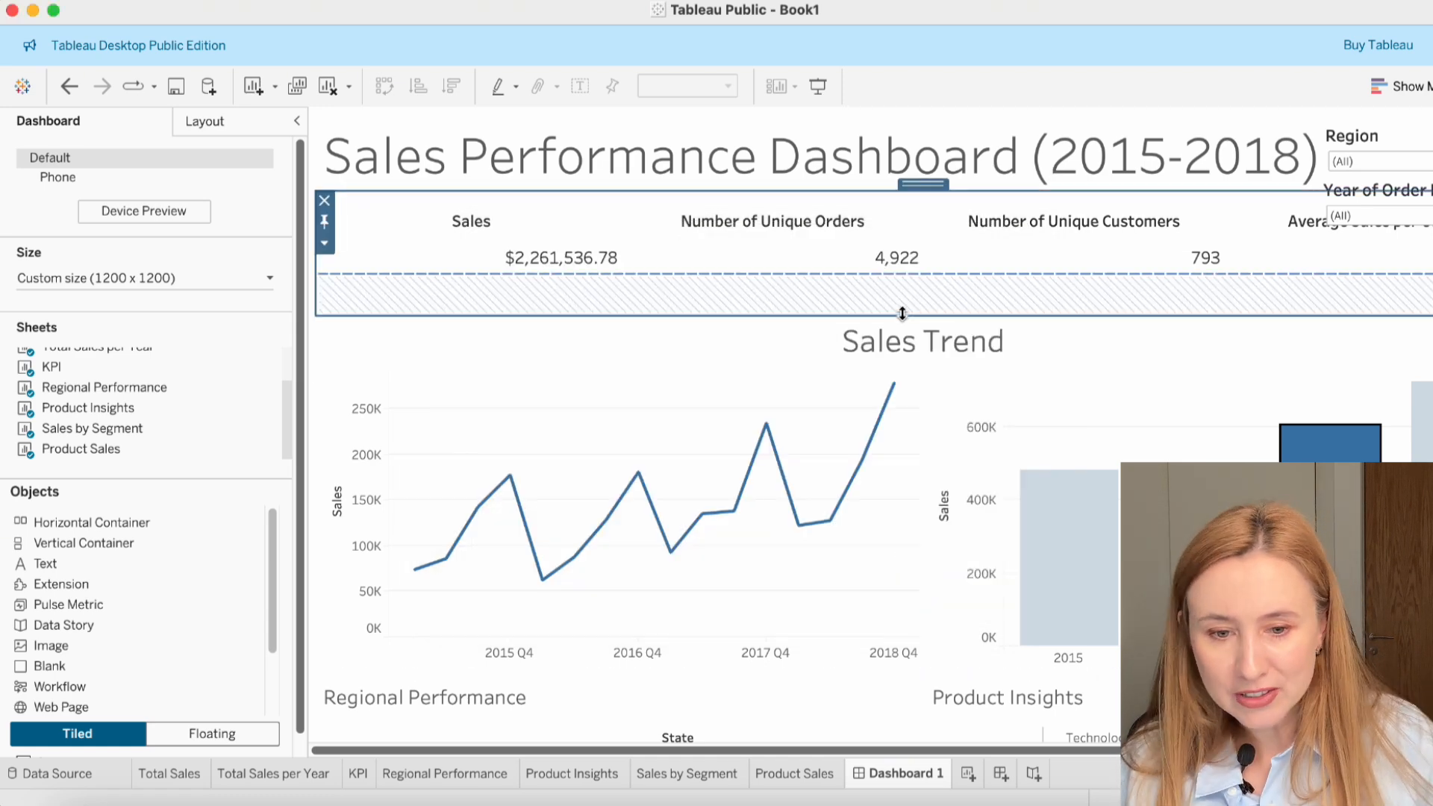
{"action": "left_click_drag", "start_coordinate": [902, 313], "coordinate": [903, 288]}
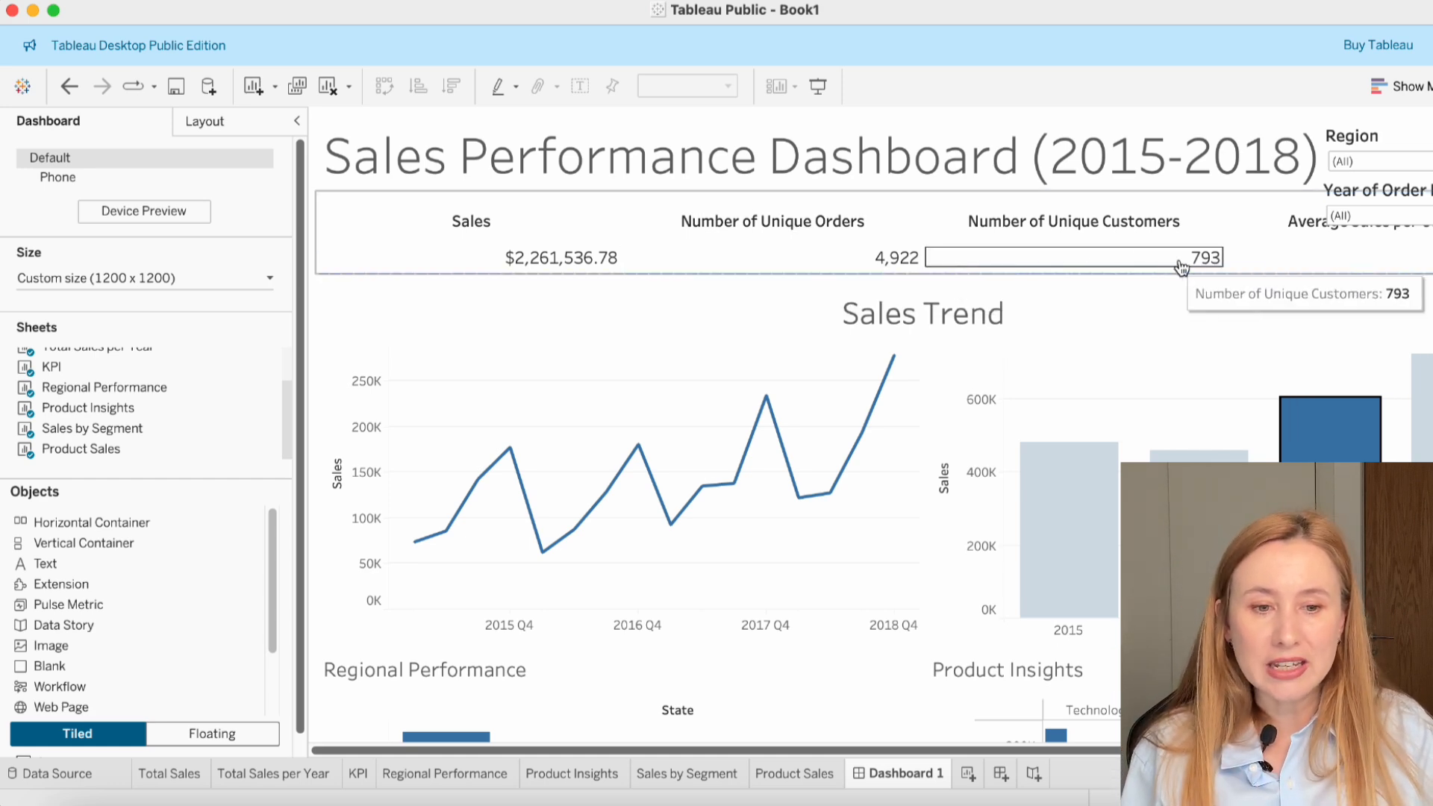
- On the KPI worksheet, align the measure values to the center horizontally and the middle vertically
{"action": "left_click", "coordinate": [296, 121]}
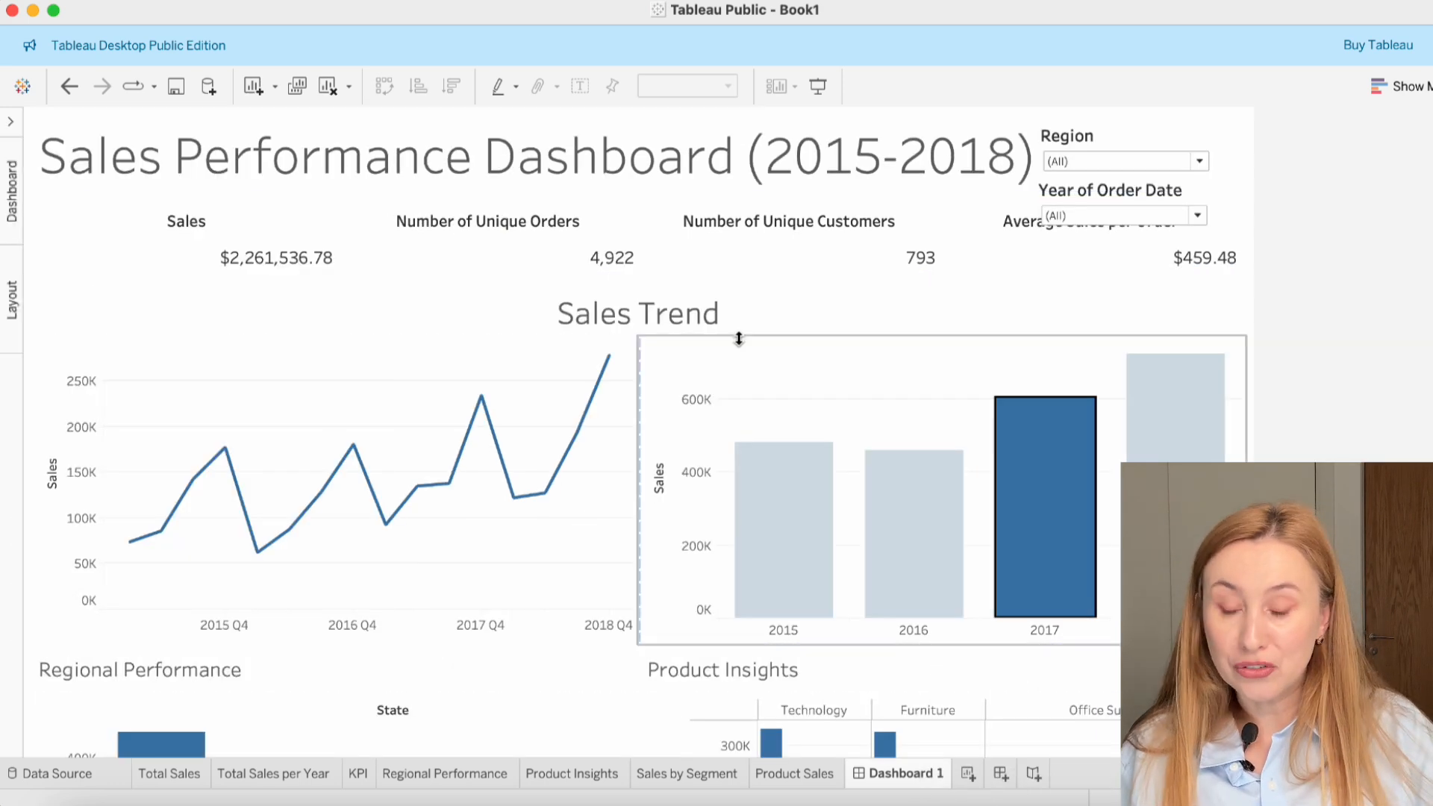
{"action": "left_click", "coordinate": [358, 776]}
{"action": "left_click", "coordinate": [455, 389]}
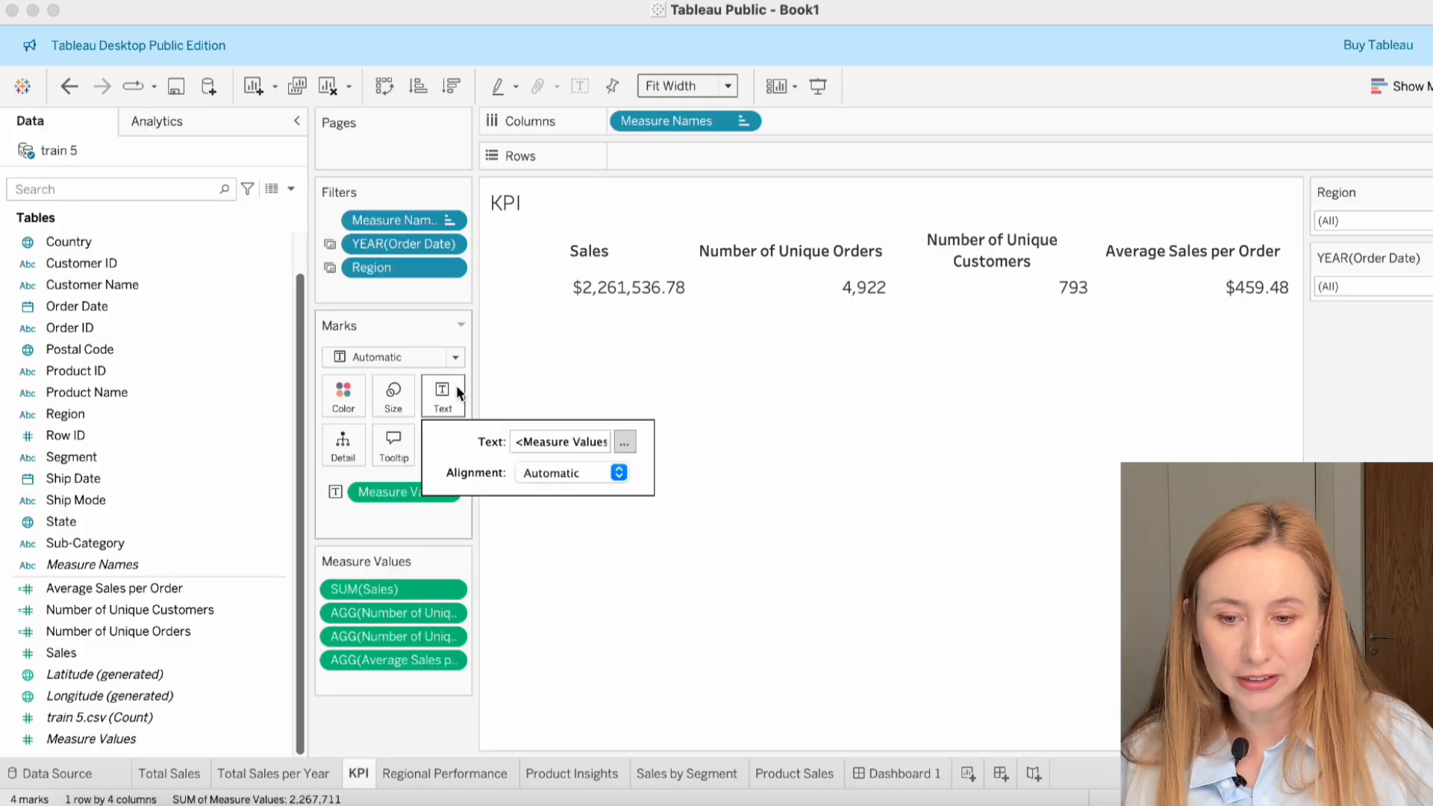
{"action": "left_click", "coordinate": [618, 473]}
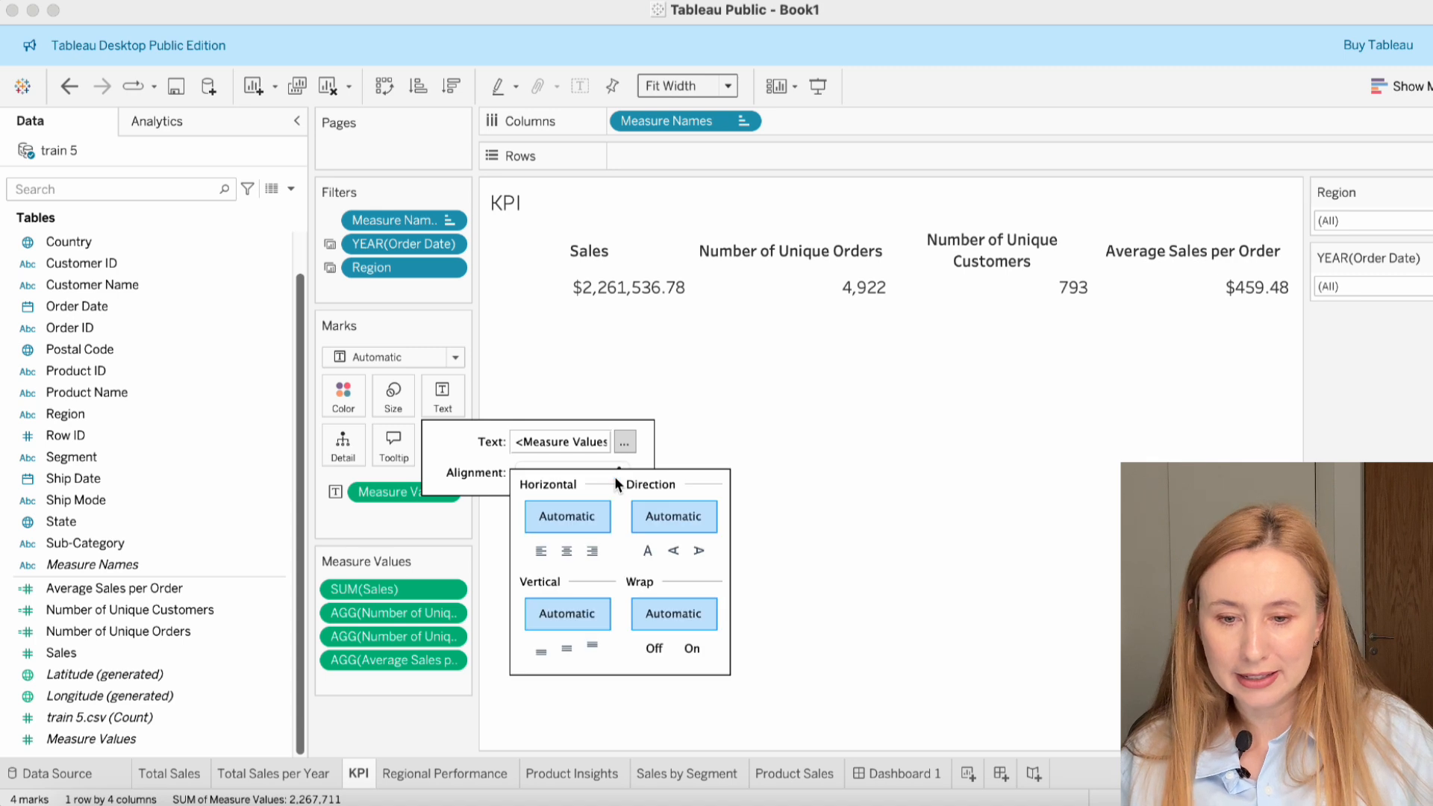
{"action": "left_click", "coordinate": [566, 555]}
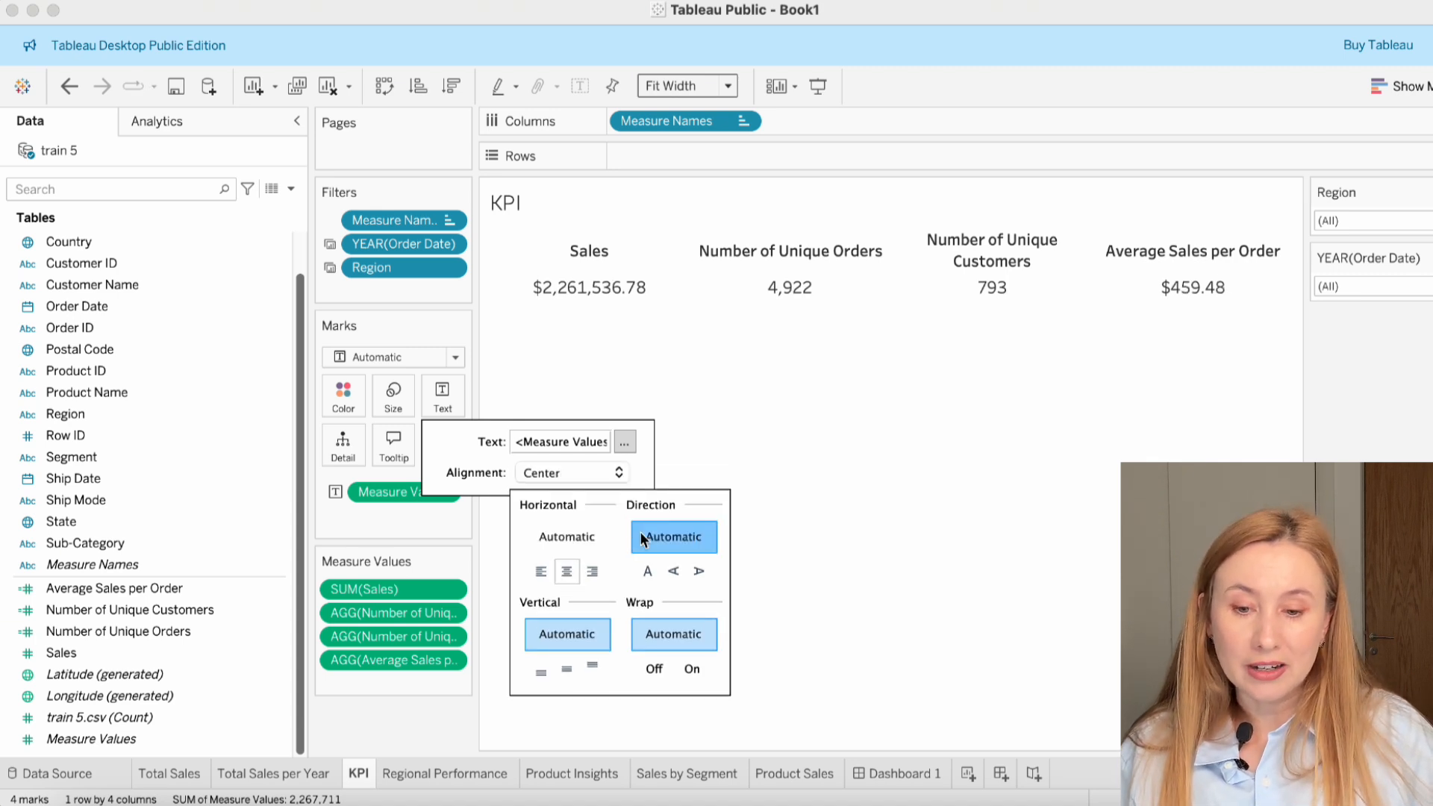
{"action": "left_click", "coordinate": [567, 673]}
{"action": "left_click", "coordinate": [818, 470]}
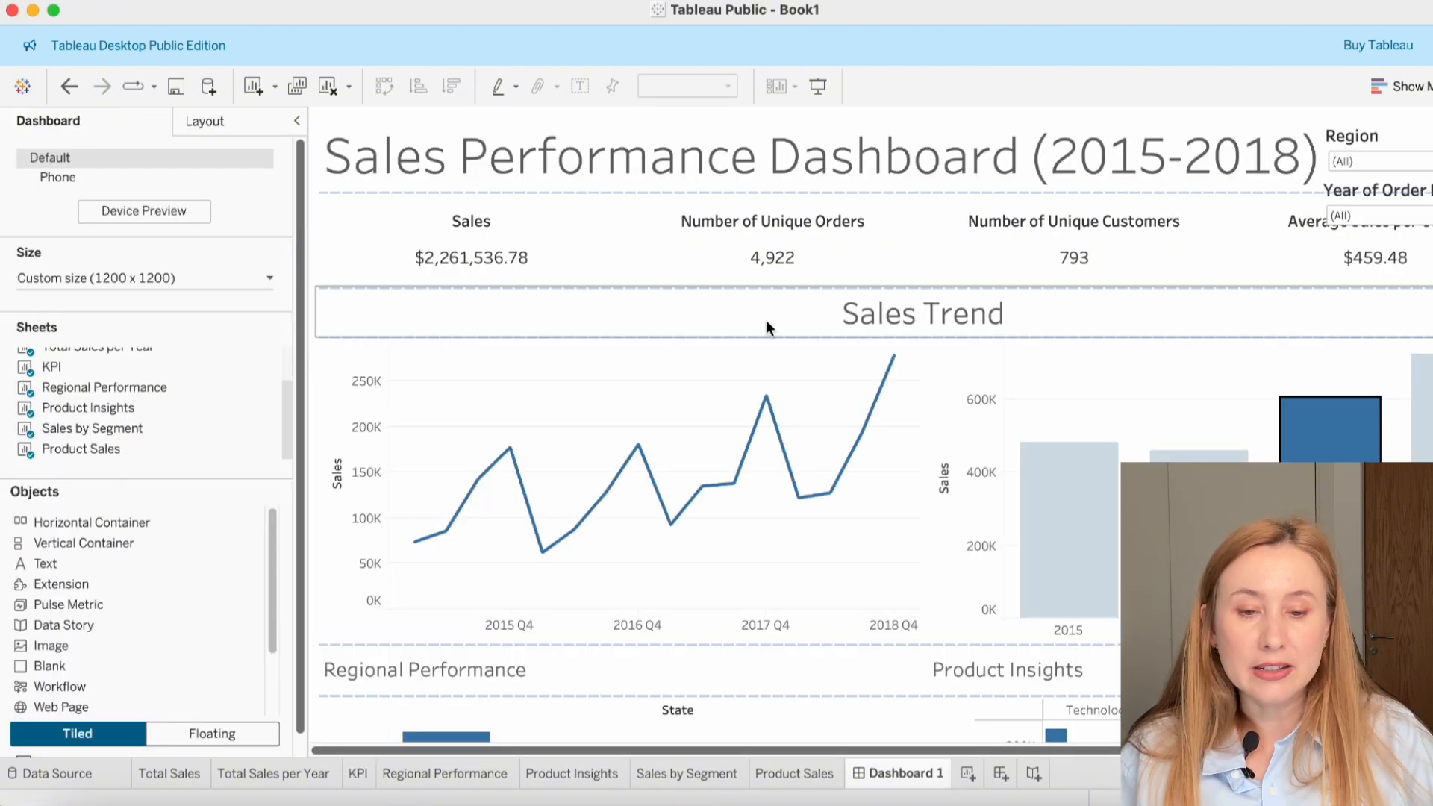
- Check the Sales Trend heading's text formatting on Dashboard 1, and enlarge and center the Regional Performance heading
{"action": "double_click", "coordinate": [766, 319]}
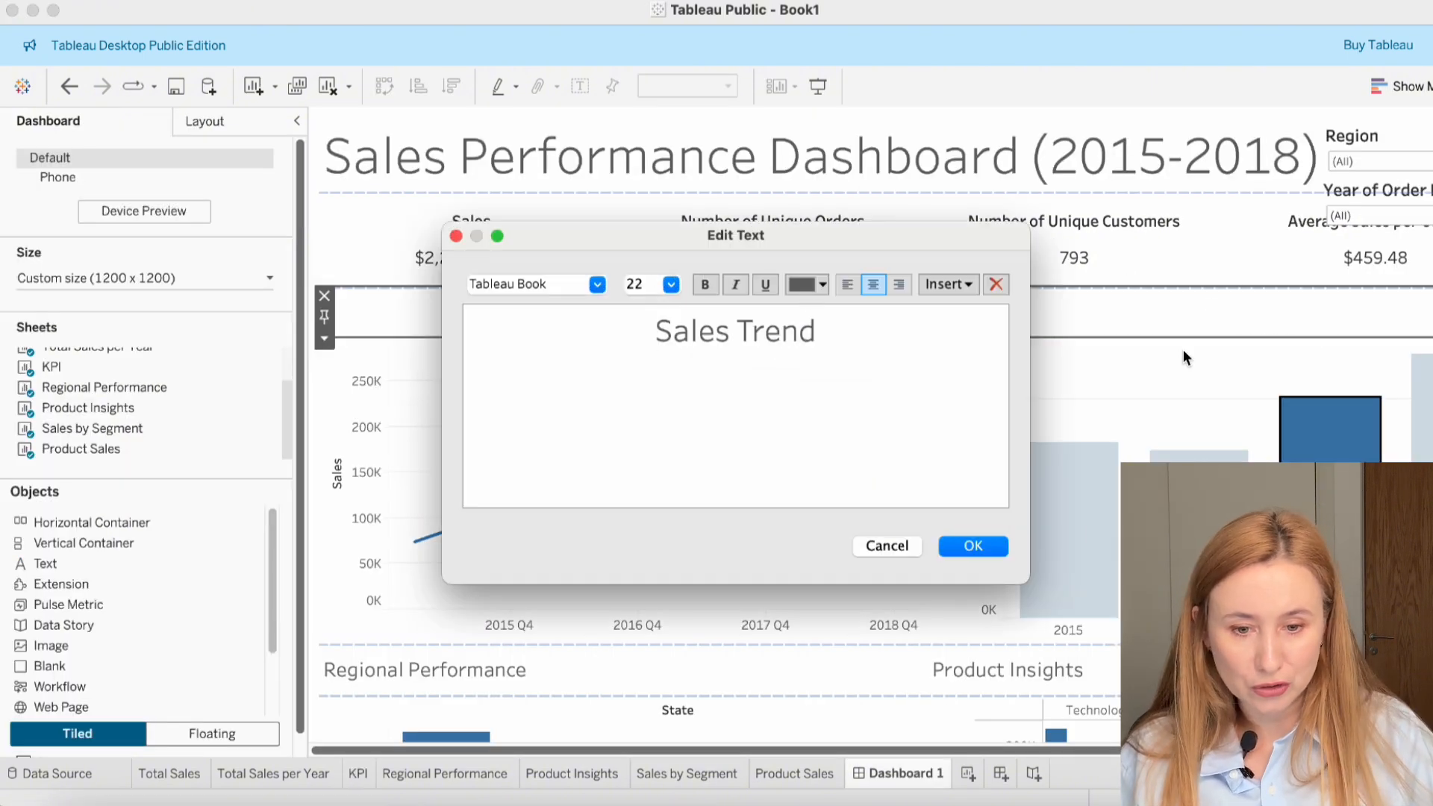
{"action": "key", "text": "Return"}
{"action": "double_click", "coordinate": [789, 672]}
{"action": "key", "text": "super+a"}
{"action": "left_click", "coordinate": [670, 284]}
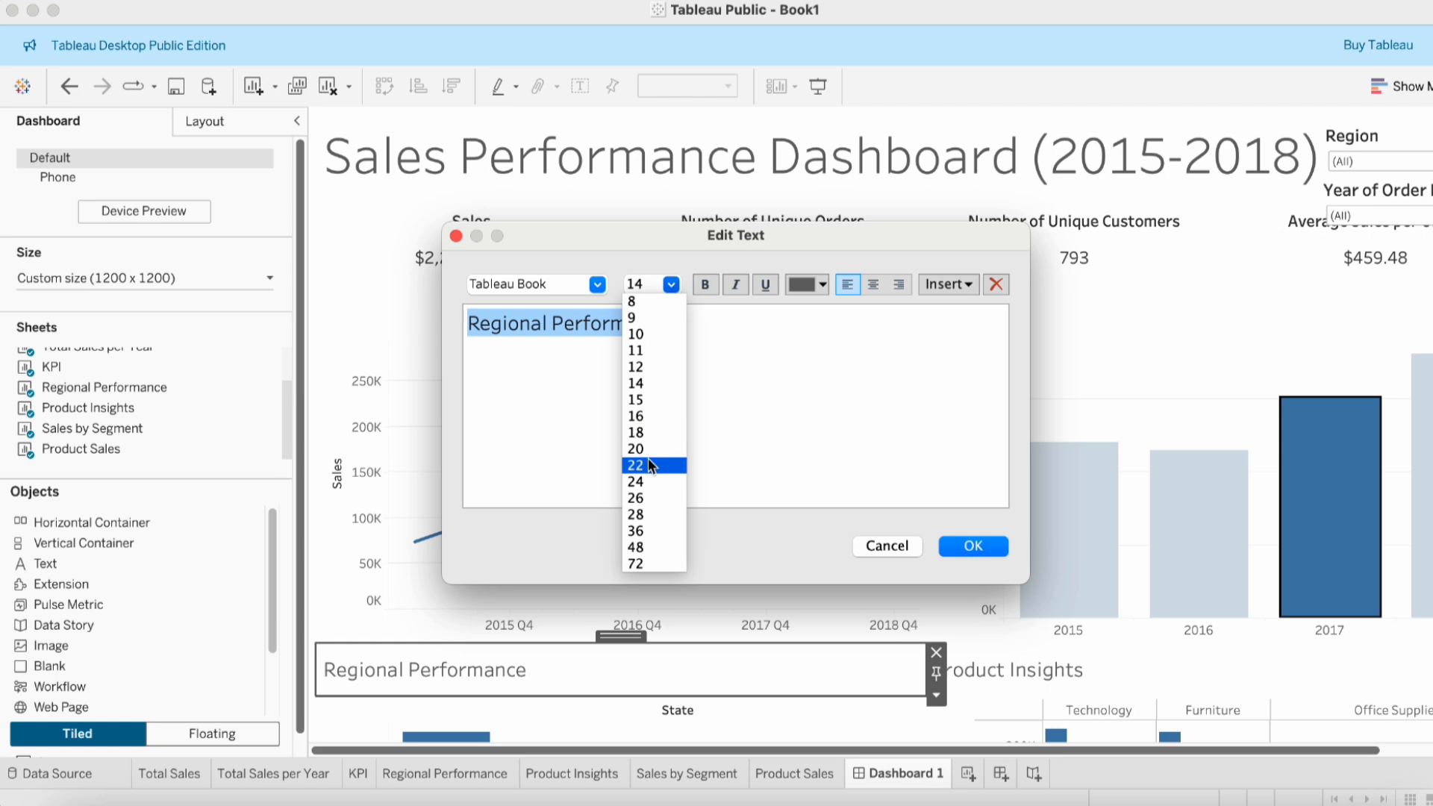
{"action": "left_click", "coordinate": [649, 465]}
{"action": "key", "text": "Return"}
- Set the Product Insights heading to font size 18 and center it
{"action": "double_click", "coordinate": [1105, 674]}
{"action": "key", "text": "super+a"}
{"action": "left_click", "coordinate": [671, 283]}
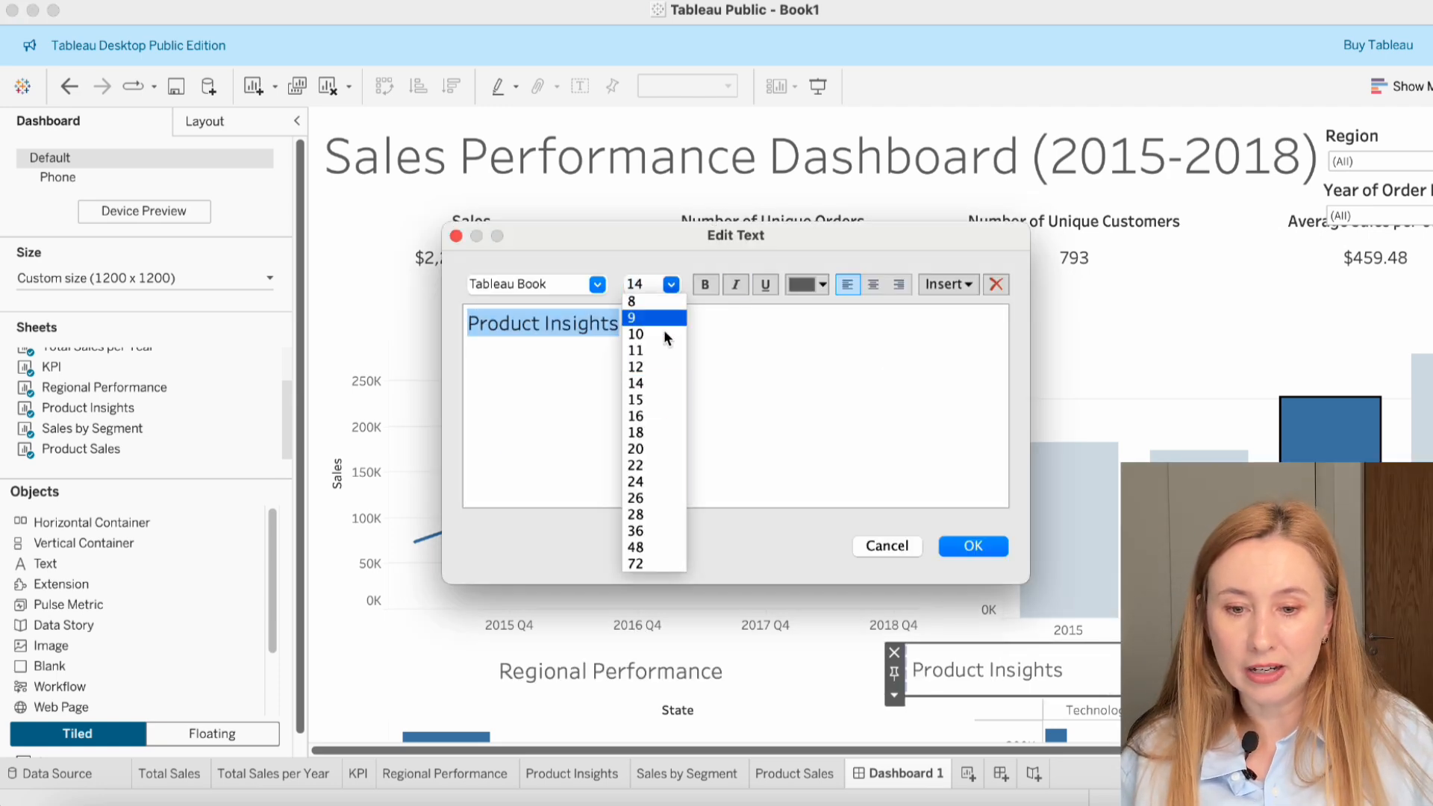
{"action": "left_click", "coordinate": [649, 433]}
- Set the Customer Insights heading to font size 22 and center it
{"action": "double_click", "coordinate": [567, 484]}
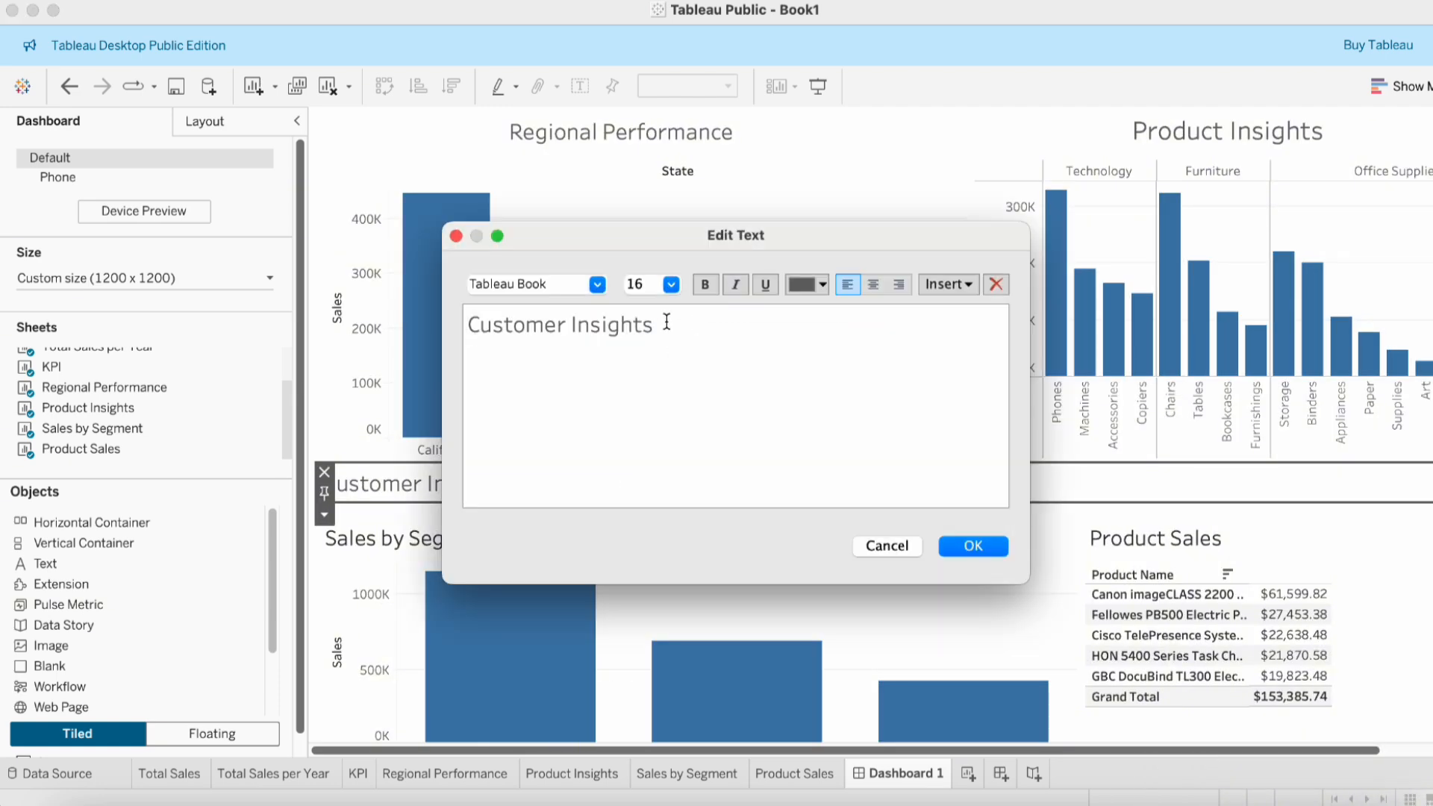
{"action": "left_click_drag", "start_coordinate": [664, 323], "coordinate": [468, 323]}
{"action": "left_click", "coordinate": [670, 284]}
{"action": "left_click", "coordinate": [650, 465]}
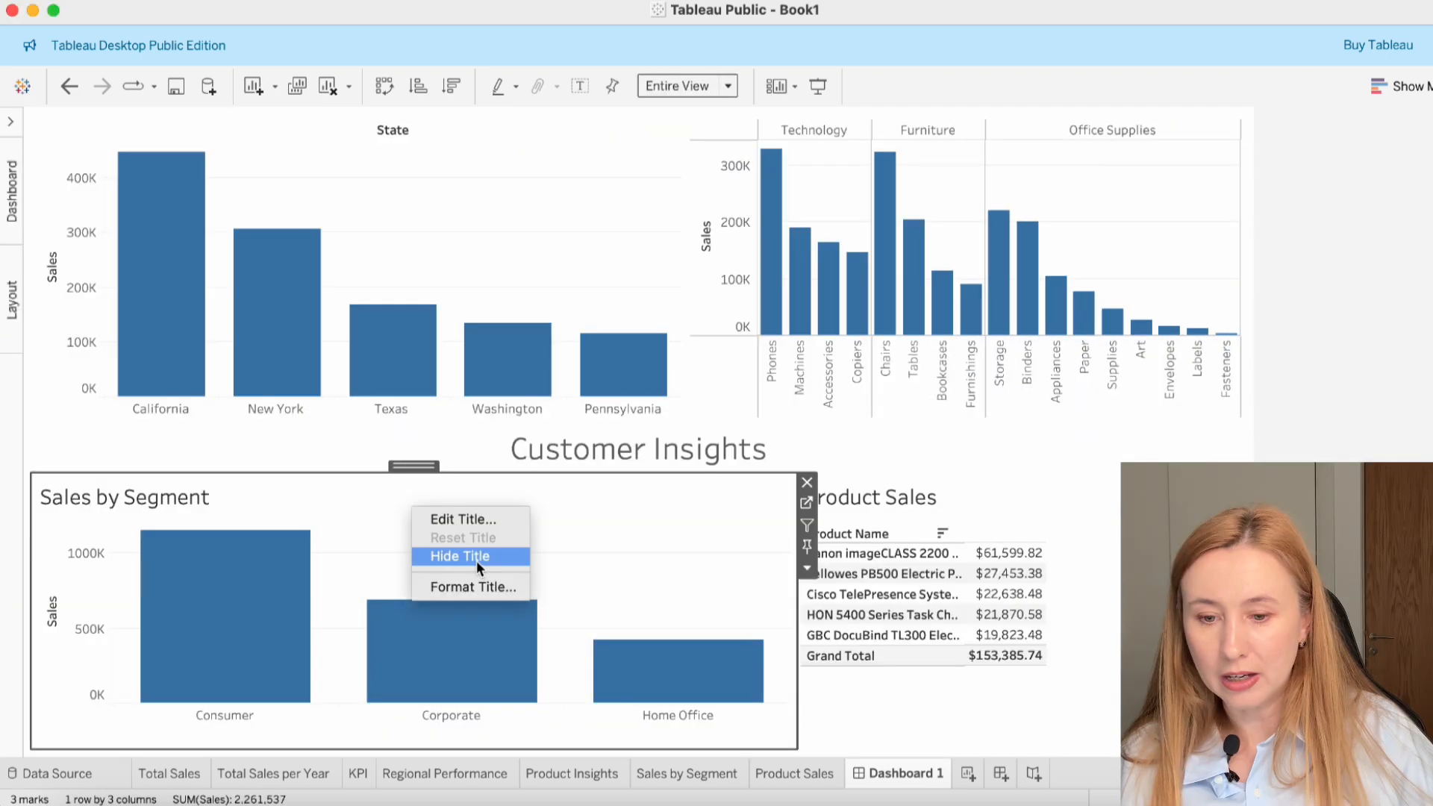
- Hide the title of the Sales by Segment chart on the dashboard
{"action": "left_click", "coordinate": [470, 558]}
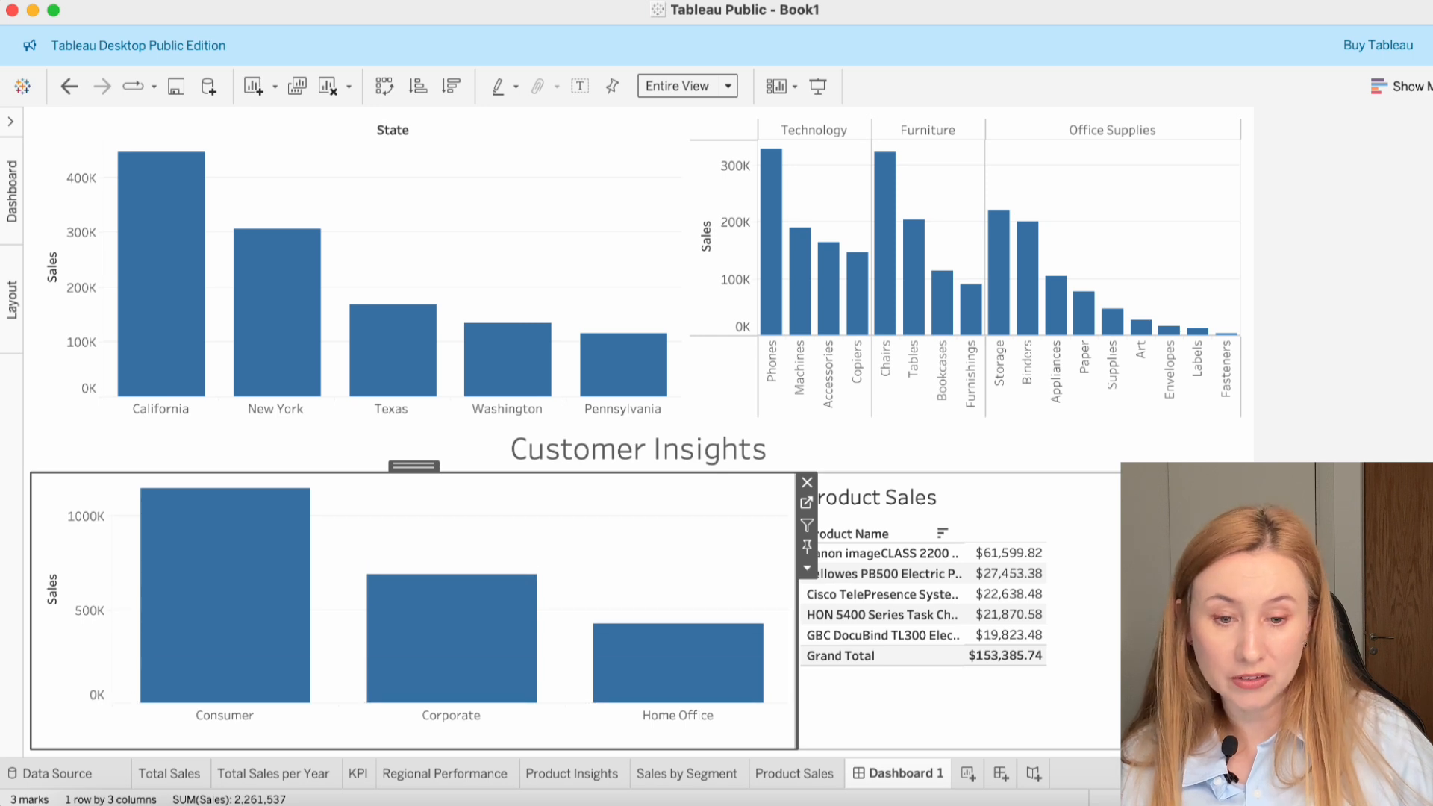
- Hide the title of the Product Sales table on the dashboard
{"action": "left_click", "coordinate": [1187, 571]}
{"action": "left_click", "coordinate": [1255, 567]}
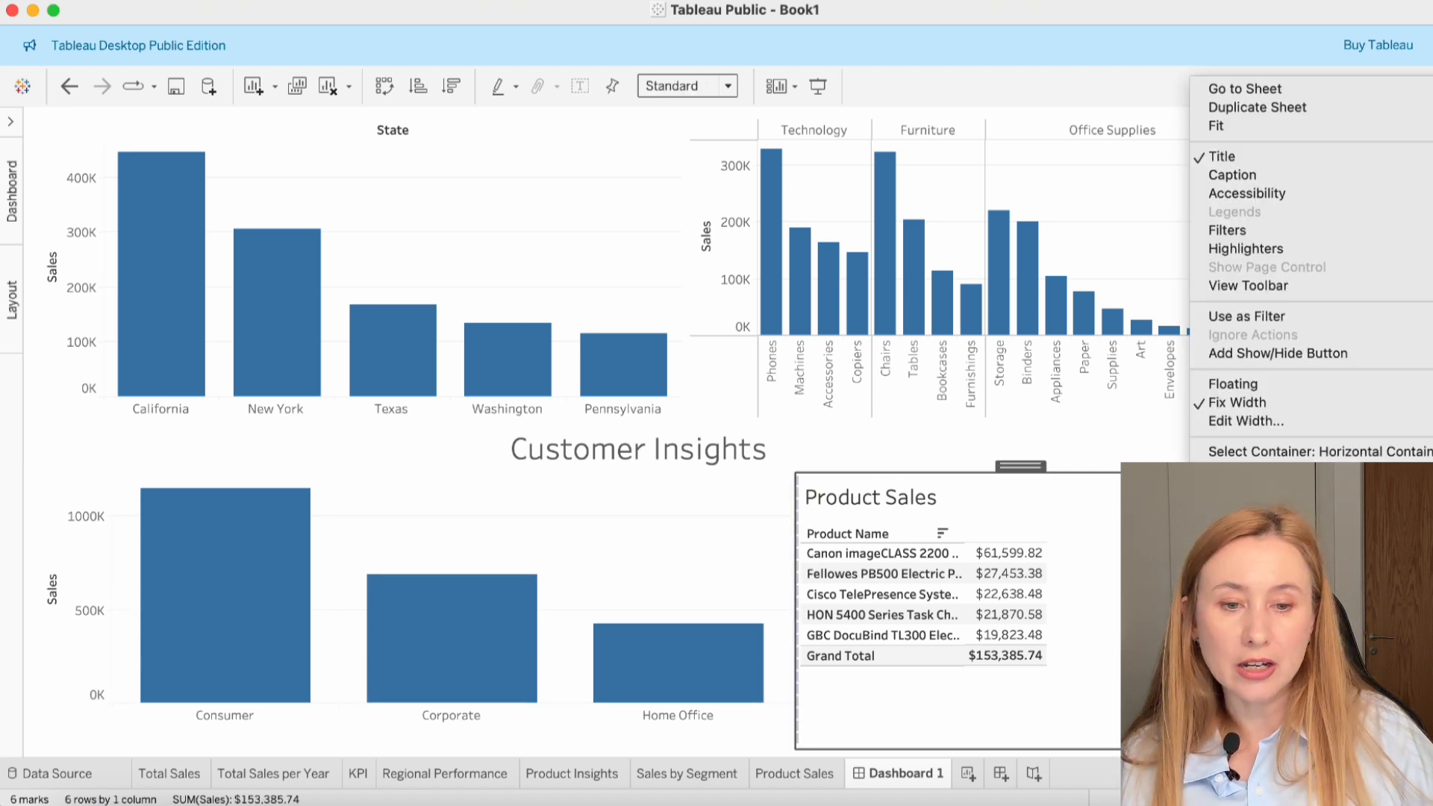
{"action": "left_click", "coordinate": [1237, 161]}
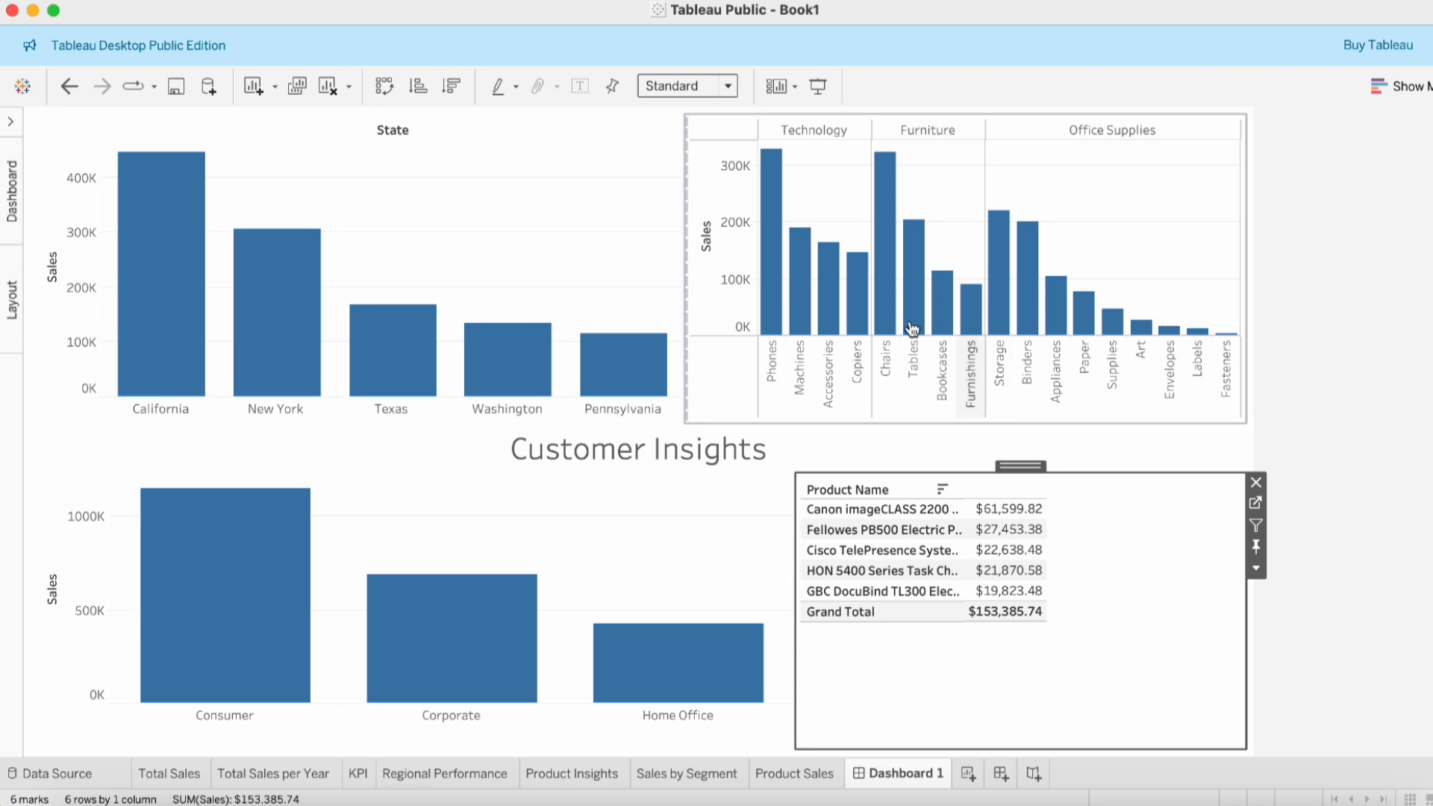
- Set the Product Sales table to Fit Width, and widen its Product Name column and heighten its rows to show full names
{"action": "left_click", "coordinate": [730, 86]}
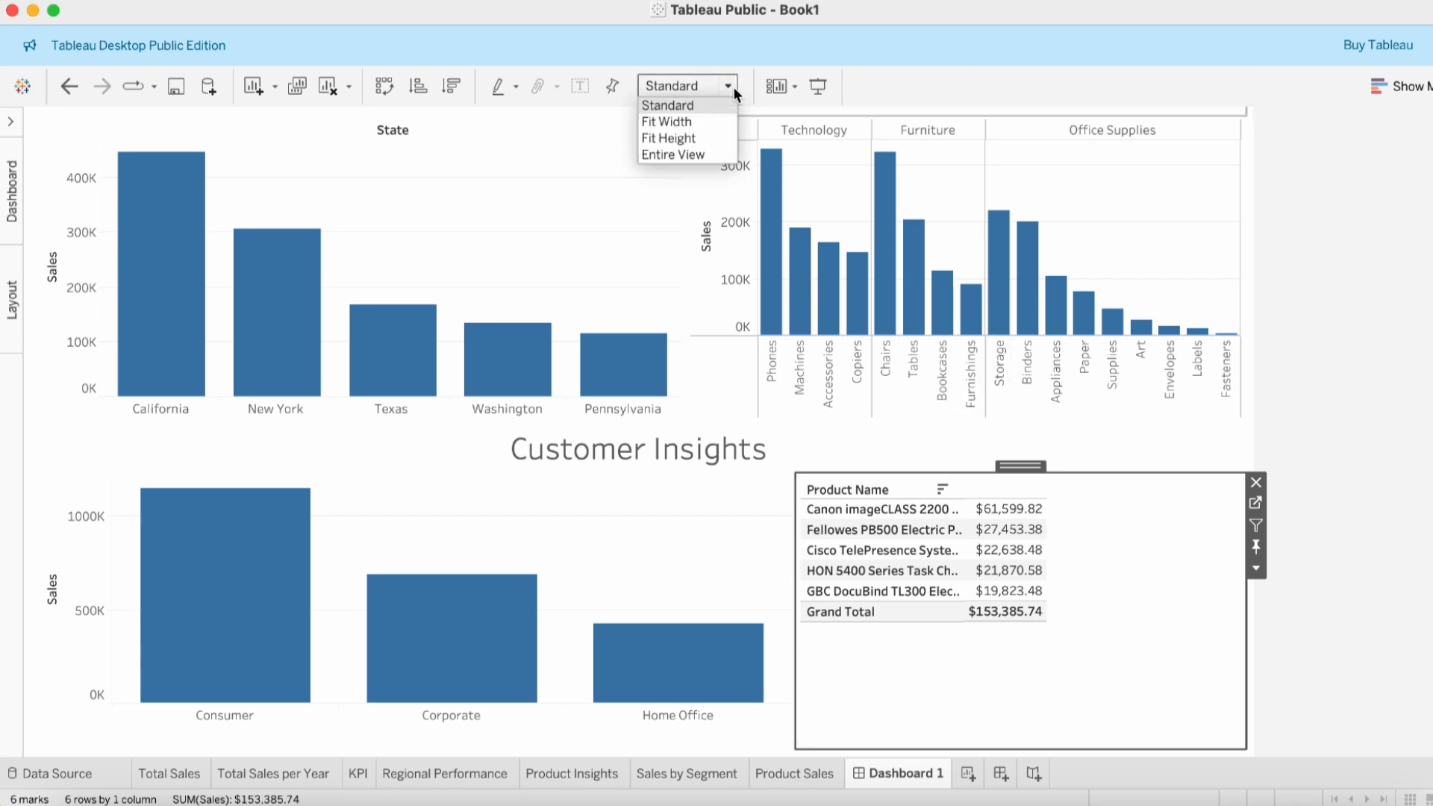
{"action": "left_click", "coordinate": [714, 120]}
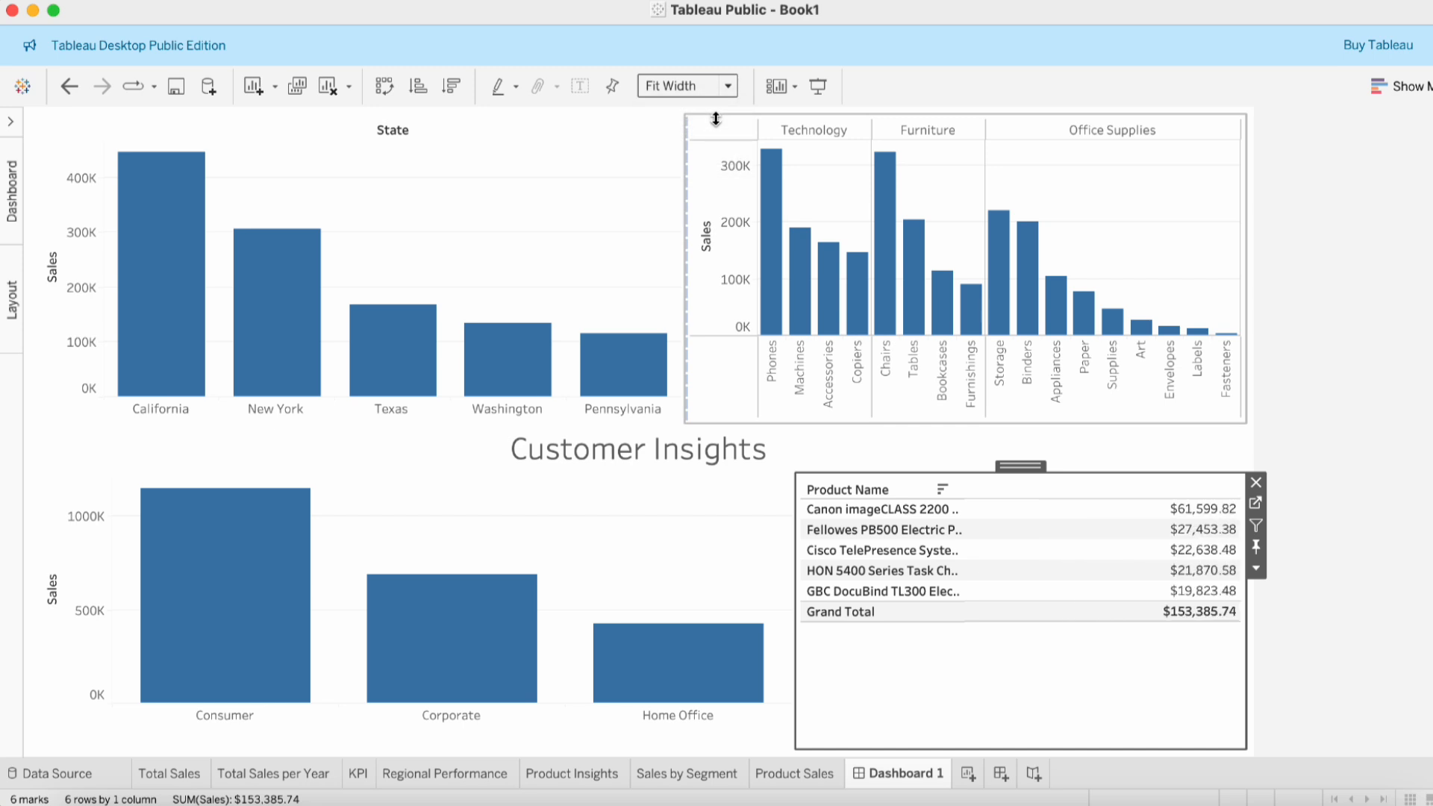
{"action": "left_click_drag", "start_coordinate": [964, 559], "coordinate": [1119, 550]}
{"action": "left_click_drag", "start_coordinate": [946, 539], "coordinate": [951, 571]}
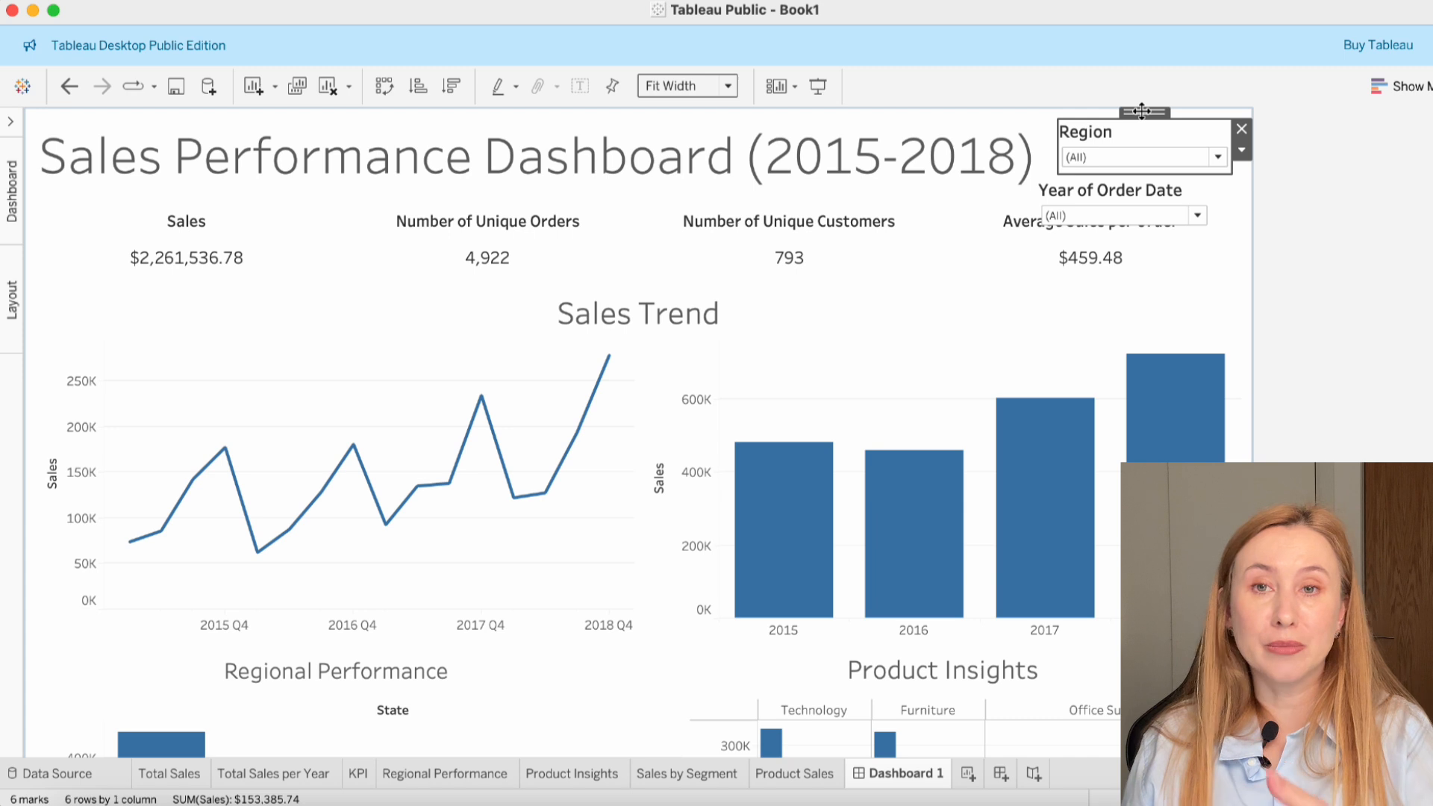
- Set the font size of the Sales Performance Dashboard (2015-2018) title to 28
{"action": "double_click", "coordinate": [982, 170]}
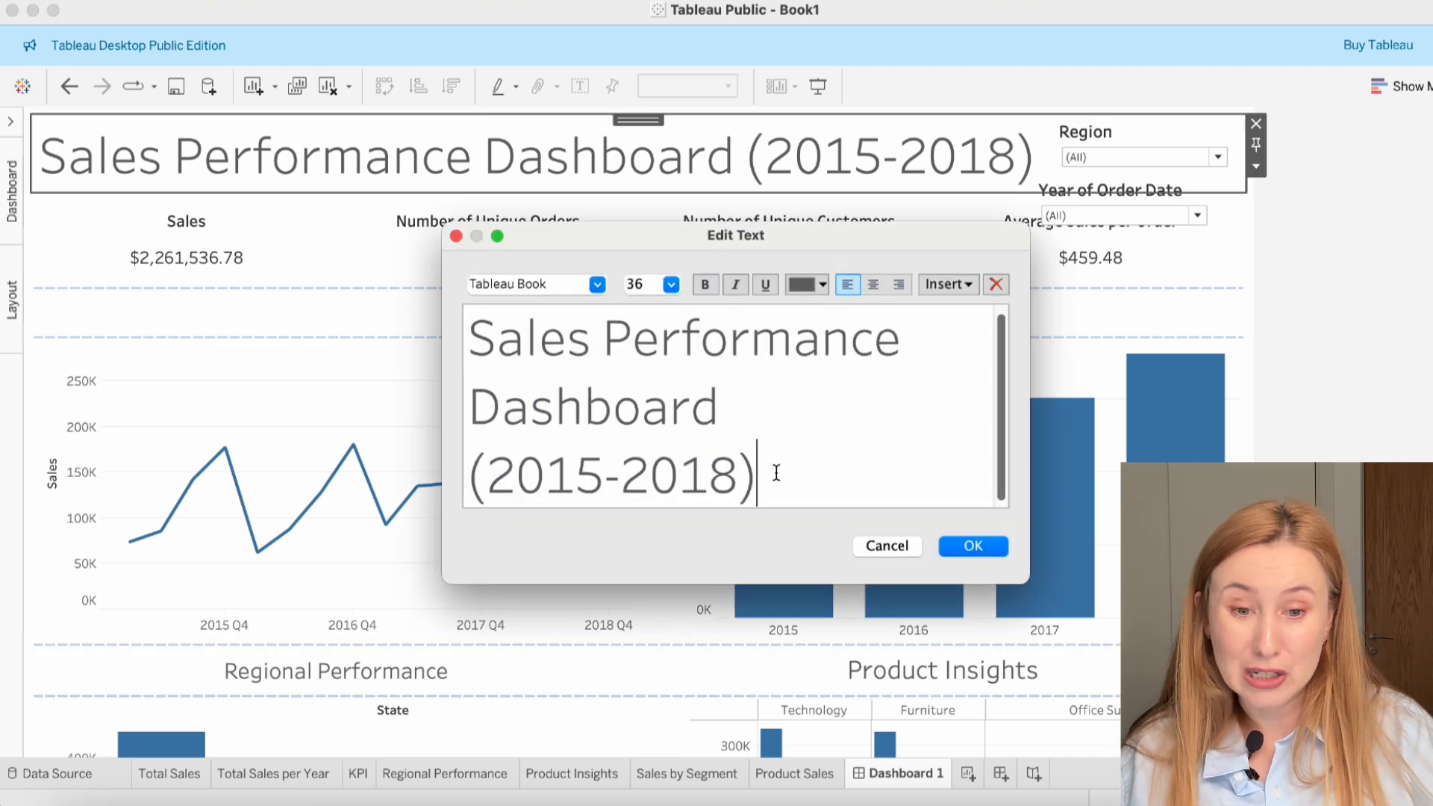
{"action": "left_click_drag", "start_coordinate": [776, 470], "coordinate": [470, 328]}
{"action": "left_click", "coordinate": [672, 283]}
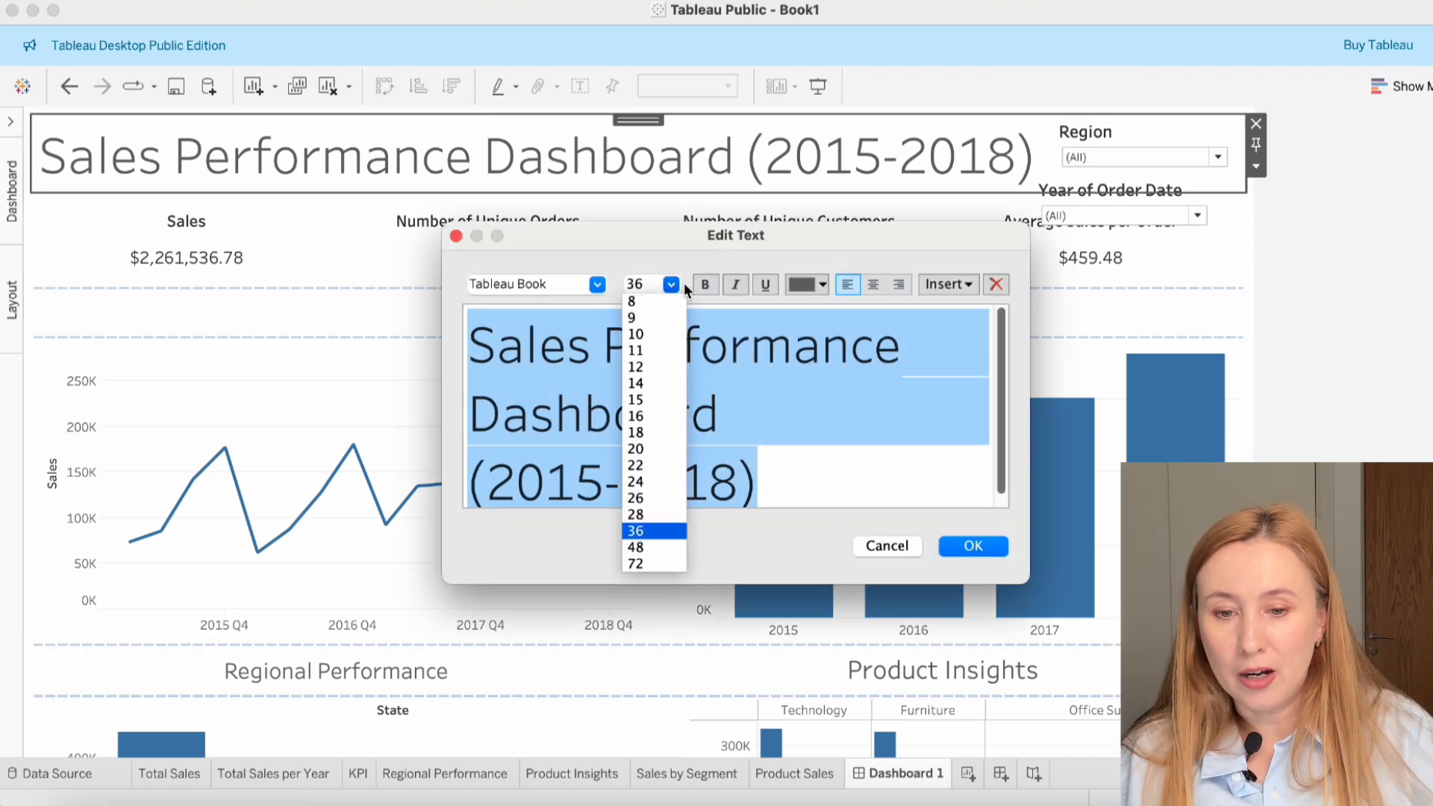
{"action": "left_click", "coordinate": [638, 515]}
{"action": "left_click", "coordinate": [1002, 550]}
- Place the Region and Year of Order Date filters side by side after the dashboard title, clear of the KPI row
{"action": "left_click_drag", "start_coordinate": [1082, 134], "coordinate": [943, 133]}
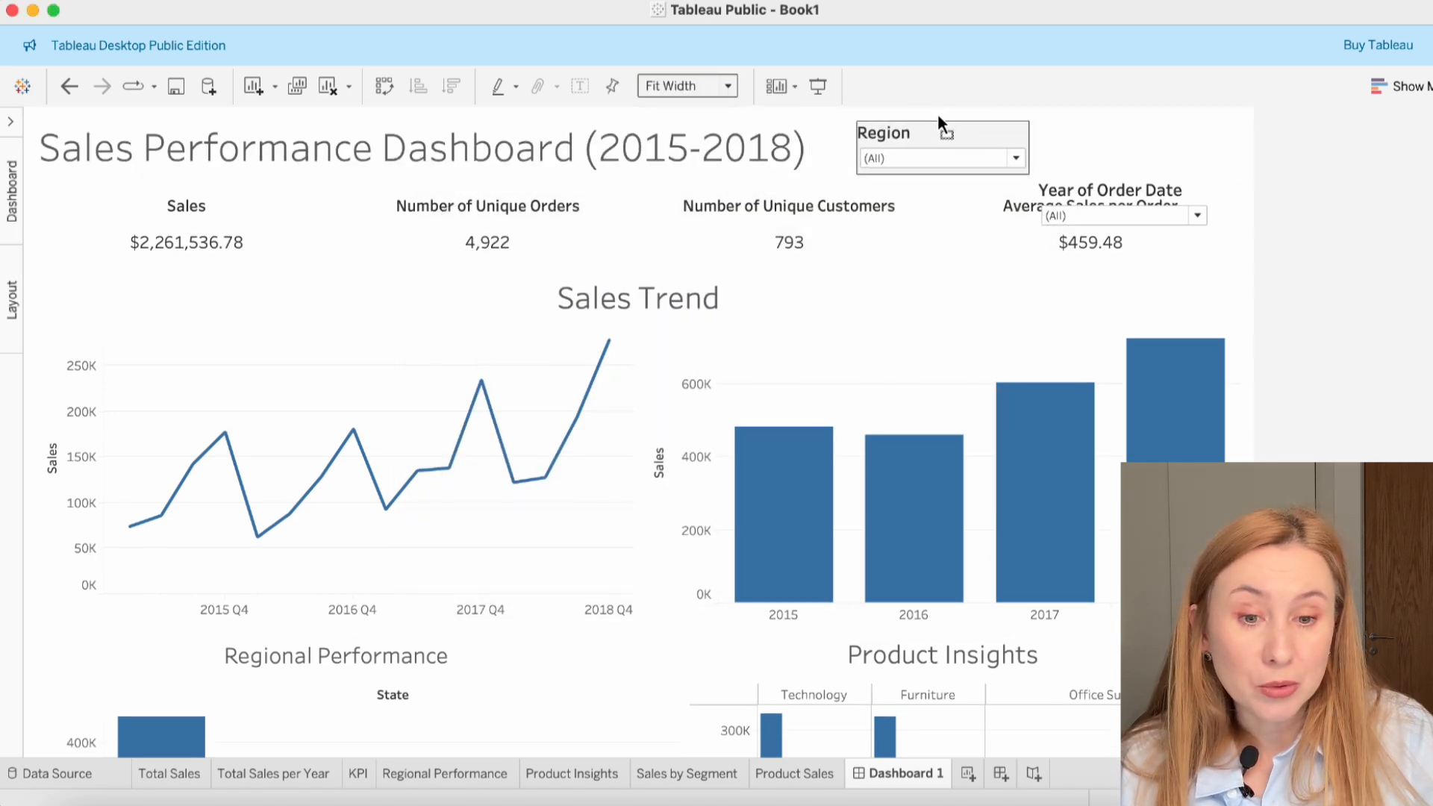
{"action": "left_click", "coordinate": [1126, 191]}
{"action": "left_click_drag", "start_coordinate": [1126, 192], "coordinate": [1131, 113]}
{"action": "left_click", "coordinate": [1308, 182]}
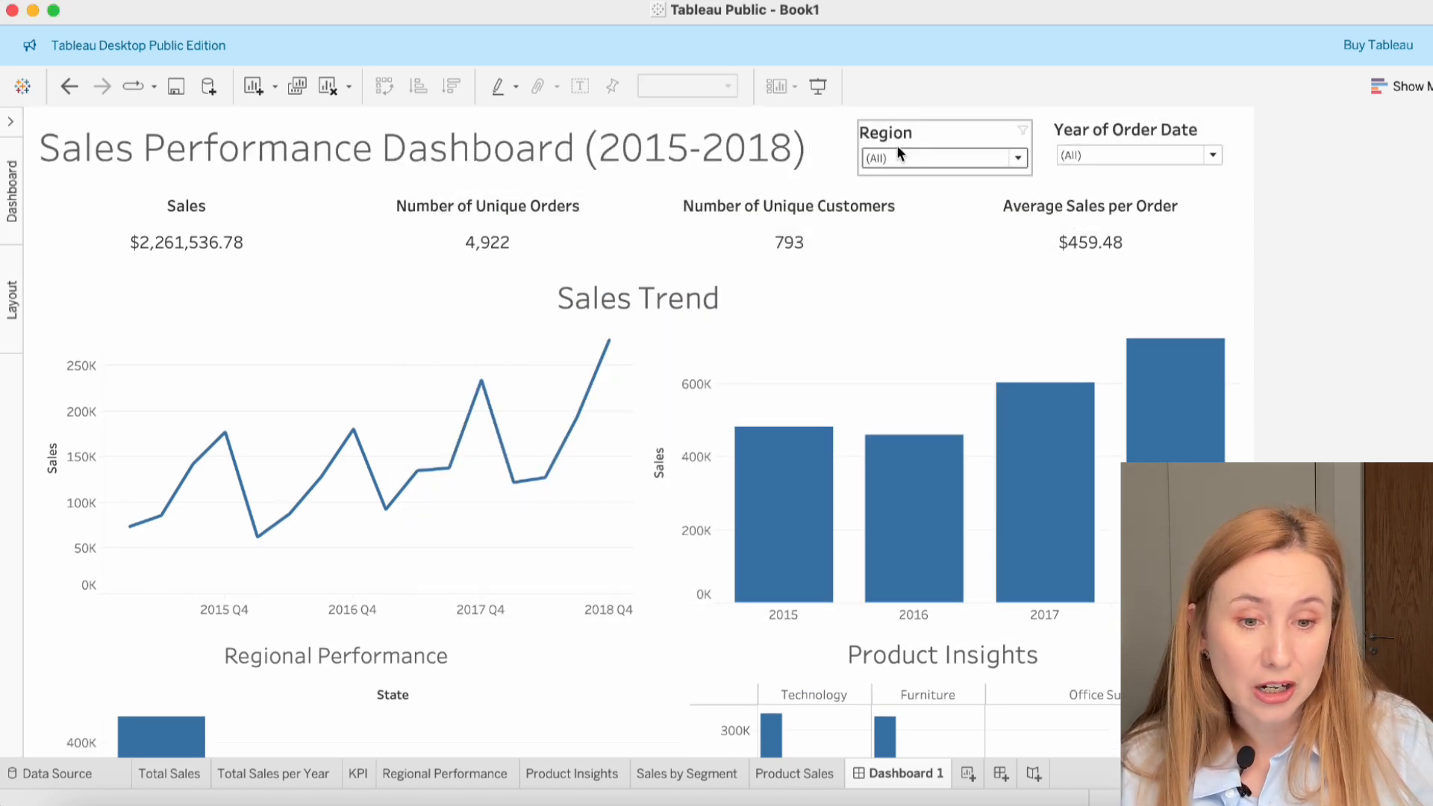
- Make the whole Sales Performance Dashboard (2015-2018) title bold
{"action": "double_click", "coordinate": [522, 149]}
{"action": "left_click_drag", "start_coordinate": [694, 394], "coordinate": [412, 285]}
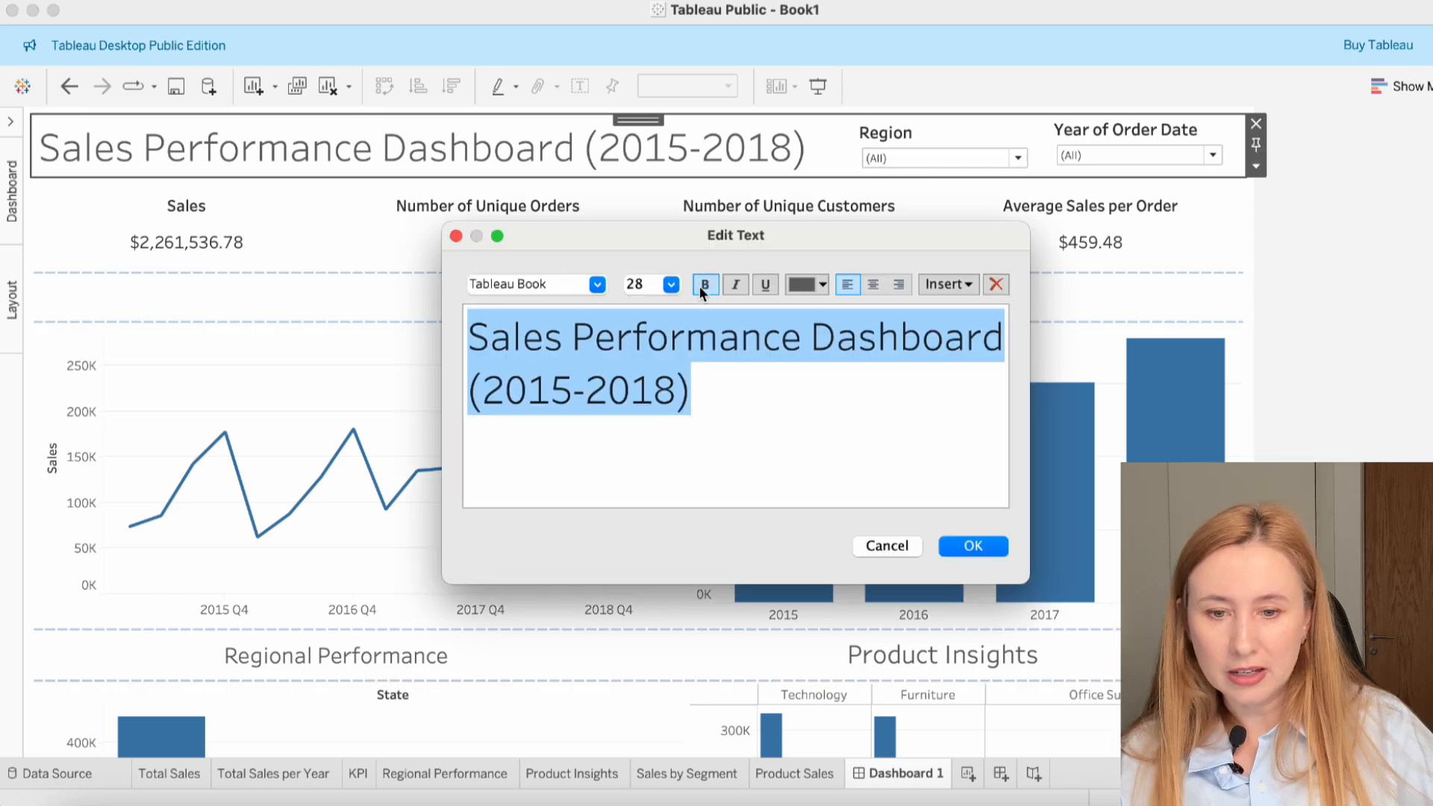
{"action": "left_click", "coordinate": [701, 285]}
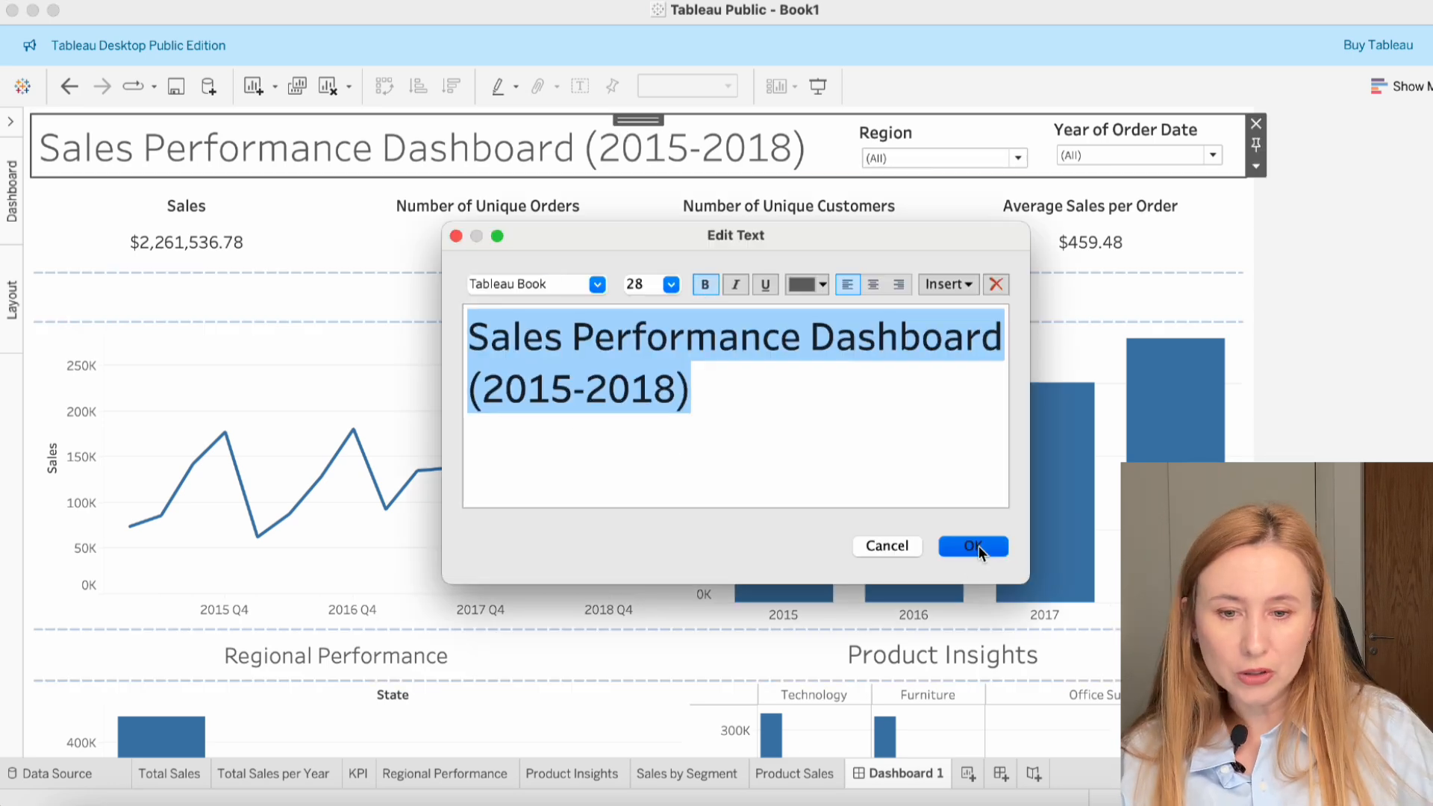
{"action": "left_click", "coordinate": [976, 545]}
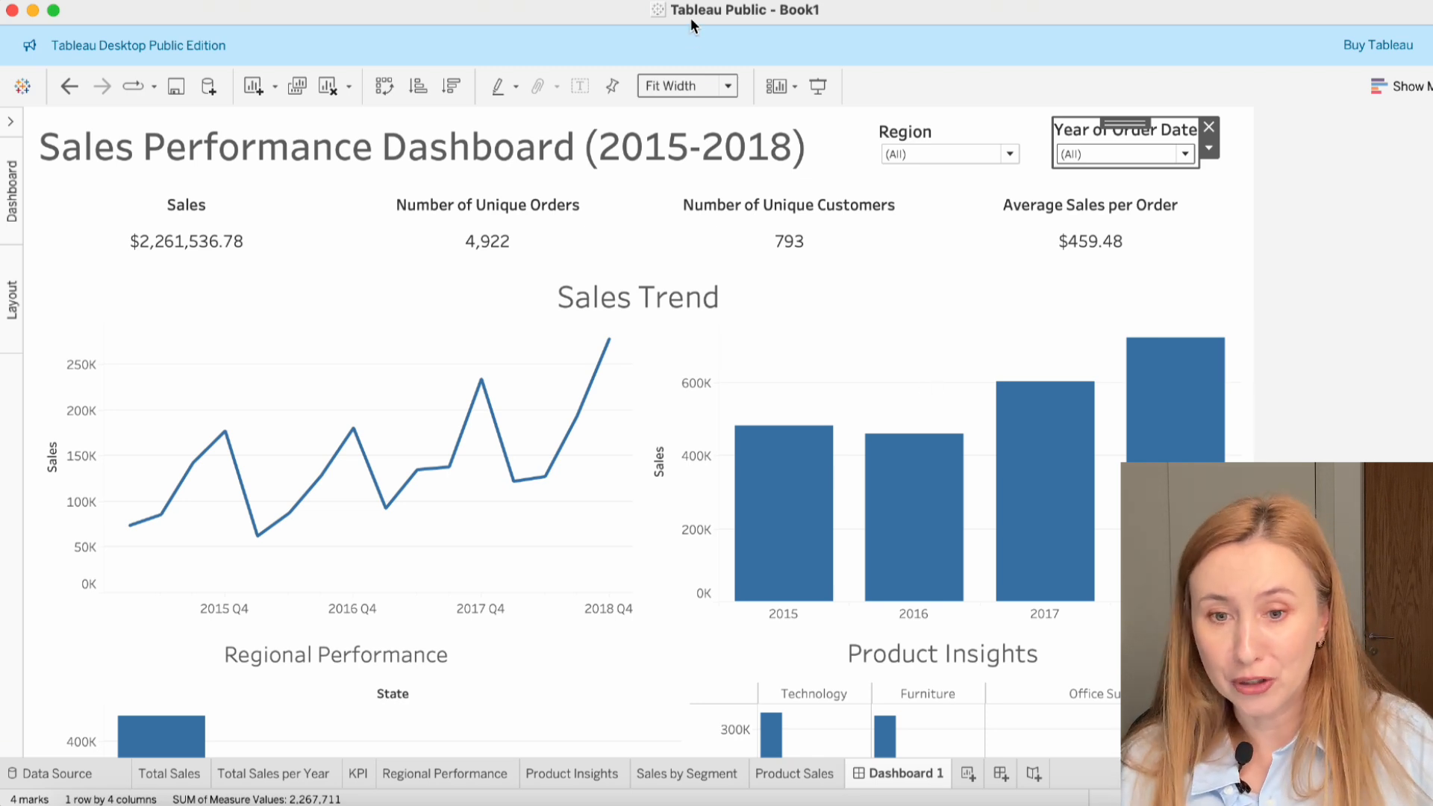
- Set the dashboard's default shading to a light gray
{"action": "left_click", "coordinate": [630, 12]}
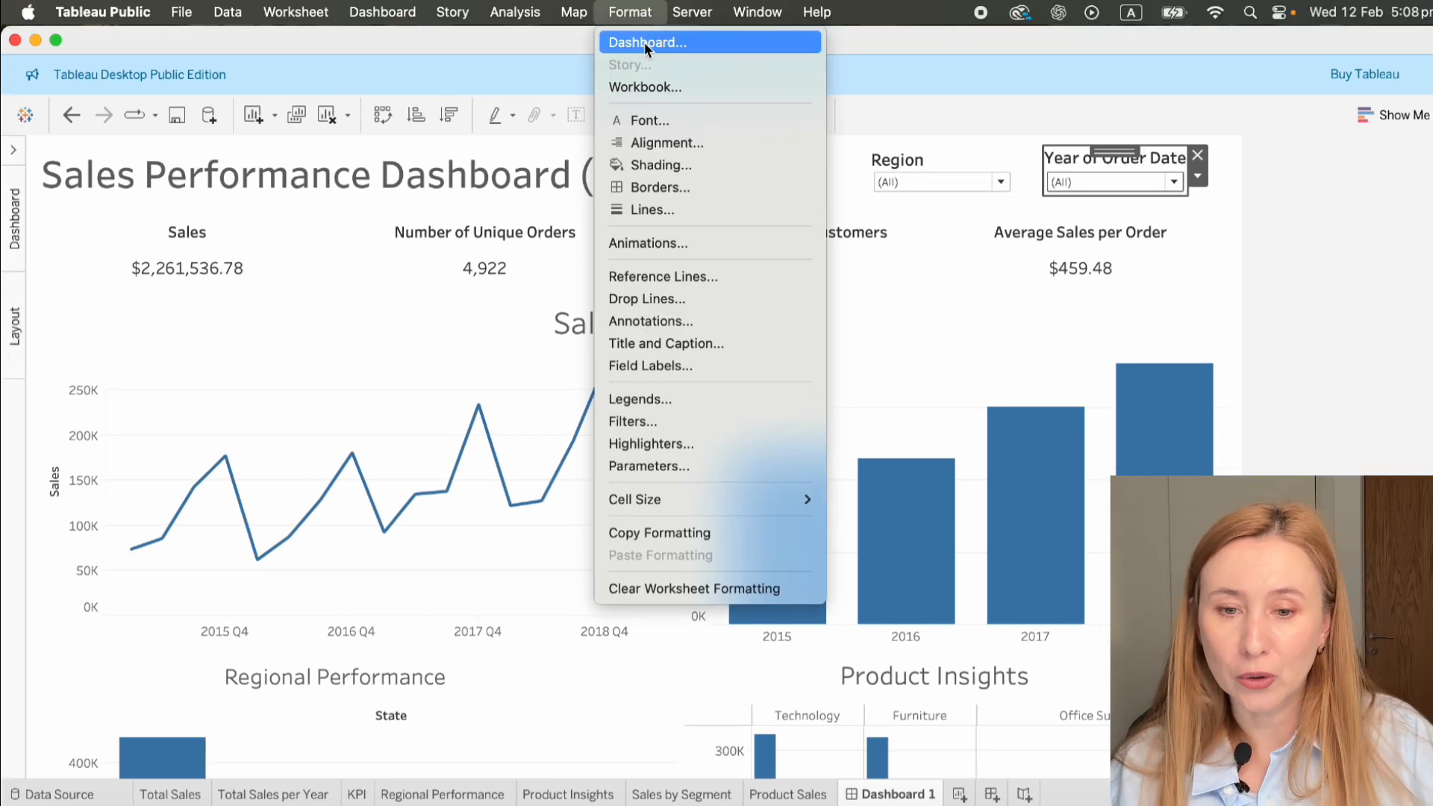
{"action": "left_click", "coordinate": [644, 42]}
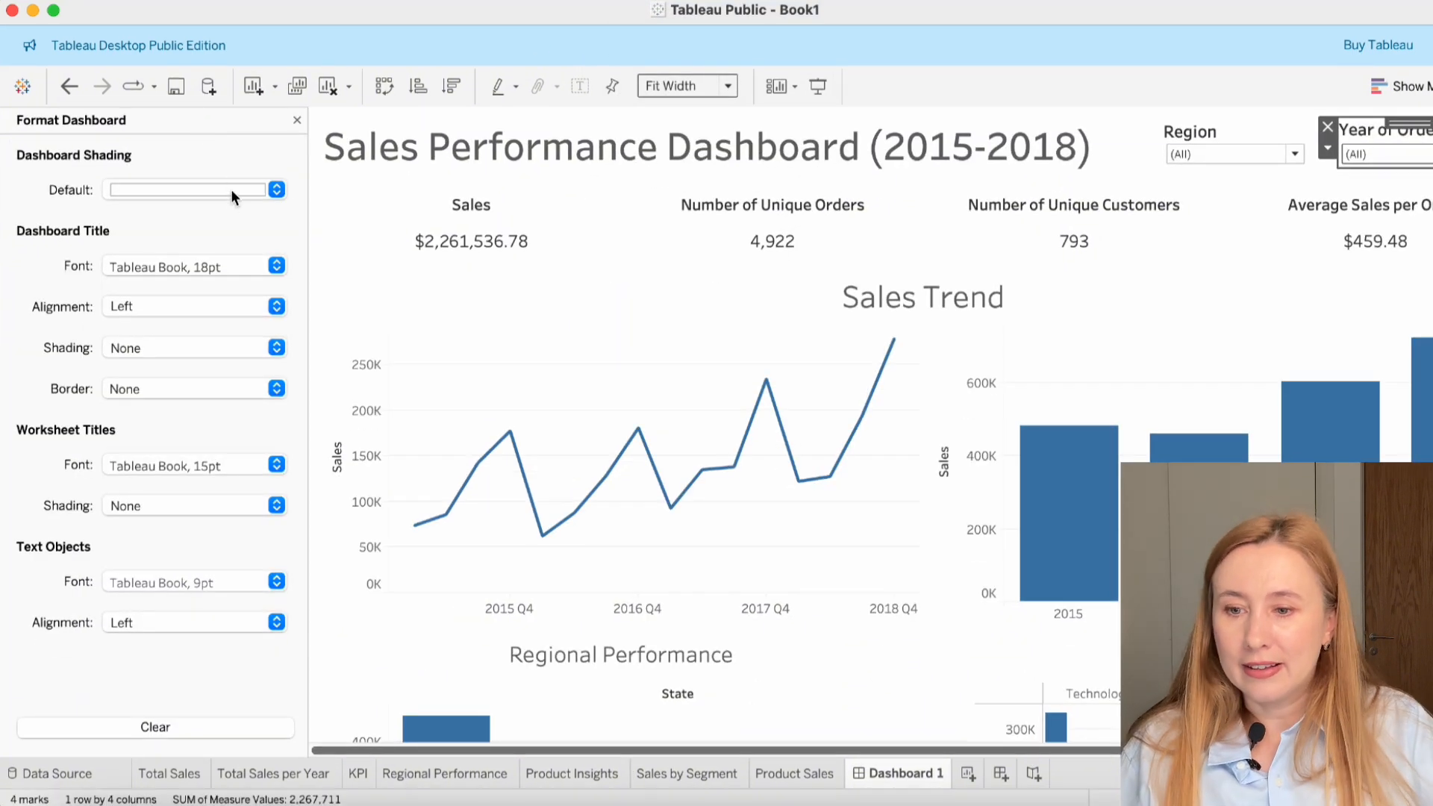
{"action": "left_click", "coordinate": [263, 192]}
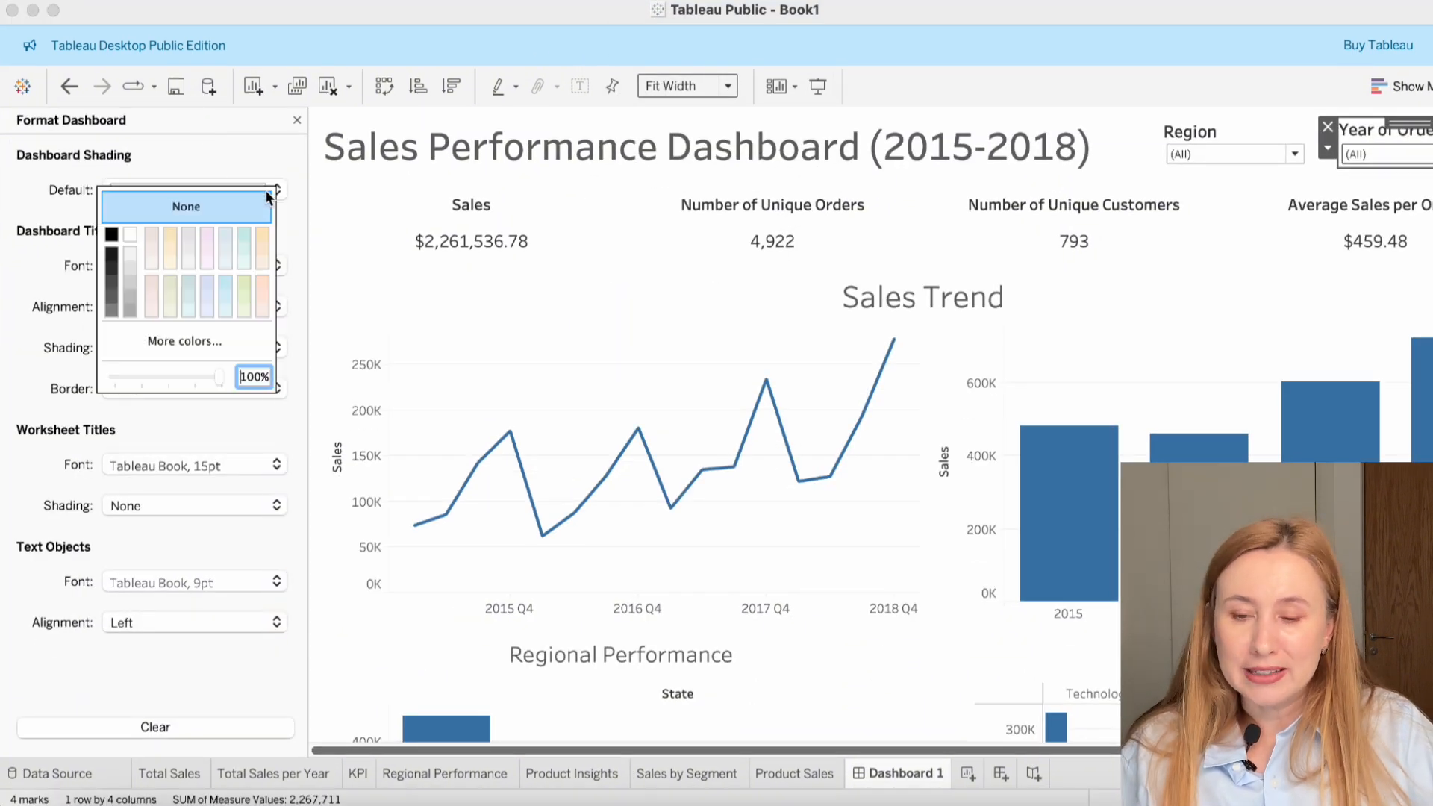
{"action": "left_click", "coordinate": [133, 253]}
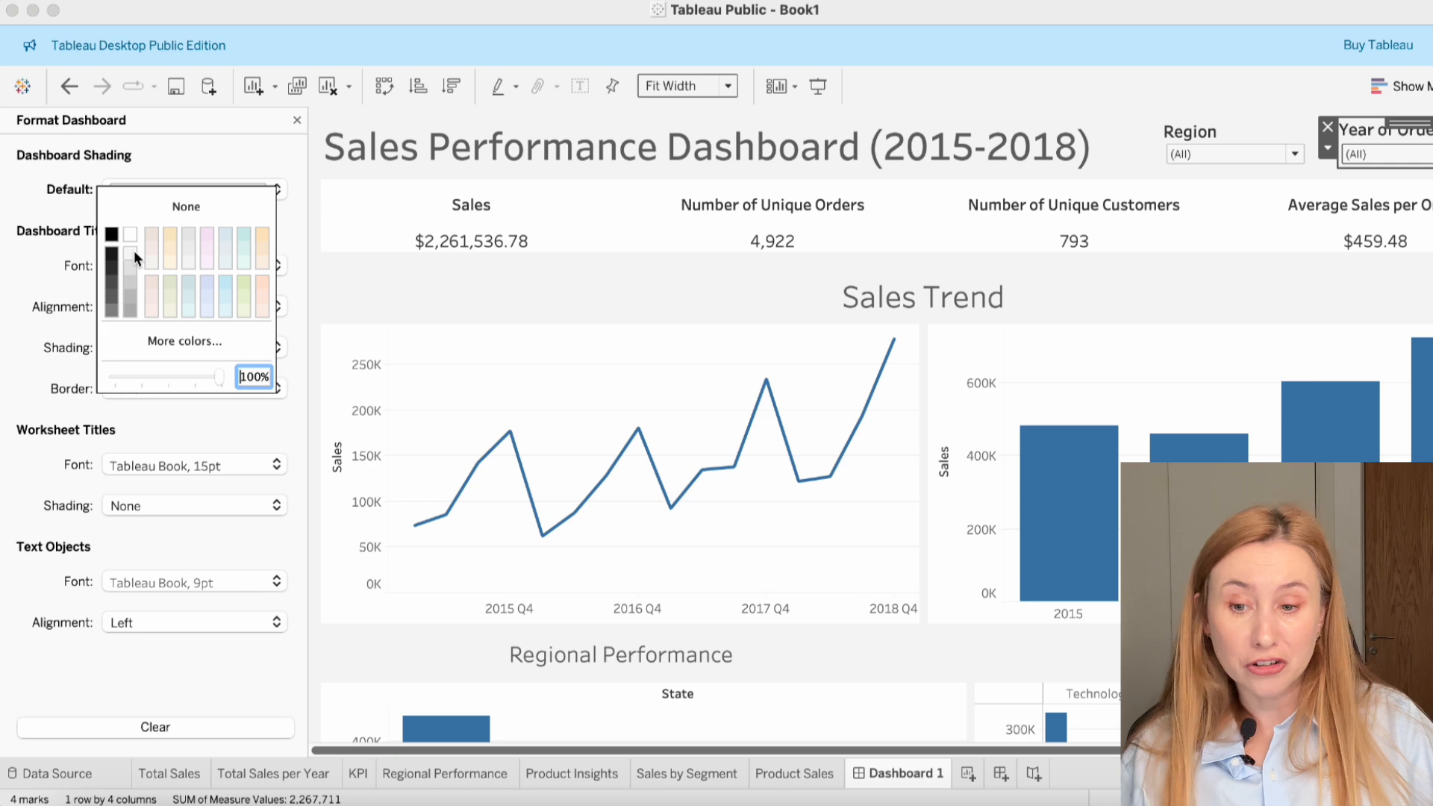
{"action": "left_click", "coordinate": [132, 262]}
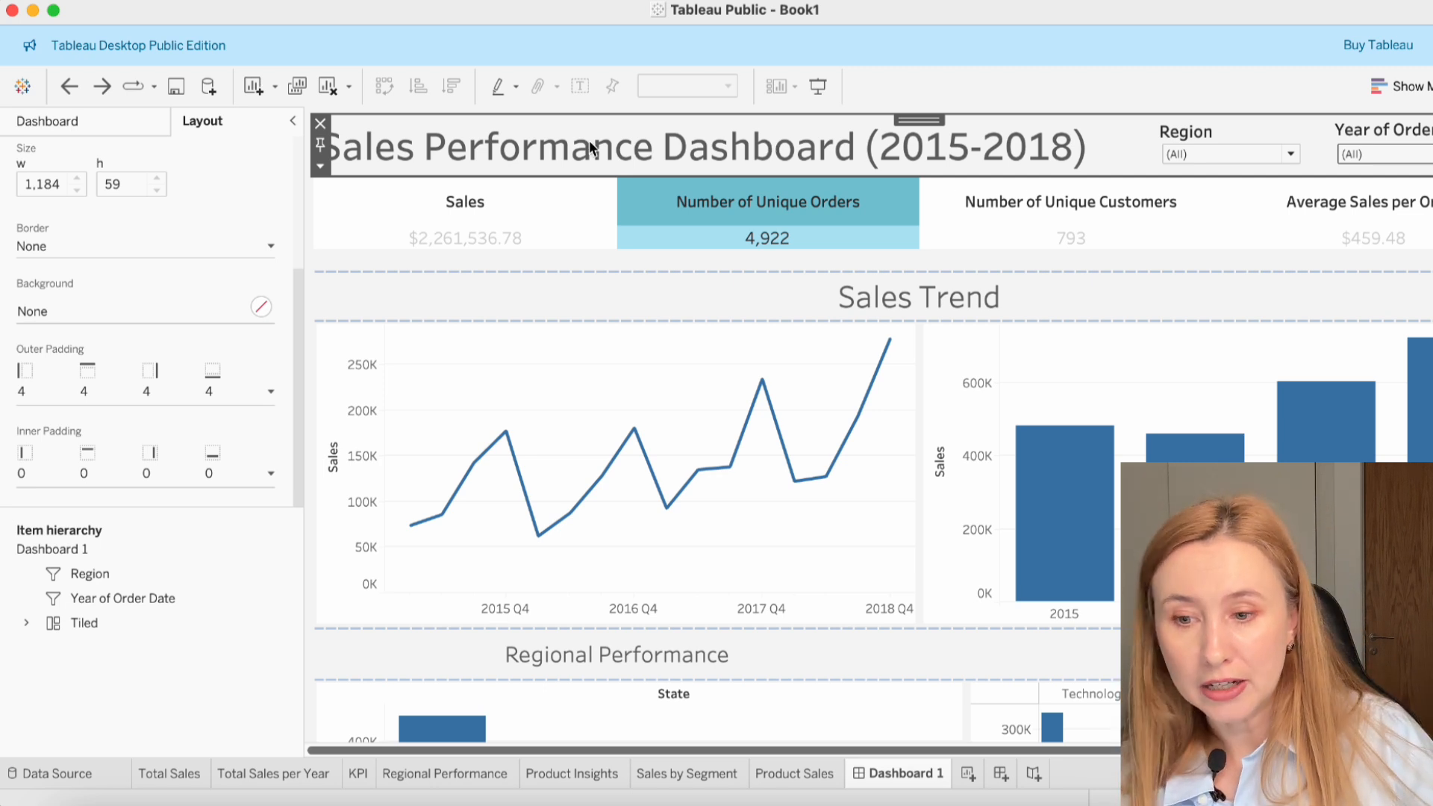
- Give the dashboard title object a white background
{"action": "left_click", "coordinate": [224, 250]}
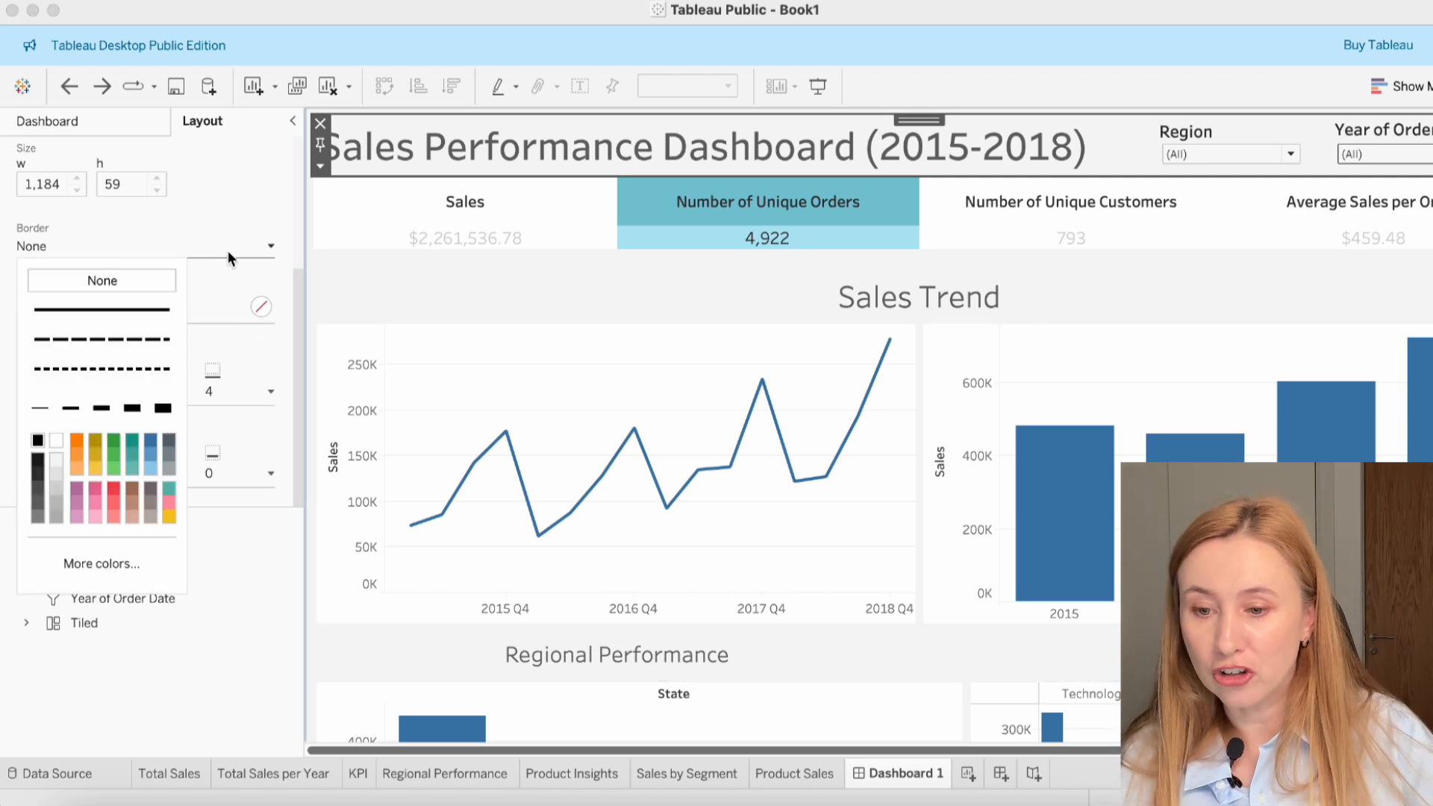
{"action": "left_click", "coordinate": [248, 248]}
{"action": "left_click", "coordinate": [152, 309]}
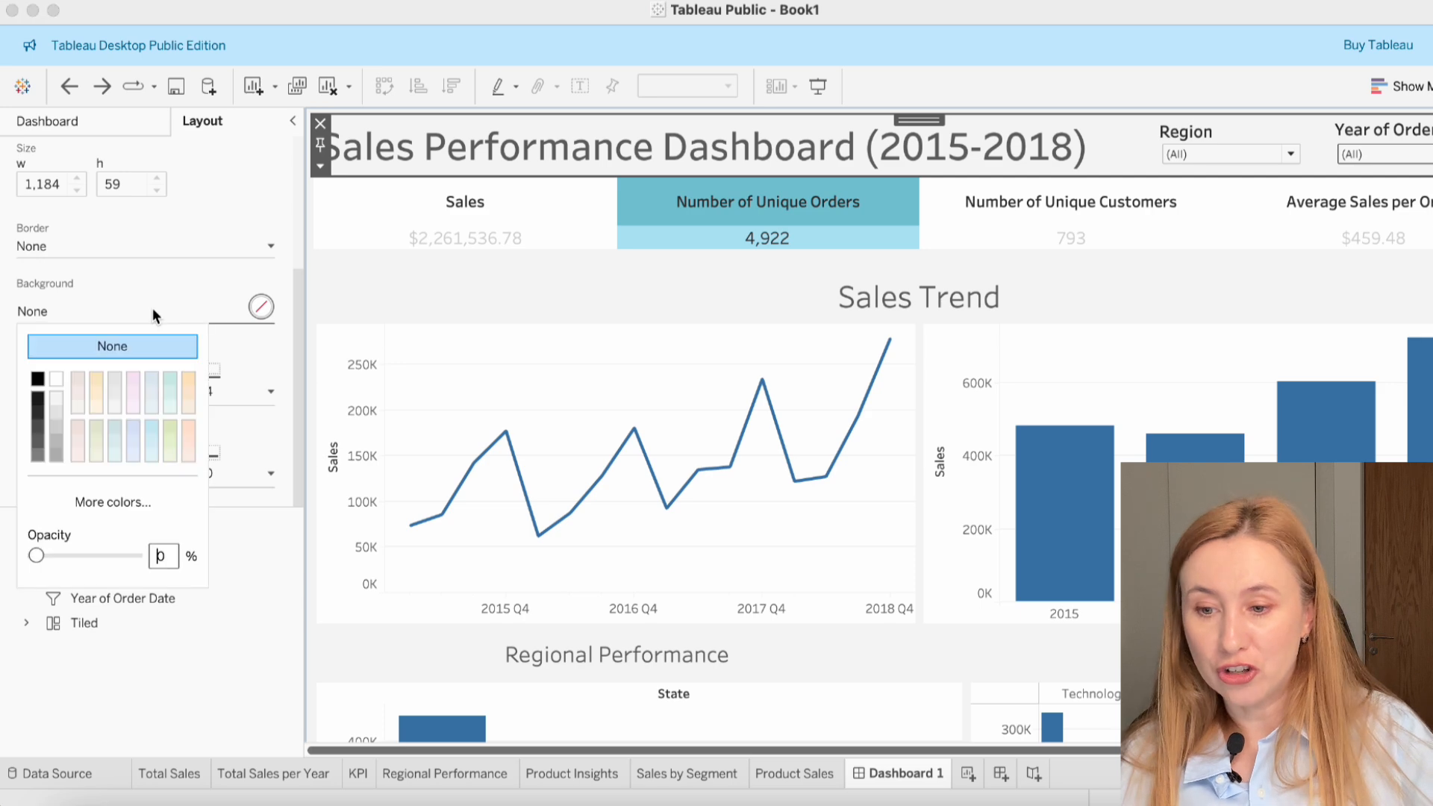
{"action": "left_click", "coordinate": [56, 379]}
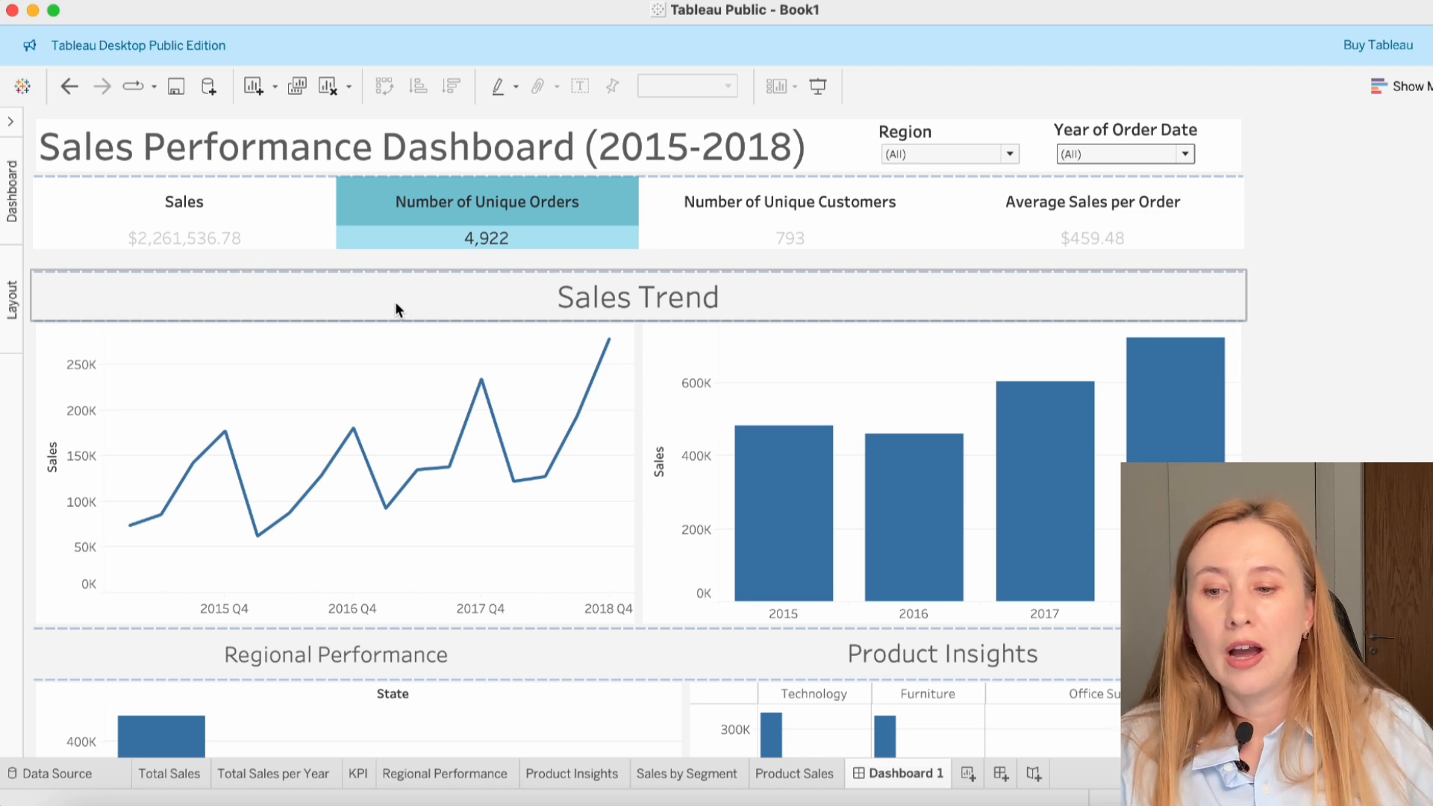
- Give the Sales Trend heading a white background and reduce the height of the KPI row above it
{"action": "left_click", "coordinate": [395, 301]}
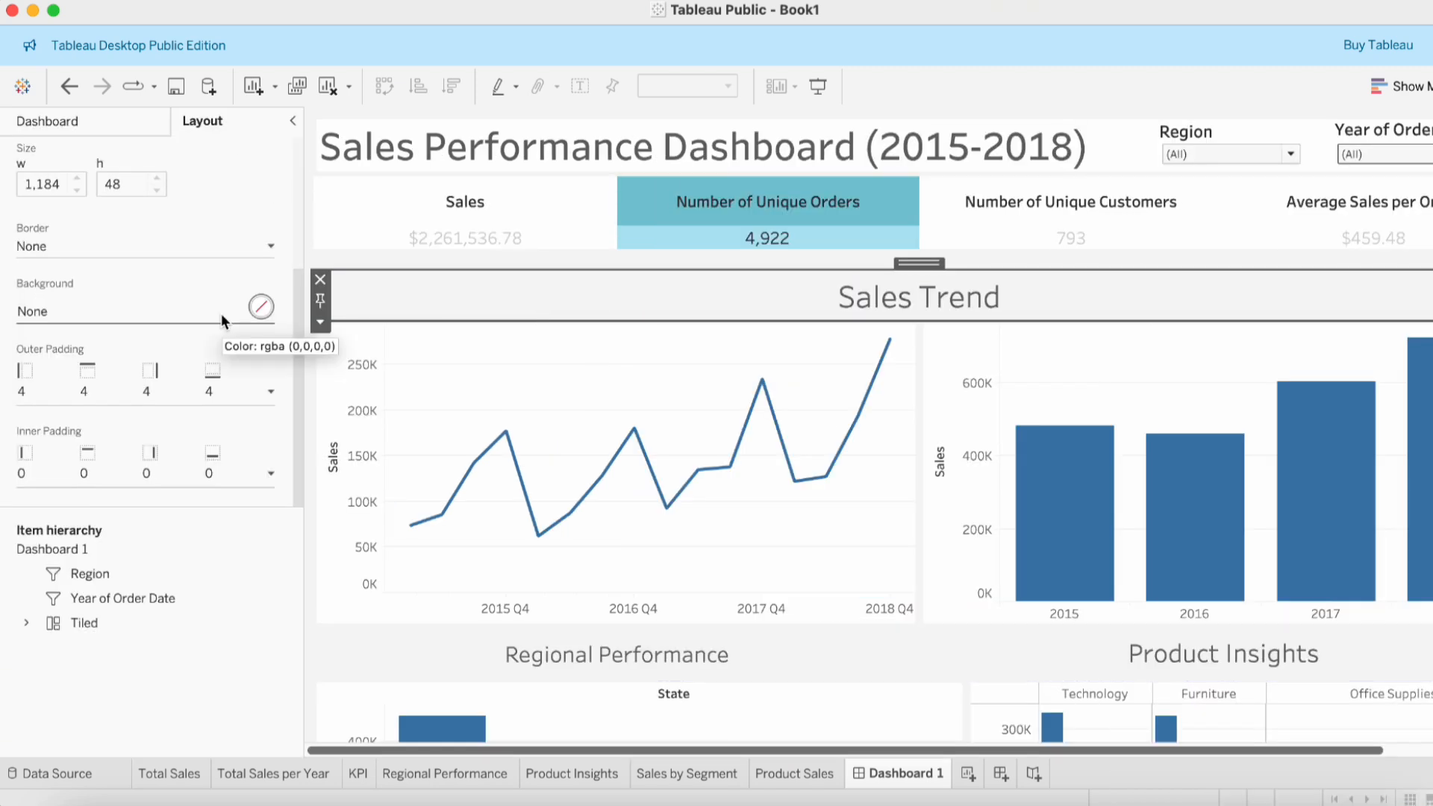
{"action": "left_click", "coordinate": [221, 312]}
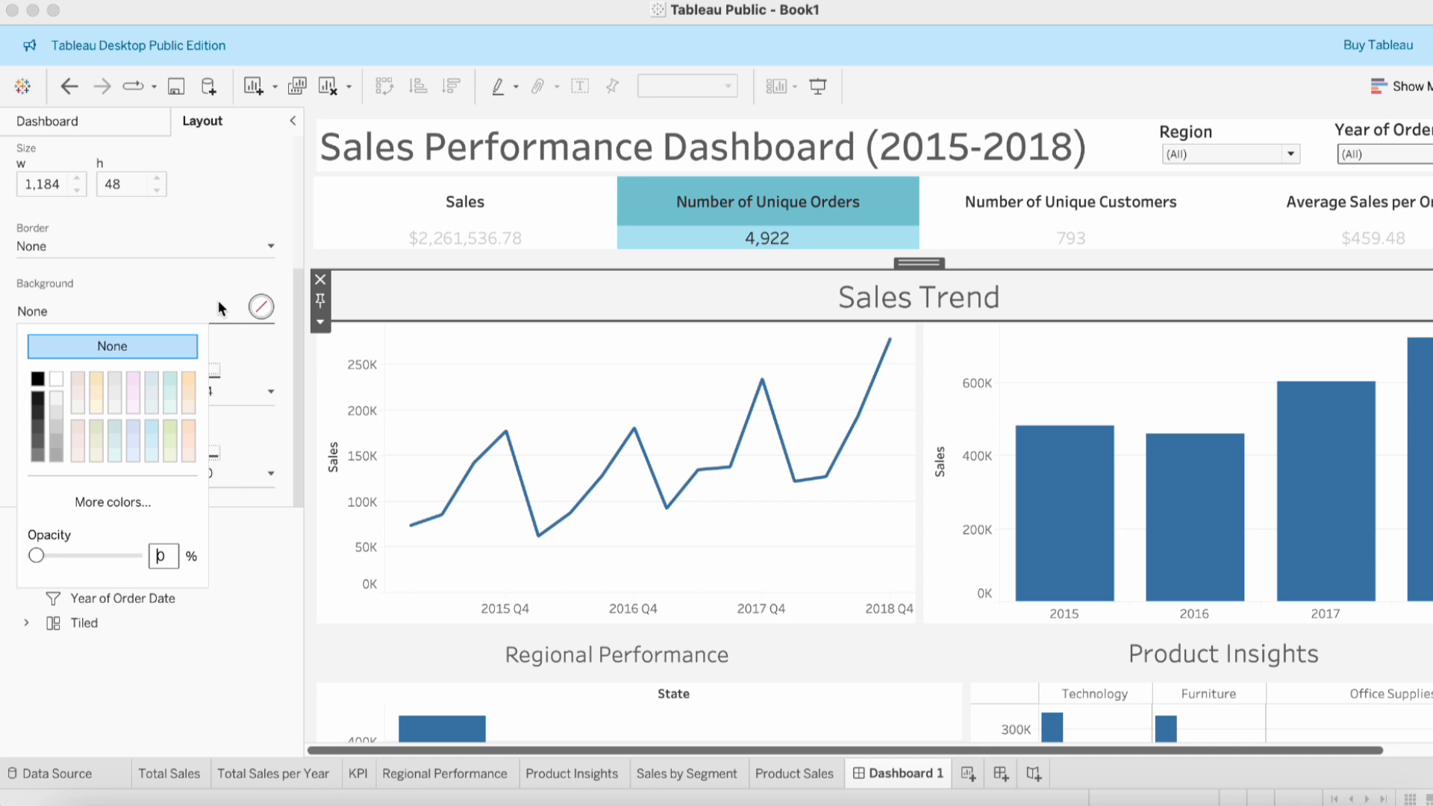
{"action": "type", "text": "100"}
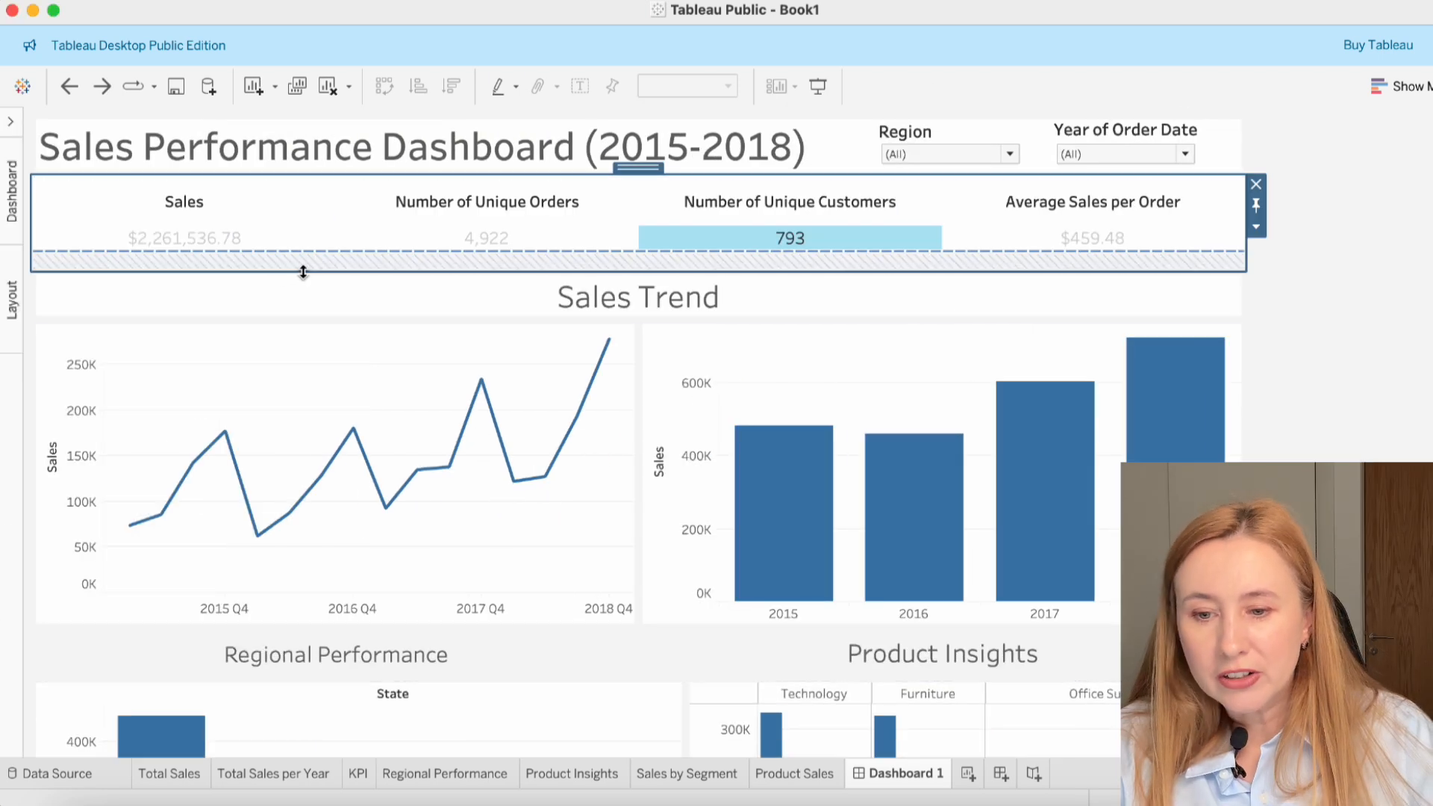
{"action": "left_click_drag", "start_coordinate": [303, 271], "coordinate": [310, 256]}
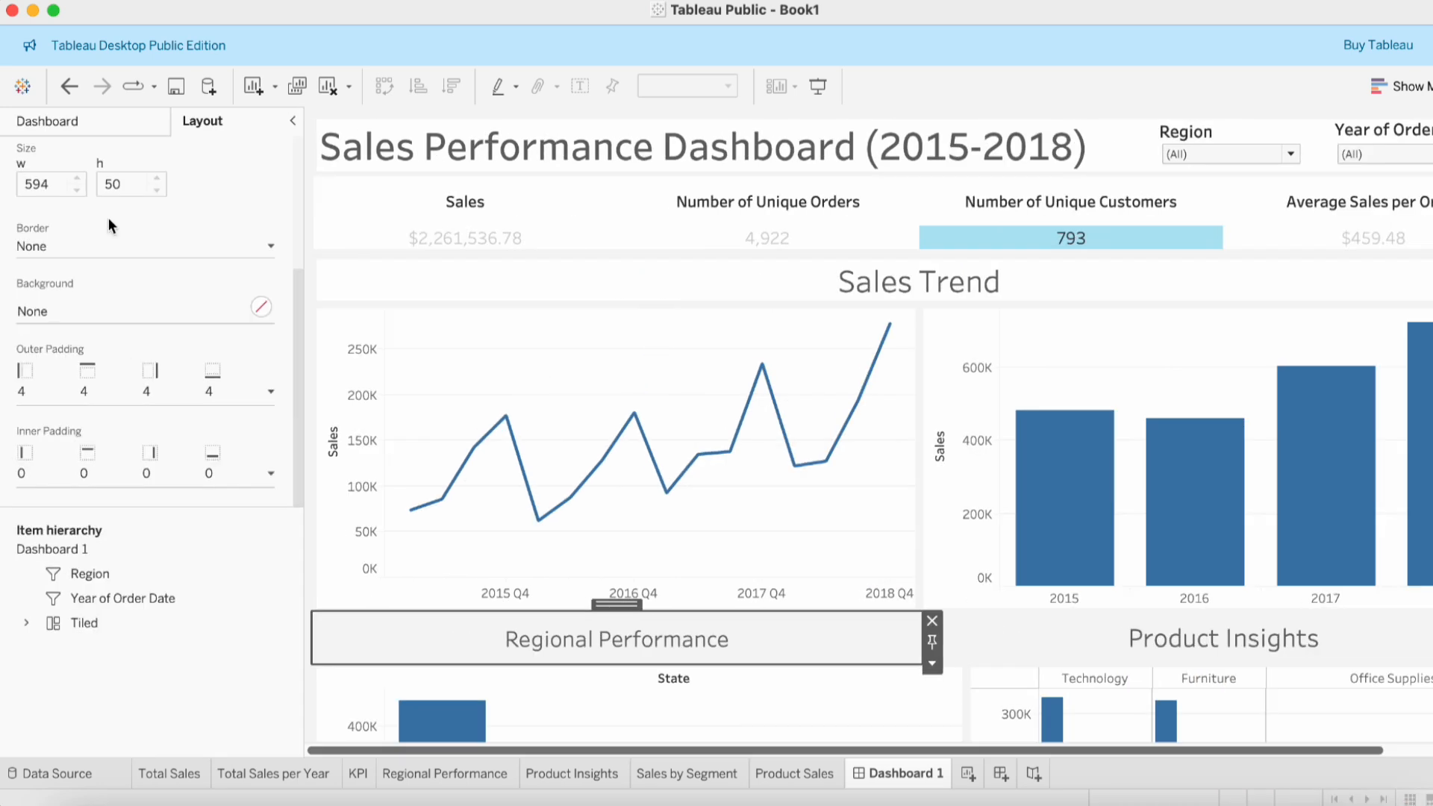
- Give the Regional Performance and Product Insights headings white backgrounds
{"action": "left_click", "coordinate": [260, 306]}
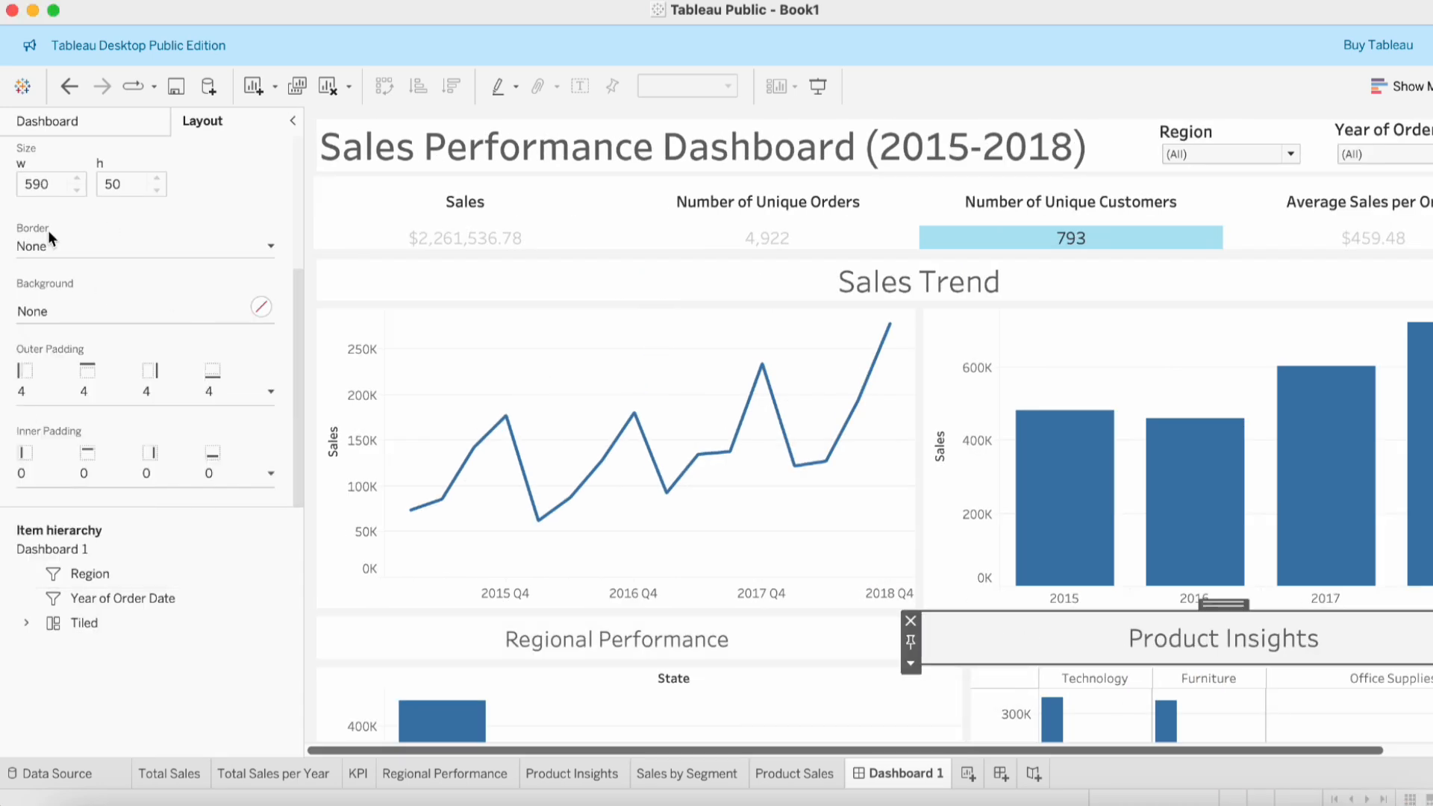
{"action": "left_click", "coordinate": [260, 306]}
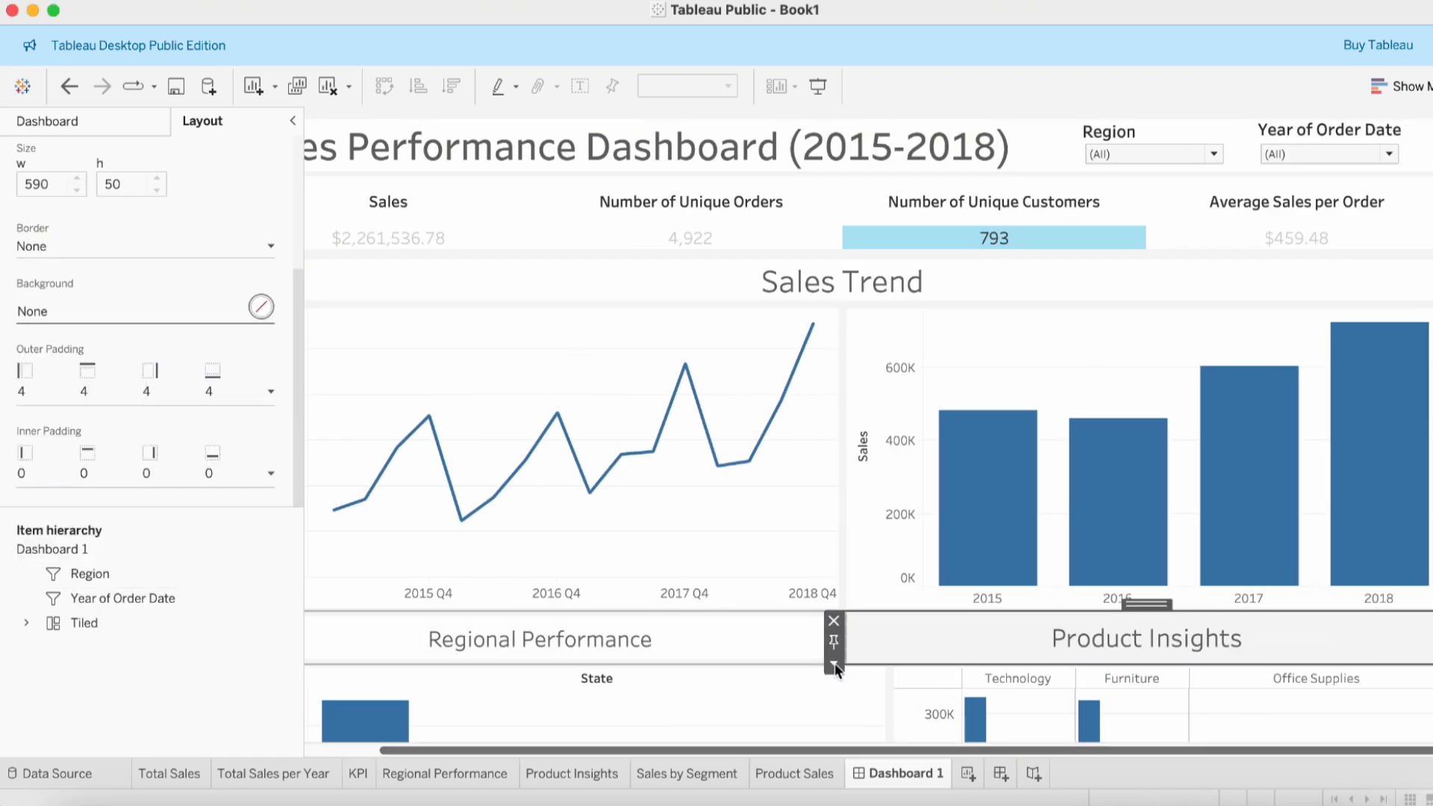
{"action": "left_click", "coordinate": [179, 310]}
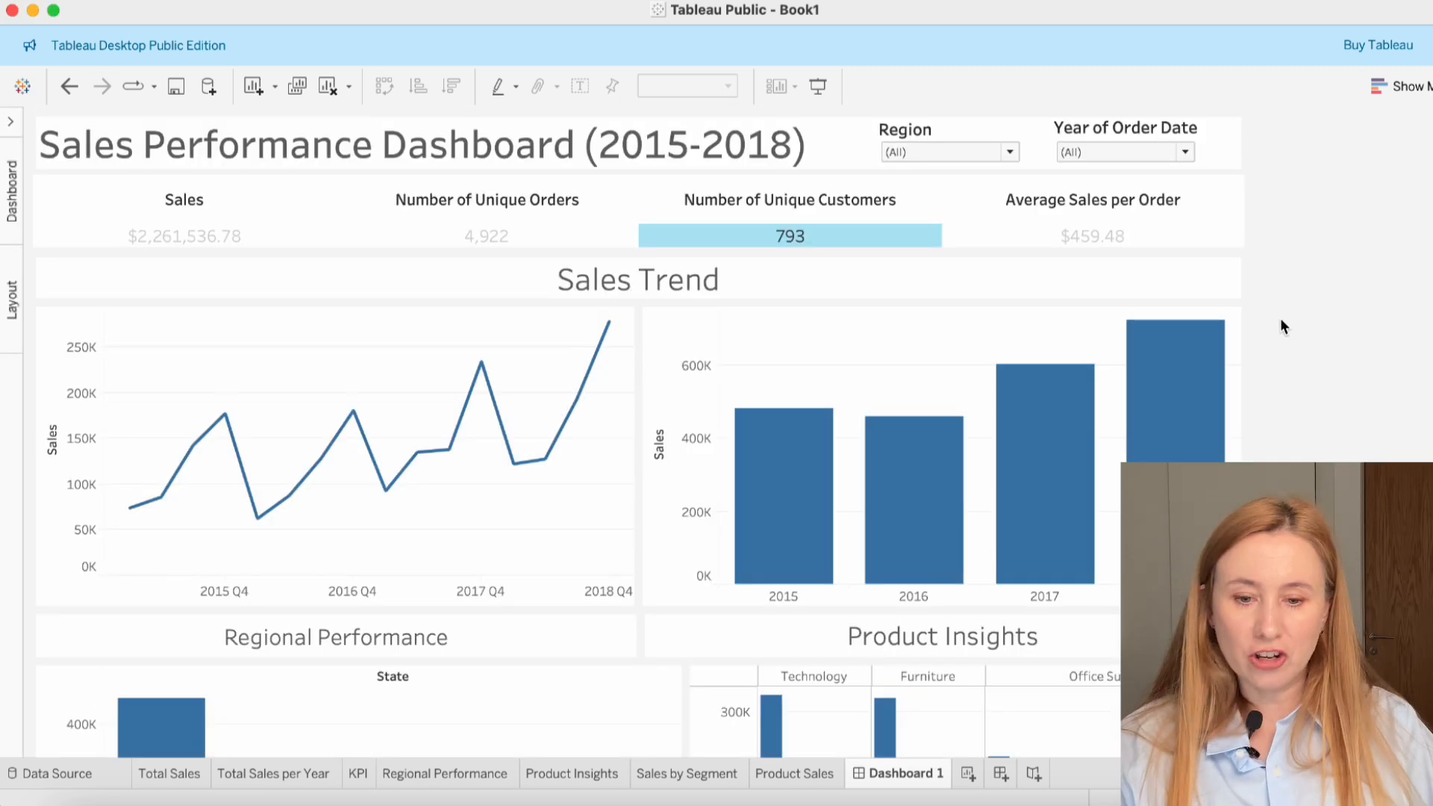
- Add a thin solid light gray border around the Sales Trend heading
{"action": "scroll", "coordinate": [1428, 446], "scroll_direction": "down", "scroll_amount": 2}
{"action": "scroll", "coordinate": [1428, 446], "scroll_direction": "down", "scroll_amount": 5}
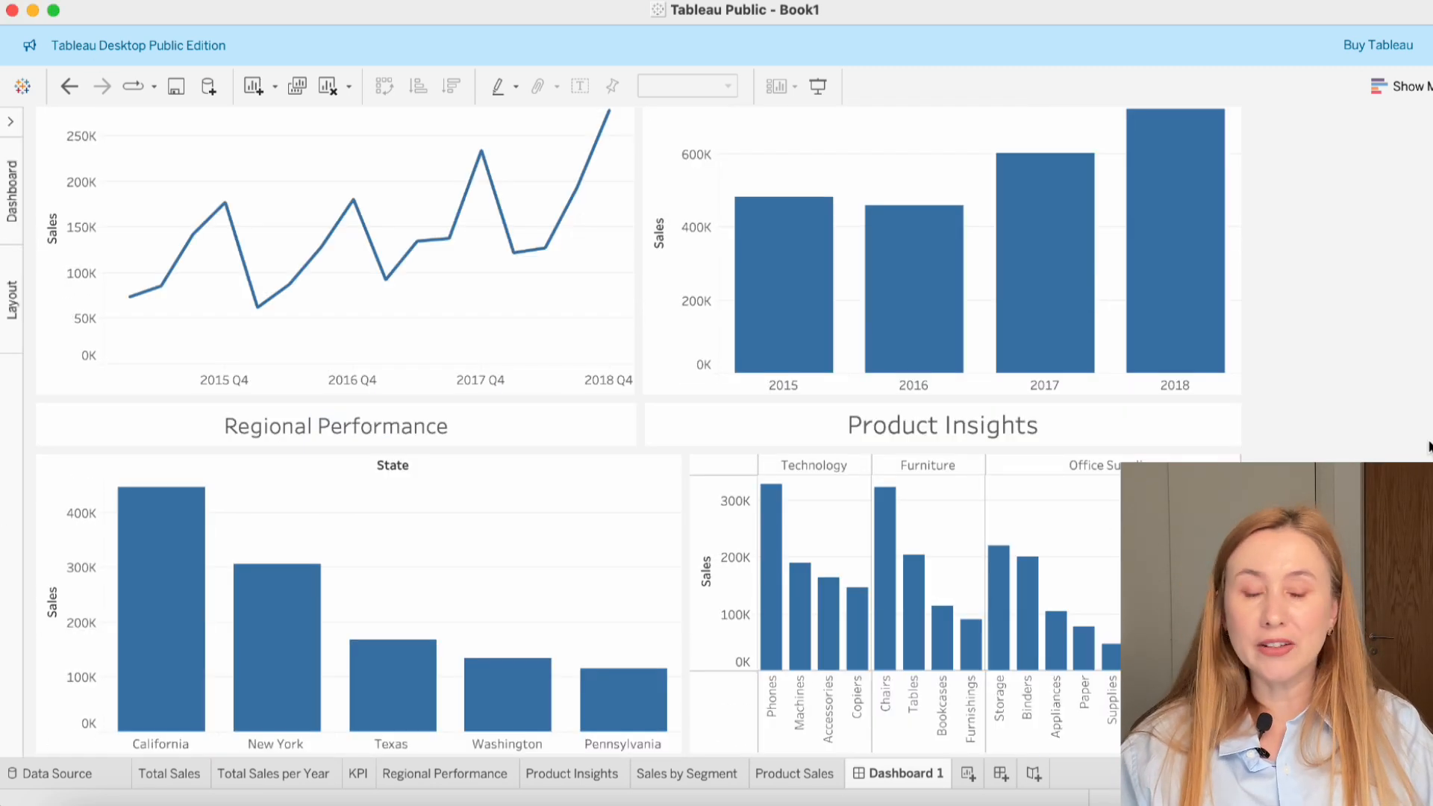
{"action": "scroll", "coordinate": [885, 319], "scroll_direction": "up", "scroll_amount": 6}
{"action": "left_click", "coordinate": [337, 300]}
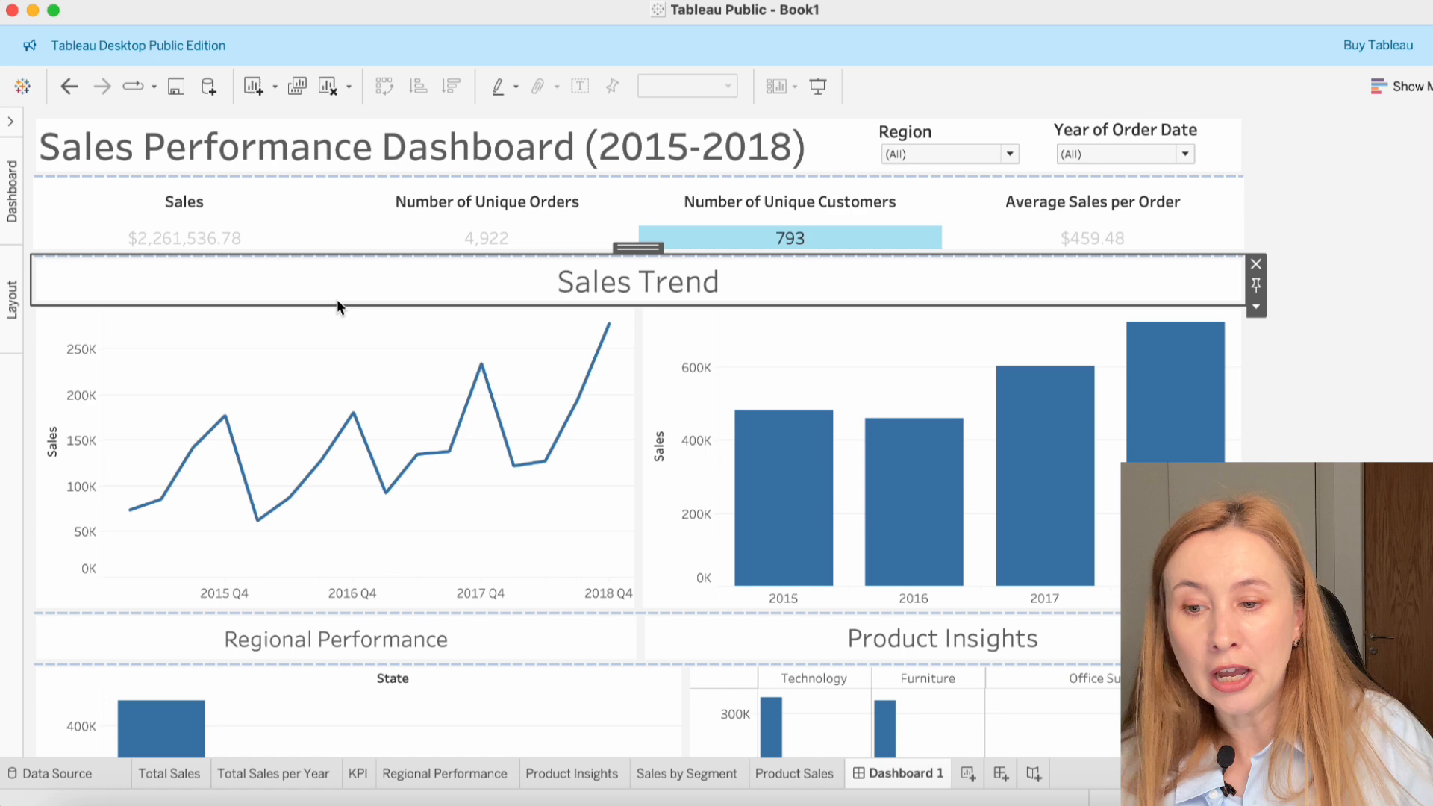
{"action": "left_click", "coordinate": [9, 121]}
{"action": "left_click", "coordinate": [195, 243]}
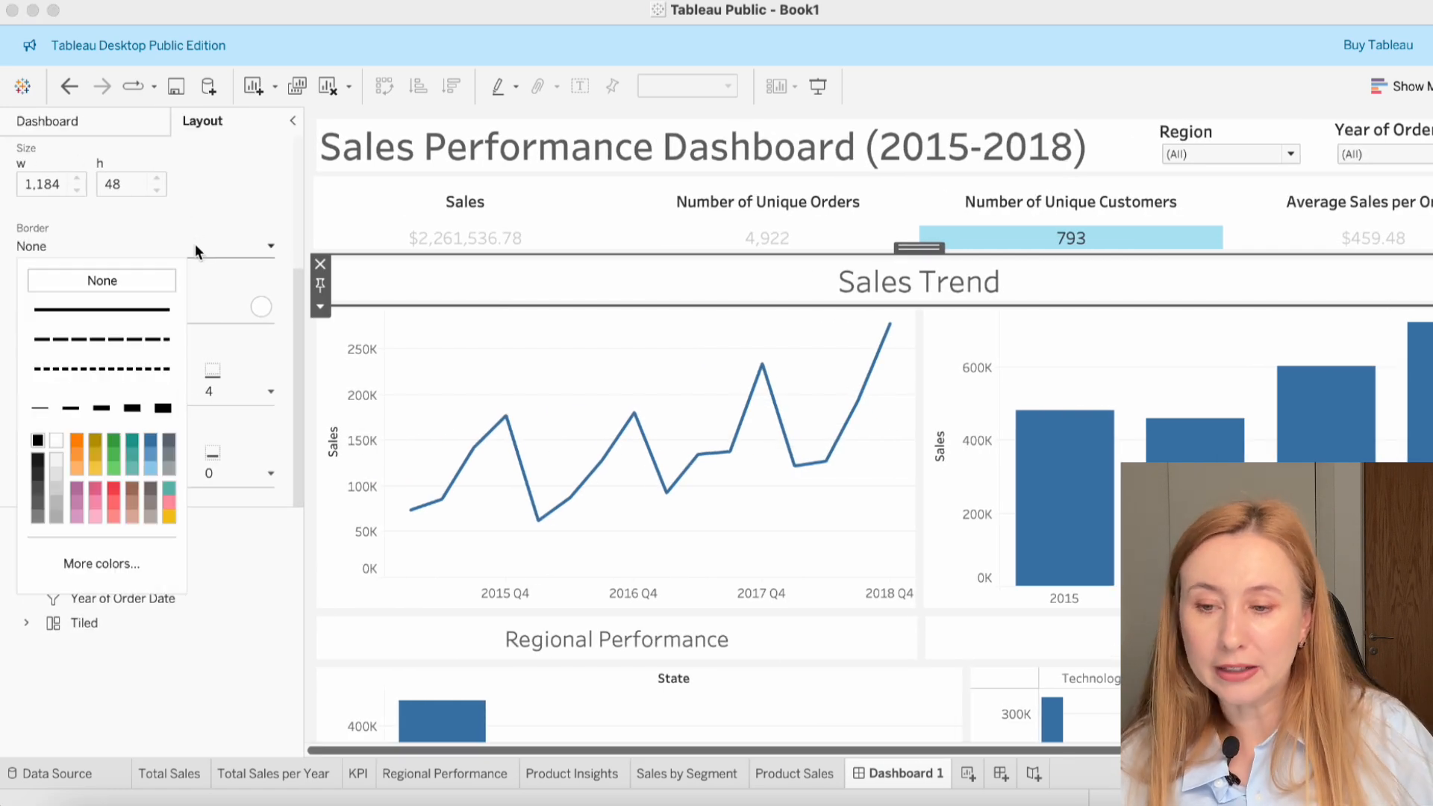
{"action": "left_click", "coordinate": [148, 311]}
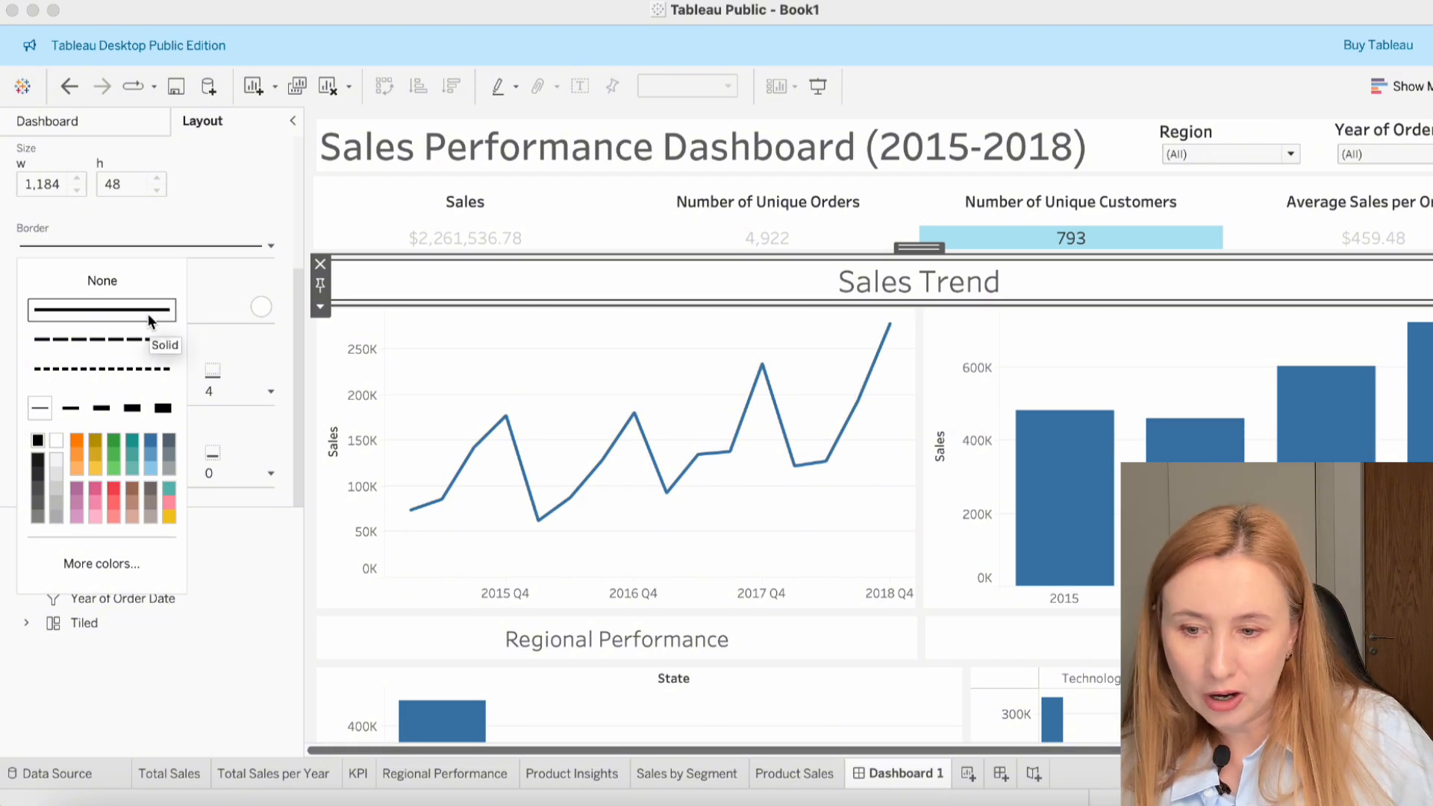
{"action": "left_click", "coordinate": [56, 478]}
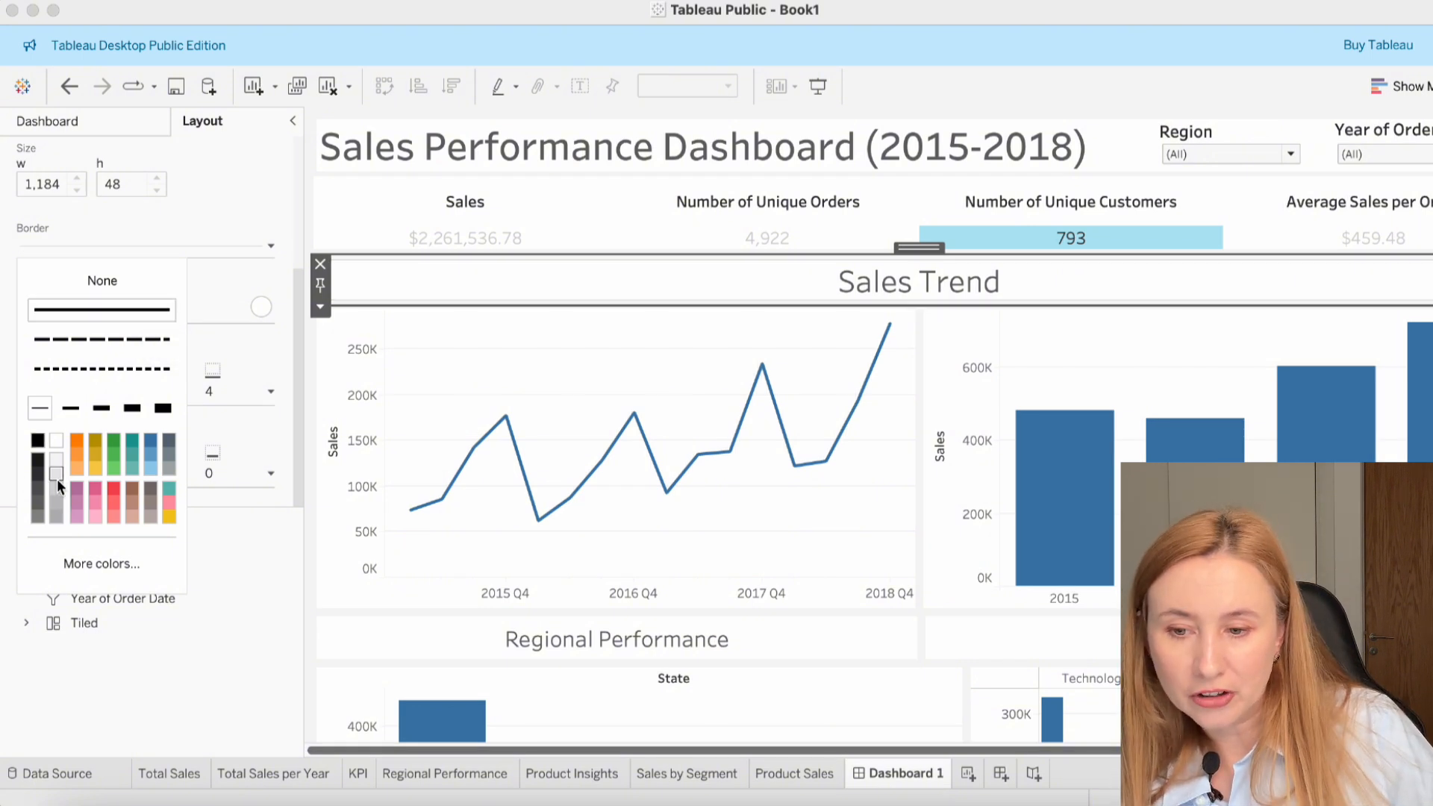
{"action": "left_click", "coordinate": [291, 120]}
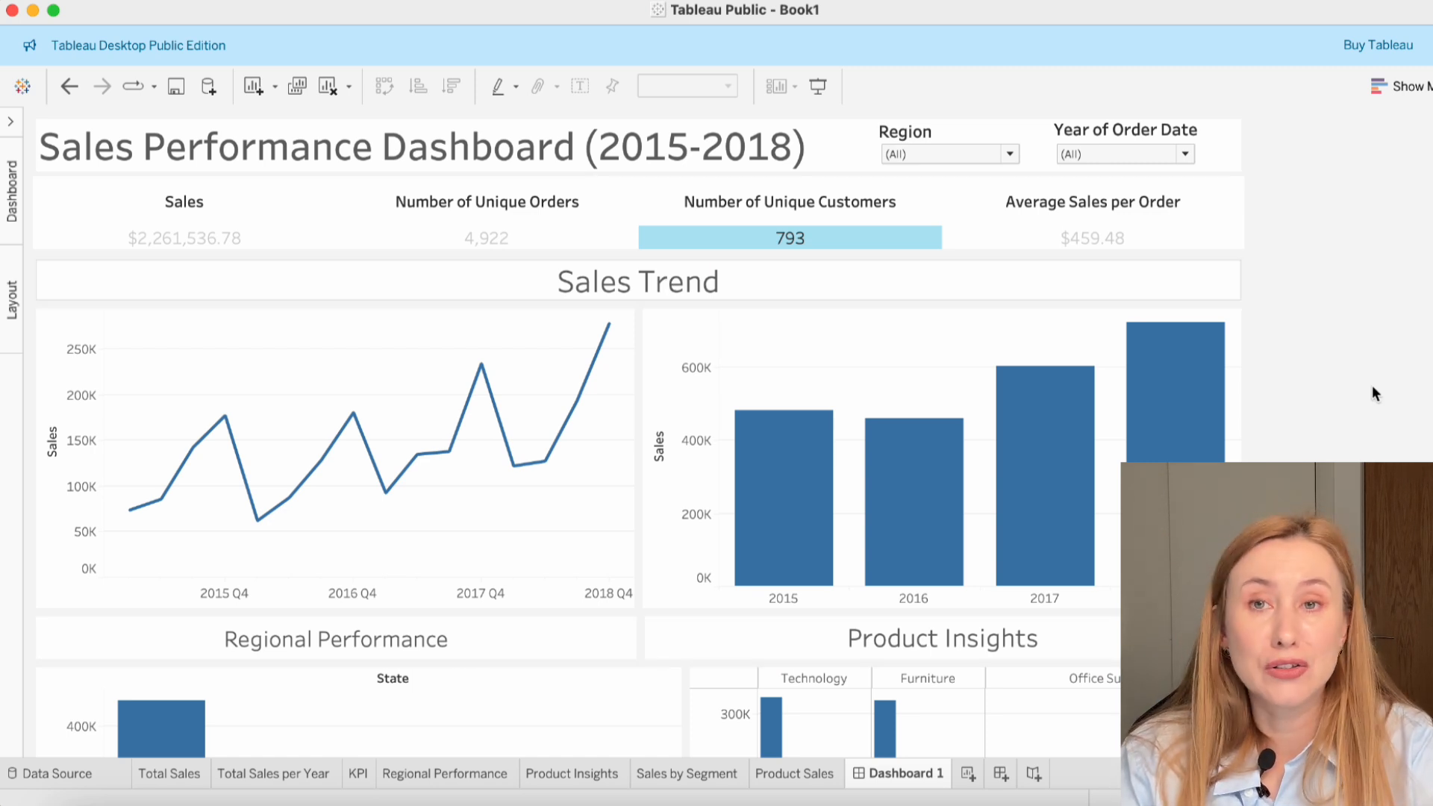
- Review the whole formatted dashboard and compare it with the original Dashboard sheet in Excel
{"action": "scroll", "coordinate": [1371, 385], "scroll_direction": "down", "scroll_amount": 10}
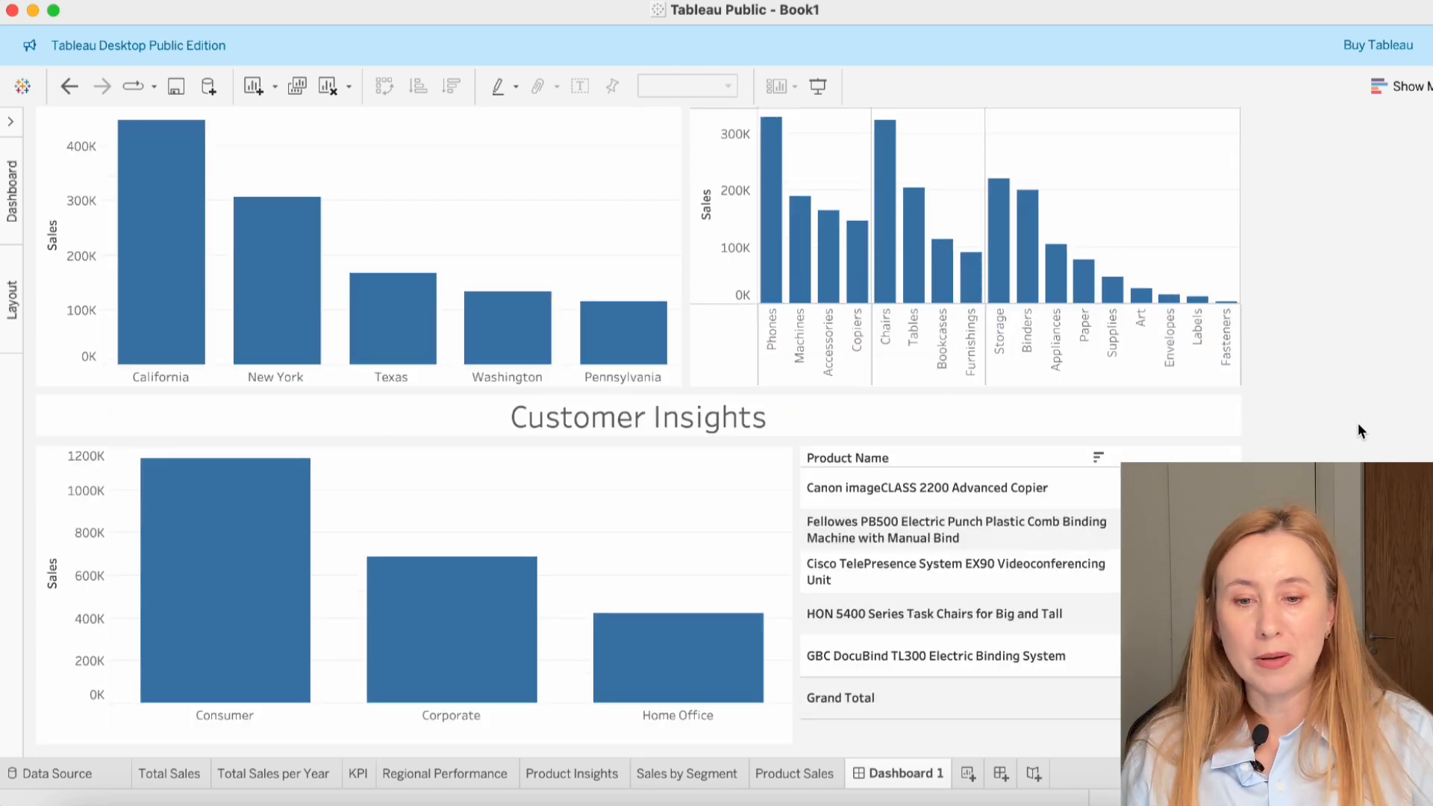
{"action": "scroll", "coordinate": [1358, 426], "scroll_direction": "up", "scroll_amount": 2}
{"action": "scroll", "coordinate": [1358, 427], "scroll_direction": "down", "scroll_amount": 2}
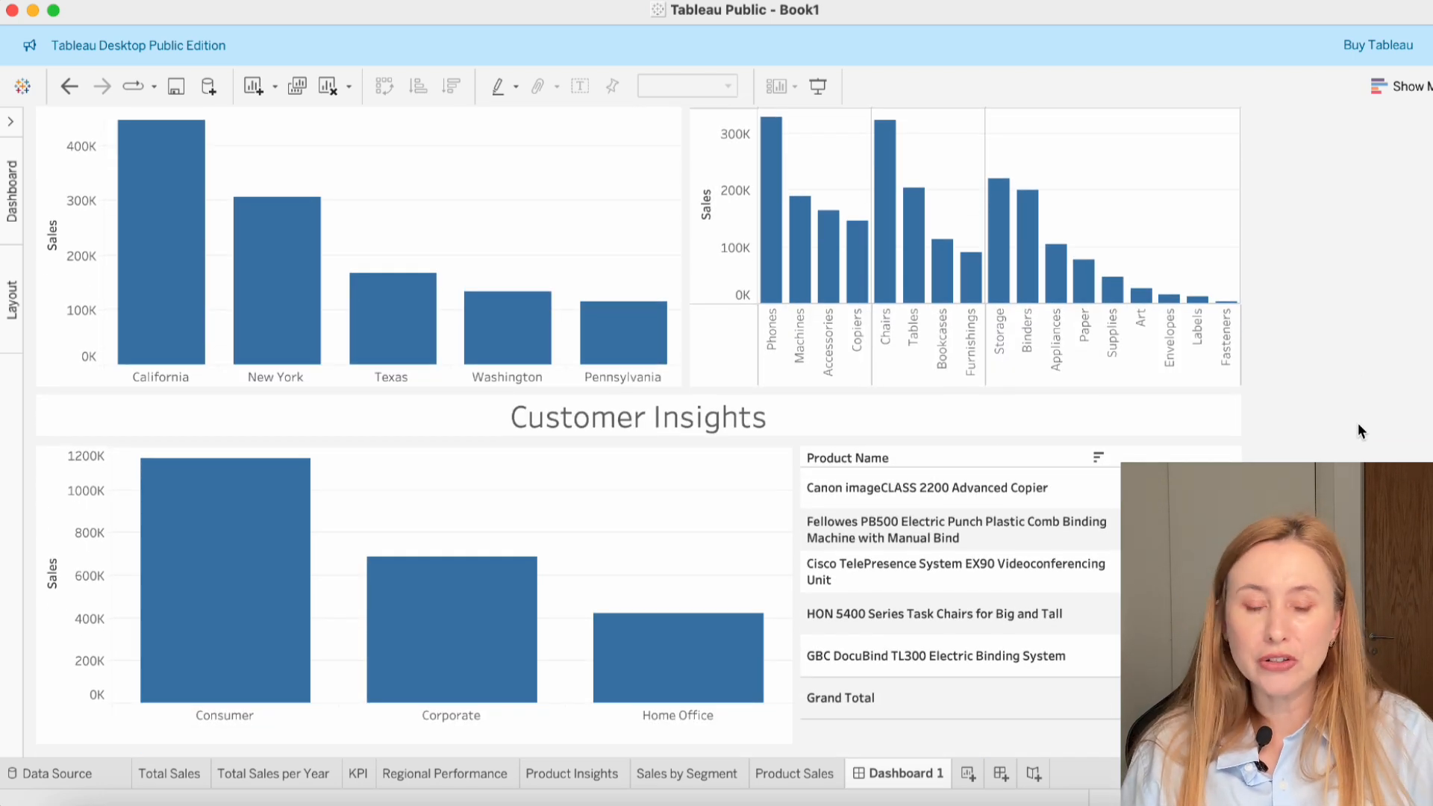
{"action": "scroll", "coordinate": [1359, 423], "scroll_direction": "up", "scroll_amount": 10}
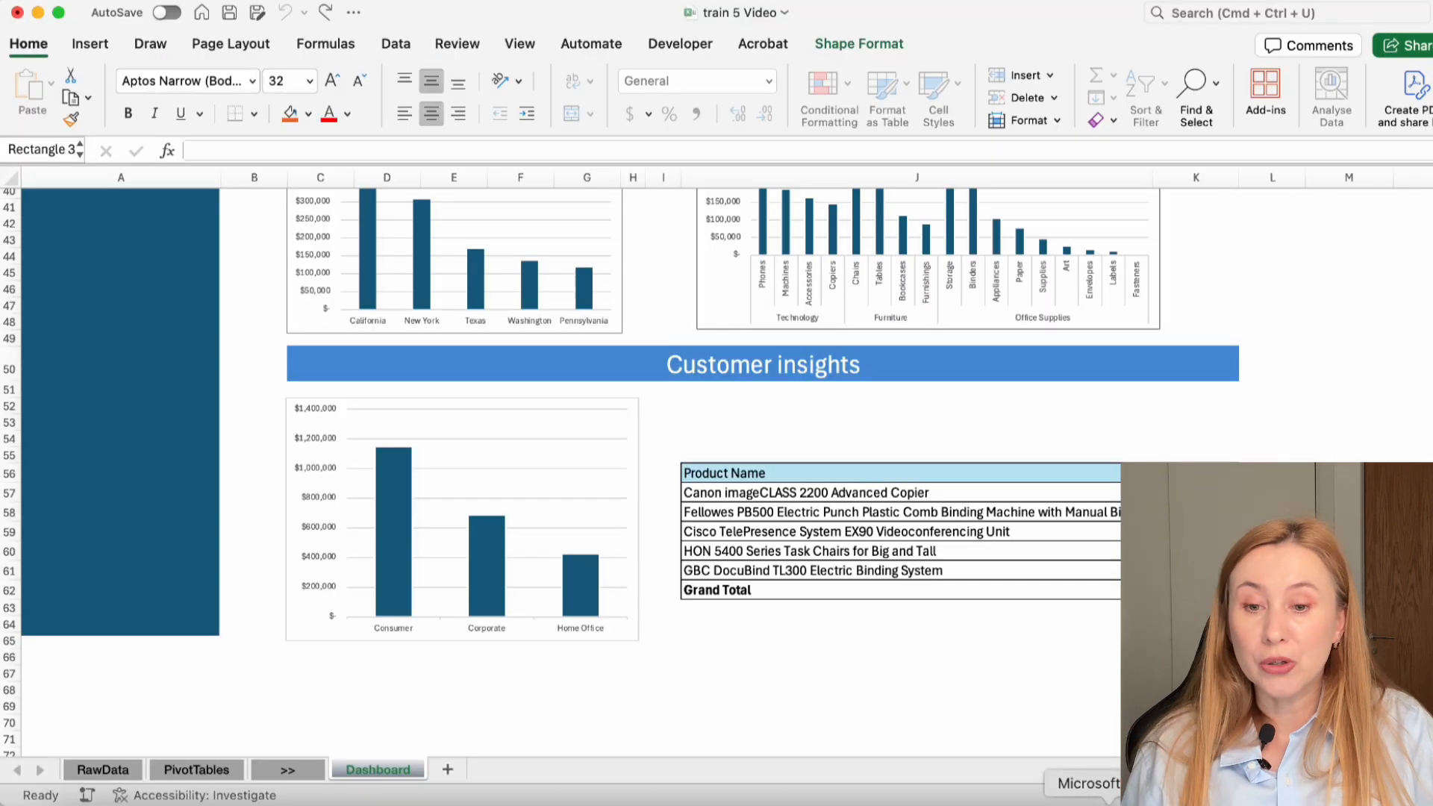
{"action": "scroll", "coordinate": [1071, 570], "scroll_direction": "up", "scroll_amount": 5}
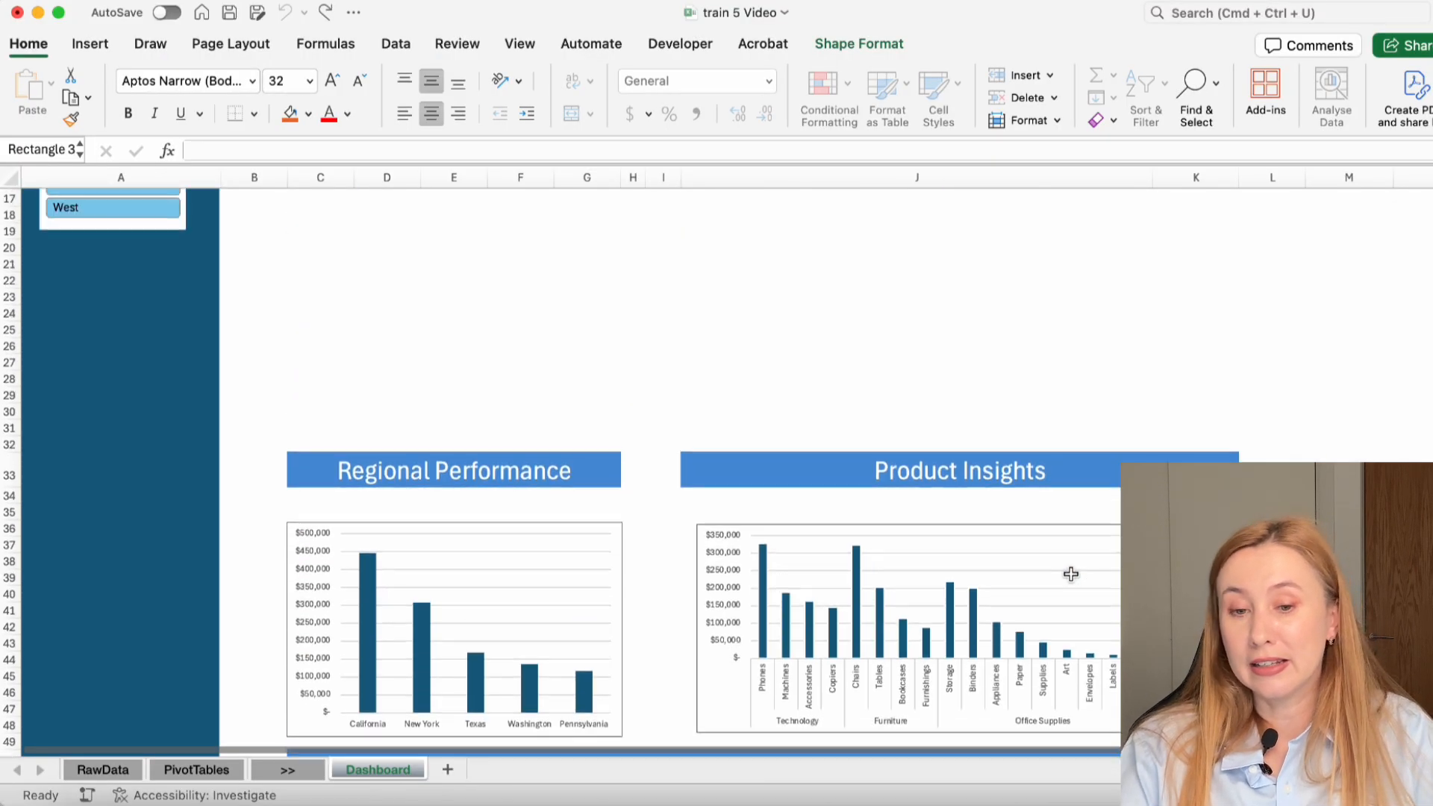